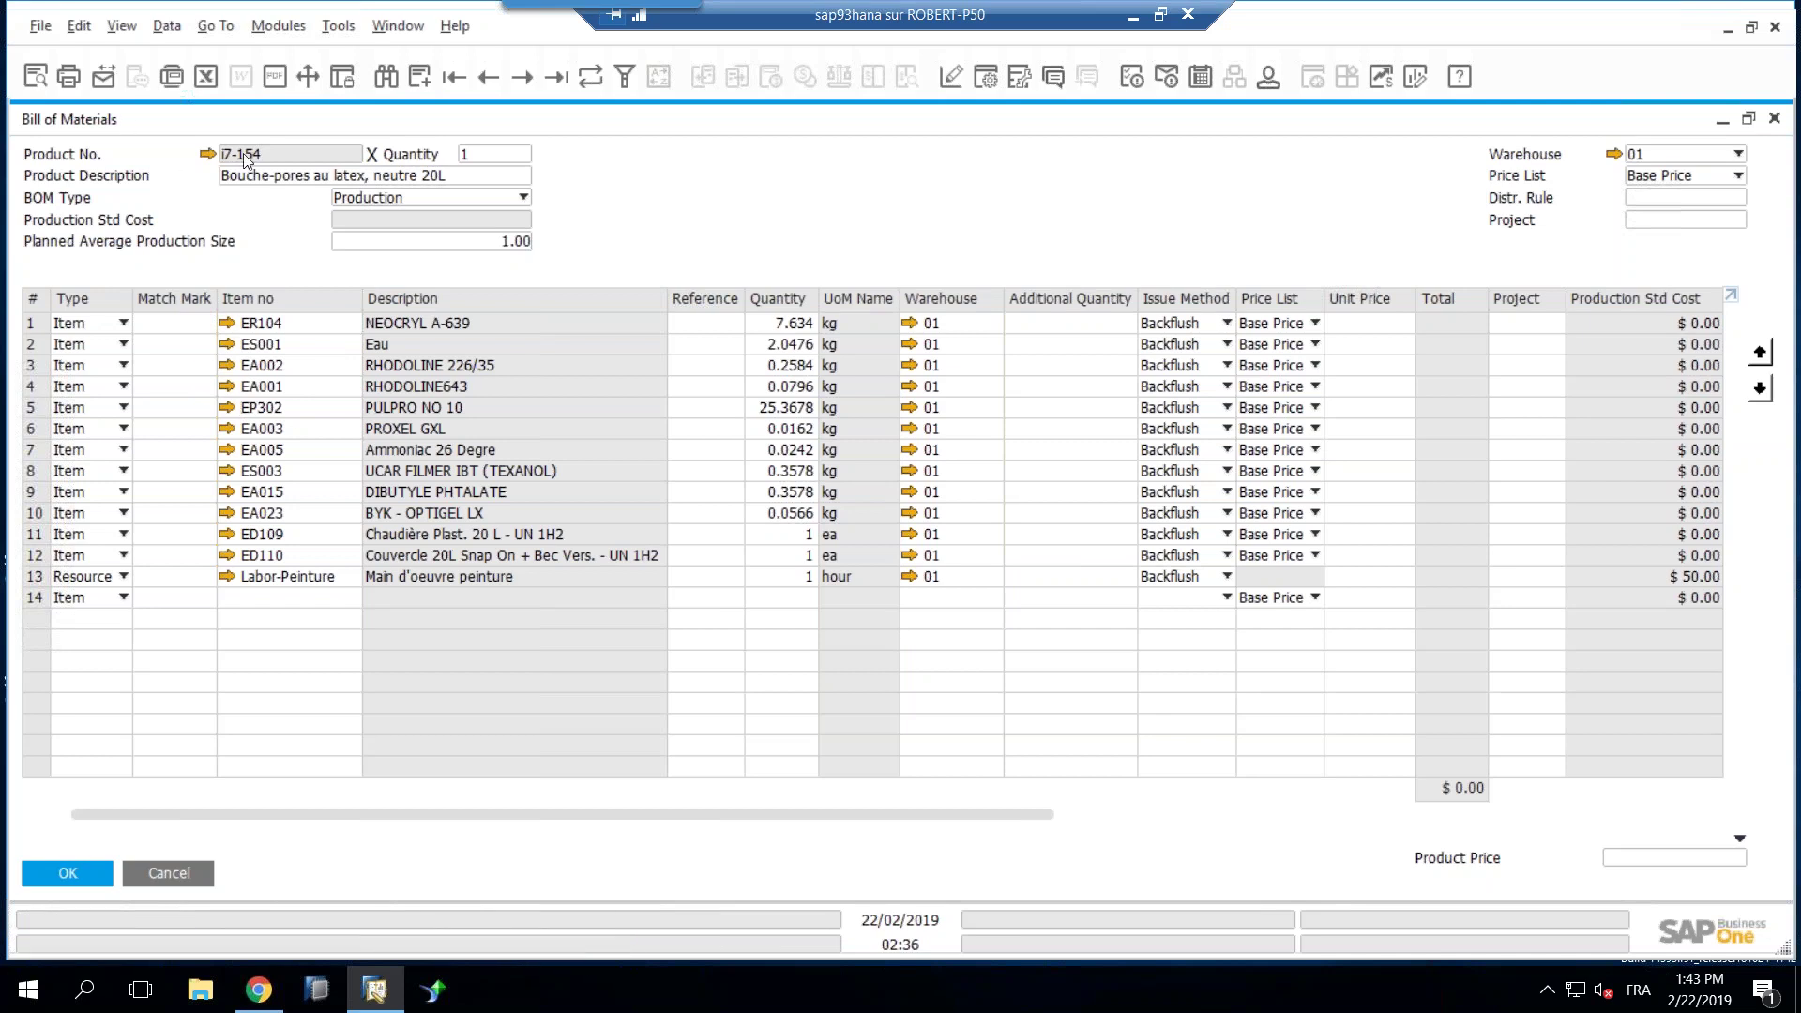
Step: Show the user-defined fields panel, then check the category list and Perforation dropdown values
{"action": "left_click", "coordinate": [121, 25]}
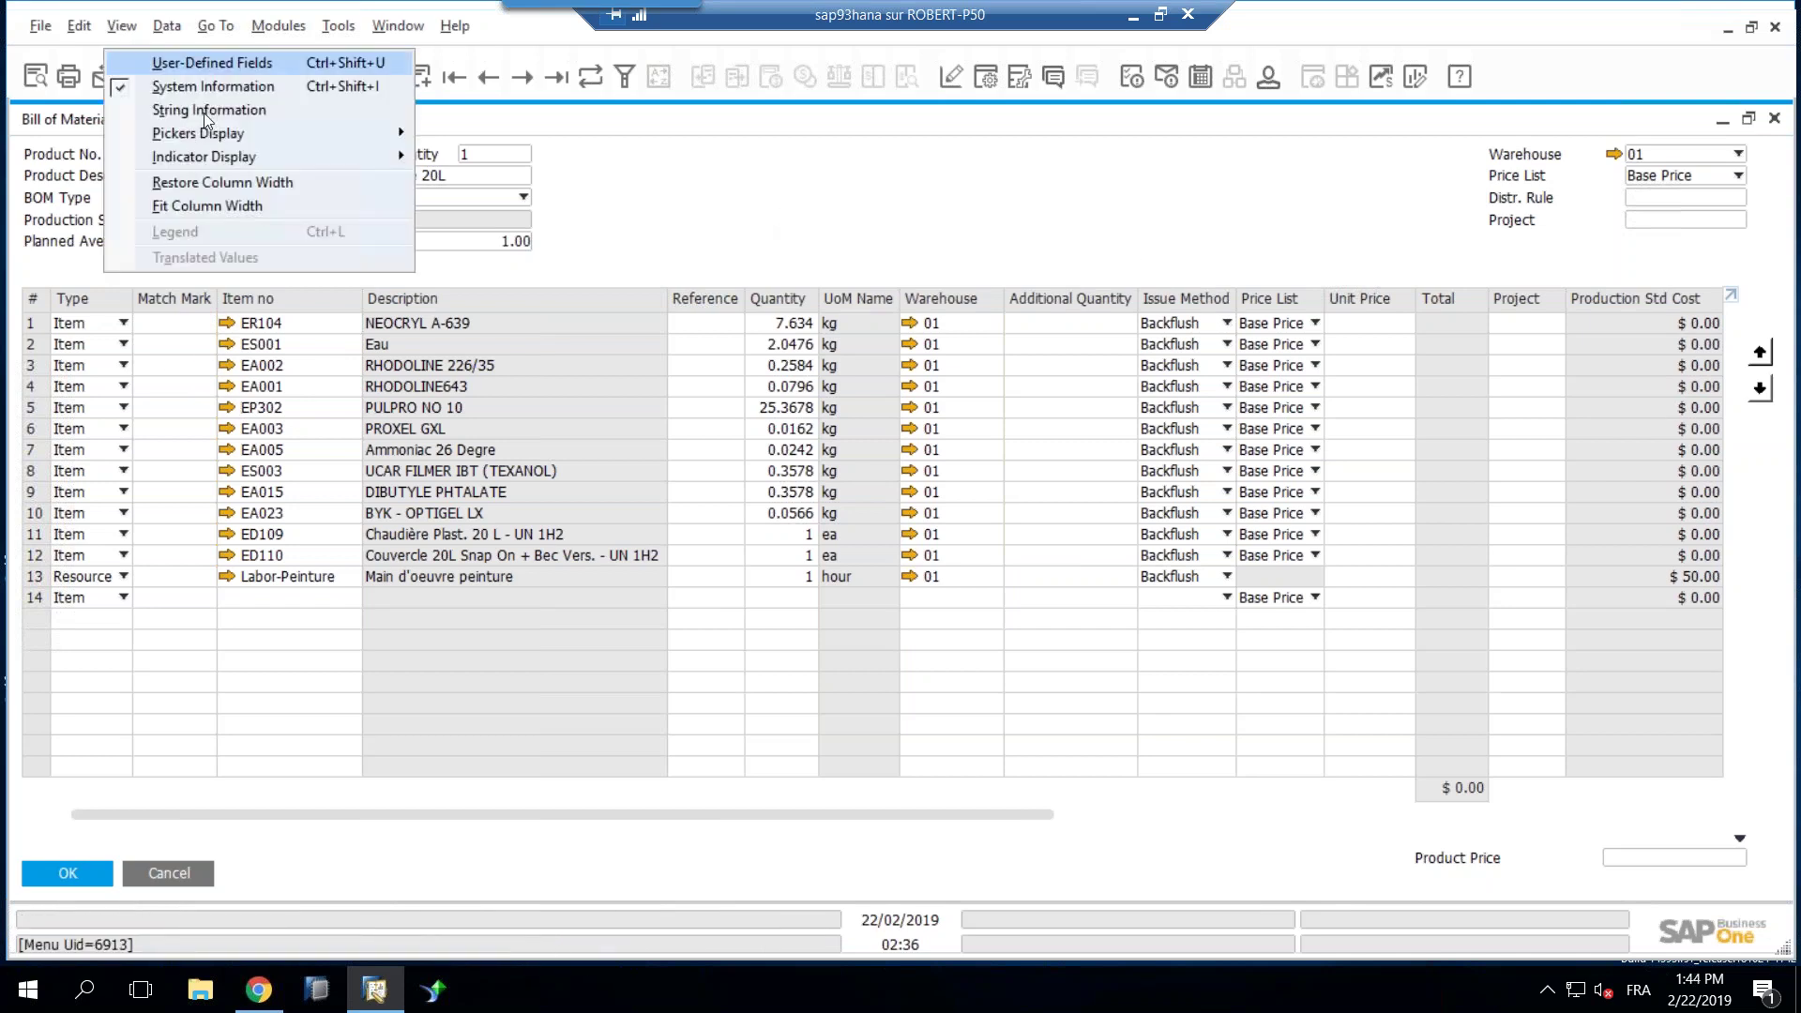
{"action": "left_click", "coordinate": [213, 86]}
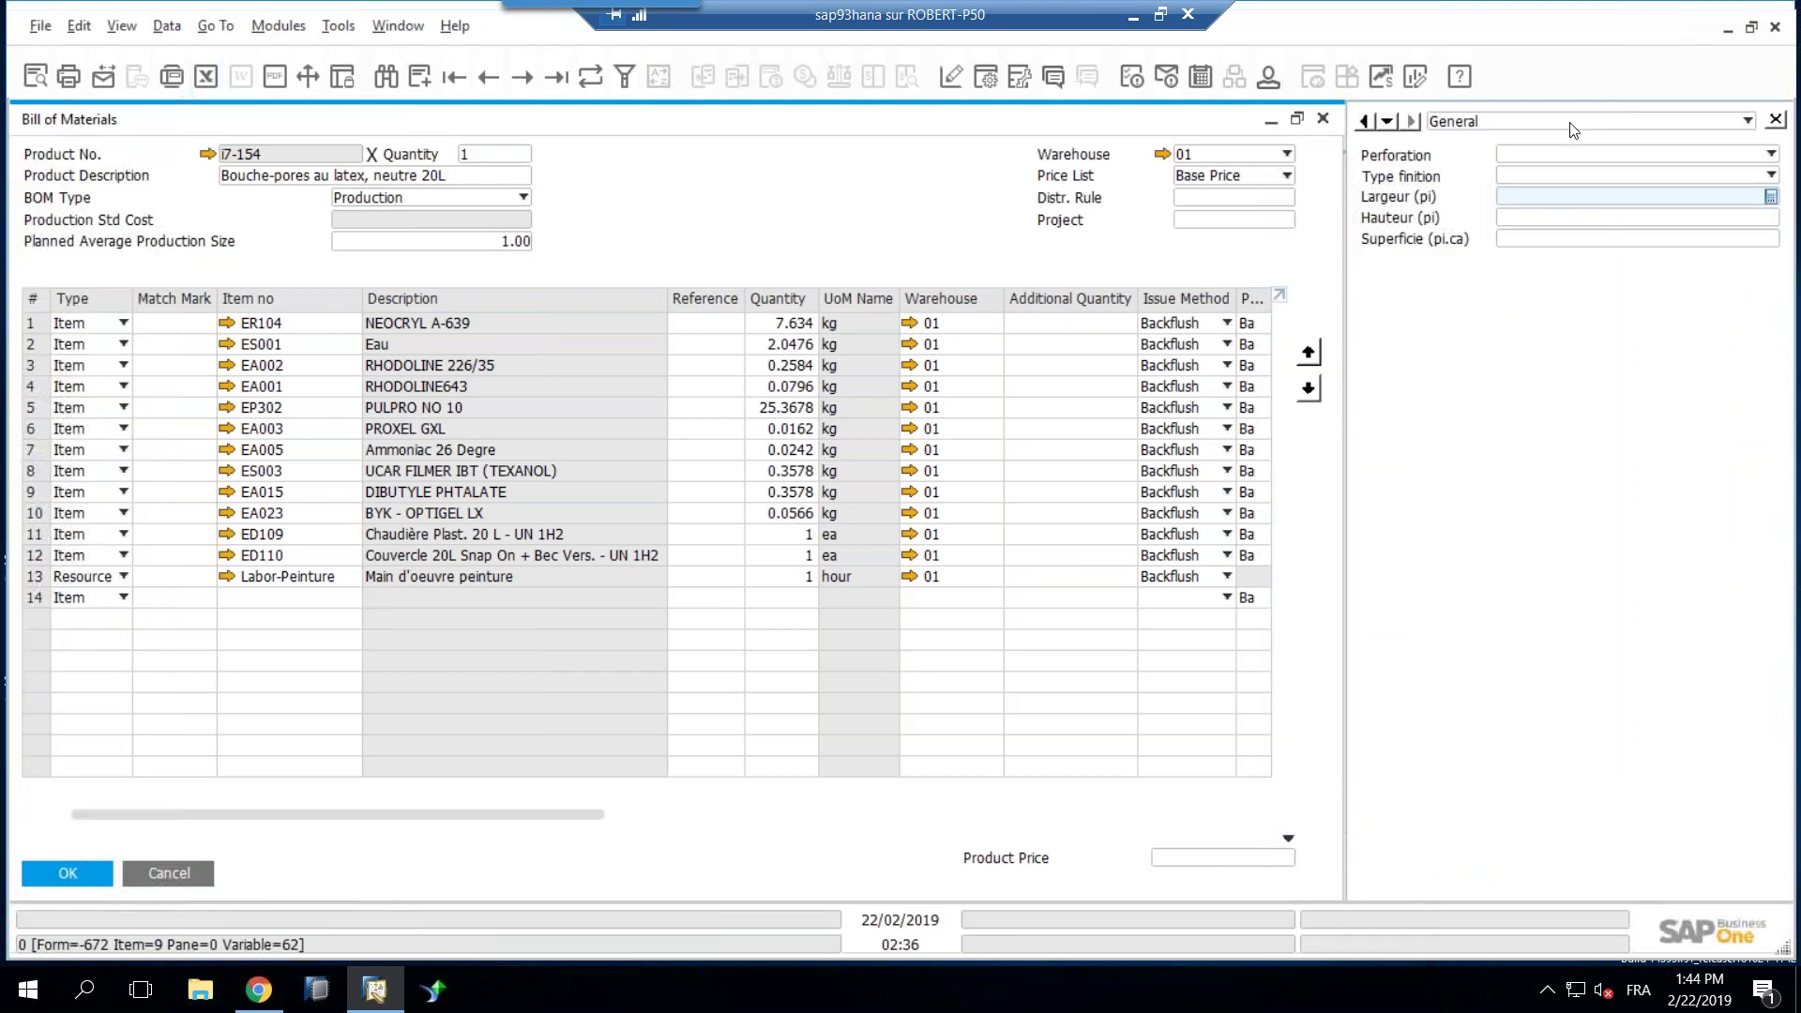
{"action": "left_click", "coordinate": [1545, 130]}
{"action": "left_click", "coordinate": [1544, 131]}
{"action": "left_click", "coordinate": [1463, 141]}
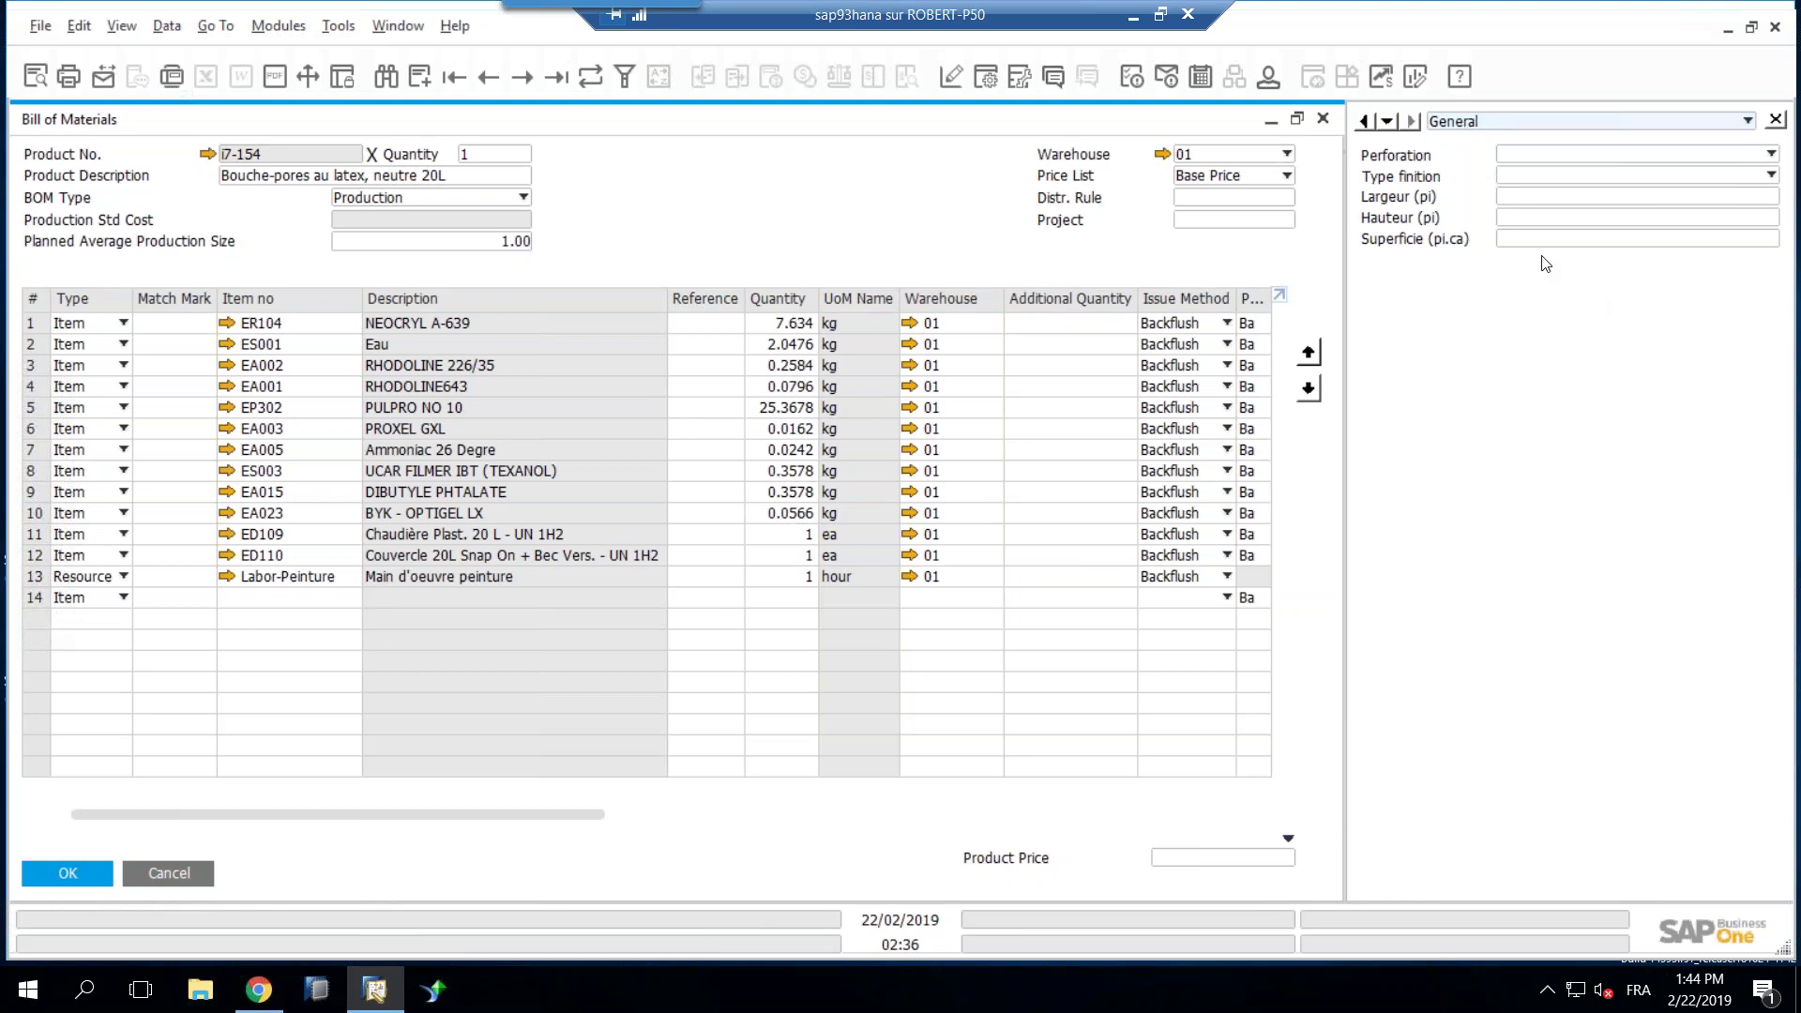
{"action": "left_click", "coordinate": [1510, 160]}
{"action": "left_click", "coordinate": [1564, 160]}
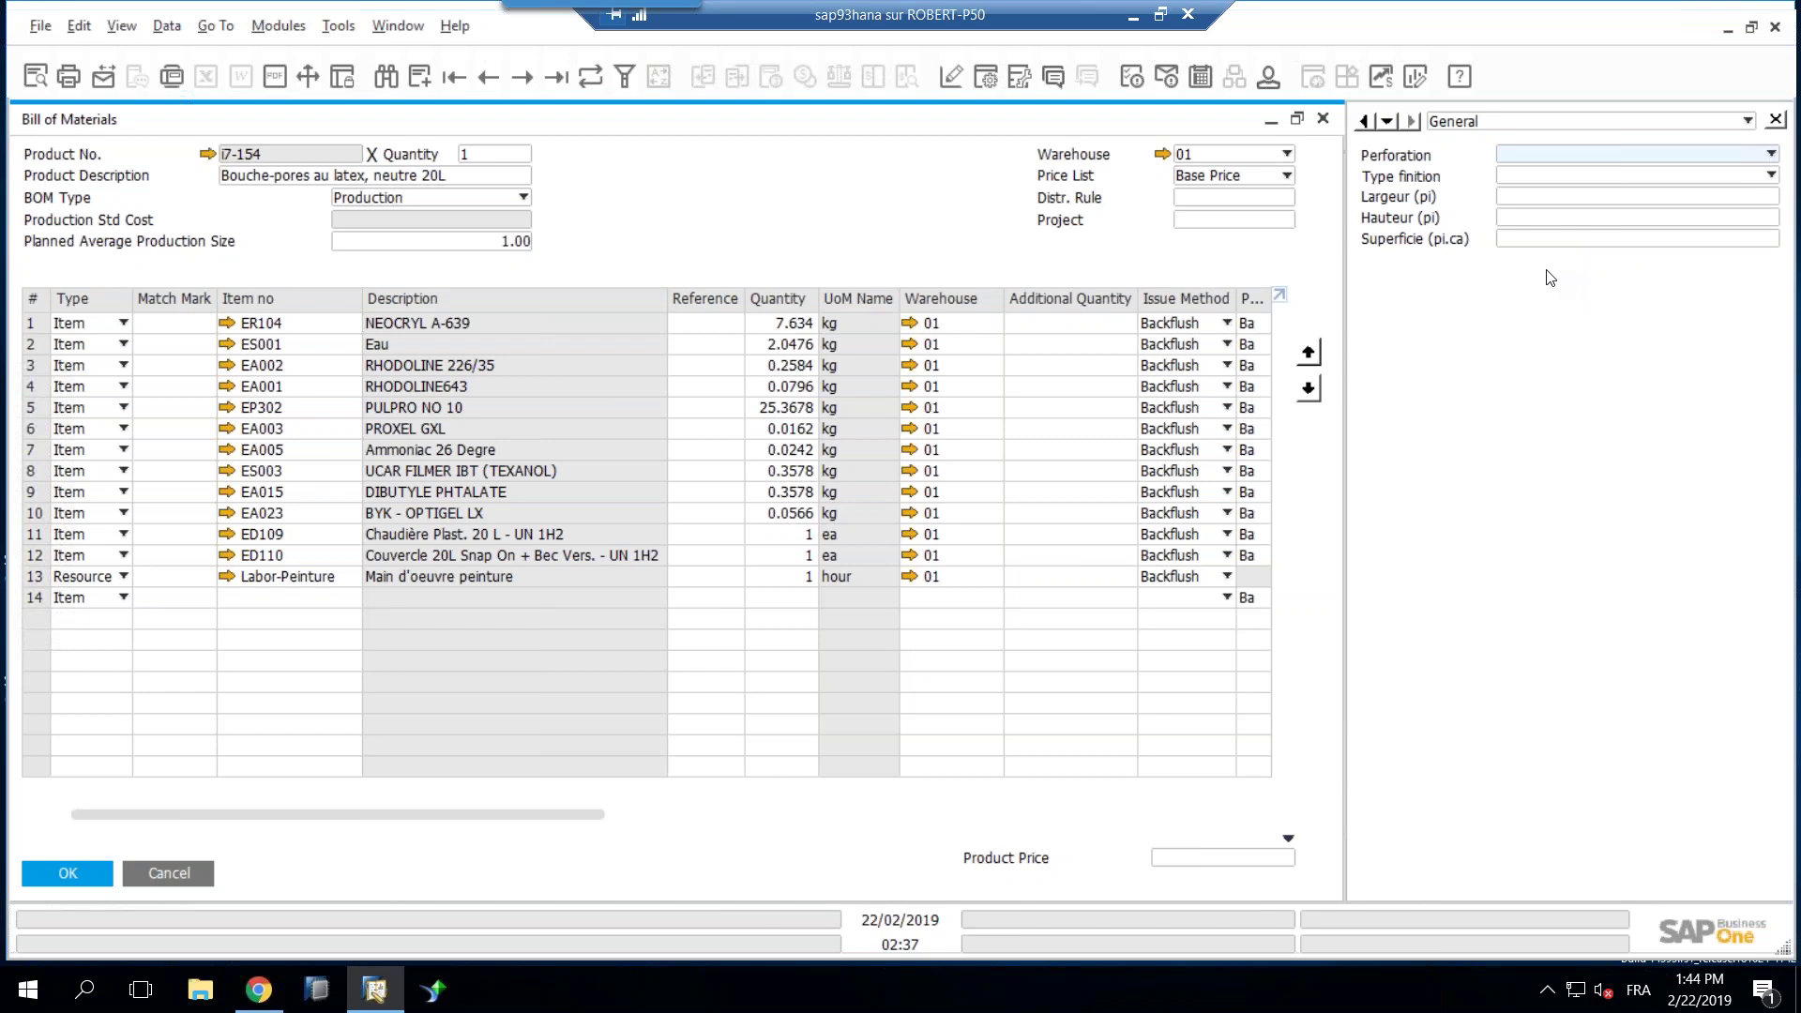
Step: Open User-Defined Tables - Setup from Tools > Customization Tools
{"action": "left_click", "coordinate": [339, 26]}
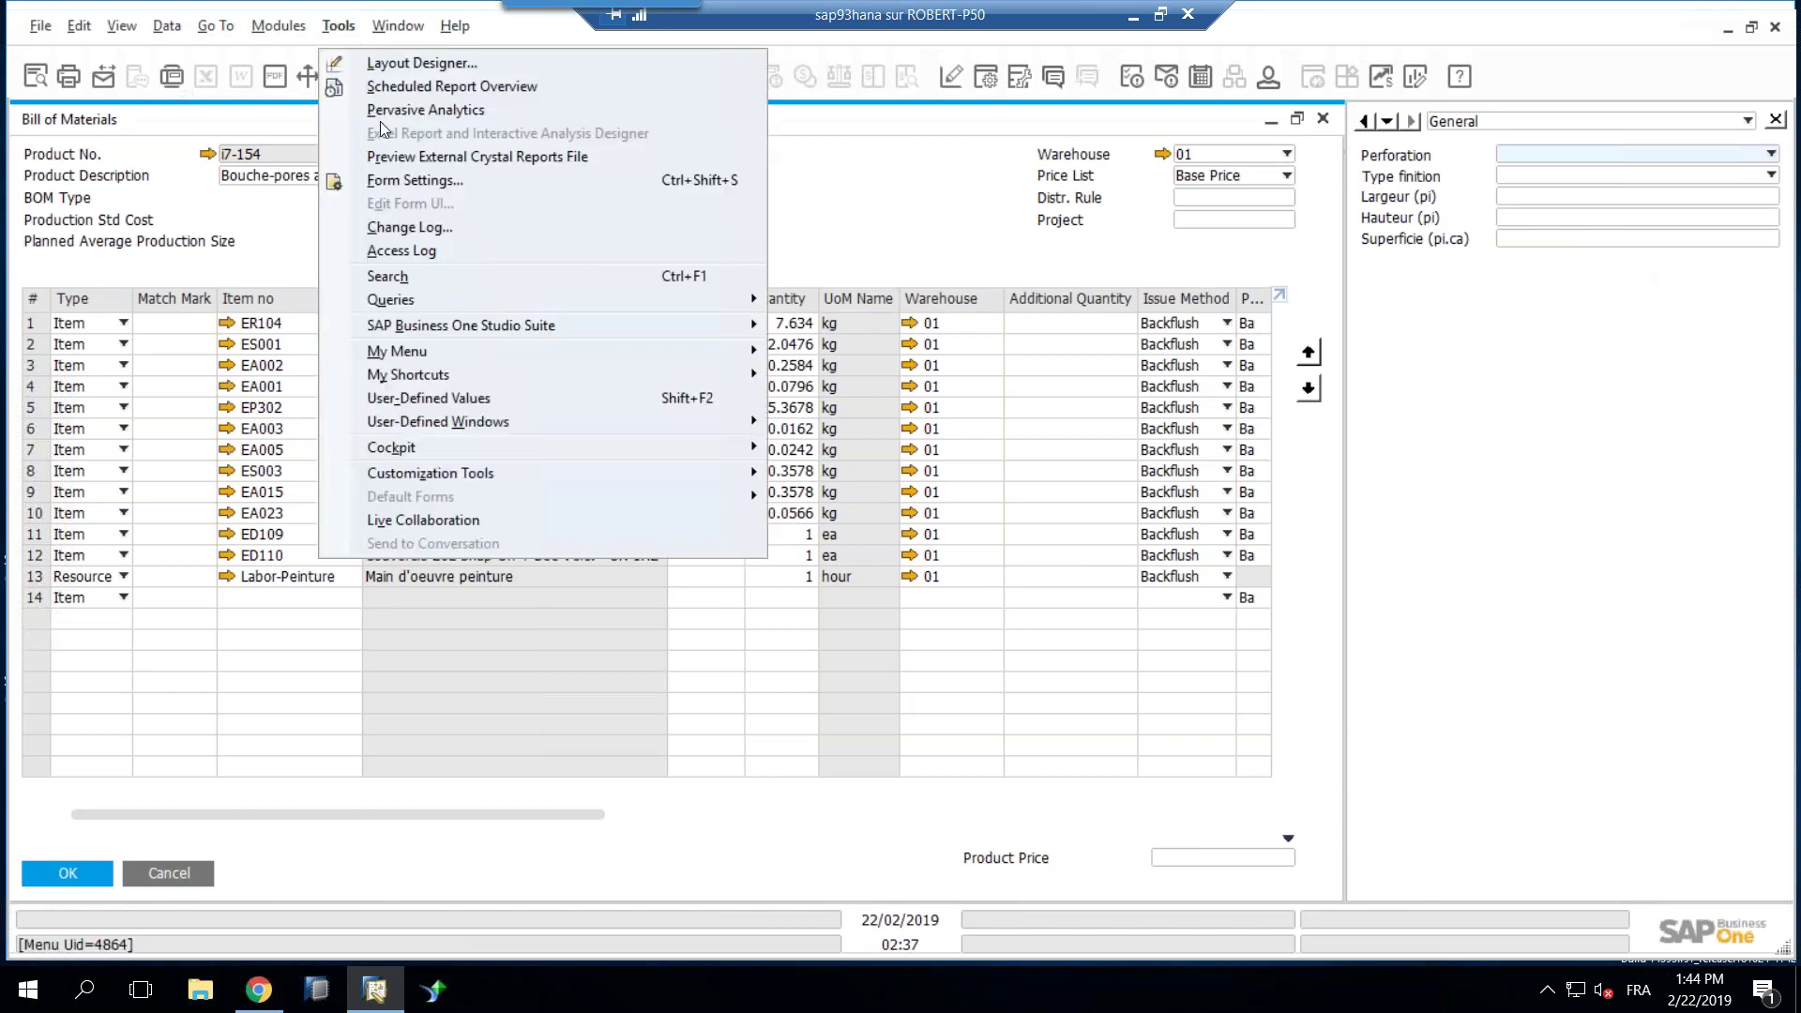
{"action": "mouse_move", "coordinate": [518, 479]}
{"action": "mouse_move", "coordinate": [457, 484]}
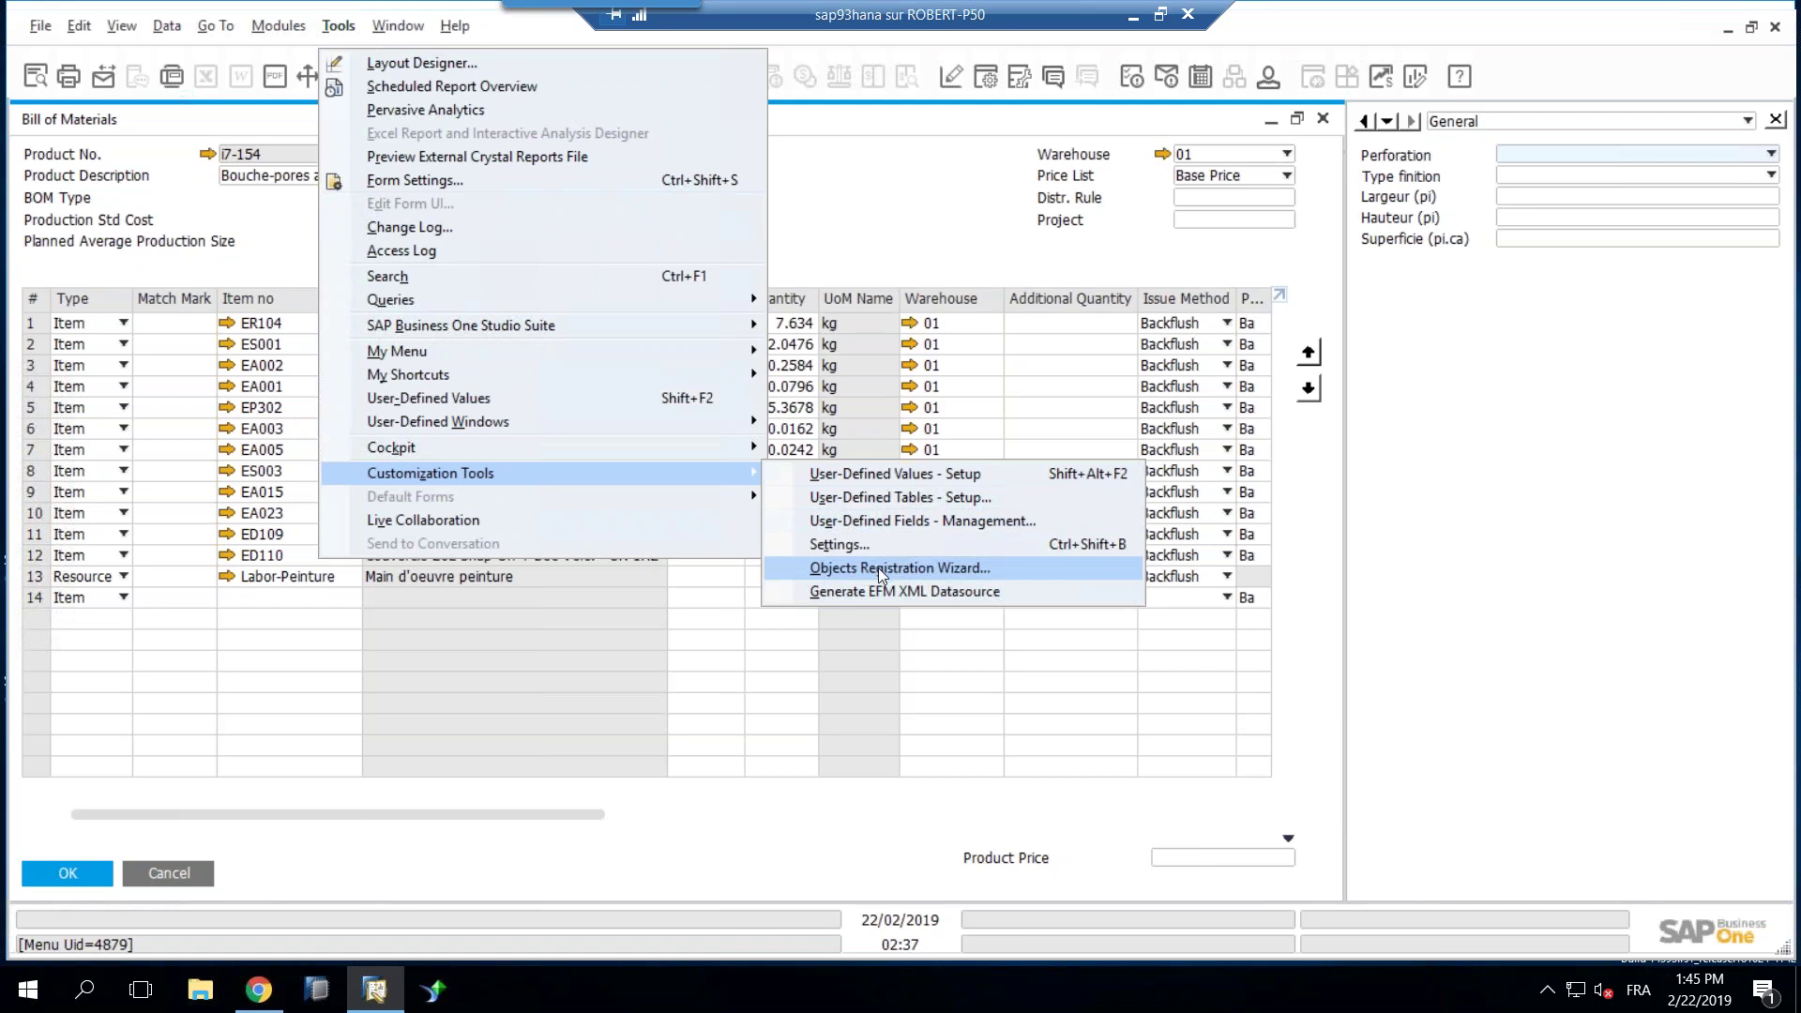
{"action": "left_click", "coordinate": [869, 505]}
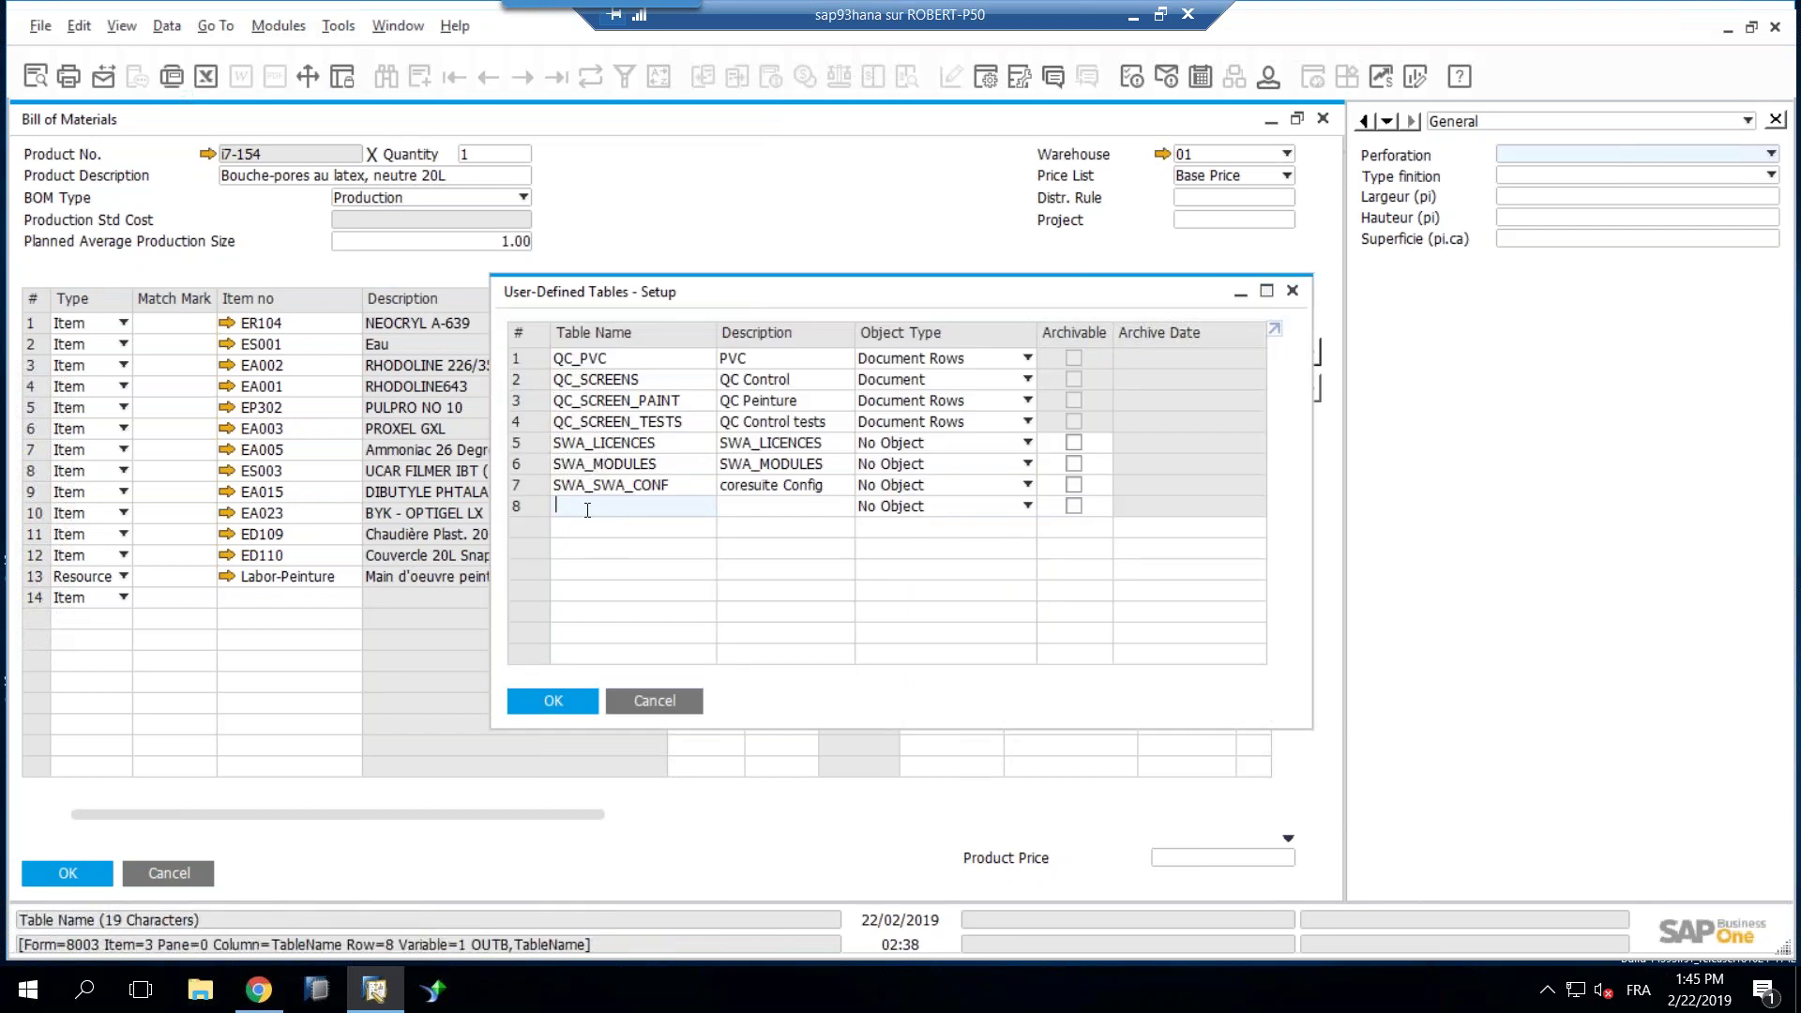
Step: Add table BOMREVISIONS, description 'BOM Revisions', object type Master Data, and save past the warning
{"action": "type", "text": "BOMREVISIONS"}
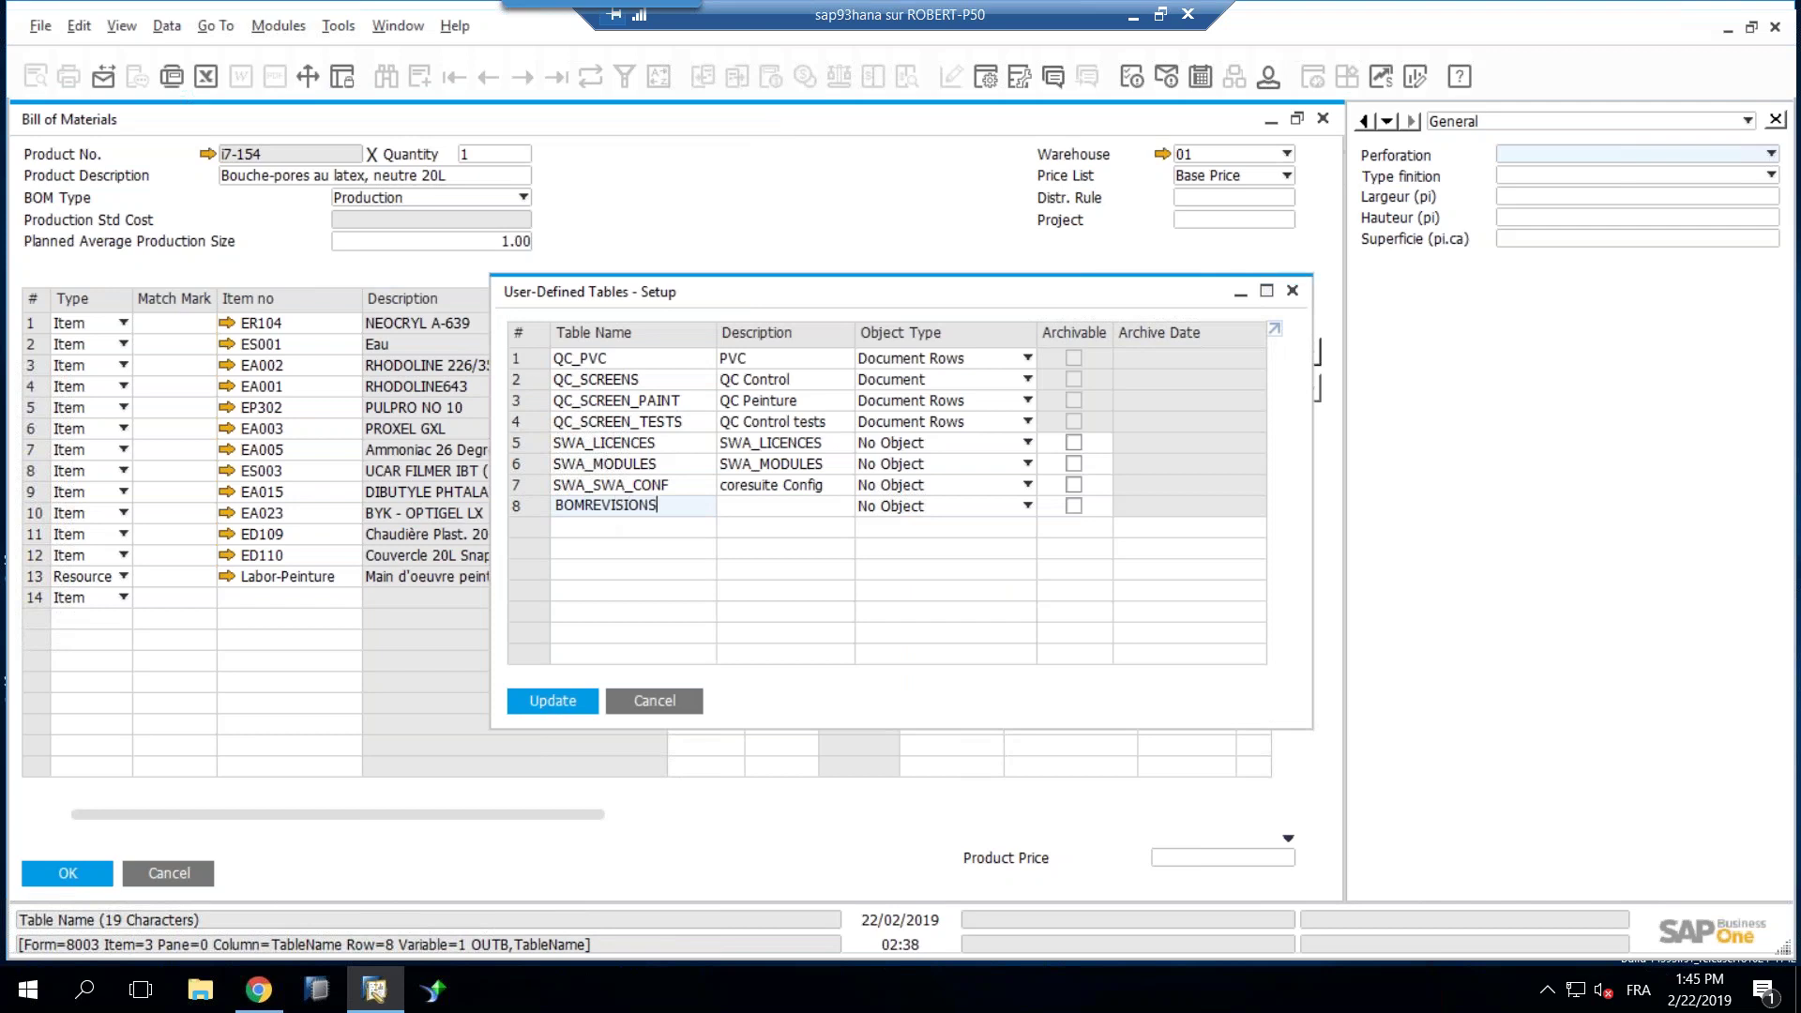
{"action": "left_click", "coordinate": [784, 505]}
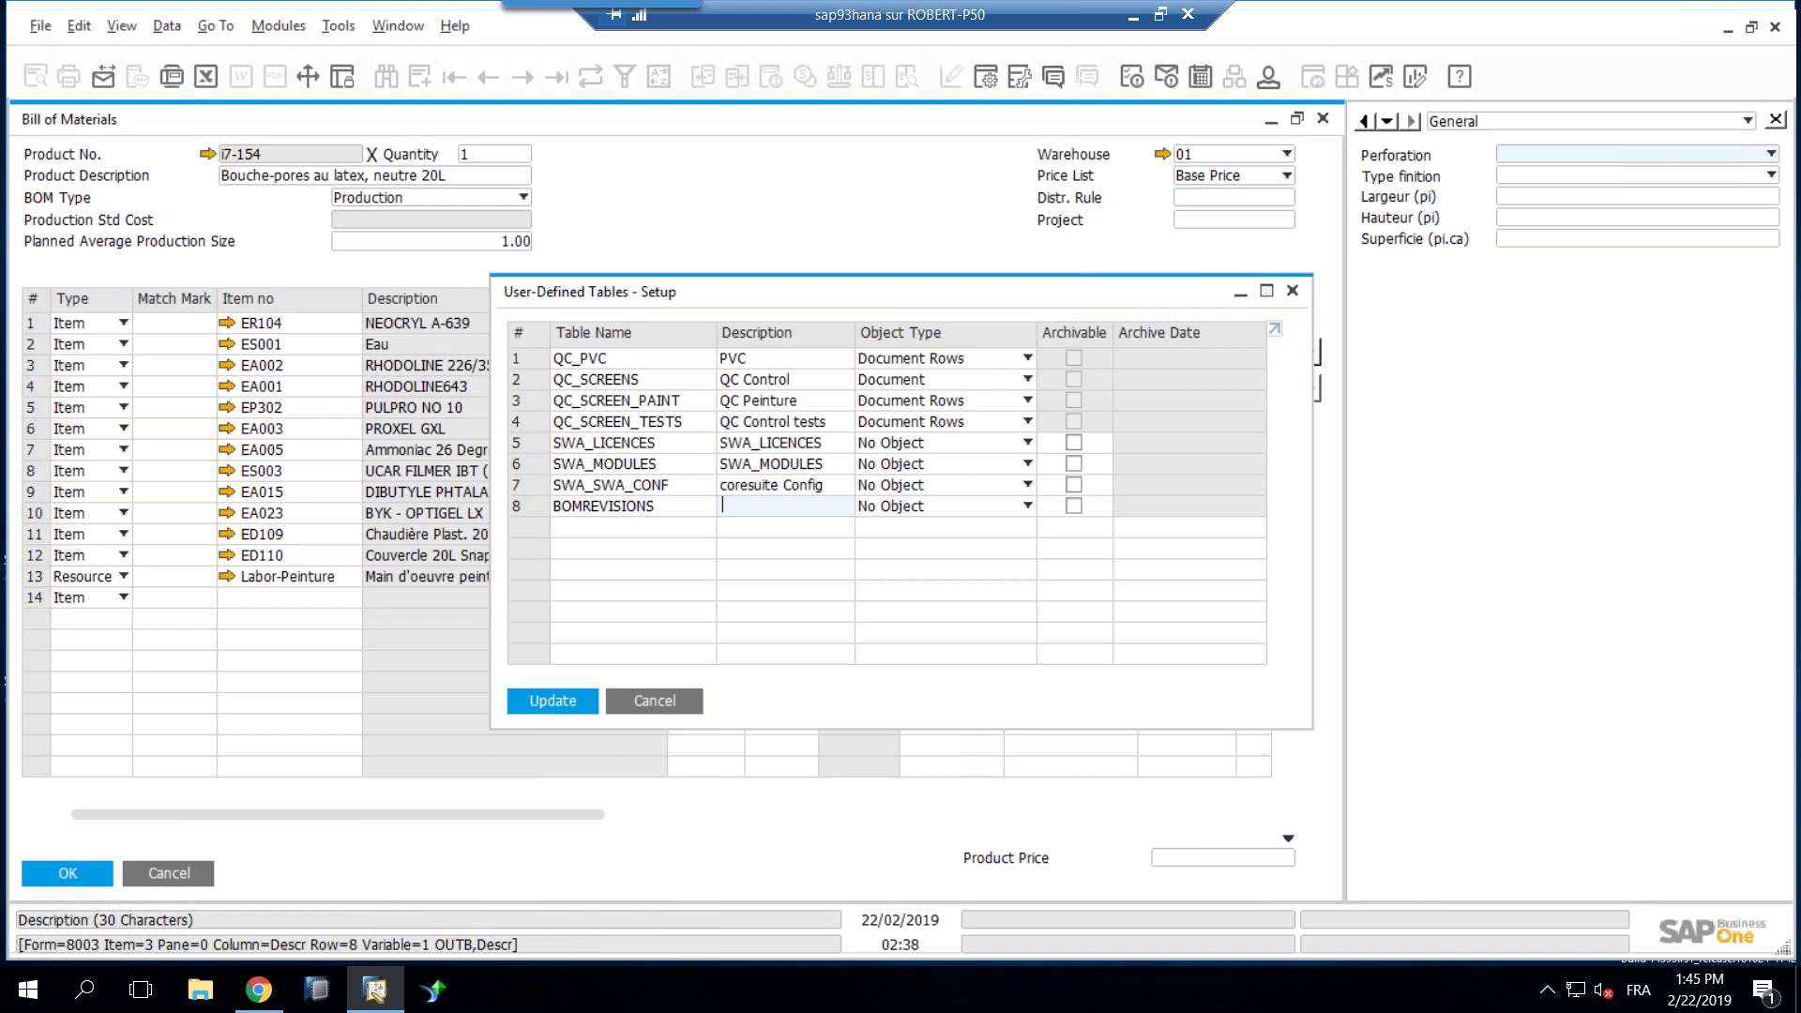
{"action": "type", "text": "BOM  Revisions"}
{"action": "key", "text": "Tab"}
{"action": "left_click", "coordinate": [900, 506]}
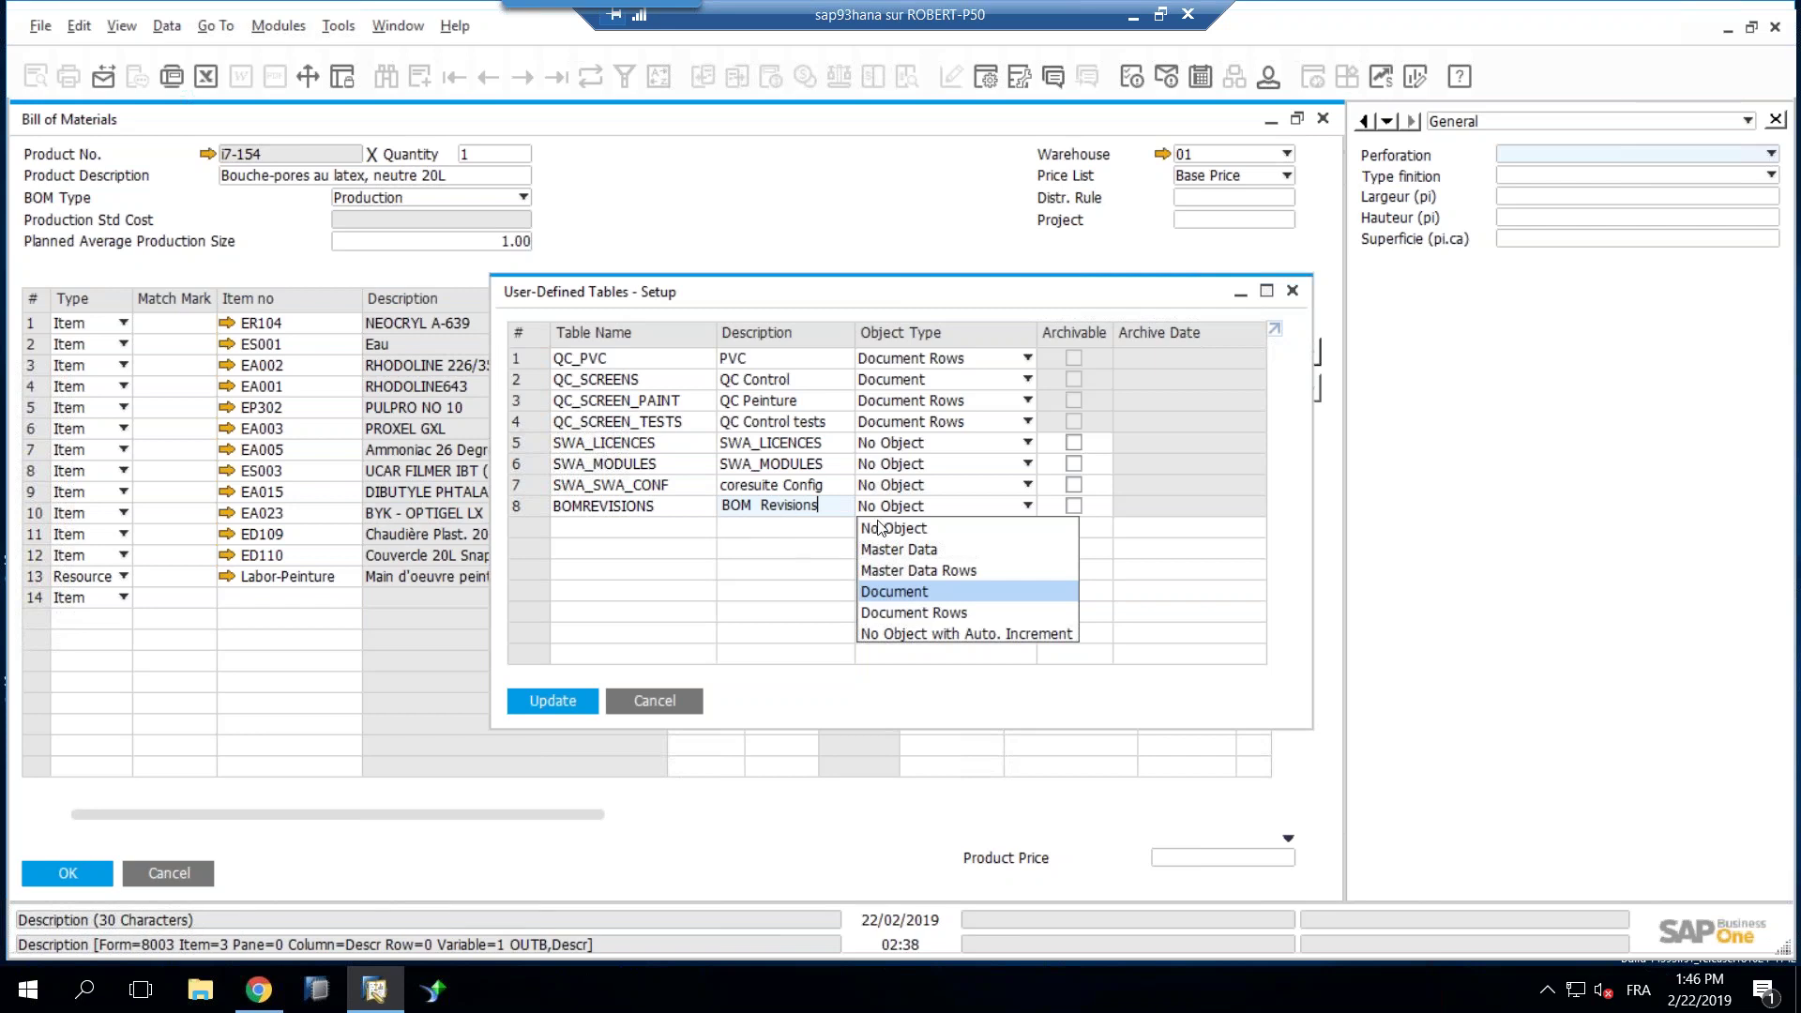
{"action": "left_click", "coordinate": [919, 557]}
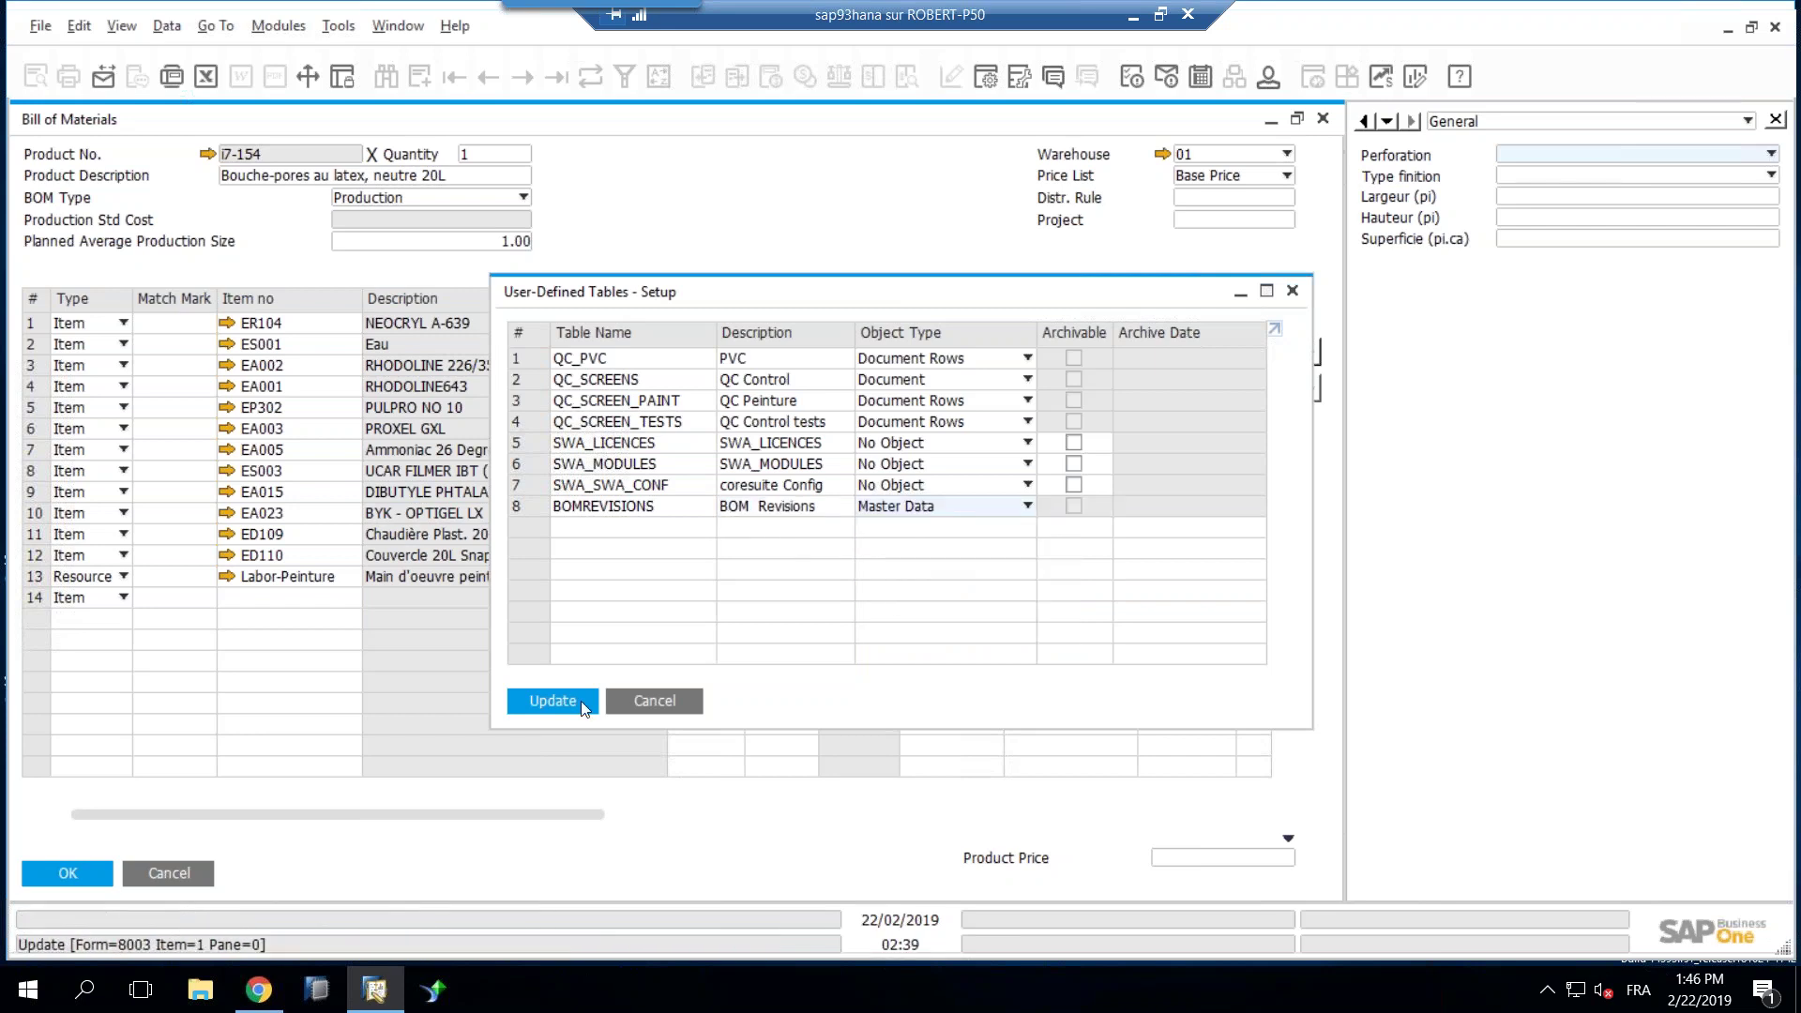
{"action": "left_click", "coordinate": [553, 701]}
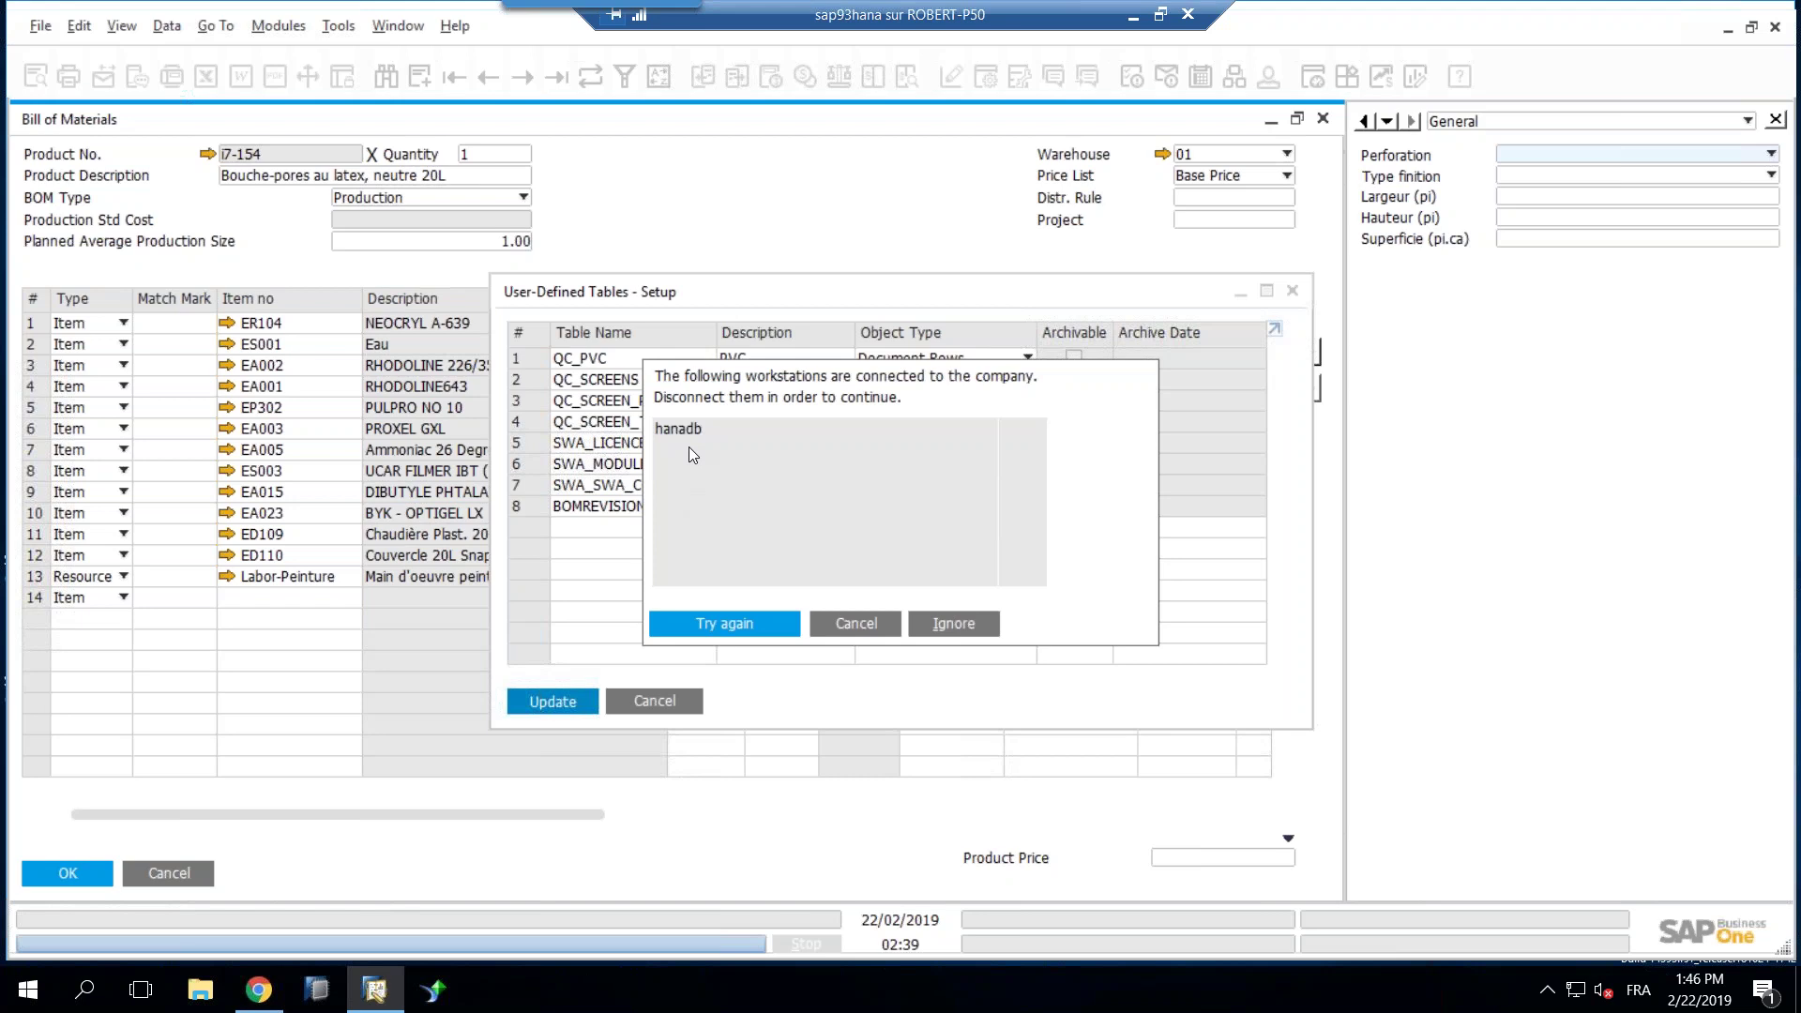
{"action": "left_click", "coordinate": [956, 626]}
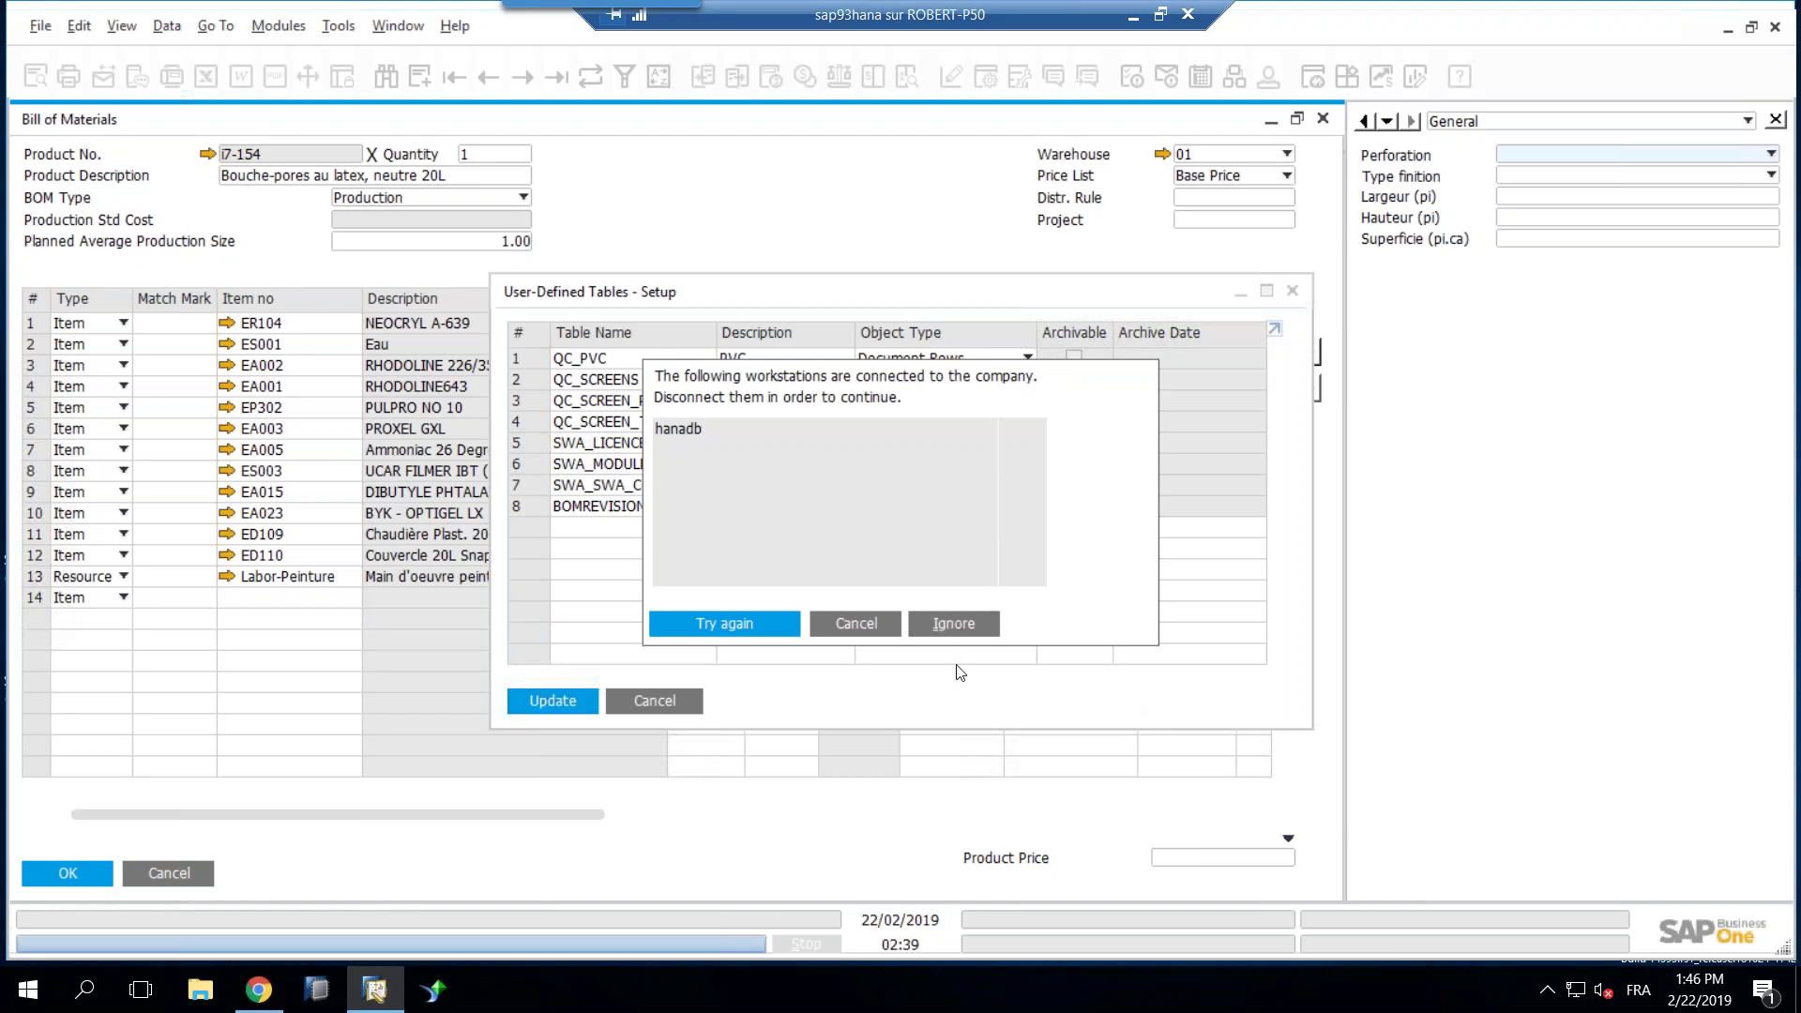
{"action": "left_click", "coordinate": [937, 627]}
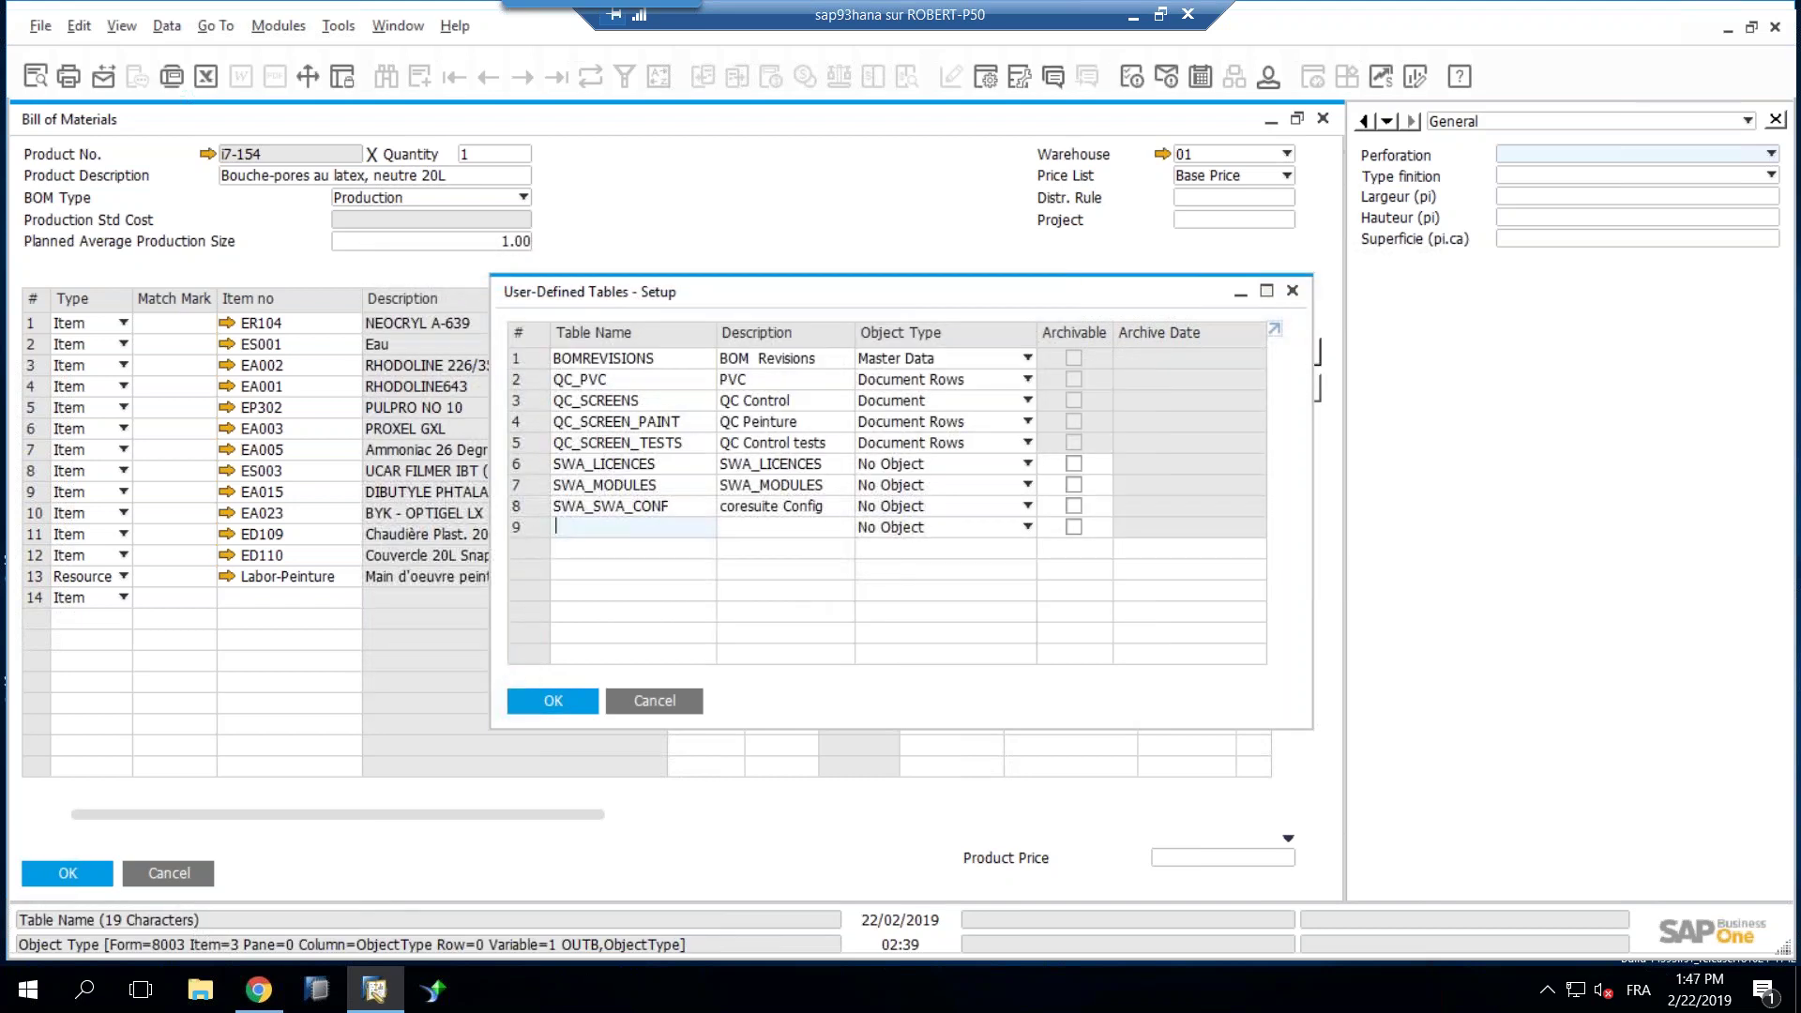
Step: Add table BOMREVDETAILS, description 'Revision details', object type Master Data Rows, and save it
{"action": "type", "text": "BOMREV"}
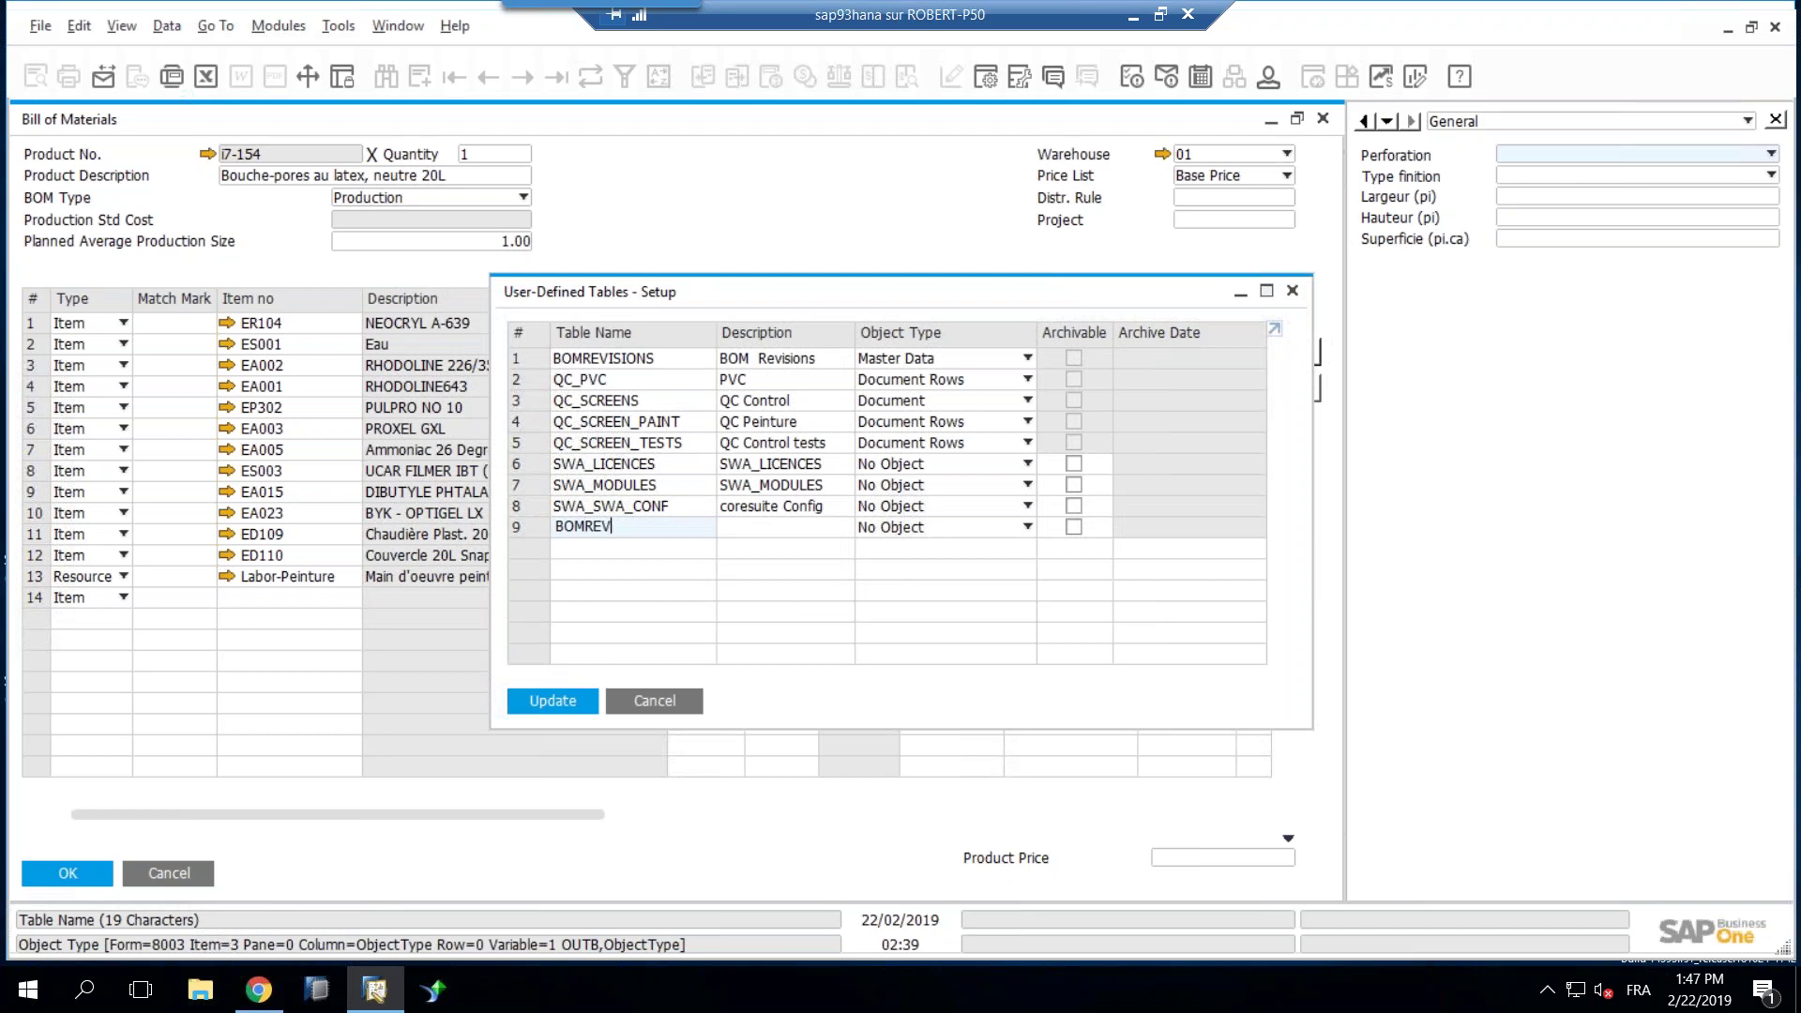
{"action": "type", "text": "DETAILS"}
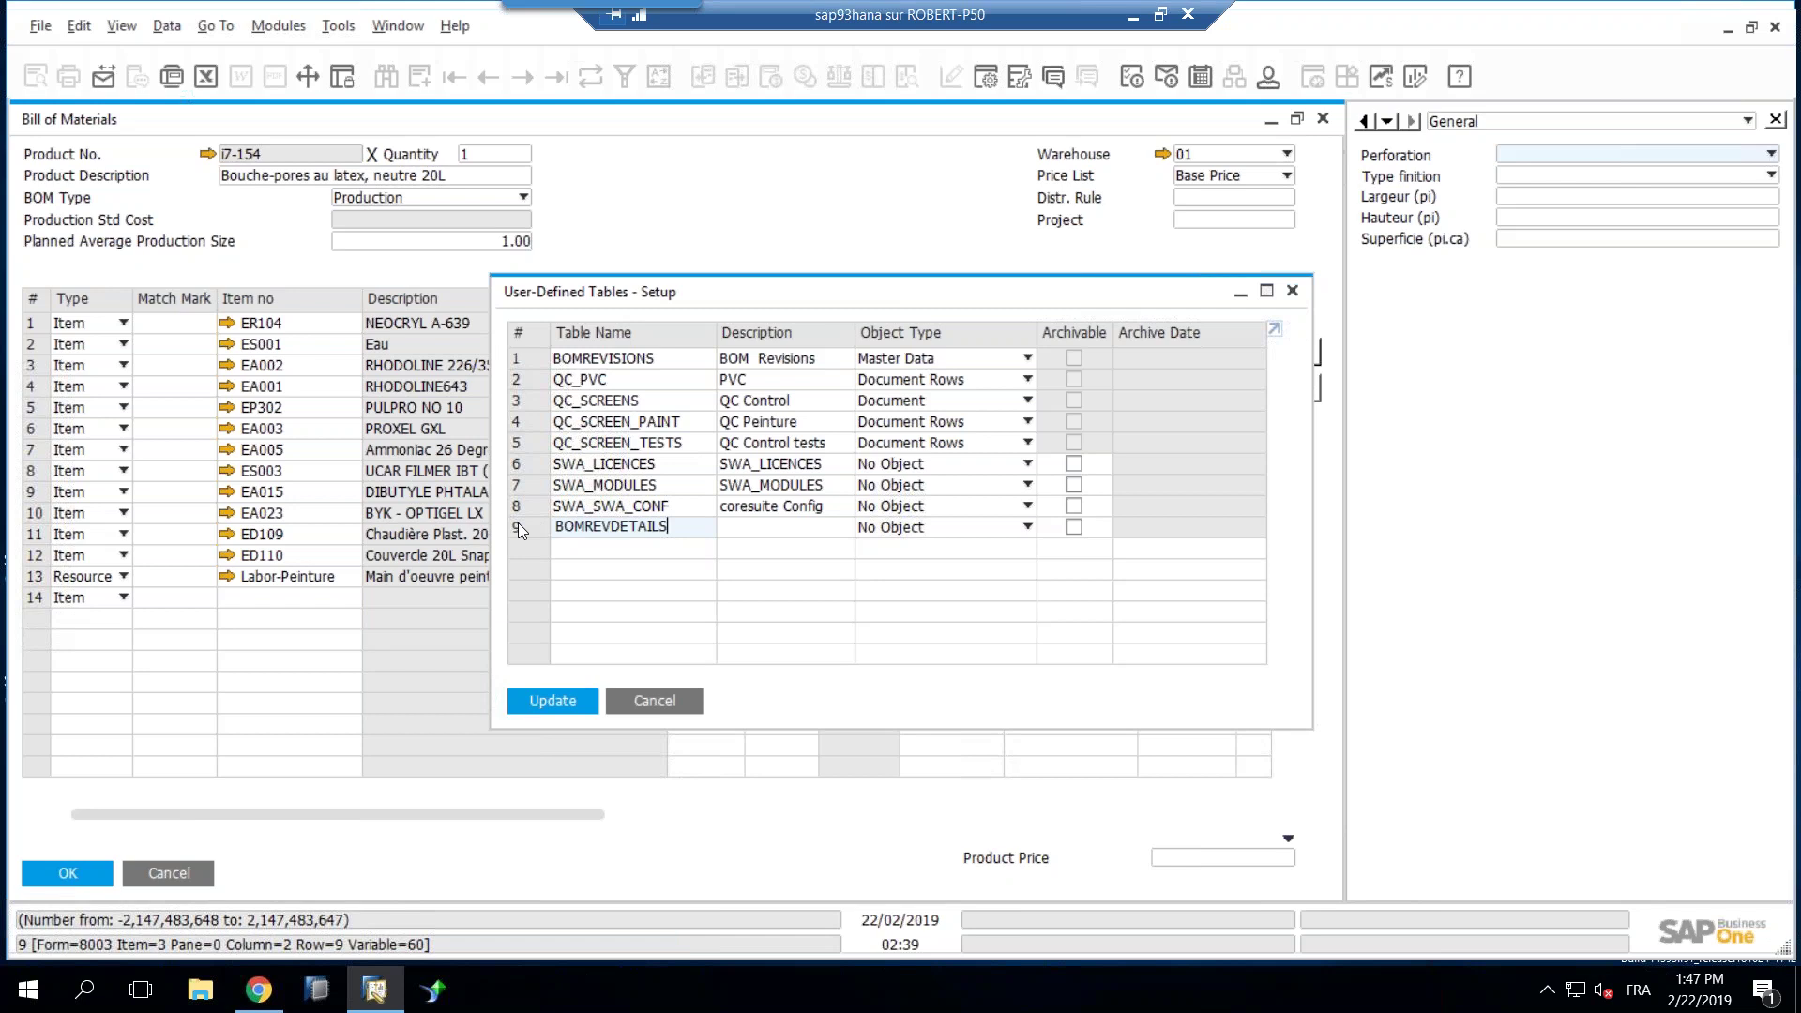
{"action": "key", "text": "Tab"}
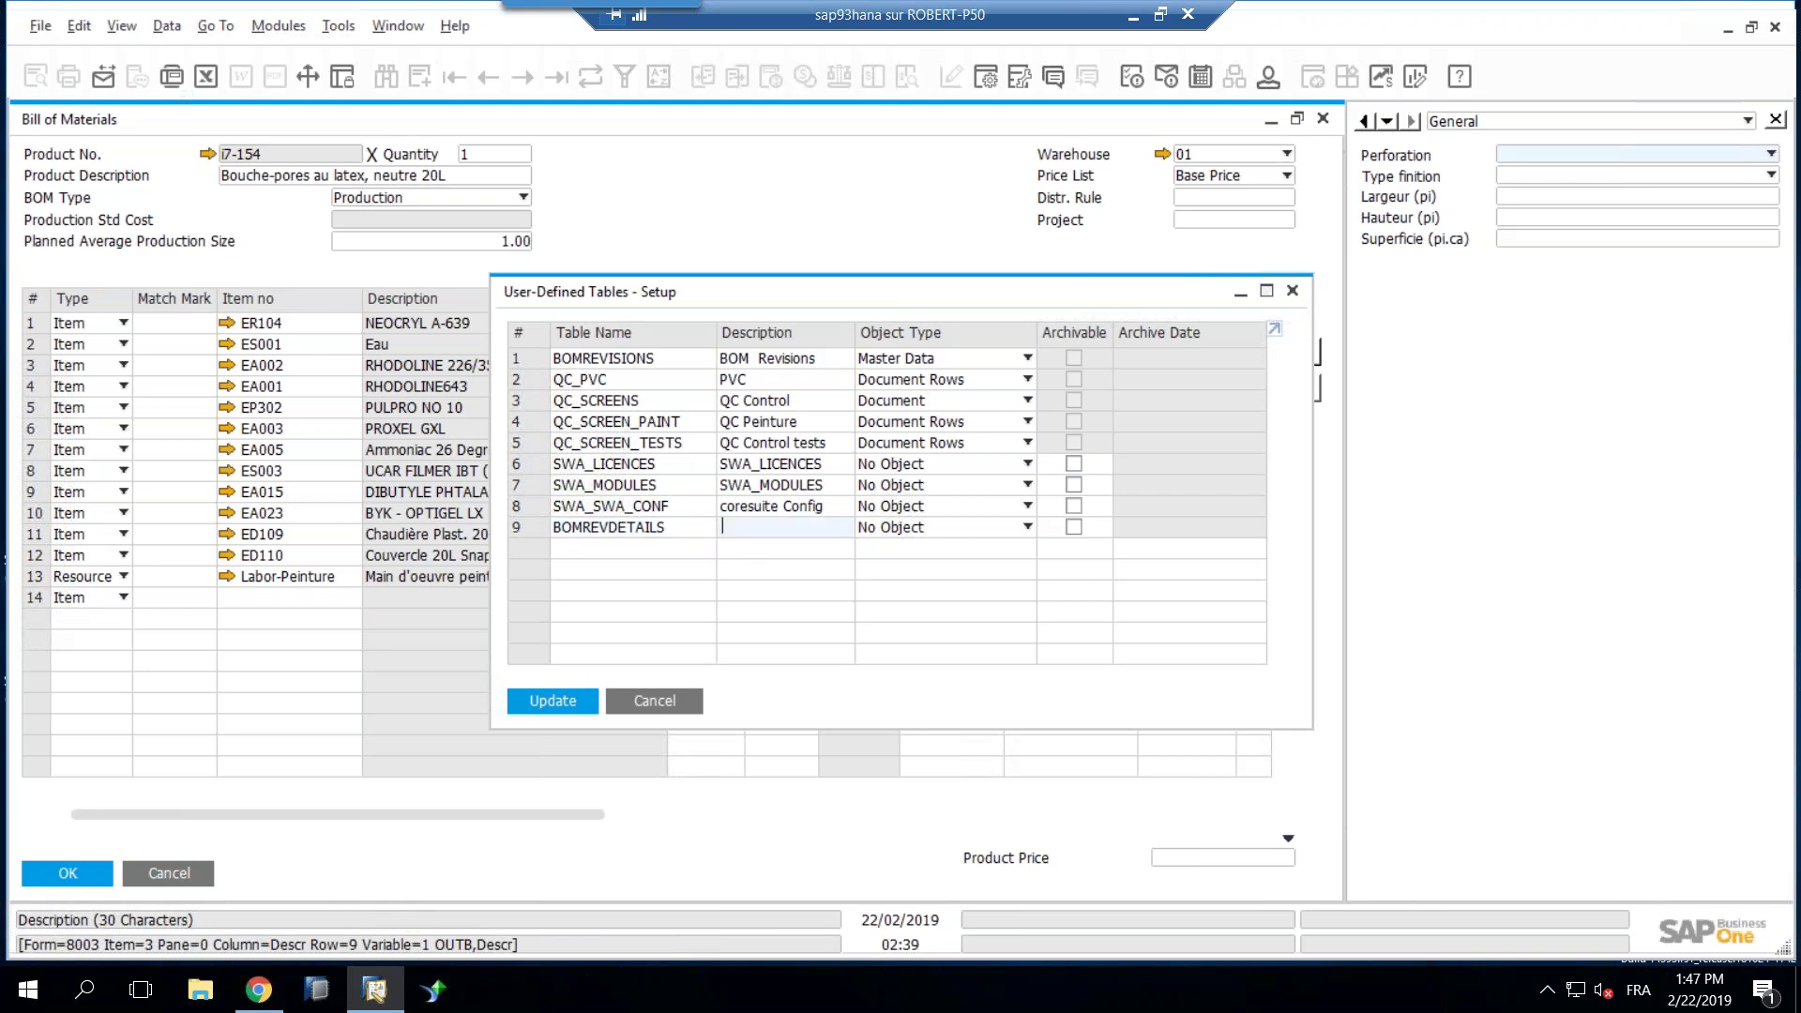
{"action": "type", "text": "Revision details"}
{"action": "key", "text": "Tab"}
{"action": "left_click", "coordinate": [914, 535]}
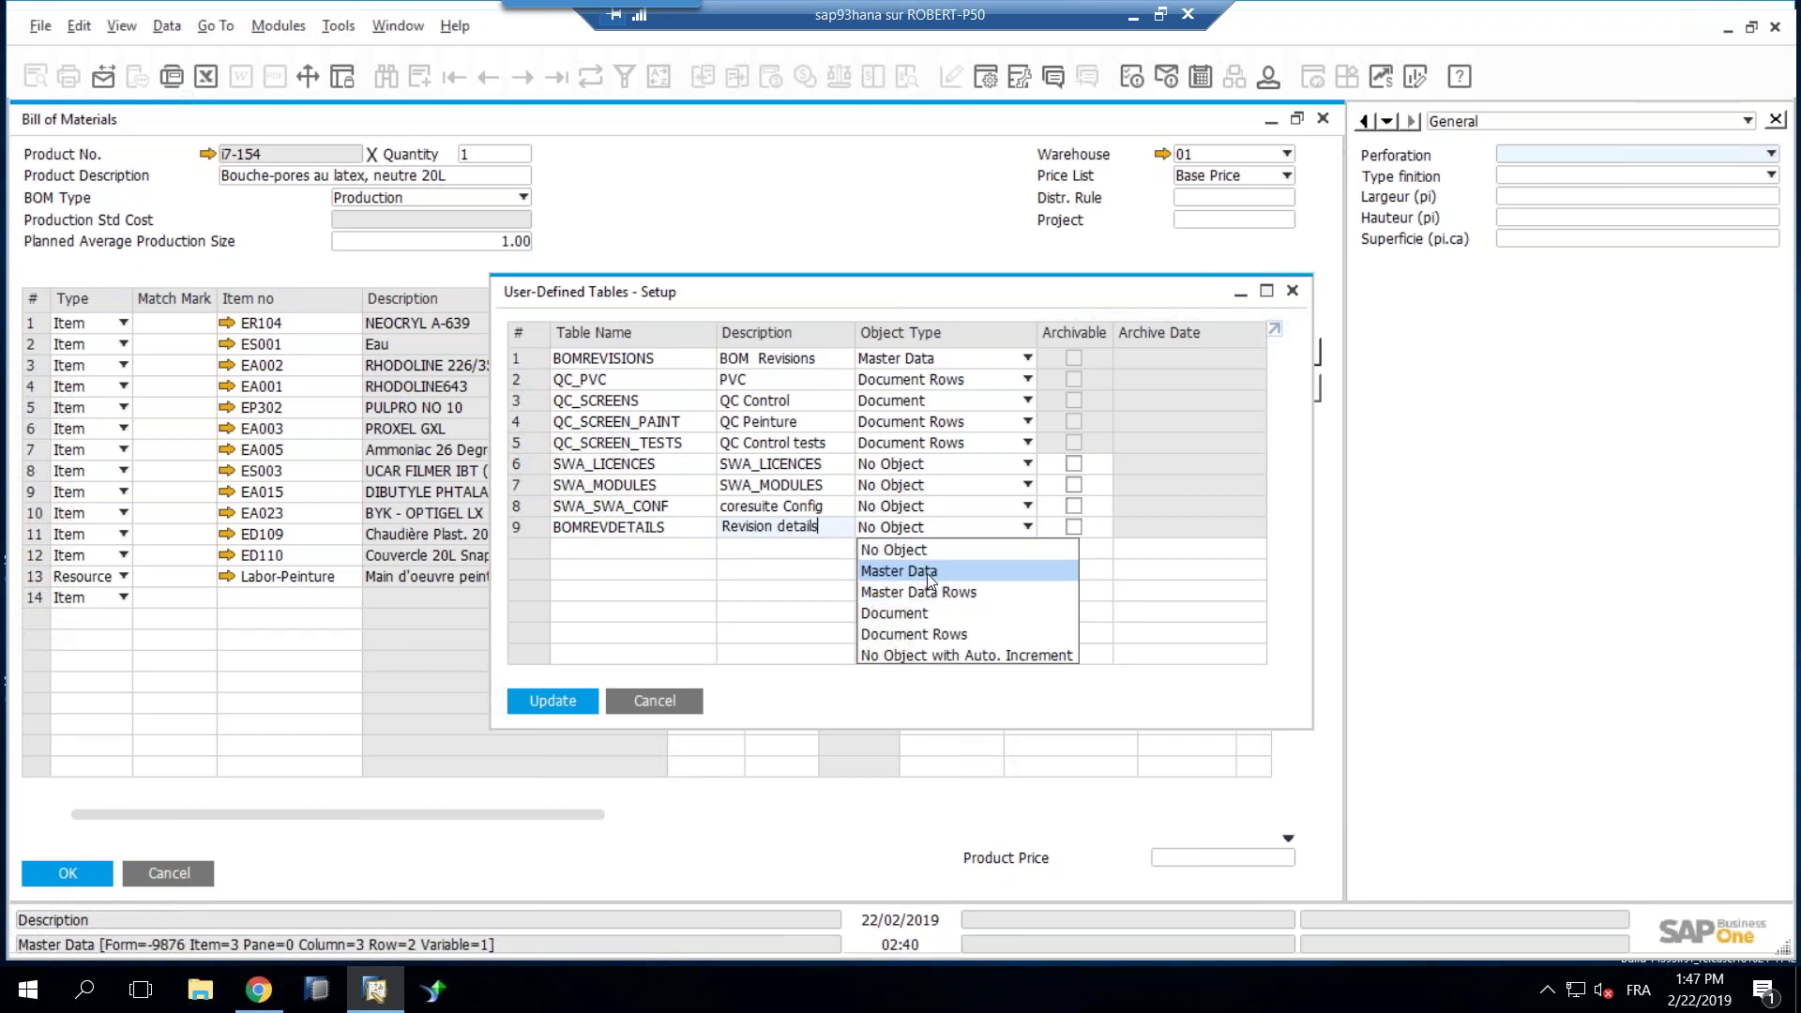
{"action": "left_click", "coordinate": [929, 591]}
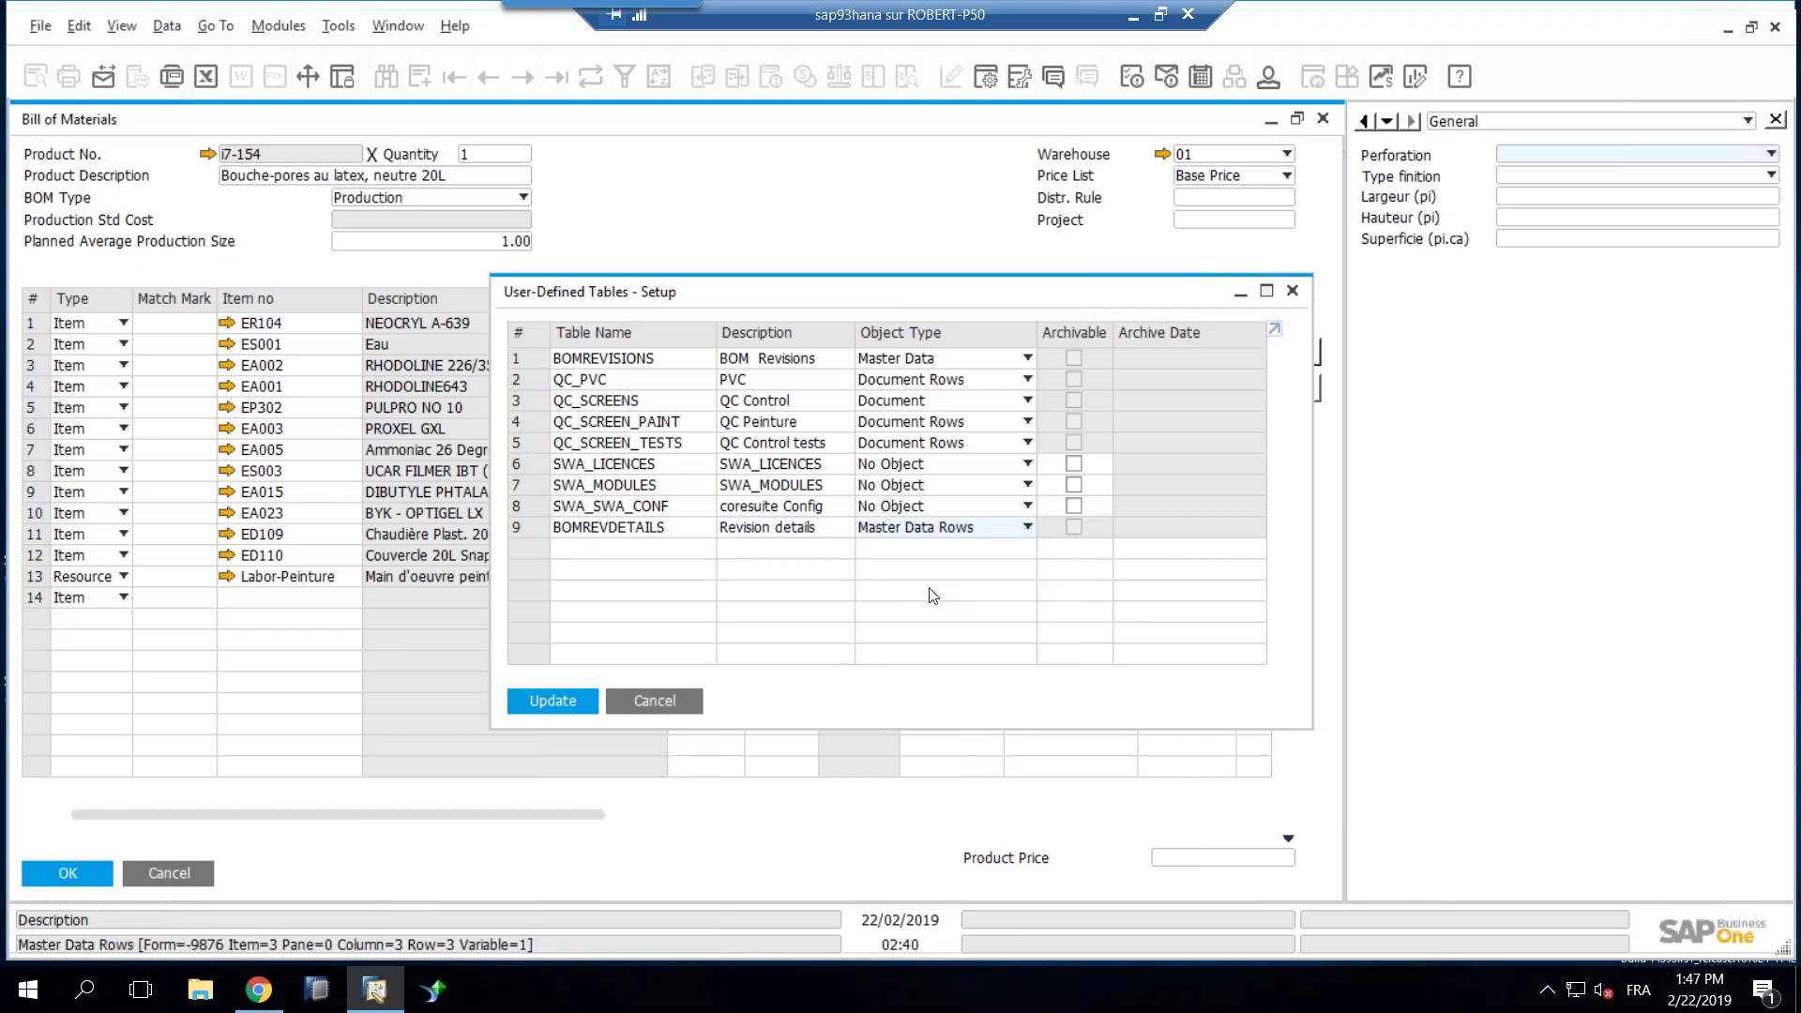
{"action": "left_click", "coordinate": [561, 703]}
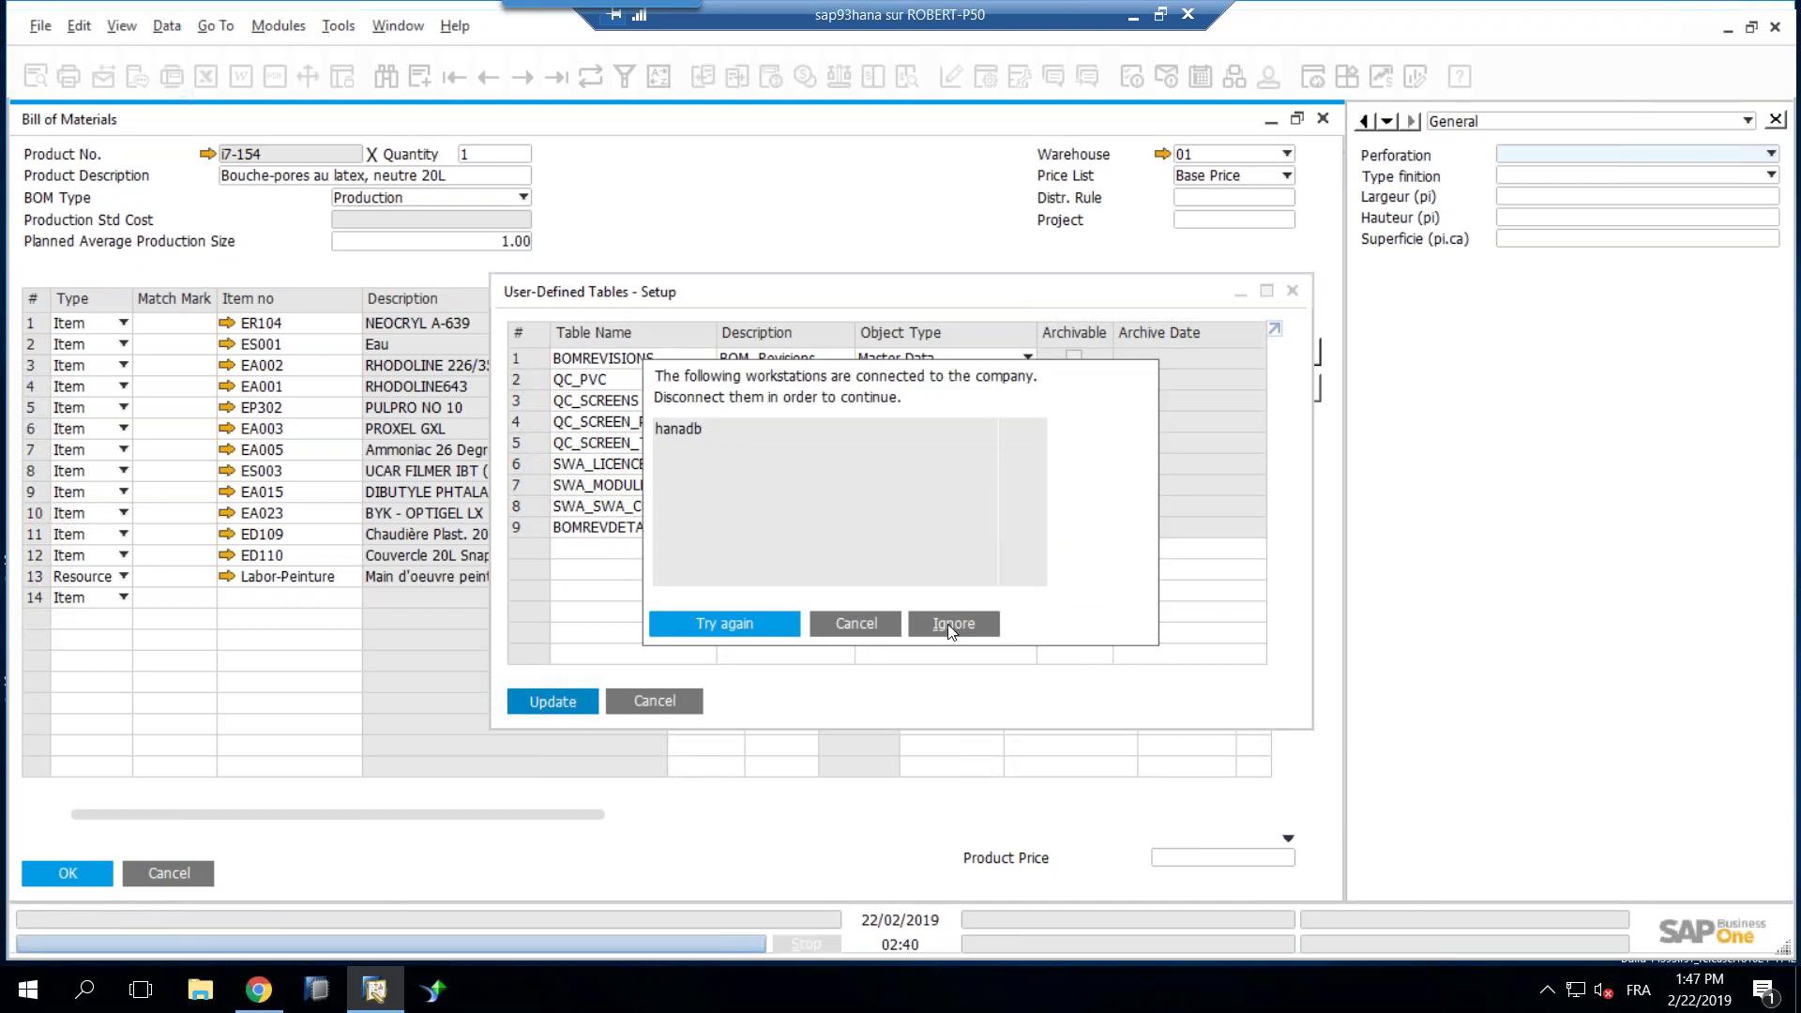
{"action": "left_click", "coordinate": [952, 624]}
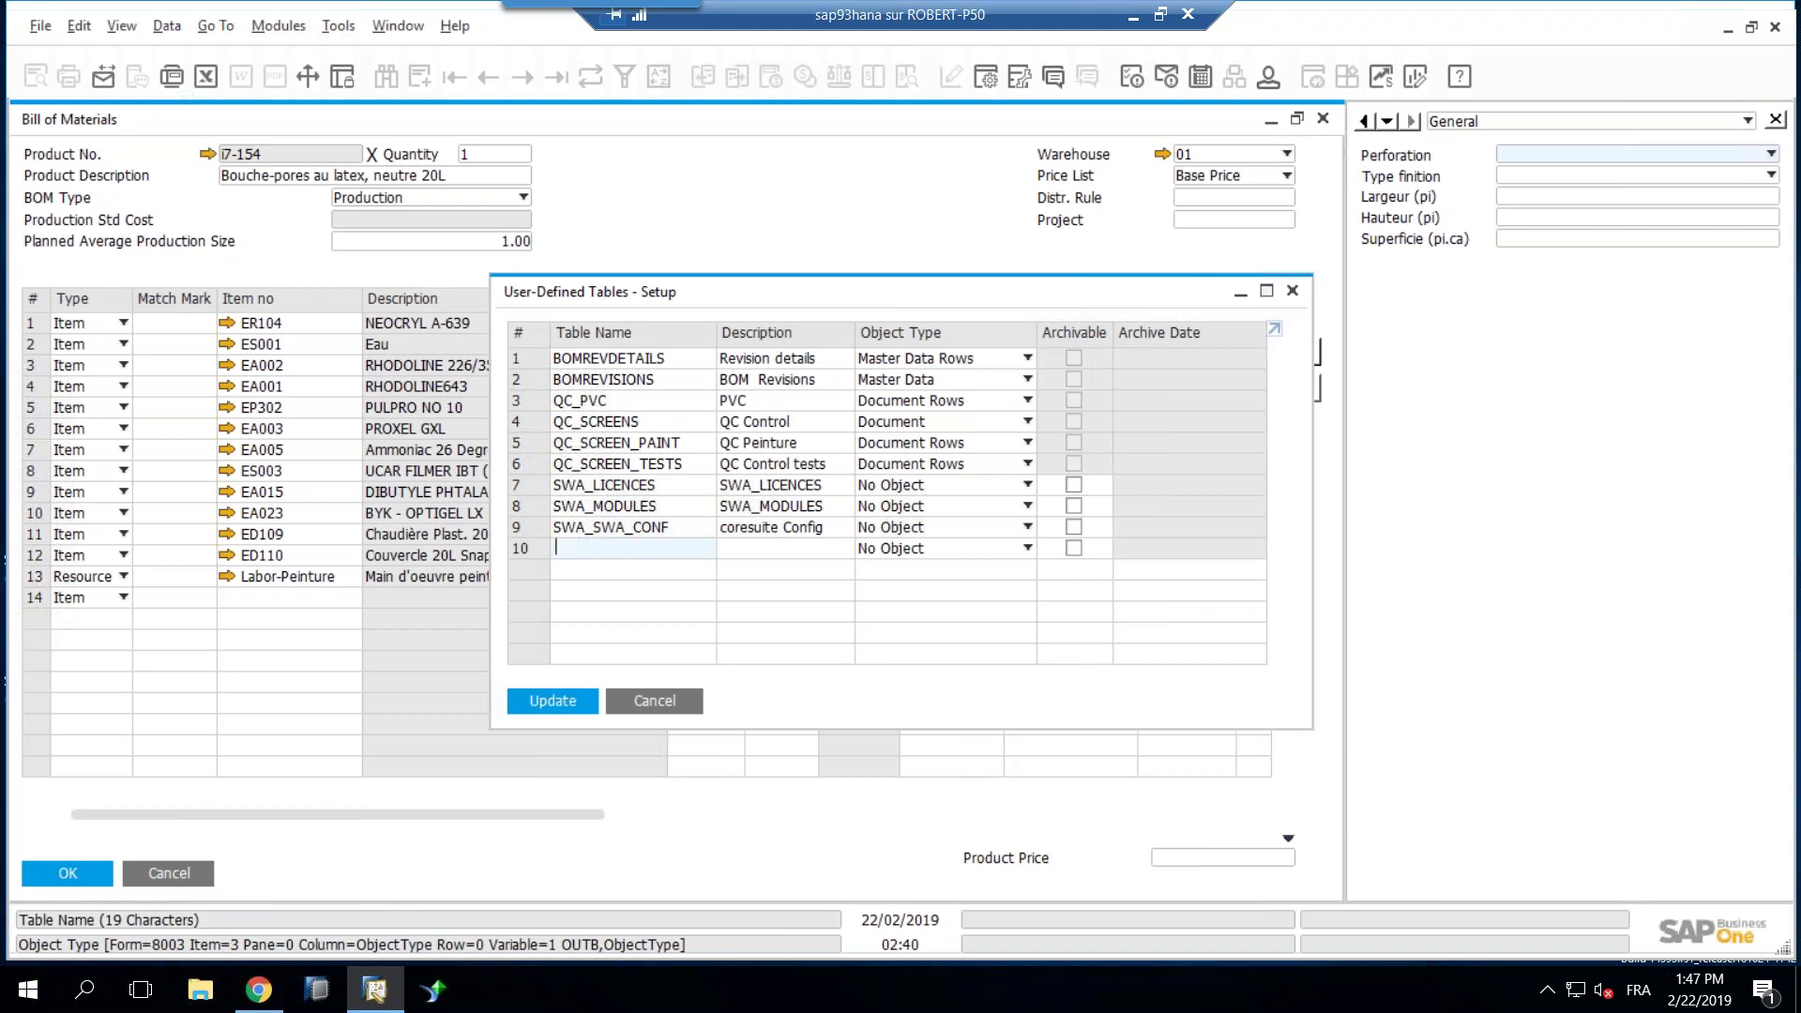
Step: Add table APPROBATOR with description 'Approbator', keeping No Object, and save past the warning
{"action": "type", "text": "APPROBATOR"}
{"action": "key", "text": "Tab"}
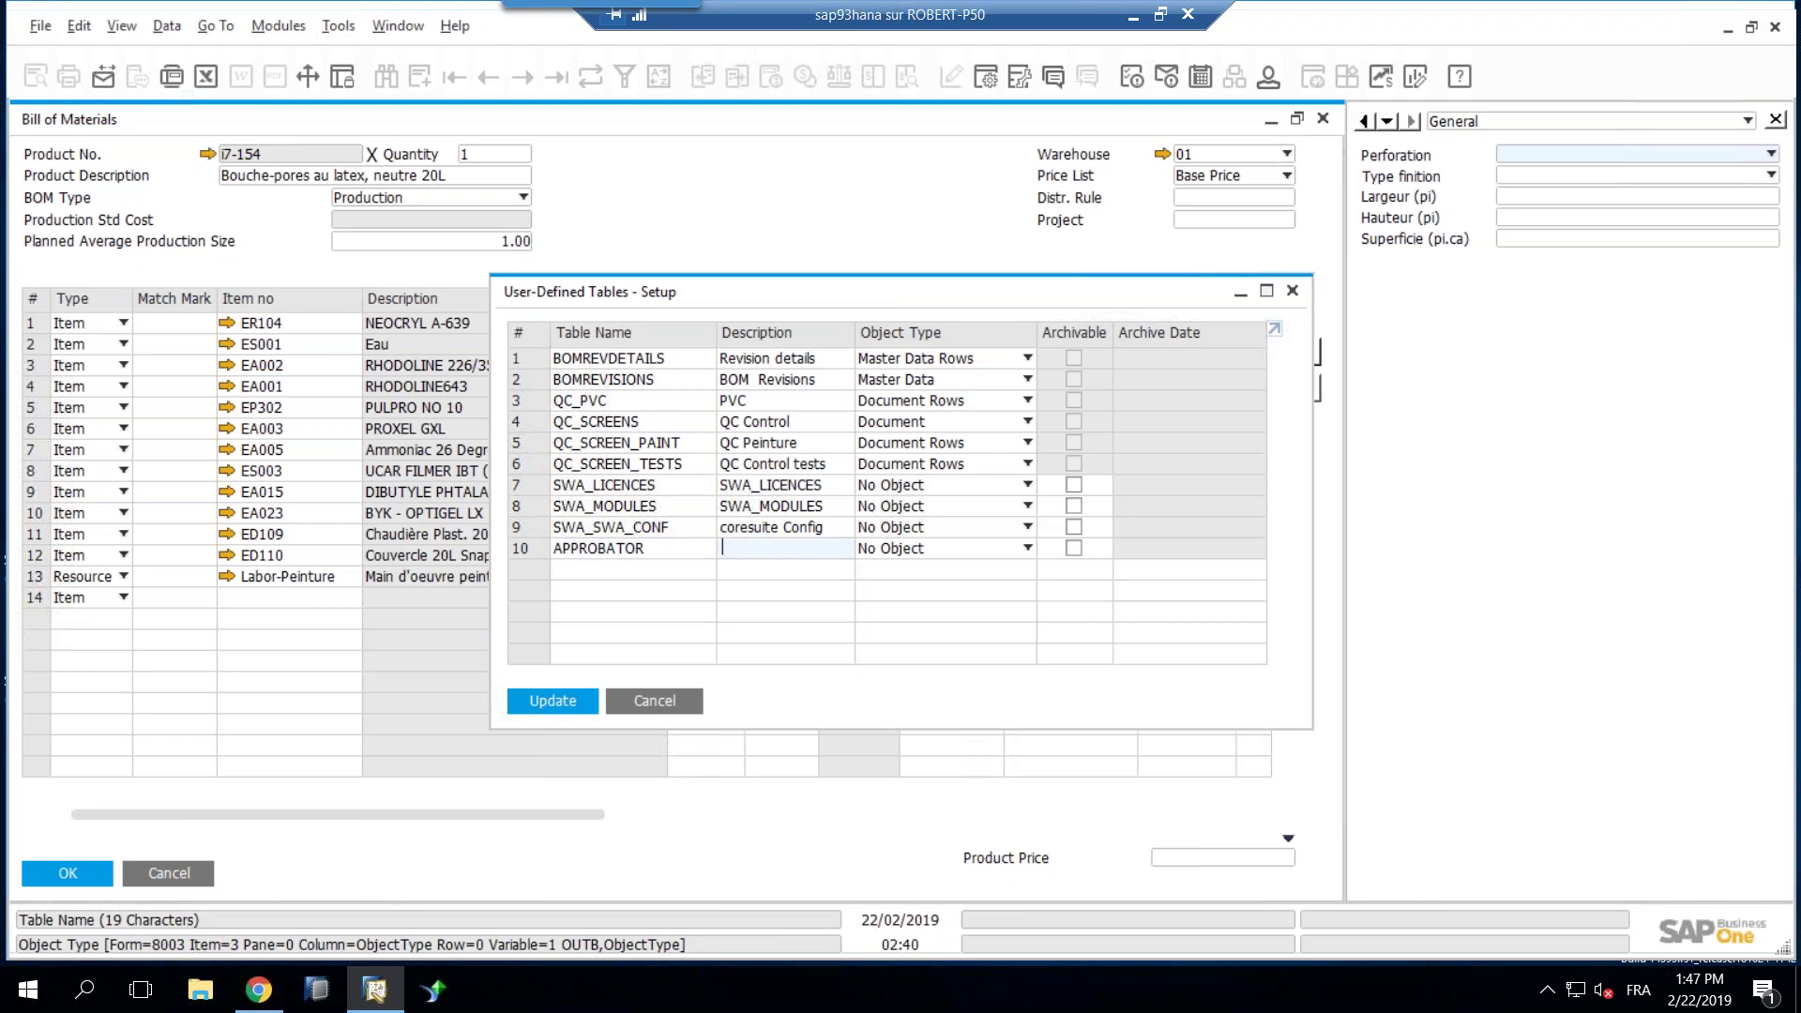
{"action": "type", "text": "A"}
{"action": "type", "text": "probateot"}
{"action": "key", "text": "BackSpace"}
{"action": "key", "text": "BackSpace"}
{"action": "key", "text": "BackSpace"}
{"action": "type", "text": "or"}
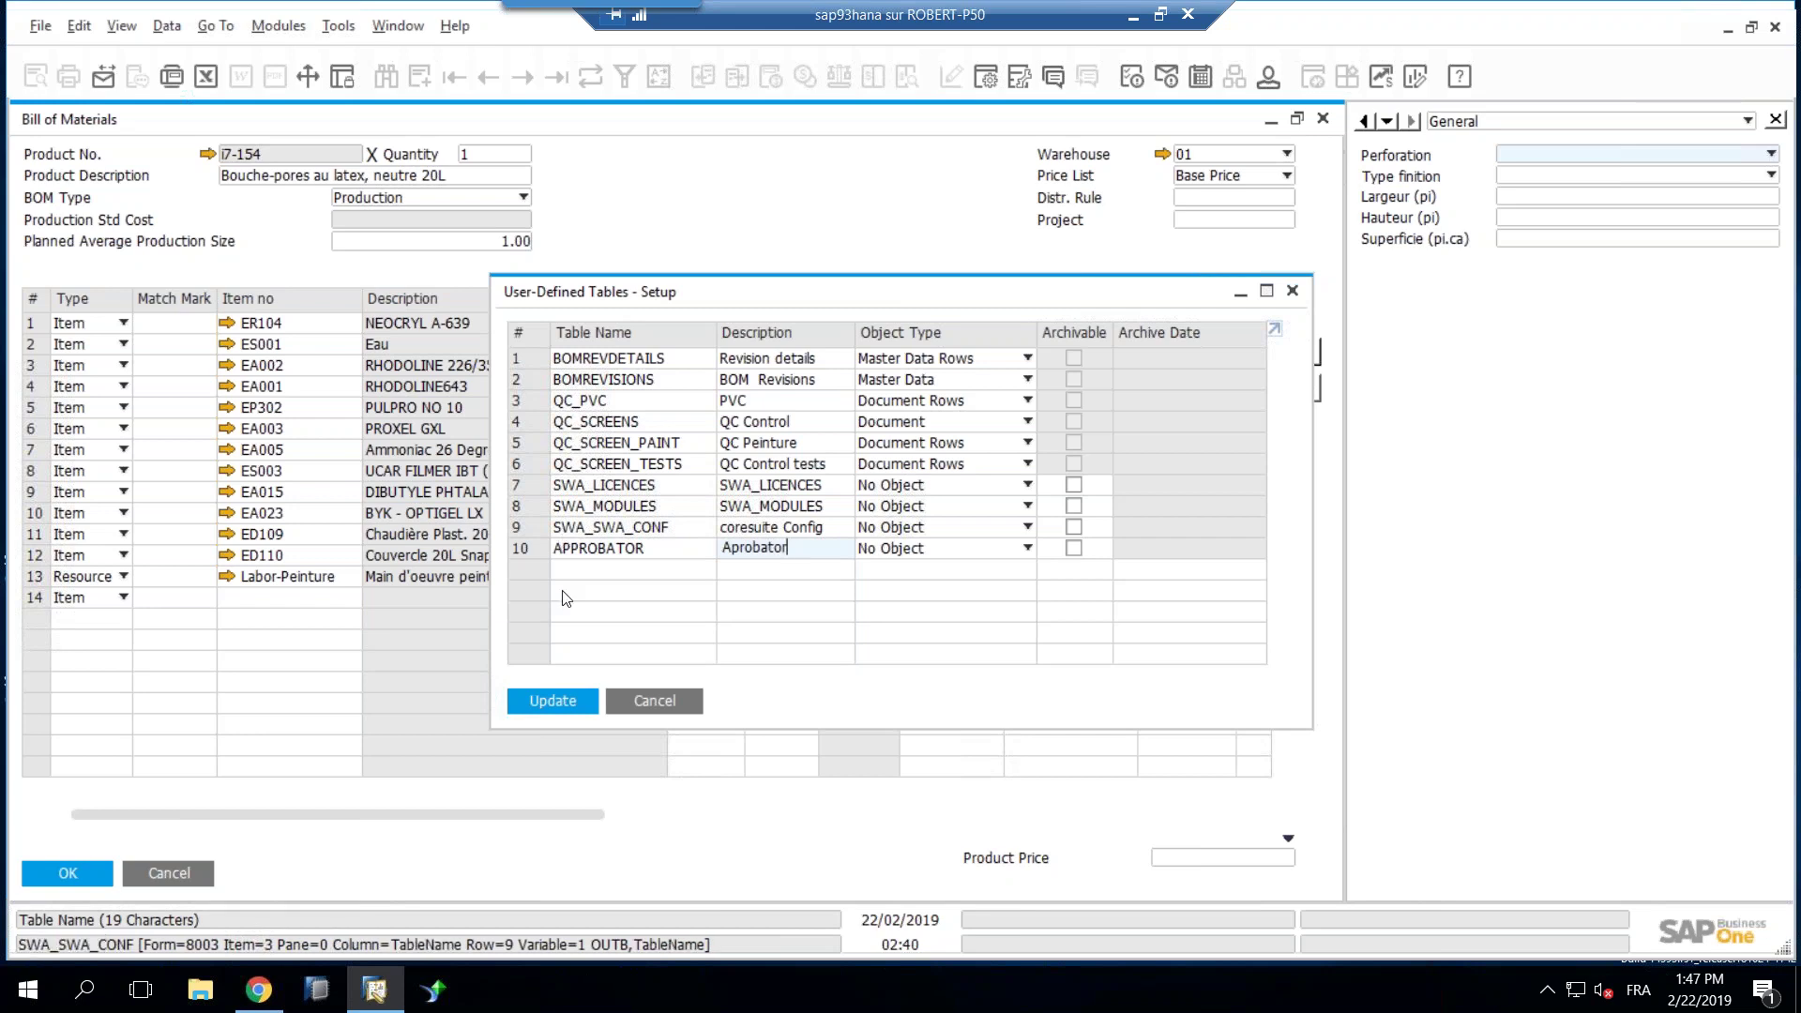
{"action": "left_click", "coordinate": [729, 548]}
{"action": "type", "text": "p"}
{"action": "left_click", "coordinate": [817, 553]}
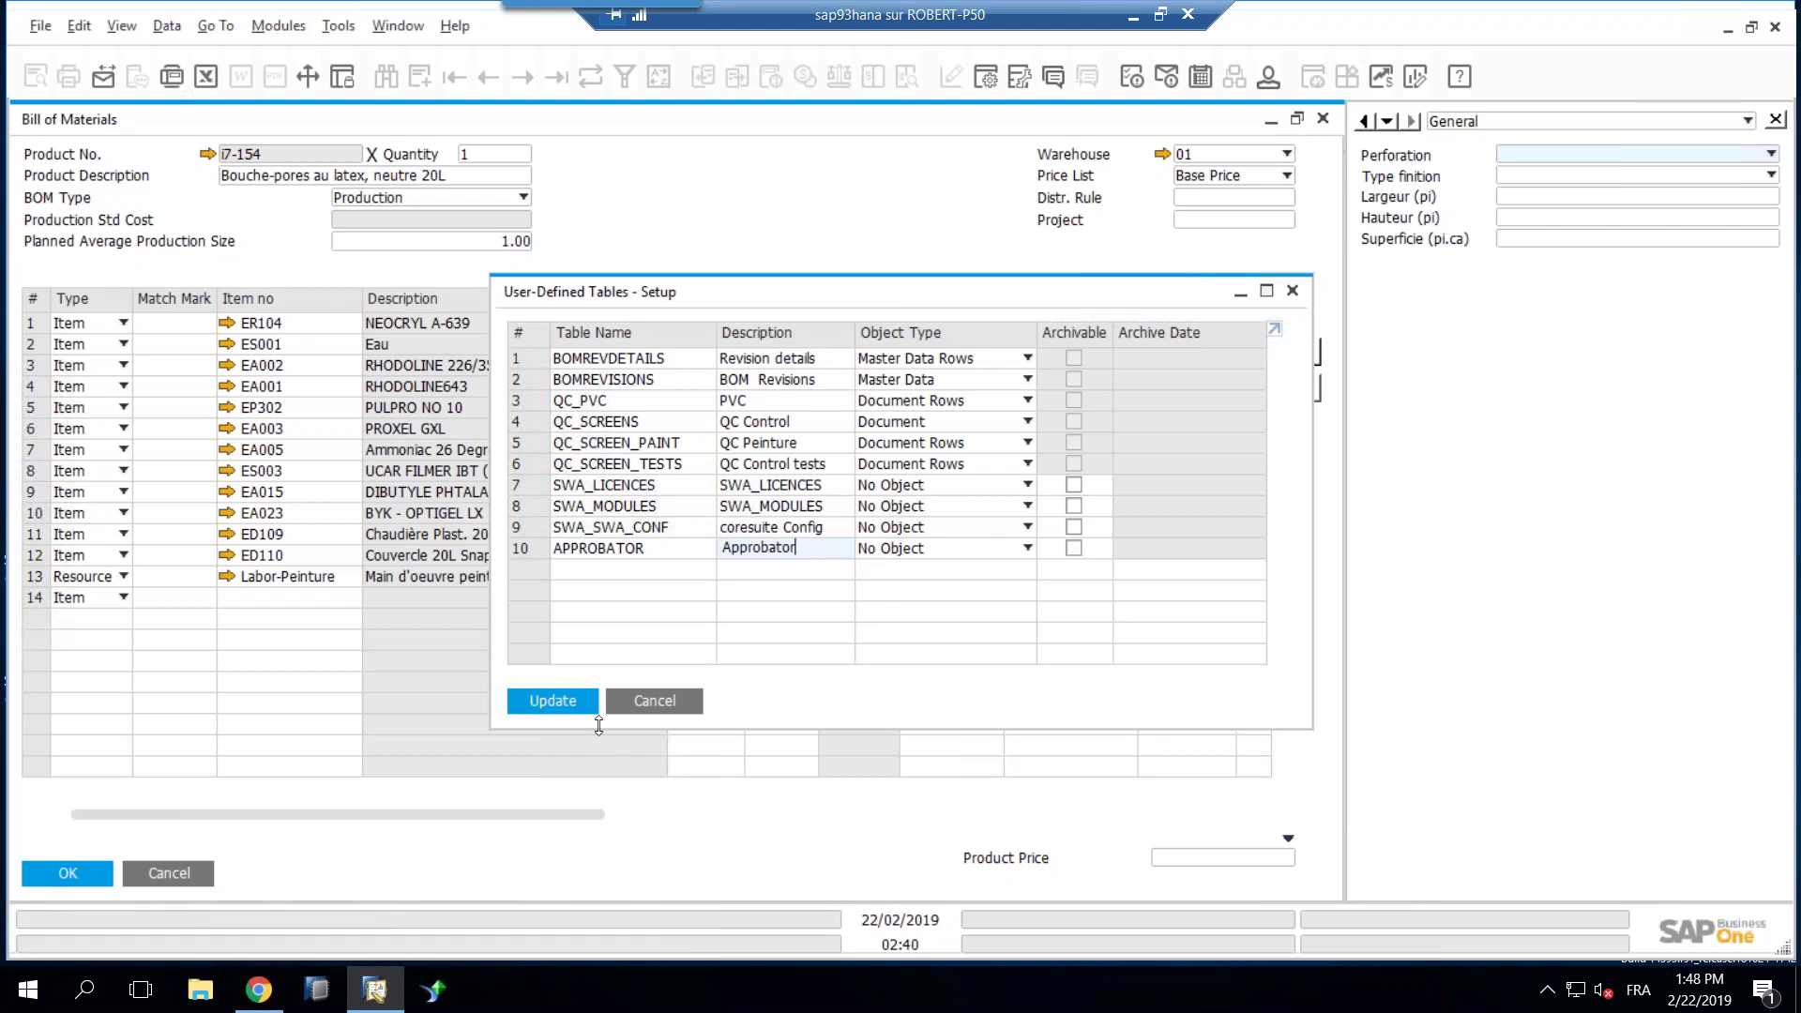
{"action": "left_click", "coordinate": [565, 708]}
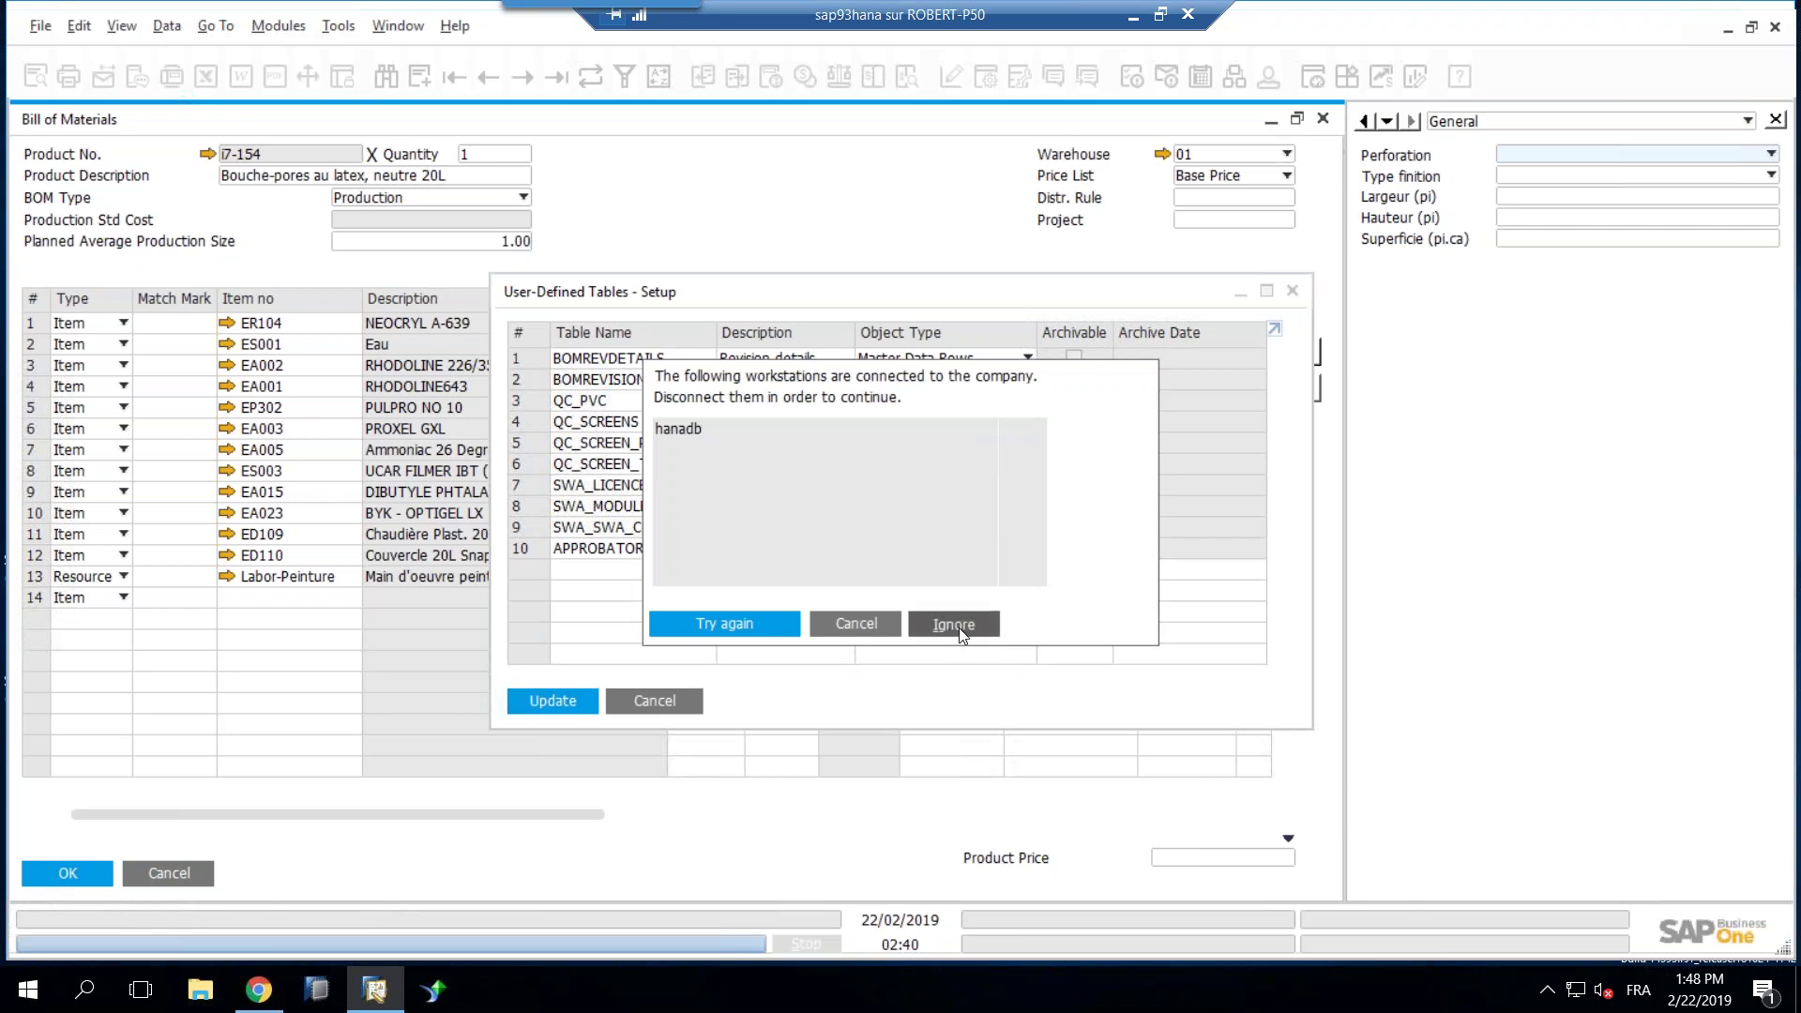
{"action": "left_click", "coordinate": [939, 625]}
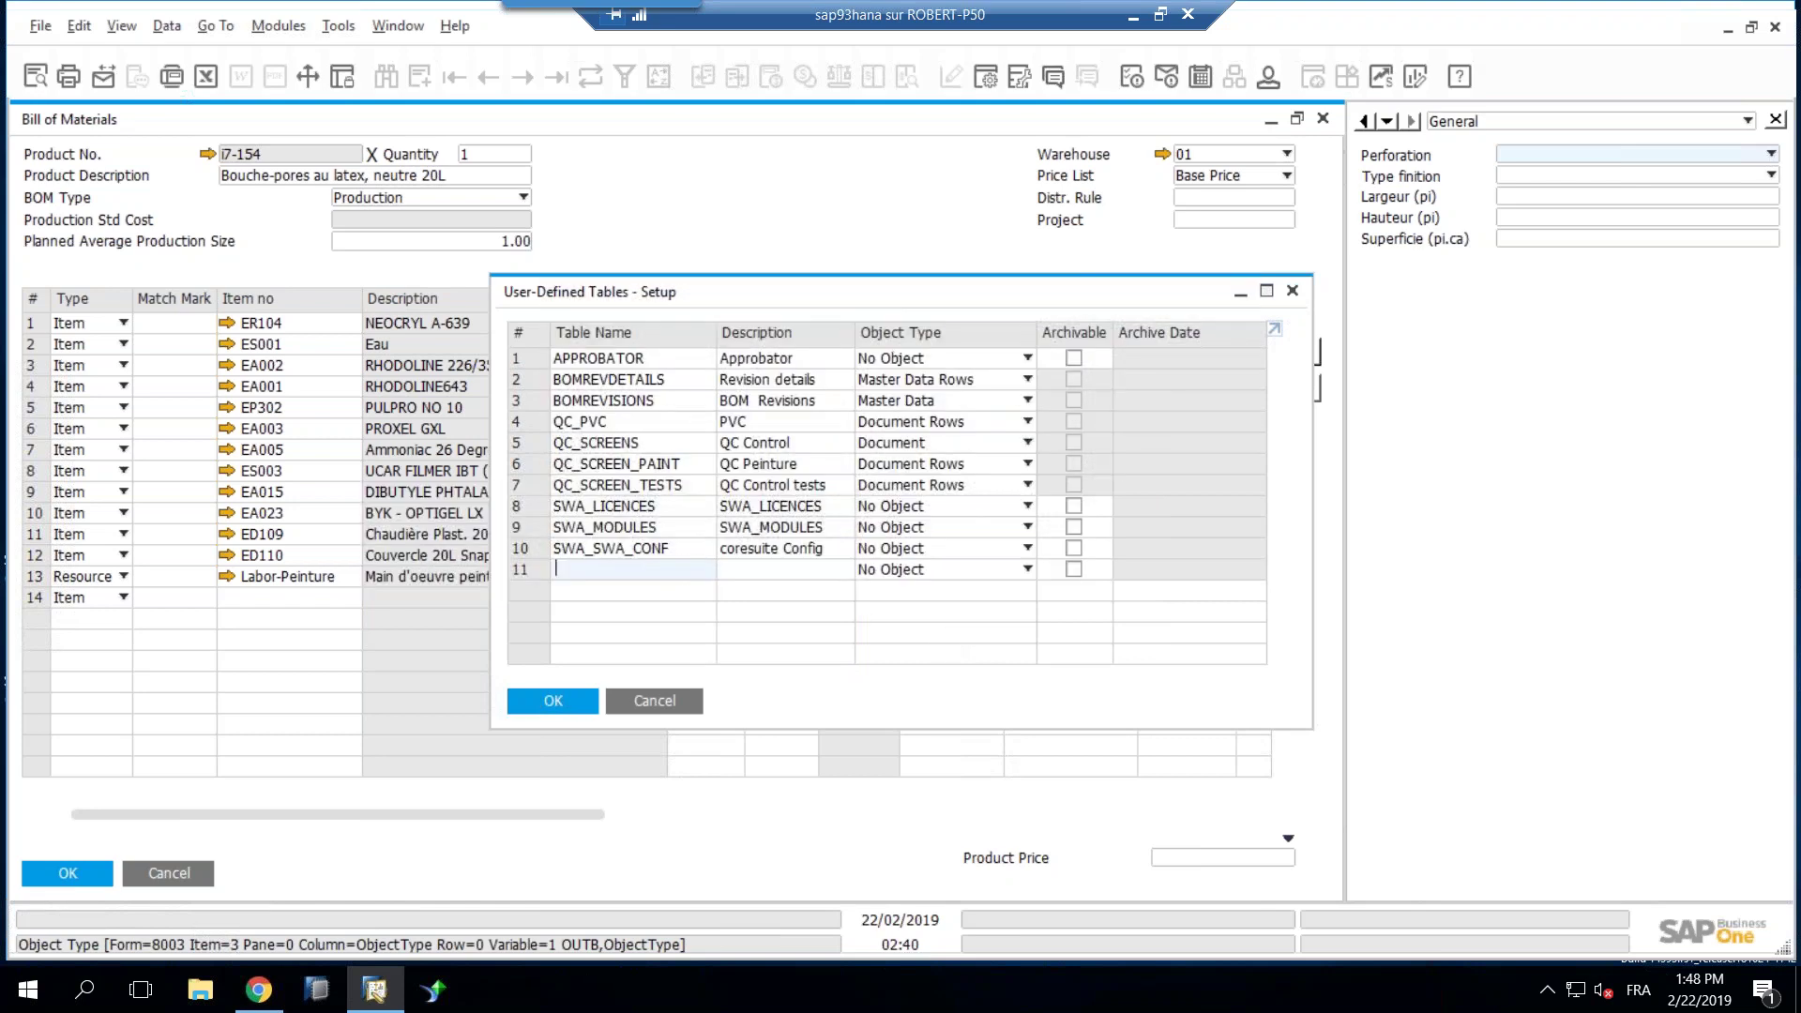
Step: Close the tables setup, open User-Defined Fields - Management maximized, and expand Master Data
{"action": "left_click", "coordinate": [656, 703]}
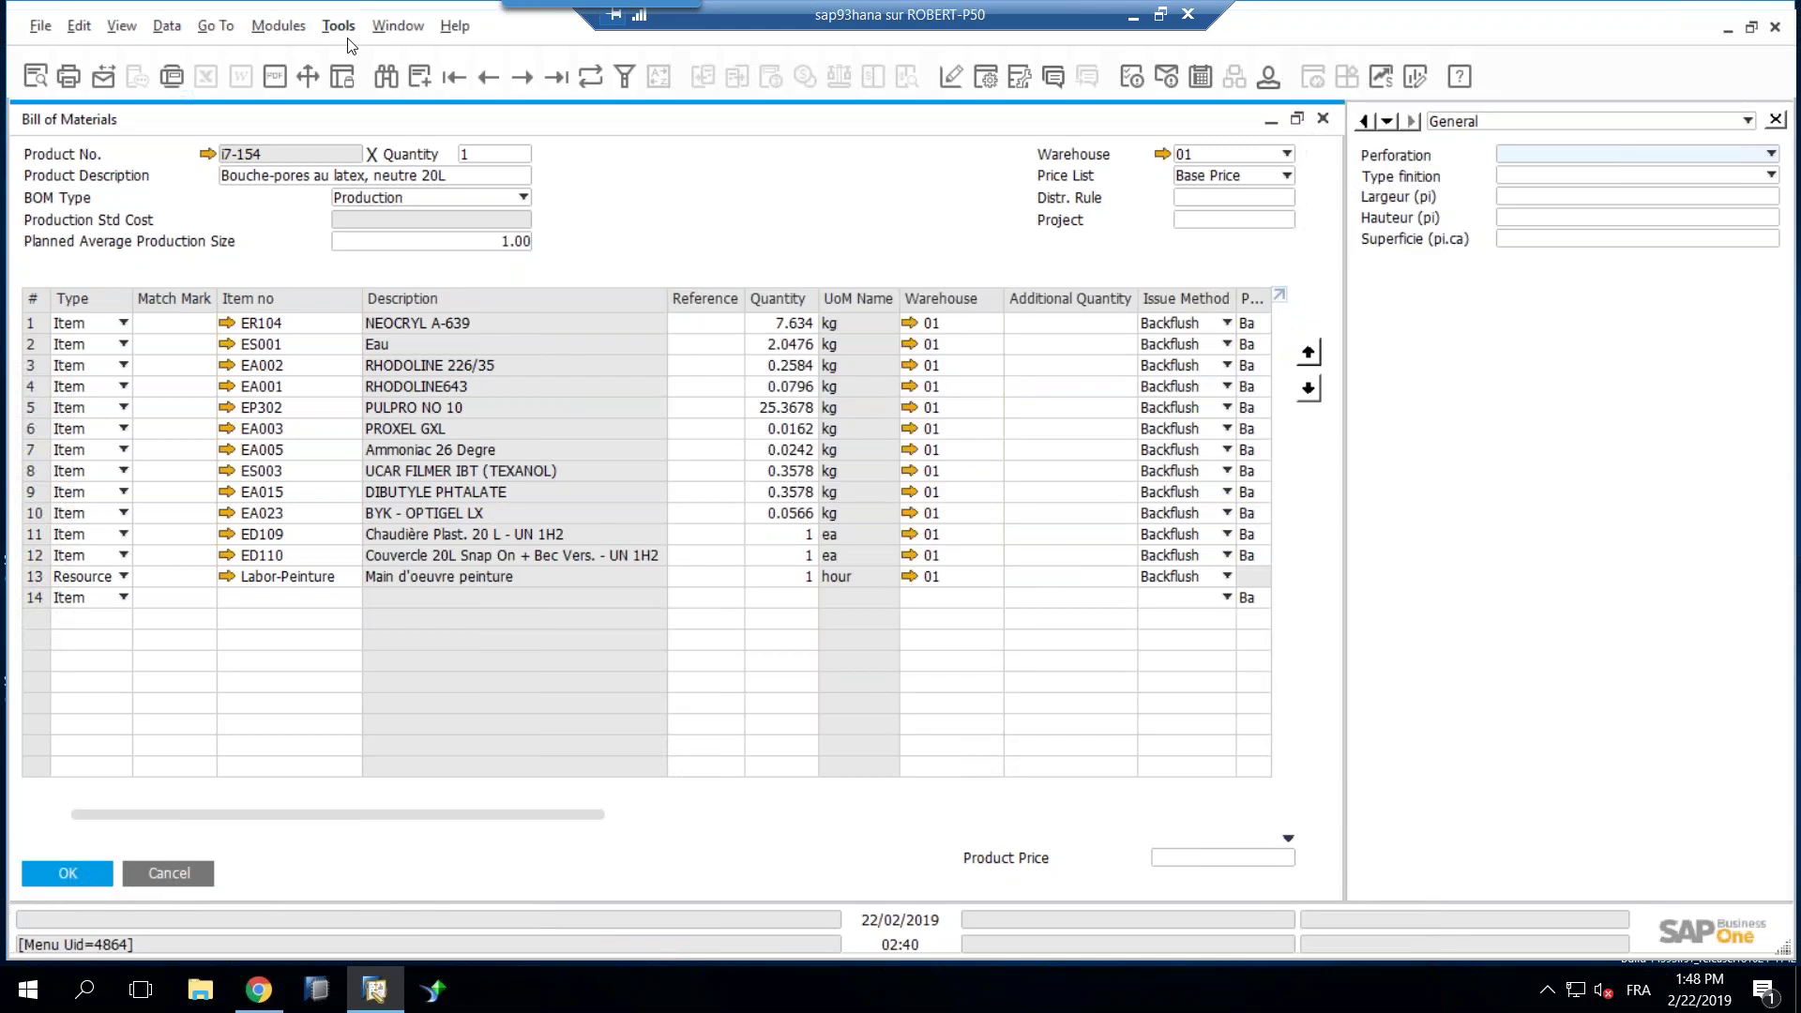
{"action": "left_click", "coordinate": [338, 26]}
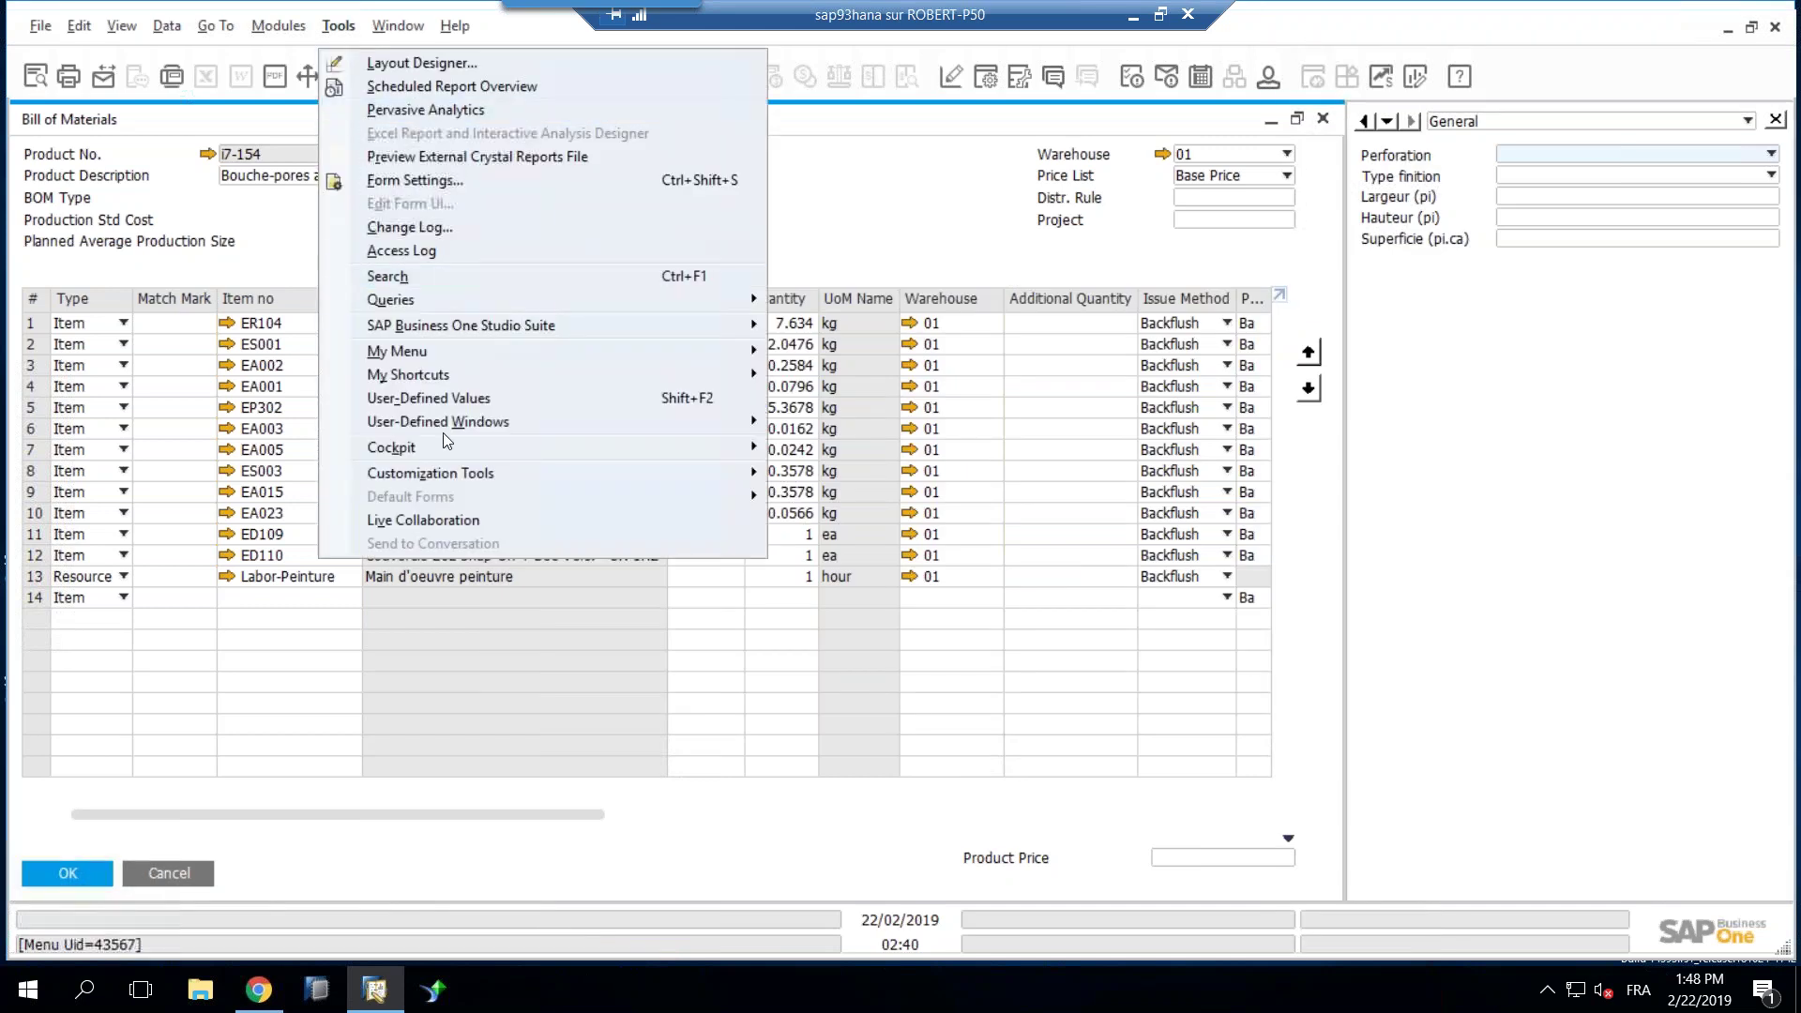
{"action": "mouse_move", "coordinate": [455, 483]}
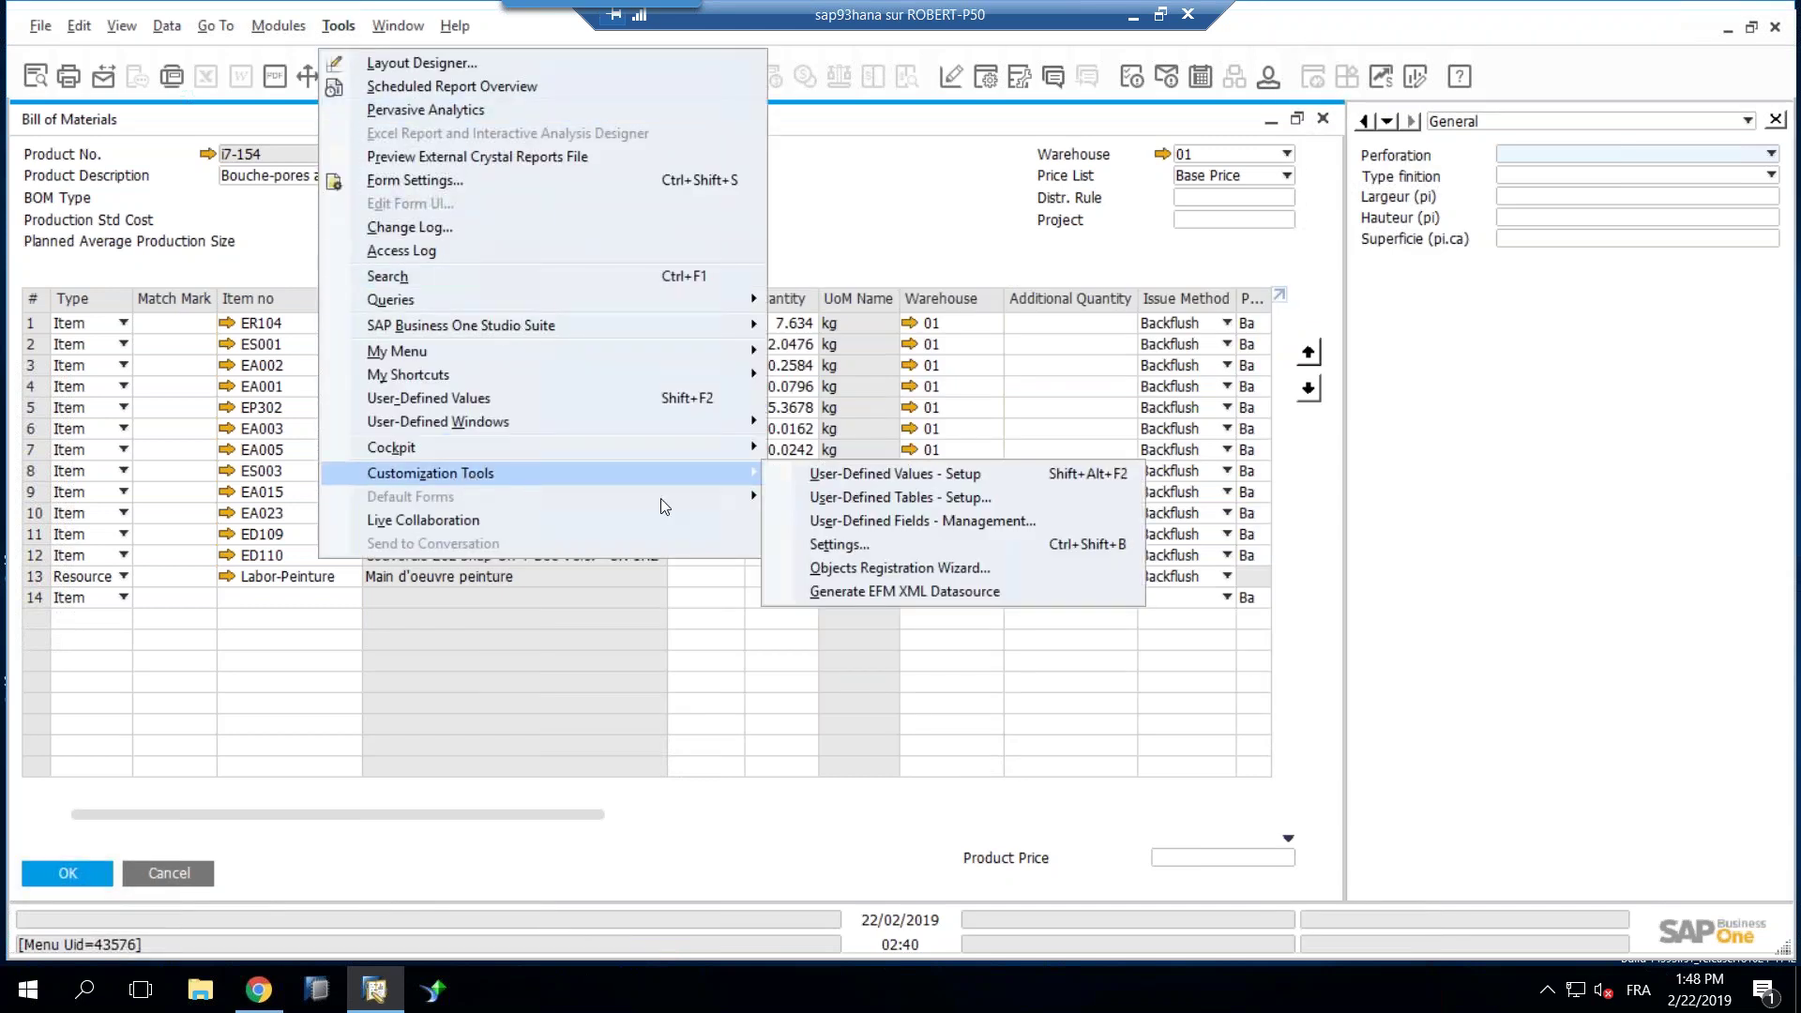
{"action": "left_click", "coordinate": [906, 521]}
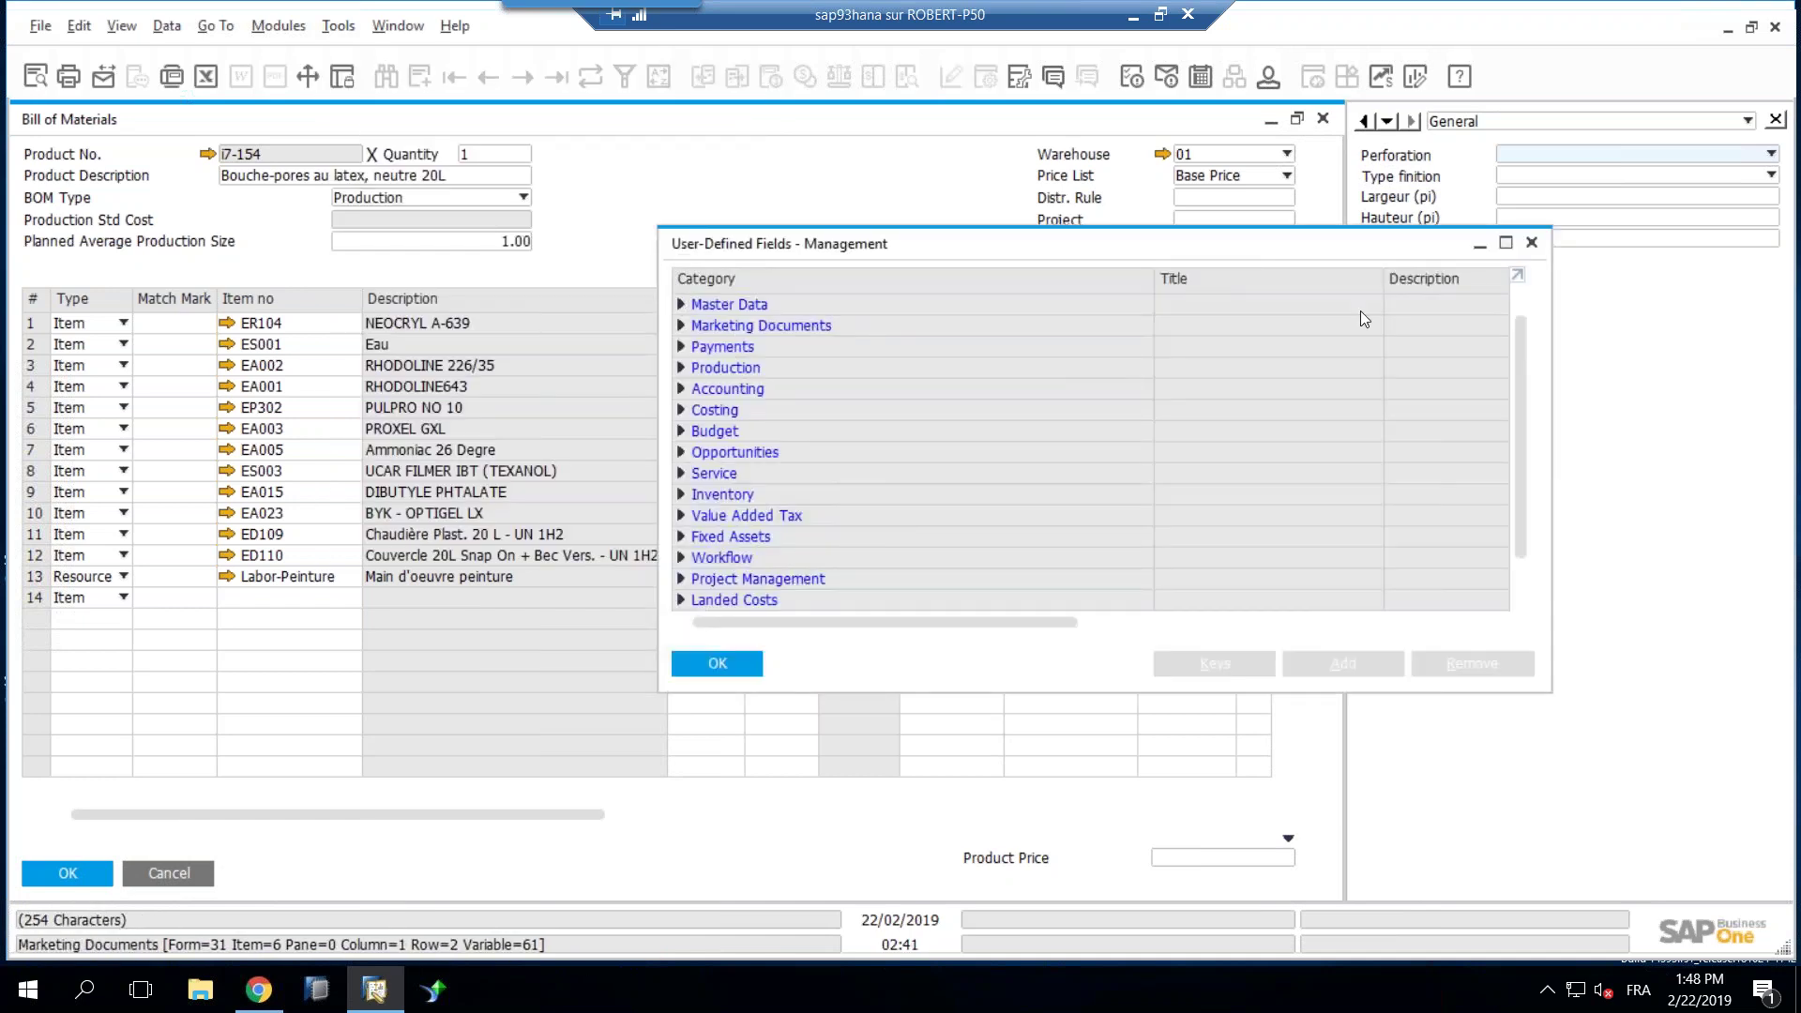
{"action": "left_click", "coordinate": [1506, 242]}
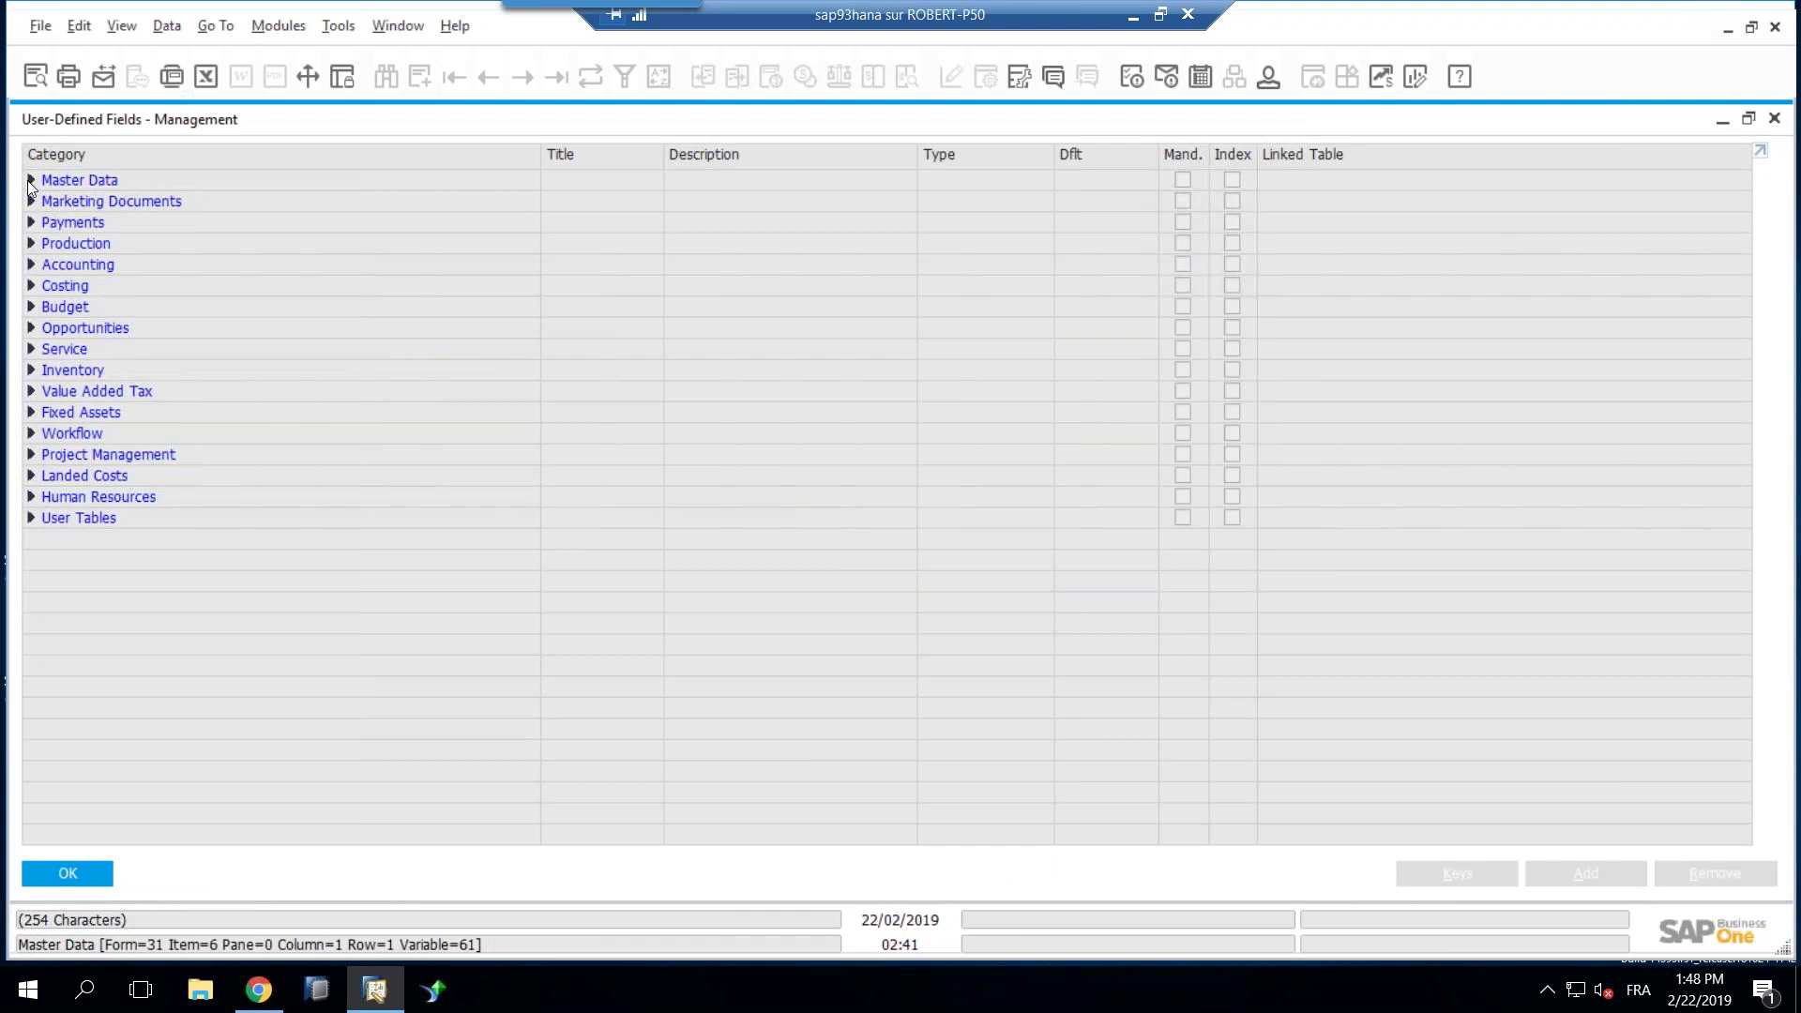
{"action": "left_click", "coordinate": [30, 181]}
Step: Browse the Master Data Items sub-categories and the Marketing Documents Title and Rows categories
{"action": "left_click", "coordinate": [90, 200]}
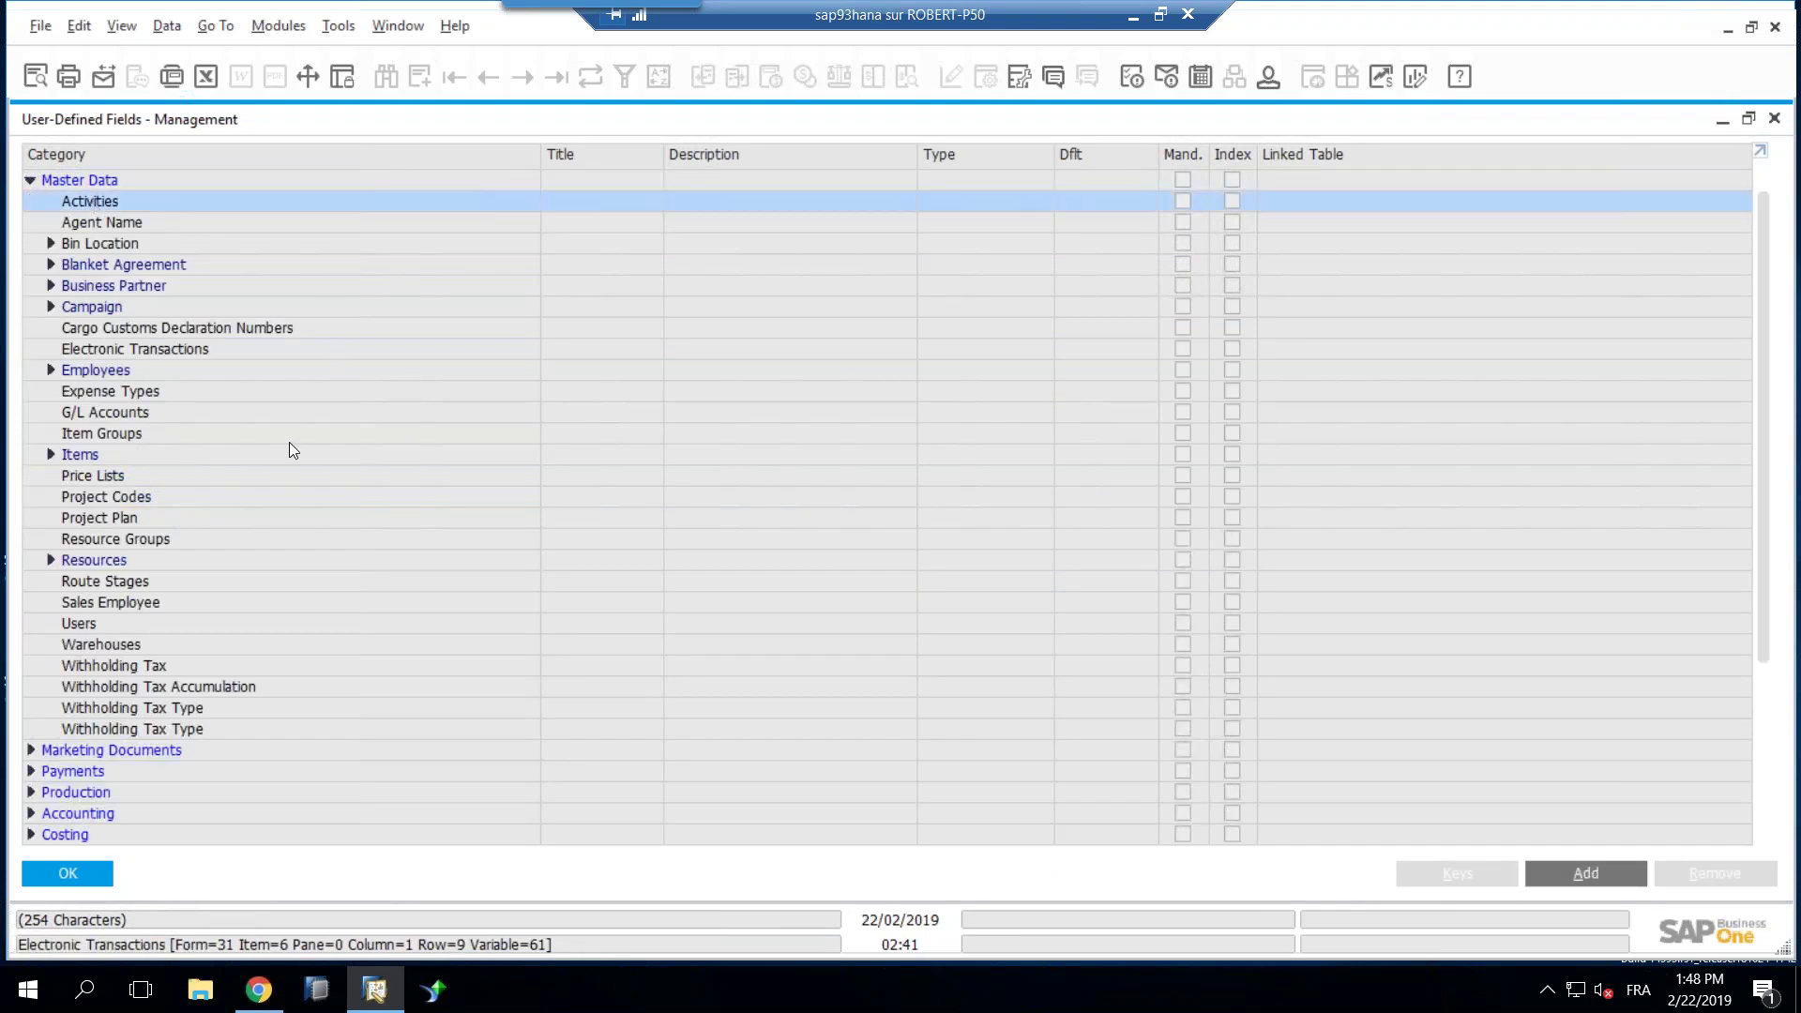
{"action": "left_click", "coordinate": [49, 455]}
{"action": "left_click", "coordinate": [131, 495]}
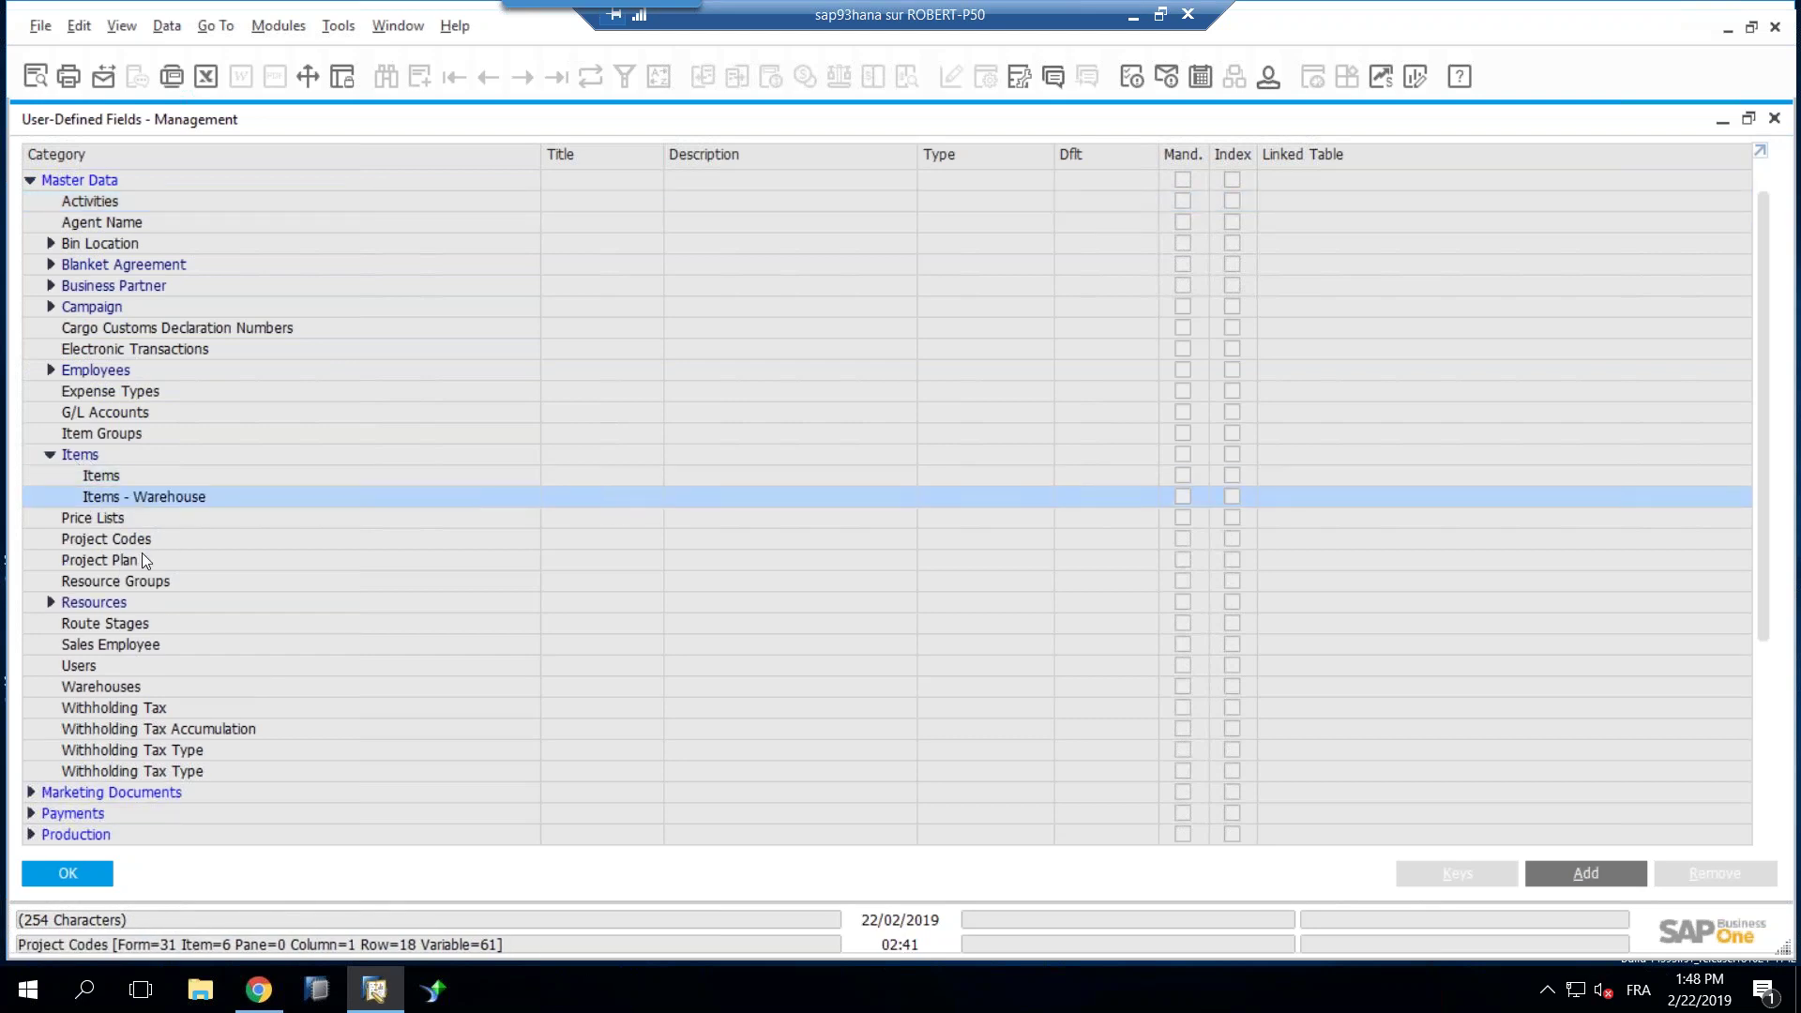
{"action": "left_click", "coordinate": [31, 180]}
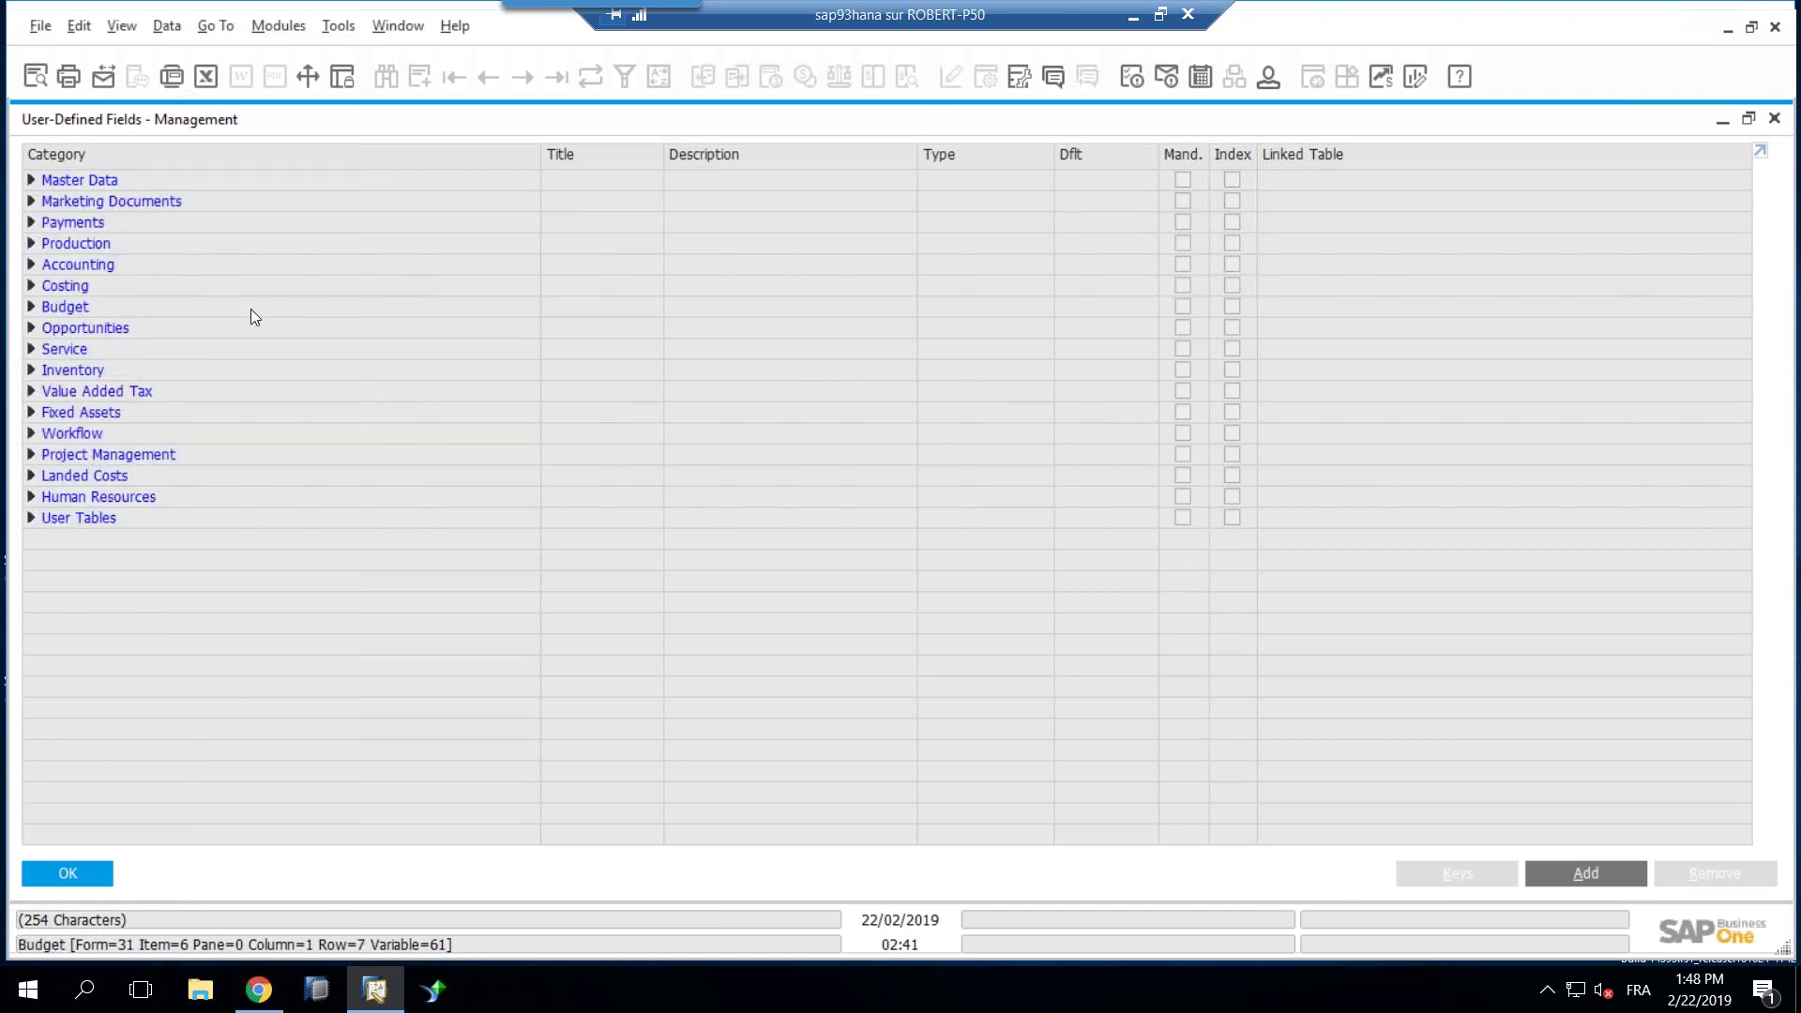
{"action": "left_click", "coordinate": [31, 202]}
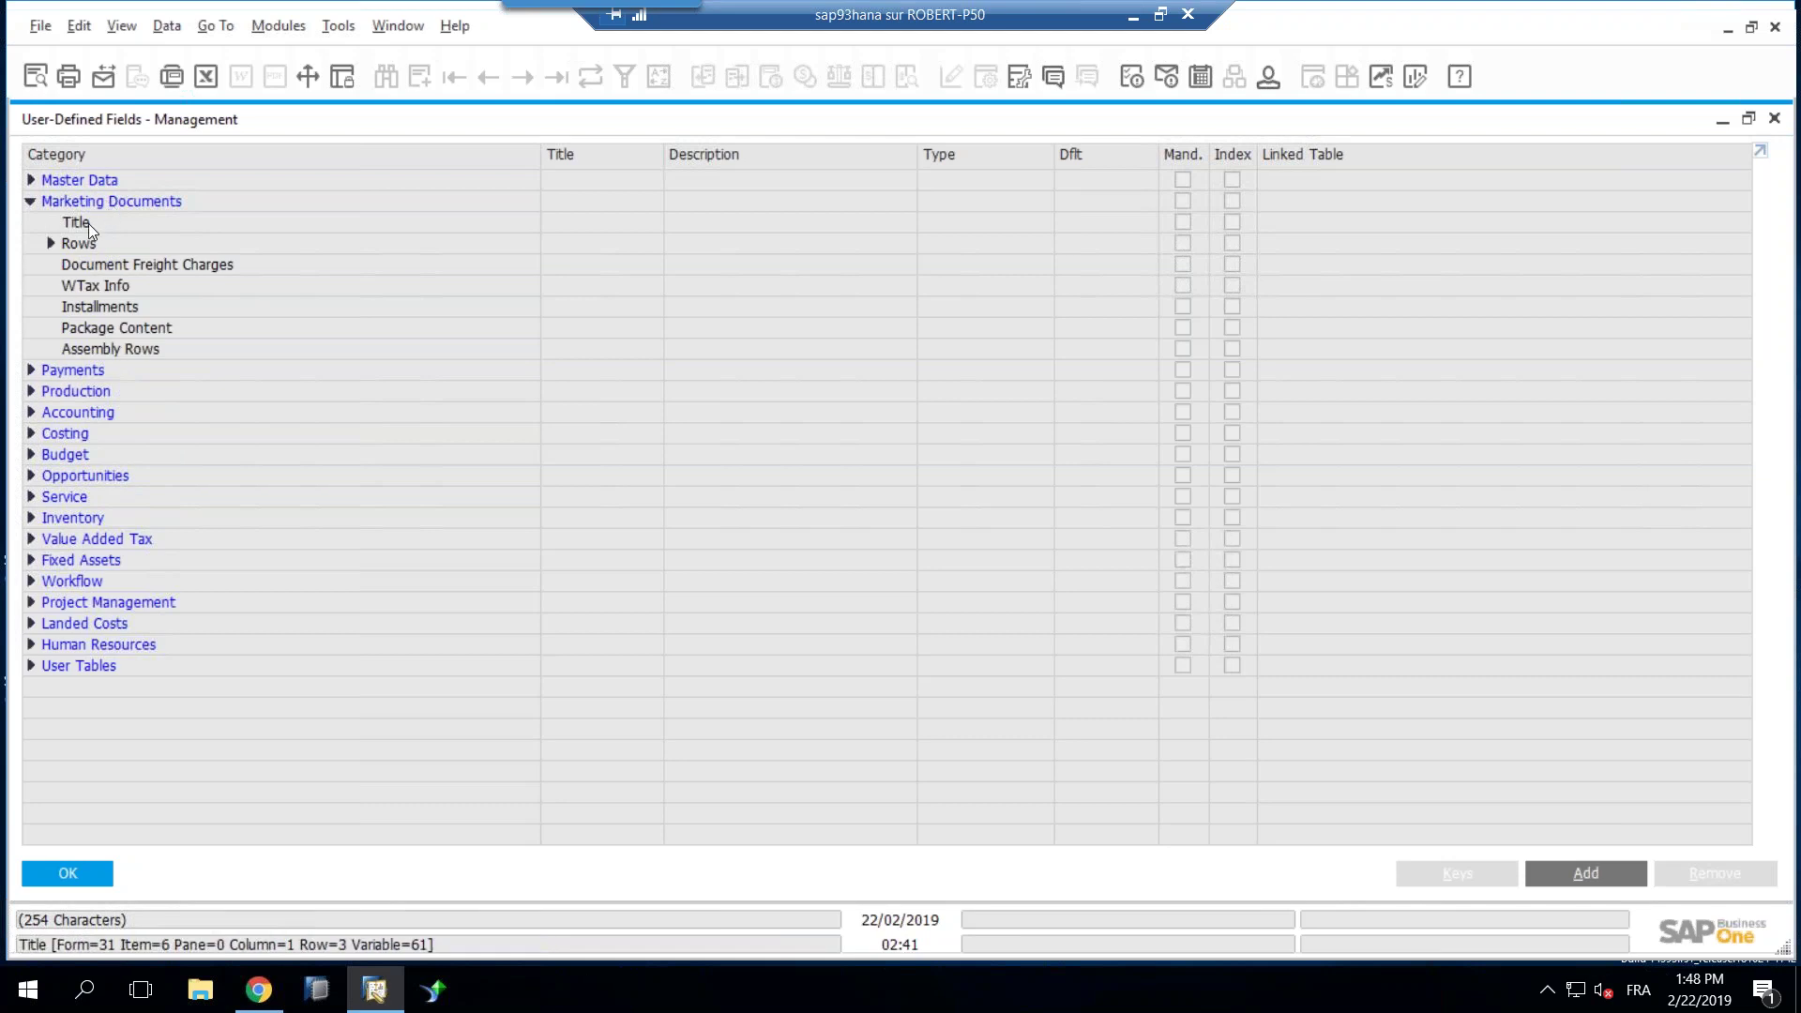
{"action": "left_click", "coordinate": [88, 223]}
{"action": "left_click", "coordinate": [98, 242]}
{"action": "left_click", "coordinate": [110, 231]}
{"action": "left_click", "coordinate": [114, 240]}
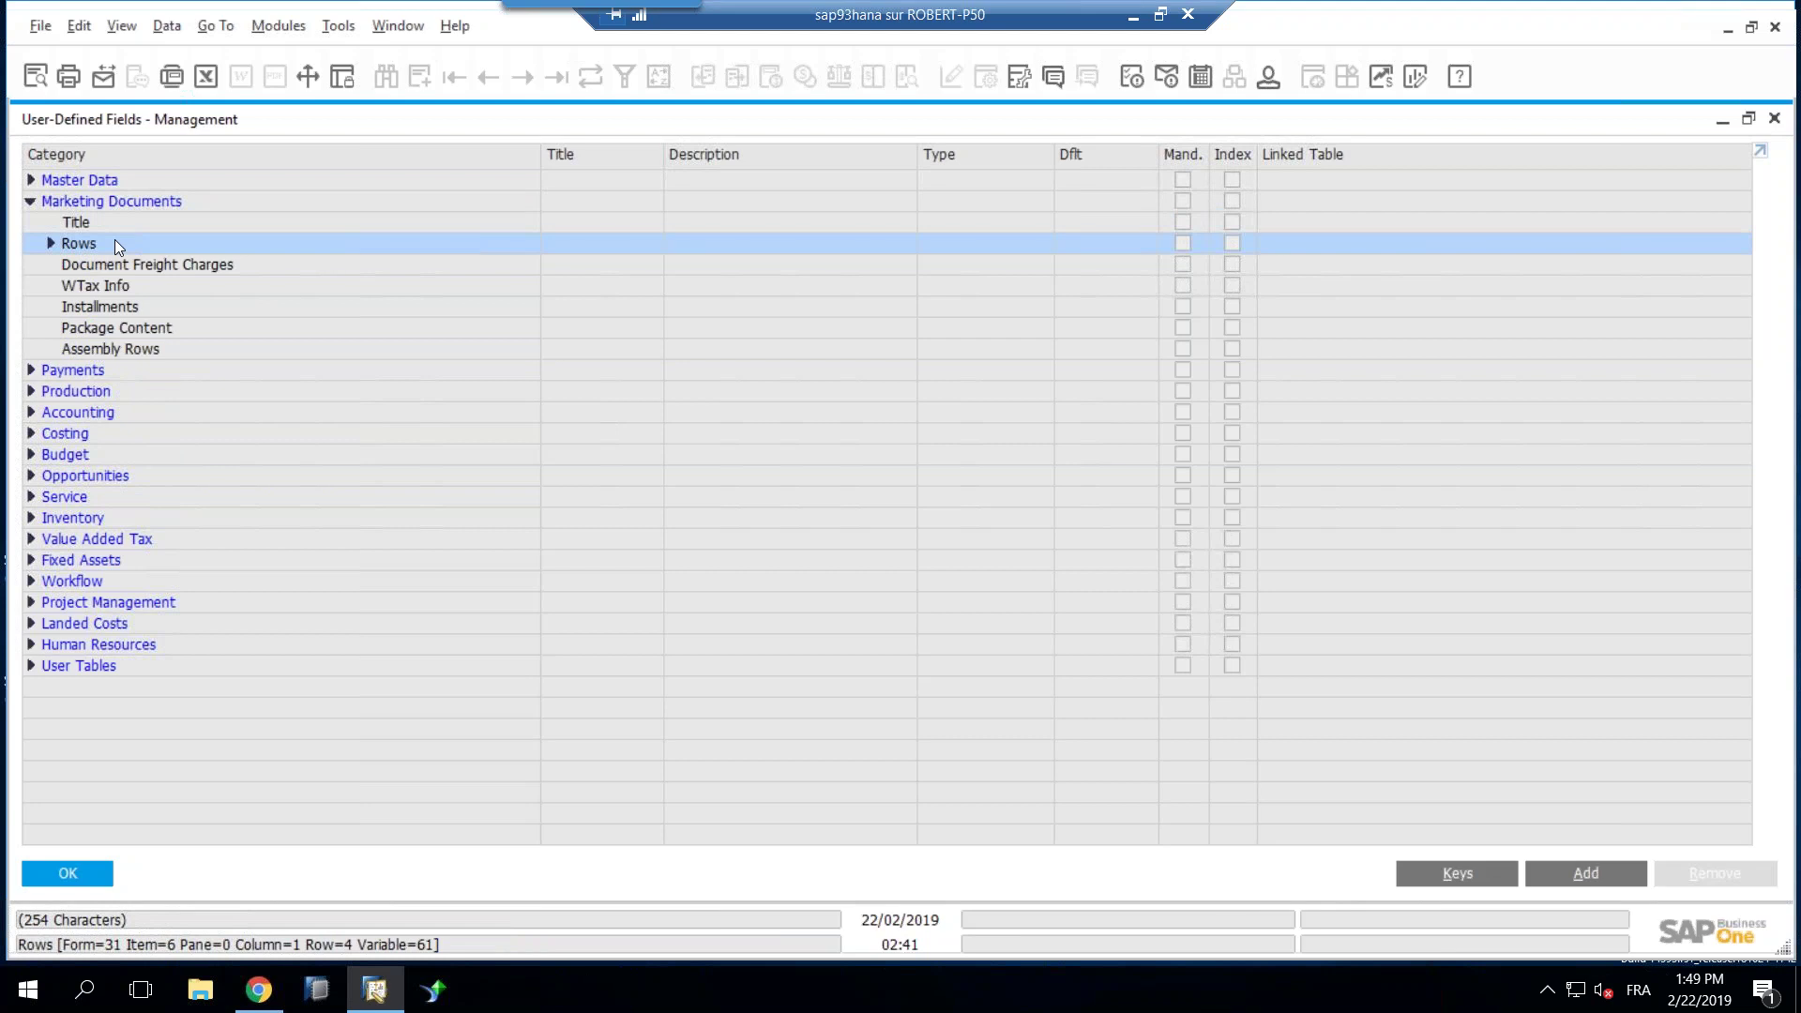
{"action": "left_click", "coordinate": [108, 222]}
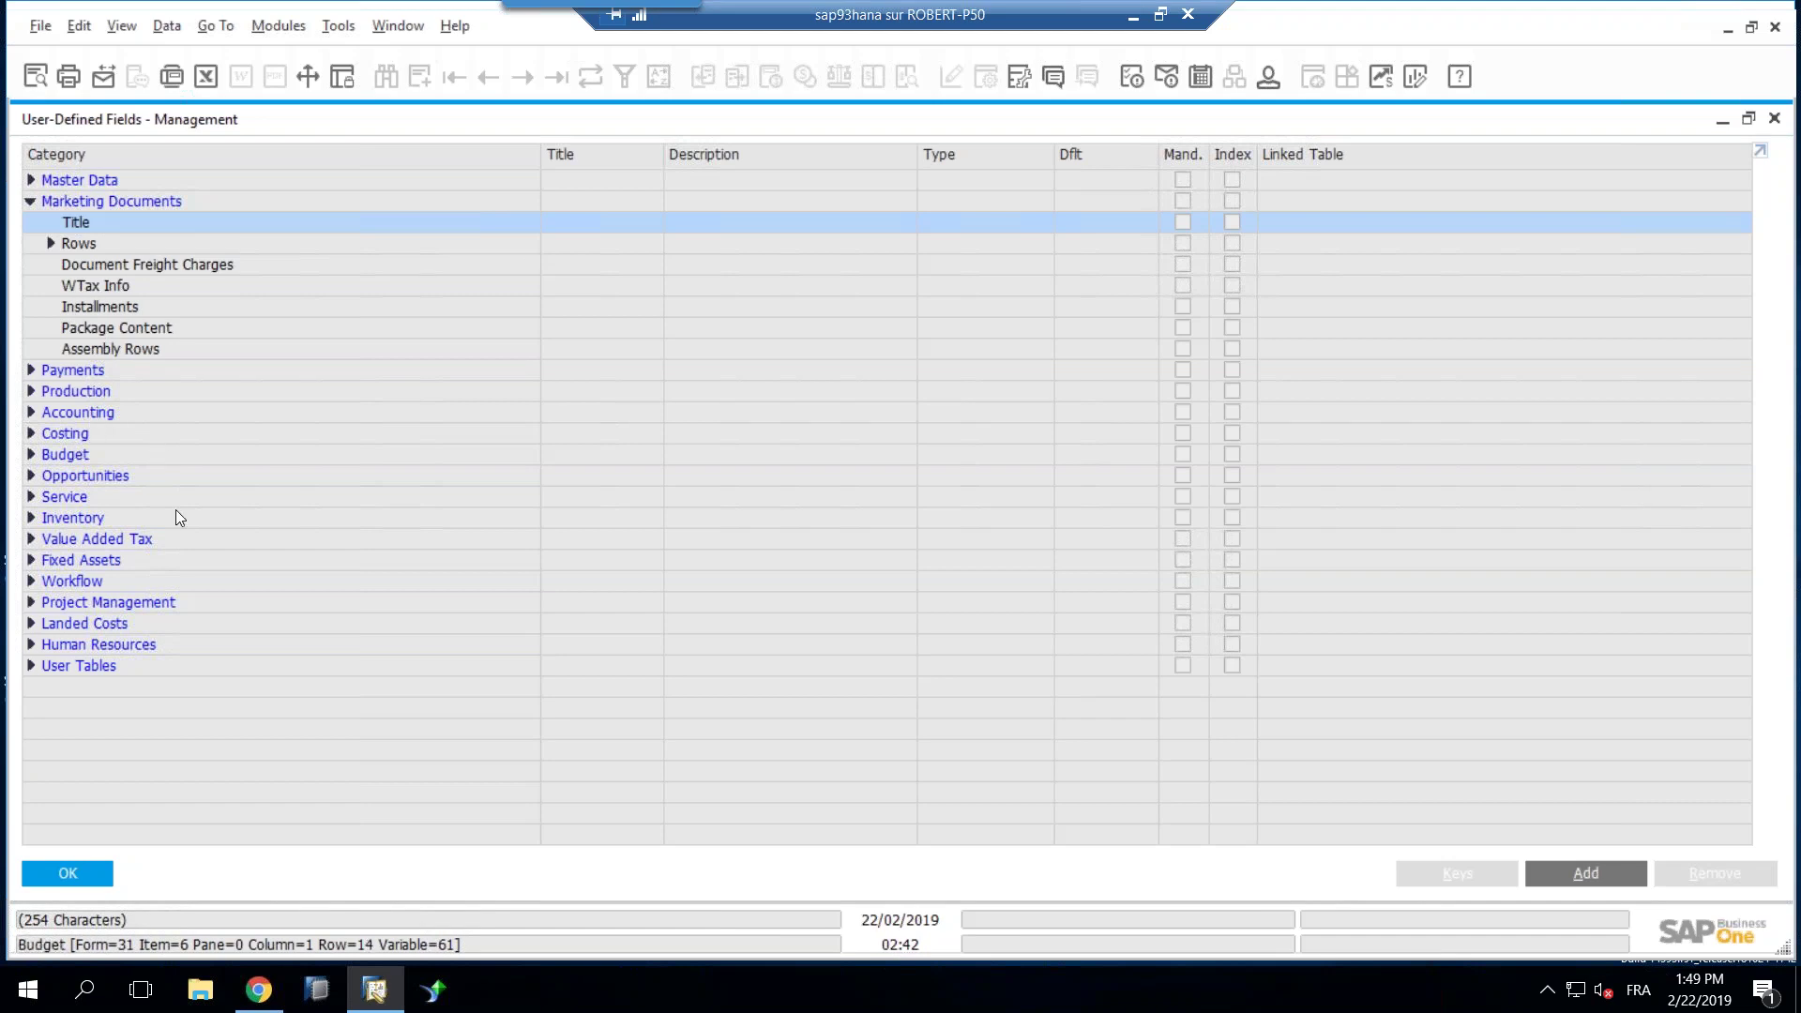
Step: Expand User Tables, select Revision details, and start a new field for it
{"action": "left_click", "coordinate": [31, 666]}
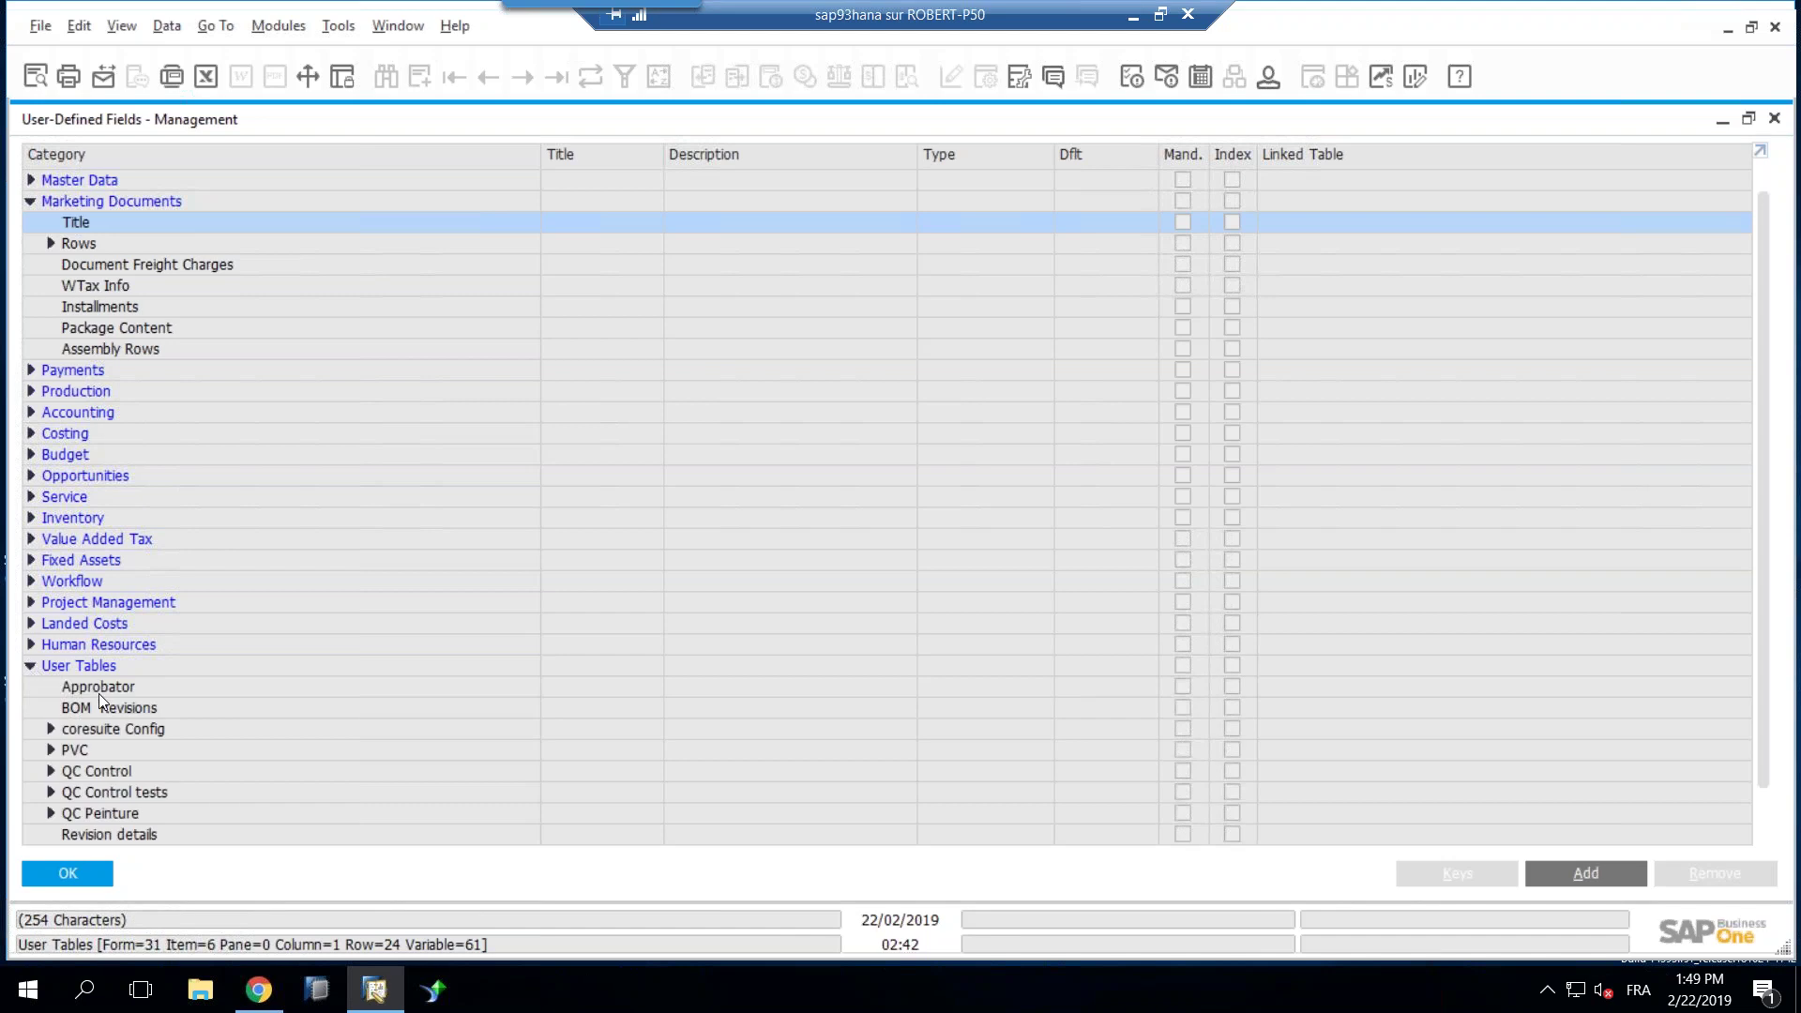
{"action": "scroll", "coordinate": [137, 682], "scroll_direction": "down", "scroll_amount": 2}
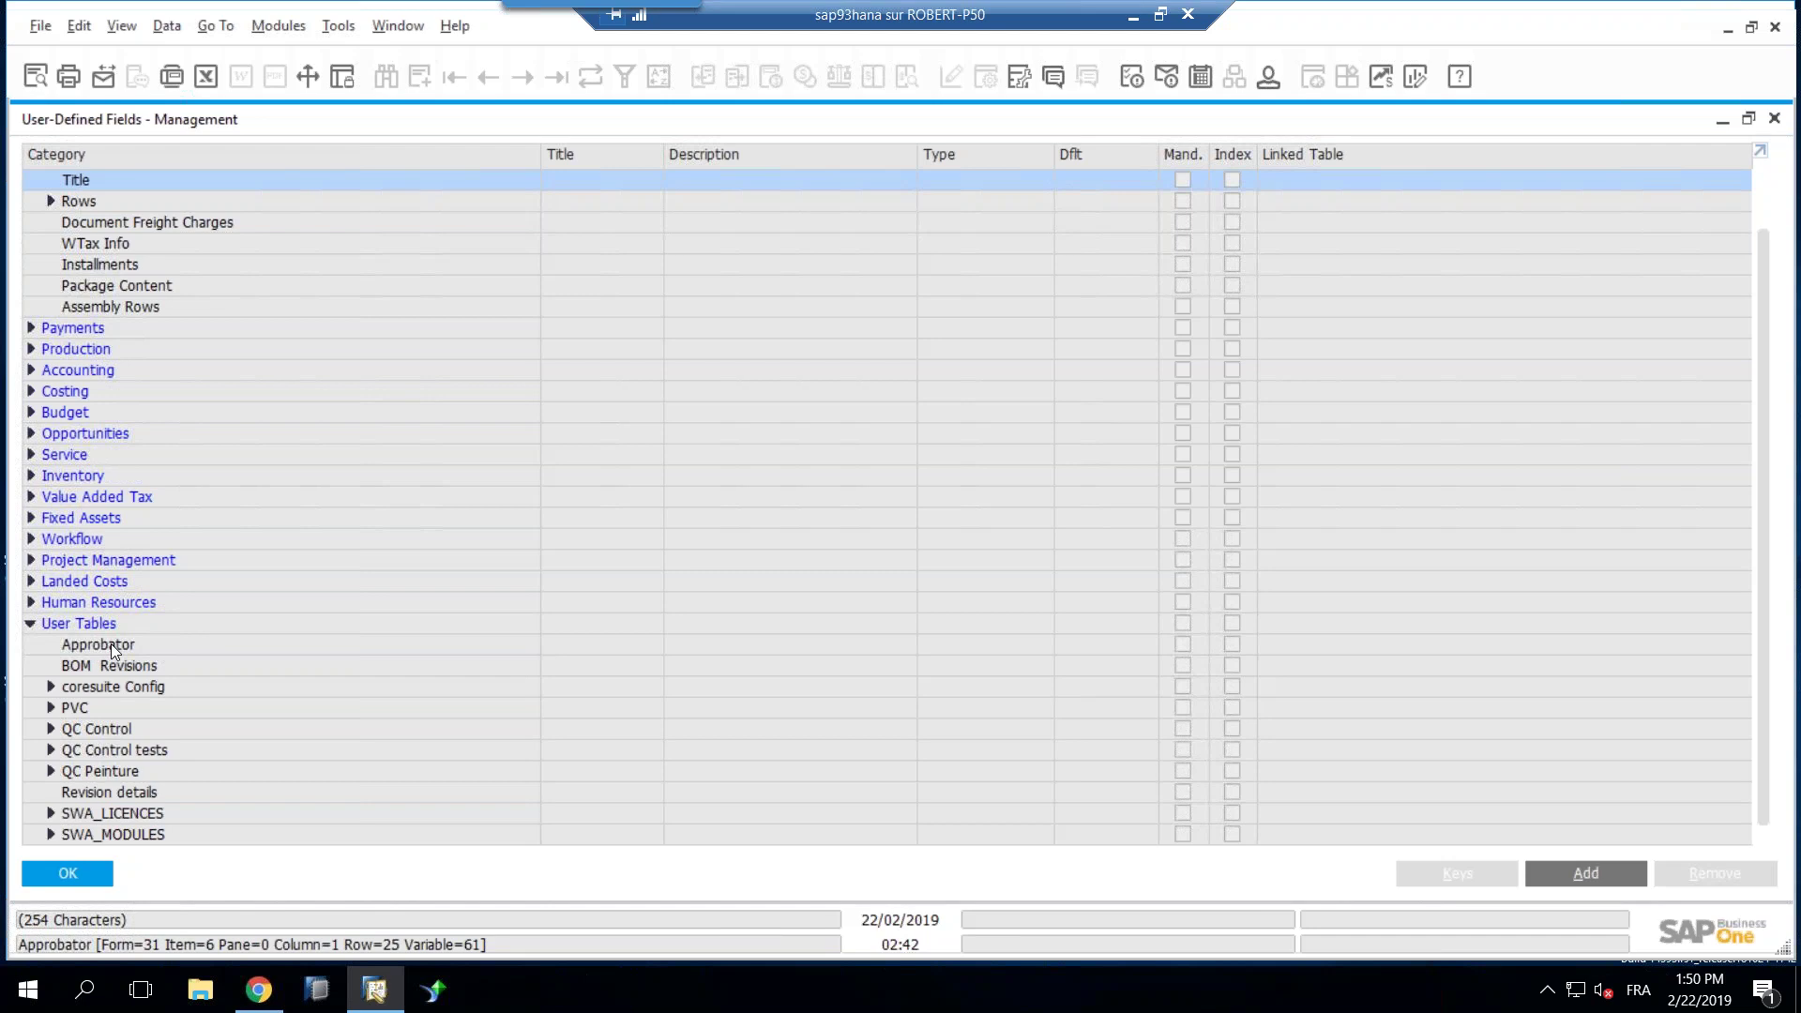
{"action": "left_click", "coordinate": [103, 794]}
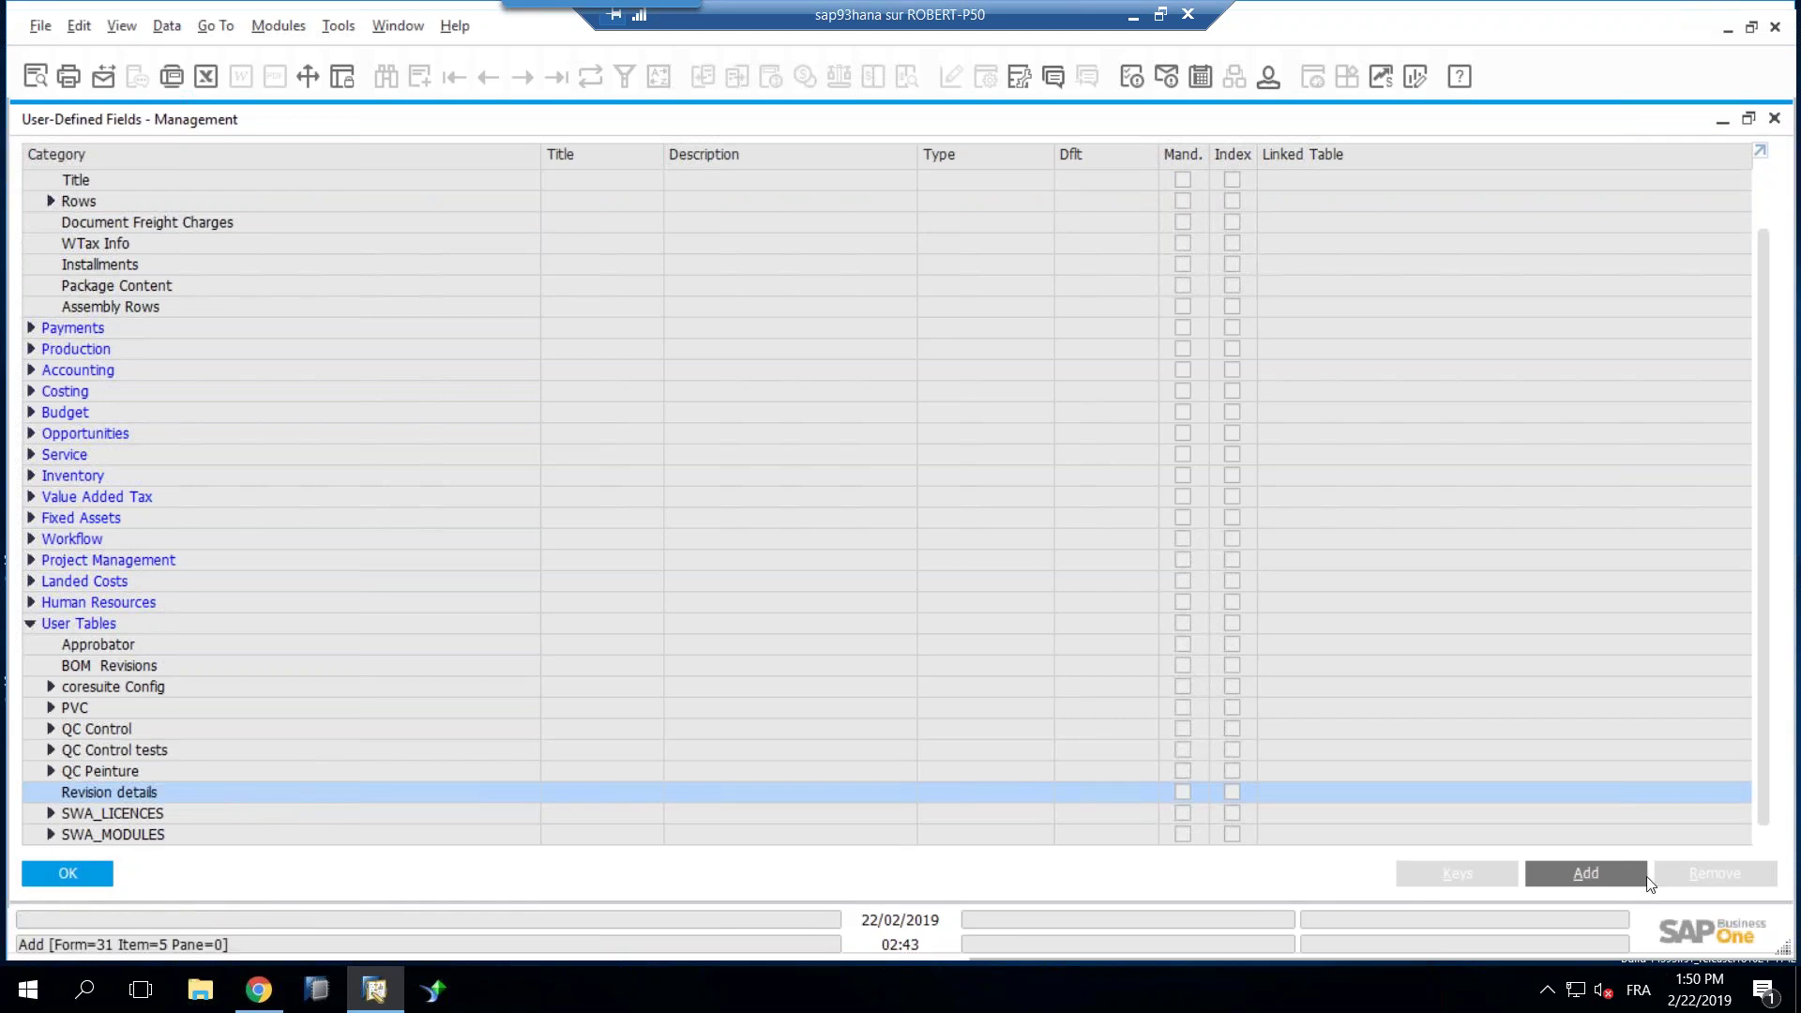
{"action": "left_click", "coordinate": [1576, 876]}
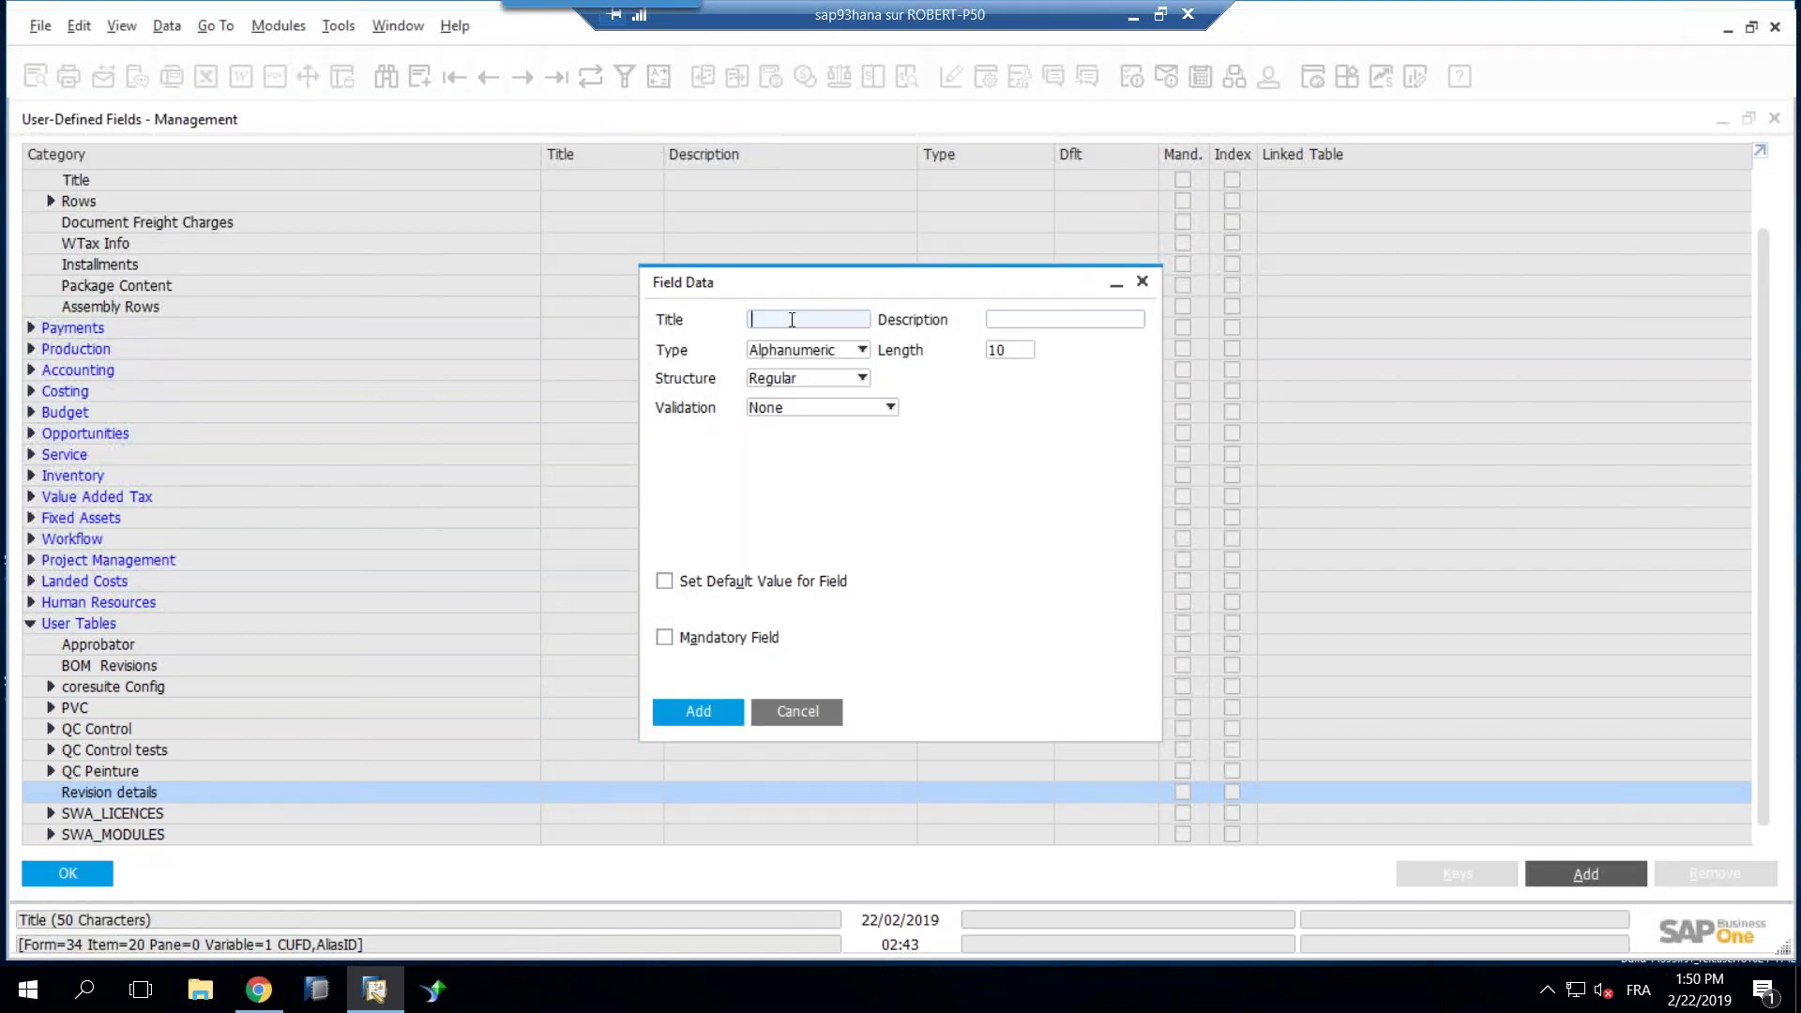
Step: Define field RevNum with description 'Rev Number', type Numeric, length 2
{"action": "type", "text": "RevNum"}
{"action": "left_click", "coordinate": [1064, 319]}
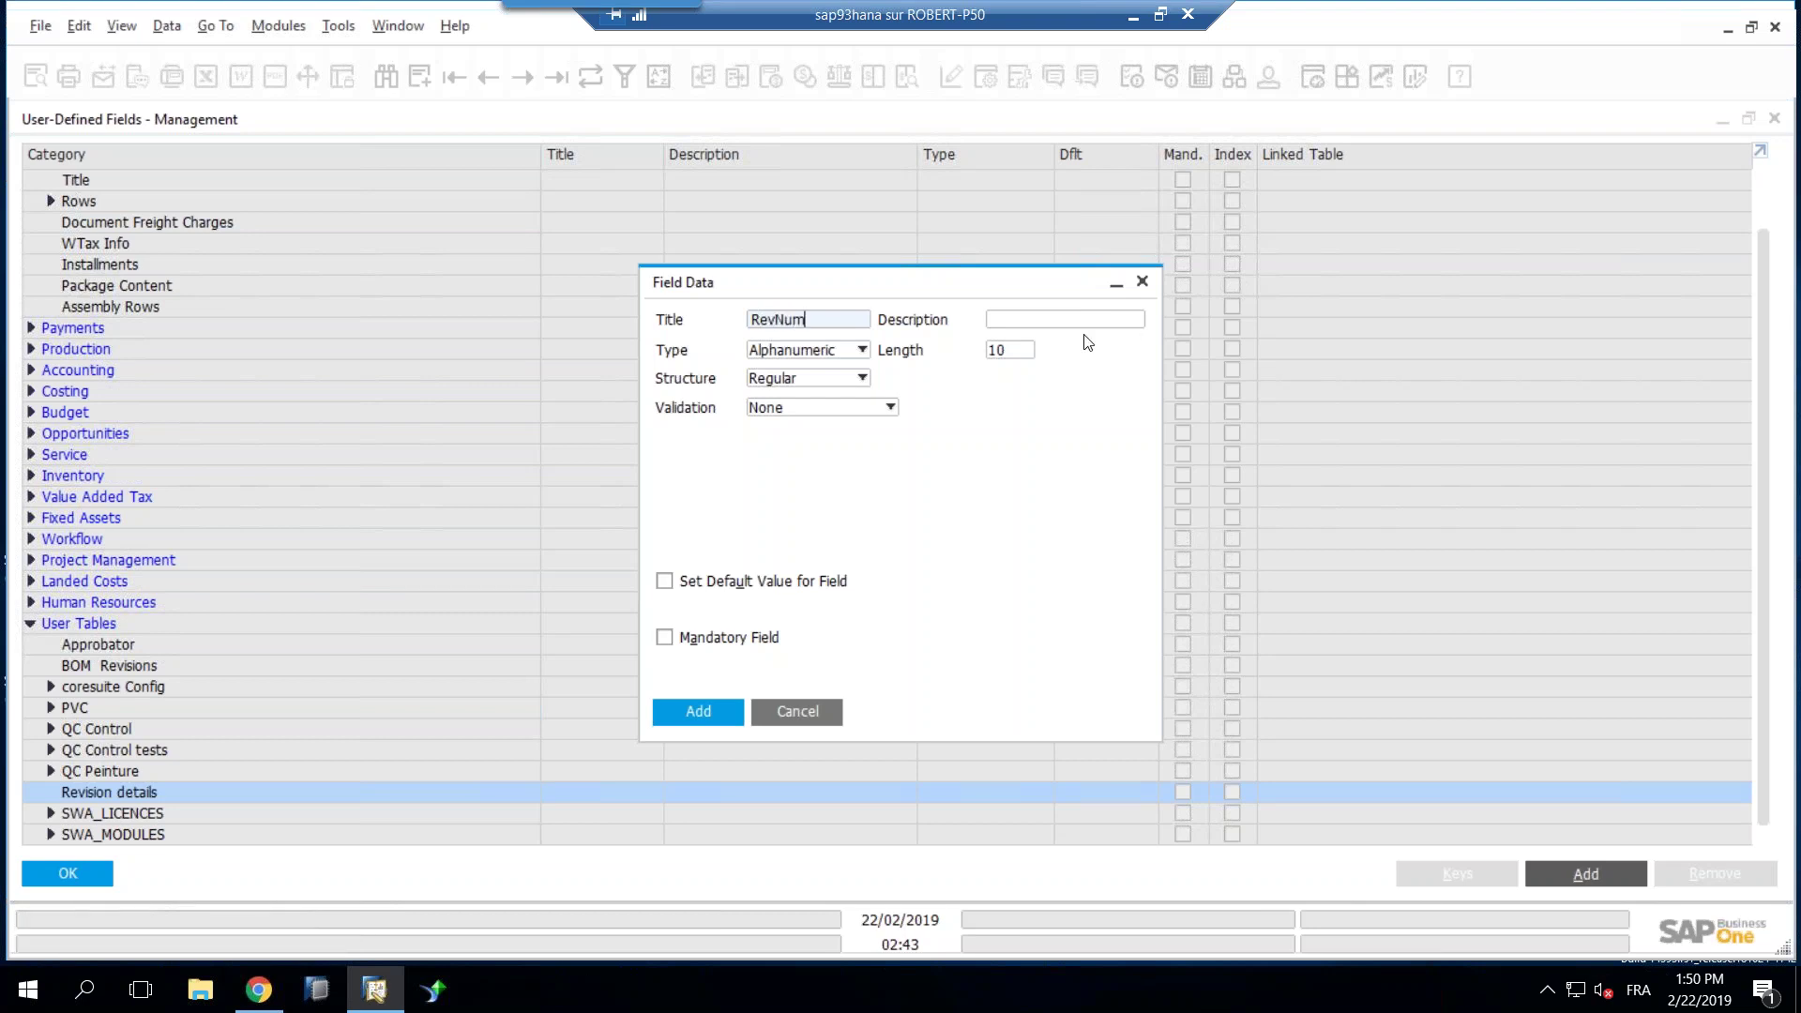
{"action": "type", "text": "Rev Niumb"}
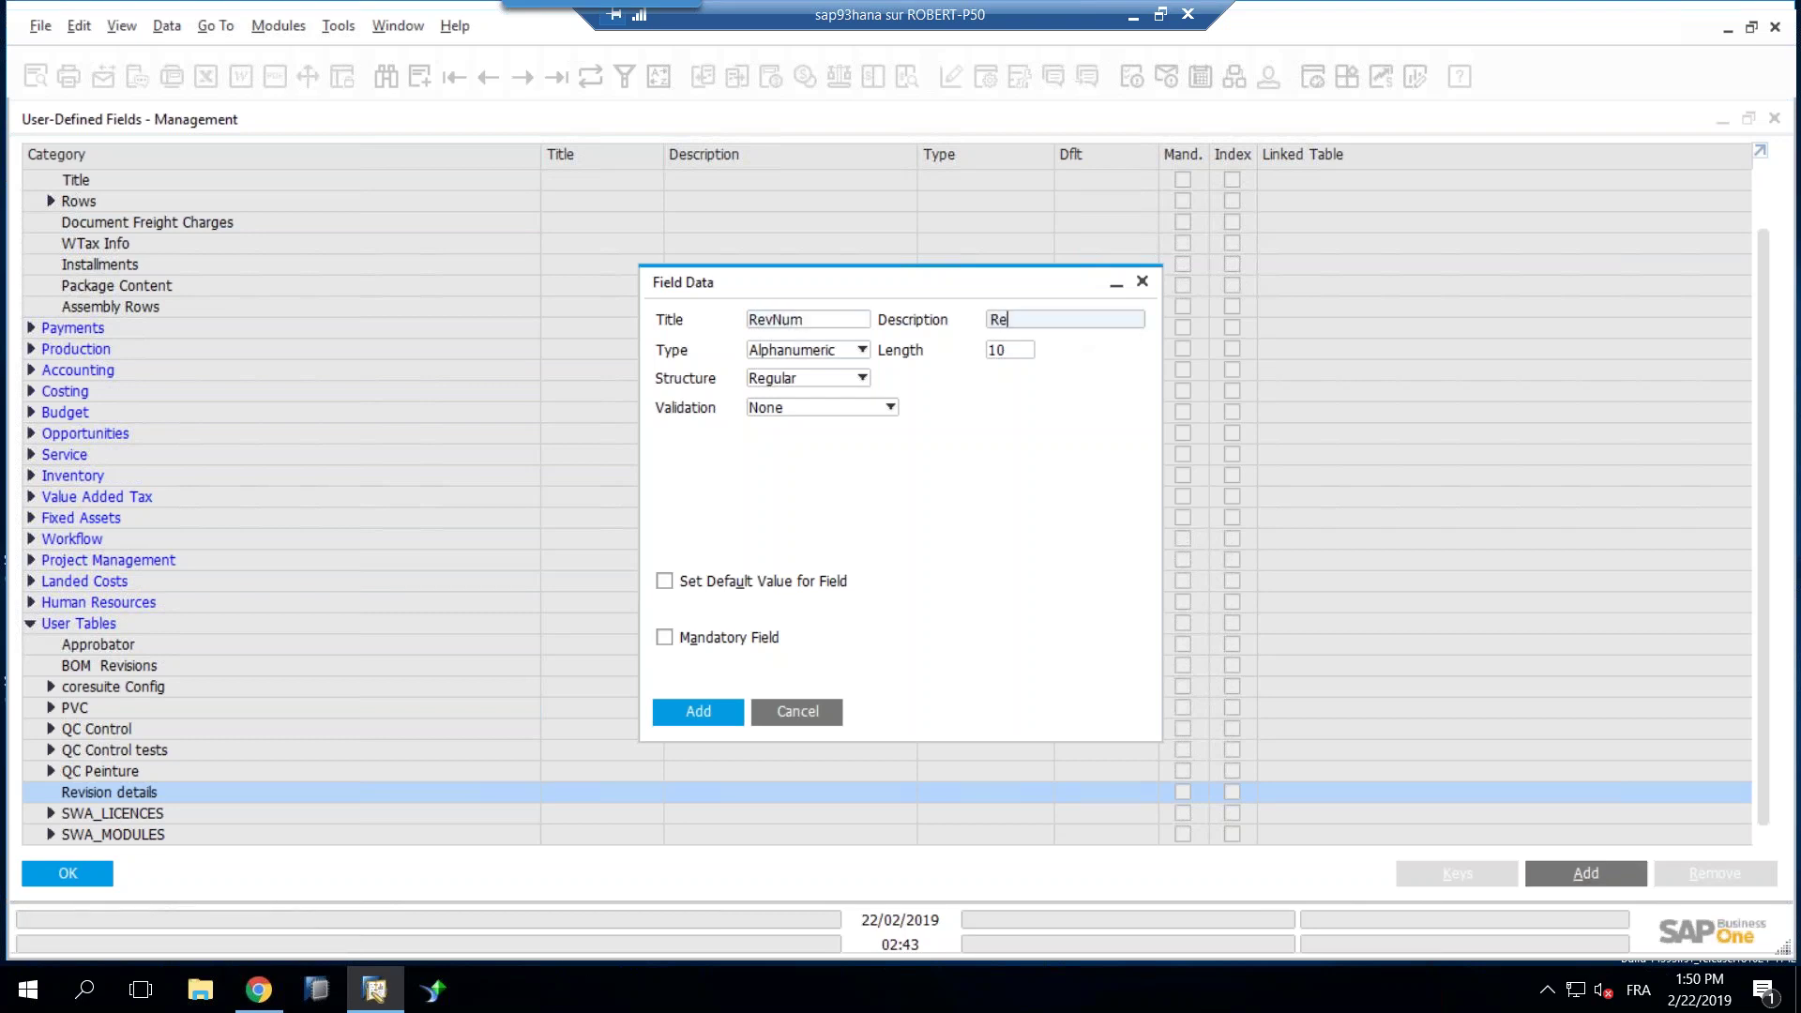
{"action": "key", "text": "BackSpace"}
{"action": "key", "text": "BackSpace"}
{"action": "key", "text": "BackSpace"}
{"action": "key", "text": "BackSpace"}
{"action": "type", "text": "umber"}
{"action": "left_click", "coordinate": [843, 351]}
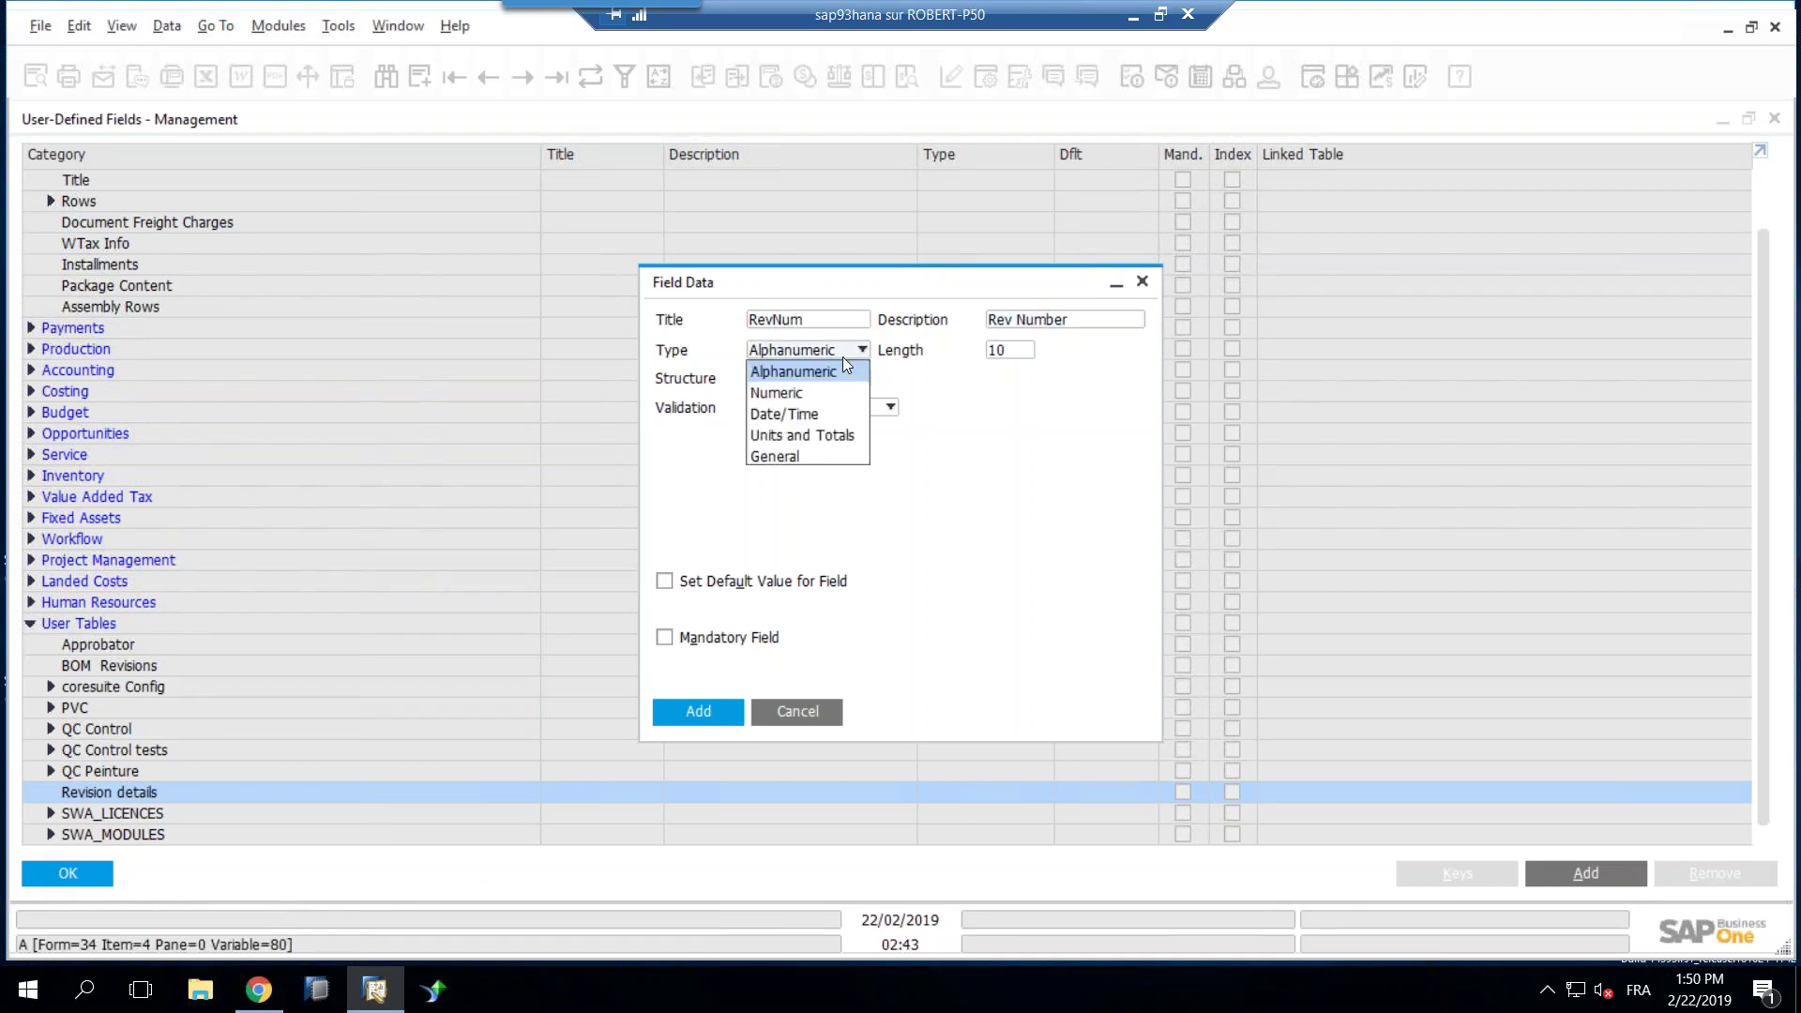
{"action": "left_click", "coordinate": [796, 394]}
{"action": "left_click", "coordinate": [1009, 350]}
{"action": "type", "text": "2"}
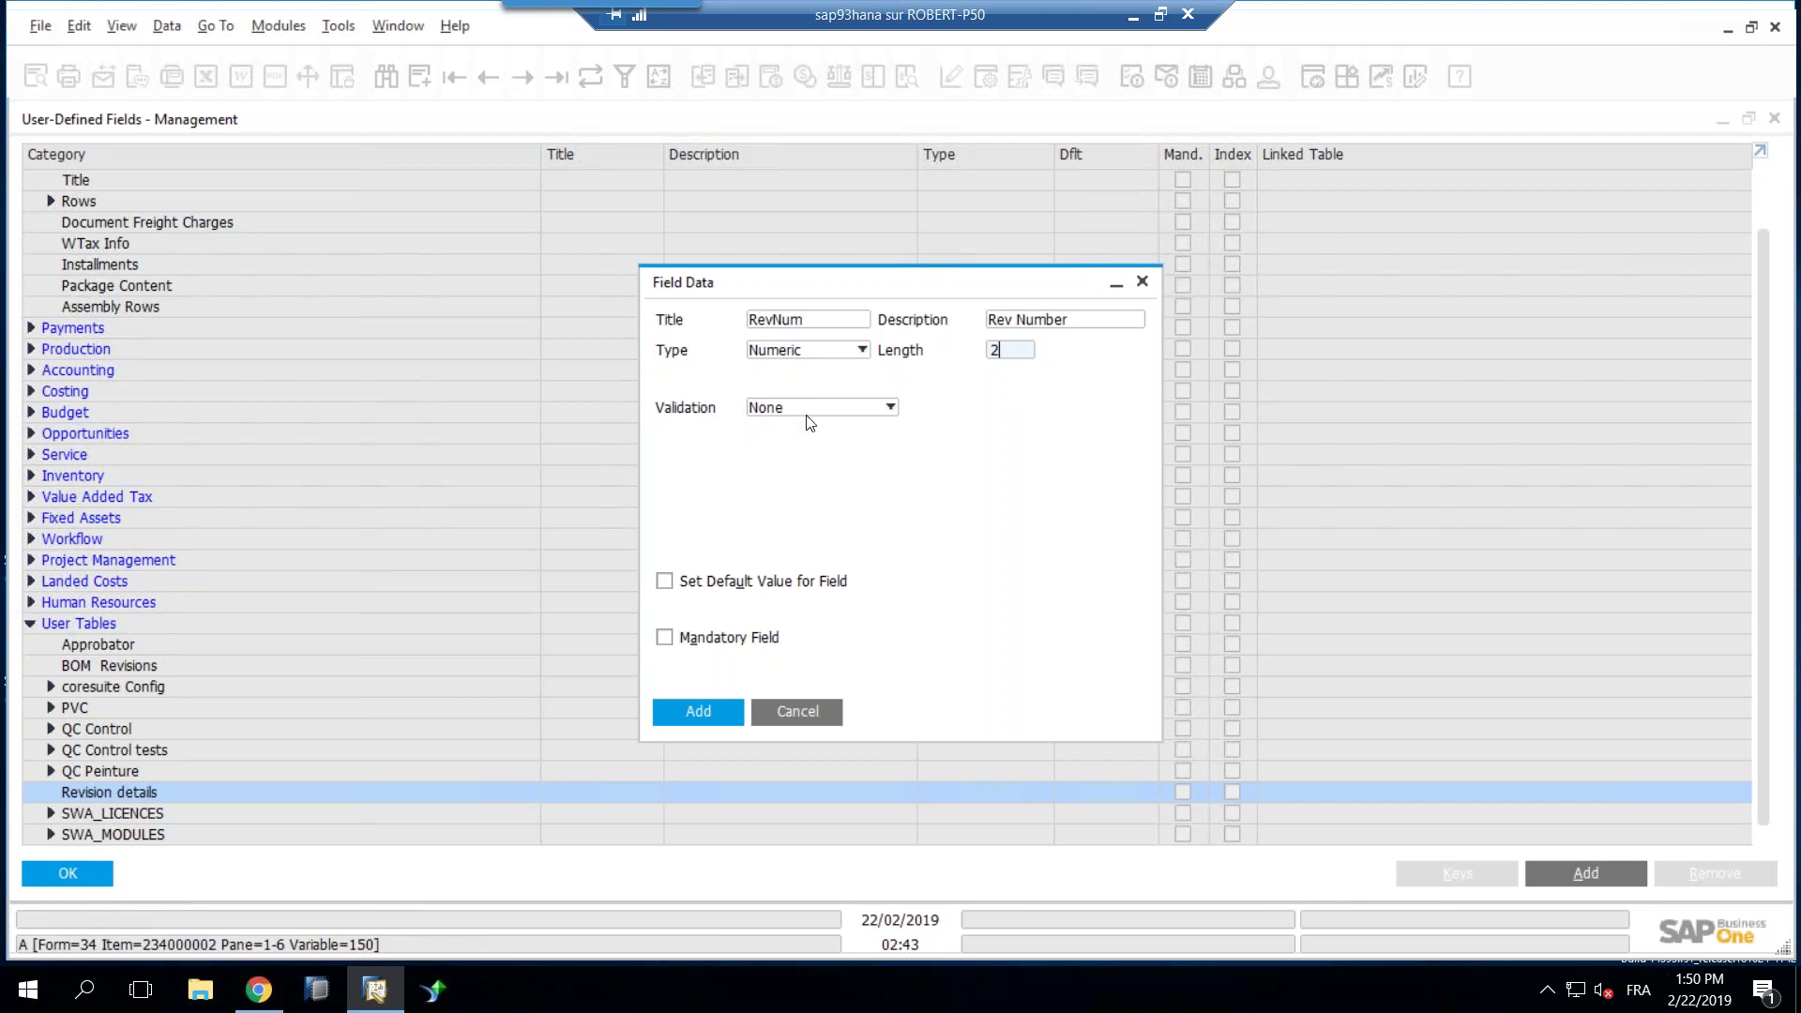
Step: Give RevNum a default value of 0 and add it, confirming past the warnings
{"action": "left_click", "coordinate": [664, 582]}
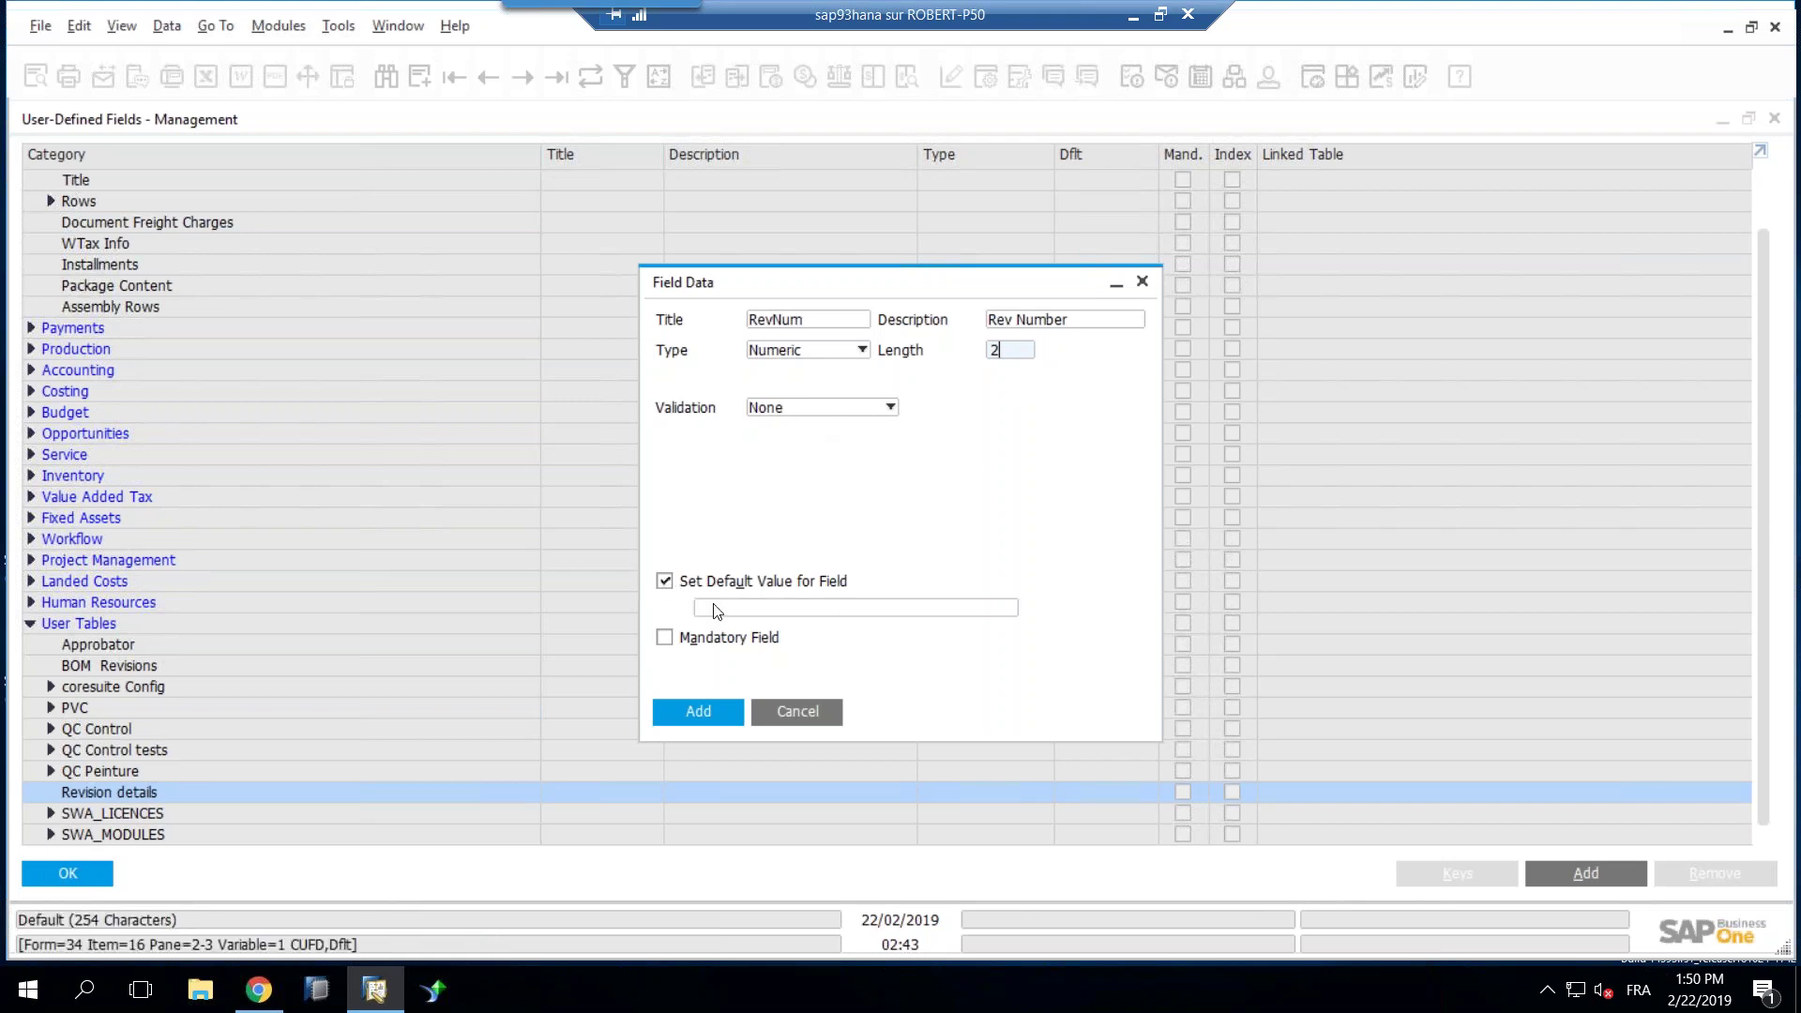
{"action": "left_click", "coordinate": [716, 607]}
{"action": "type", "text": "0"}
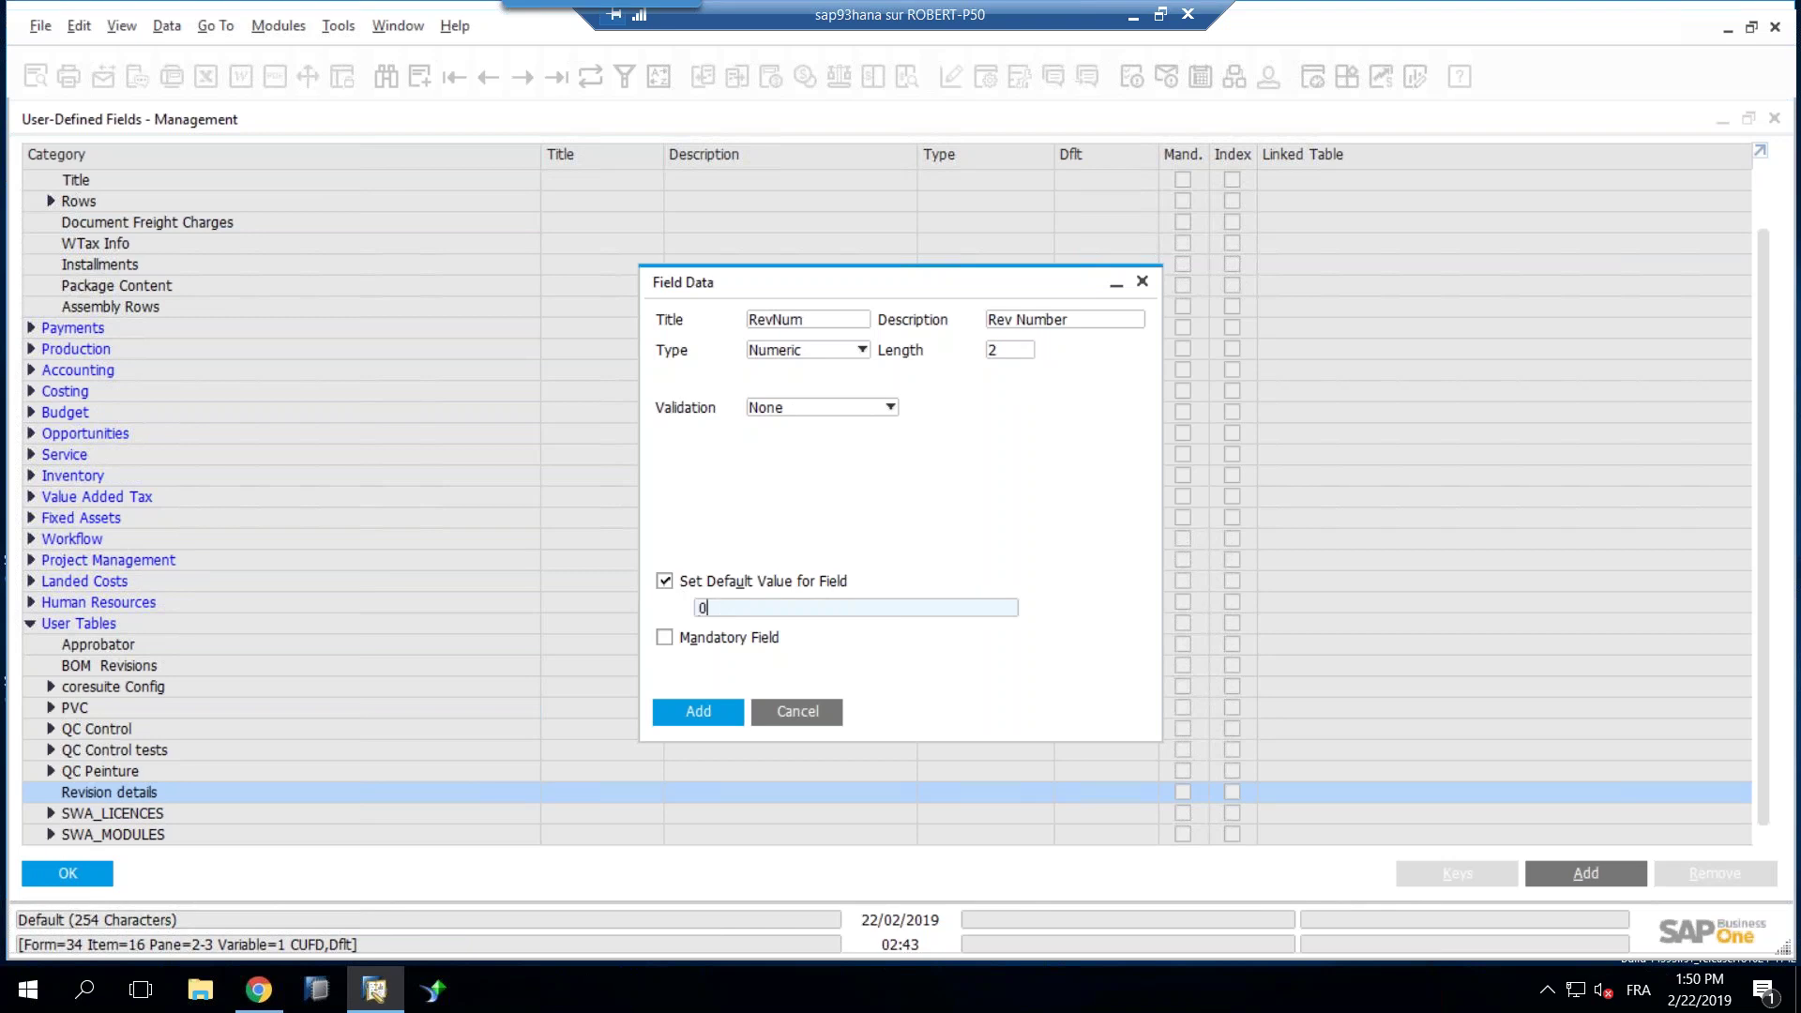
{"action": "left_click", "coordinate": [706, 711]}
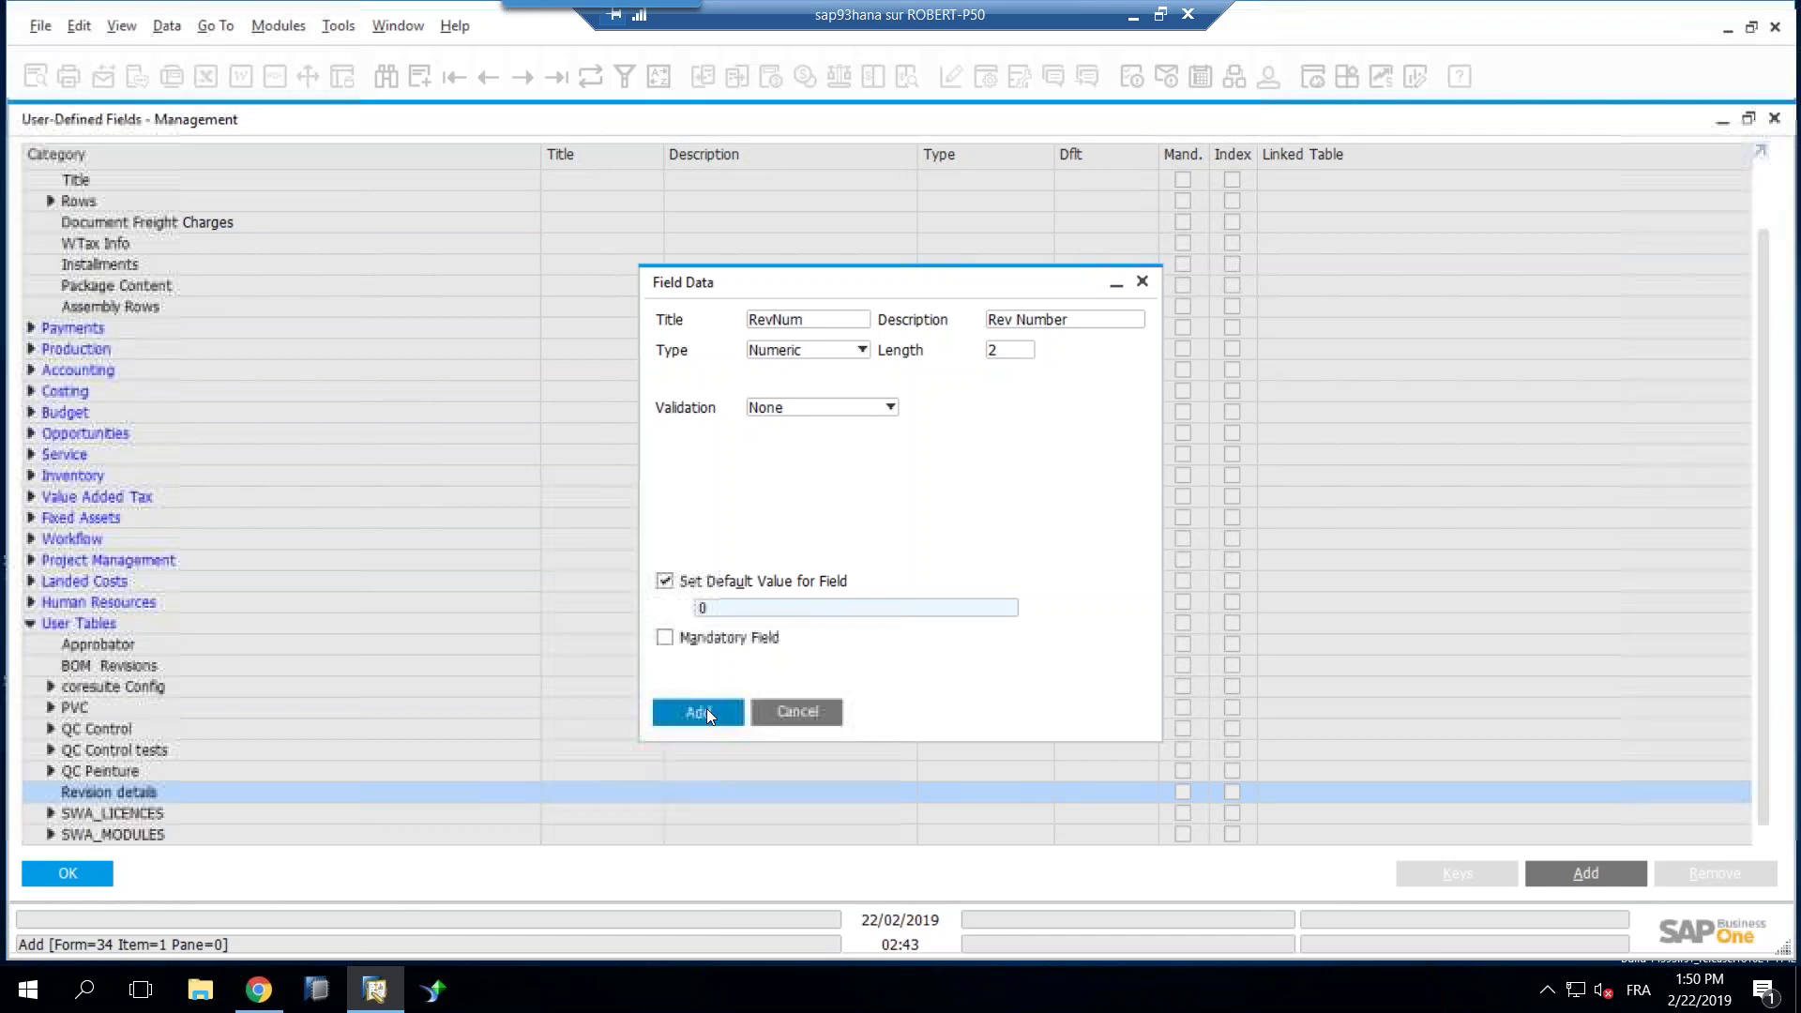
{"action": "left_click", "coordinate": [617, 521]}
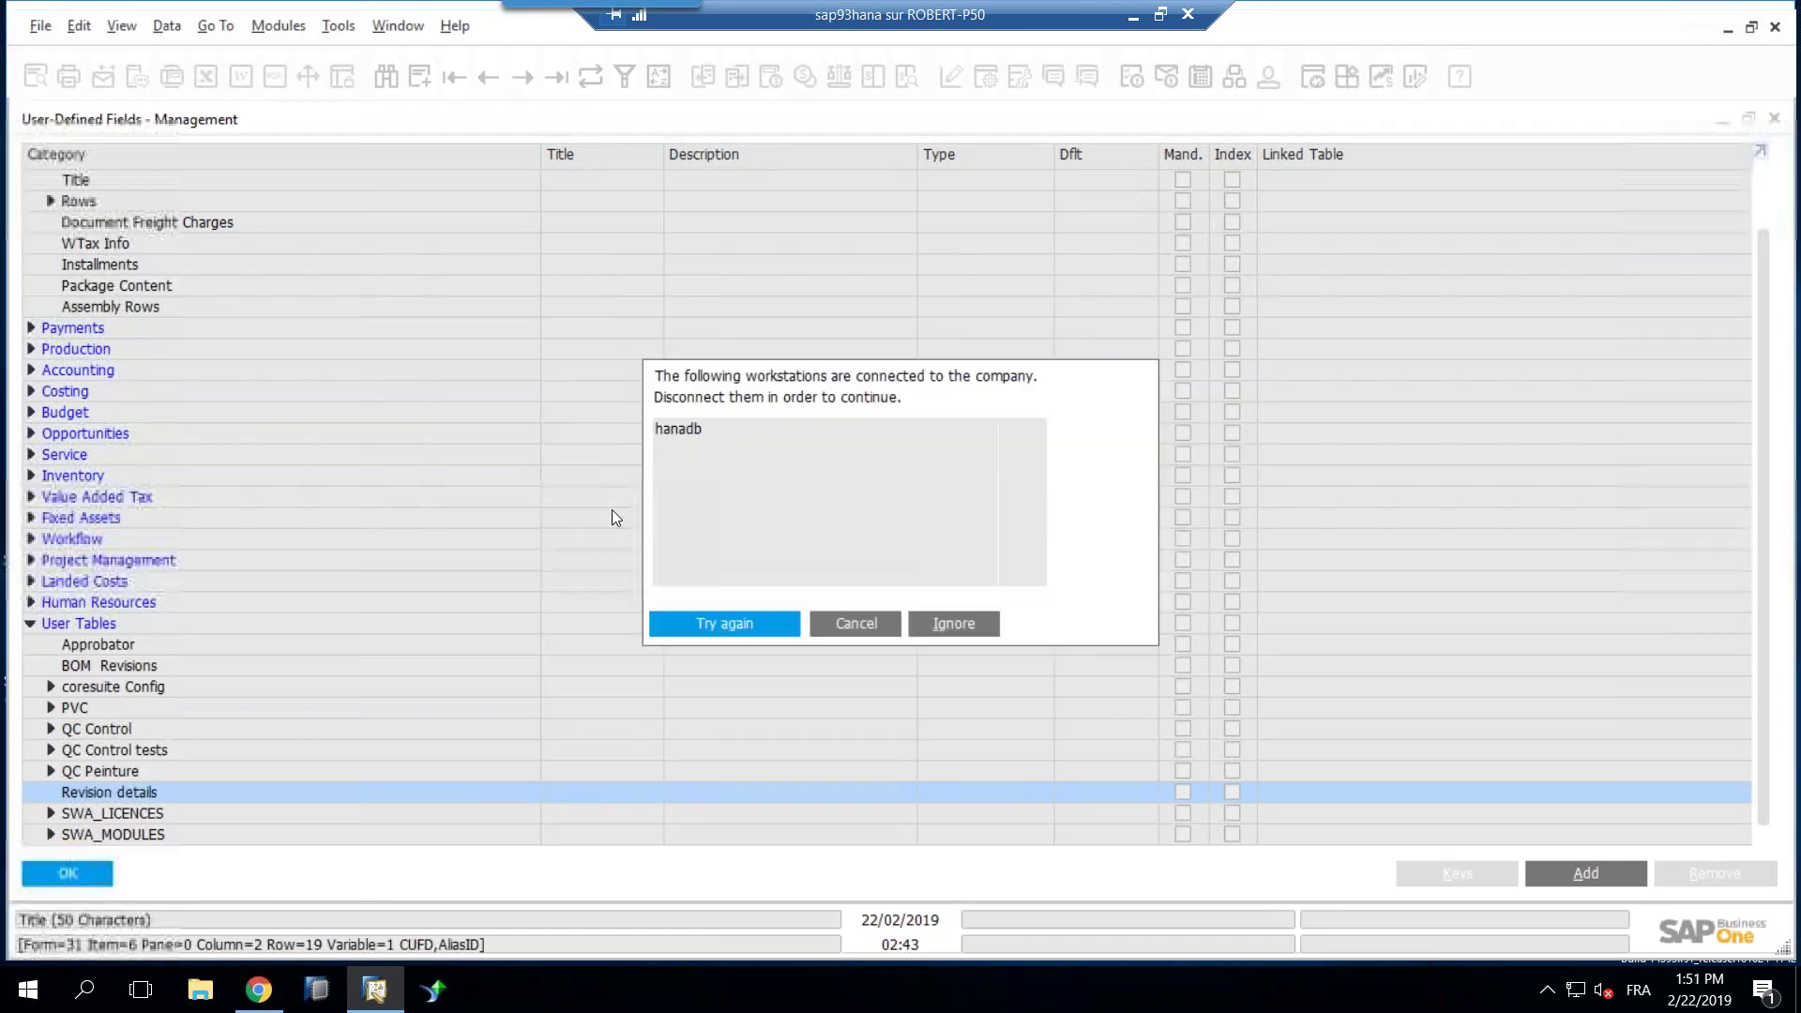
{"action": "left_click", "coordinate": [953, 623]}
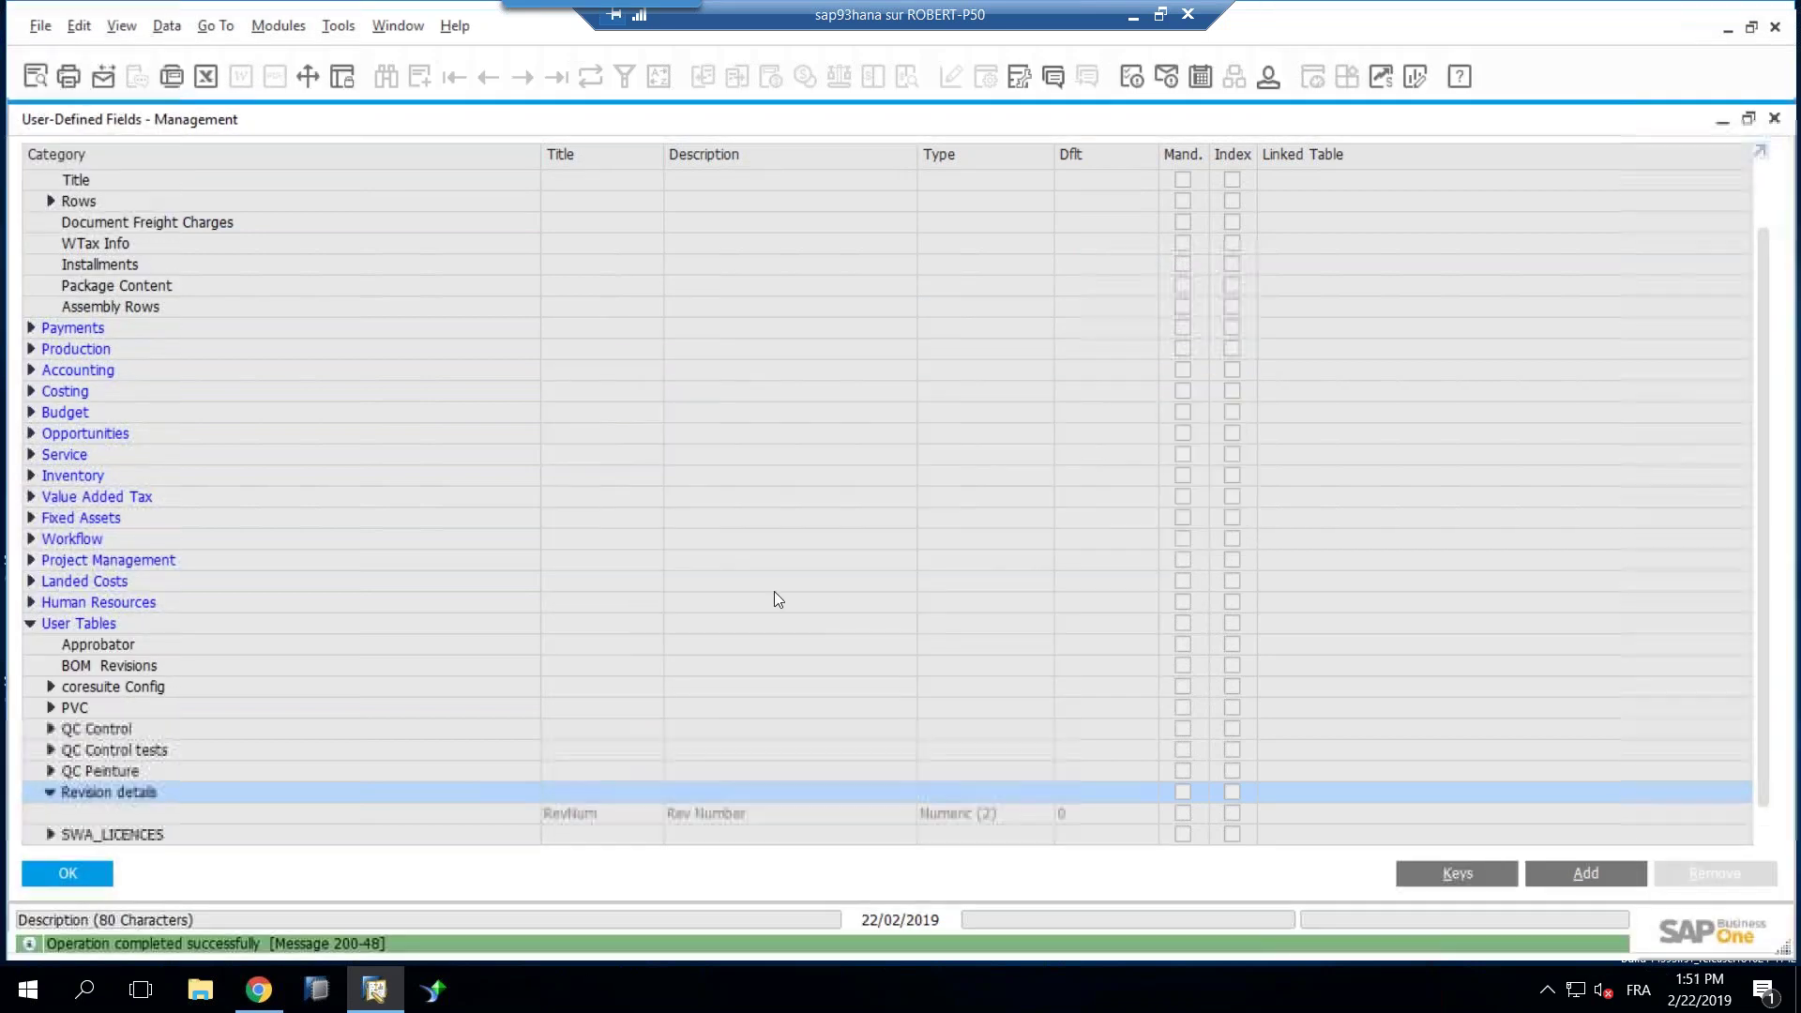
{"action": "left_click", "coordinate": [1574, 876]}
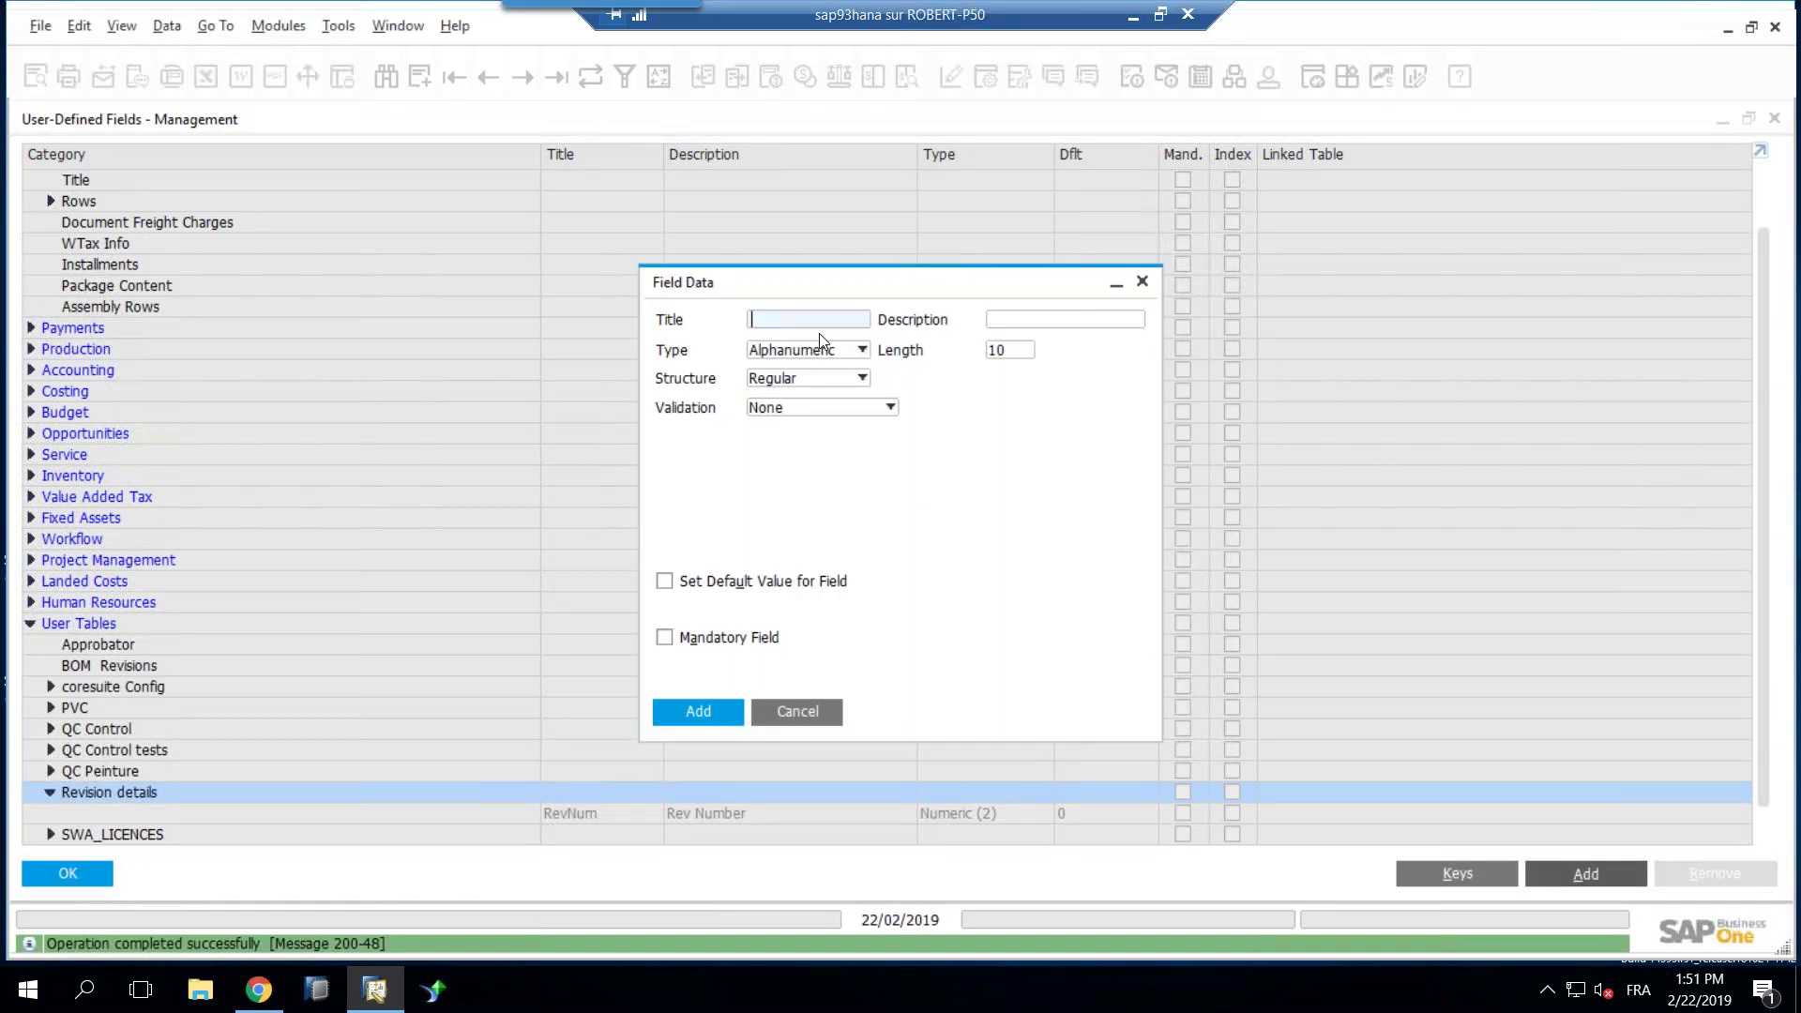
Step: Create field RevDesc, description 'Rev Description', length 100, and save it past the warning
{"action": "type", "text": "RevDesc"}
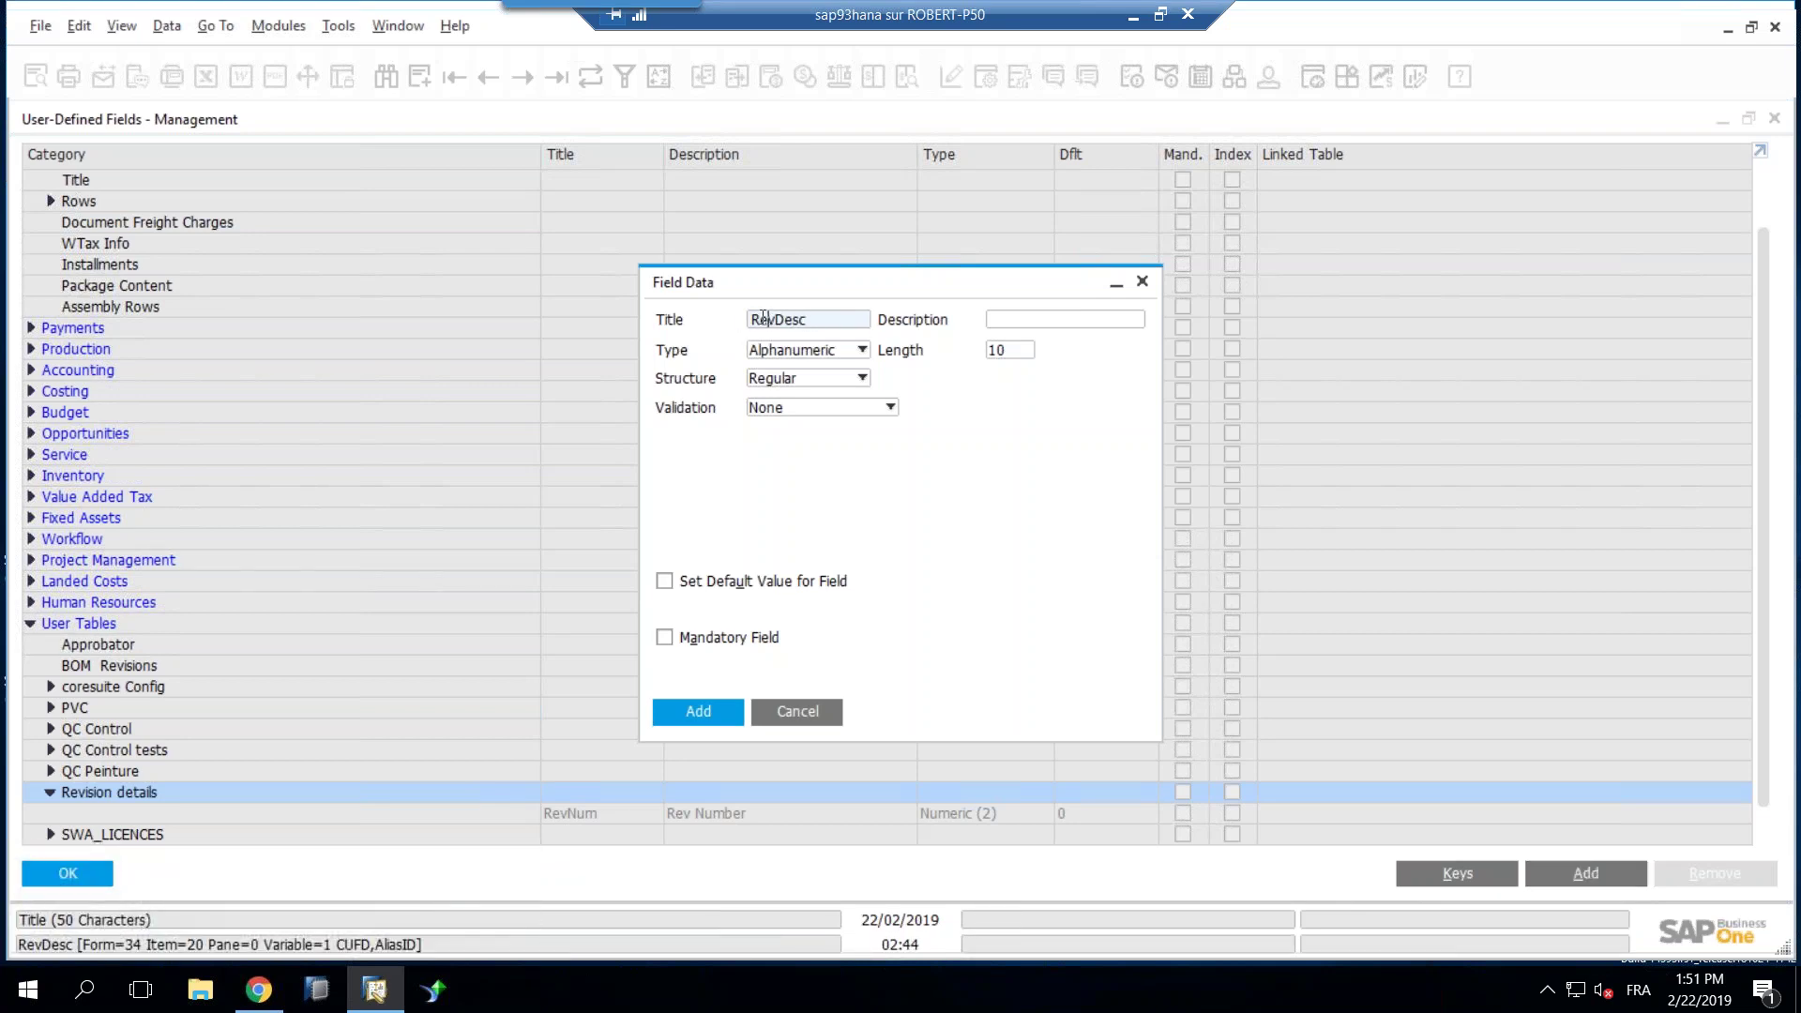
{"action": "double_click", "coordinate": [801, 315]}
{"action": "left_click", "coordinate": [825, 314]}
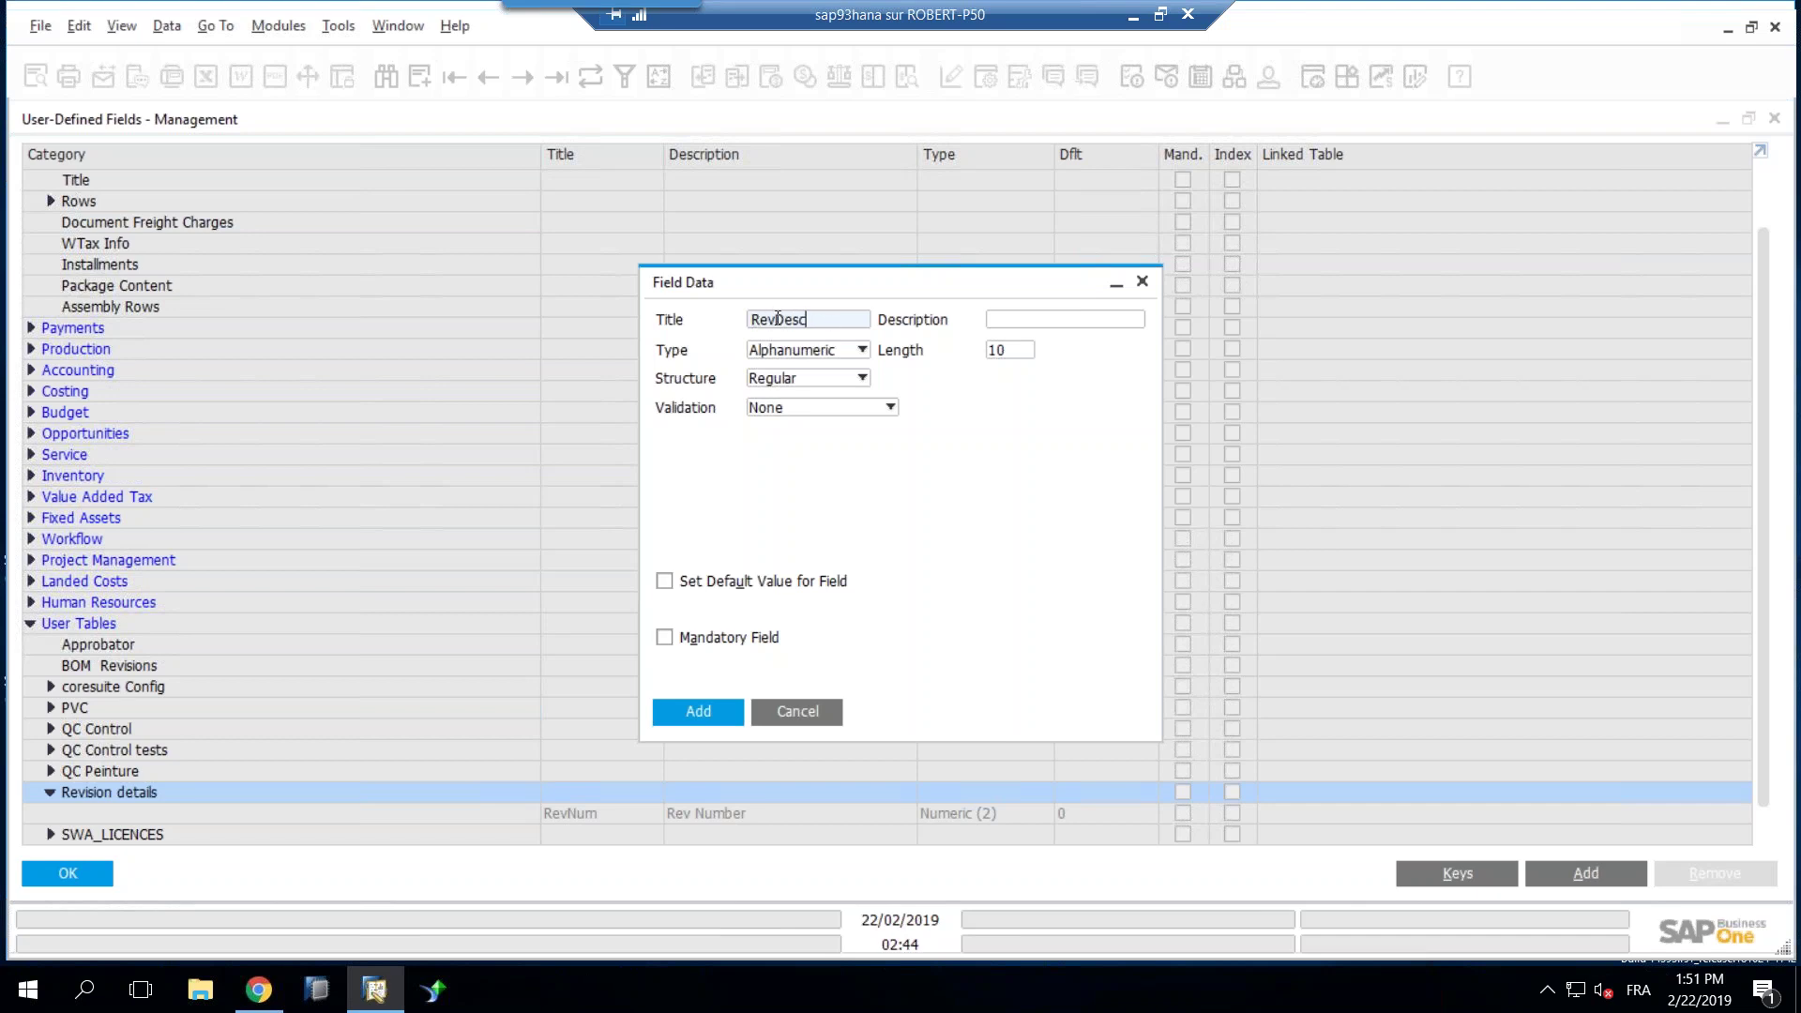
{"action": "left_click", "coordinate": [825, 315]}
{"action": "left_click", "coordinate": [1057, 316]}
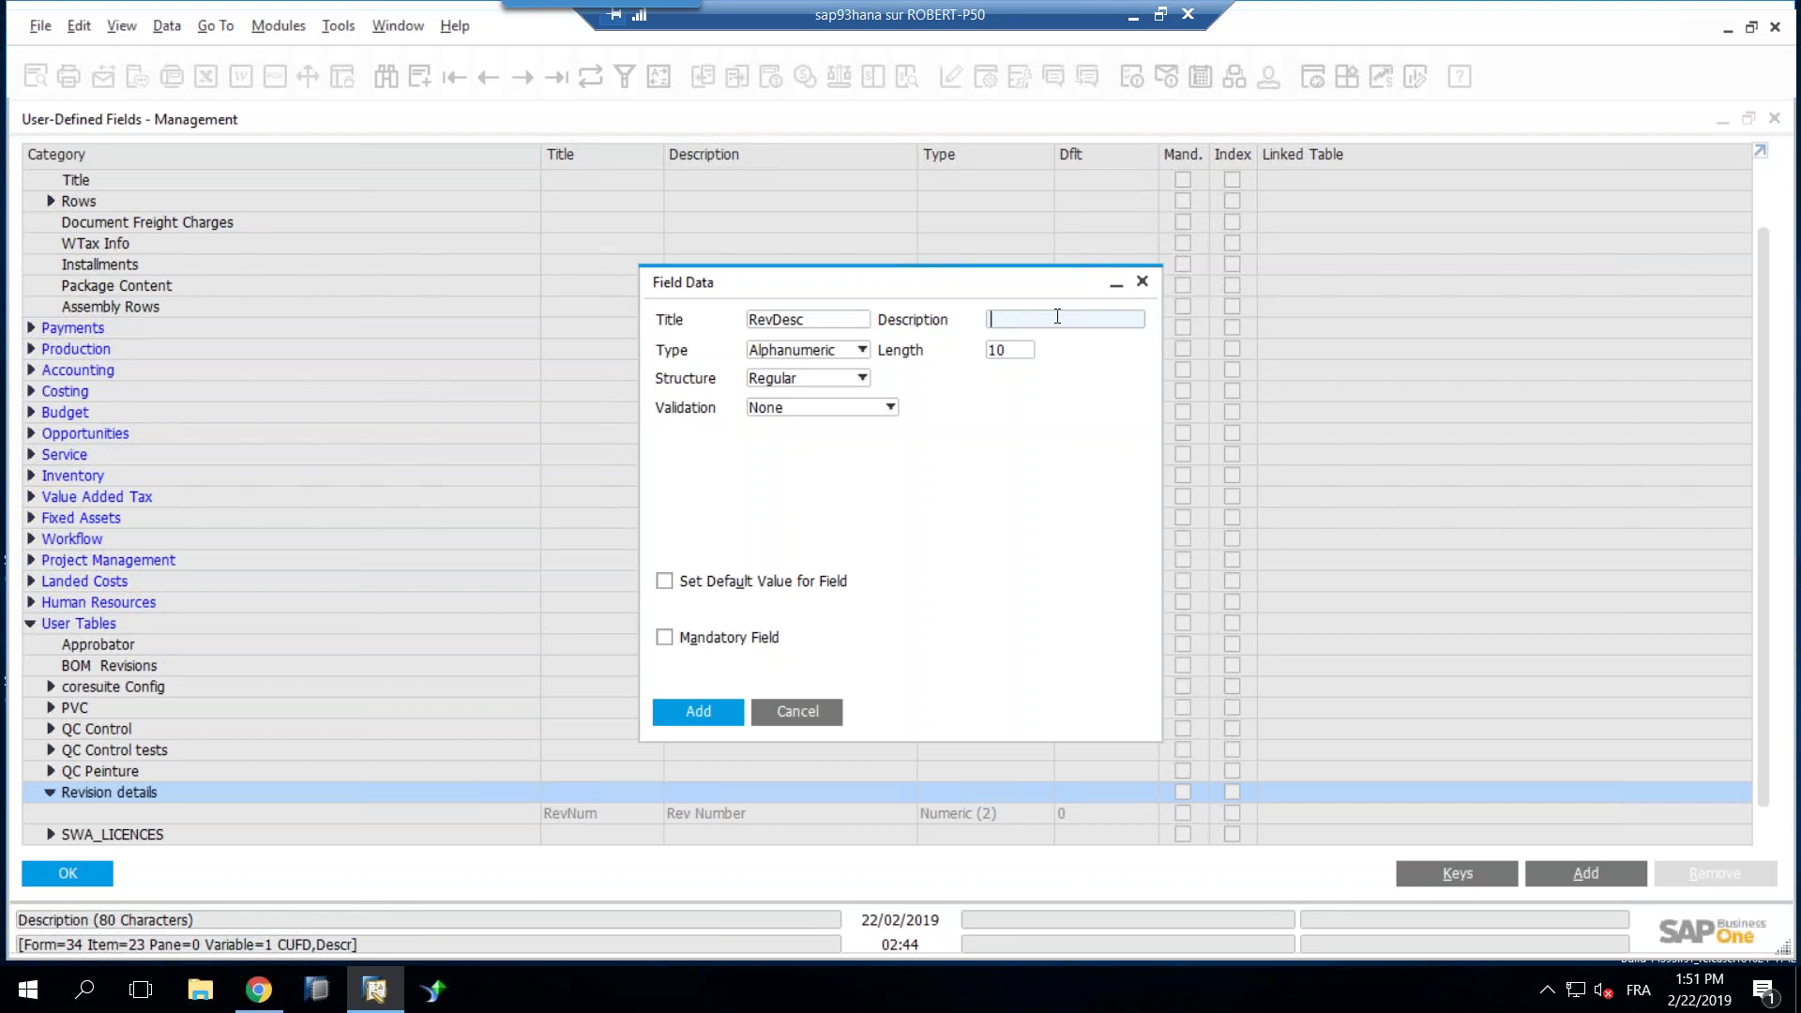
{"action": "type", "text": "Rev Description"}
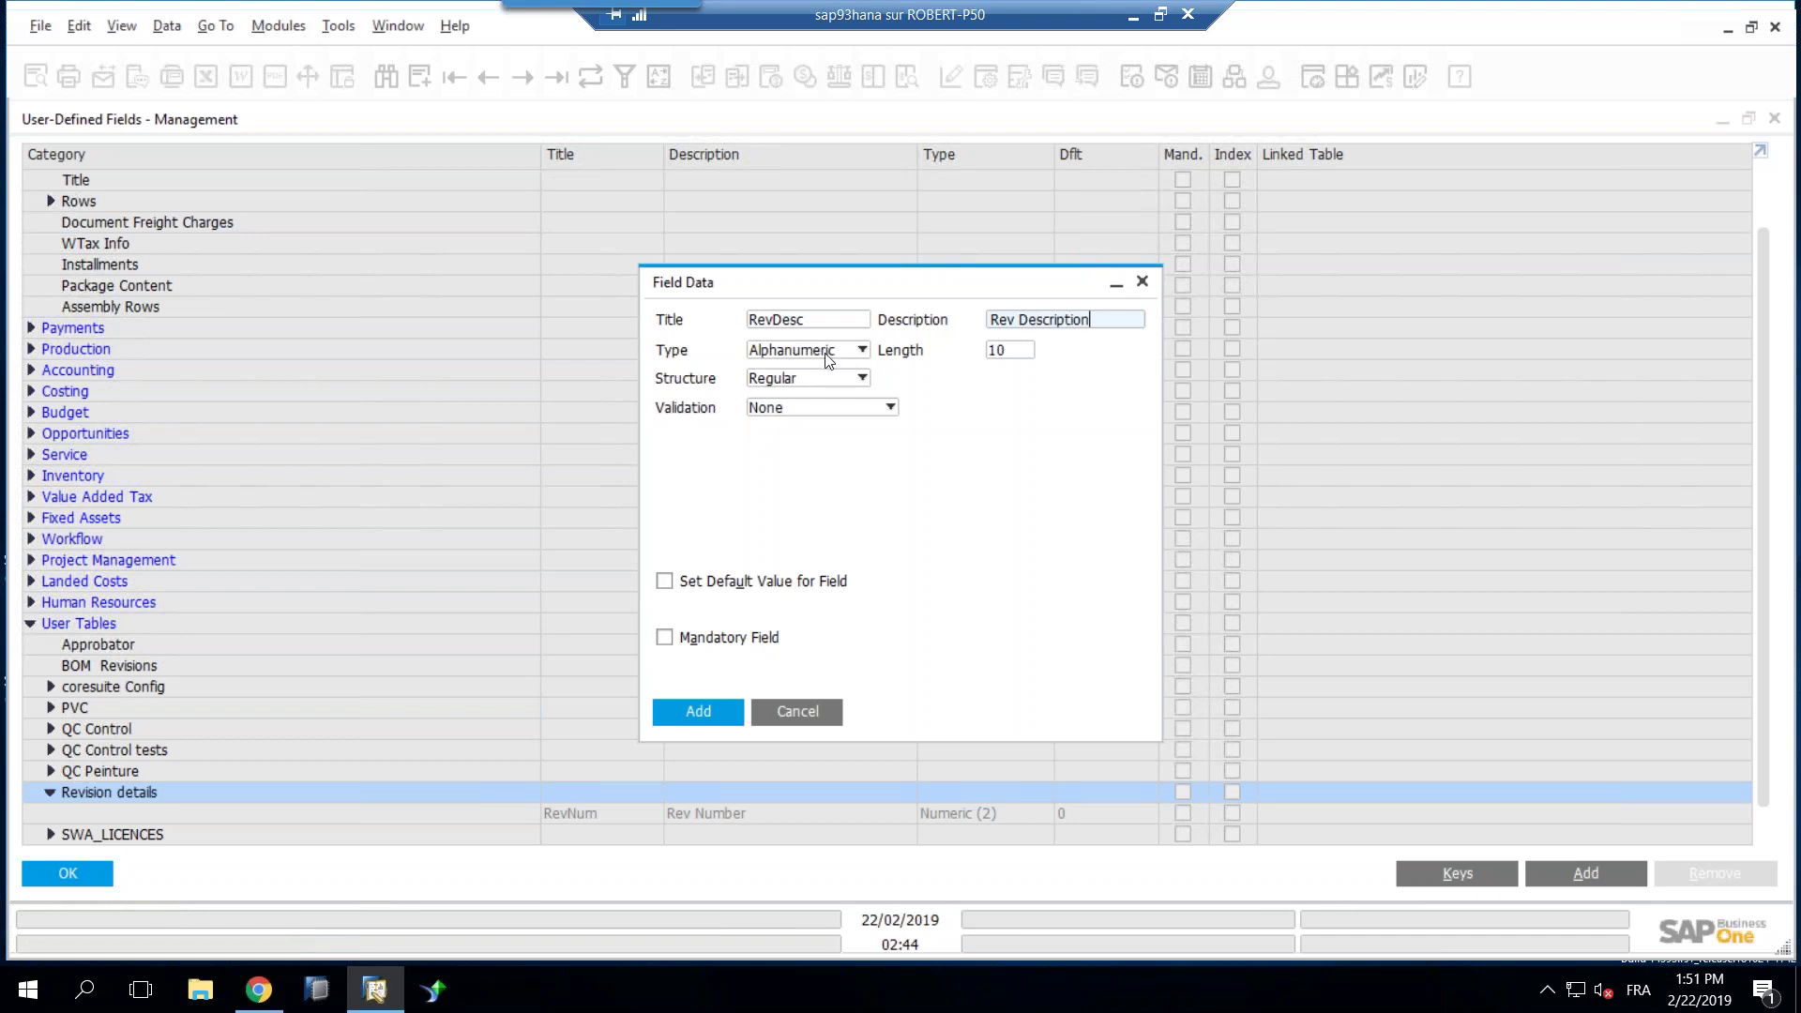
{"action": "double_click", "coordinate": [1011, 353]}
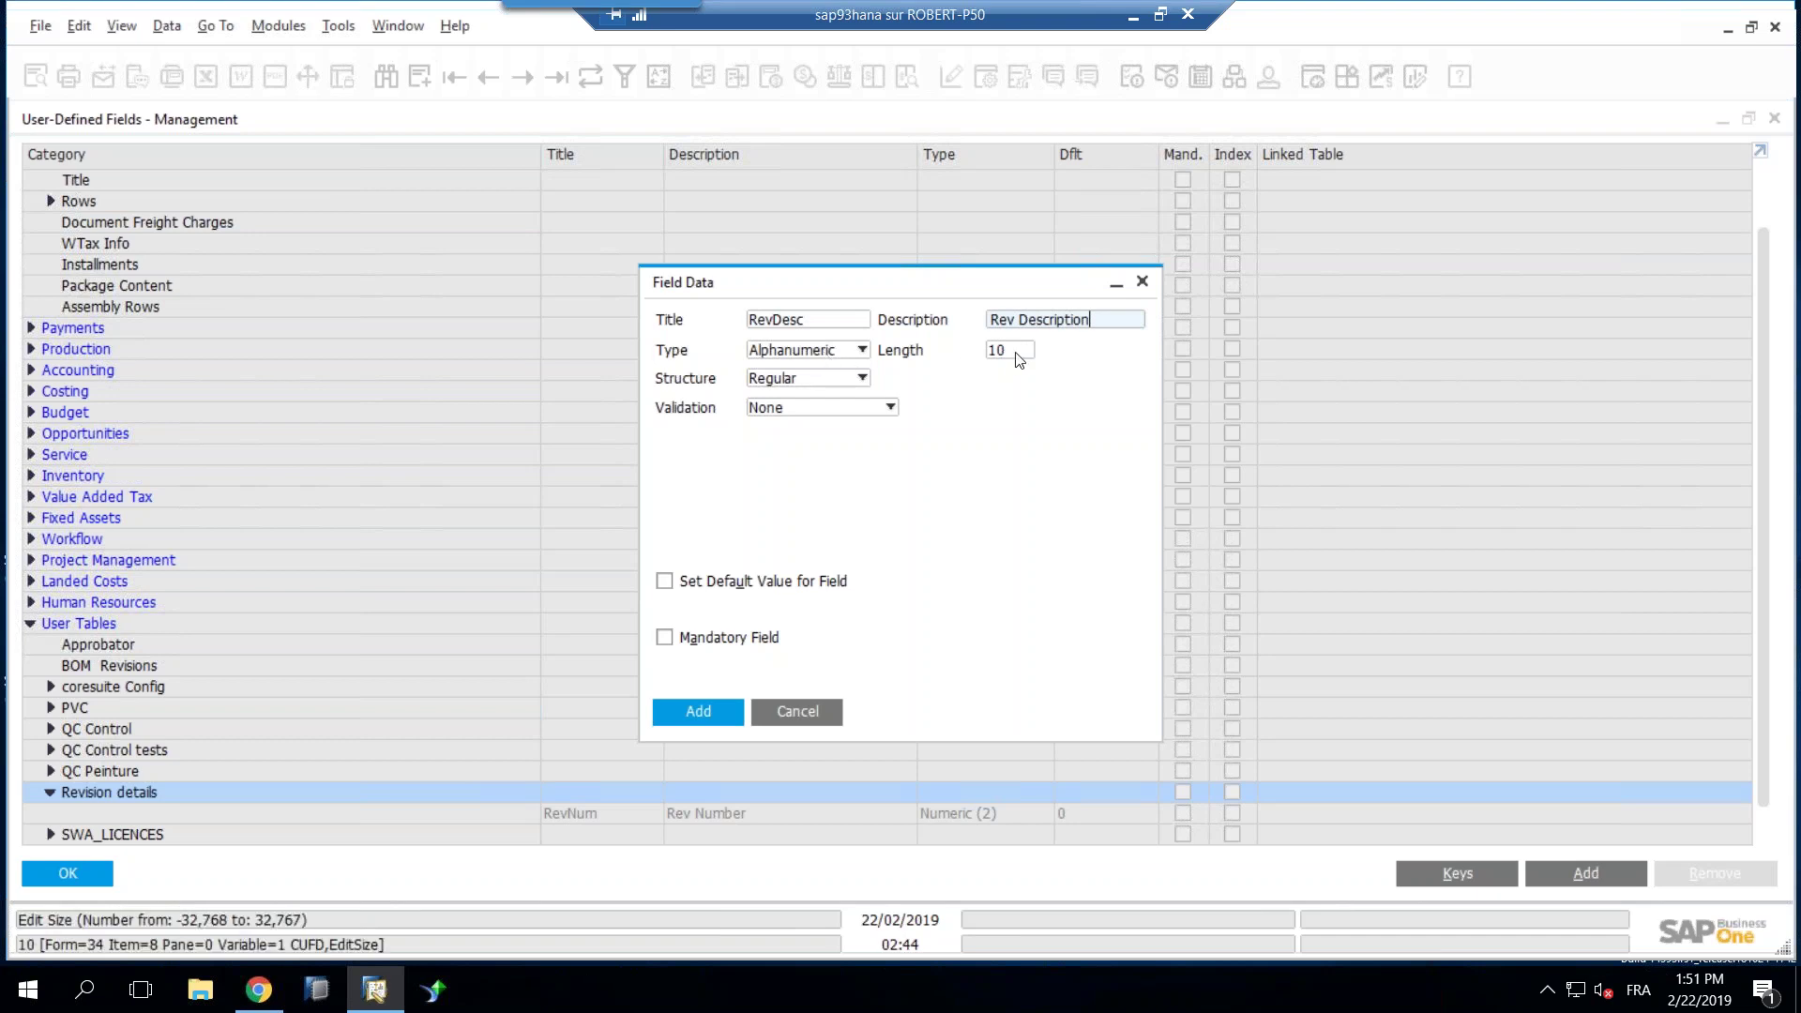
{"action": "type", "text": "1000"}
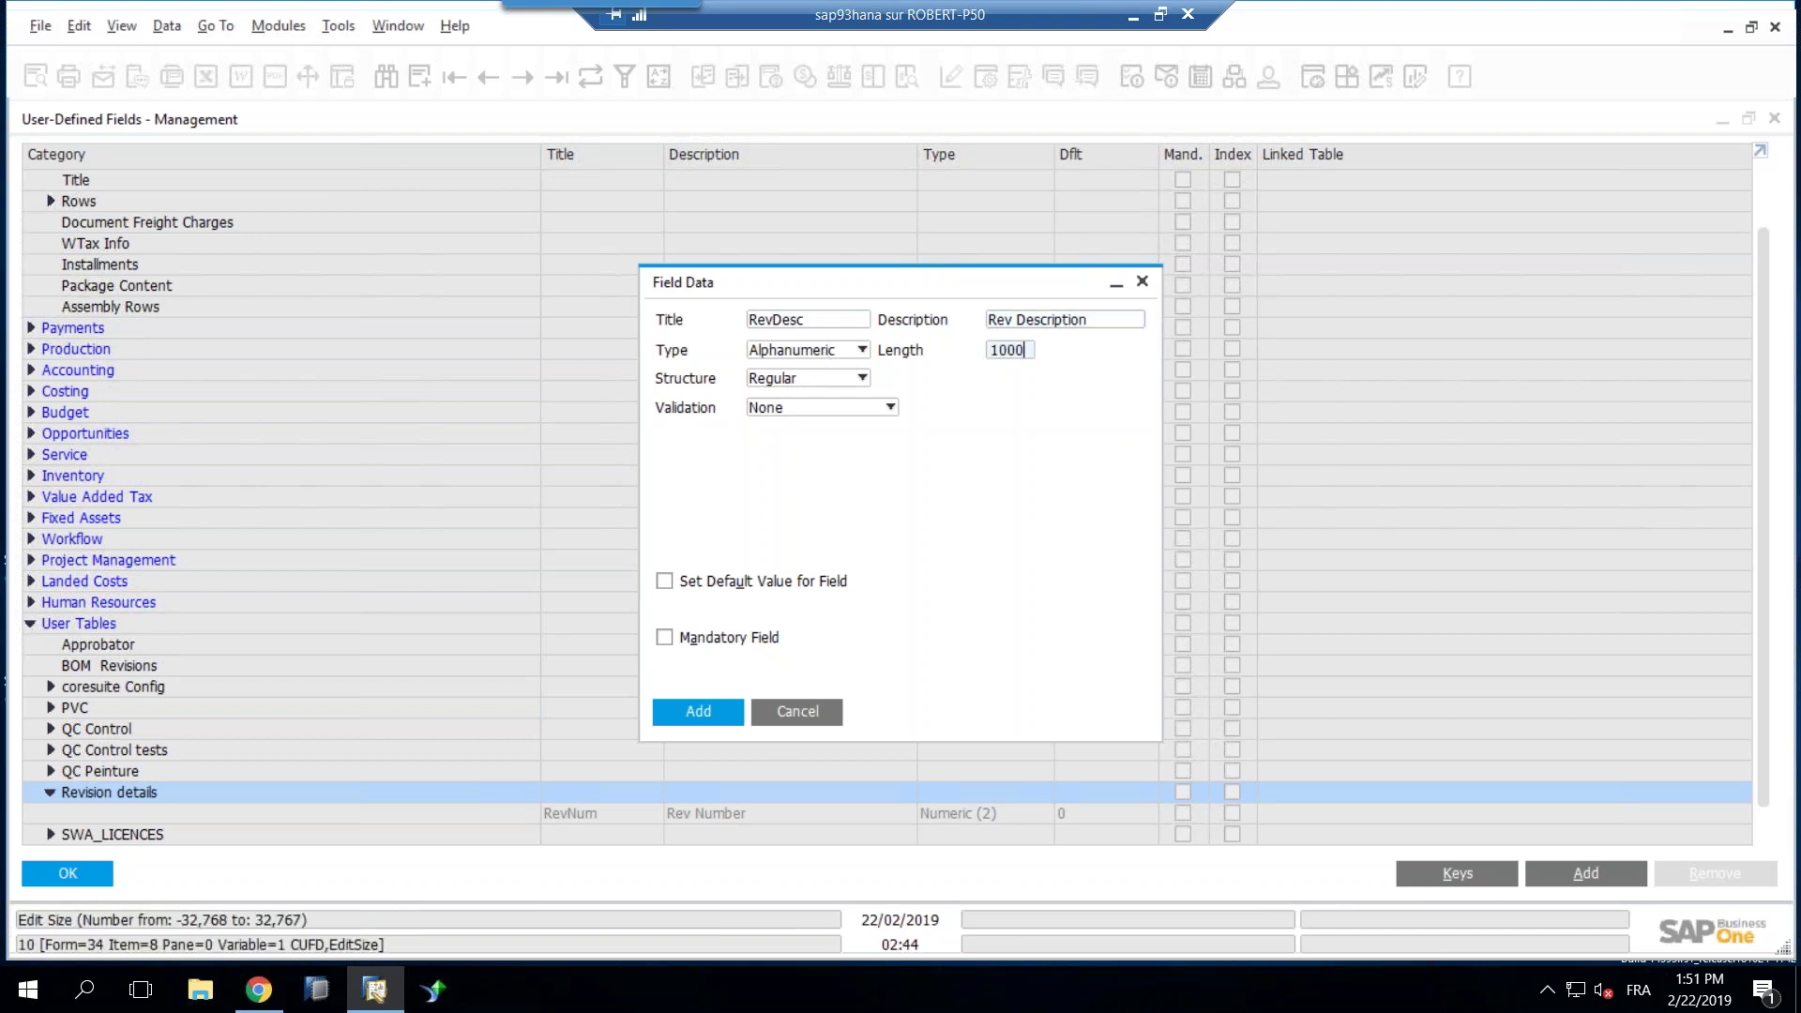
{"action": "key", "text": "BackSpace"}
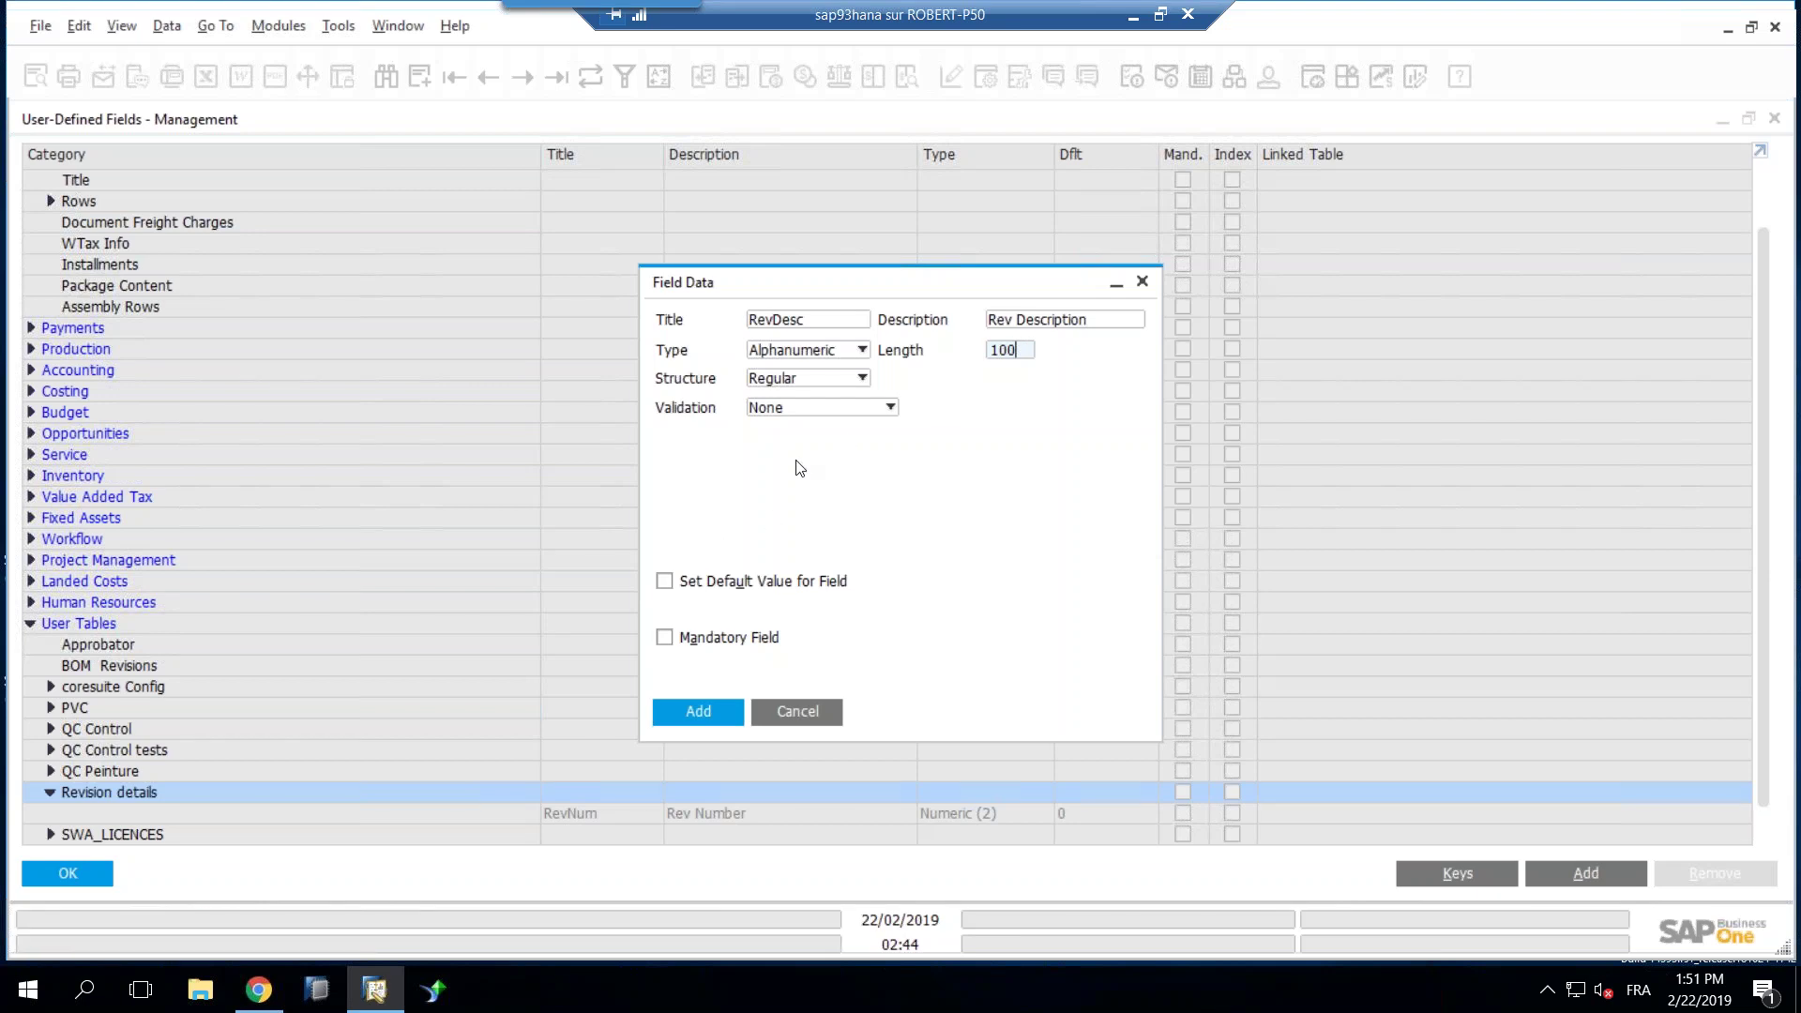
{"action": "left_click", "coordinate": [716, 706]}
{"action": "left_click", "coordinate": [955, 625]}
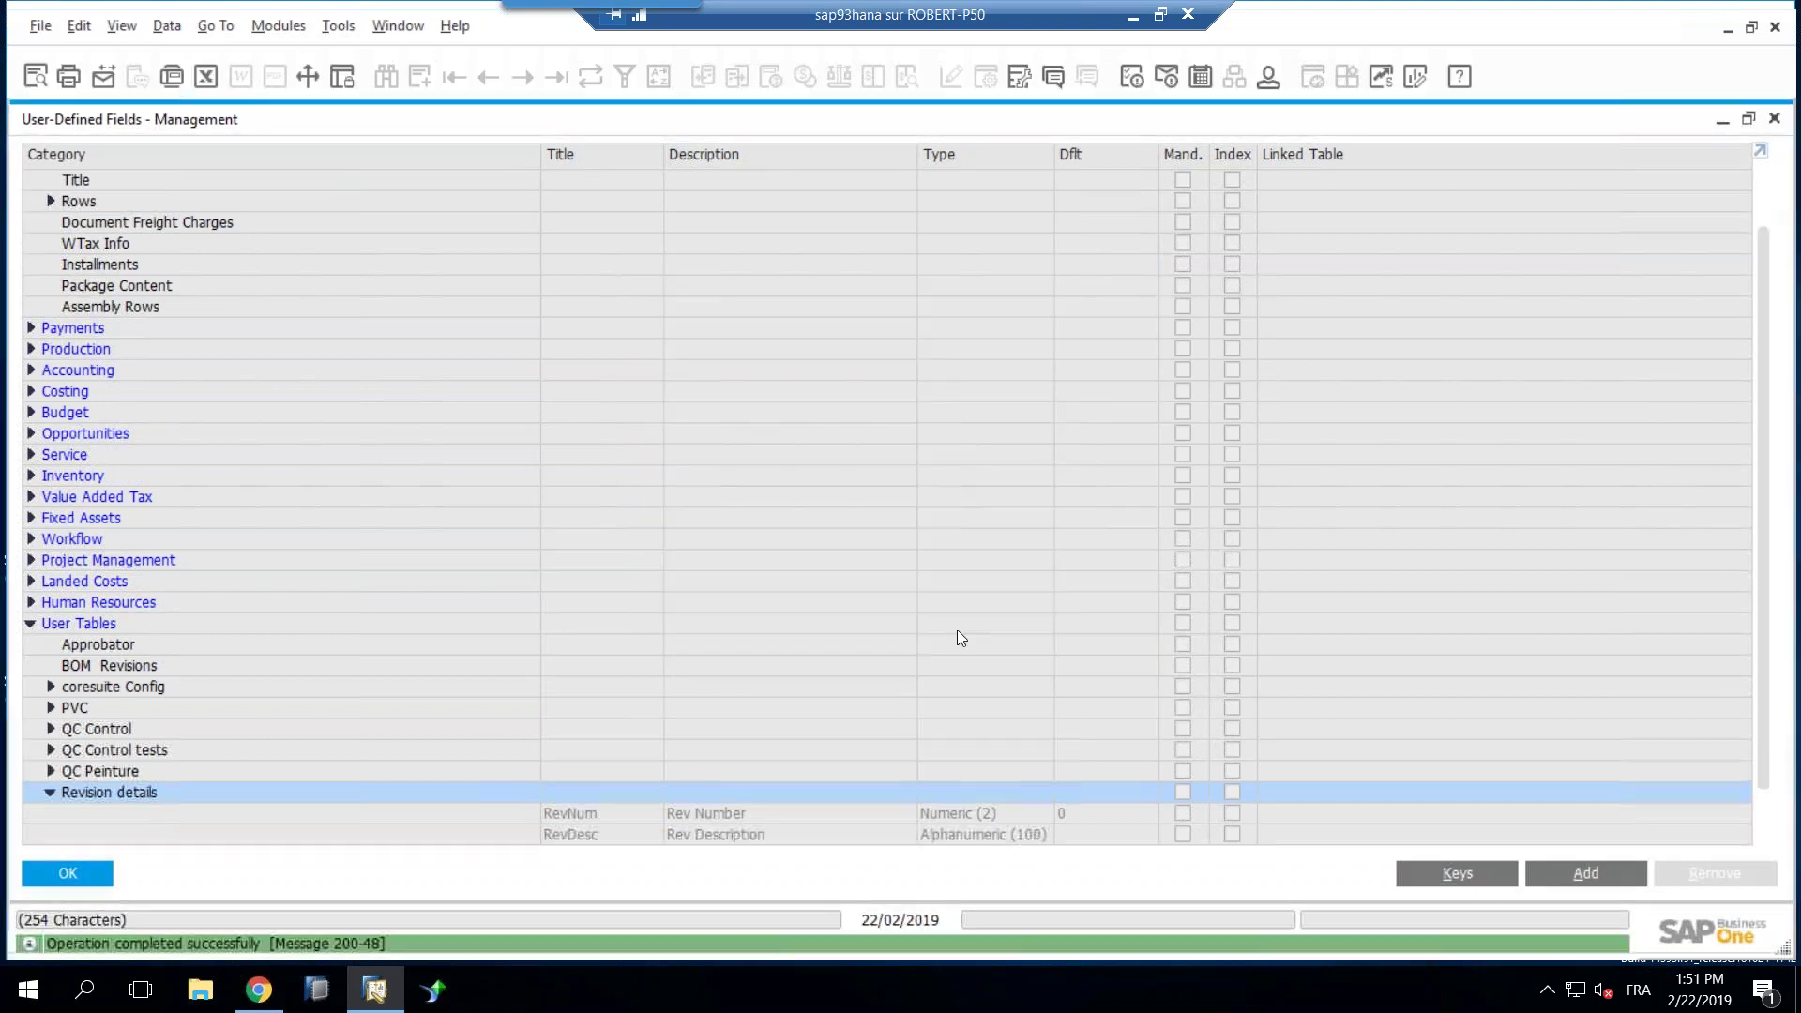
Step: Create field RevDate, description 'Rev Date', type Date/Time, and save it past the warning
{"action": "left_click", "coordinate": [1579, 872]}
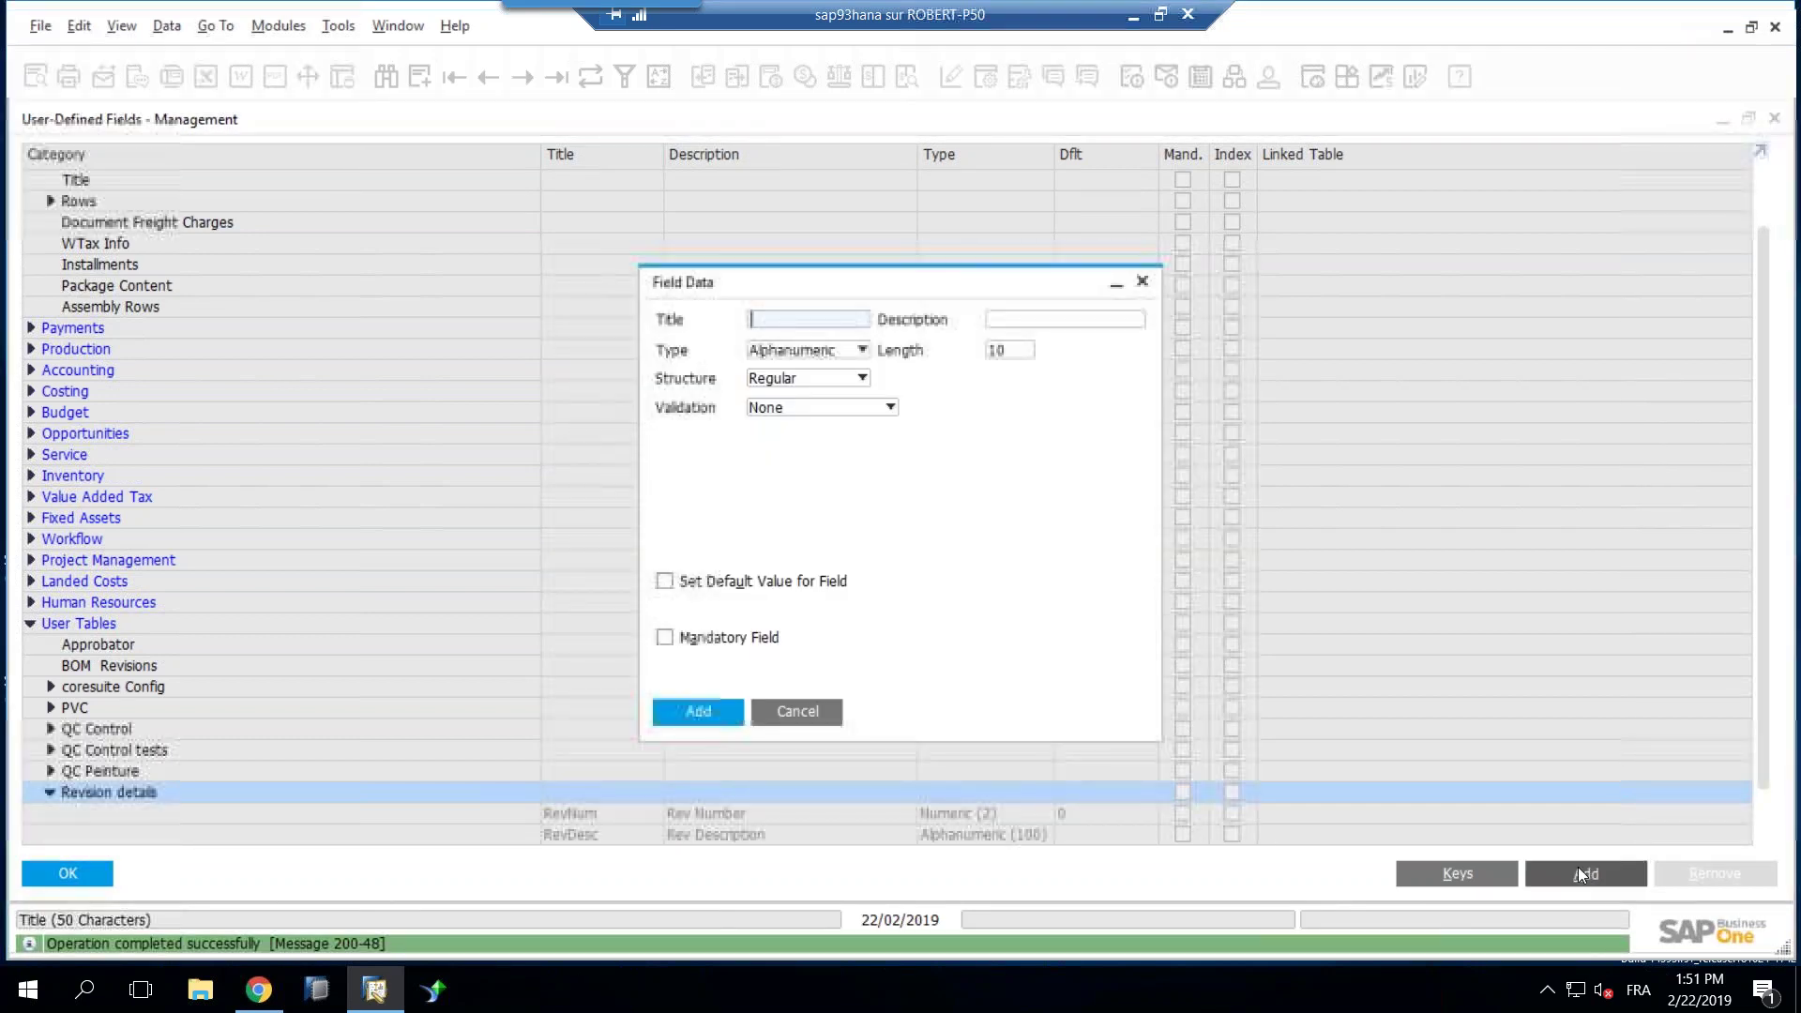
{"action": "type", "text": "Re"}
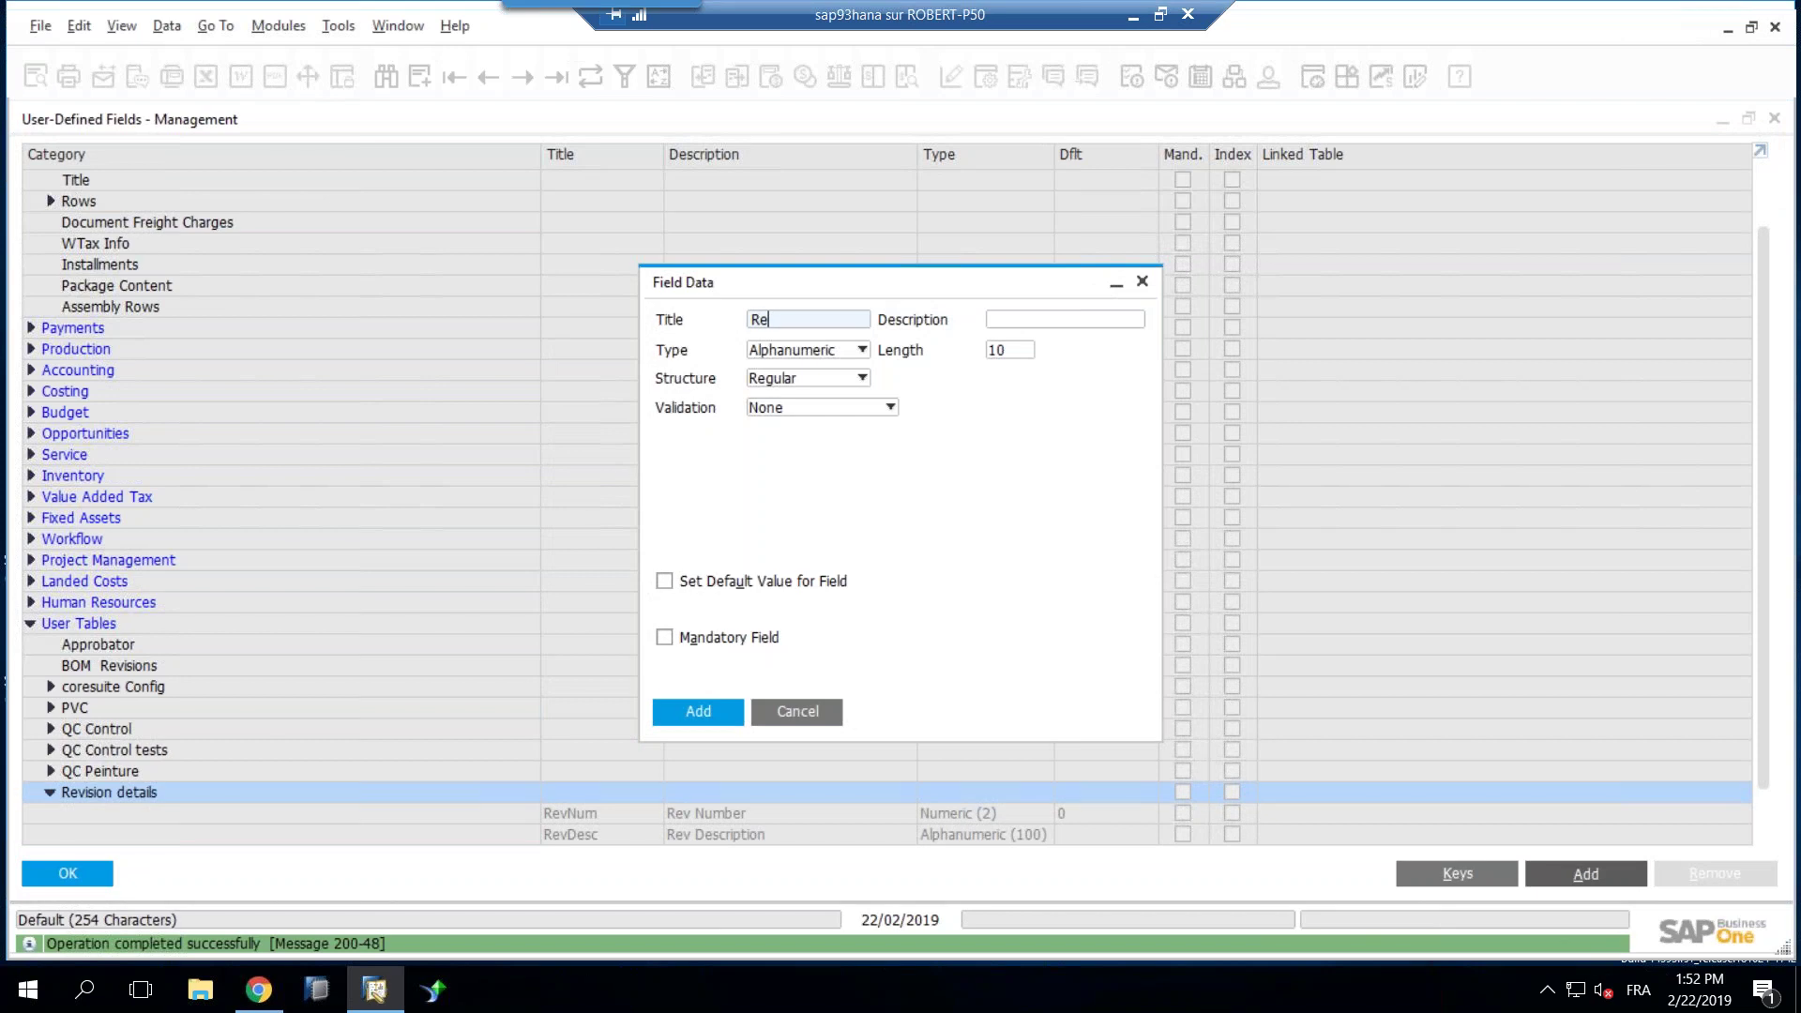
{"action": "type", "text": "vDate"}
{"action": "left_click", "coordinate": [1027, 321]}
{"action": "type", "text": "REv Date"}
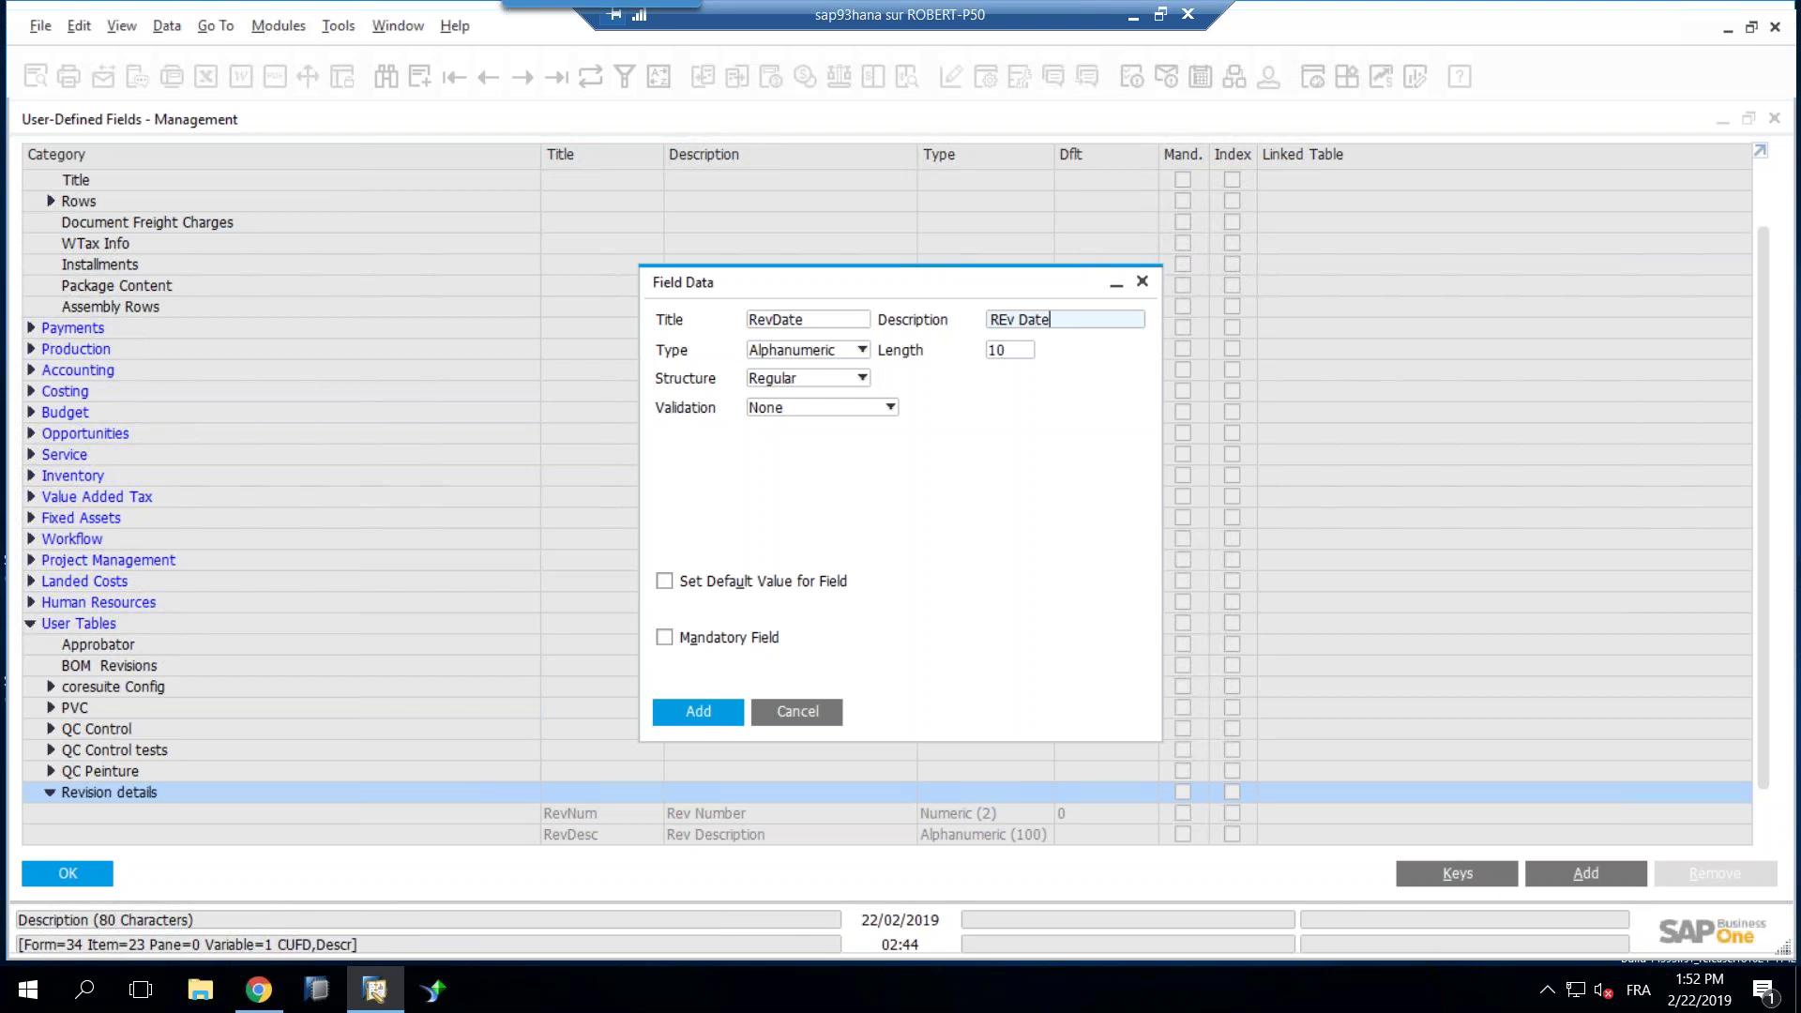
{"action": "left_click", "coordinate": [993, 324]}
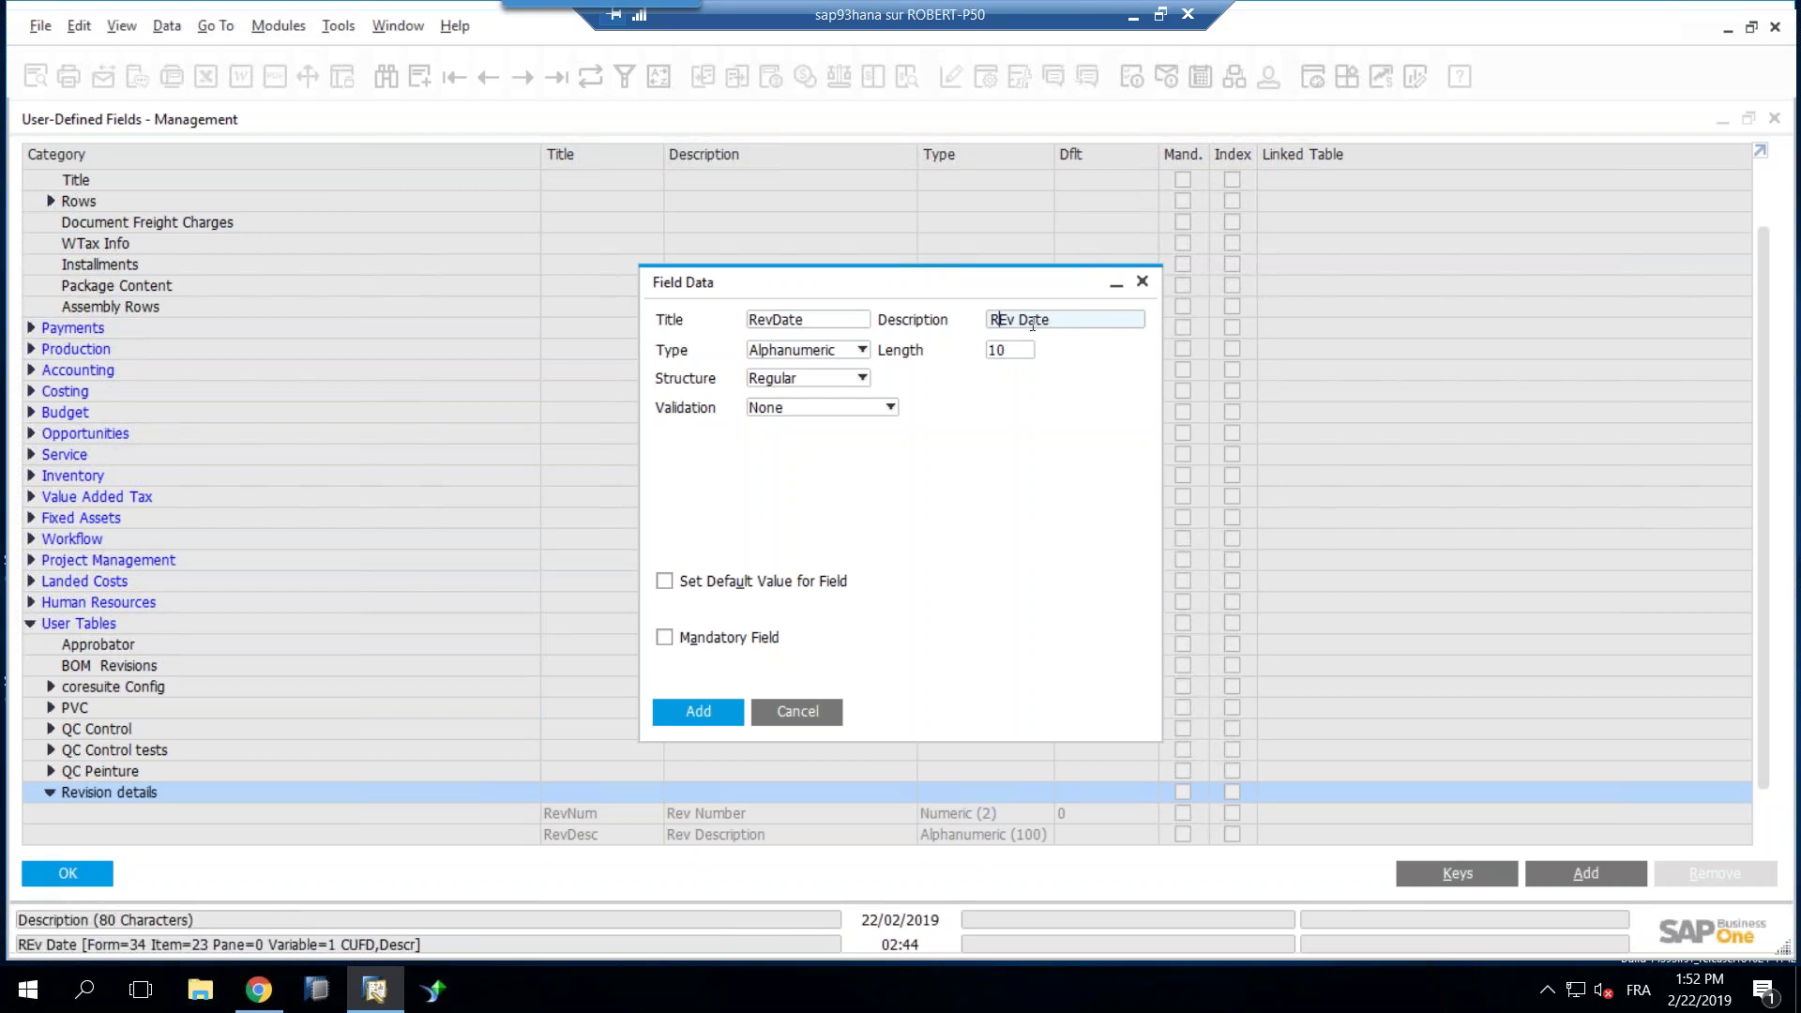
{"action": "key", "text": "Delete"}
{"action": "type", "text": "e"}
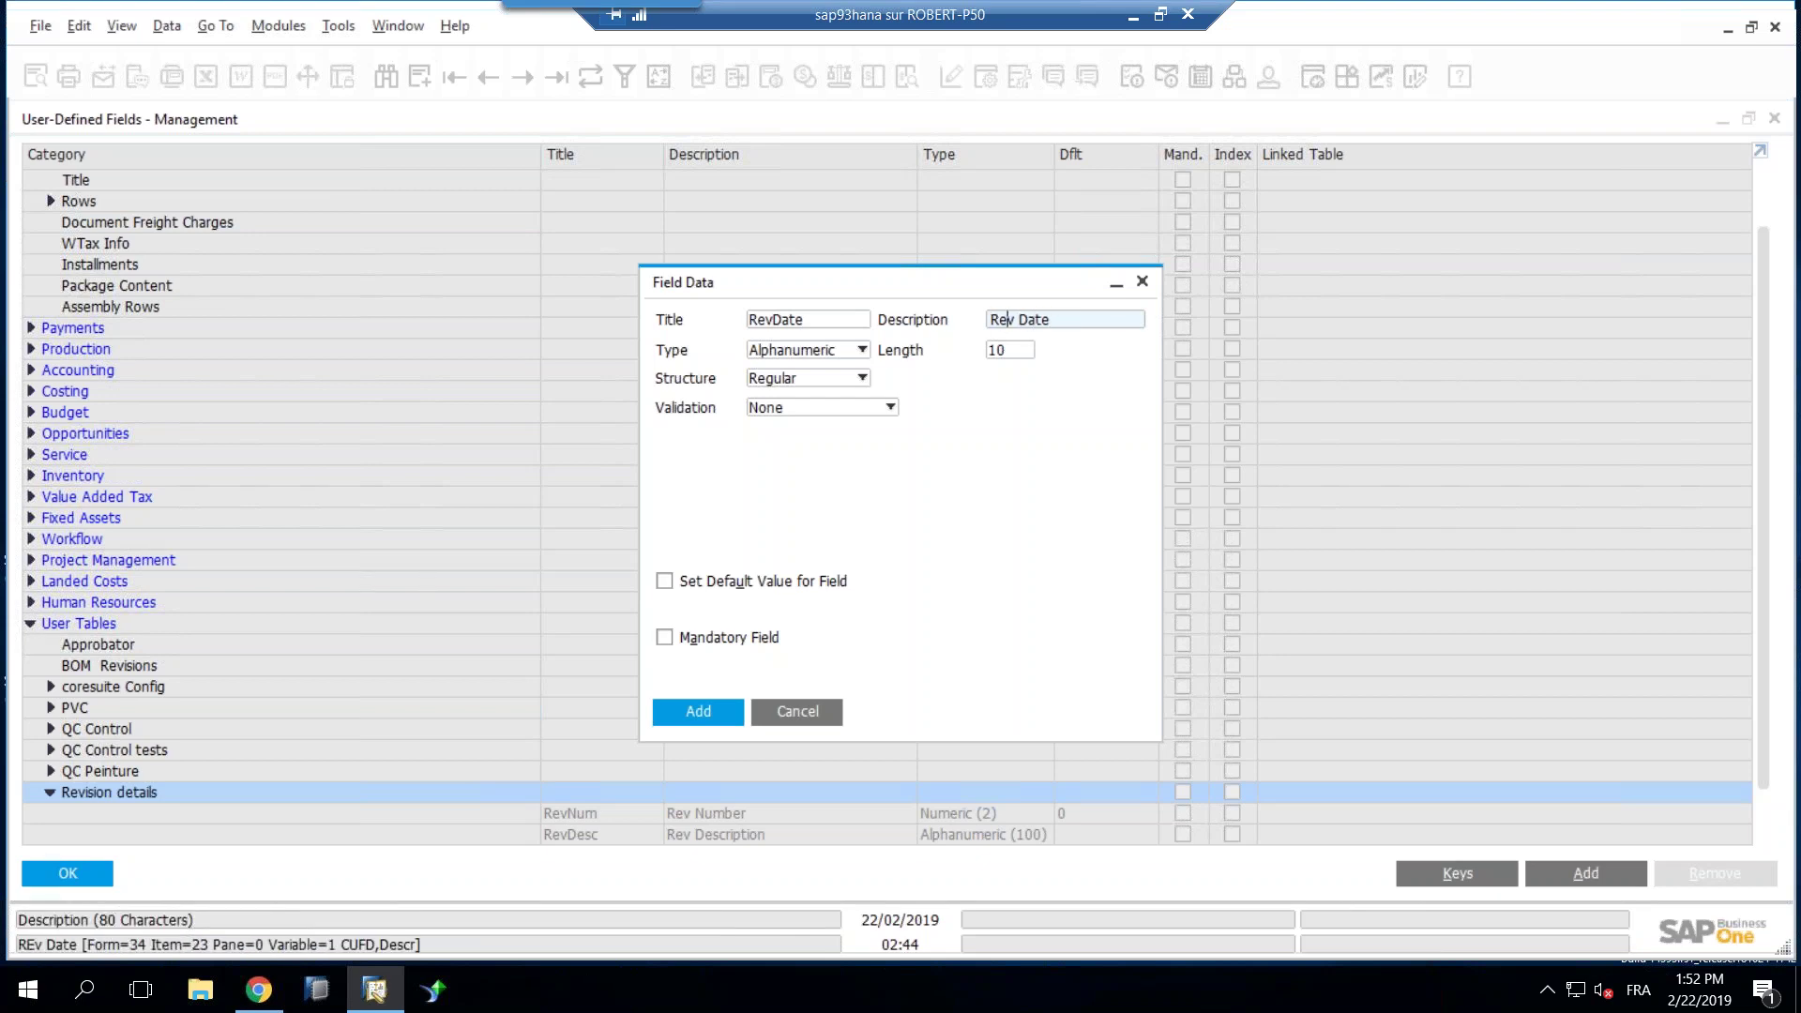
{"action": "left_click", "coordinate": [858, 350]}
{"action": "left_click", "coordinate": [803, 413]}
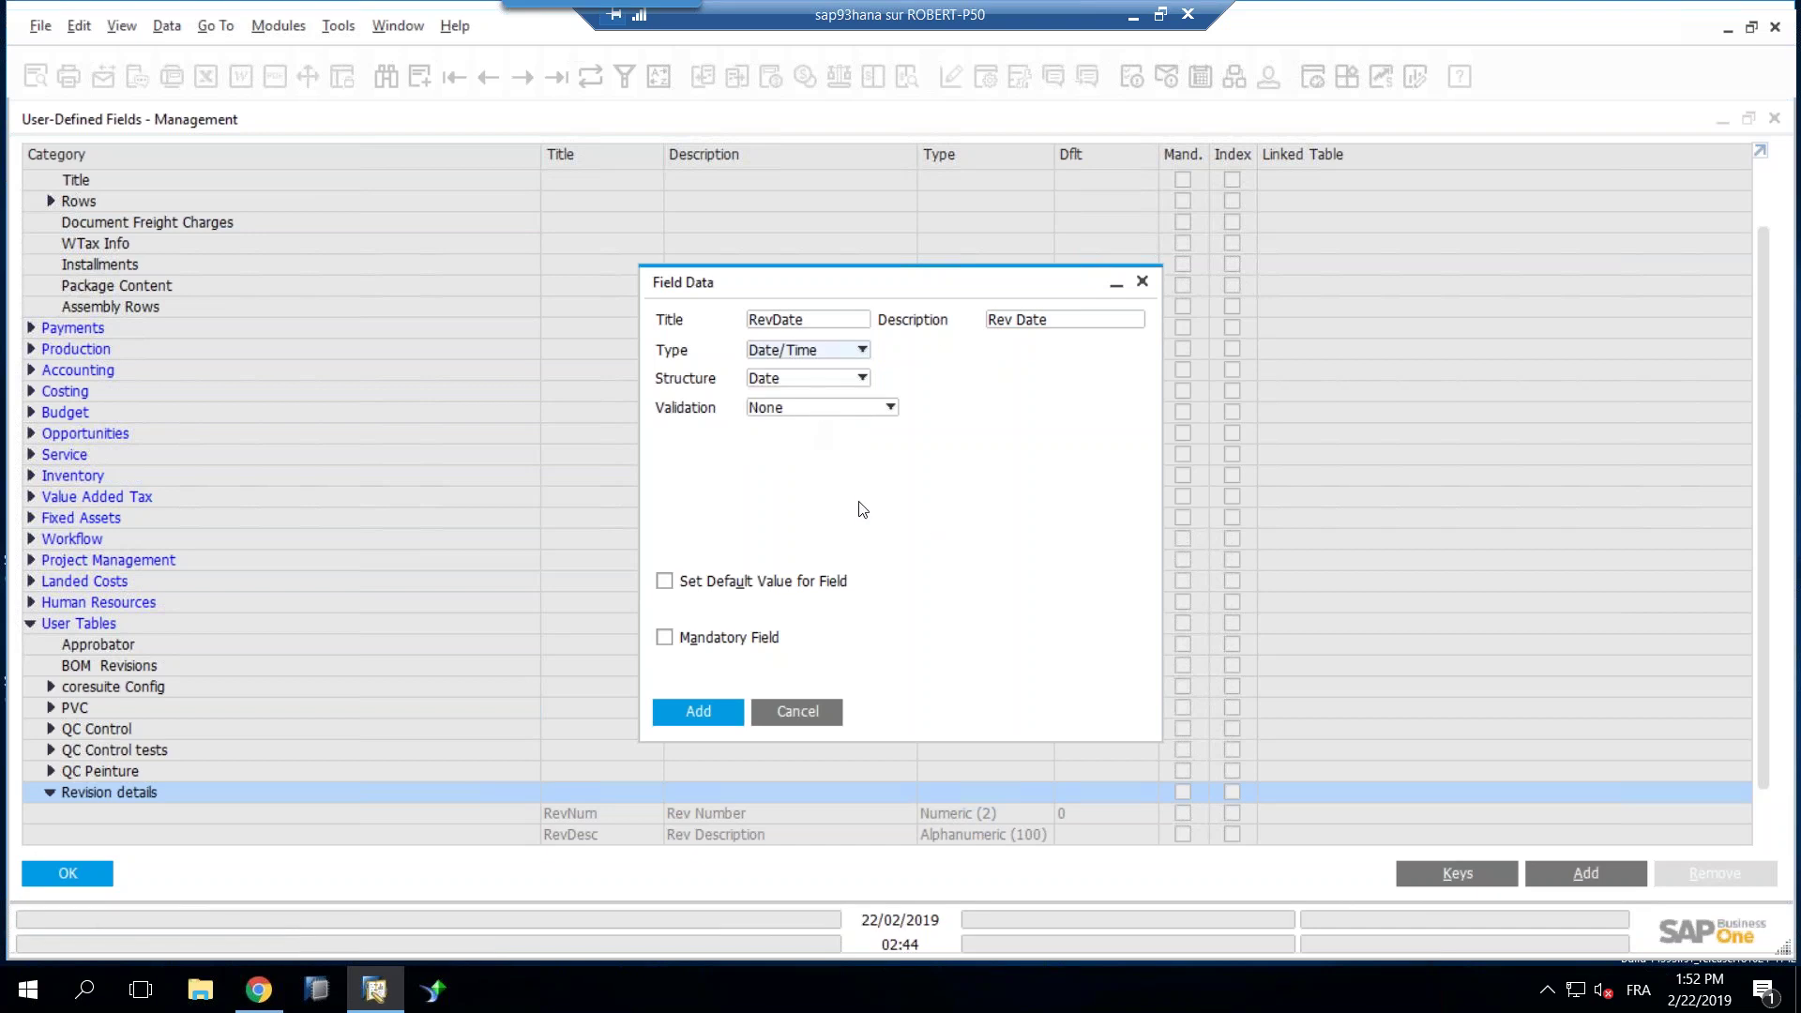
{"action": "left_click", "coordinate": [706, 712]}
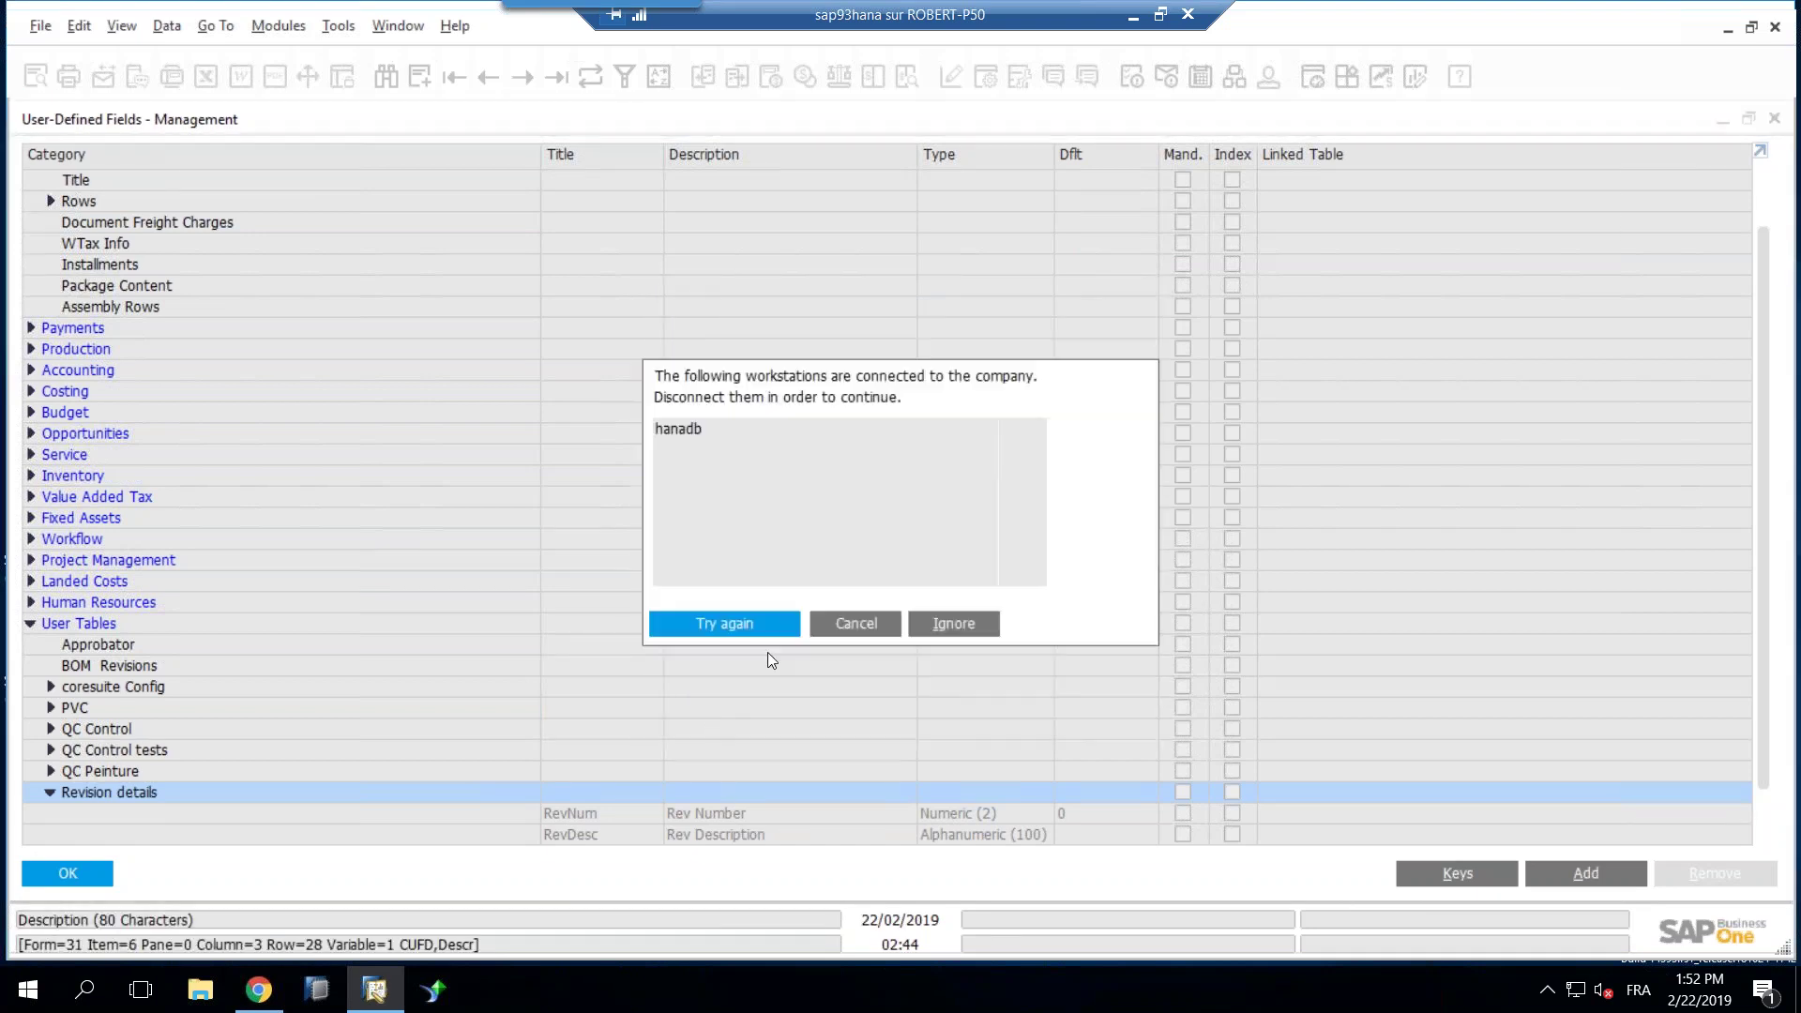
{"action": "left_click", "coordinate": [940, 626]}
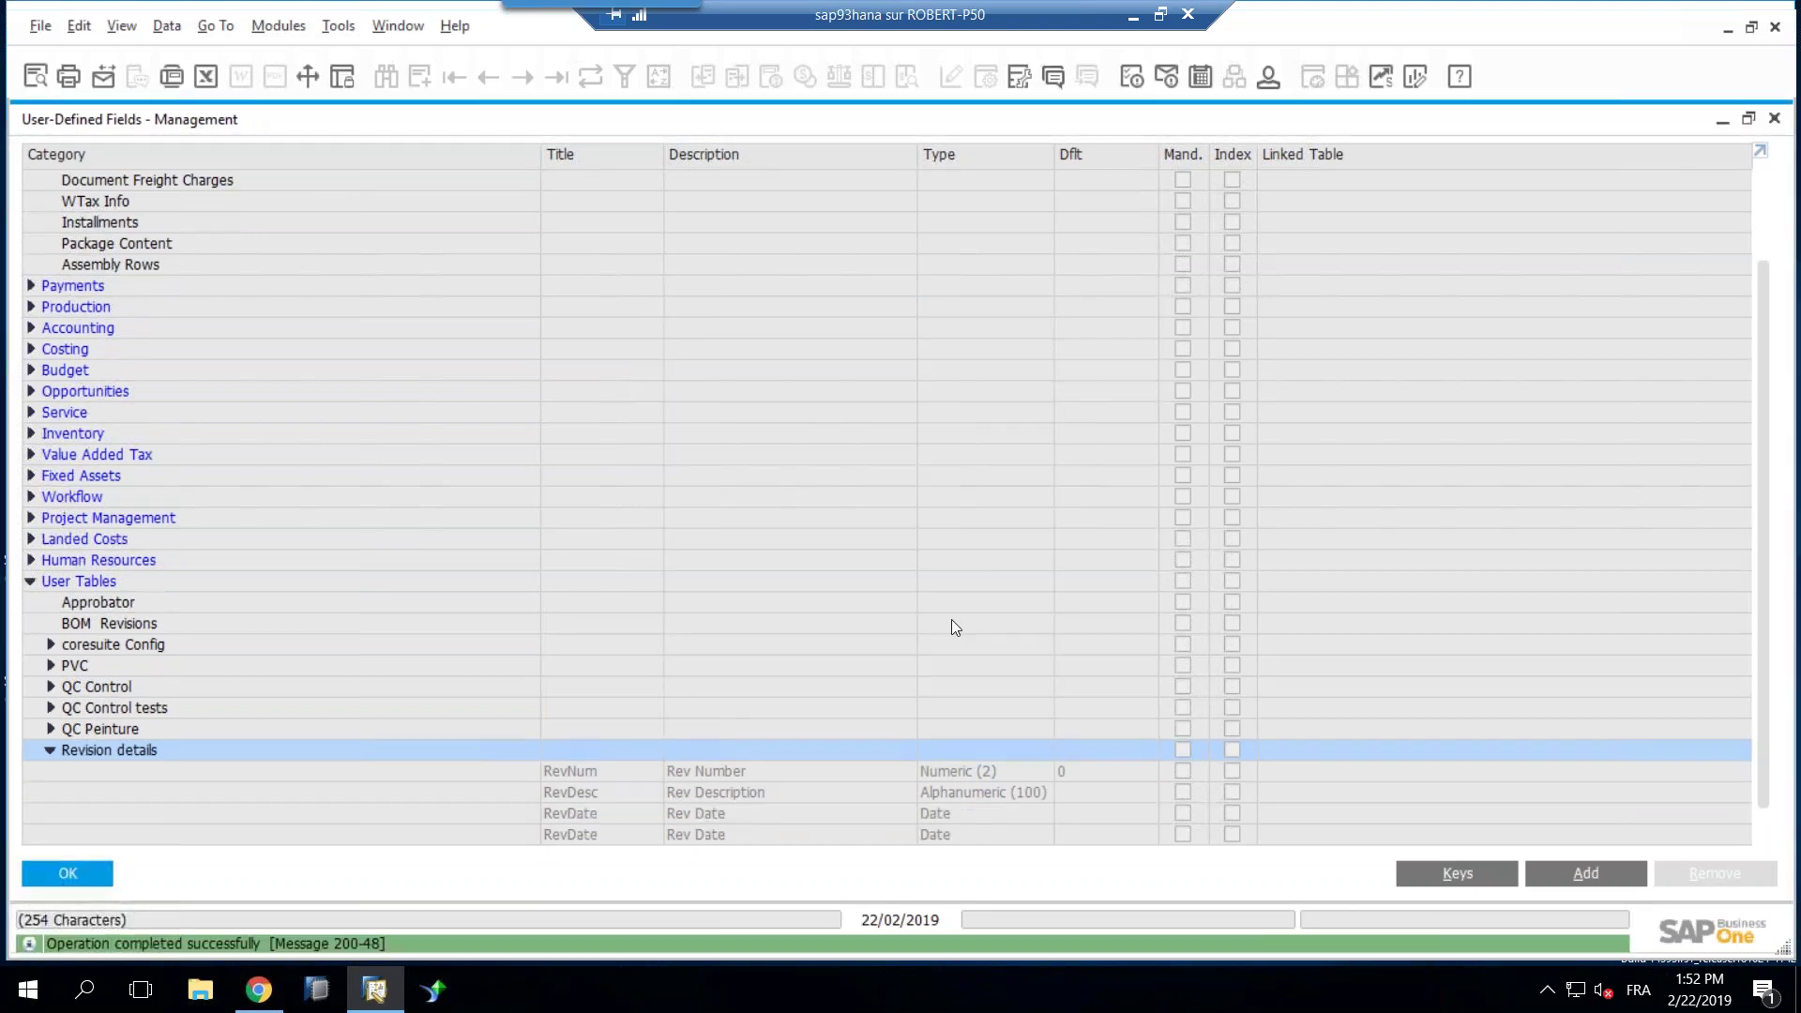
Step: Add the mandatory RevBy field, described 'Rev By', ignoring the connected-workstations warning
{"action": "left_click", "coordinate": [1585, 874]}
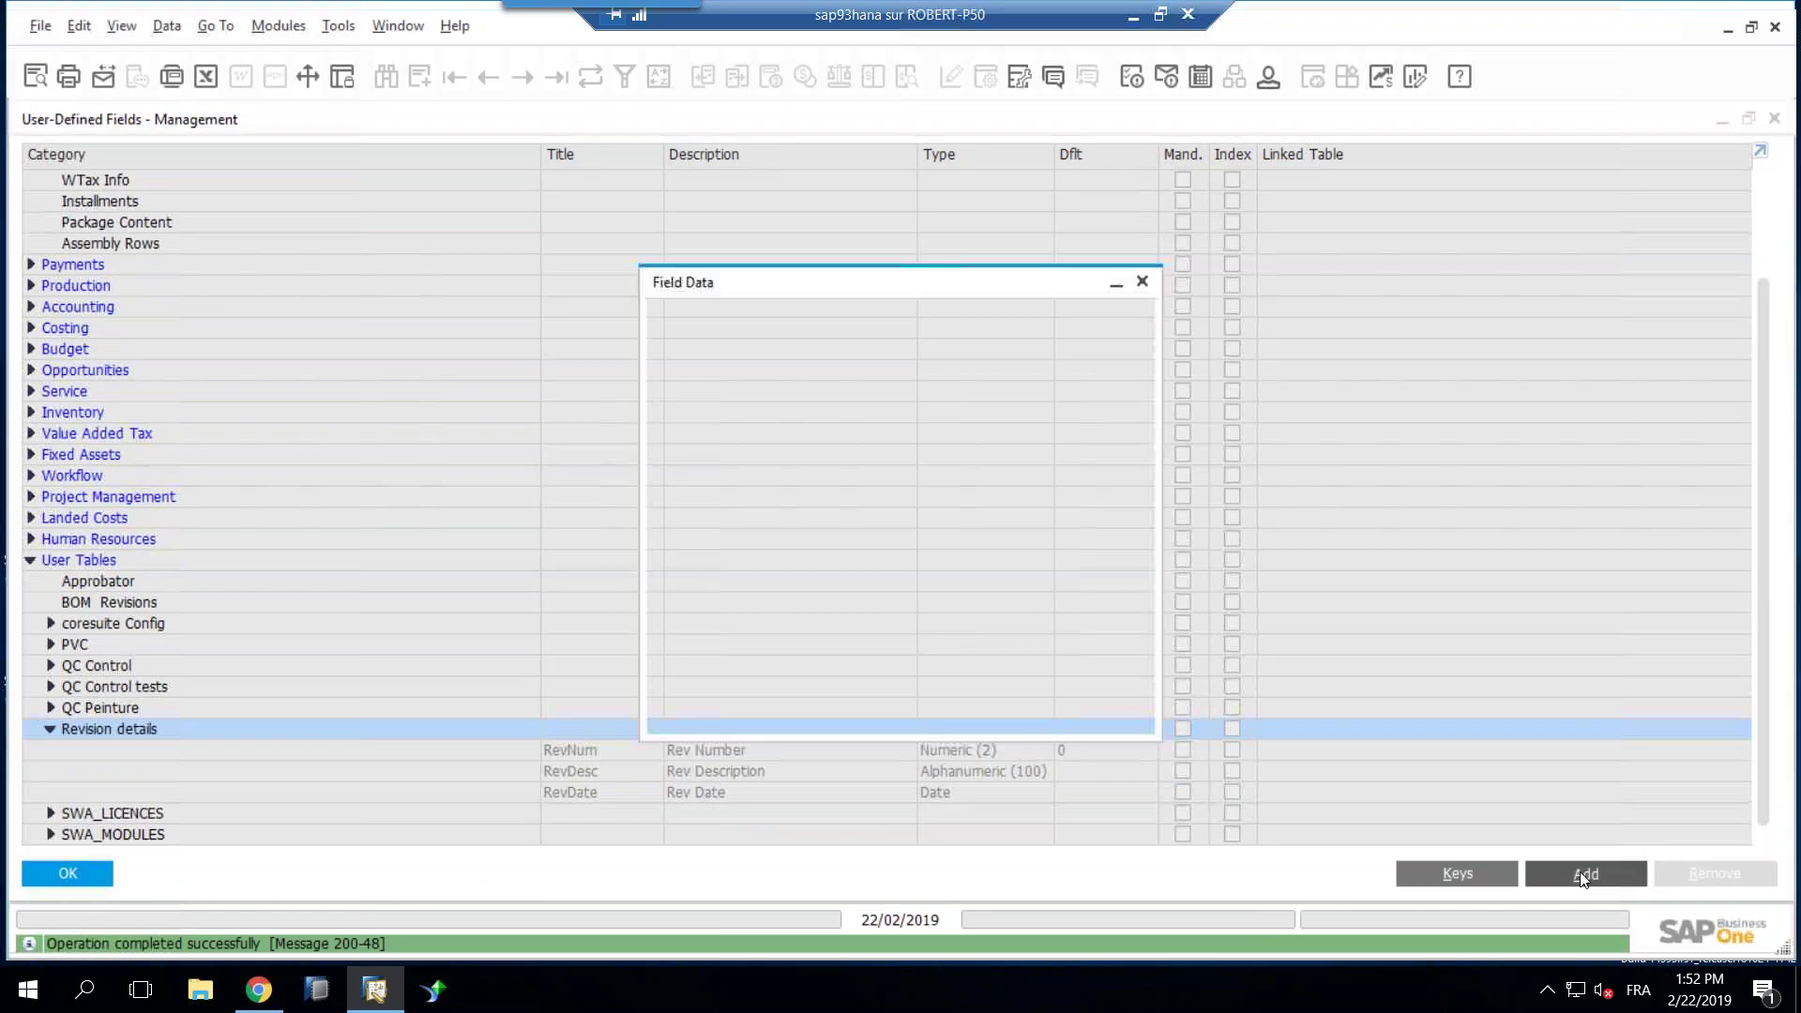
{"action": "type", "text": "Rev"}
{"action": "key", "text": "BackSpace"}
{"action": "key", "text": "BackSpace"}
{"action": "type", "text": "e"}
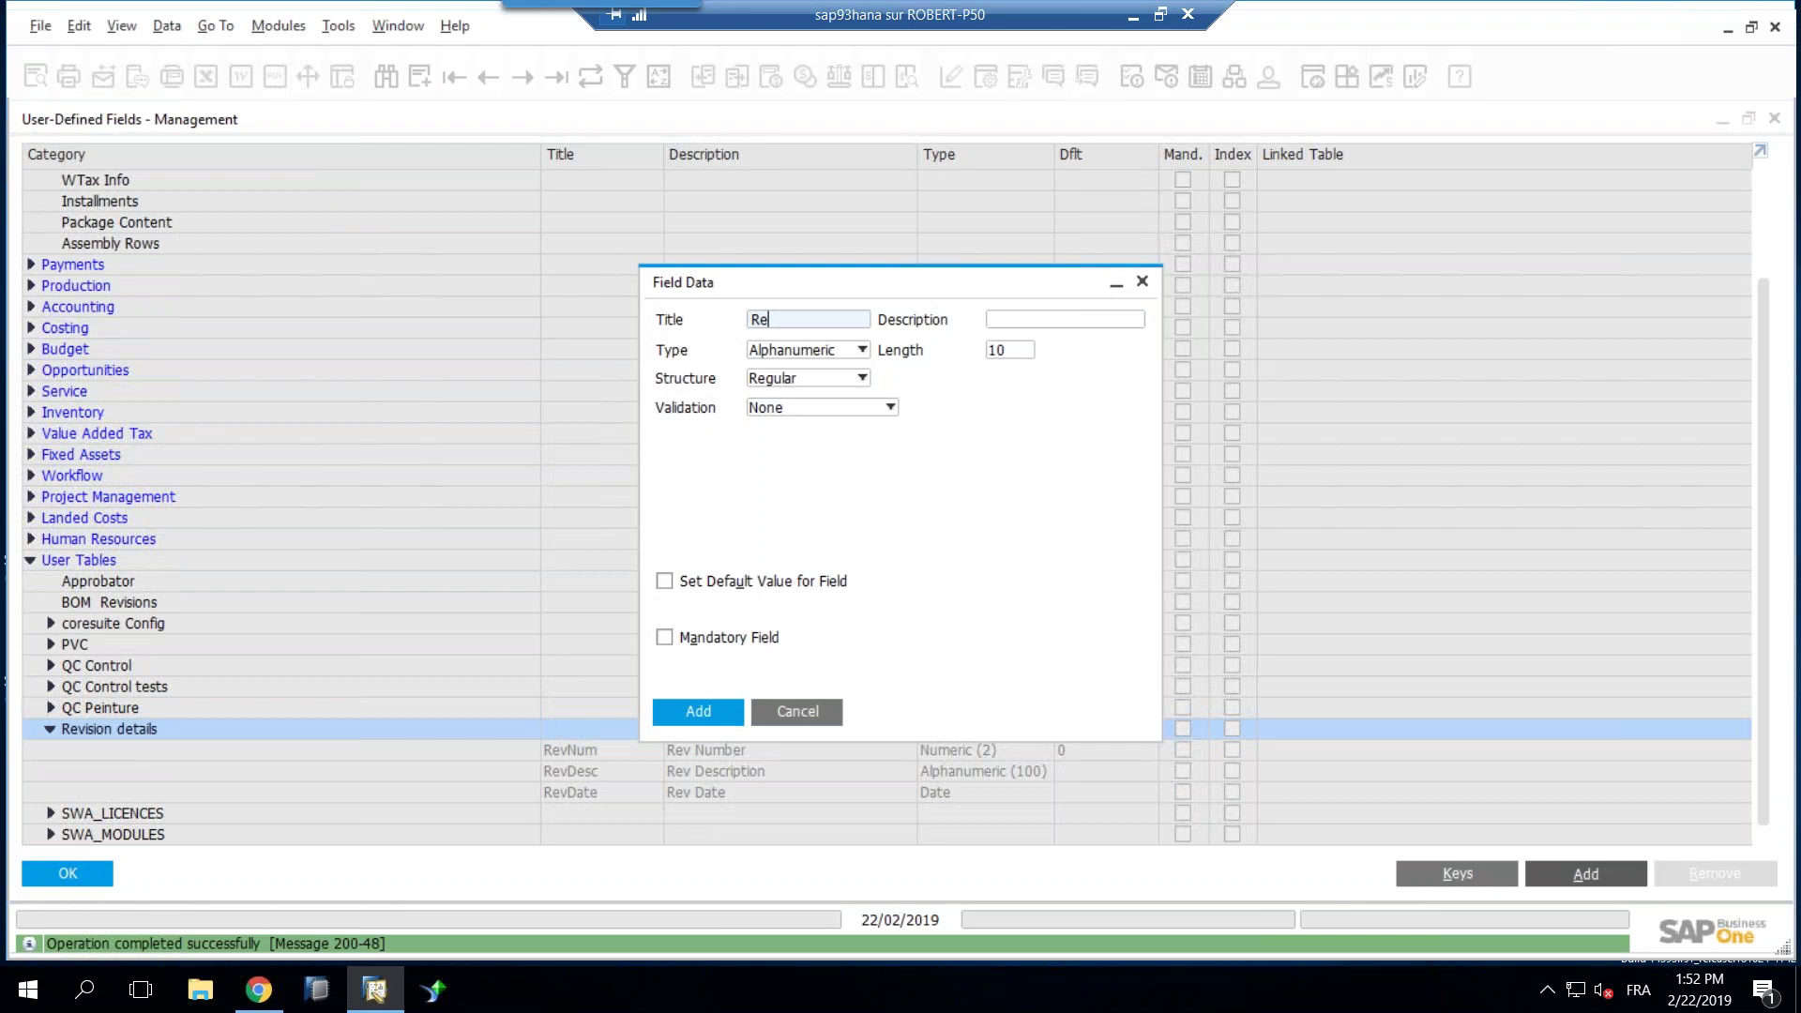
{"action": "type", "text": "v By"}
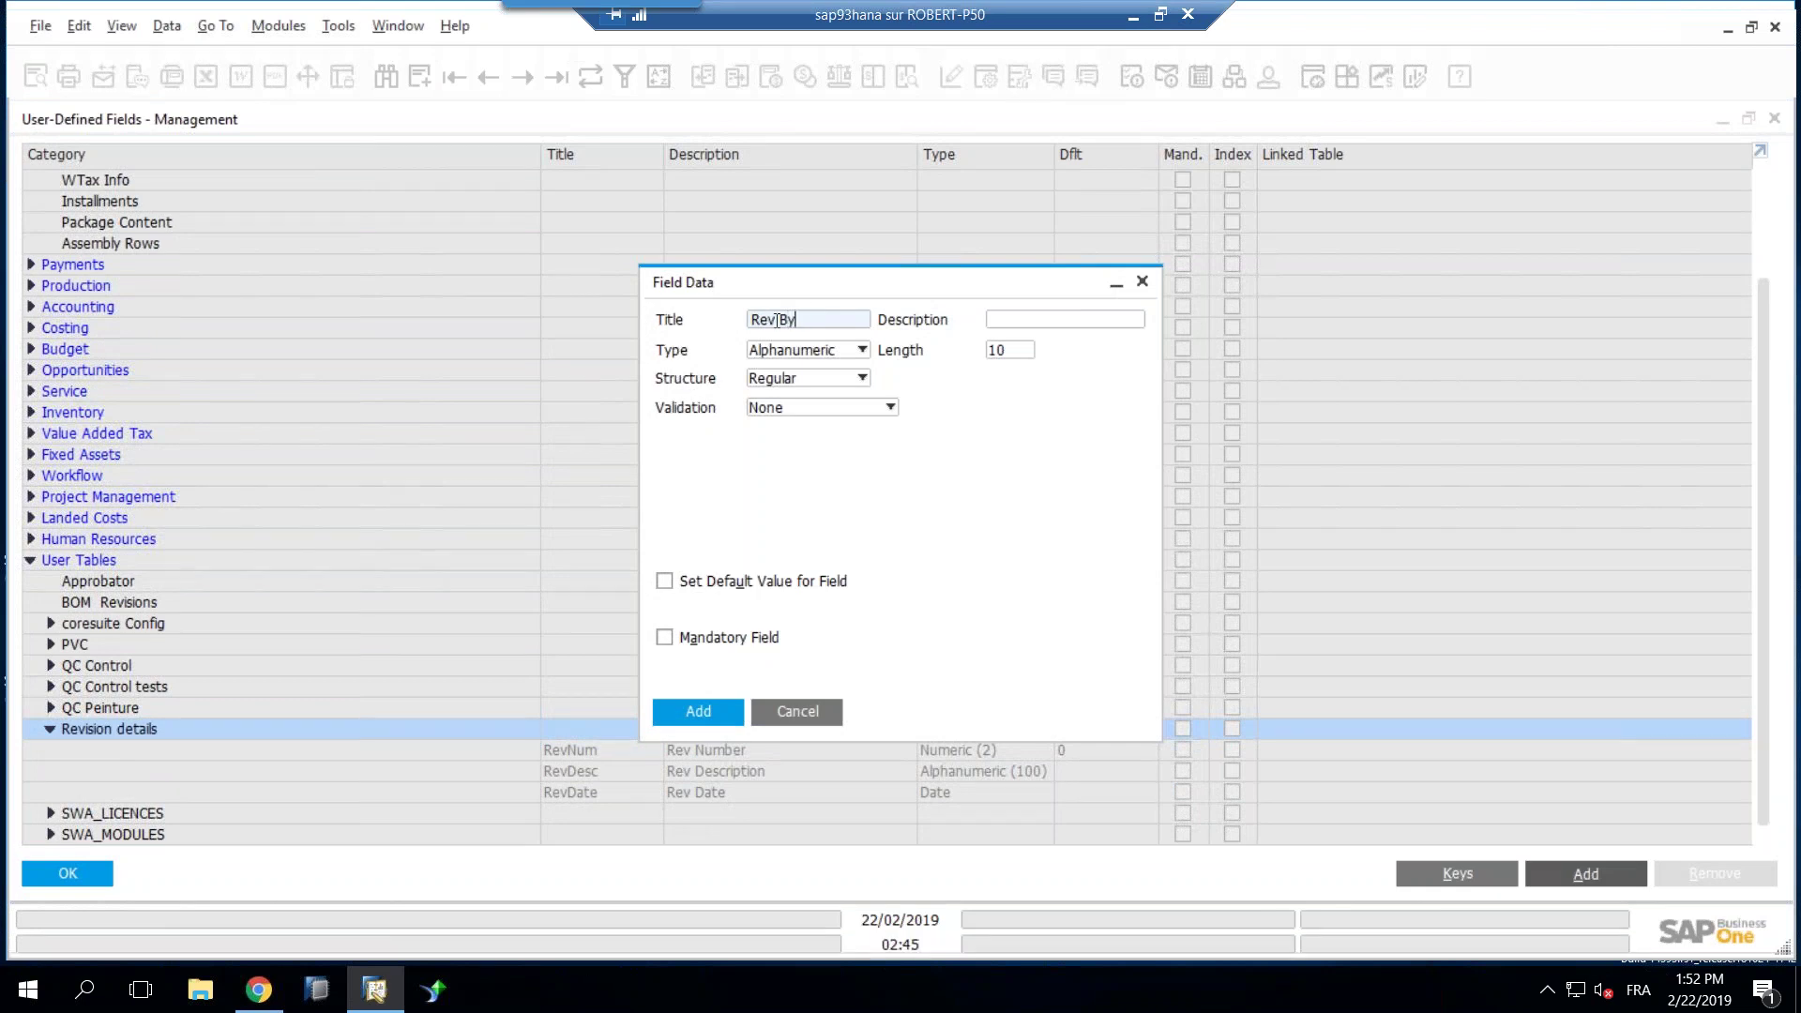
{"action": "key", "text": "Left"}
{"action": "key", "text": "BackSpace"}
{"action": "key", "text": "BackSpace"}
{"action": "type", "text": "By"}
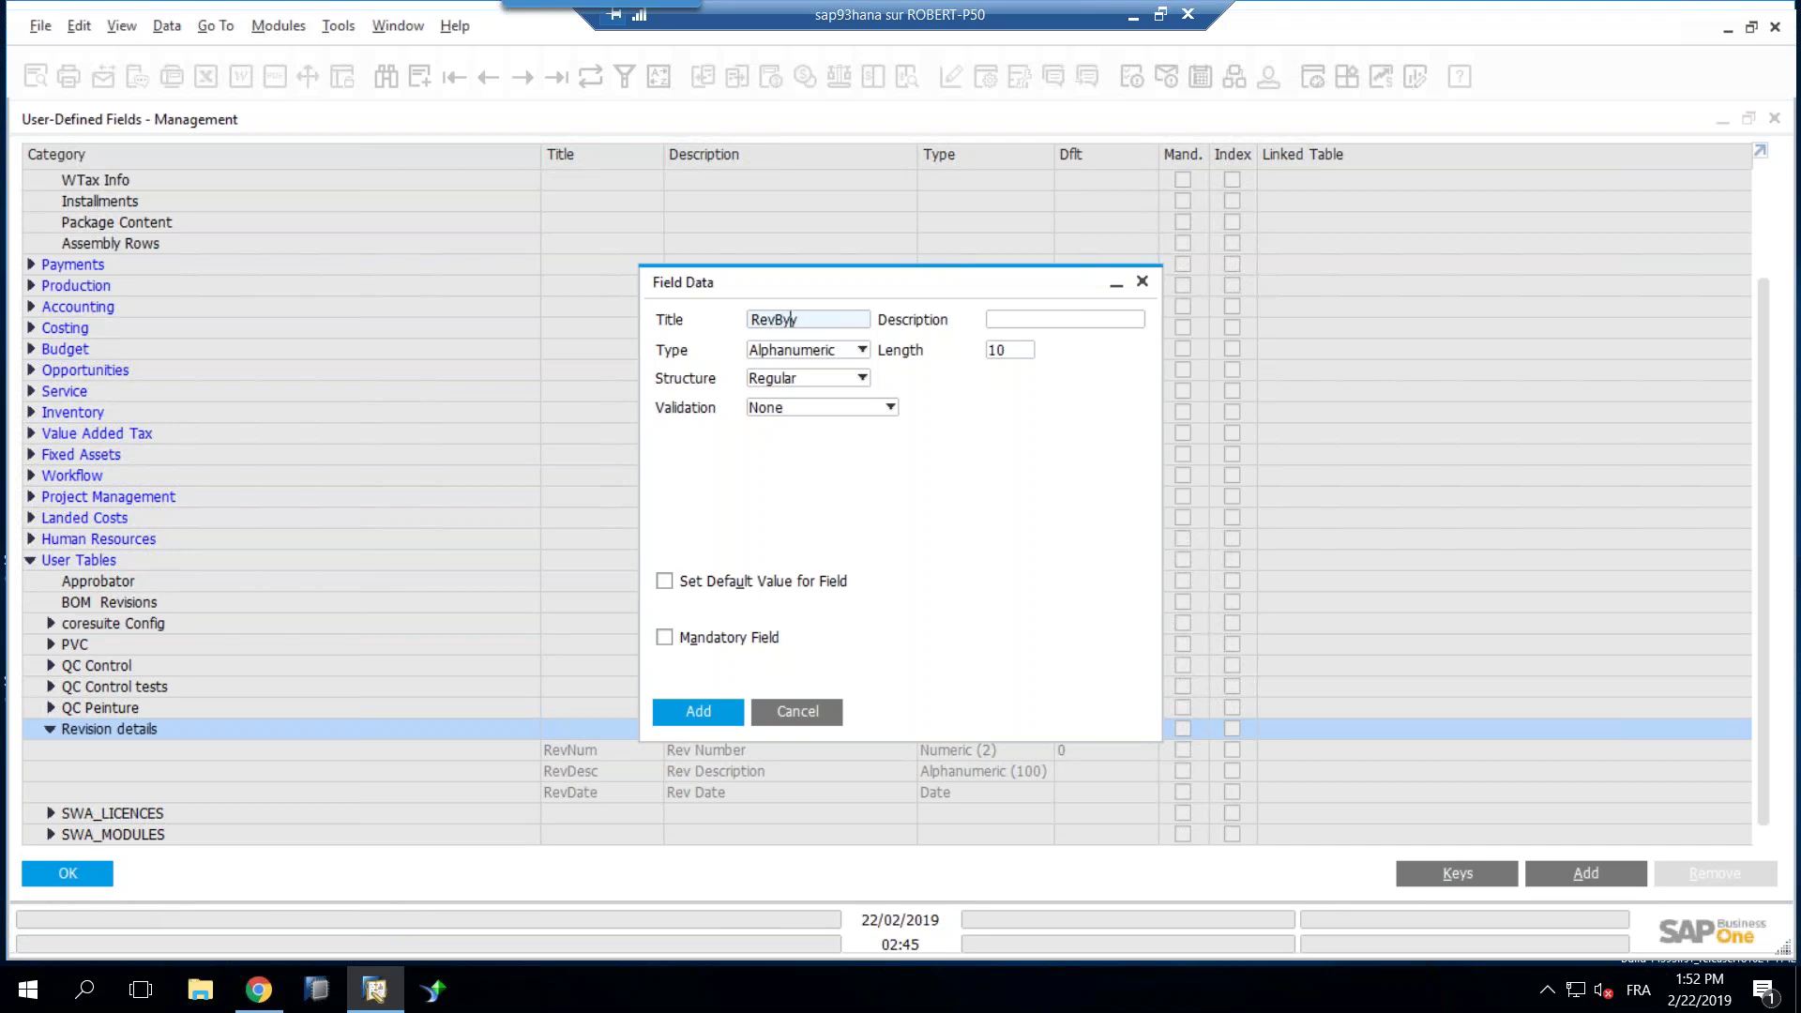
{"action": "left_click", "coordinate": [991, 320]}
{"action": "type", "text": "Rev By"}
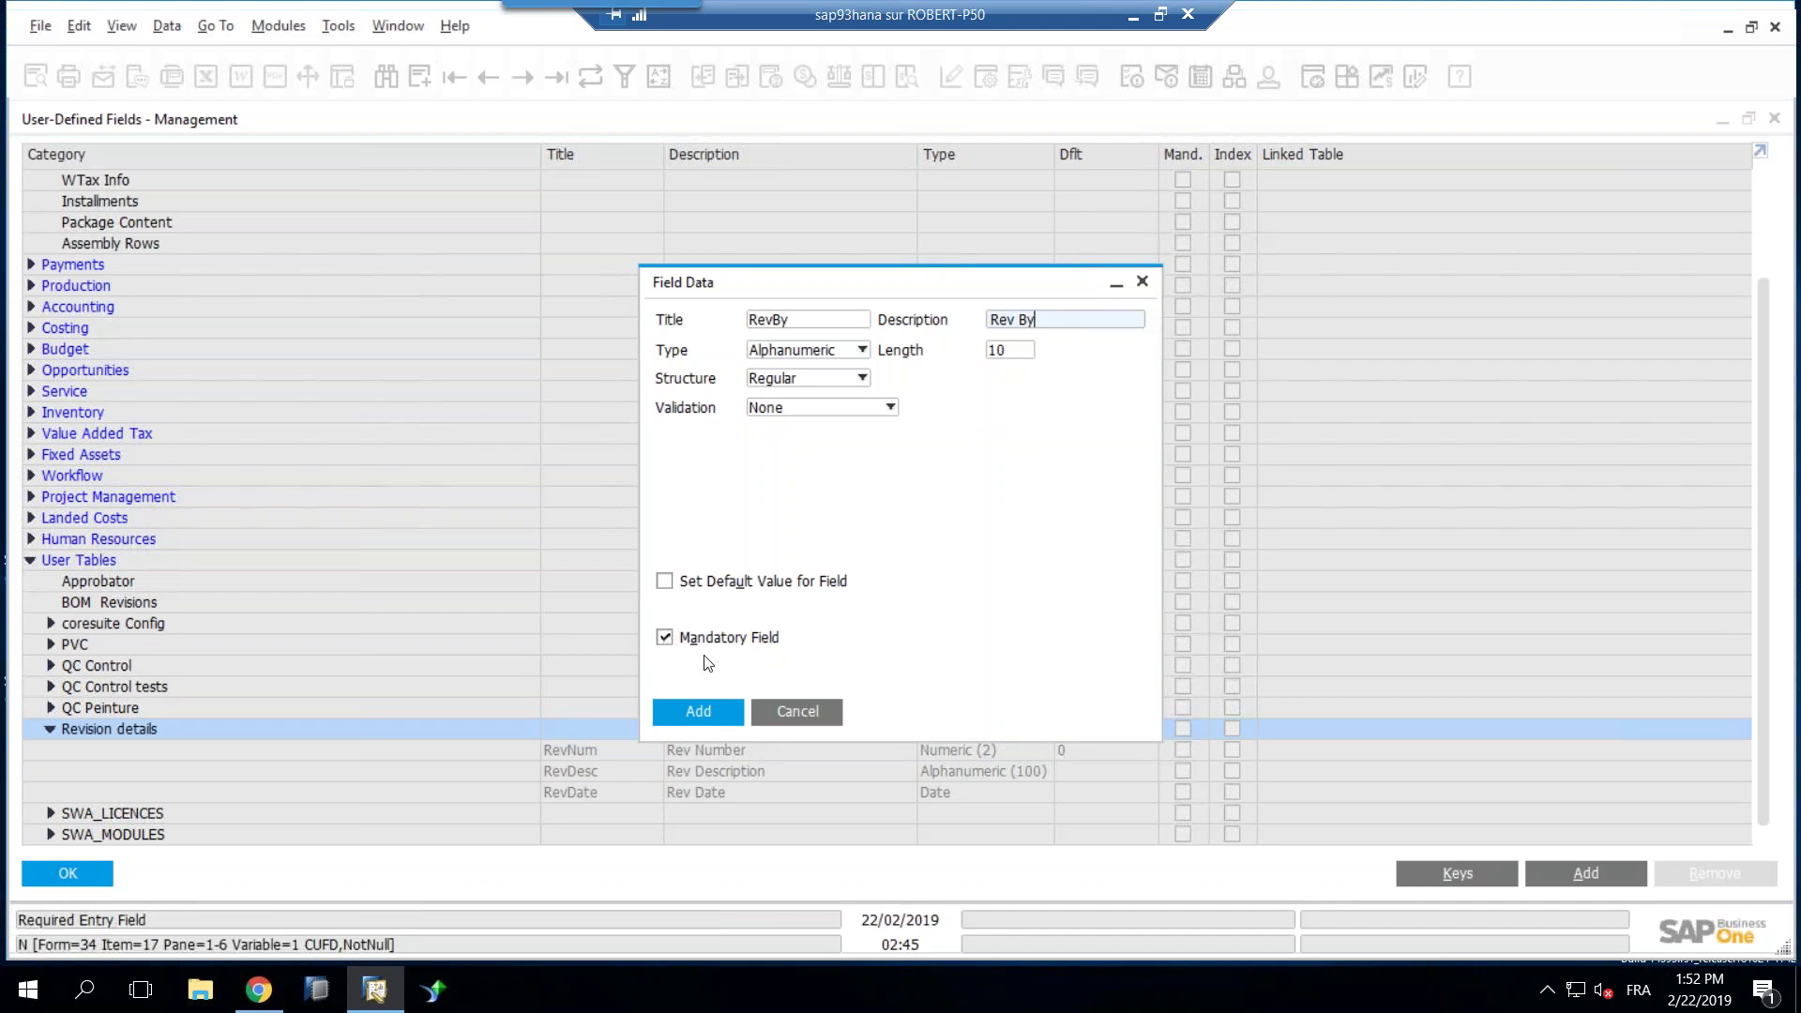
{"action": "left_click", "coordinate": [691, 709]}
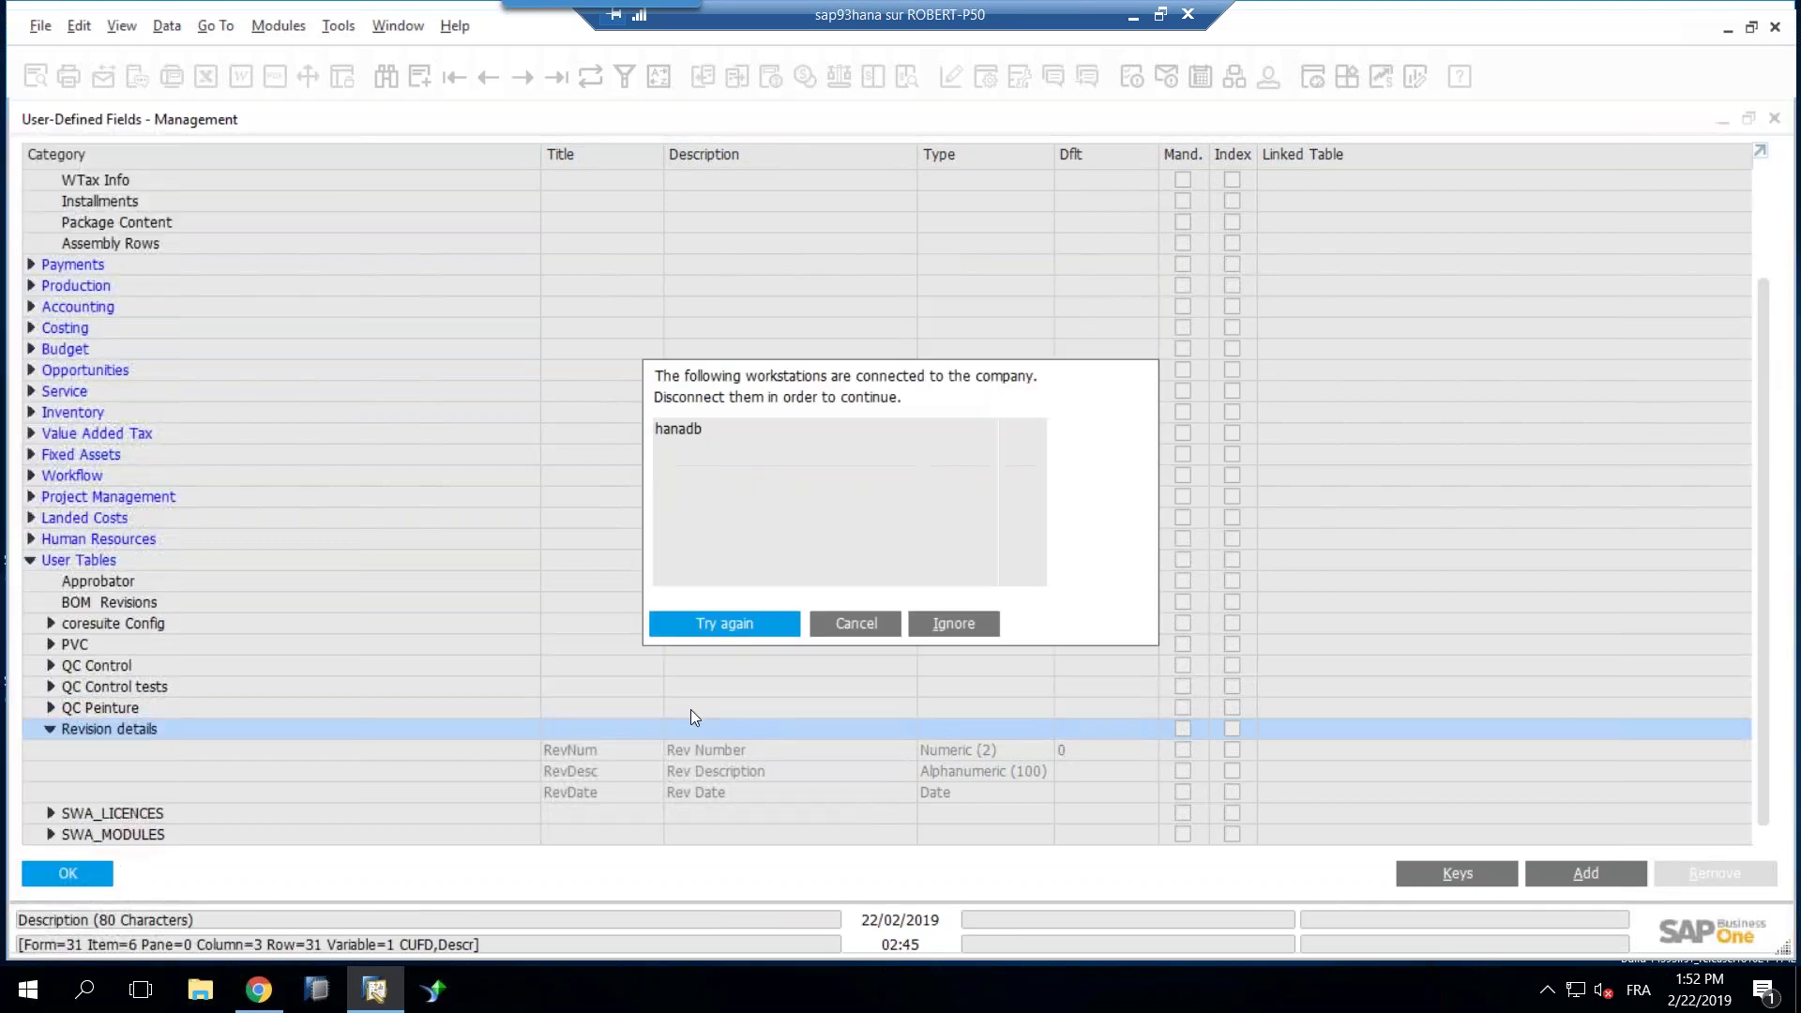
{"action": "key", "text": "Return"}
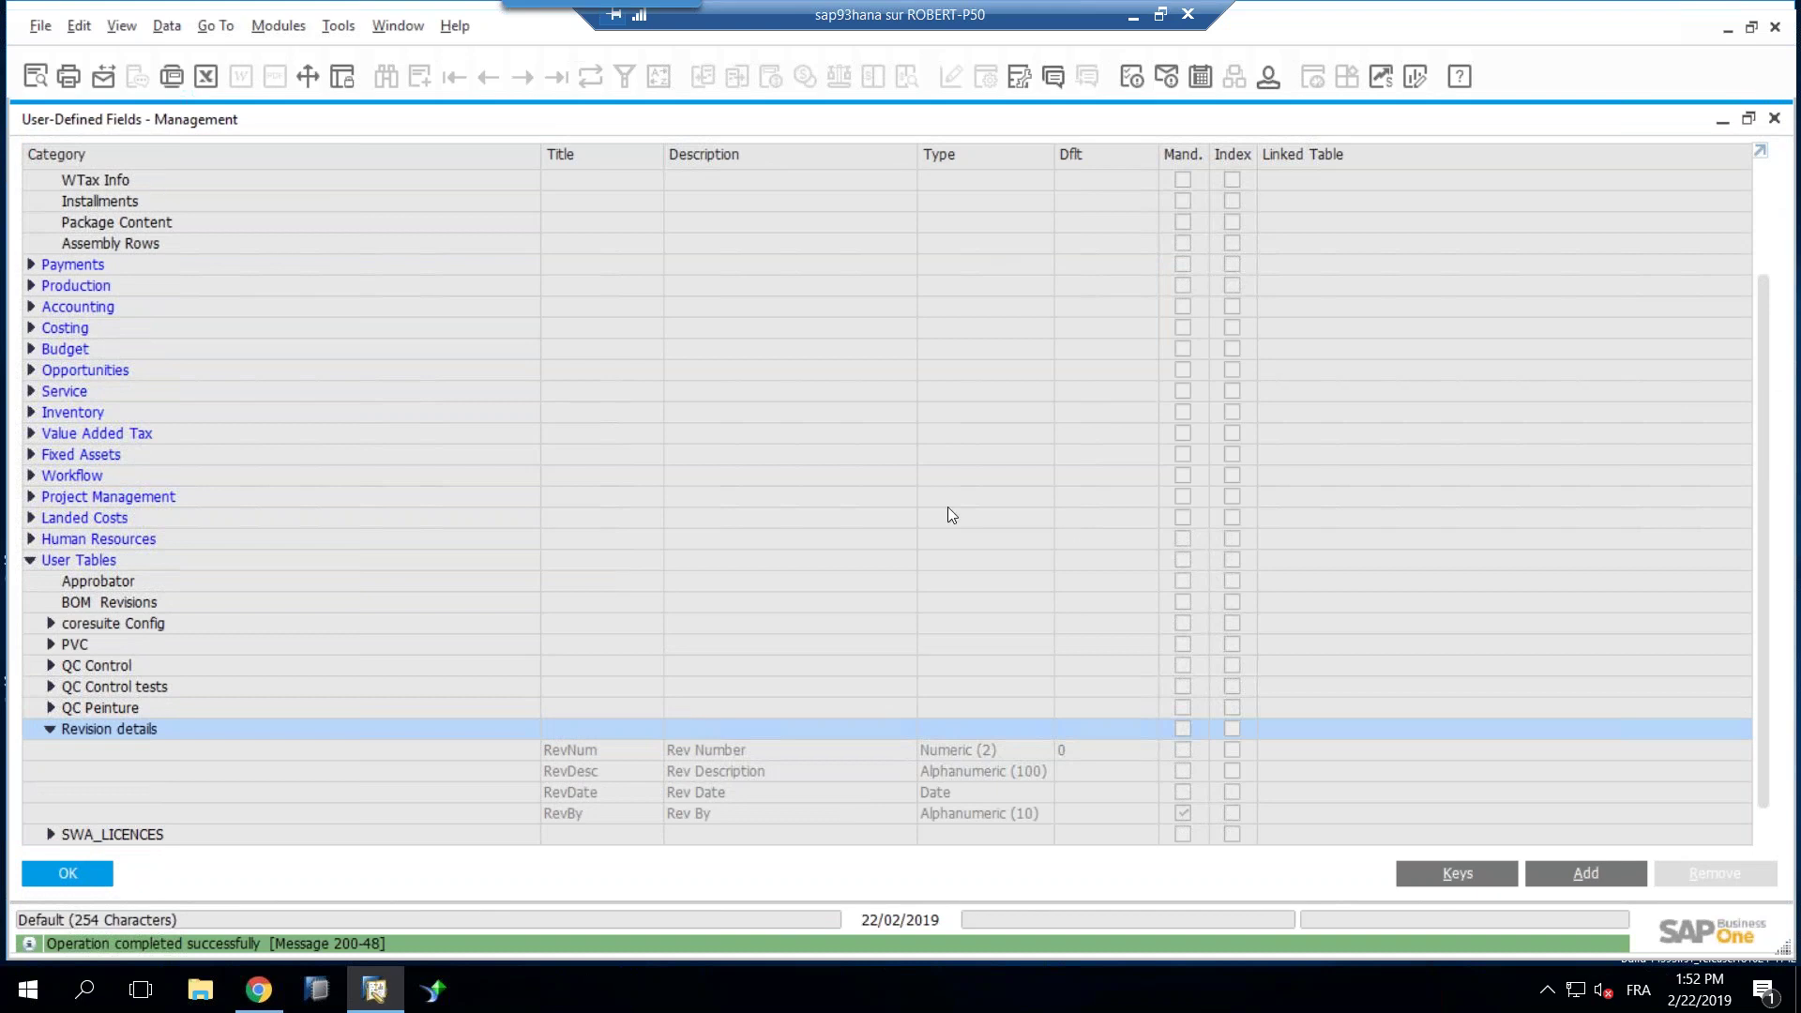
{"action": "left_click", "coordinate": [1569, 873]}
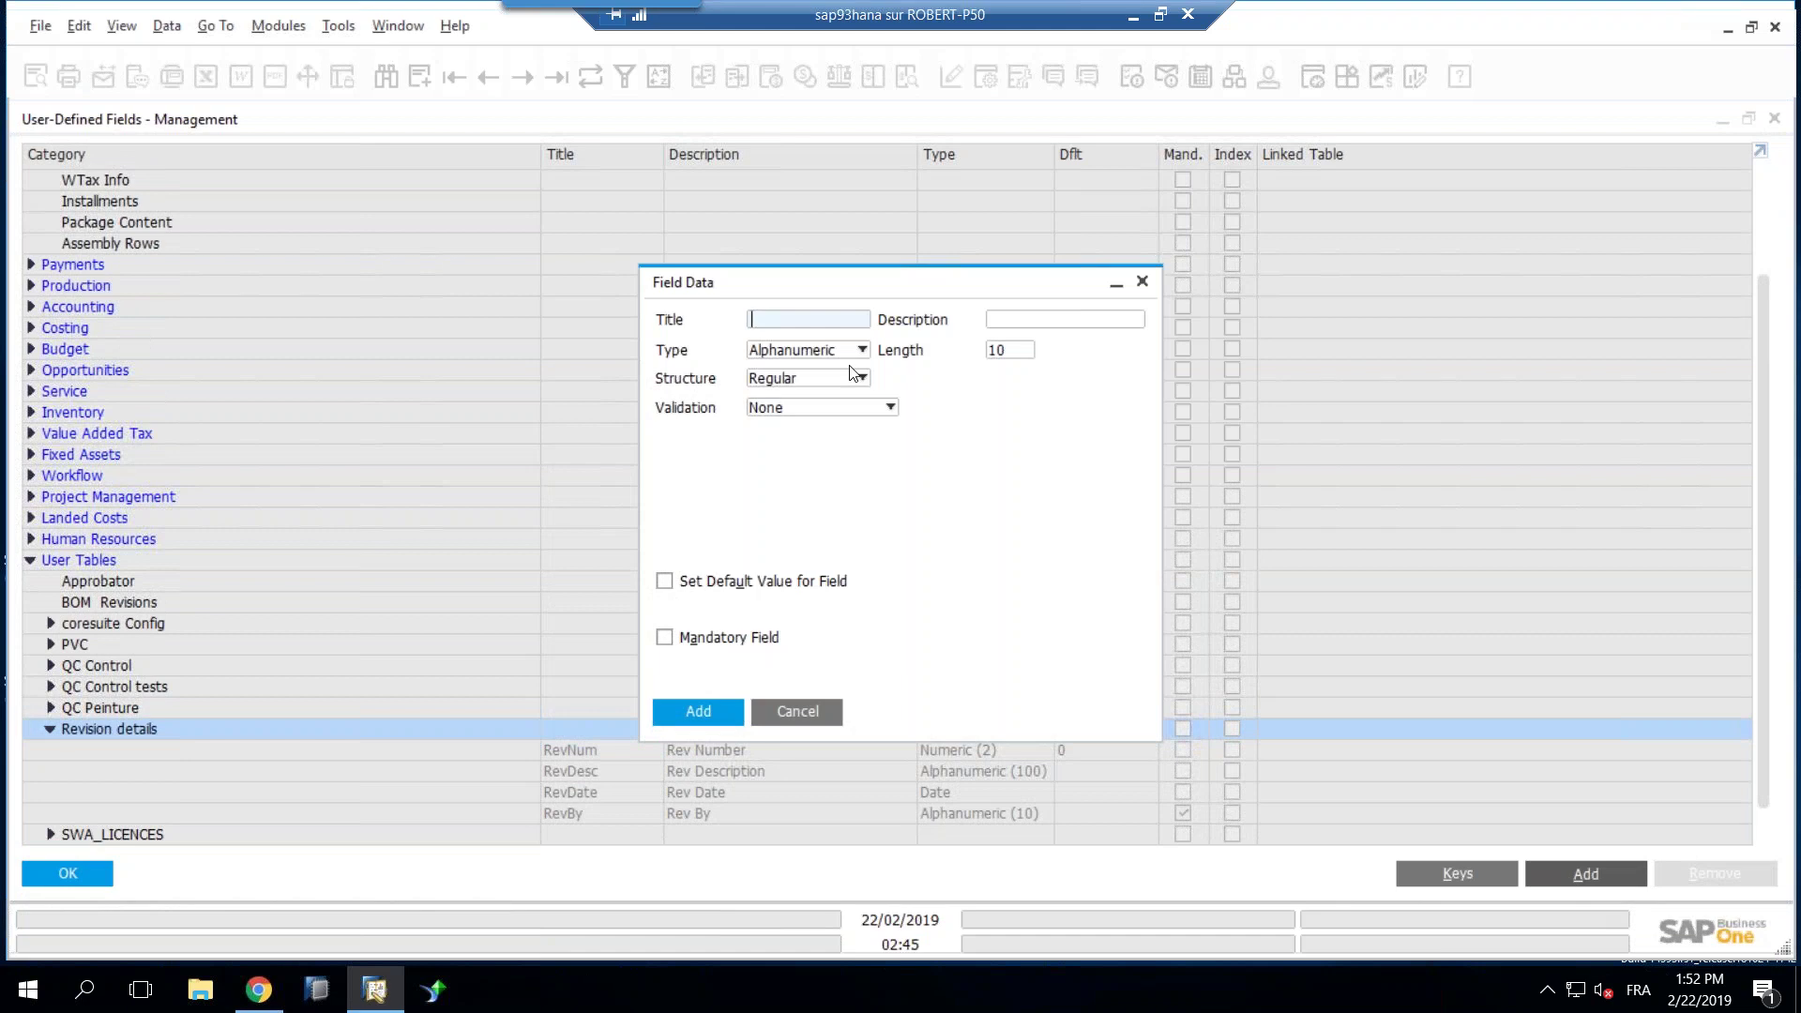
Step: Title the new field Revapproved with description 'Approved ?', limited to valid values
{"action": "type", "text": "Revapproved"}
{"action": "left_click", "coordinate": [1039, 320]}
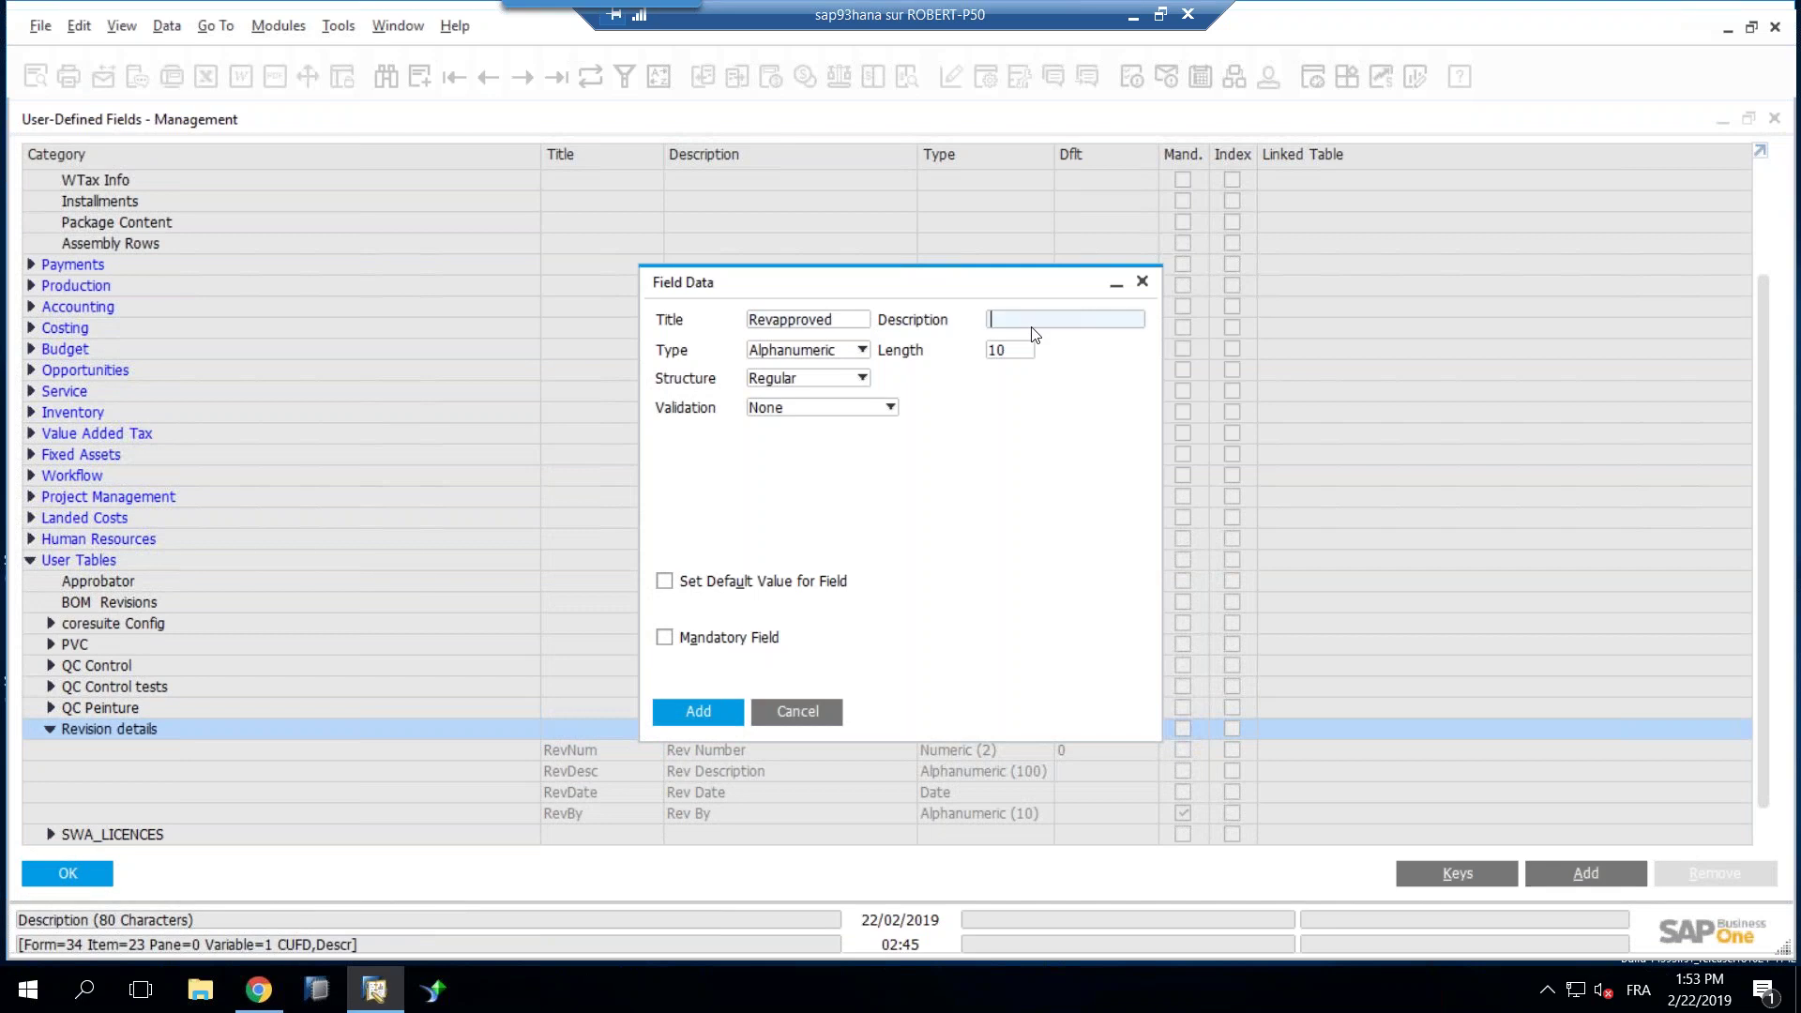
{"action": "type", "text": "Approved ?"}
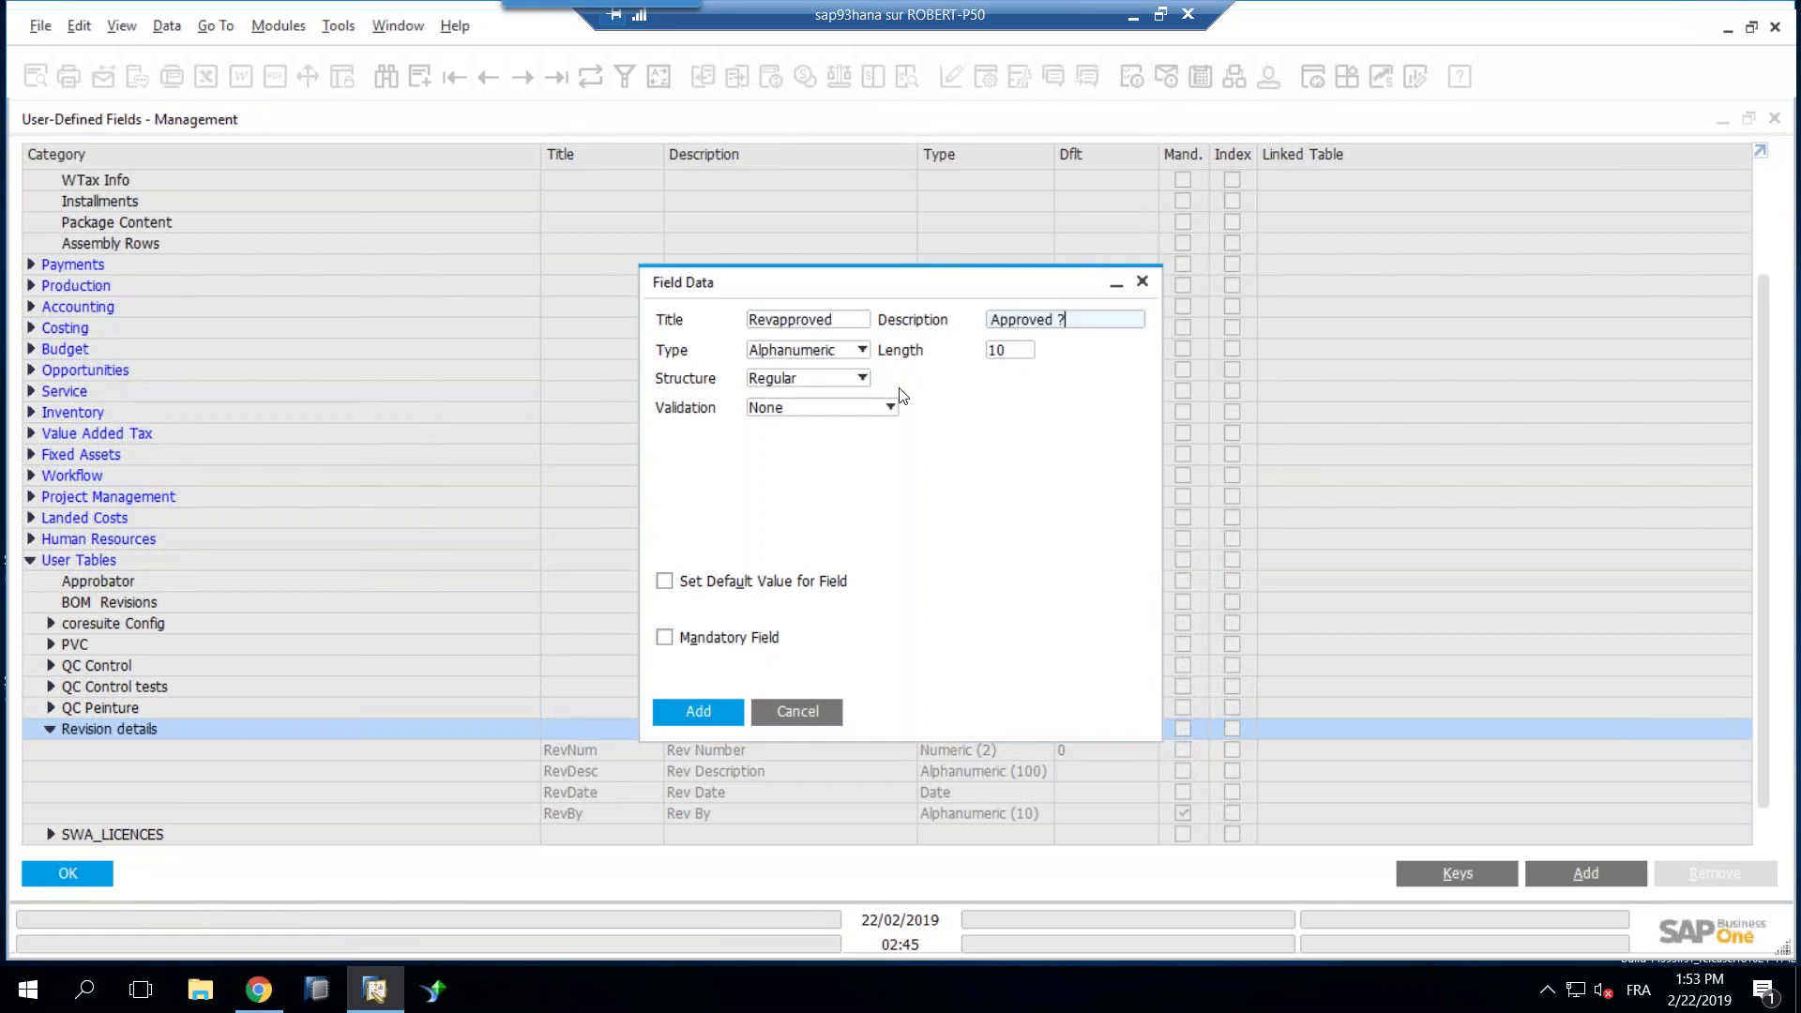
{"action": "left_click", "coordinate": [816, 409]}
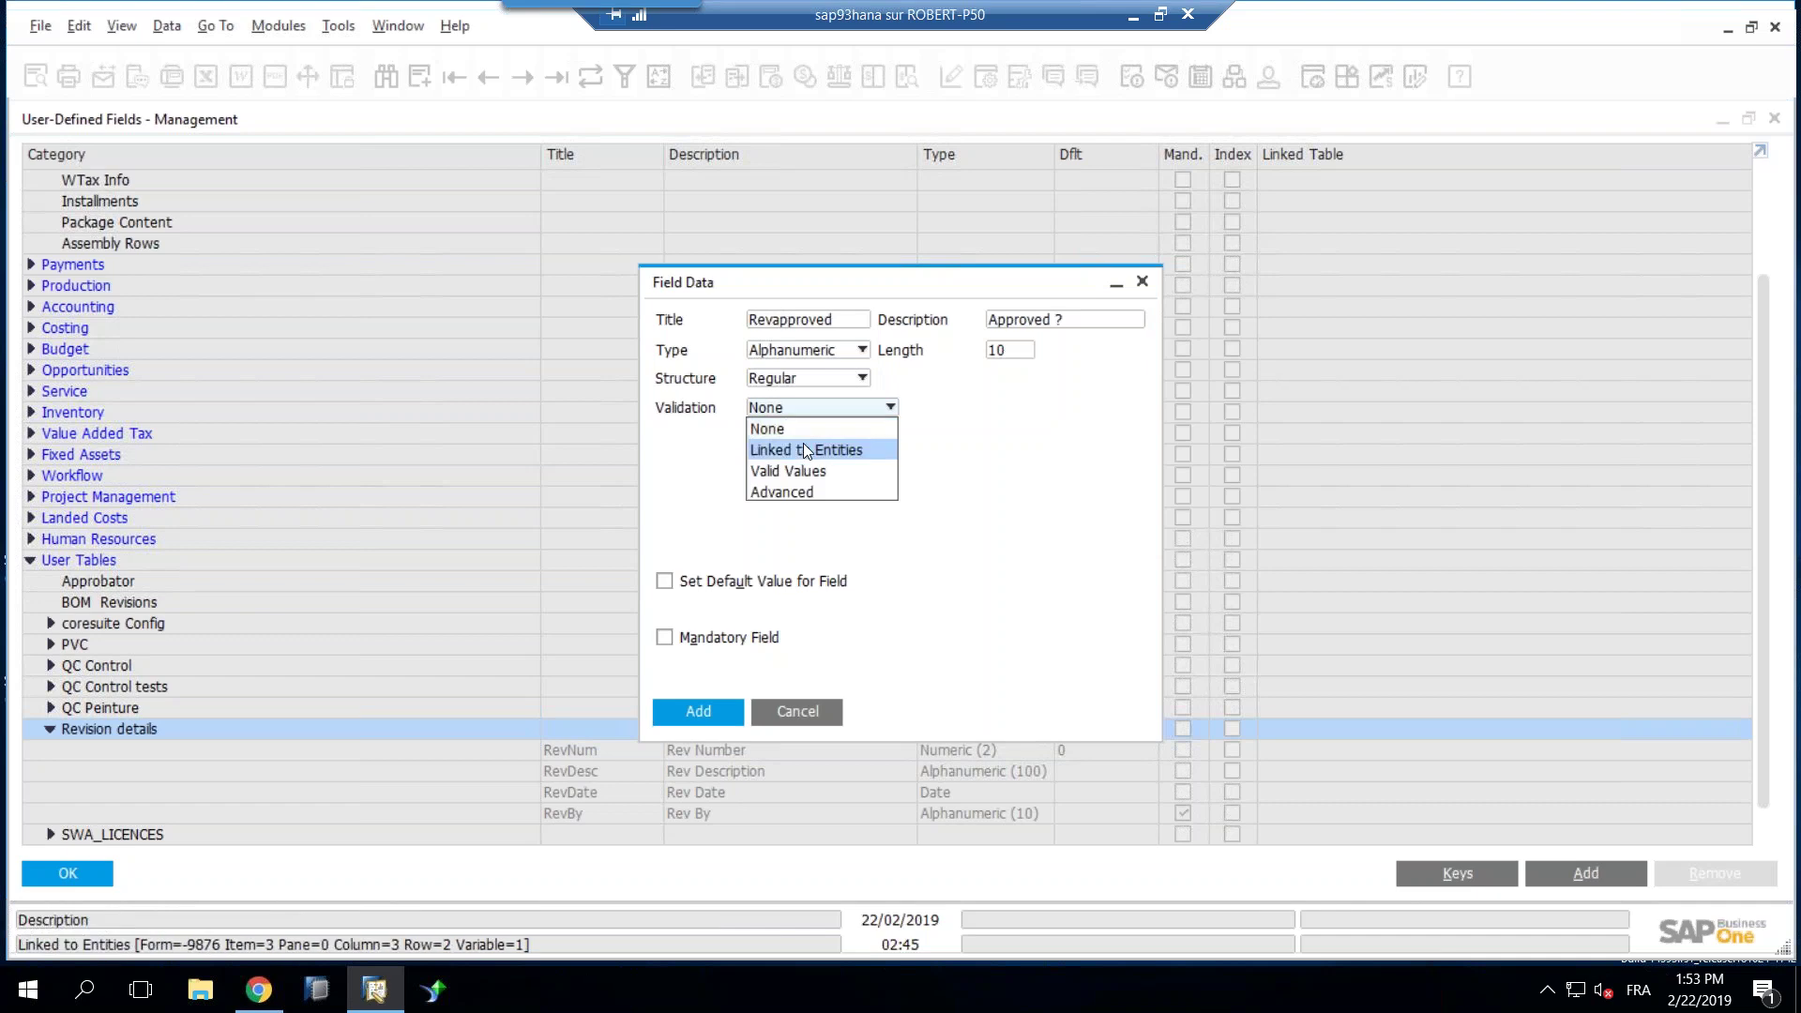
{"action": "left_click", "coordinate": [788, 471]}
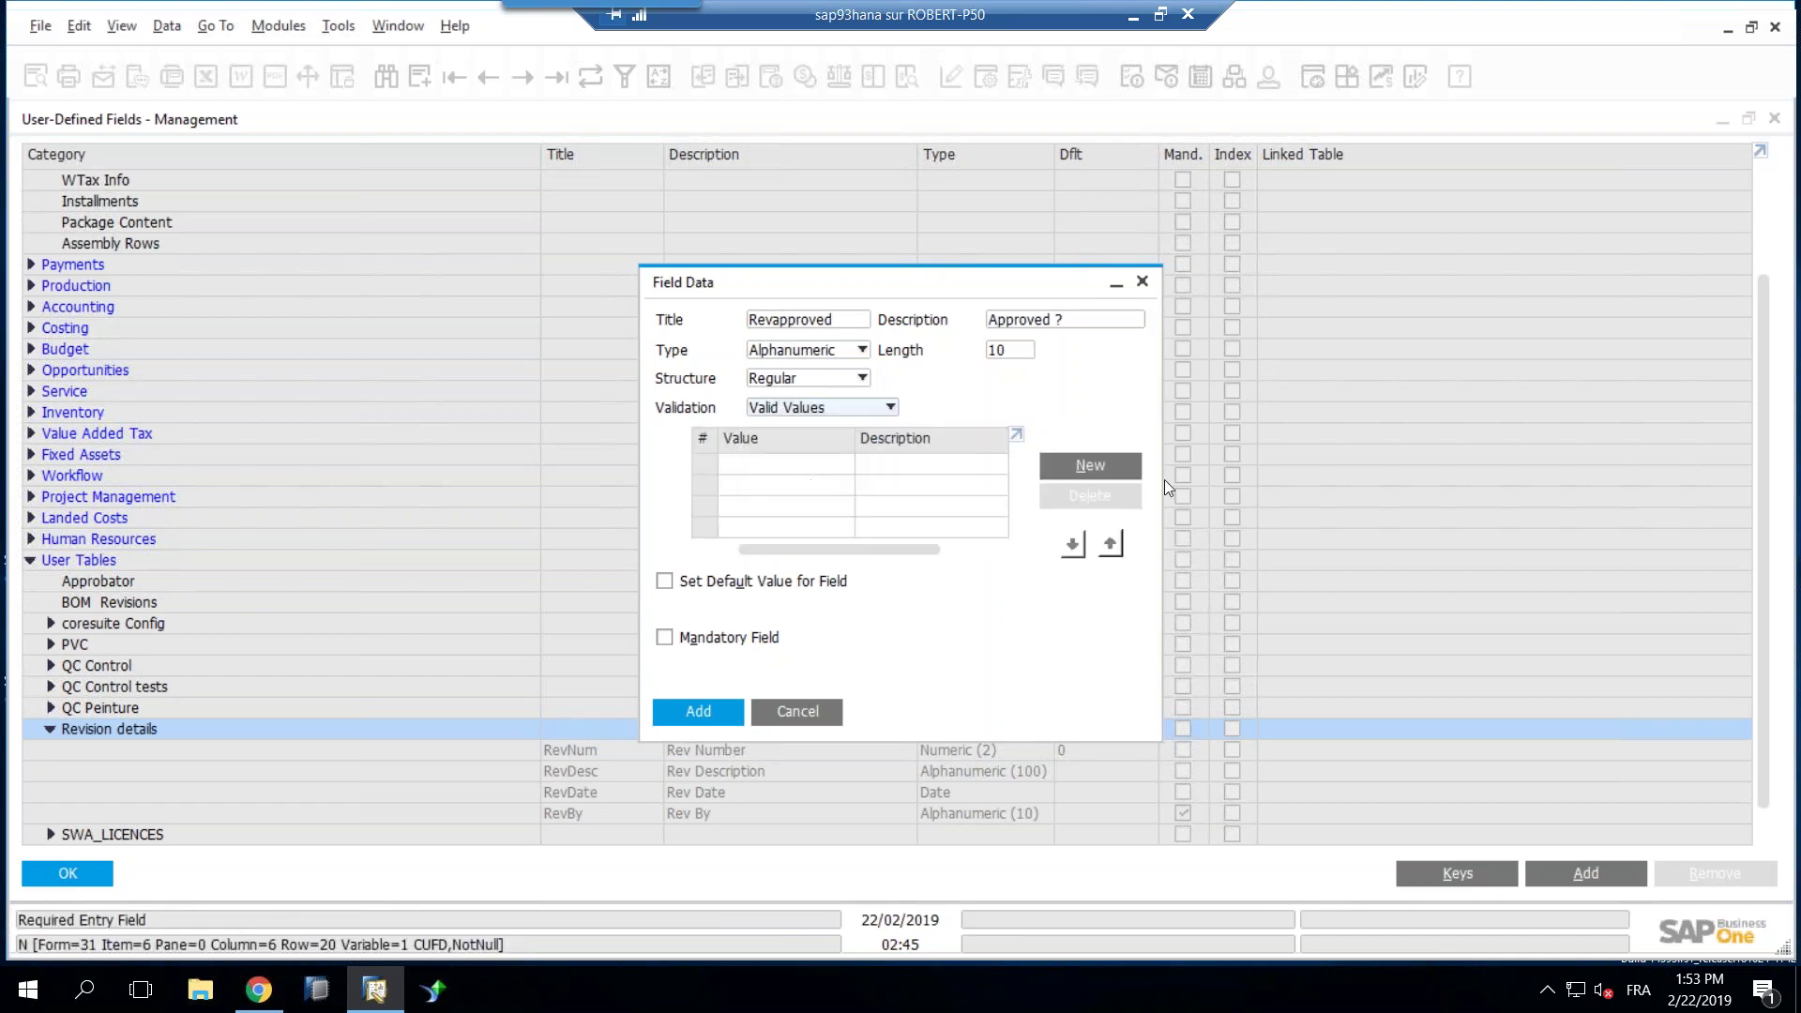
Step: Enter valid values Yes and No, then save the field despite other workstations
{"action": "left_click", "coordinate": [1101, 469]}
{"action": "type", "text": "Yes"}
{"action": "key", "text": "Tab"}
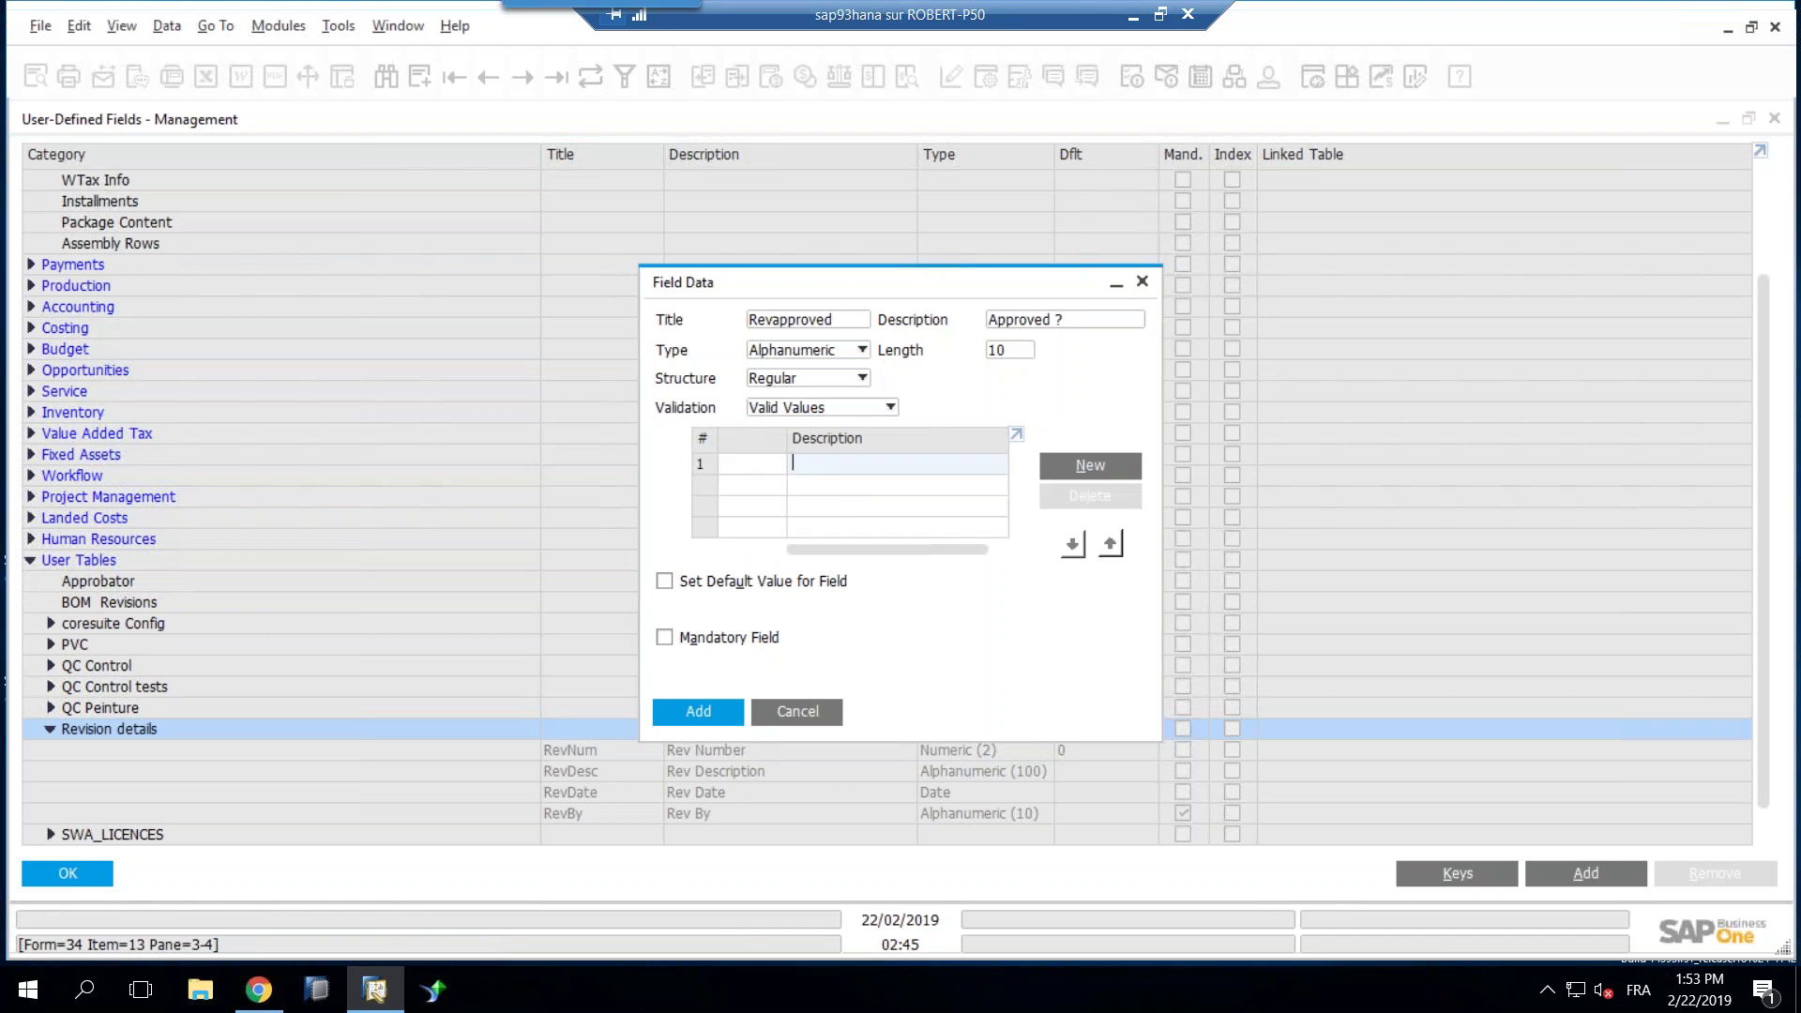
{"action": "type", "text": "Yes"}
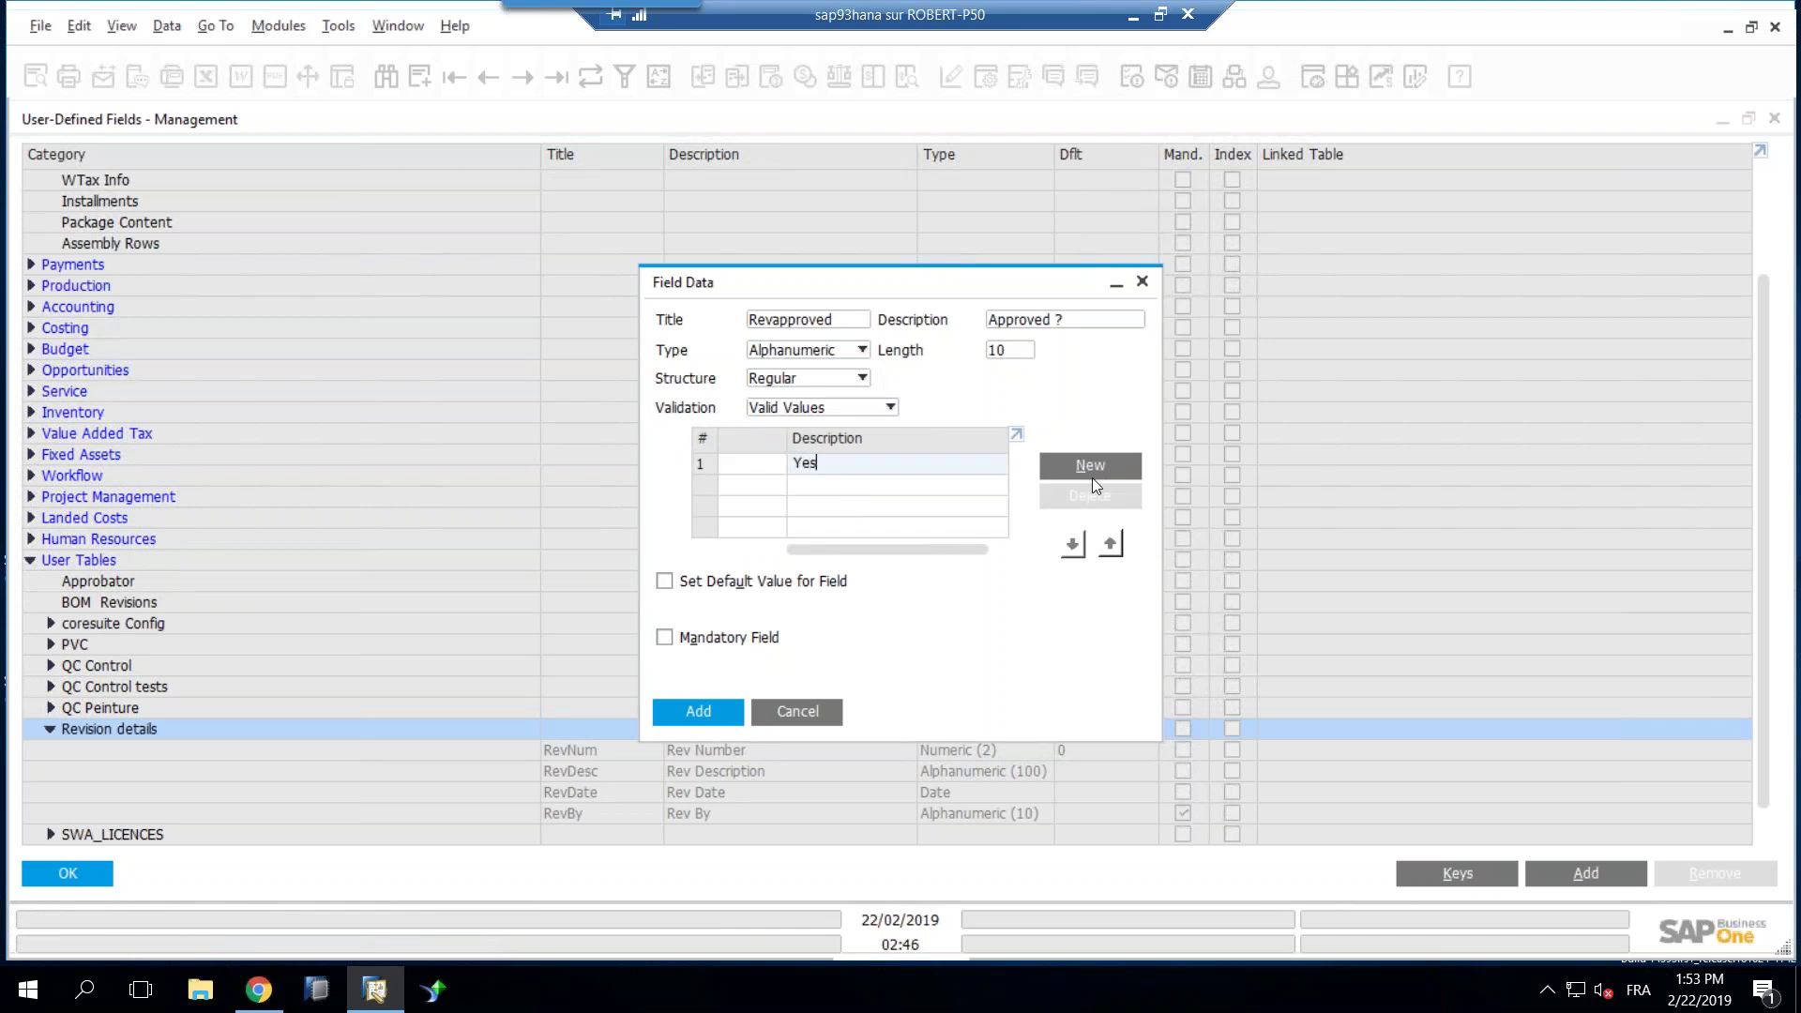
{"action": "left_click", "coordinate": [1092, 475]}
{"action": "type", "text": "No"}
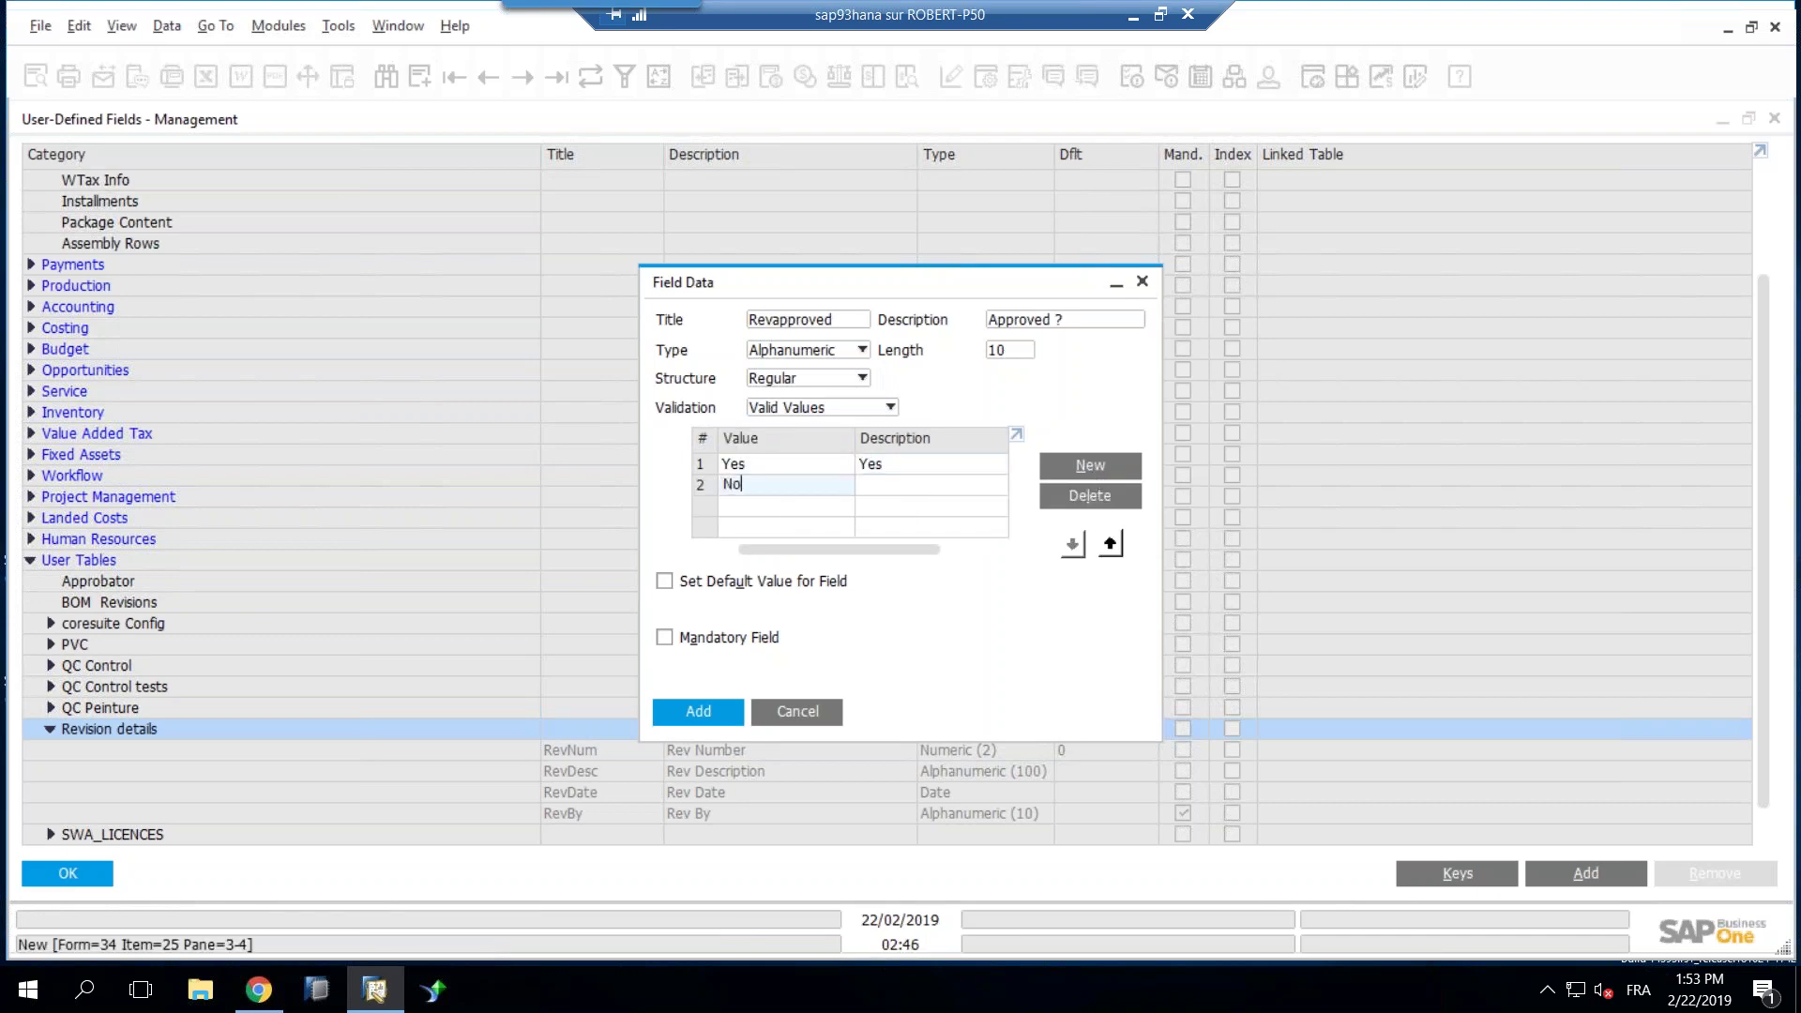
{"action": "key", "text": "Tab"}
{"action": "type", "text": "NO"}
{"action": "key", "text": "BackSpace"}
{"action": "type", "text": "o"}
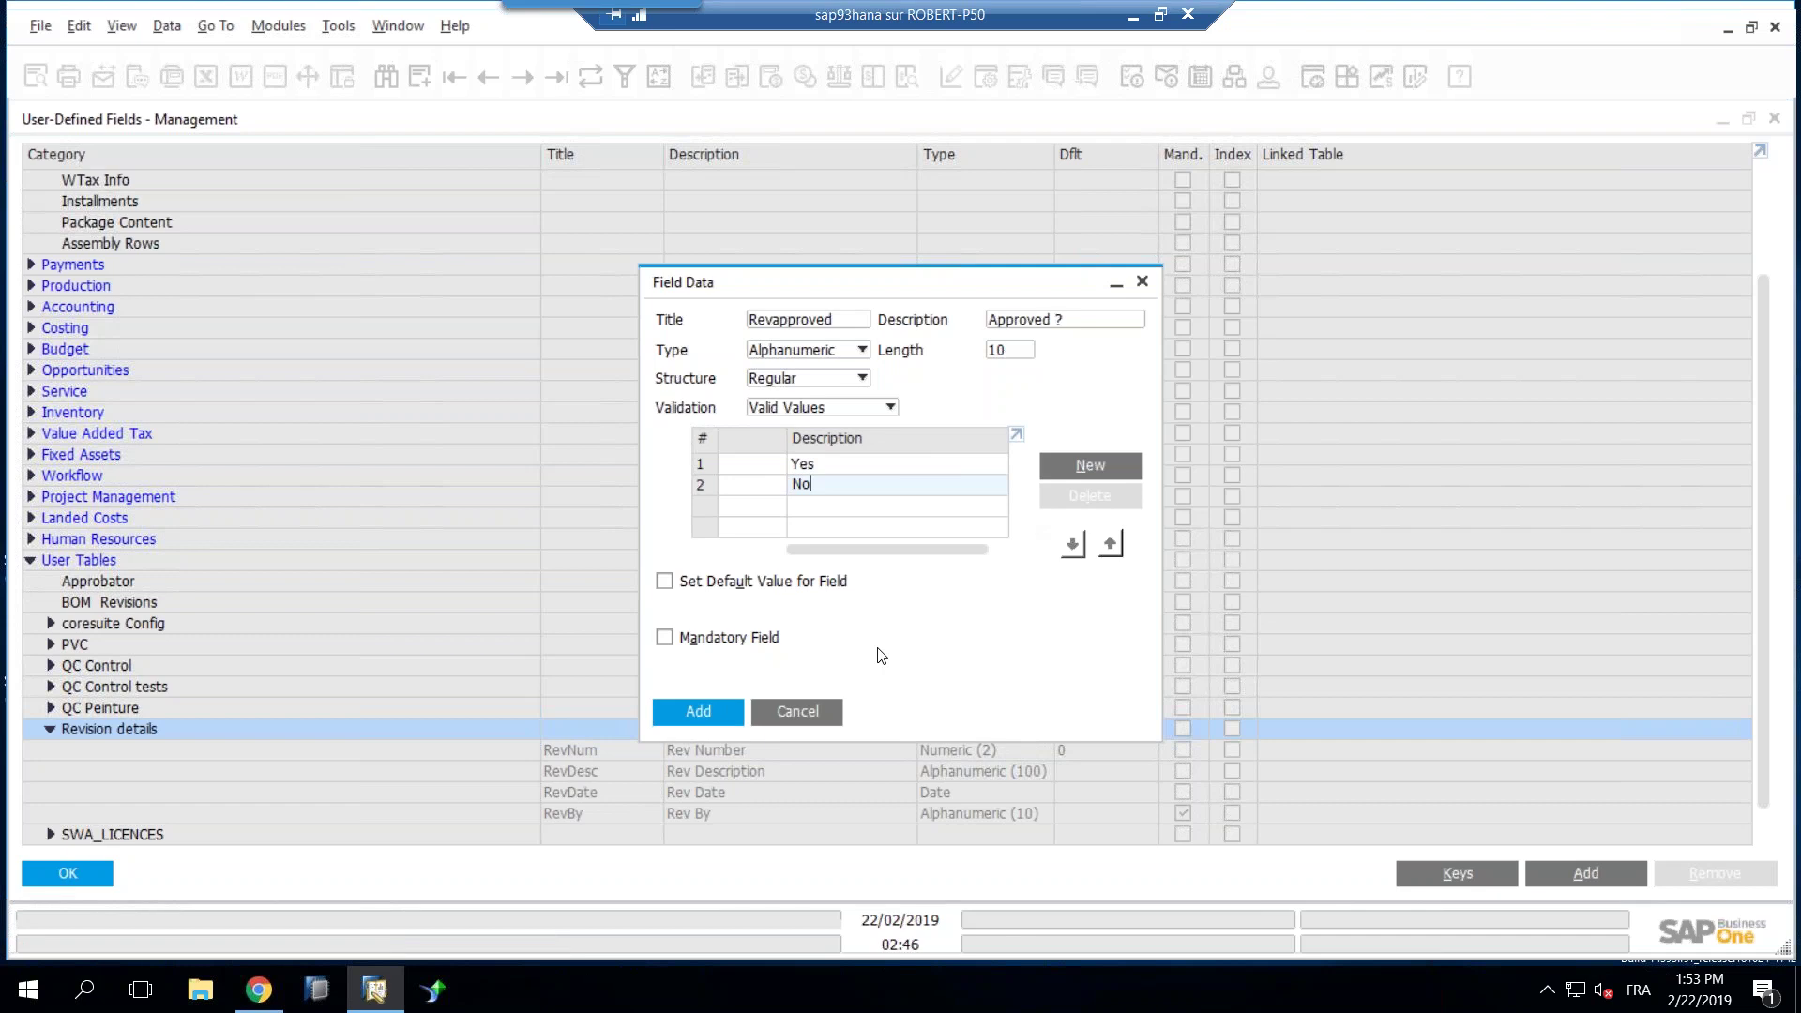
{"action": "left_click_drag", "start_coordinate": [888, 554], "coordinate": [953, 544]}
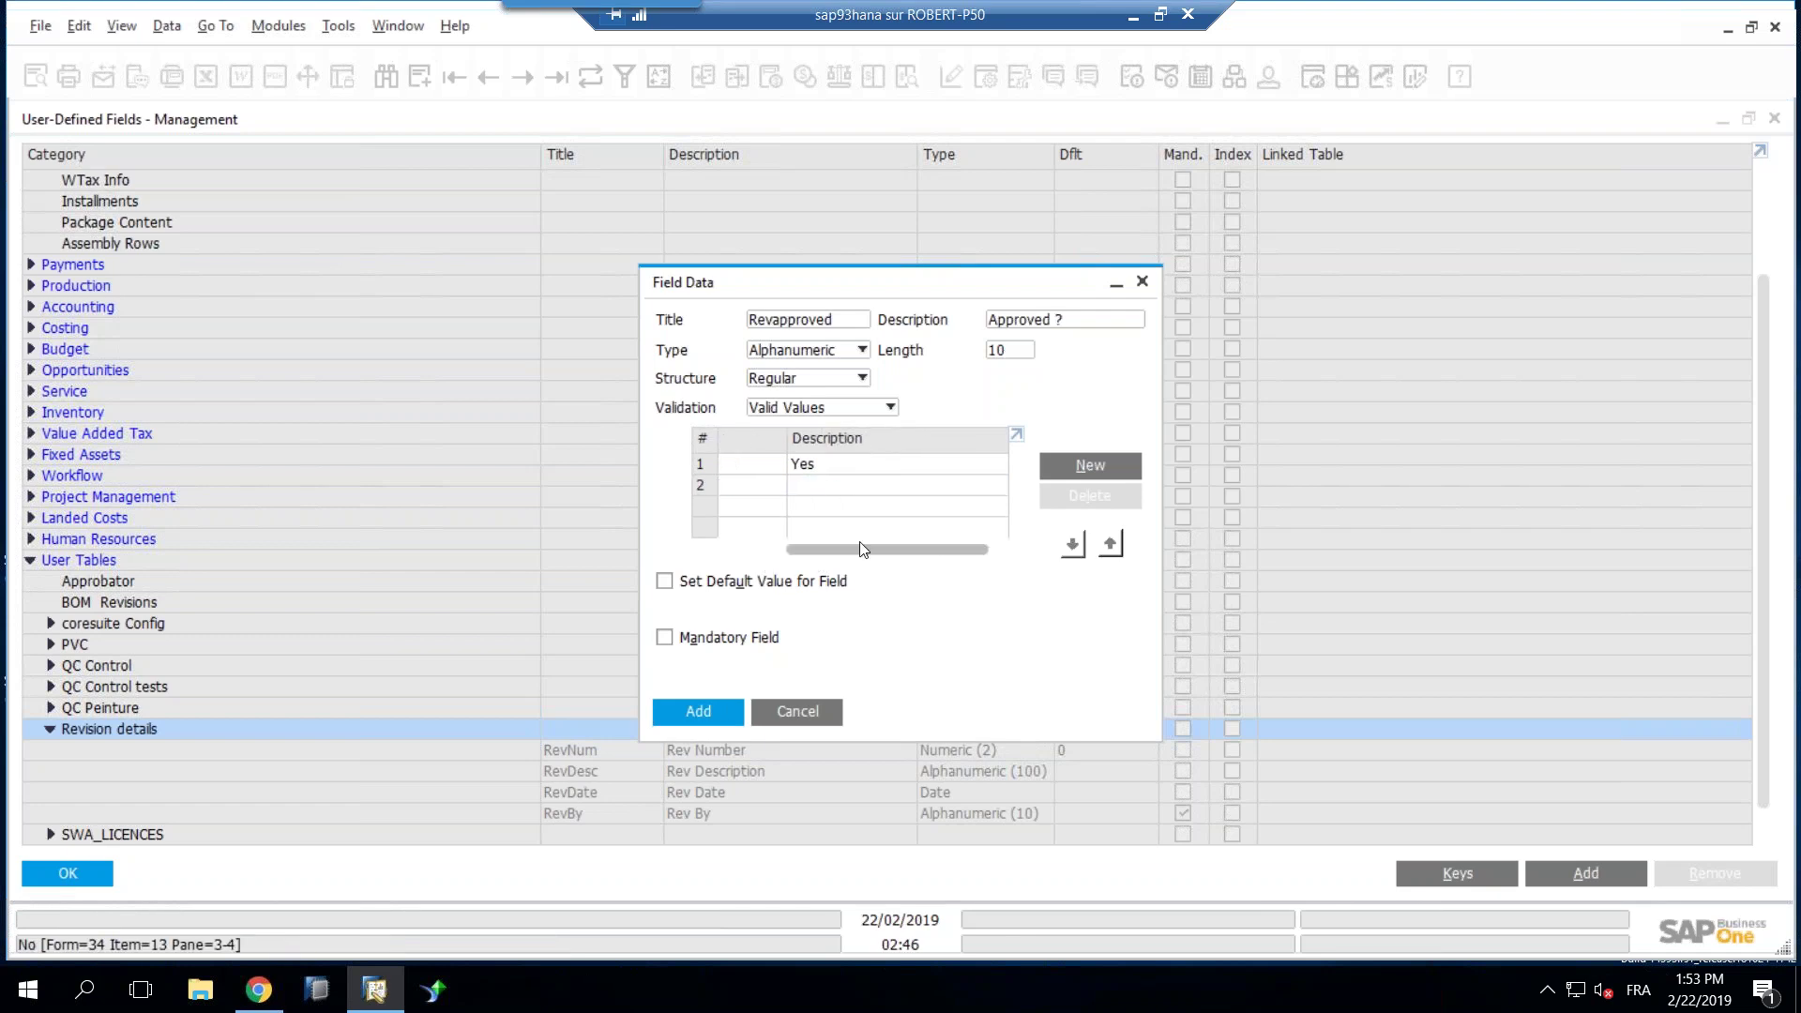
{"action": "type", "text": "No"}
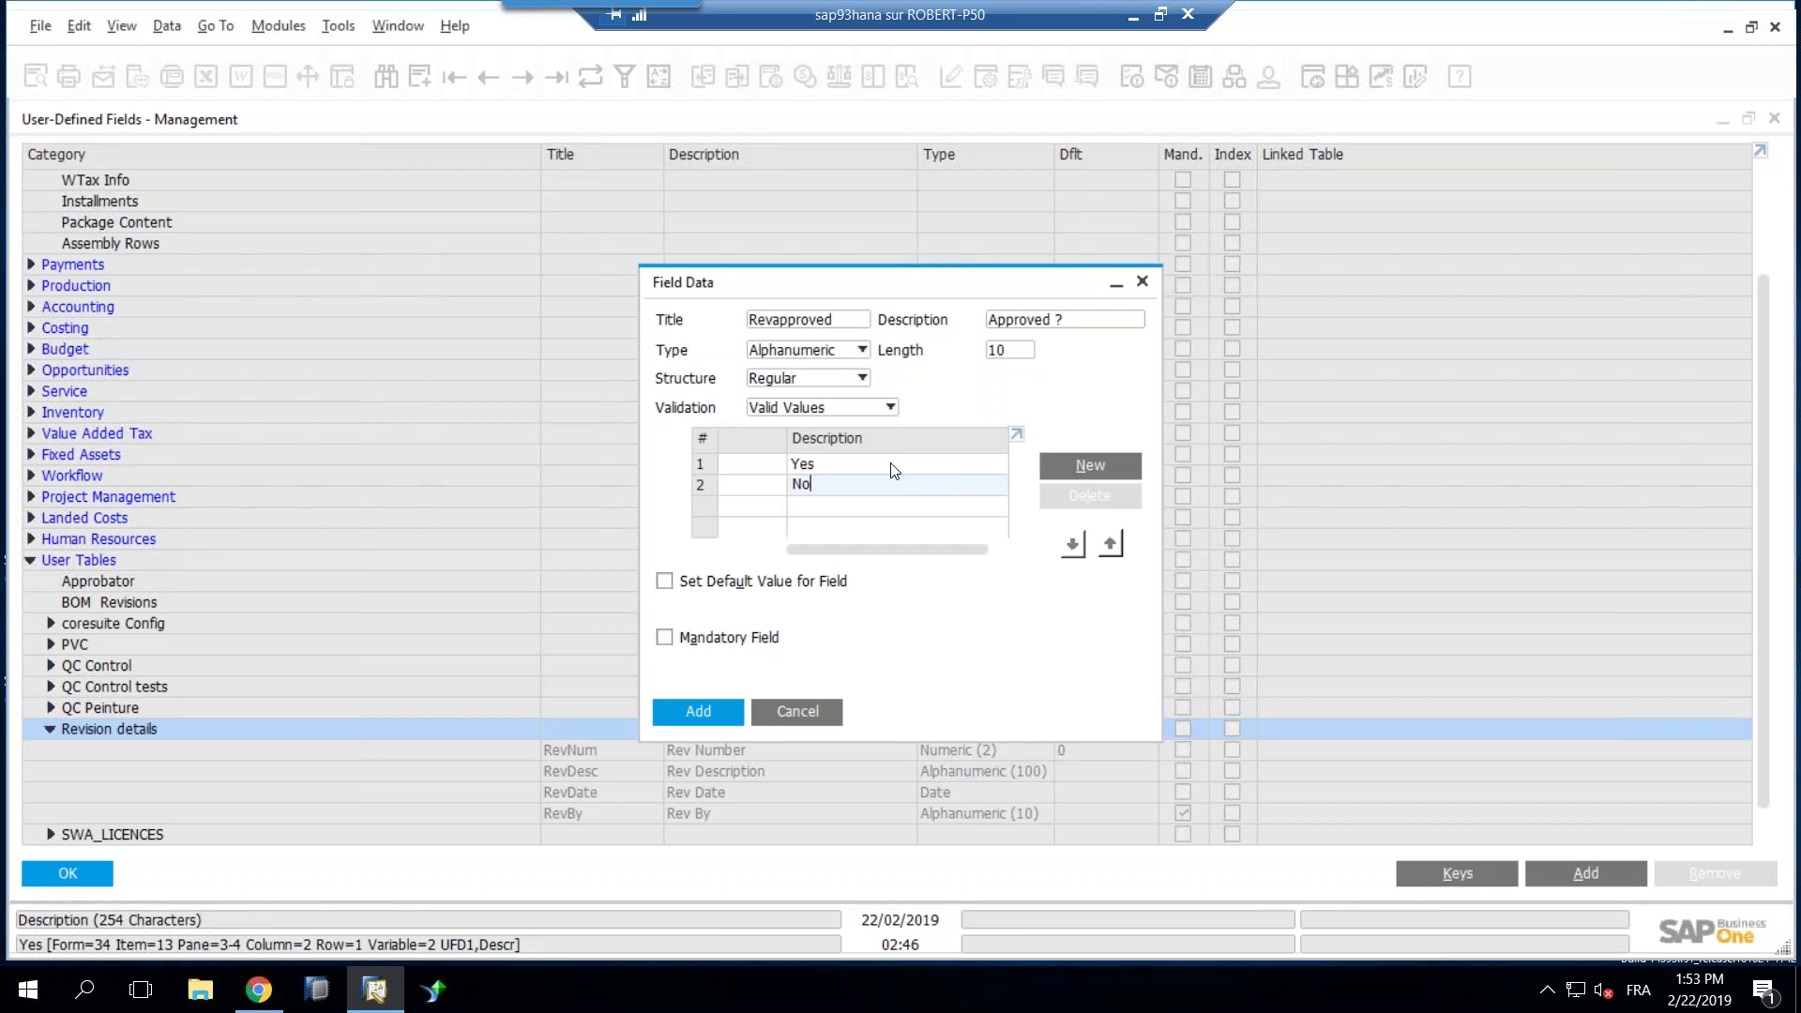
{"action": "left_click_drag", "start_coordinate": [917, 550], "coordinate": [816, 562]}
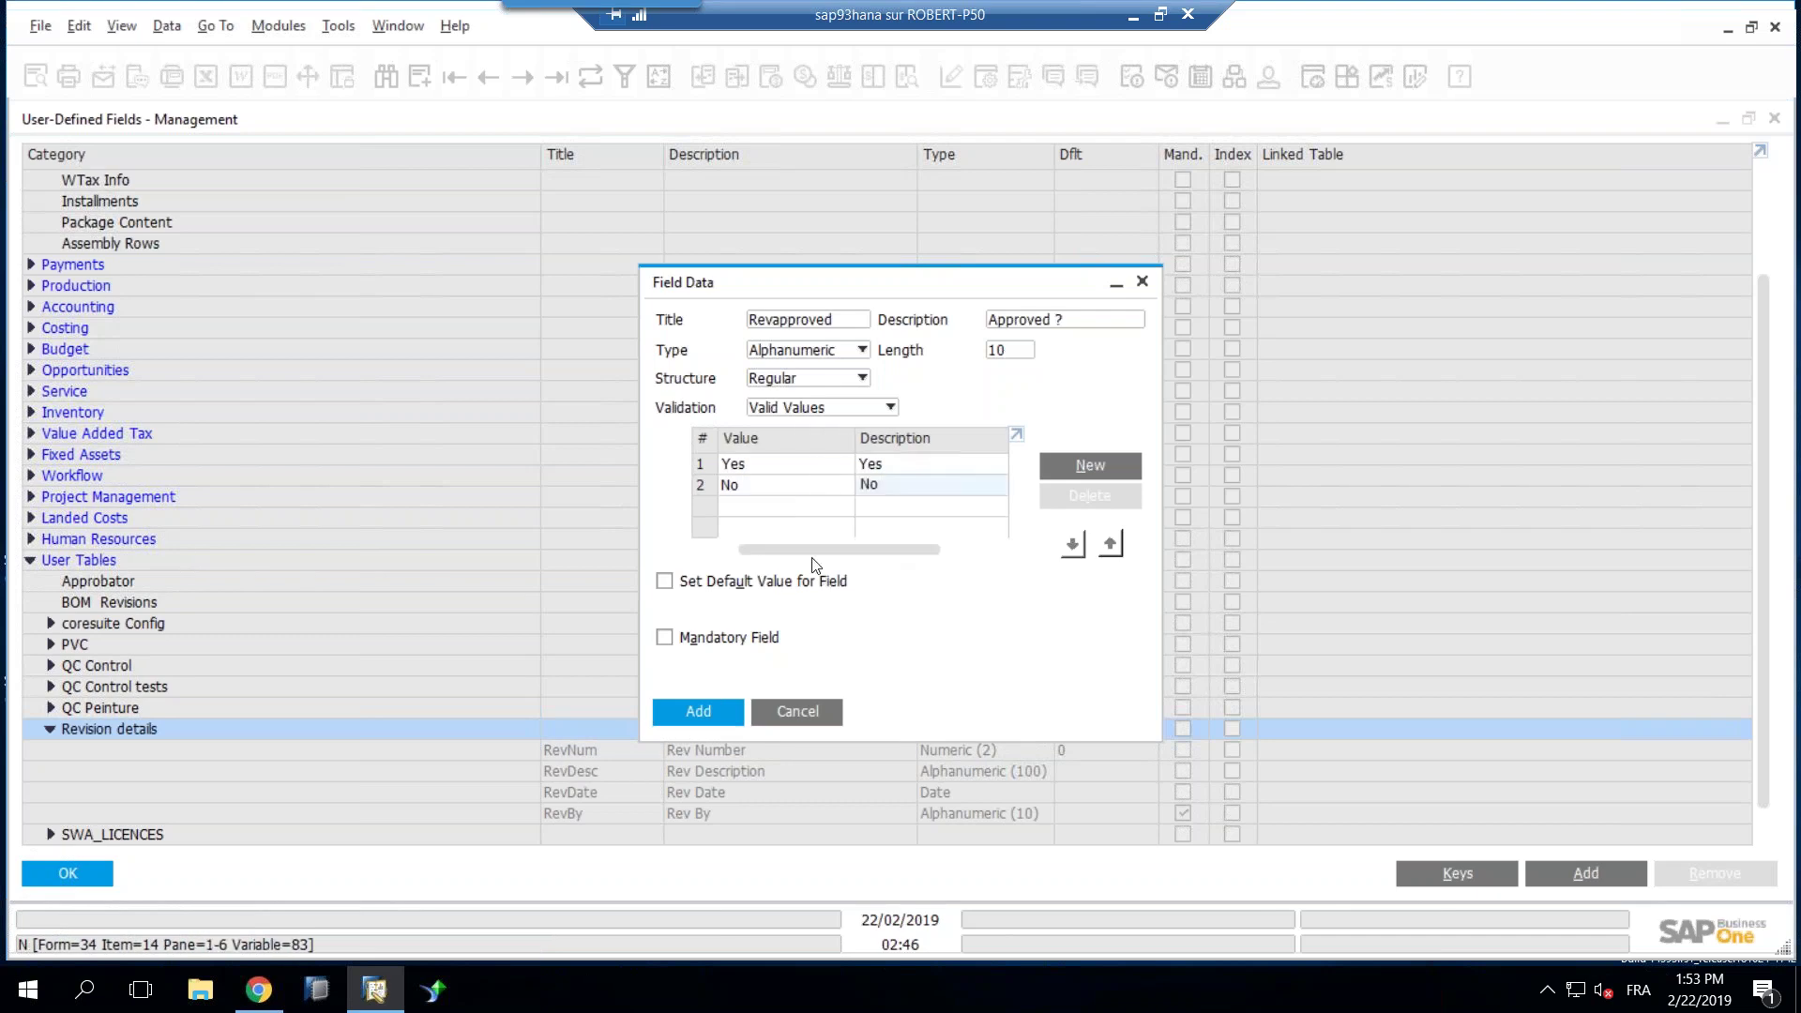
{"action": "left_click", "coordinate": [700, 709]}
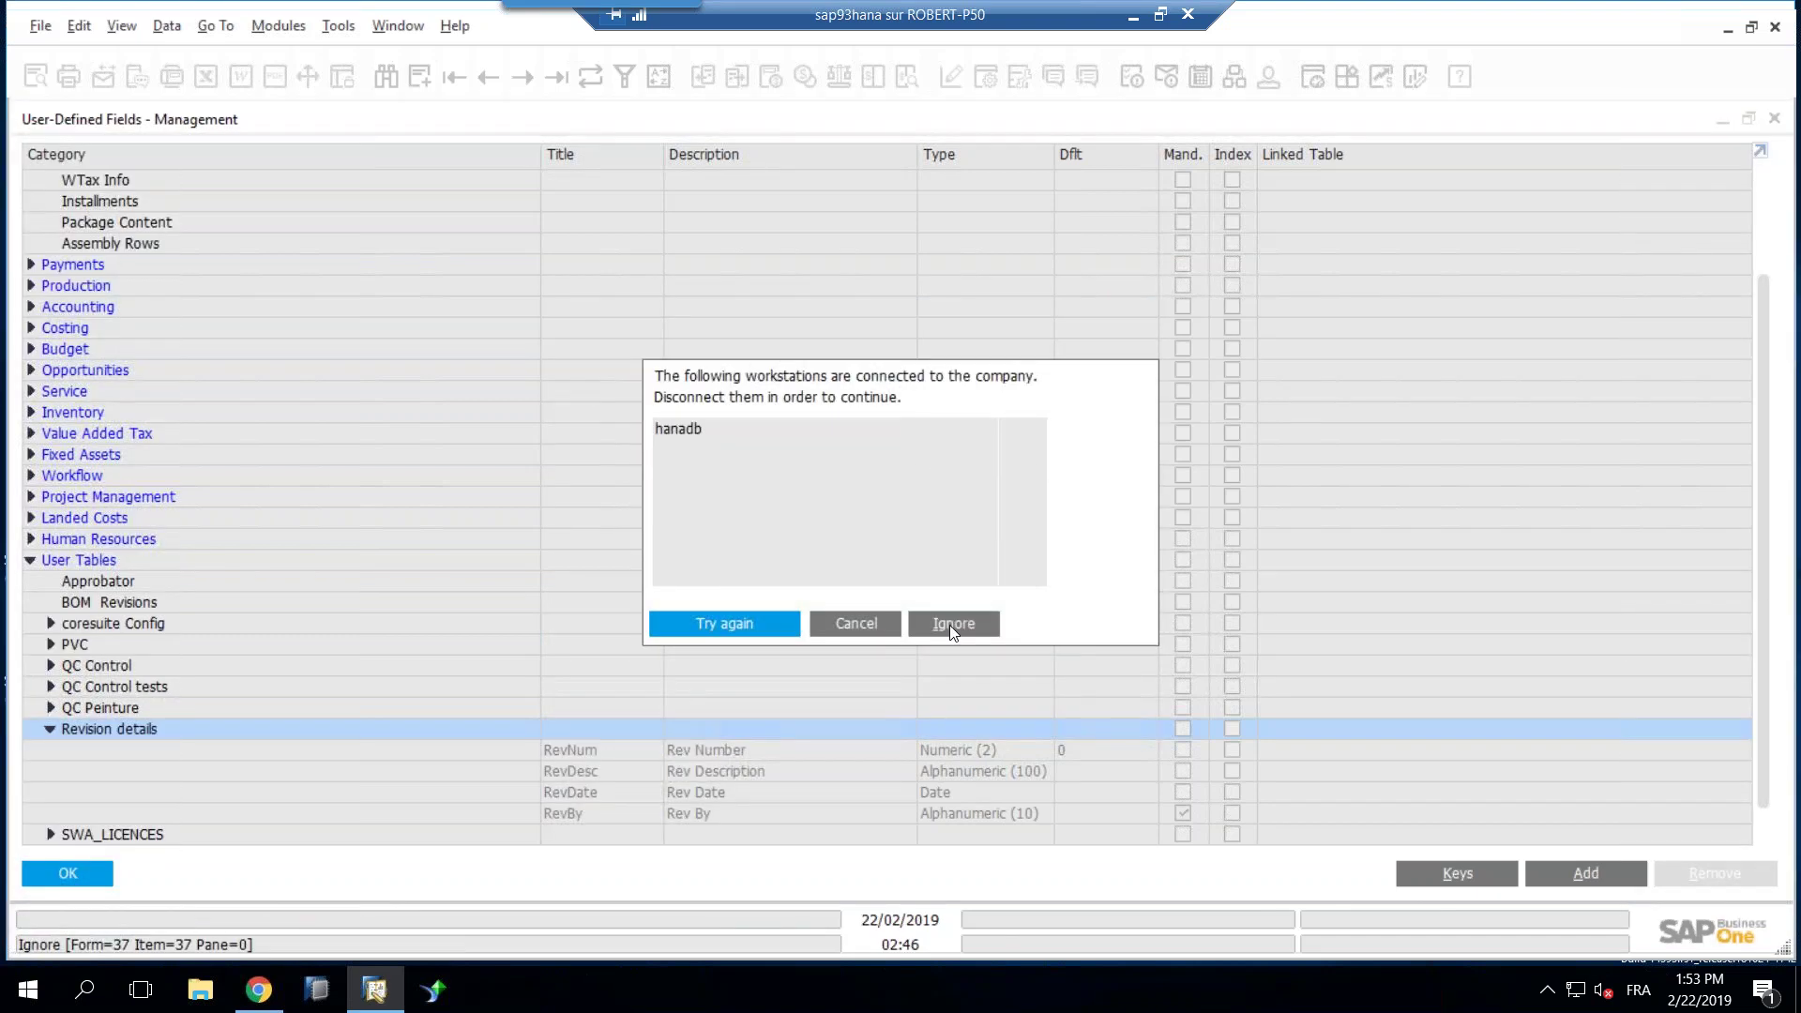
{"action": "left_click", "coordinate": [949, 625]}
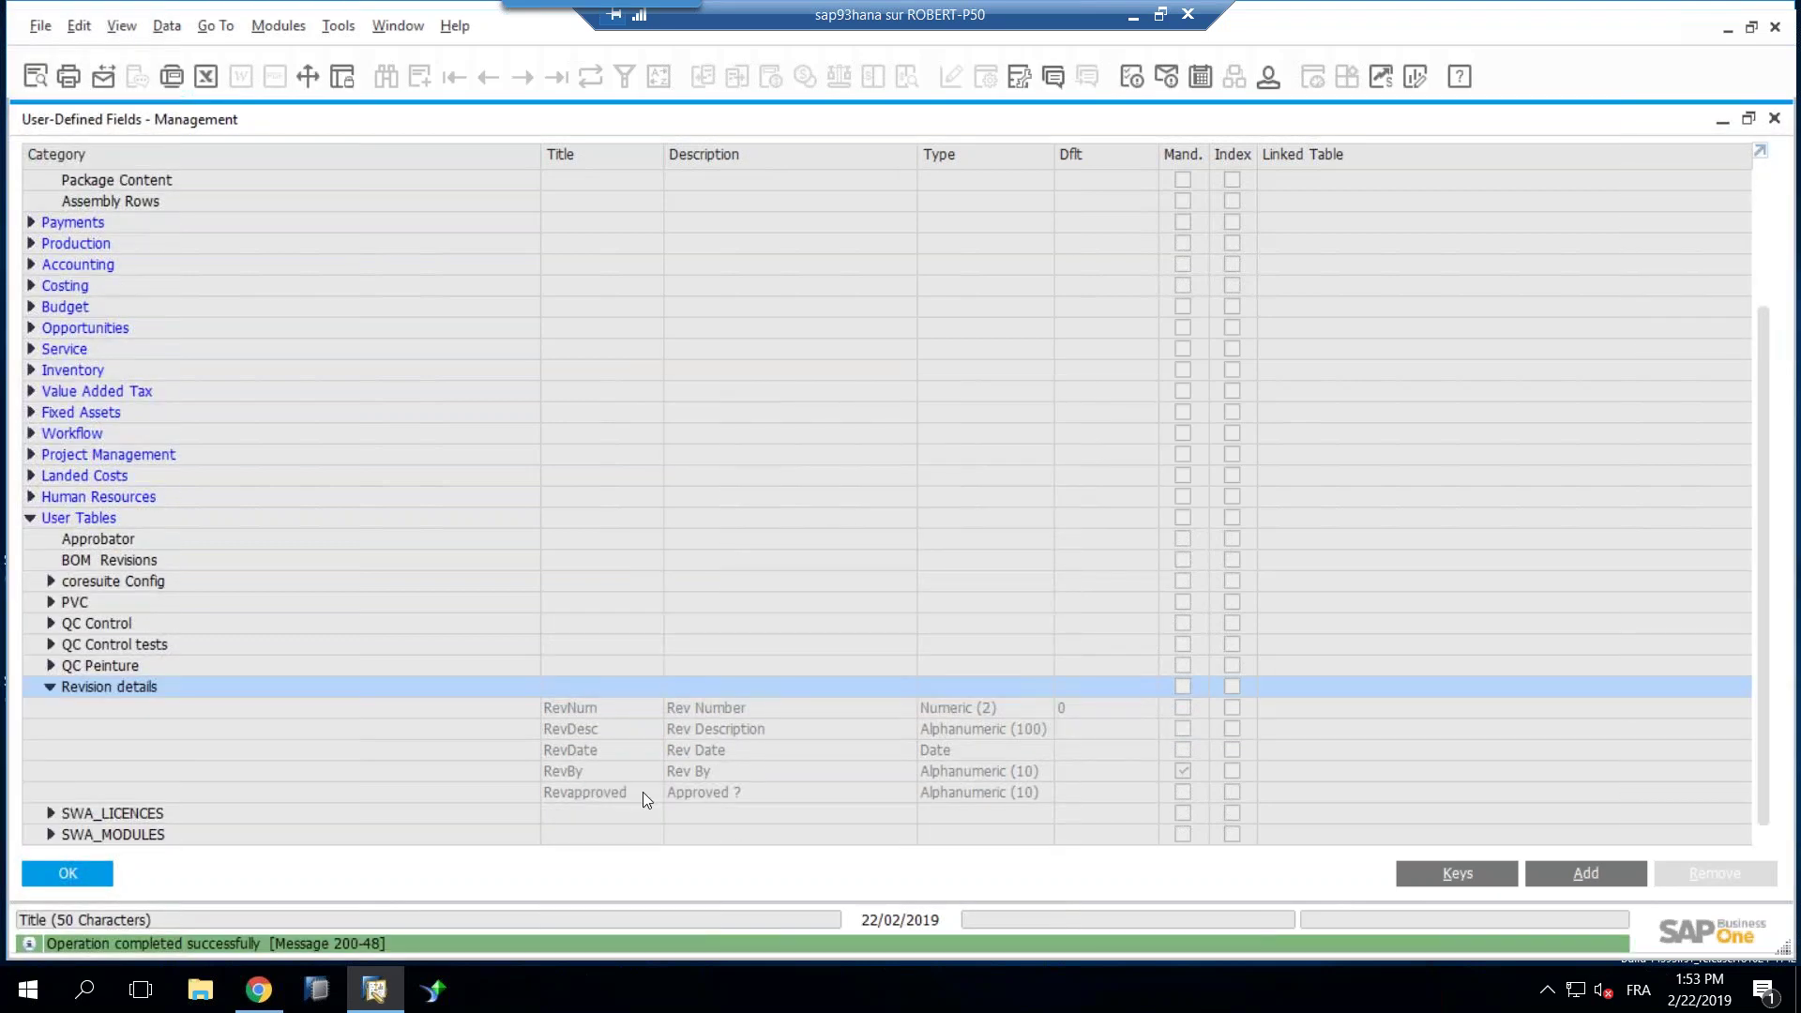
{"action": "mouse_move", "coordinate": [585, 705]}
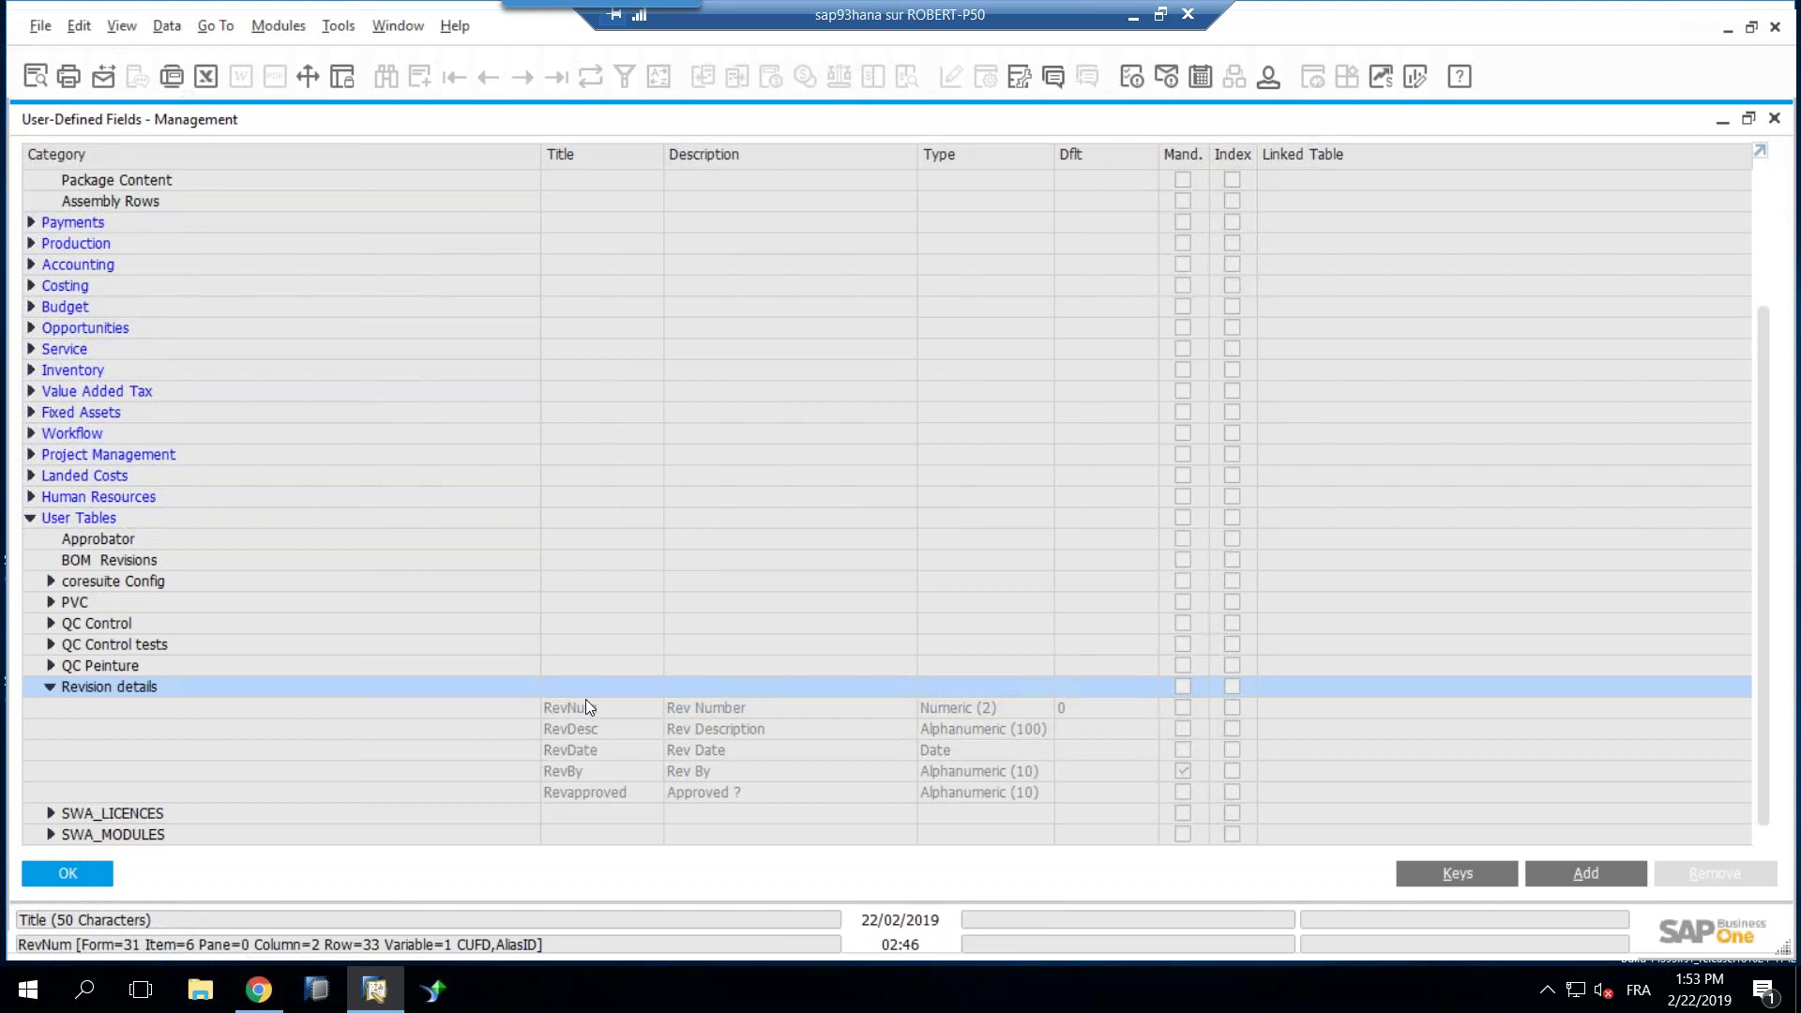
{"action": "mouse_move", "coordinate": [591, 758]}
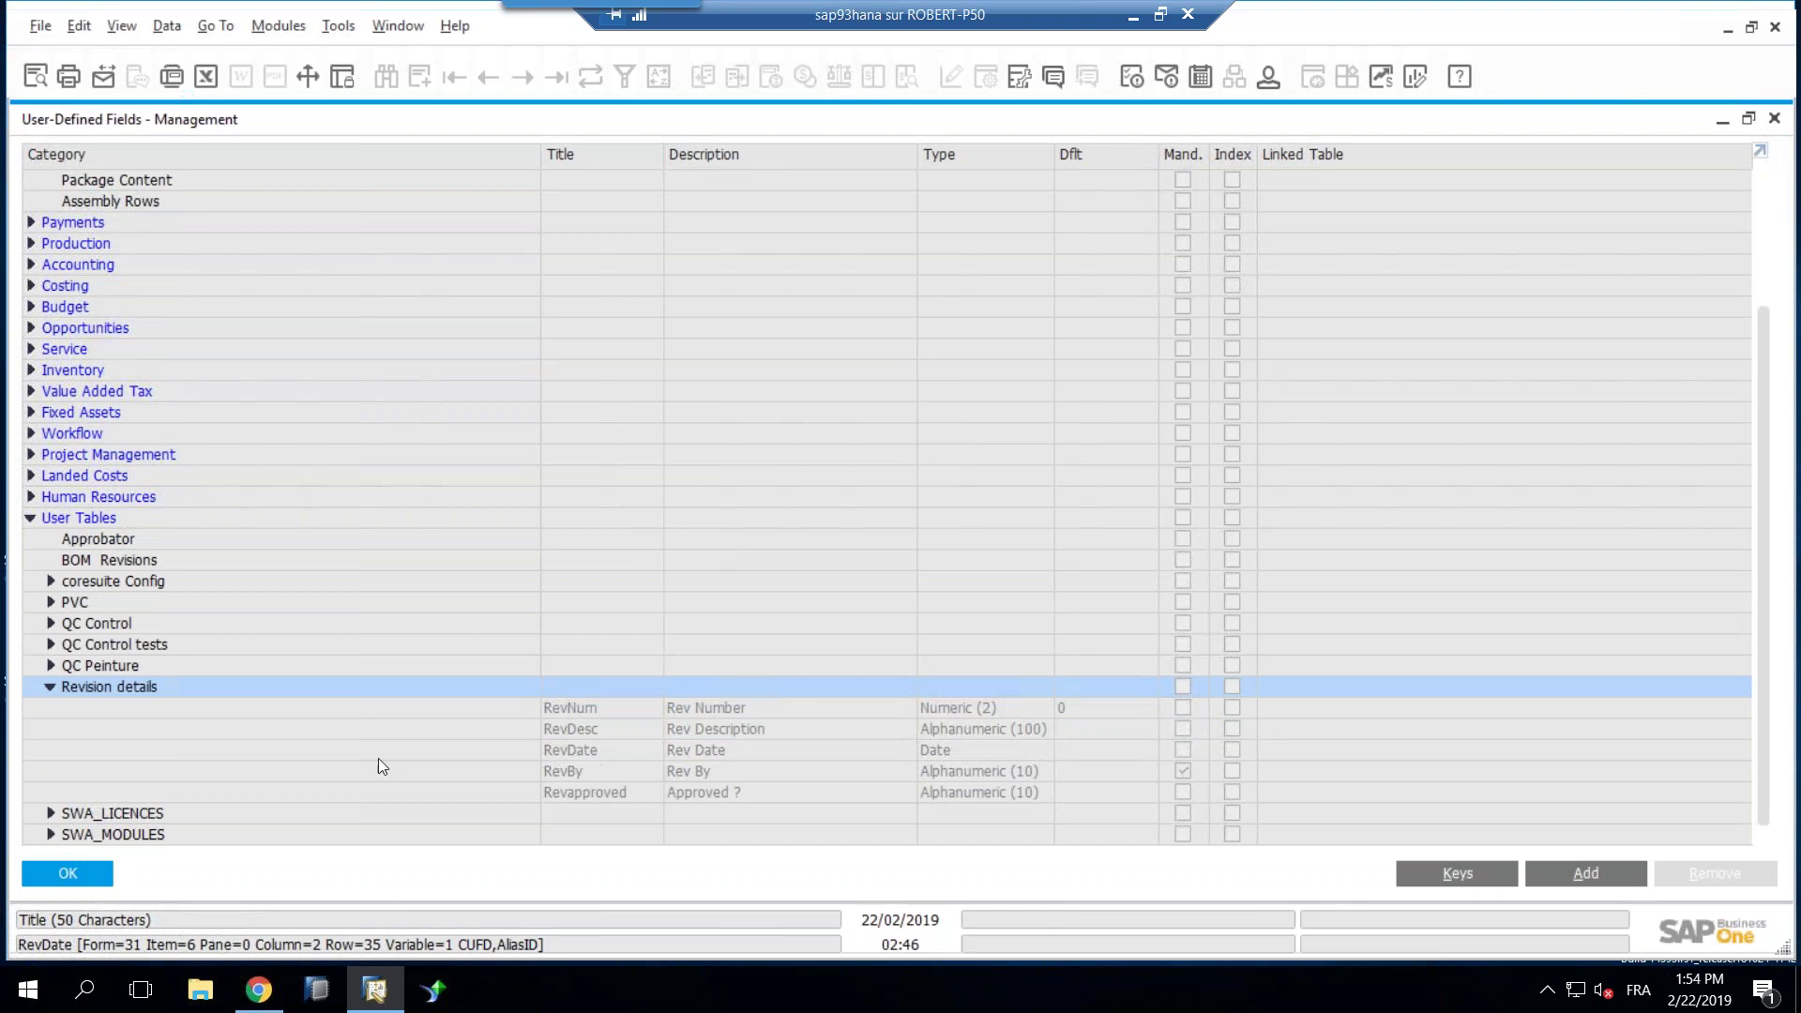
{"action": "mouse_move", "coordinate": [105, 545]}
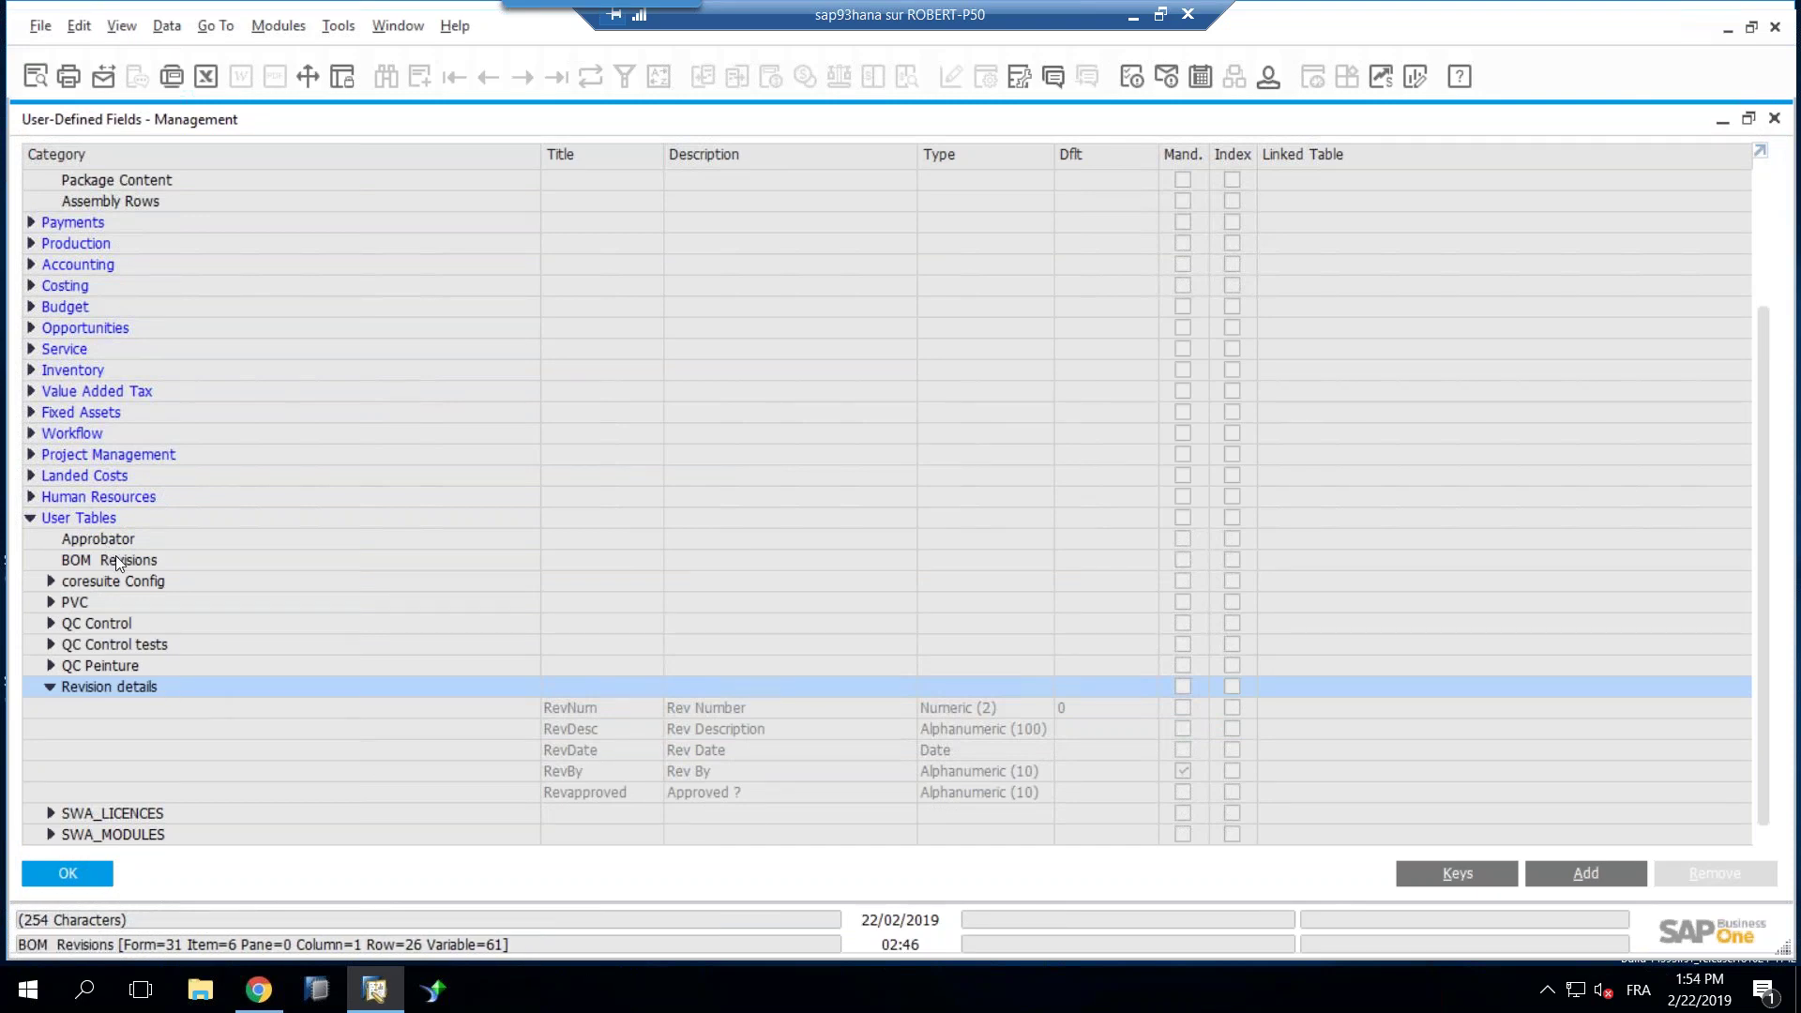
{"action": "mouse_move", "coordinate": [709, 805]}
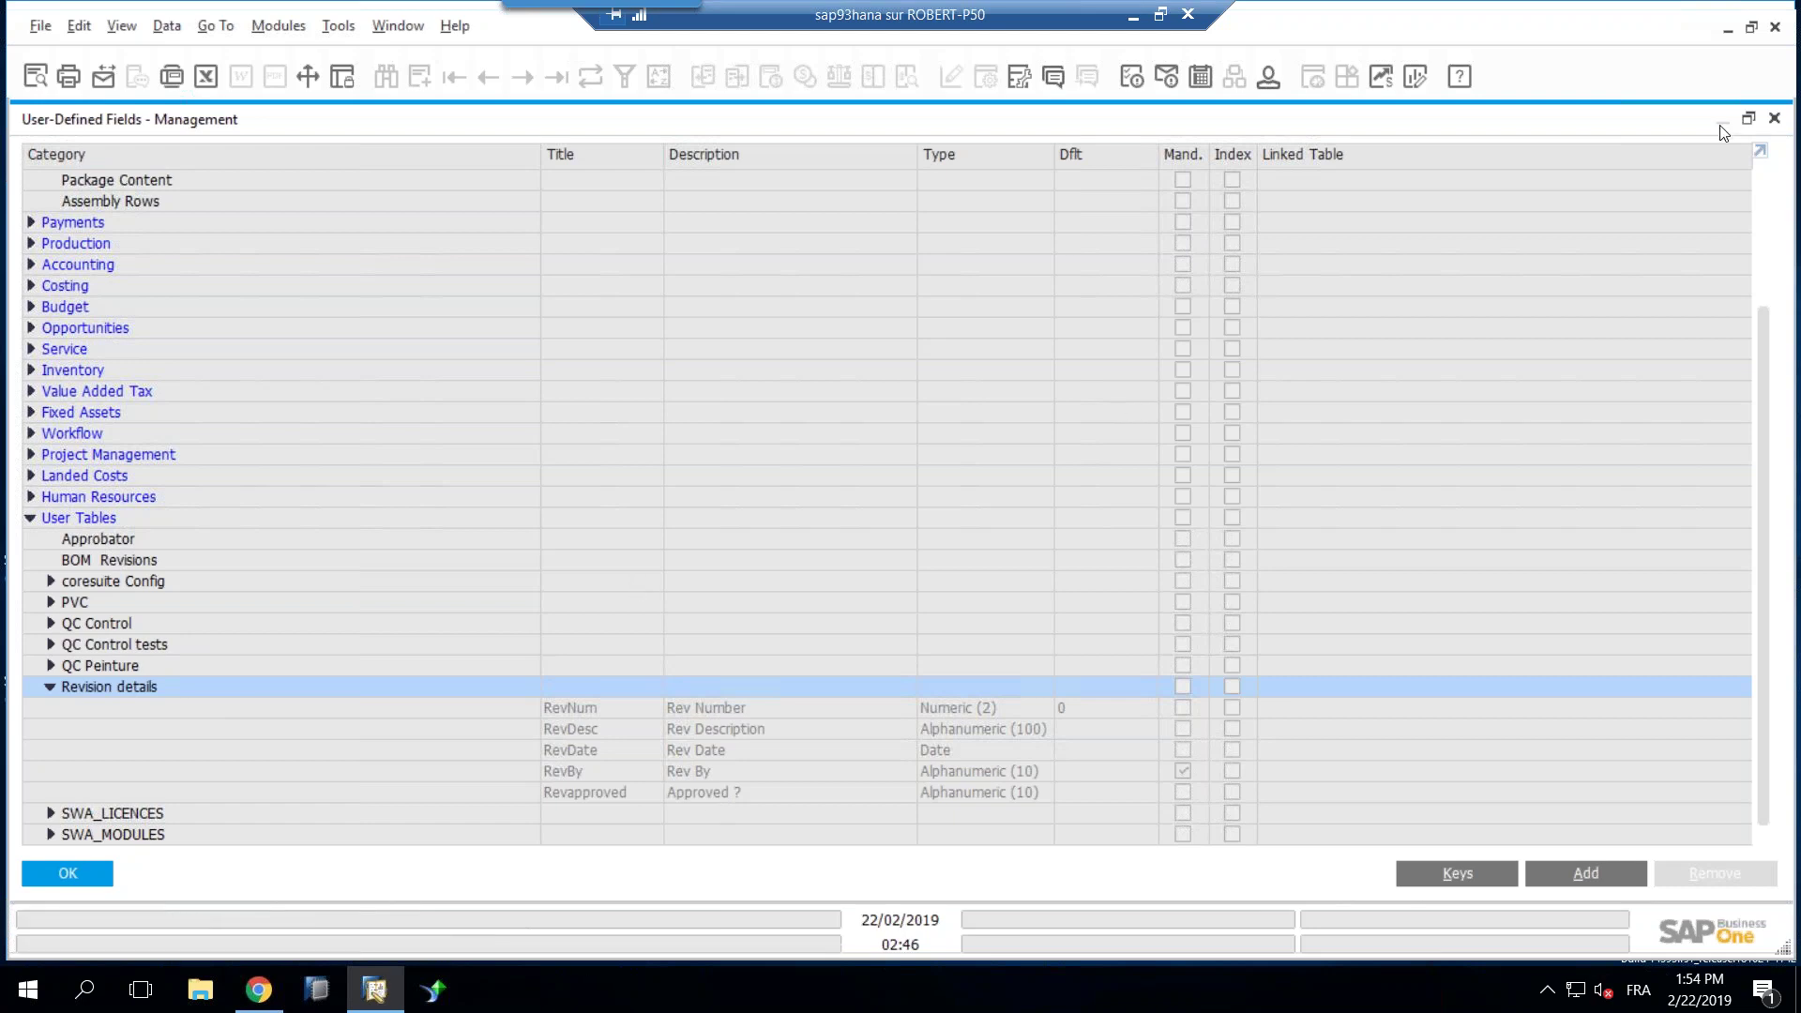
Step: Close field management and launch the Objects Registration Wizard in Add a New Object mode
{"action": "left_click", "coordinate": [1775, 120]}
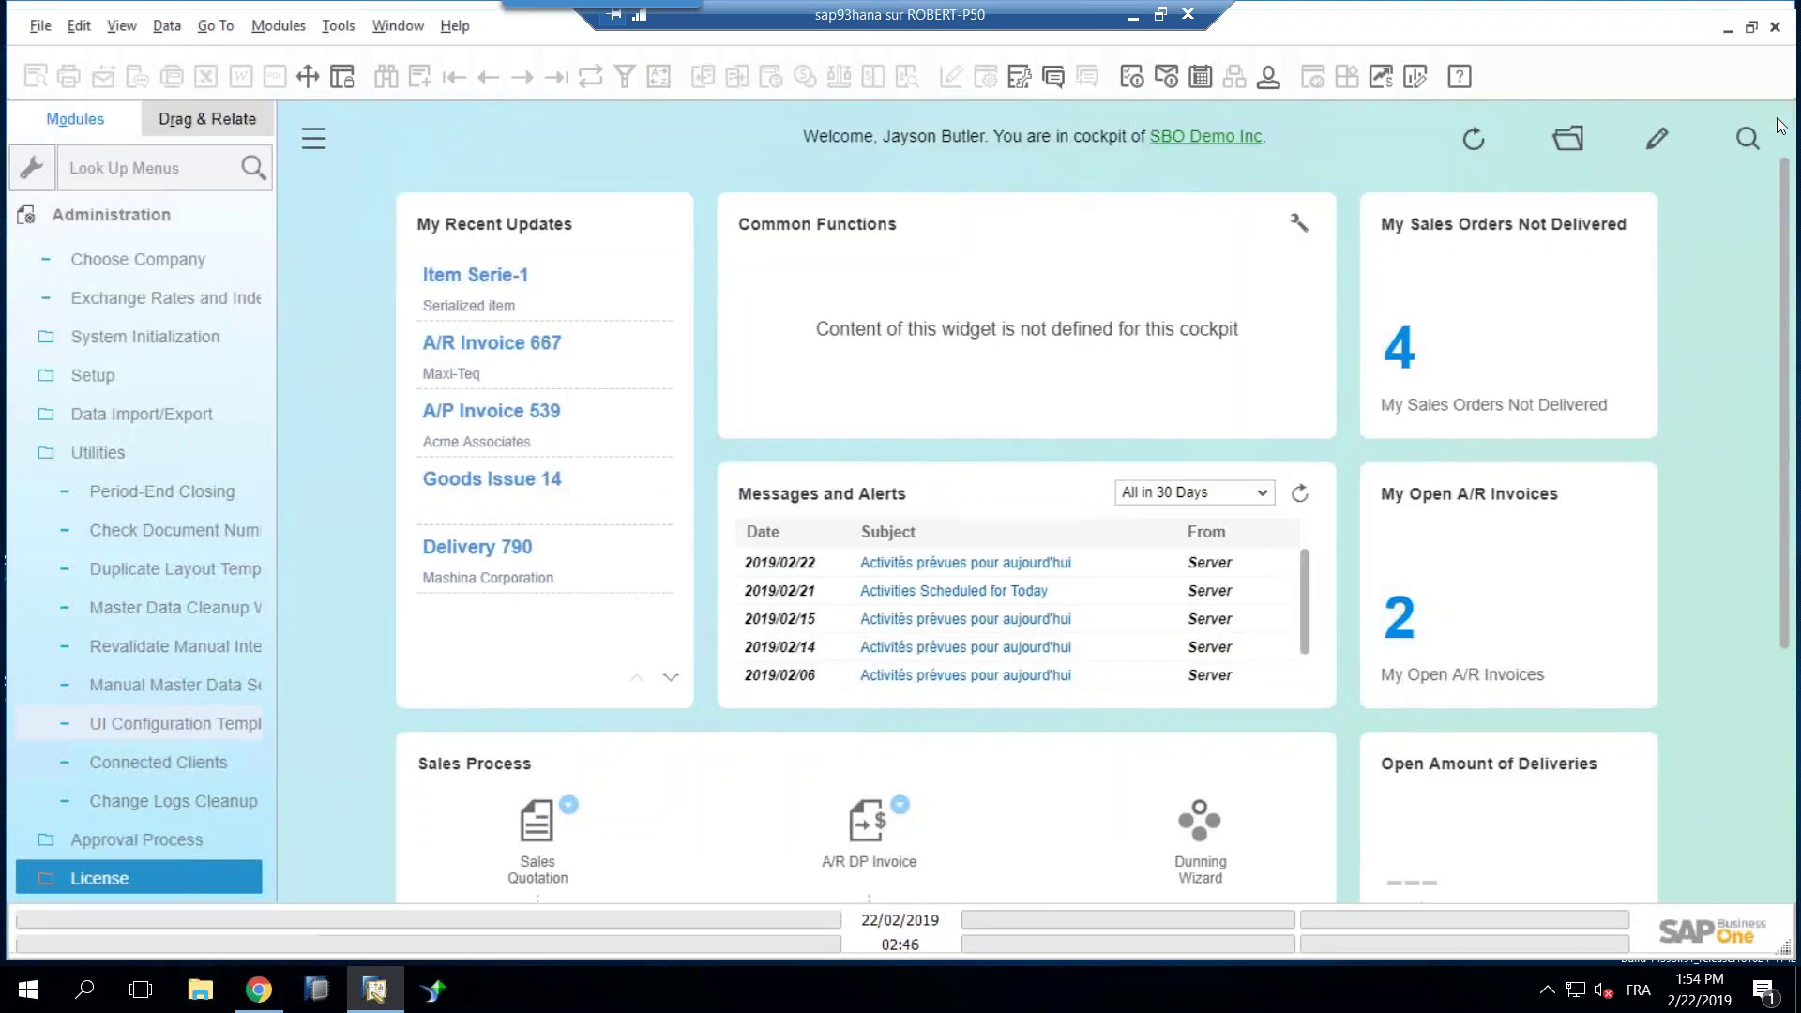
{"action": "left_click", "coordinate": [338, 26]}
{"action": "mouse_move", "coordinate": [430, 473]}
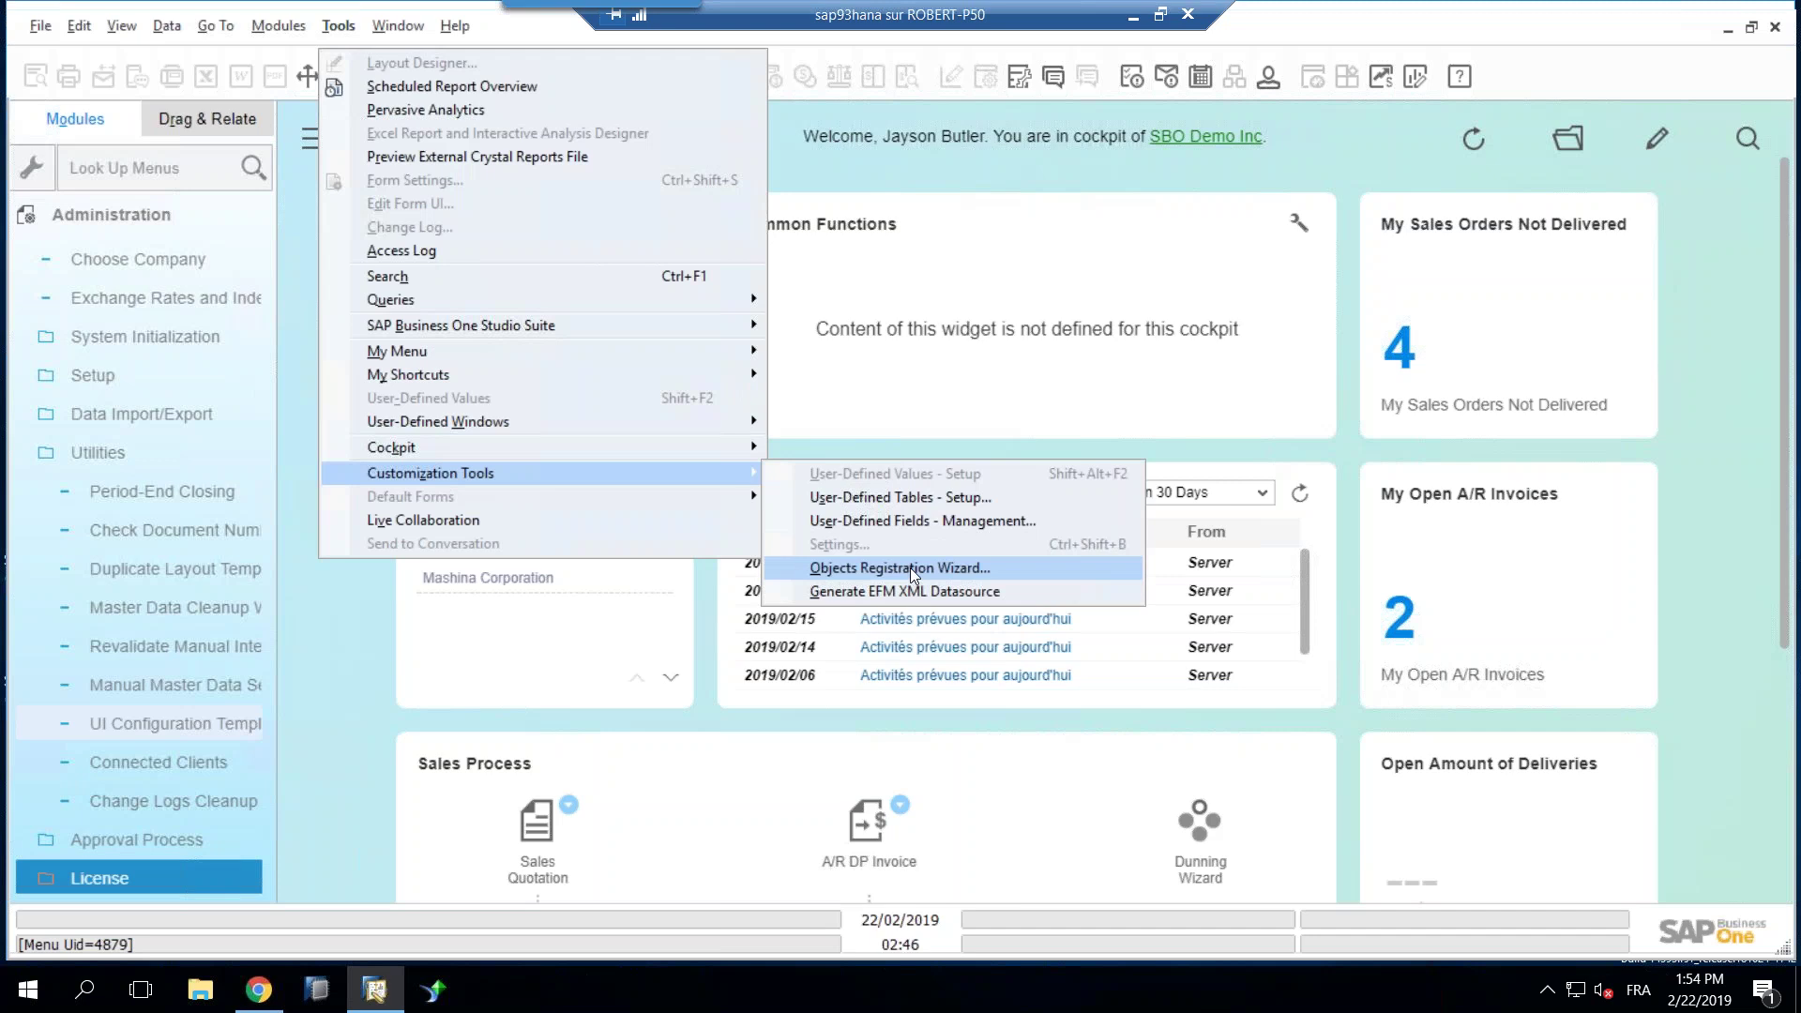
{"action": "left_click", "coordinate": [909, 567]}
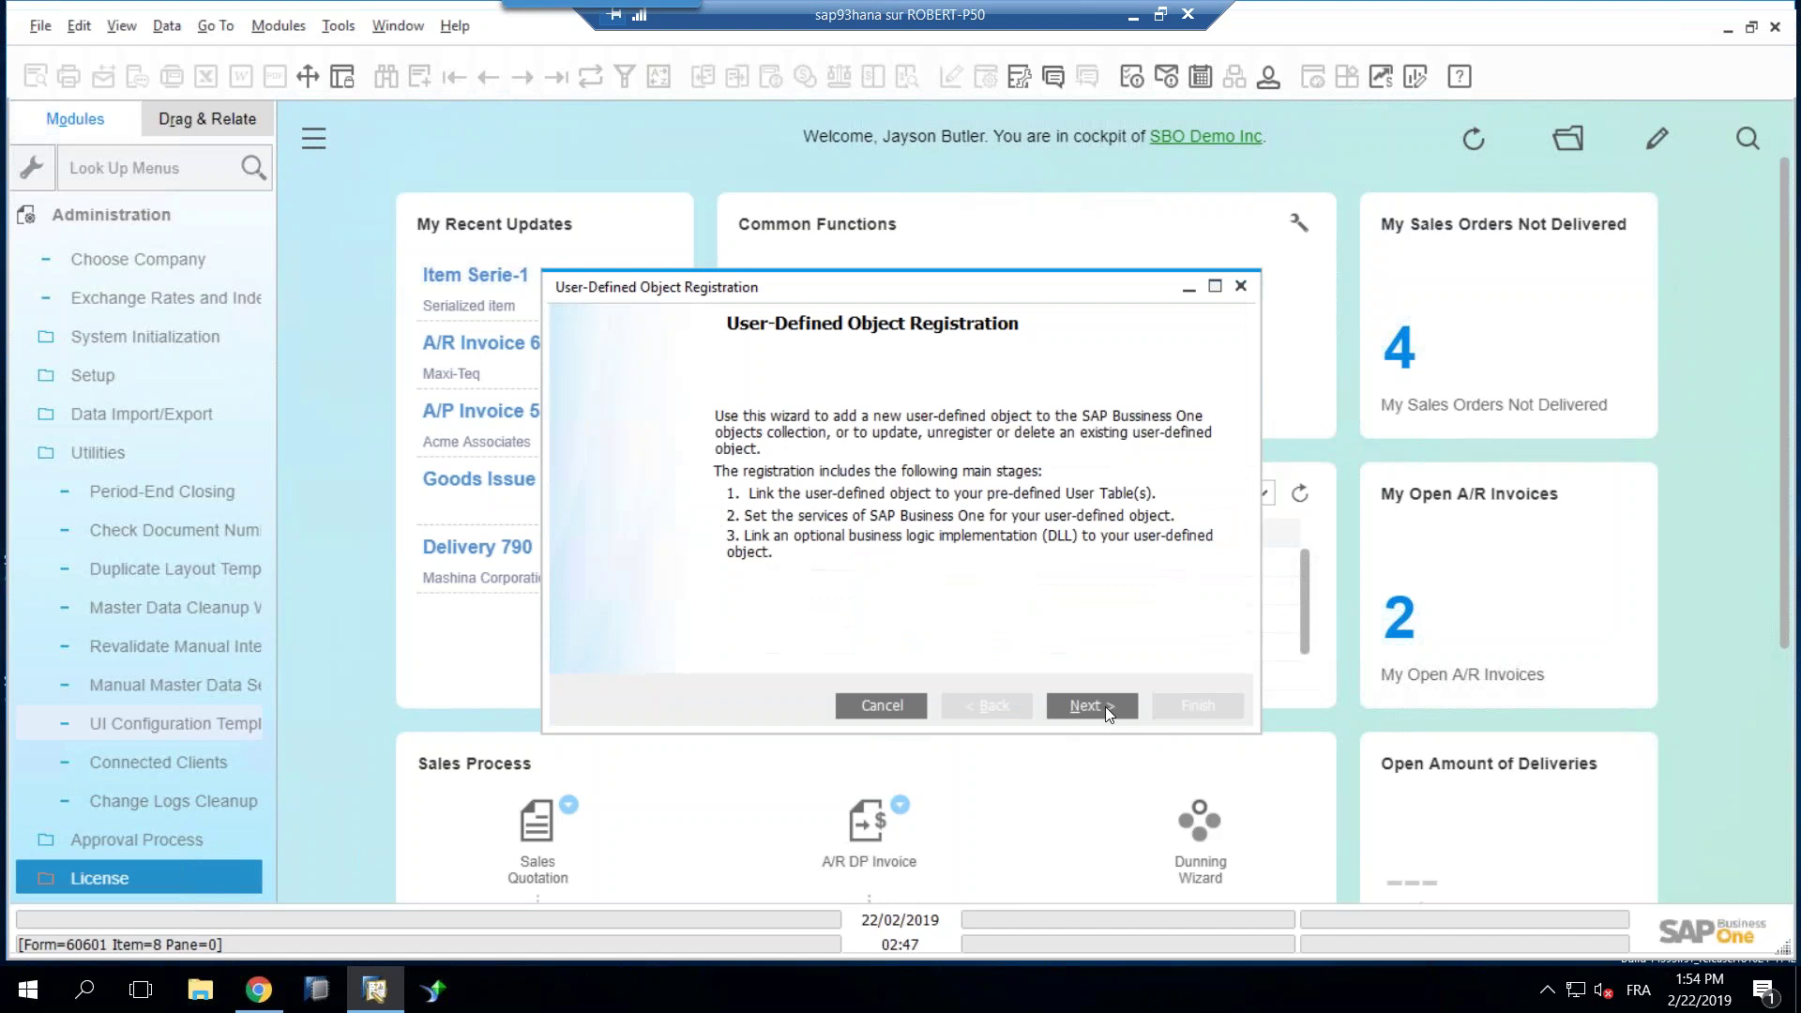
{"action": "left_click", "coordinate": [1105, 706]}
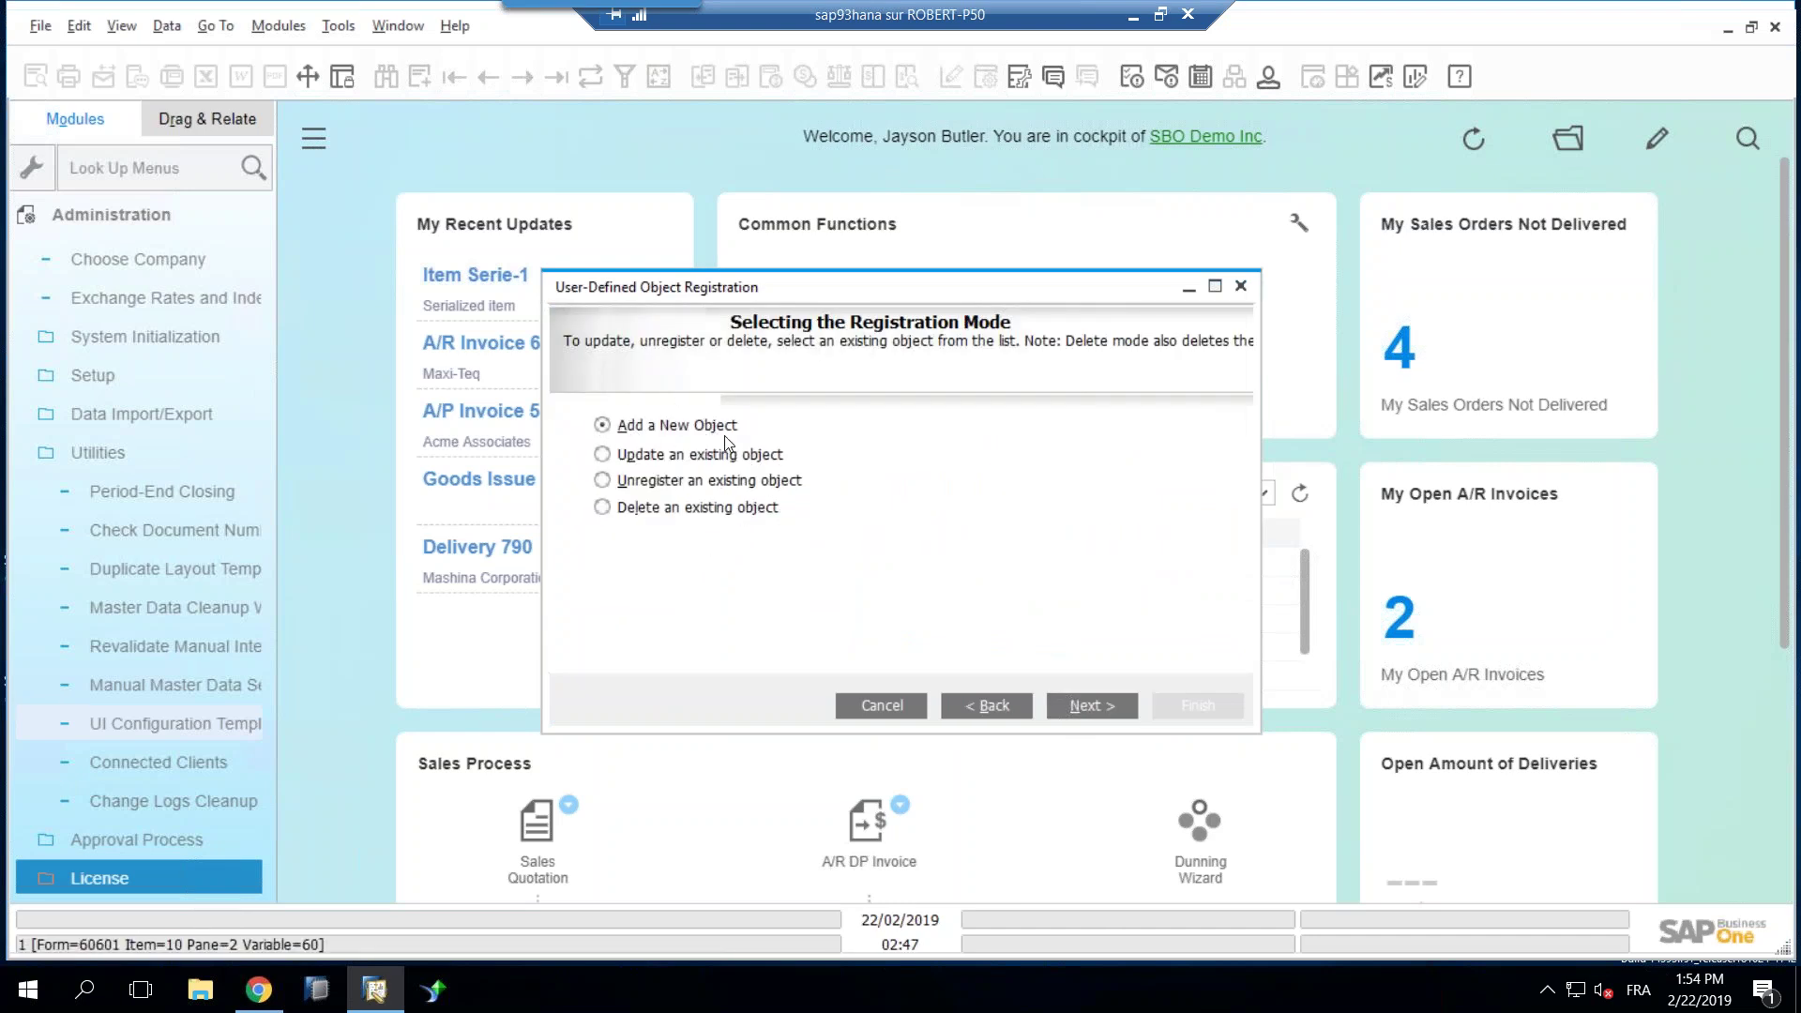
{"action": "left_click", "coordinate": [1075, 709]}
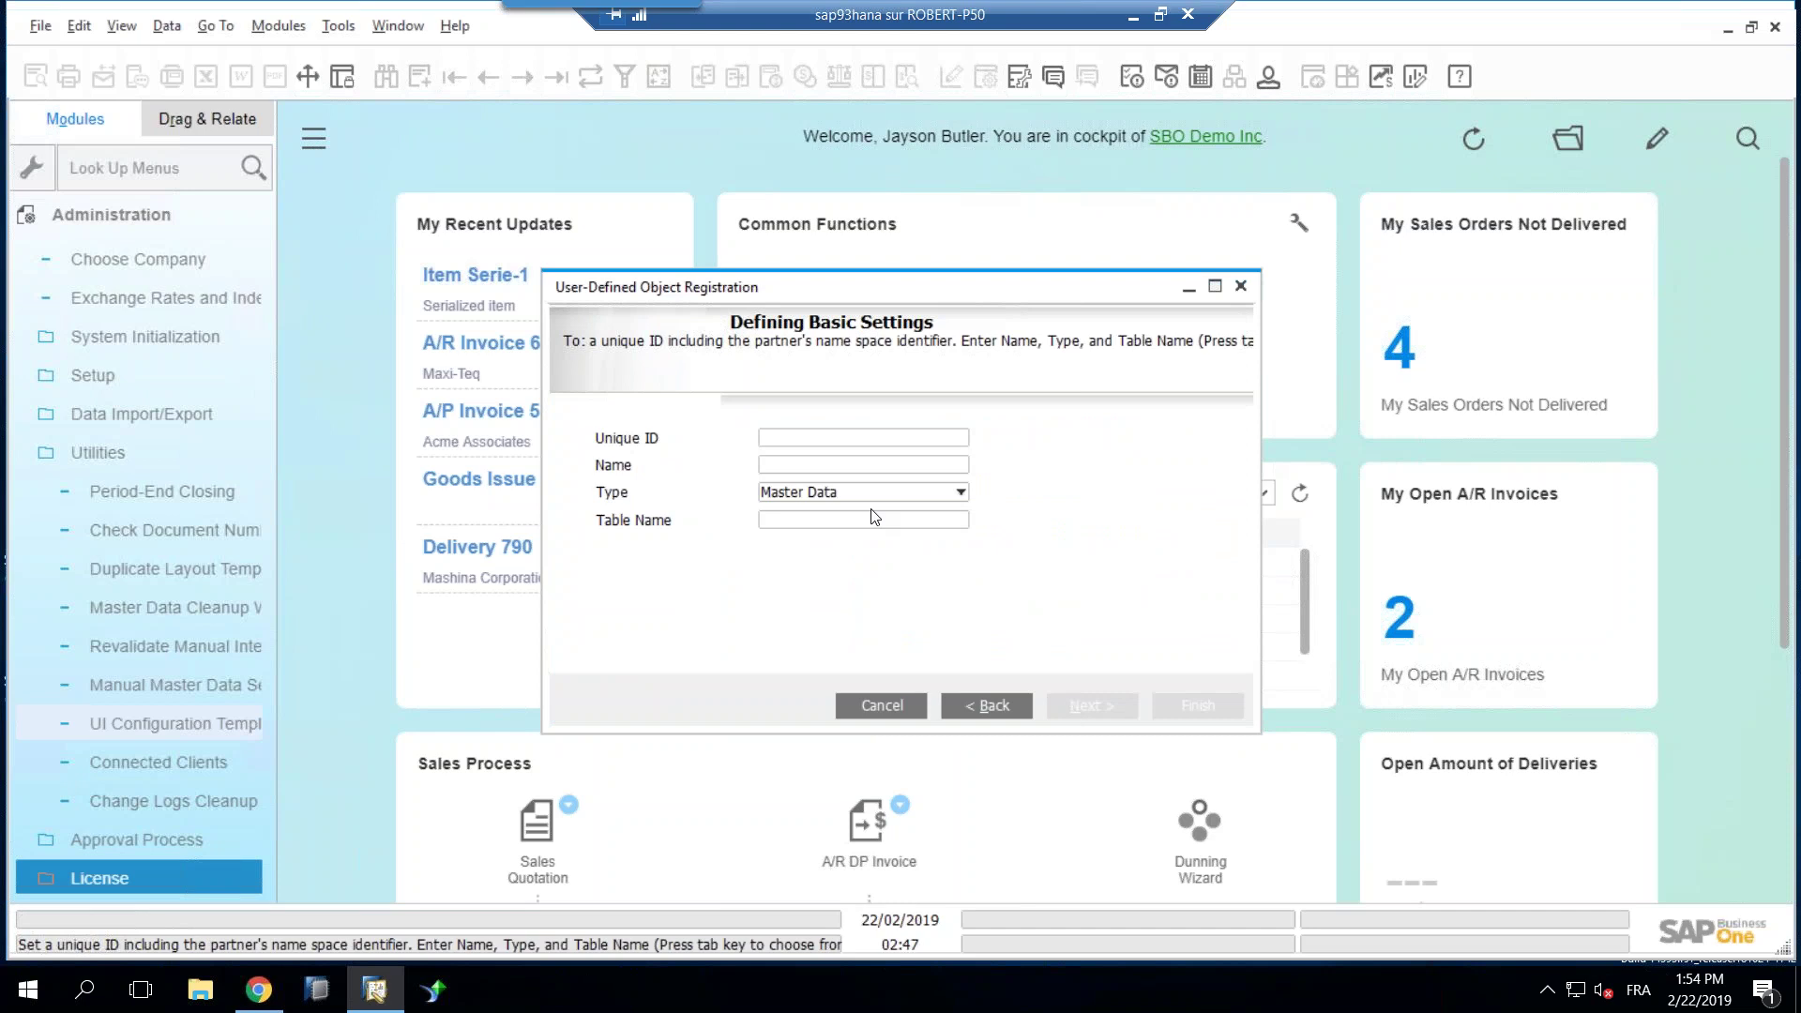
Step: Enter Unique ID BOMREV and Name 'BOM Revisions' for the new object
{"action": "left_click", "coordinate": [863, 437]}
{"action": "type", "text": "BOMREV"}
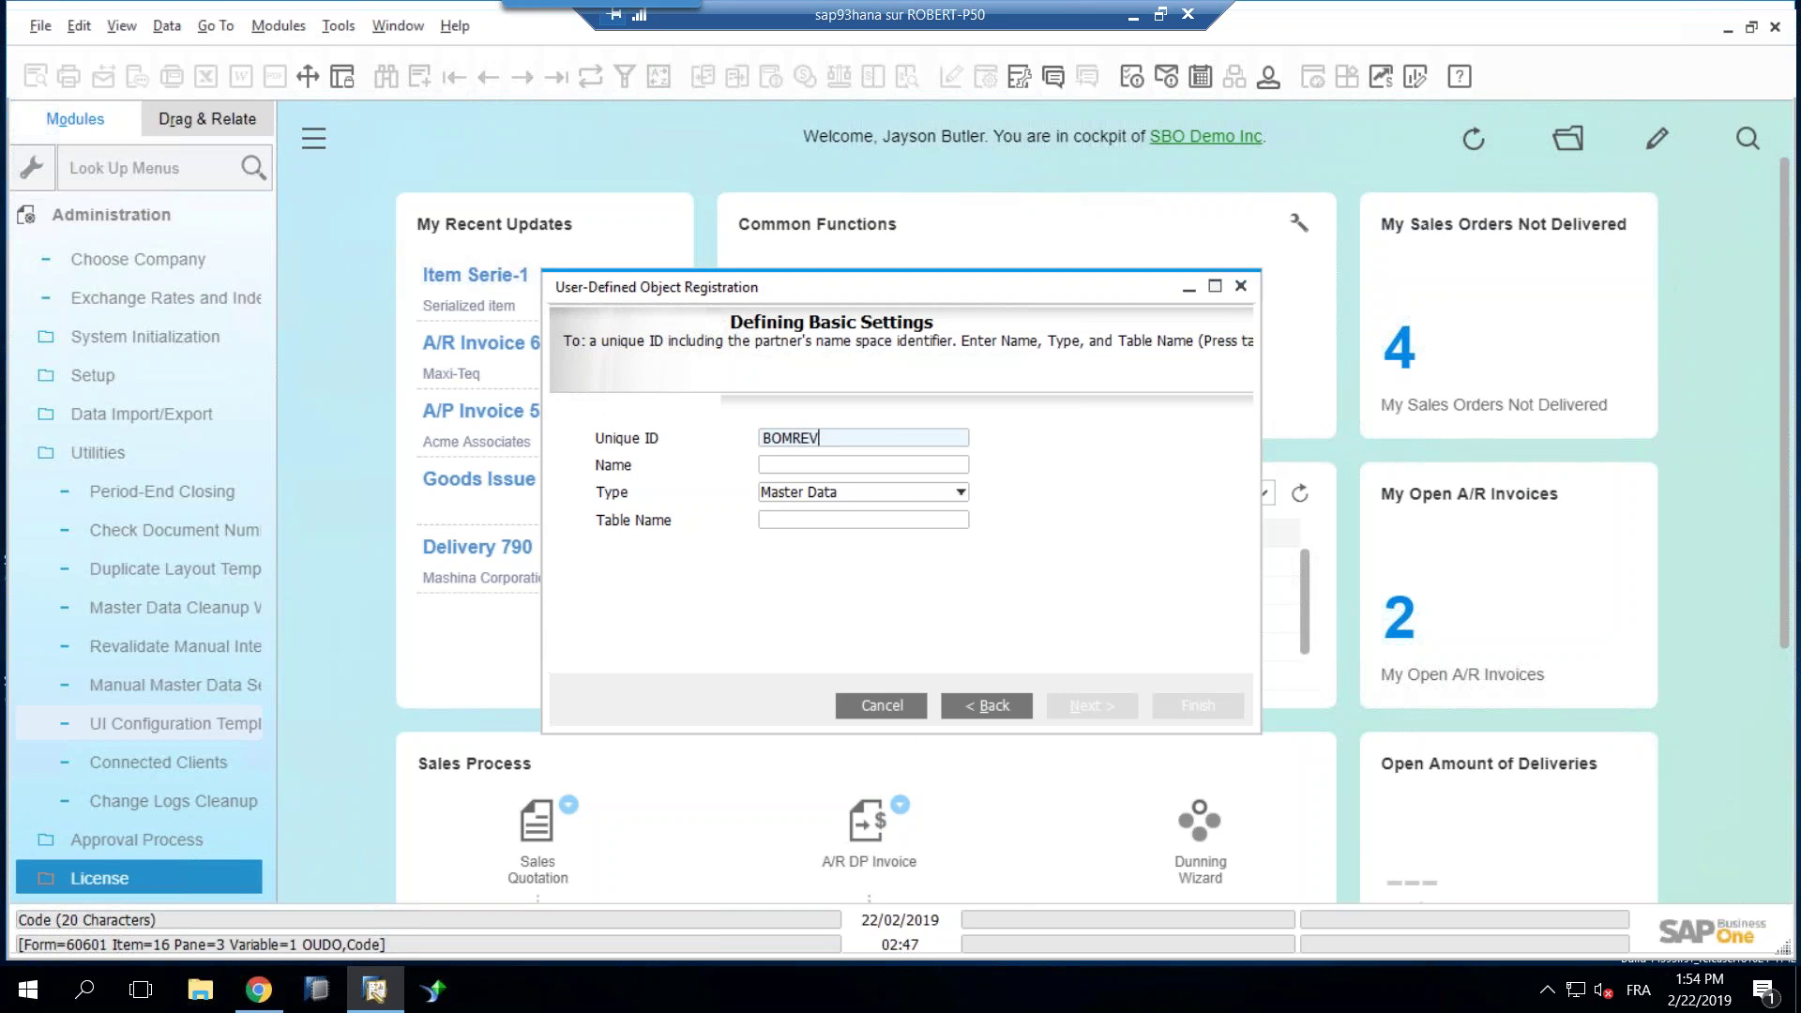
{"action": "left_click", "coordinate": [821, 465]}
{"action": "type", "text": "B"}
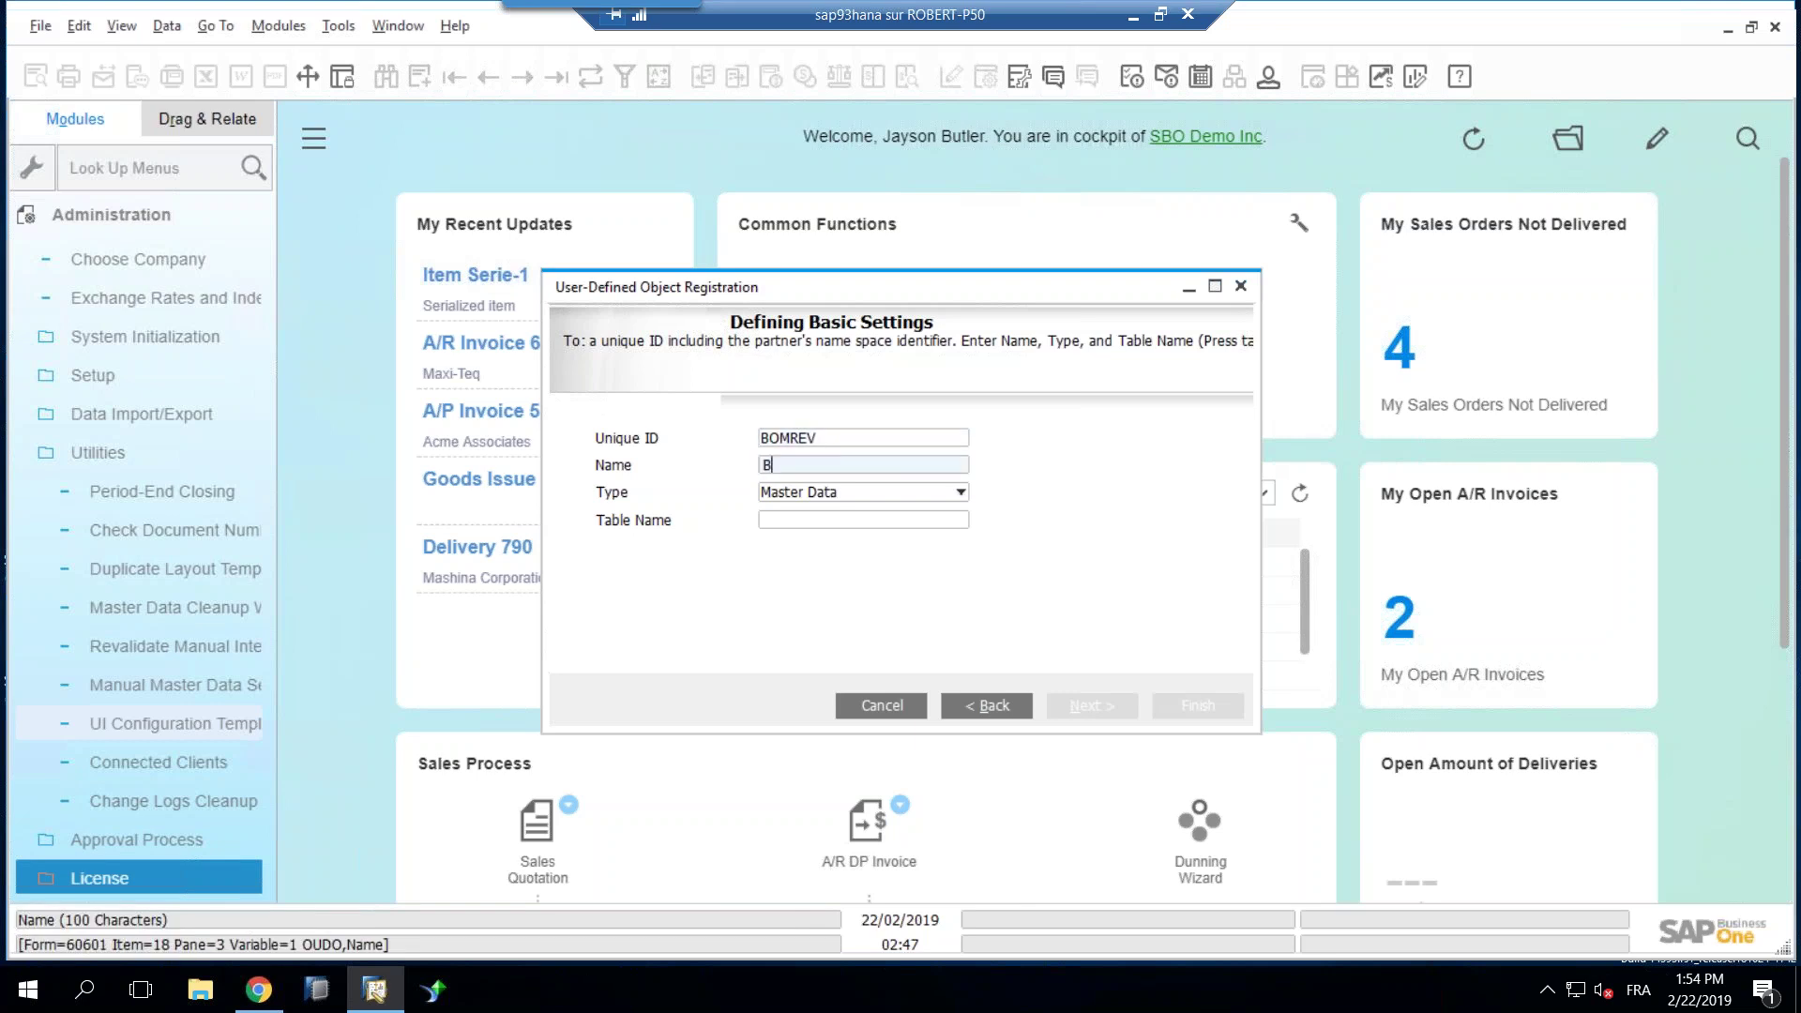
{"action": "type", "text": "OM Revisions"}
Step: Link the BOMREVISIONS table as the object's table name
{"action": "key", "text": "Tab"}
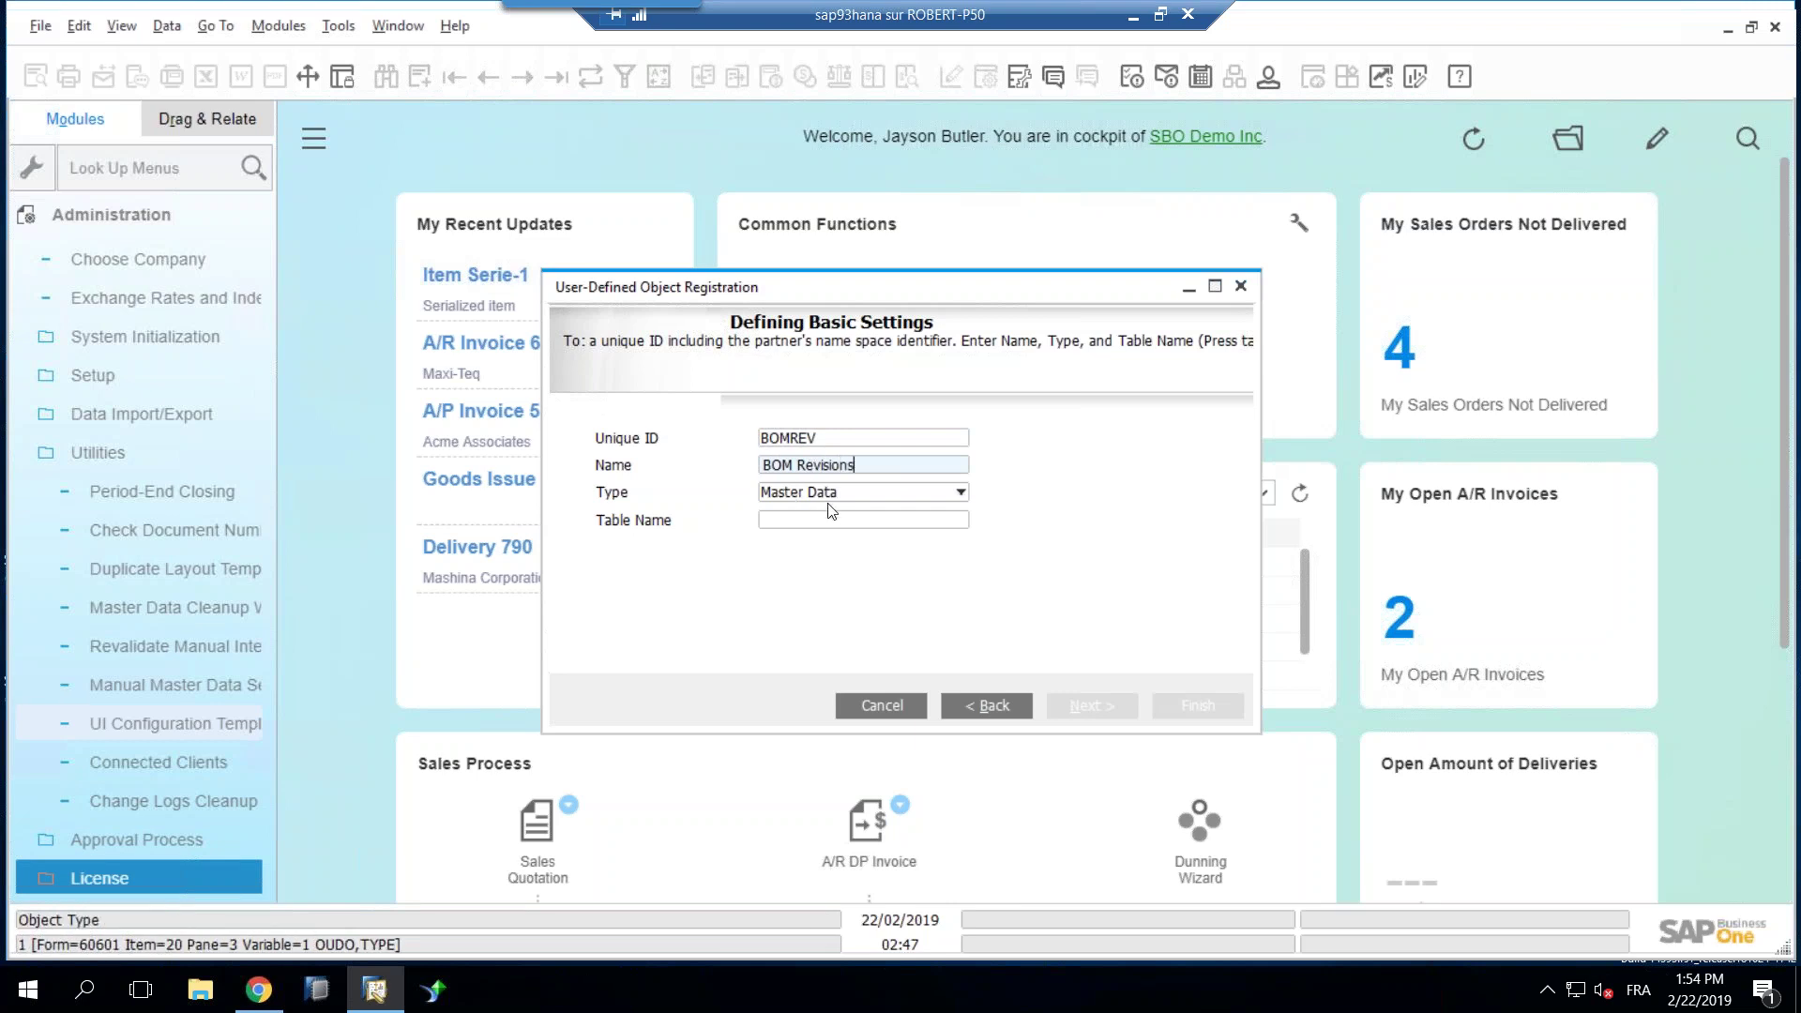
{"action": "key", "text": "Tab"}
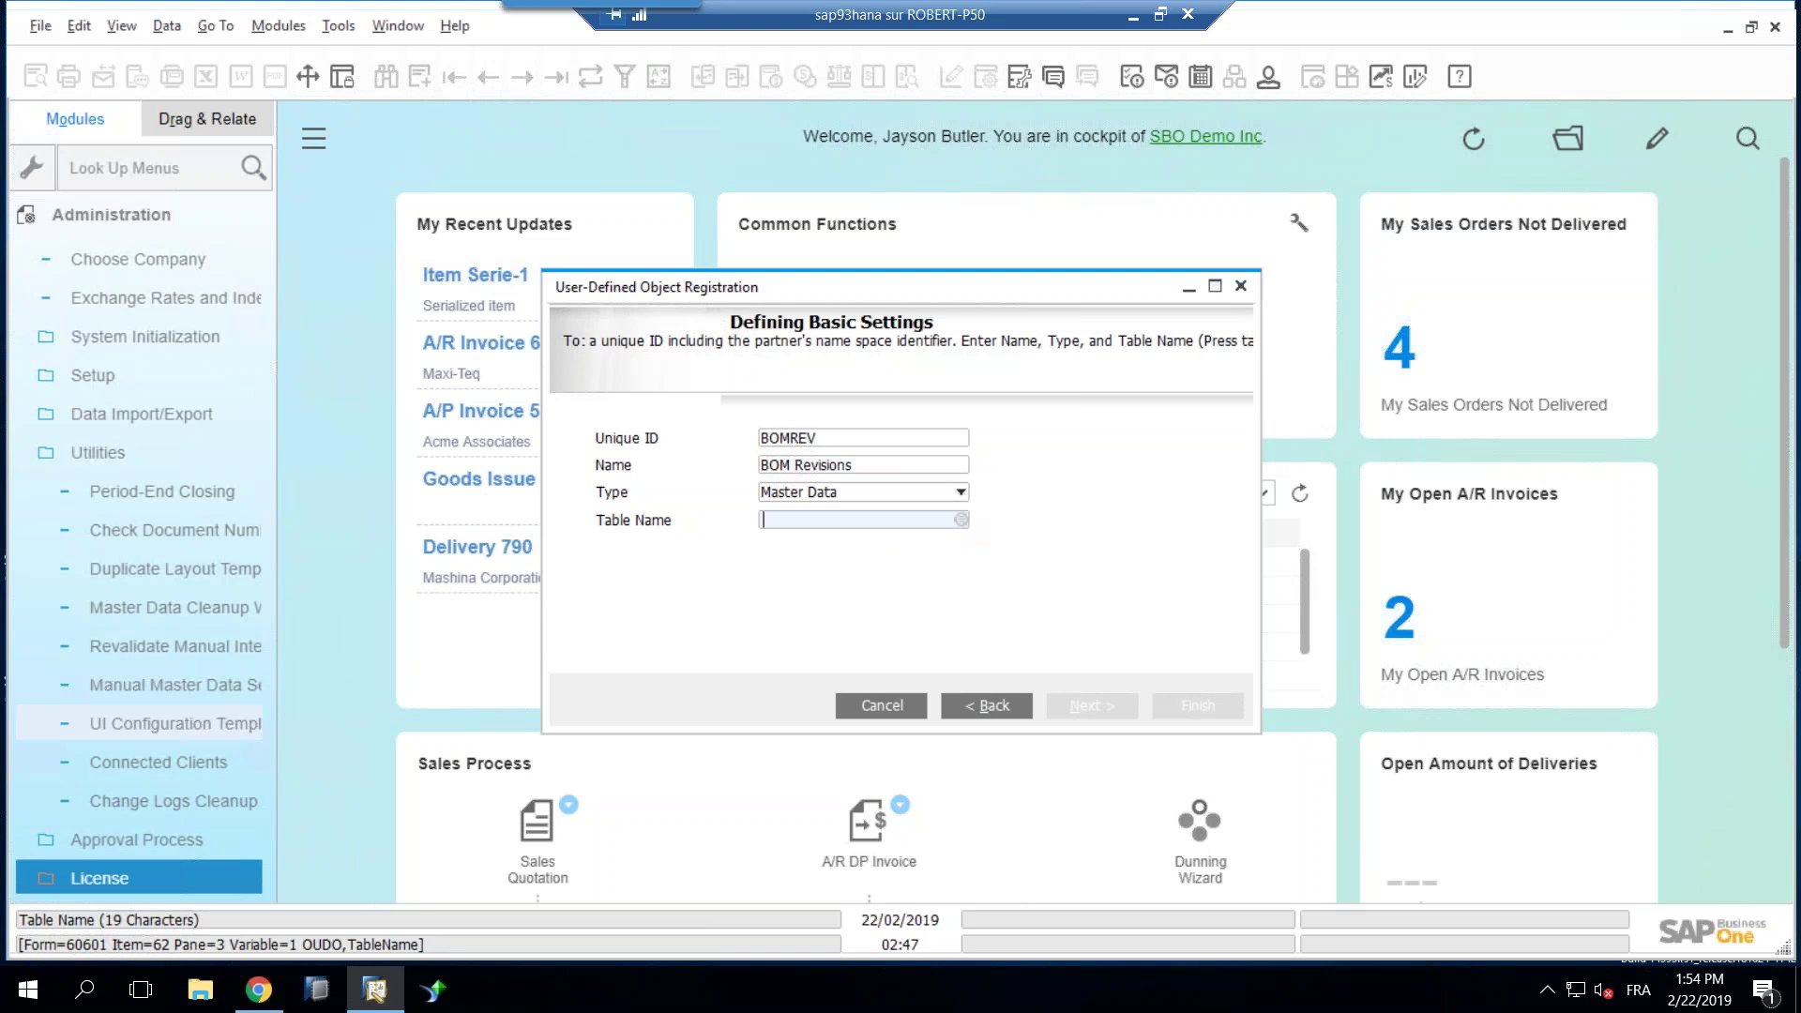
{"action": "key", "text": "Tab"}
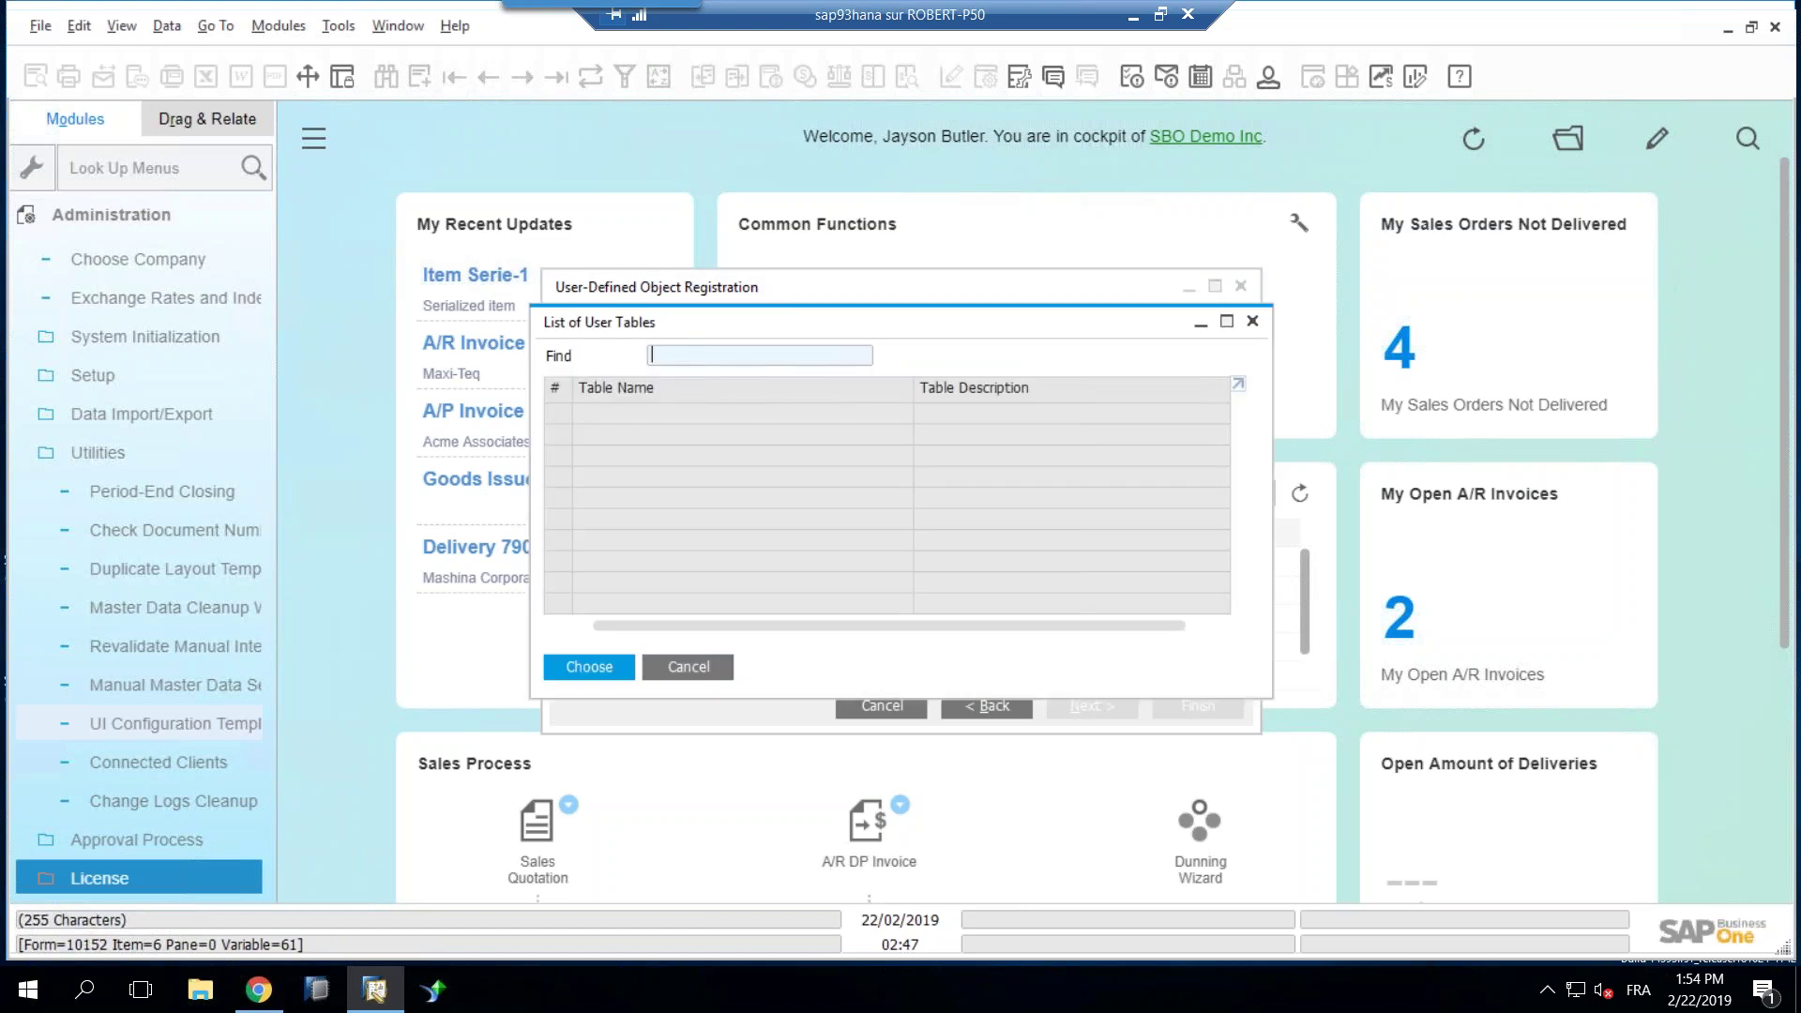
{"action": "left_click", "coordinate": [662, 412]}
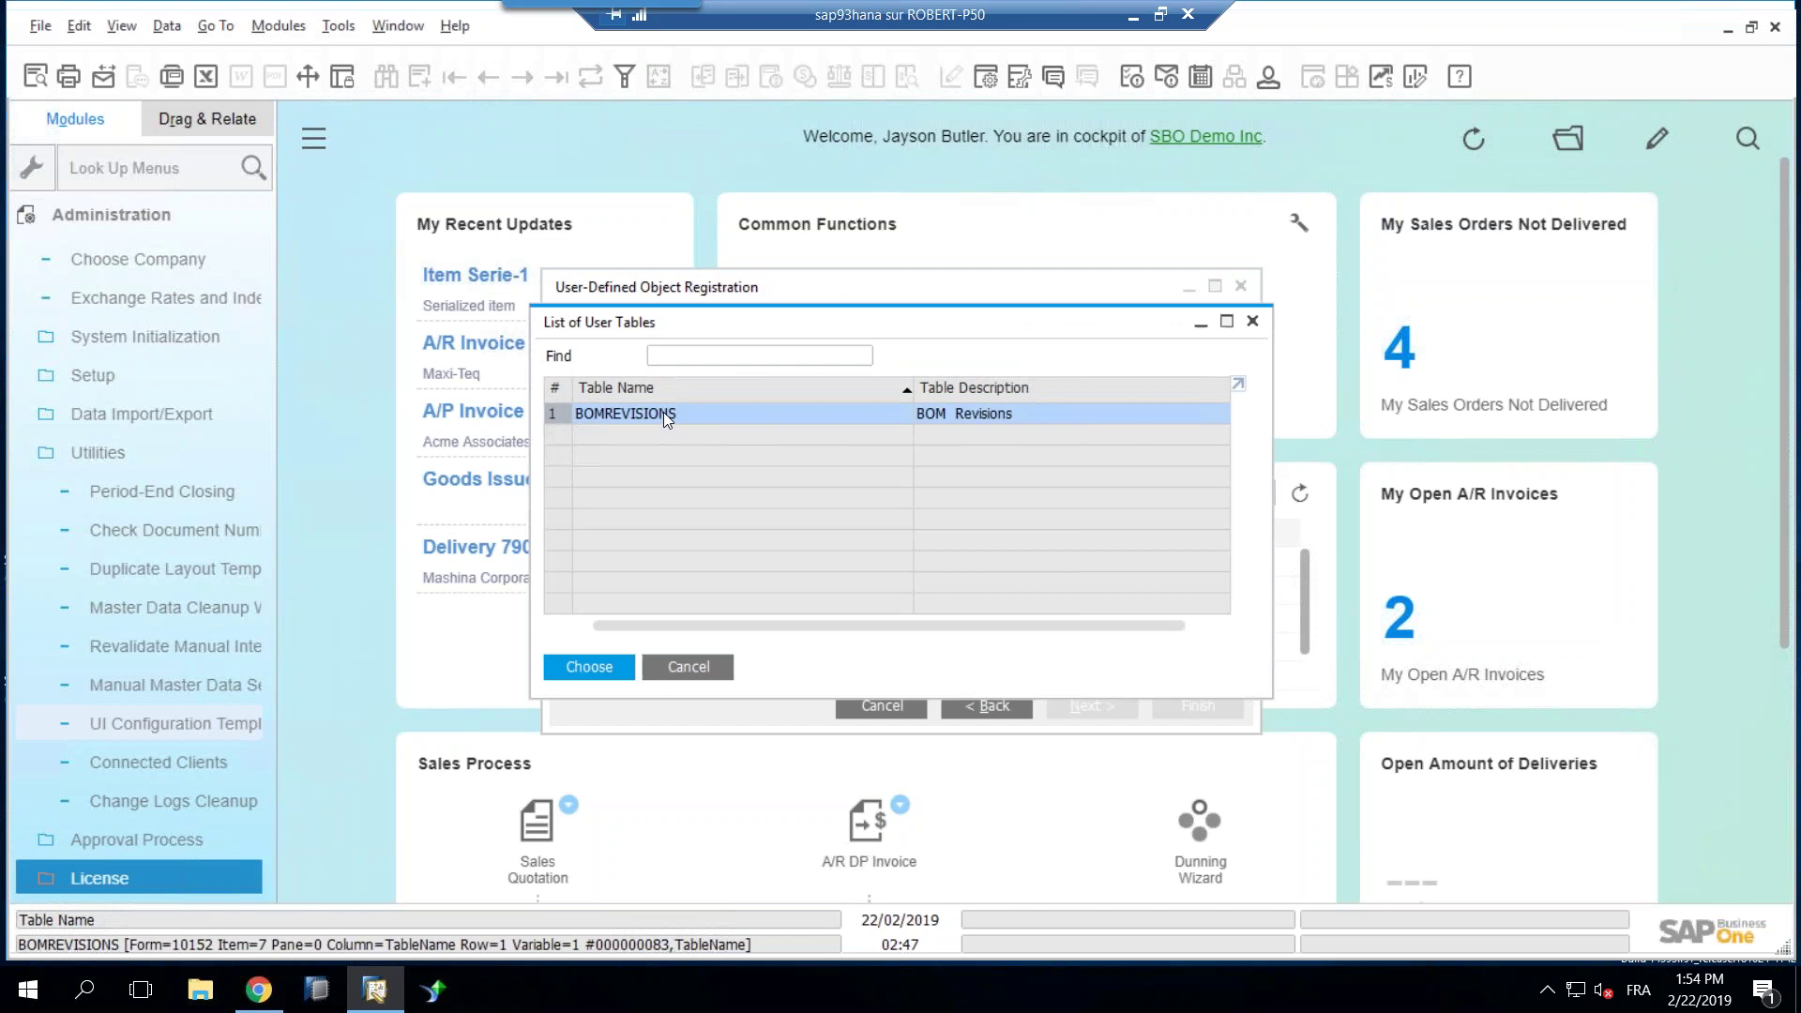
{"action": "double_click", "coordinate": [662, 413]}
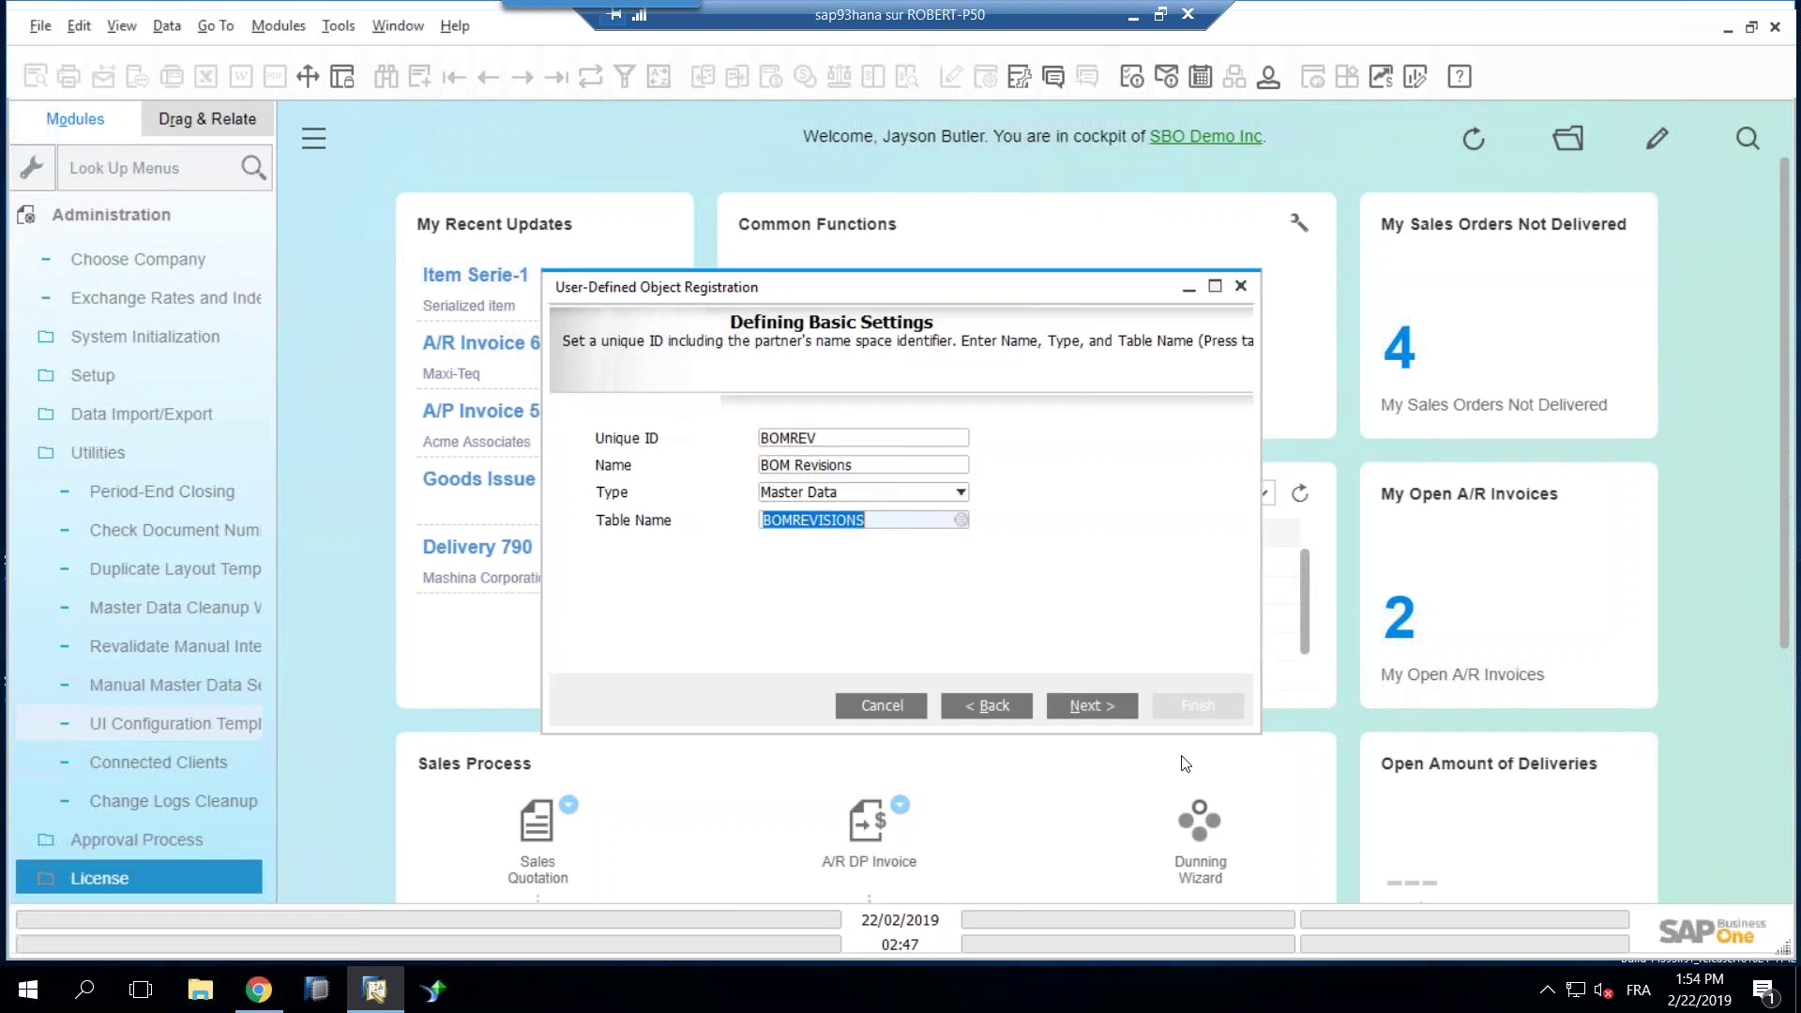
{"action": "left_click", "coordinate": [1088, 705]}
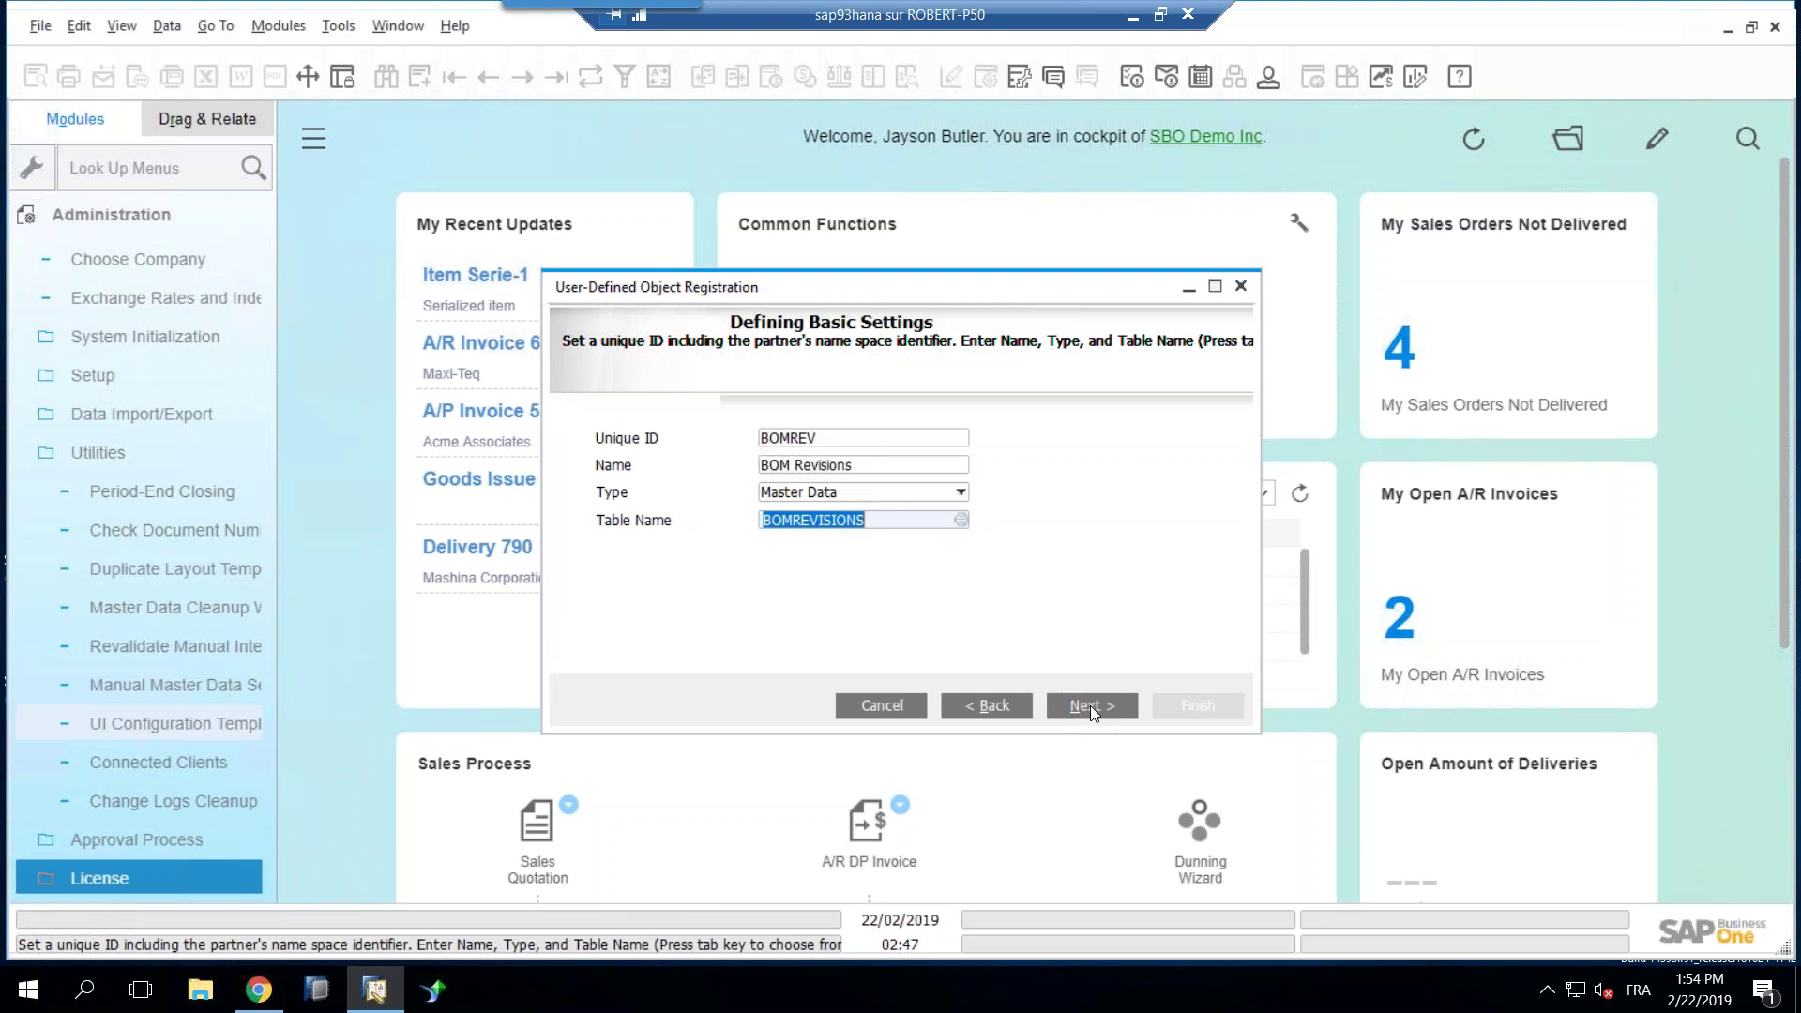
{"action": "left_click_drag", "start_coordinate": [829, 287], "coordinate": [747, 213]}
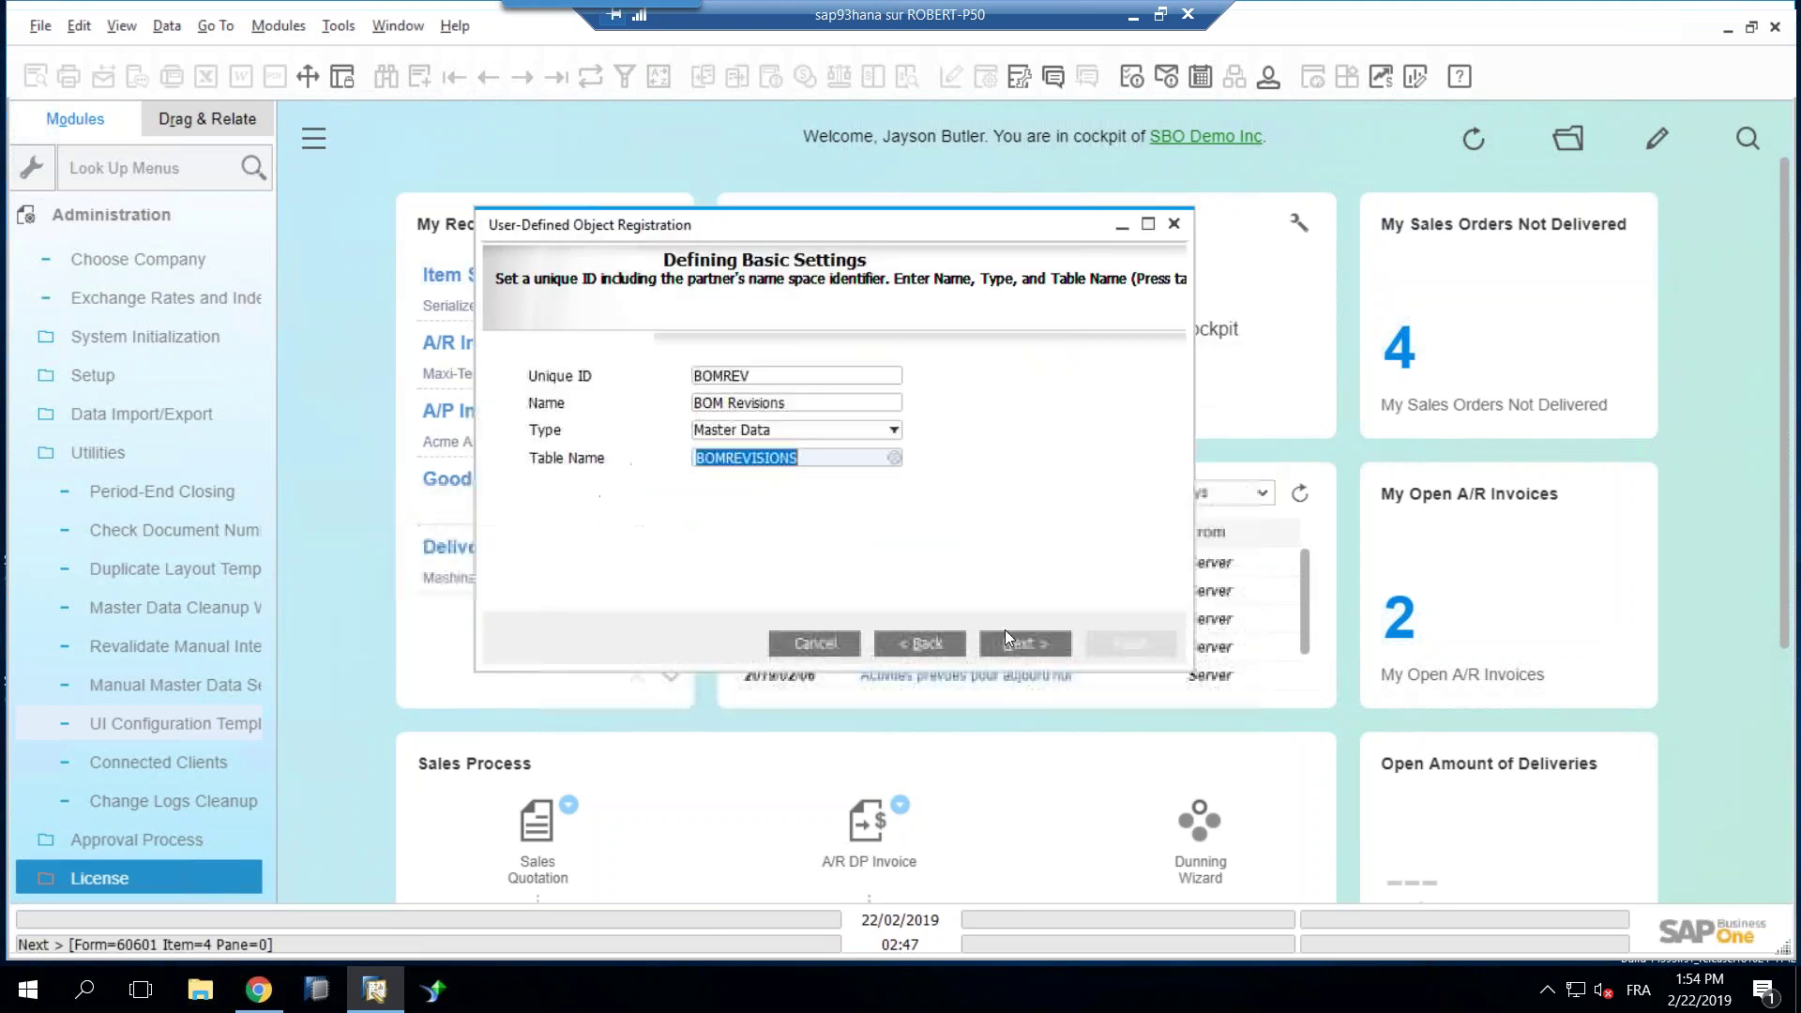
Step: Enable the Find service for BOMREV and advance to UI Settings
{"action": "left_click", "coordinate": [994, 643]}
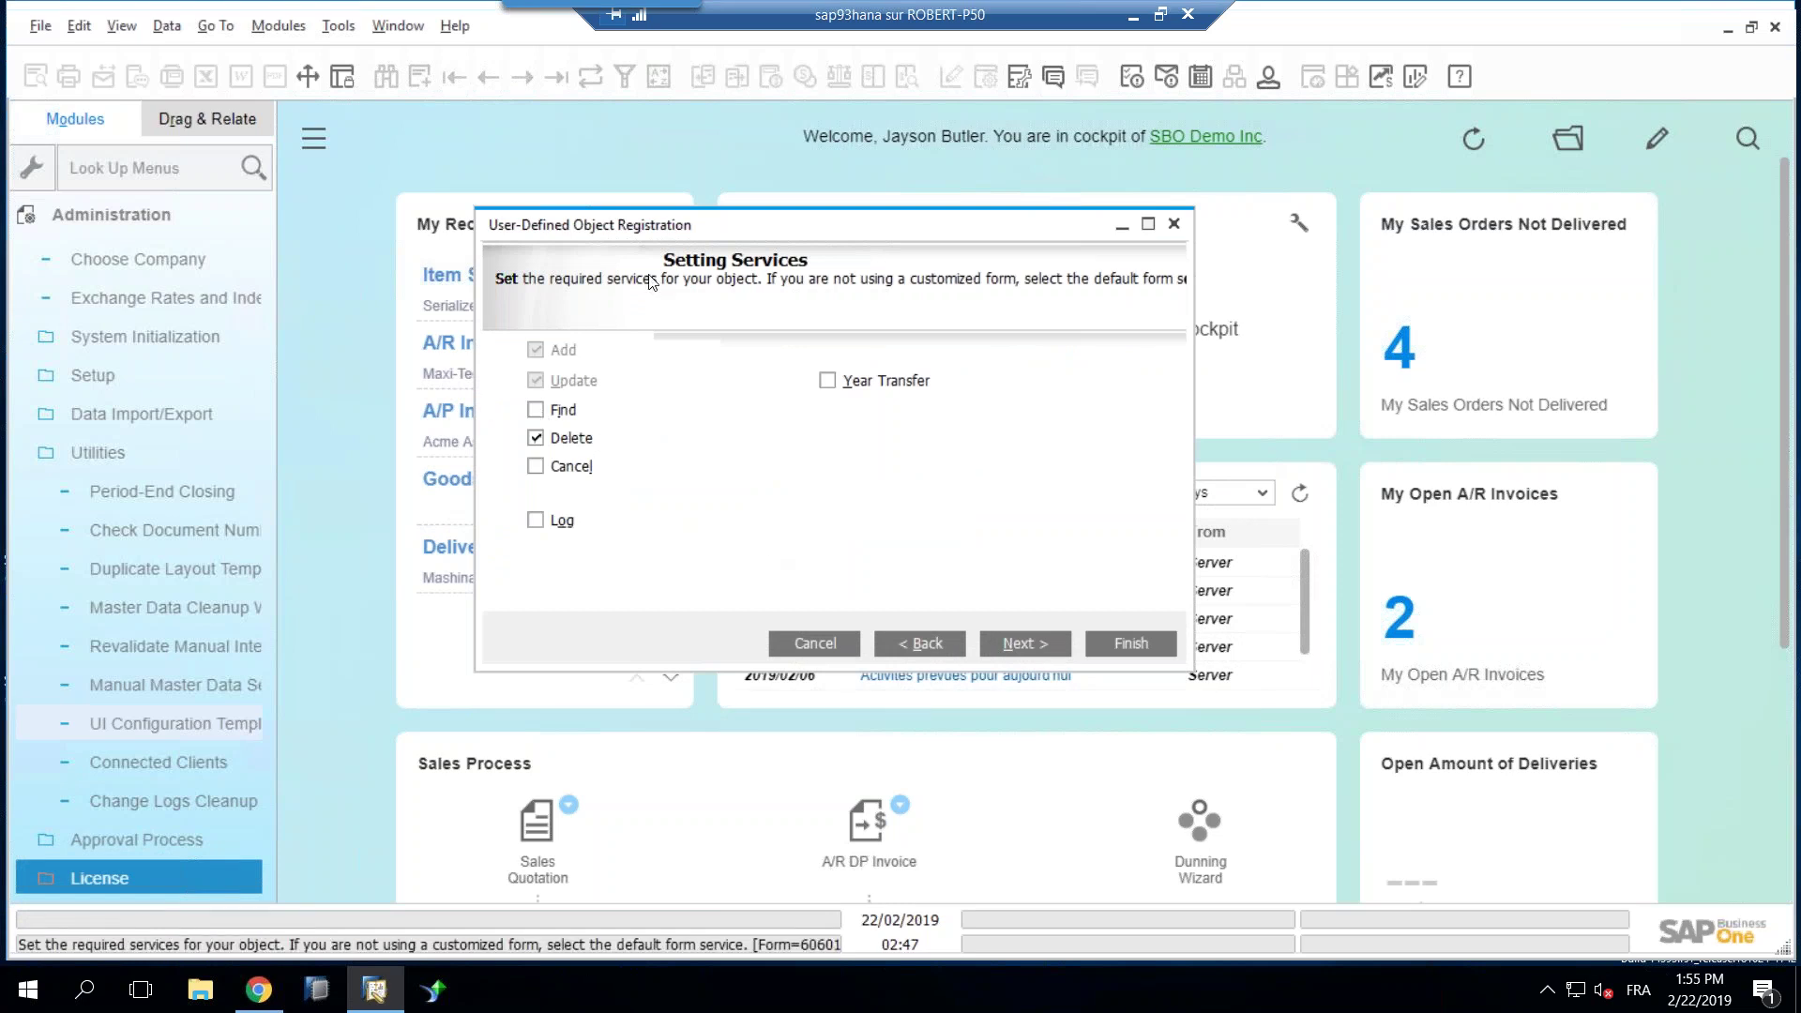
{"action": "left_click_drag", "start_coordinate": [723, 225], "coordinate": [867, 216]}
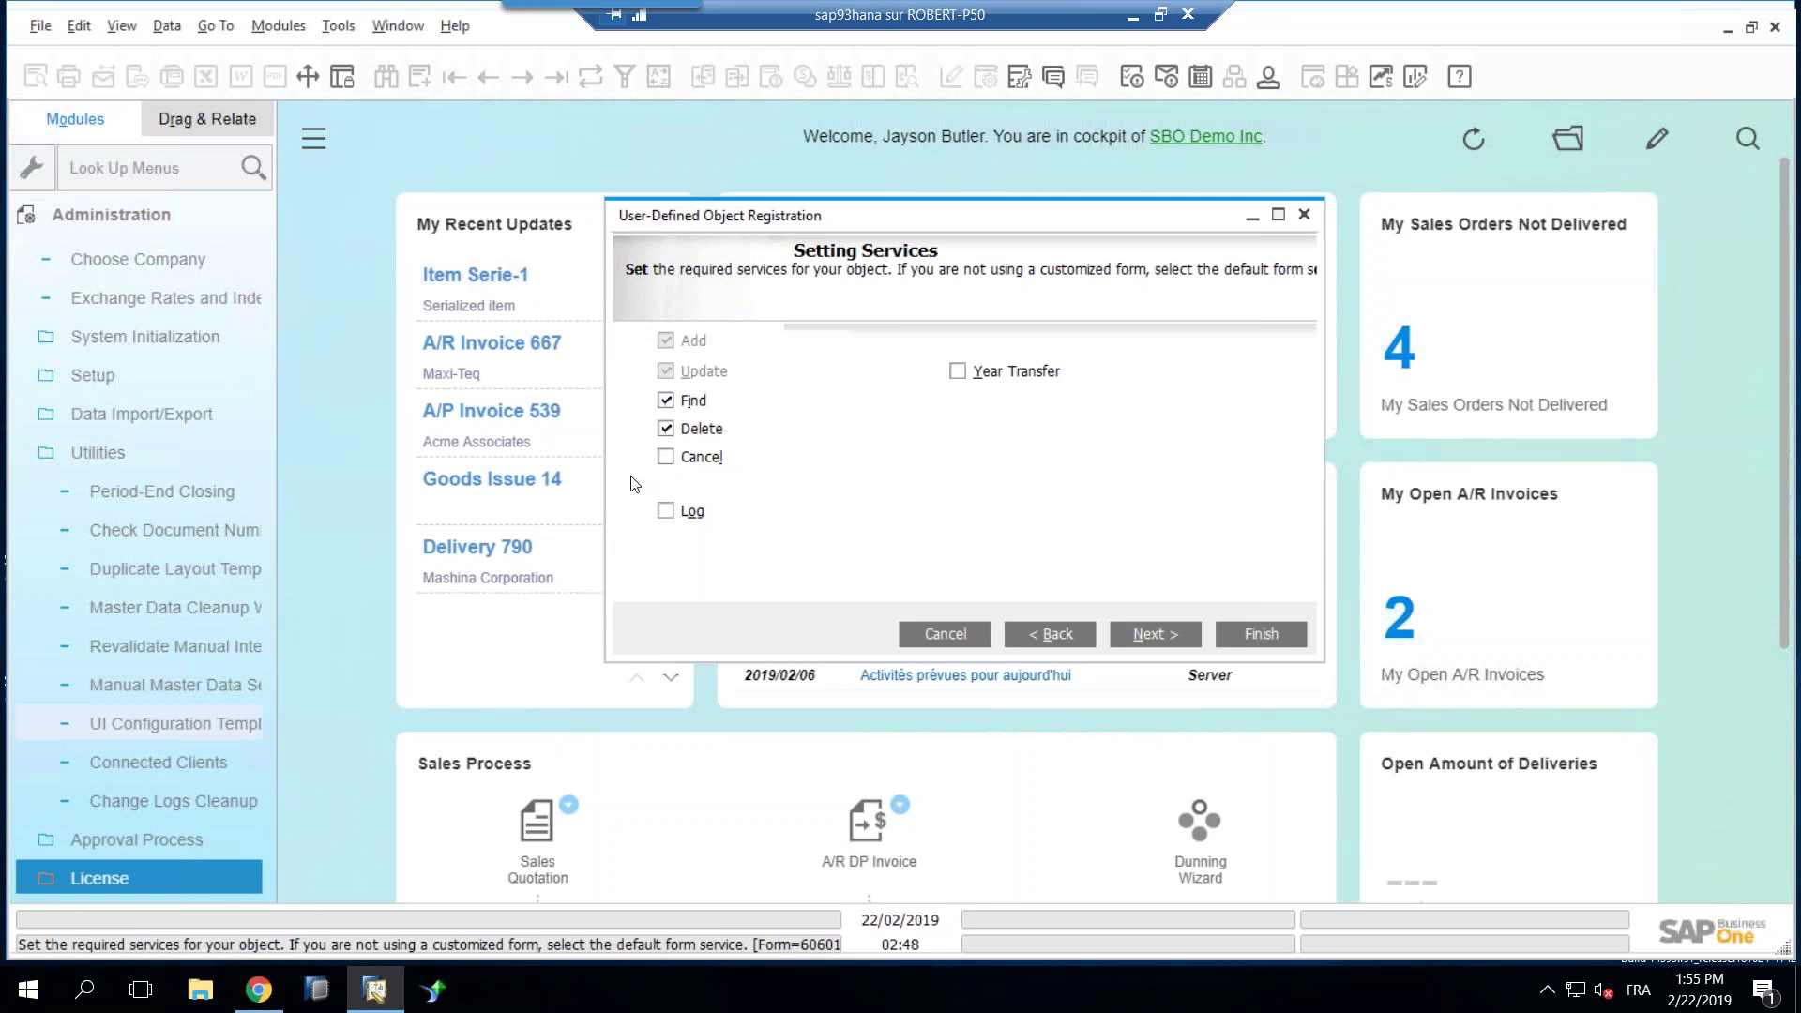
{"action": "left_click", "coordinate": [1137, 635]}
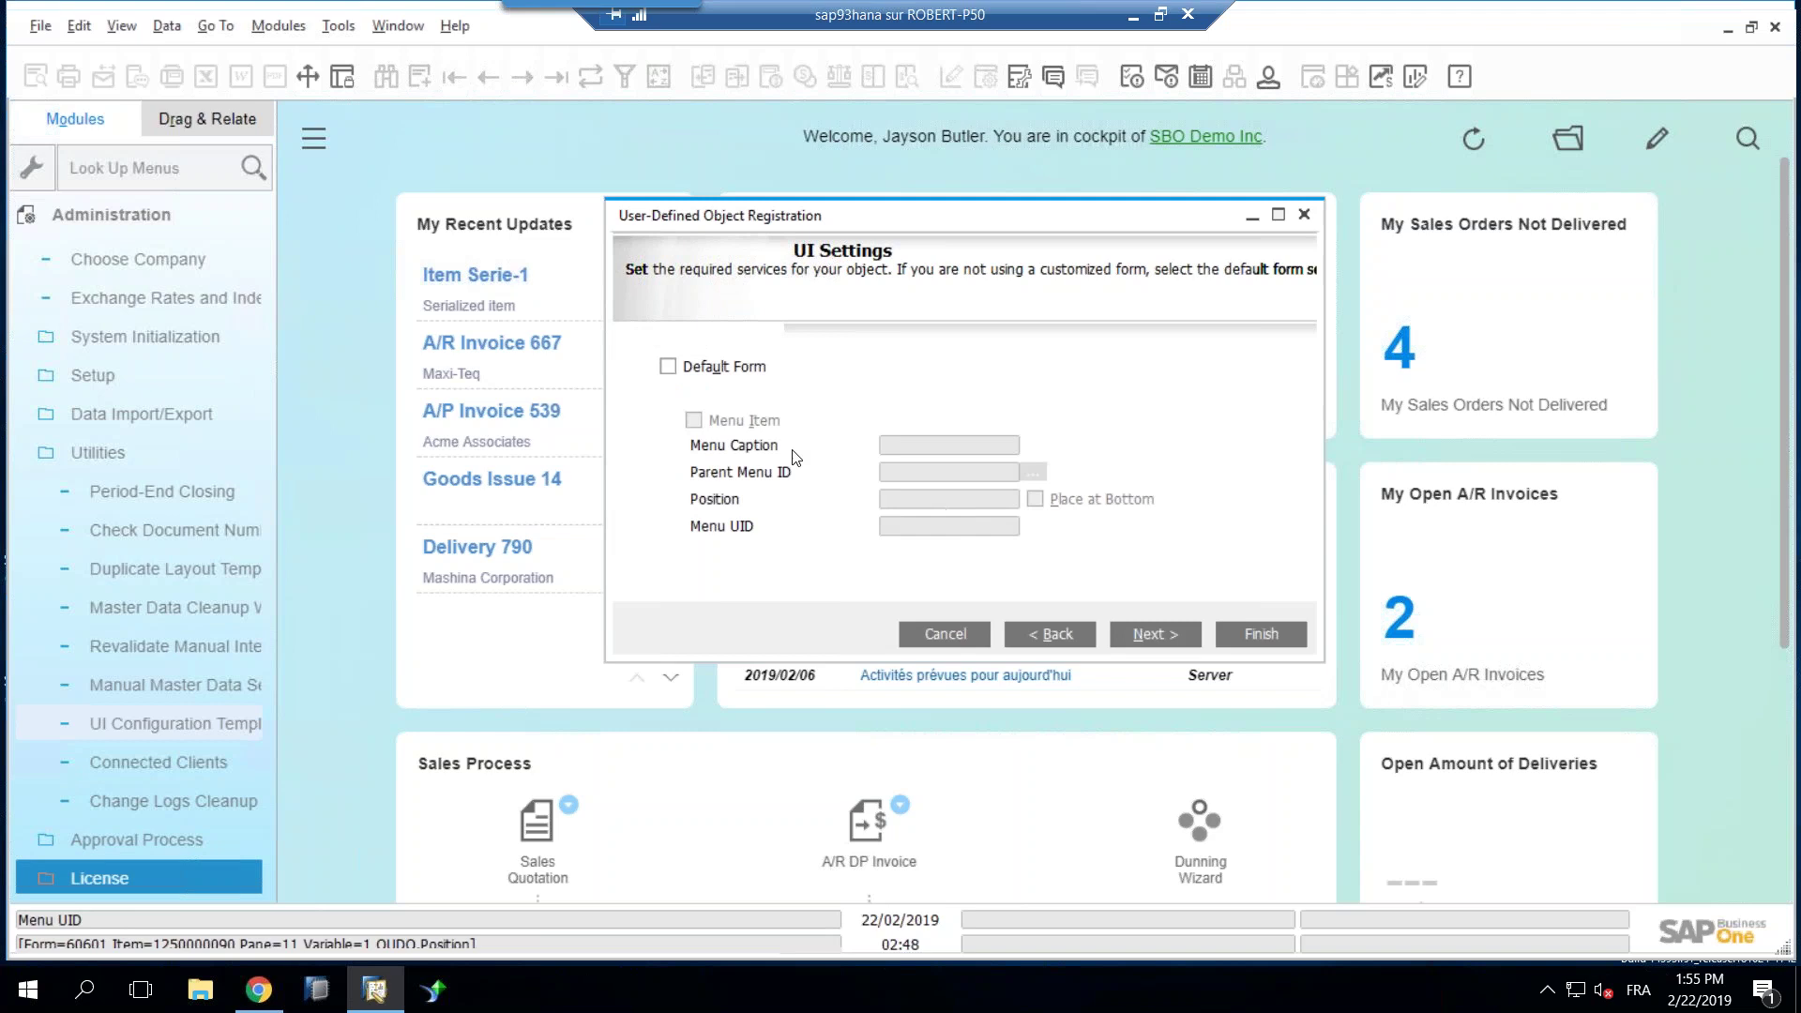
Step: Enable a default form and a 'Revisions' menu item placed at the bottom of Production
{"action": "left_click", "coordinate": [667, 366]}
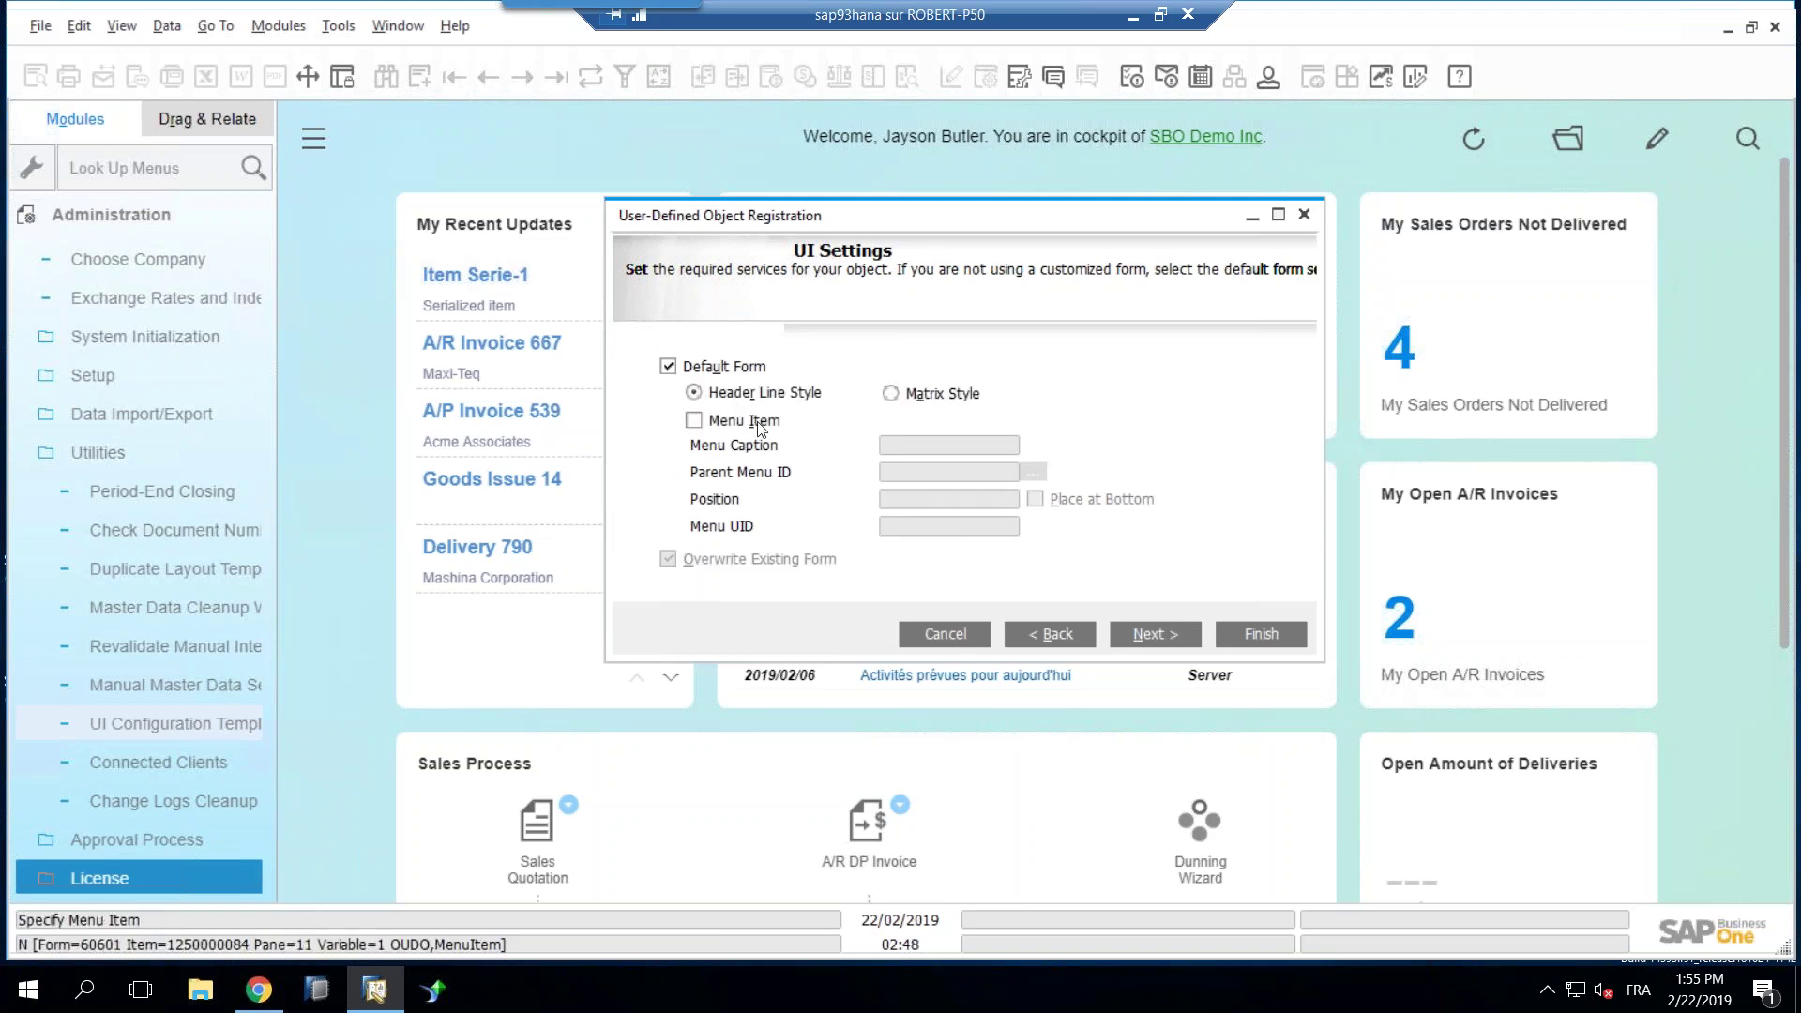
{"action": "left_click", "coordinate": [767, 420]}
{"action": "left_click", "coordinate": [930, 443]}
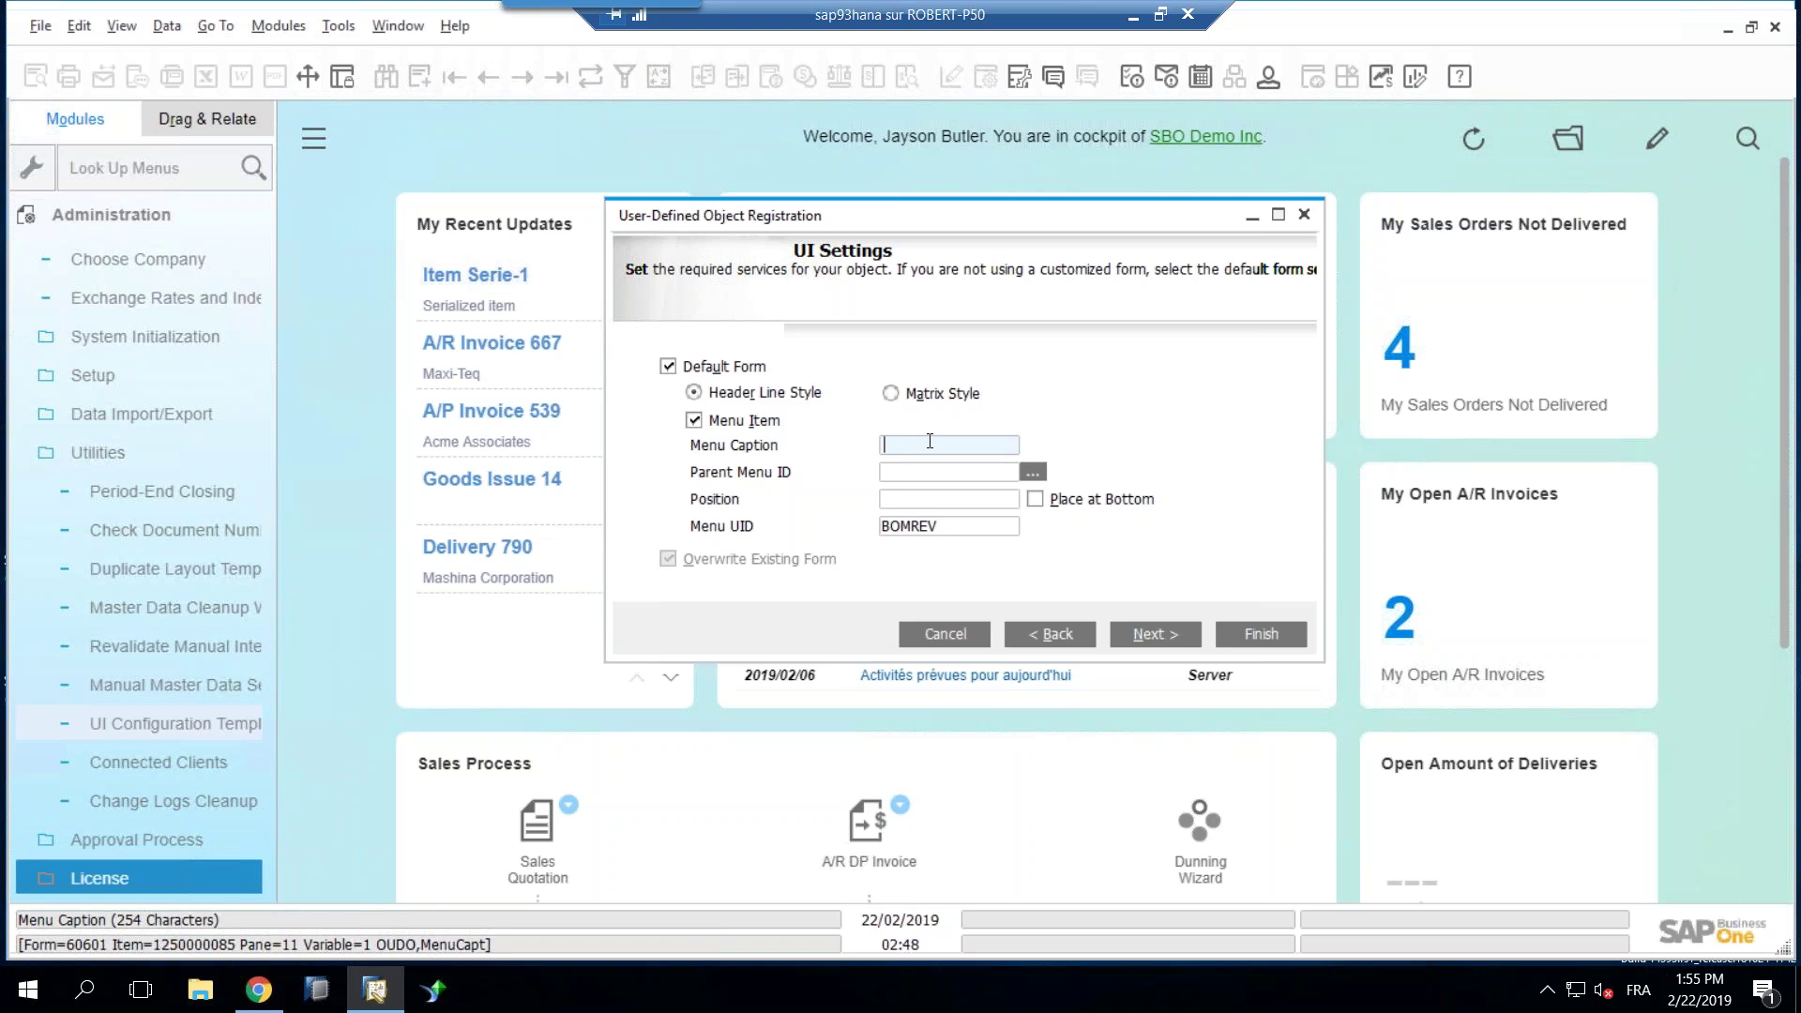
{"action": "type", "text": "Revision"}
{"action": "key", "text": "BackSpace"}
{"action": "key", "text": "BackSpace"}
{"action": "key", "text": "BackSpace"}
{"action": "key", "text": "BackSpace"}
{"action": "type", "text": "sions"}
{"action": "left_click", "coordinate": [947, 471]}
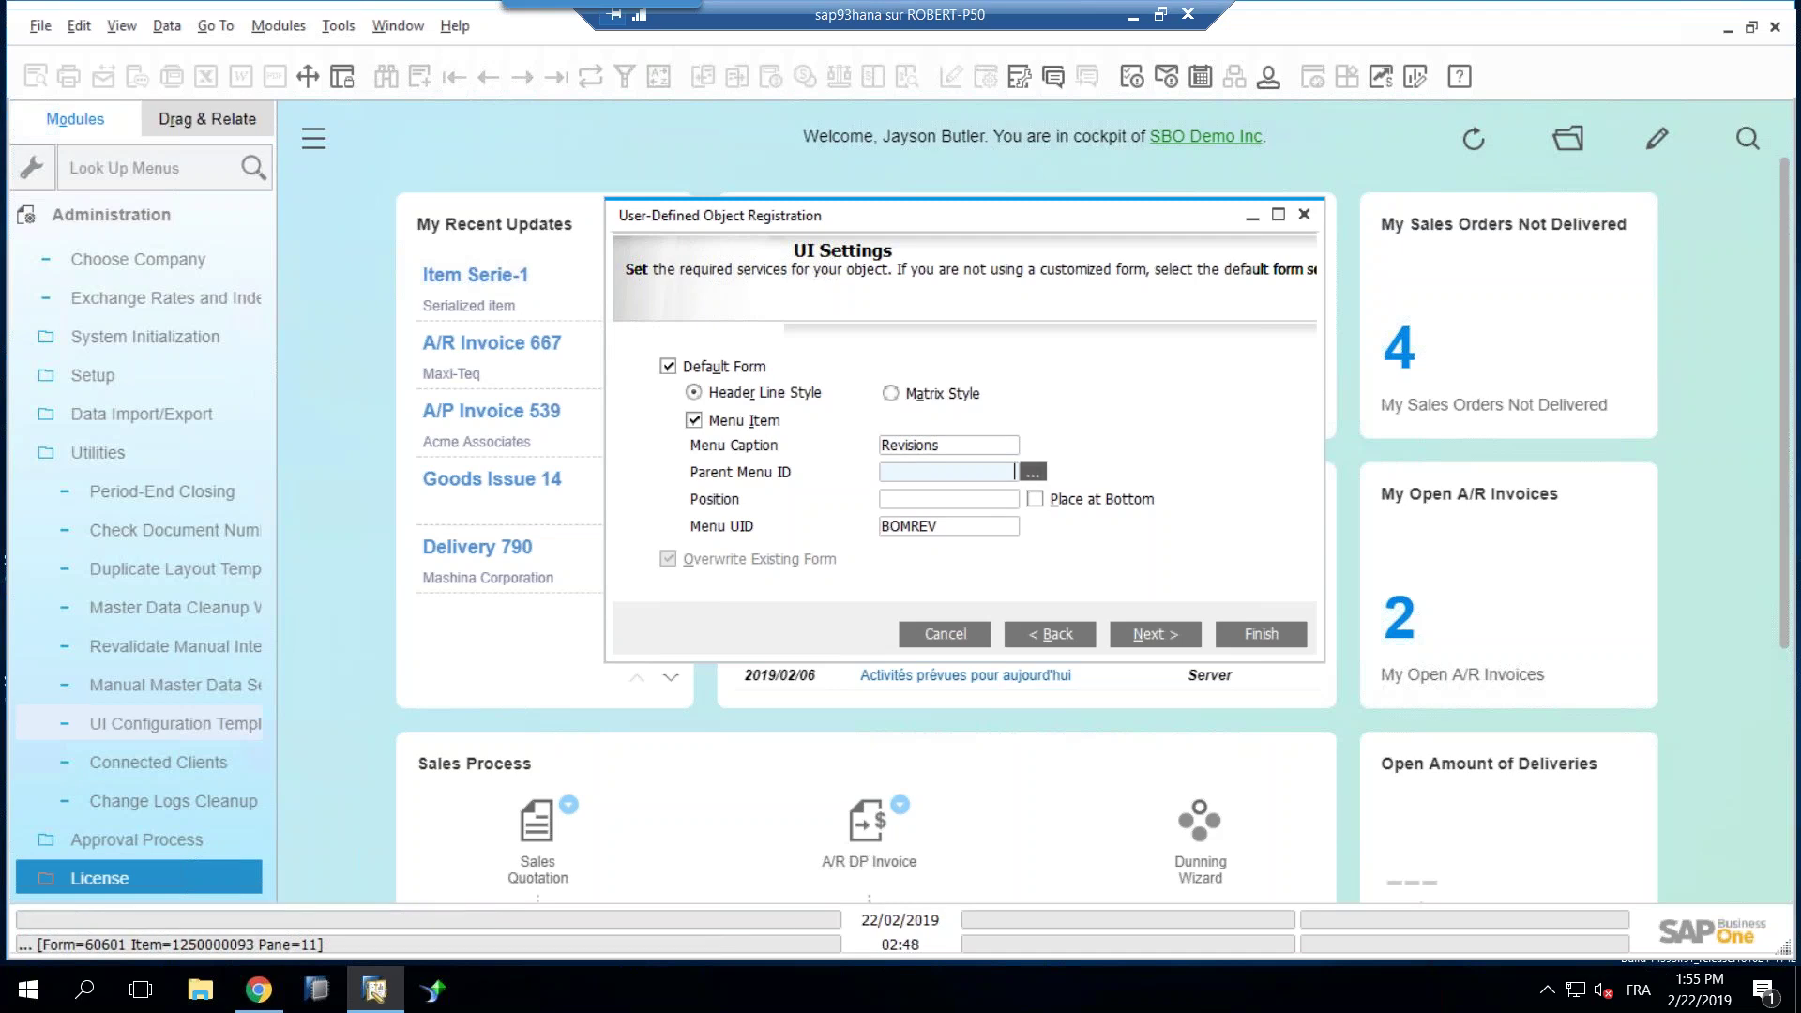
{"action": "left_click", "coordinate": [1032, 472]}
{"action": "left_click", "coordinate": [760, 535]}
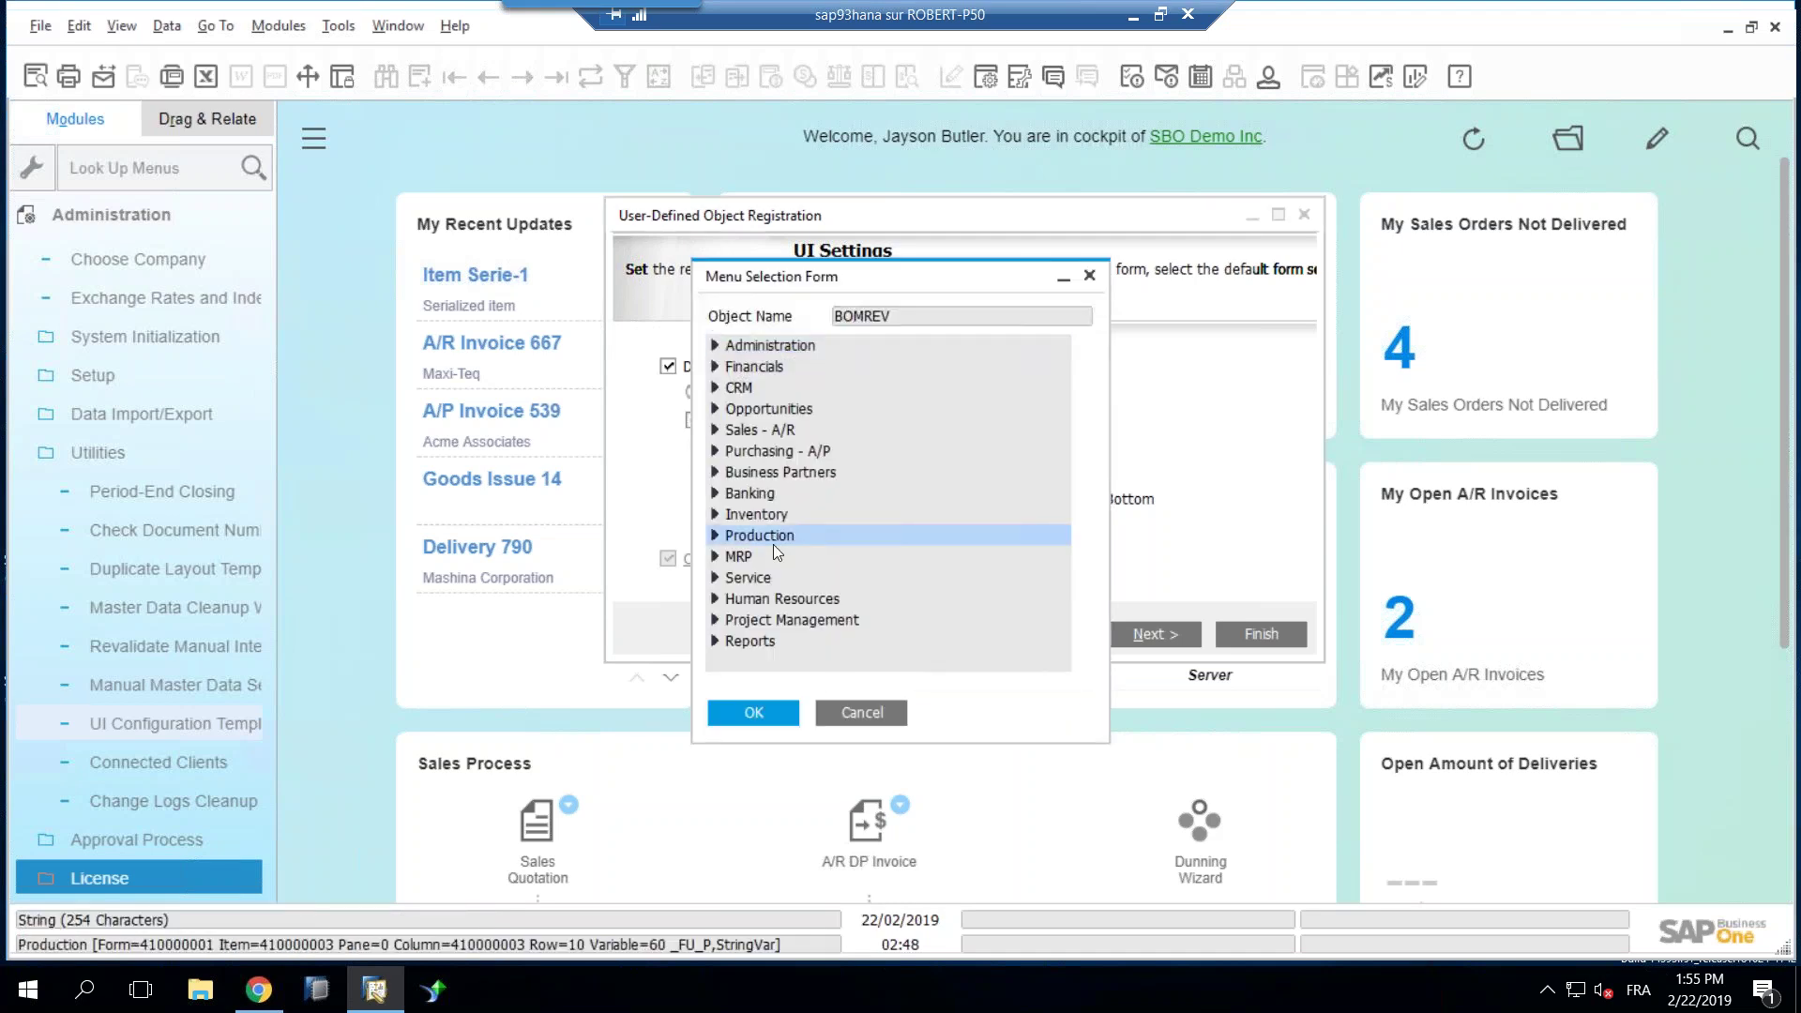
{"action": "left_click", "coordinate": [754, 711]}
{"action": "left_click", "coordinate": [1034, 499]}
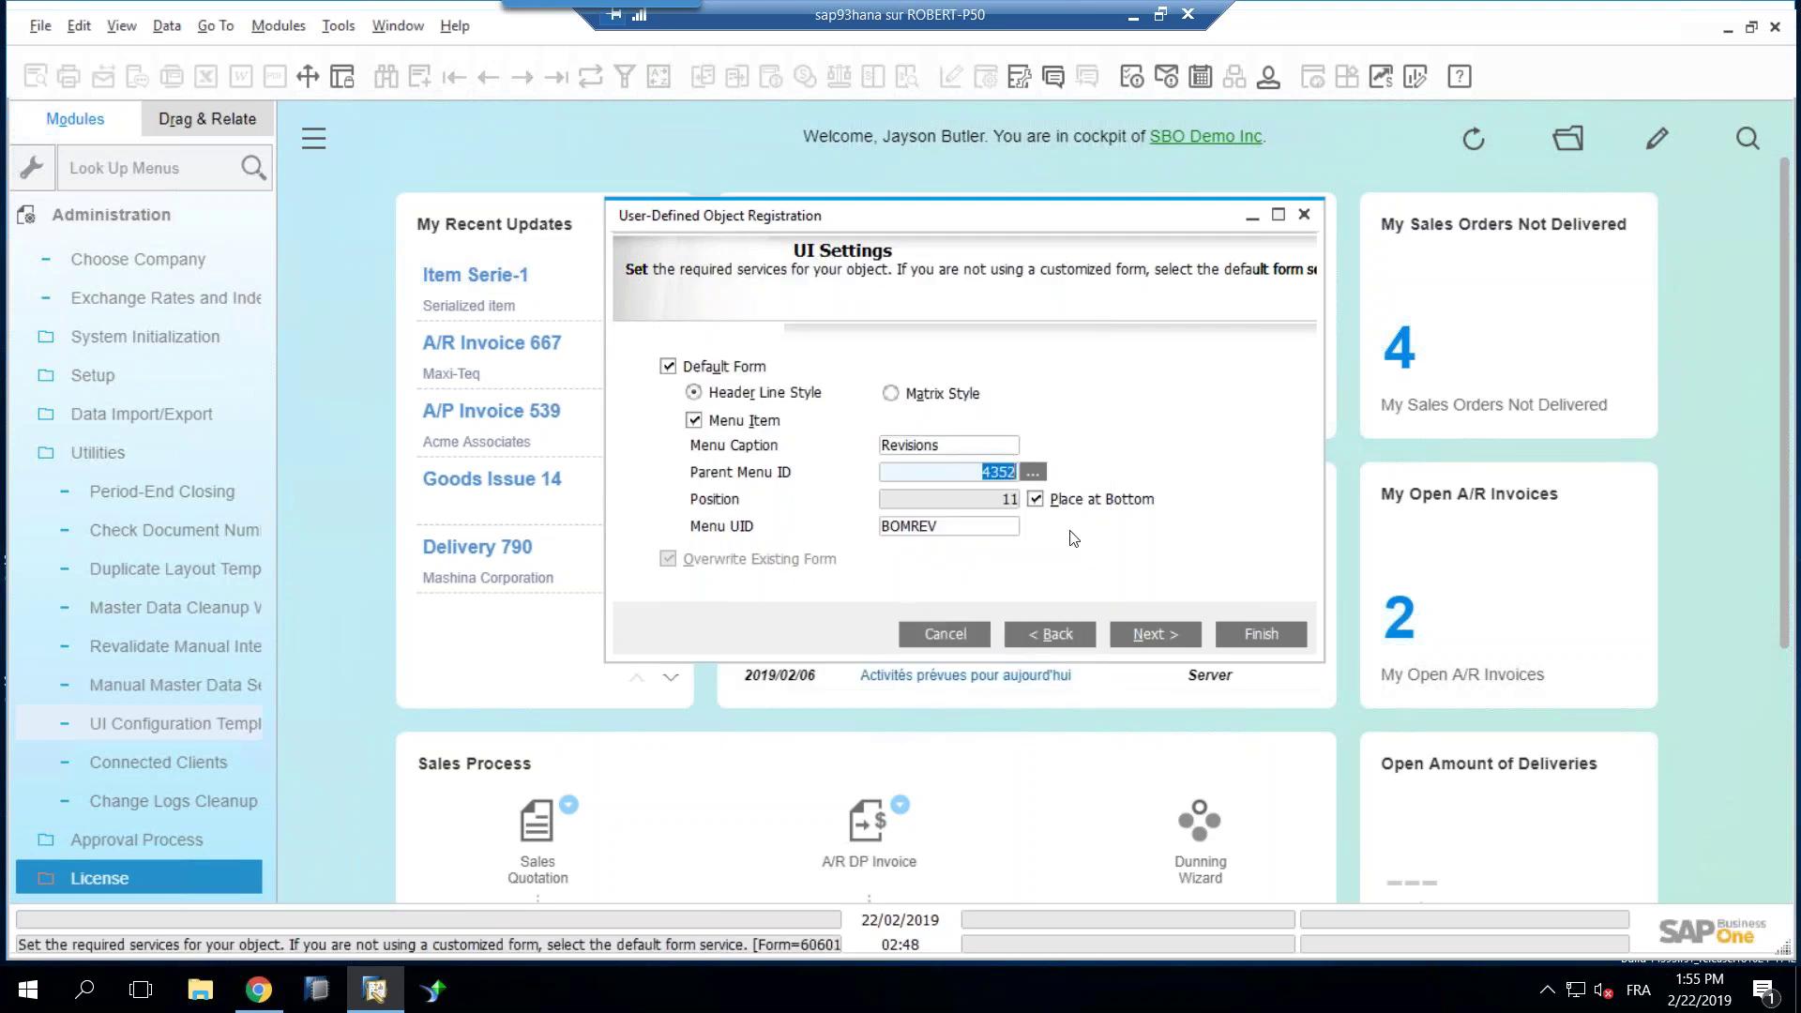
{"action": "left_click", "coordinate": [1141, 638]}
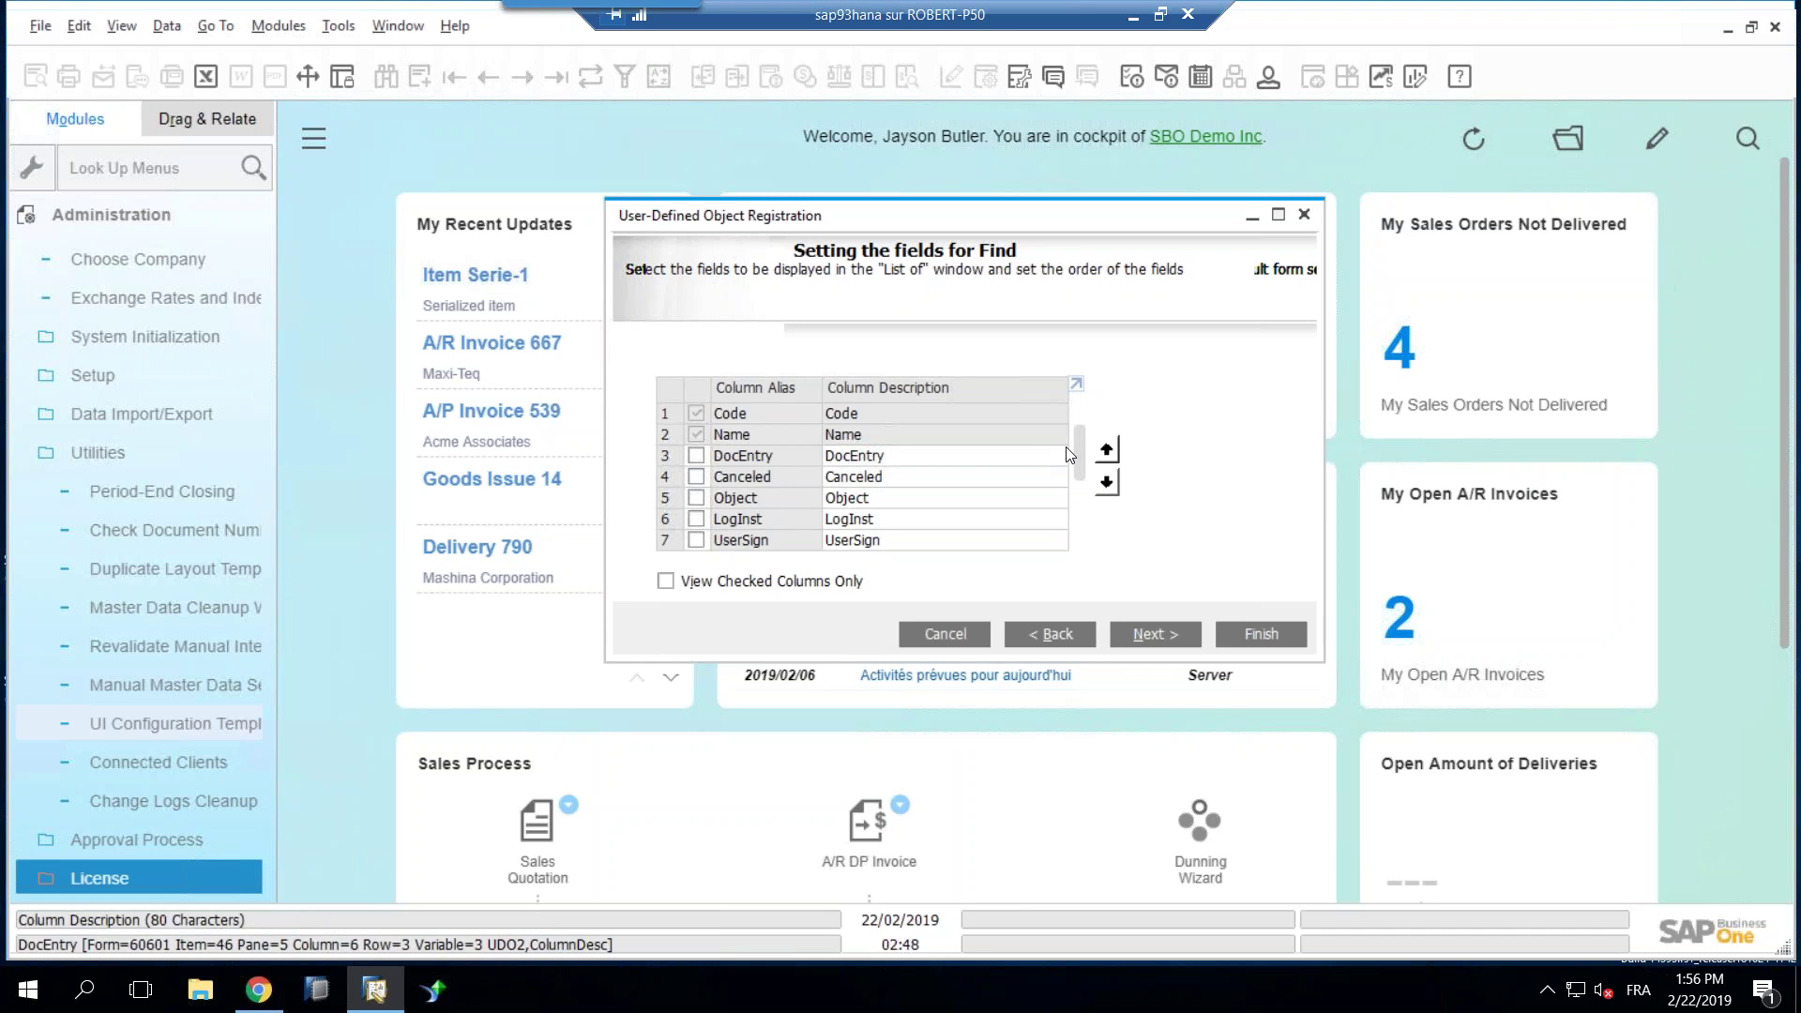
Step: Make the Name field visible and editable on the default form
{"action": "scroll", "coordinate": [1070, 455], "scroll_direction": "down", "scroll_amount": 1}
{"action": "scroll", "coordinate": [1077, 436], "scroll_direction": "up", "scroll_amount": 1}
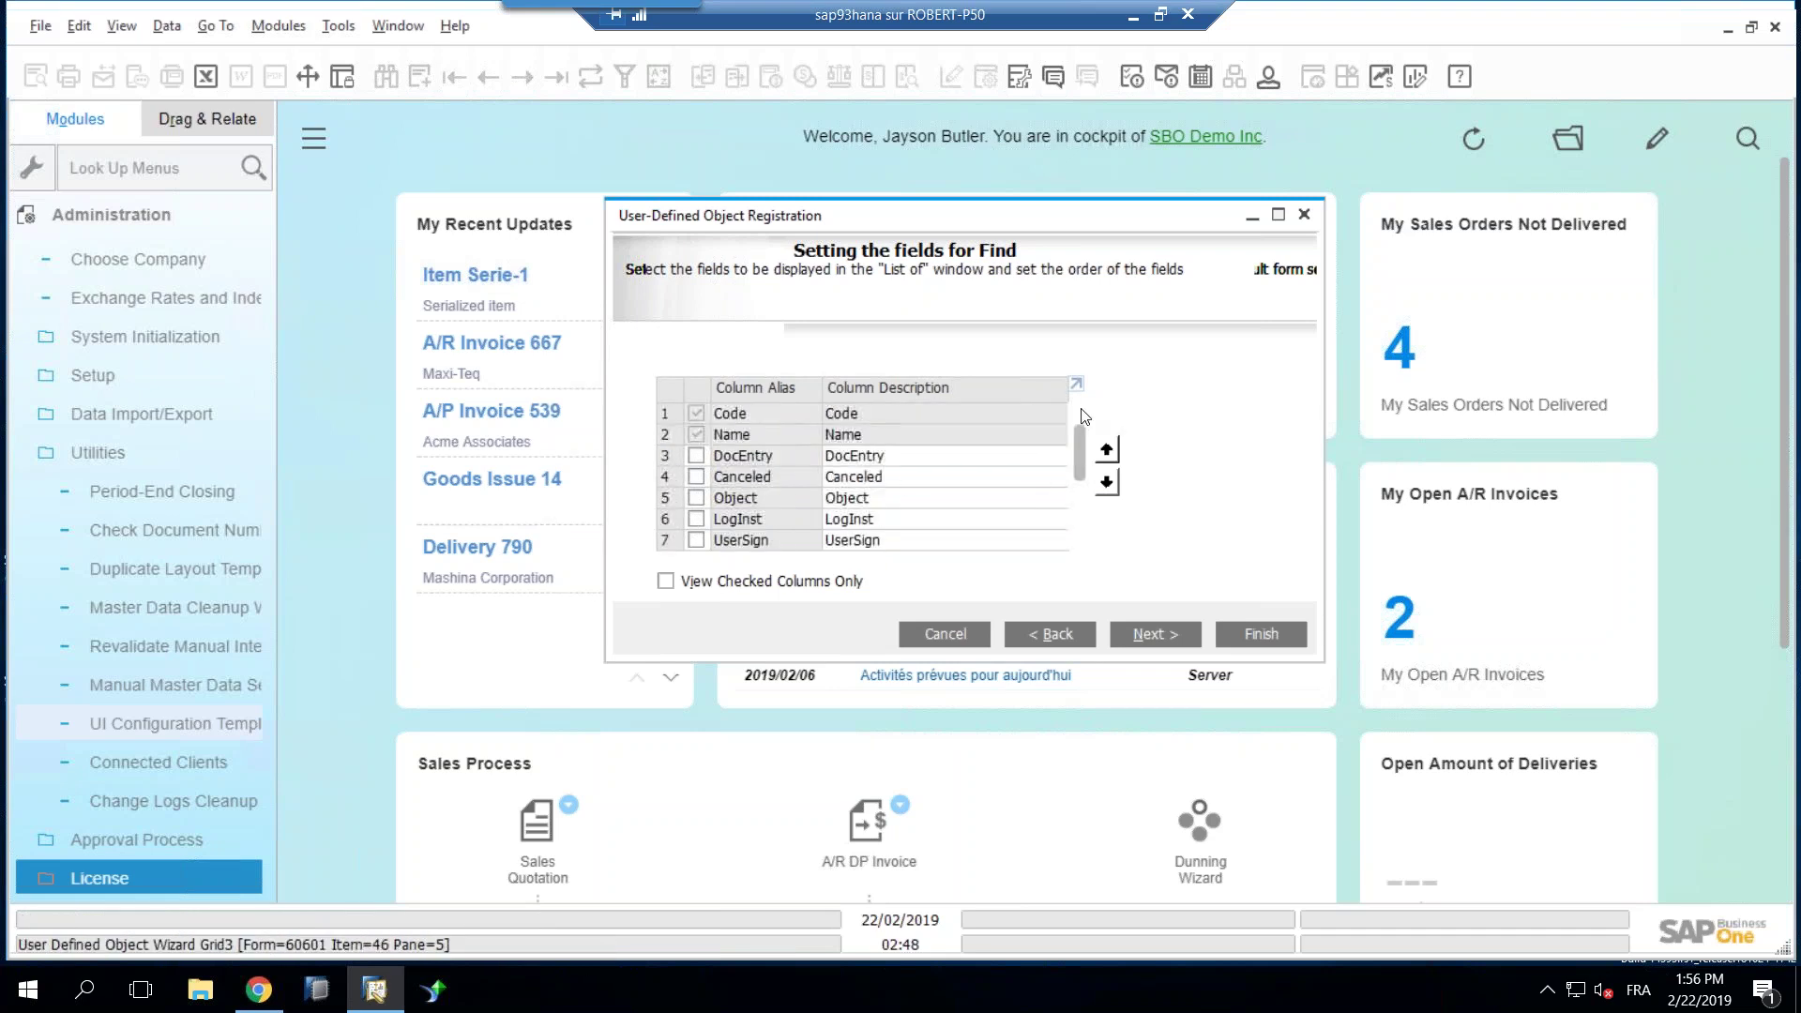
{"action": "left_click", "coordinate": [1135, 635]}
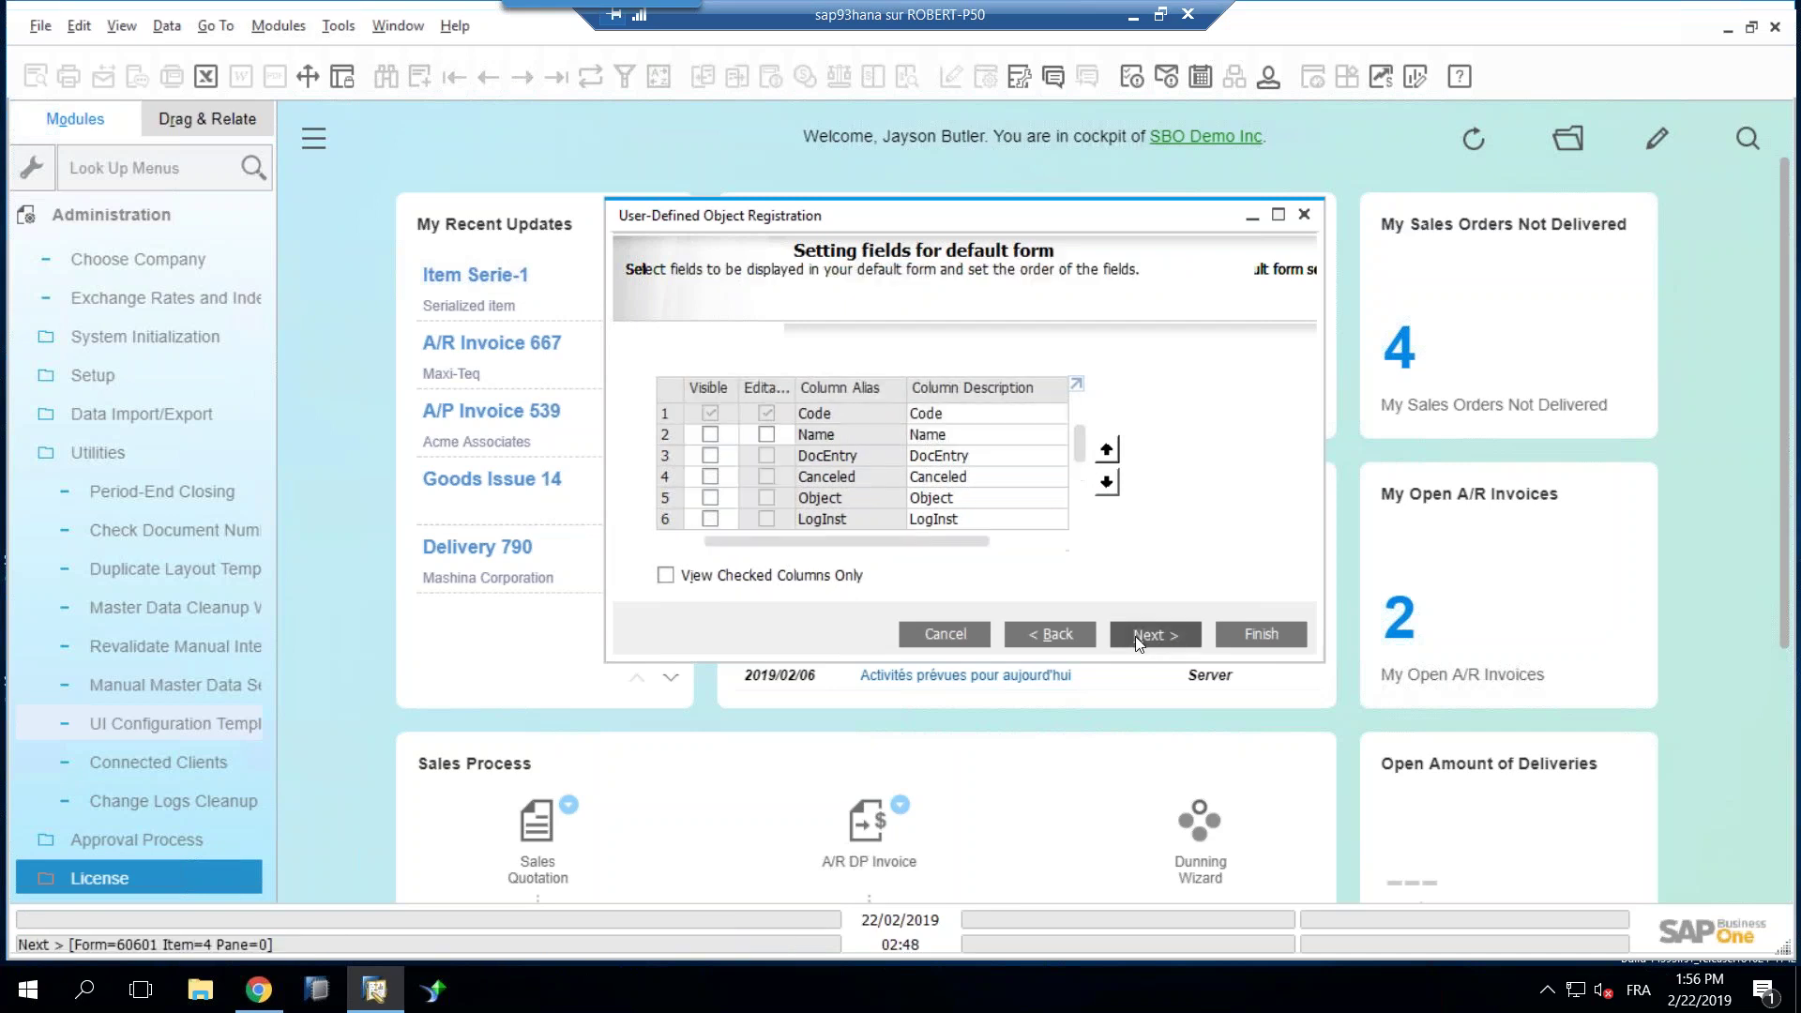
{"action": "left_click", "coordinate": [1135, 635]}
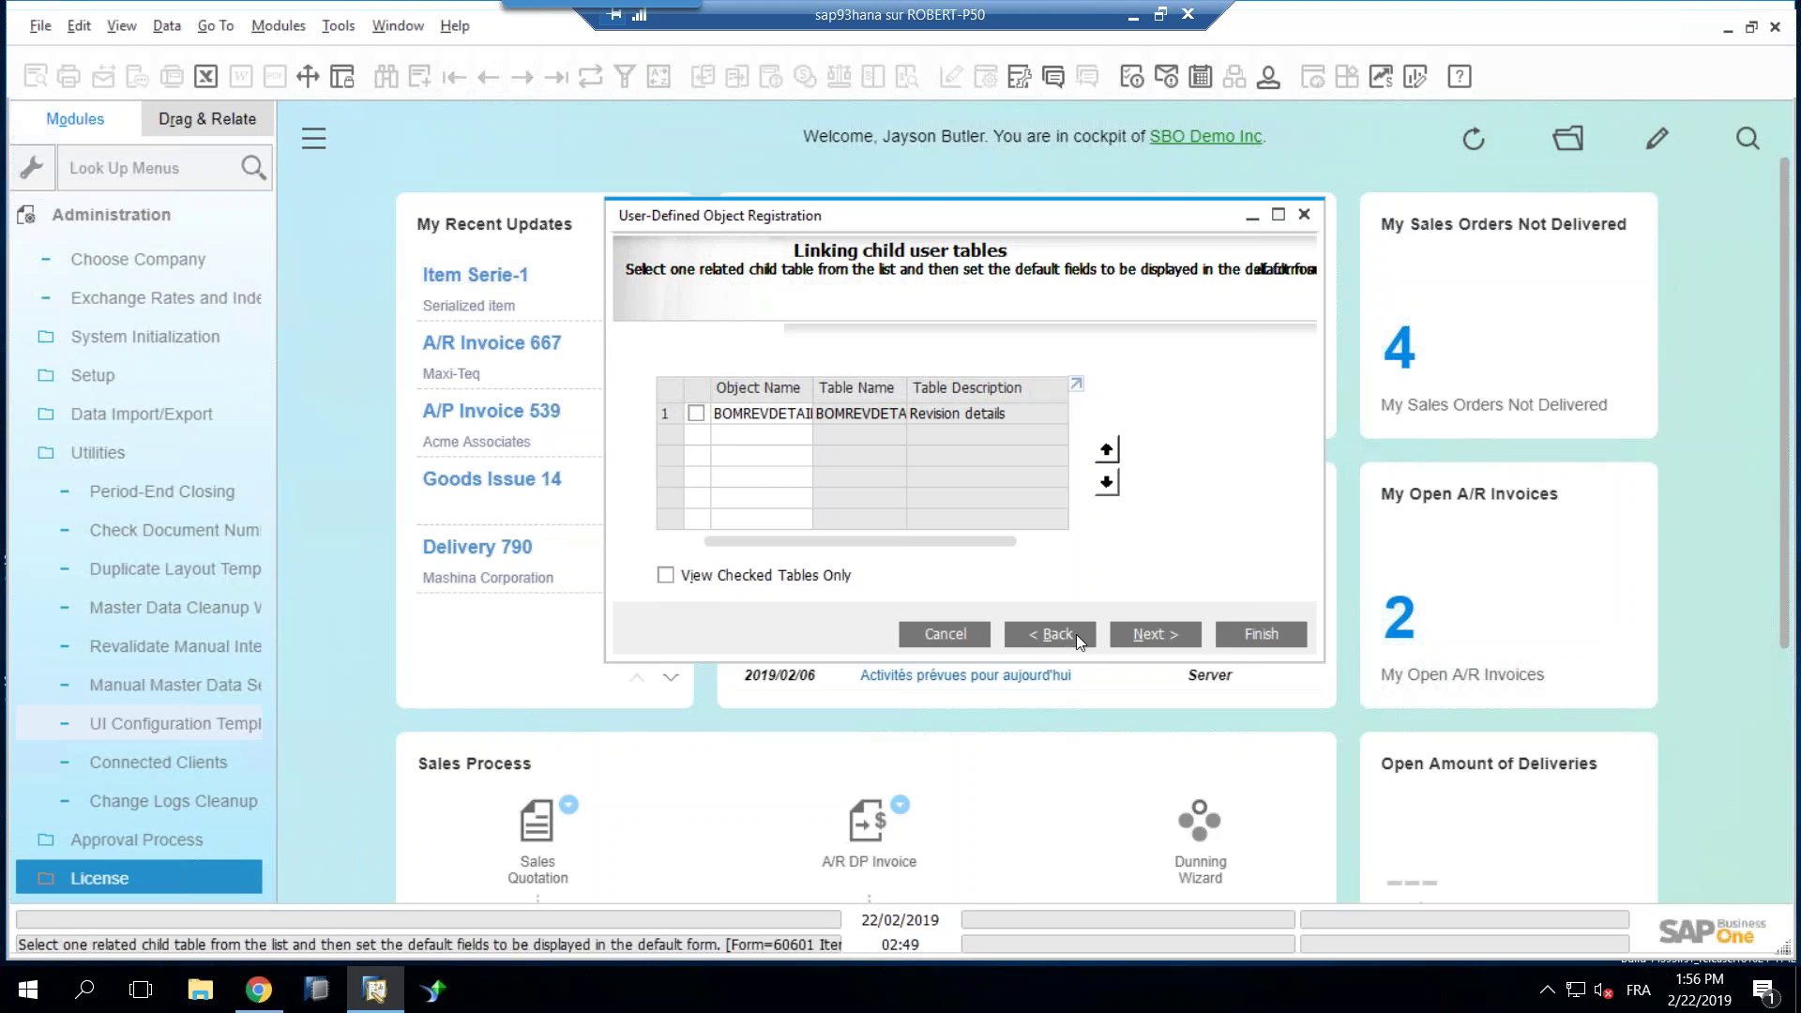
{"action": "left_click", "coordinate": [1030, 634]}
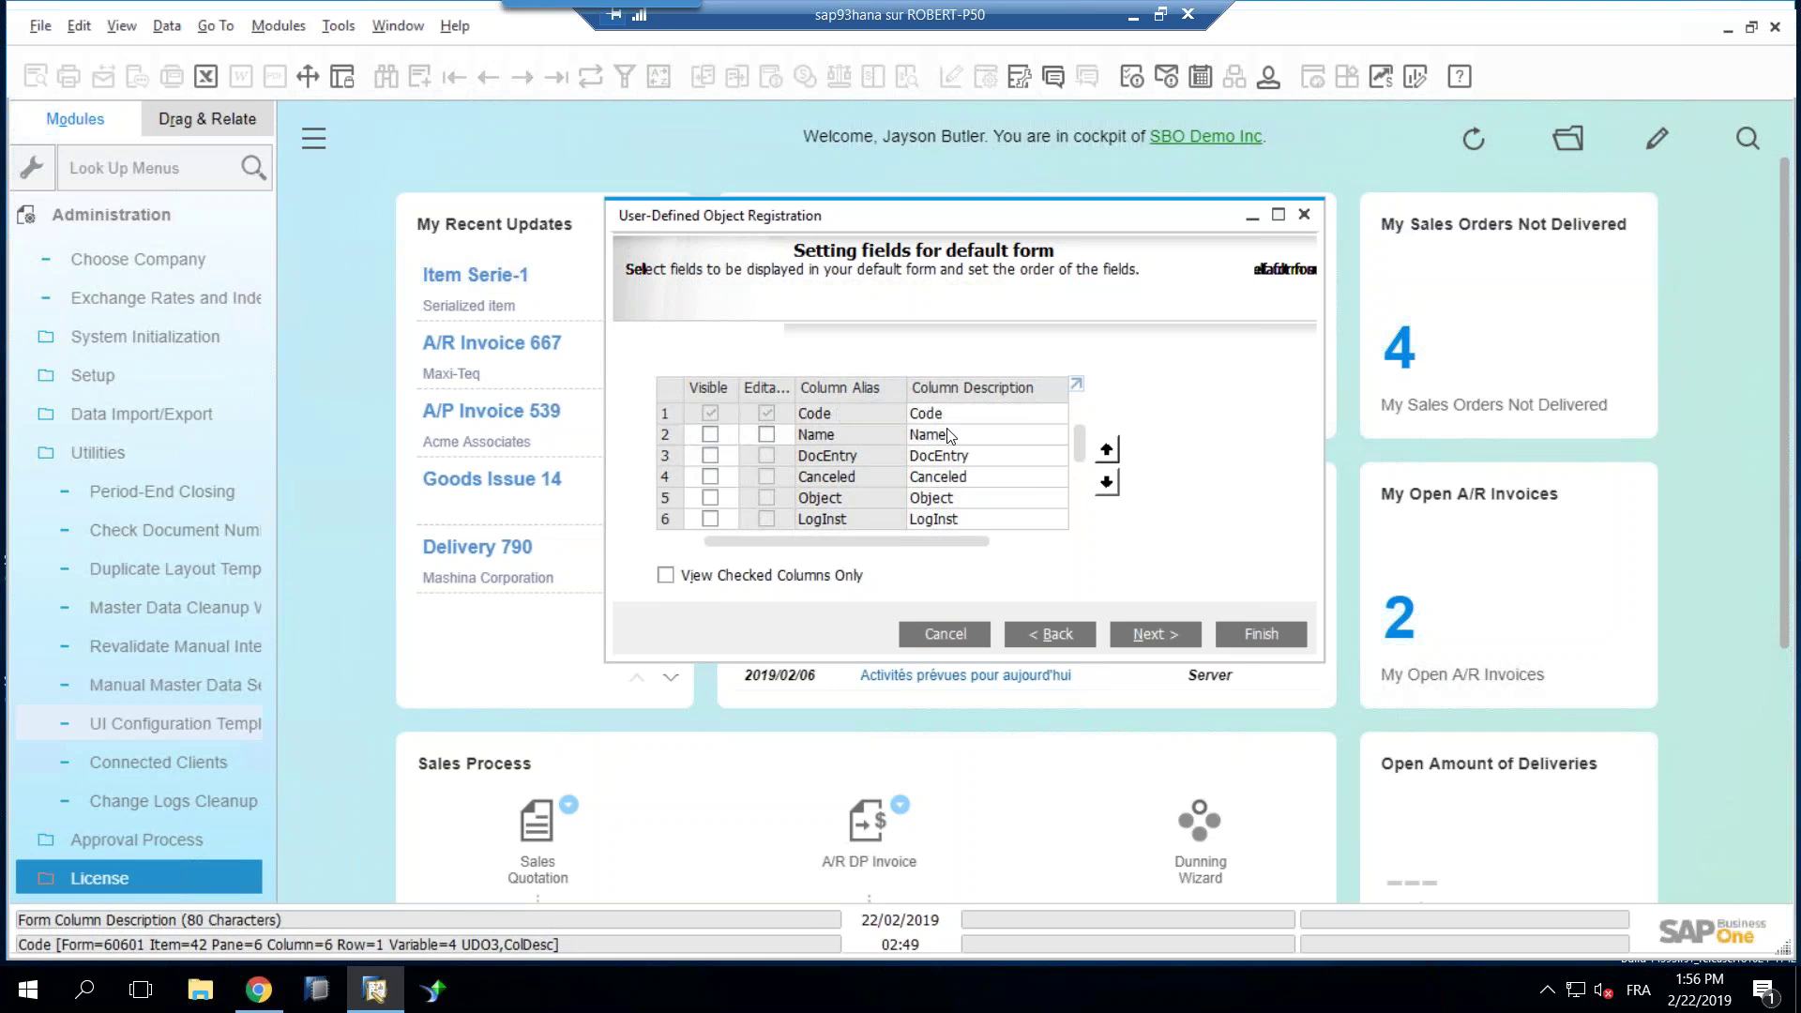
{"action": "left_click", "coordinate": [710, 435]}
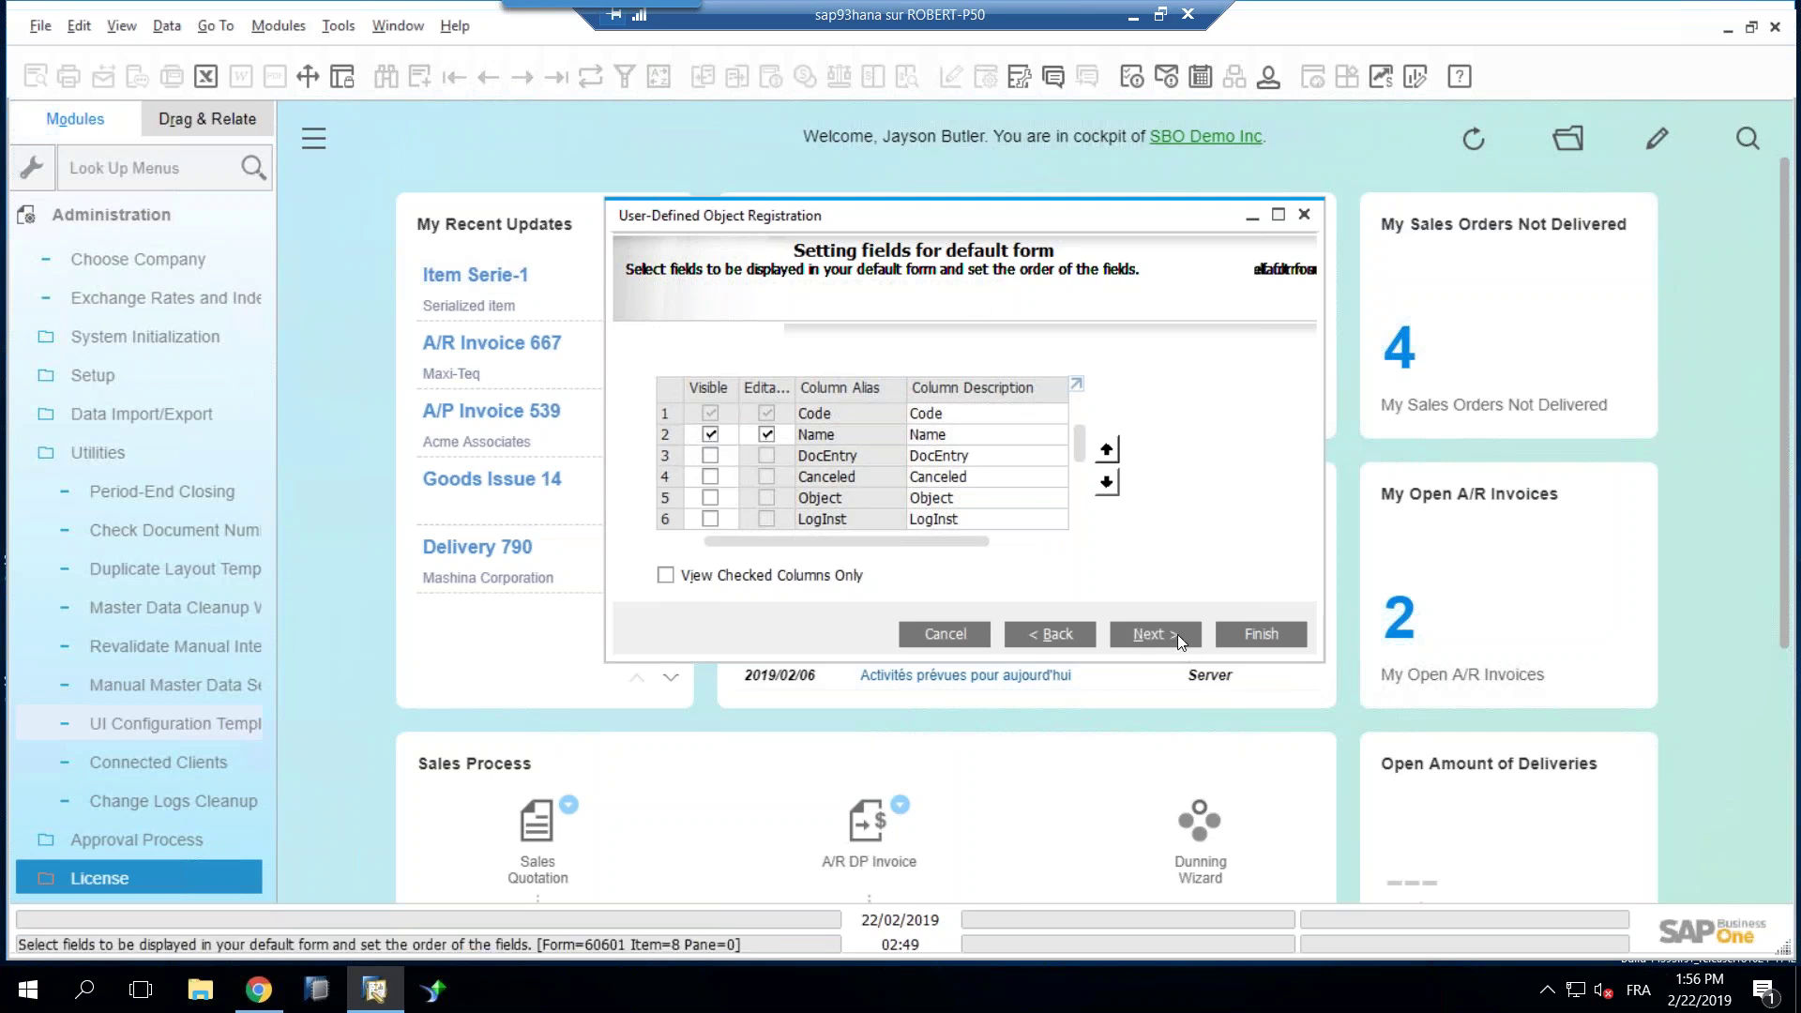
Step: Link BOMREVDETAILS (Revision details) as the object's child table
{"action": "left_click", "coordinate": [1136, 637]}
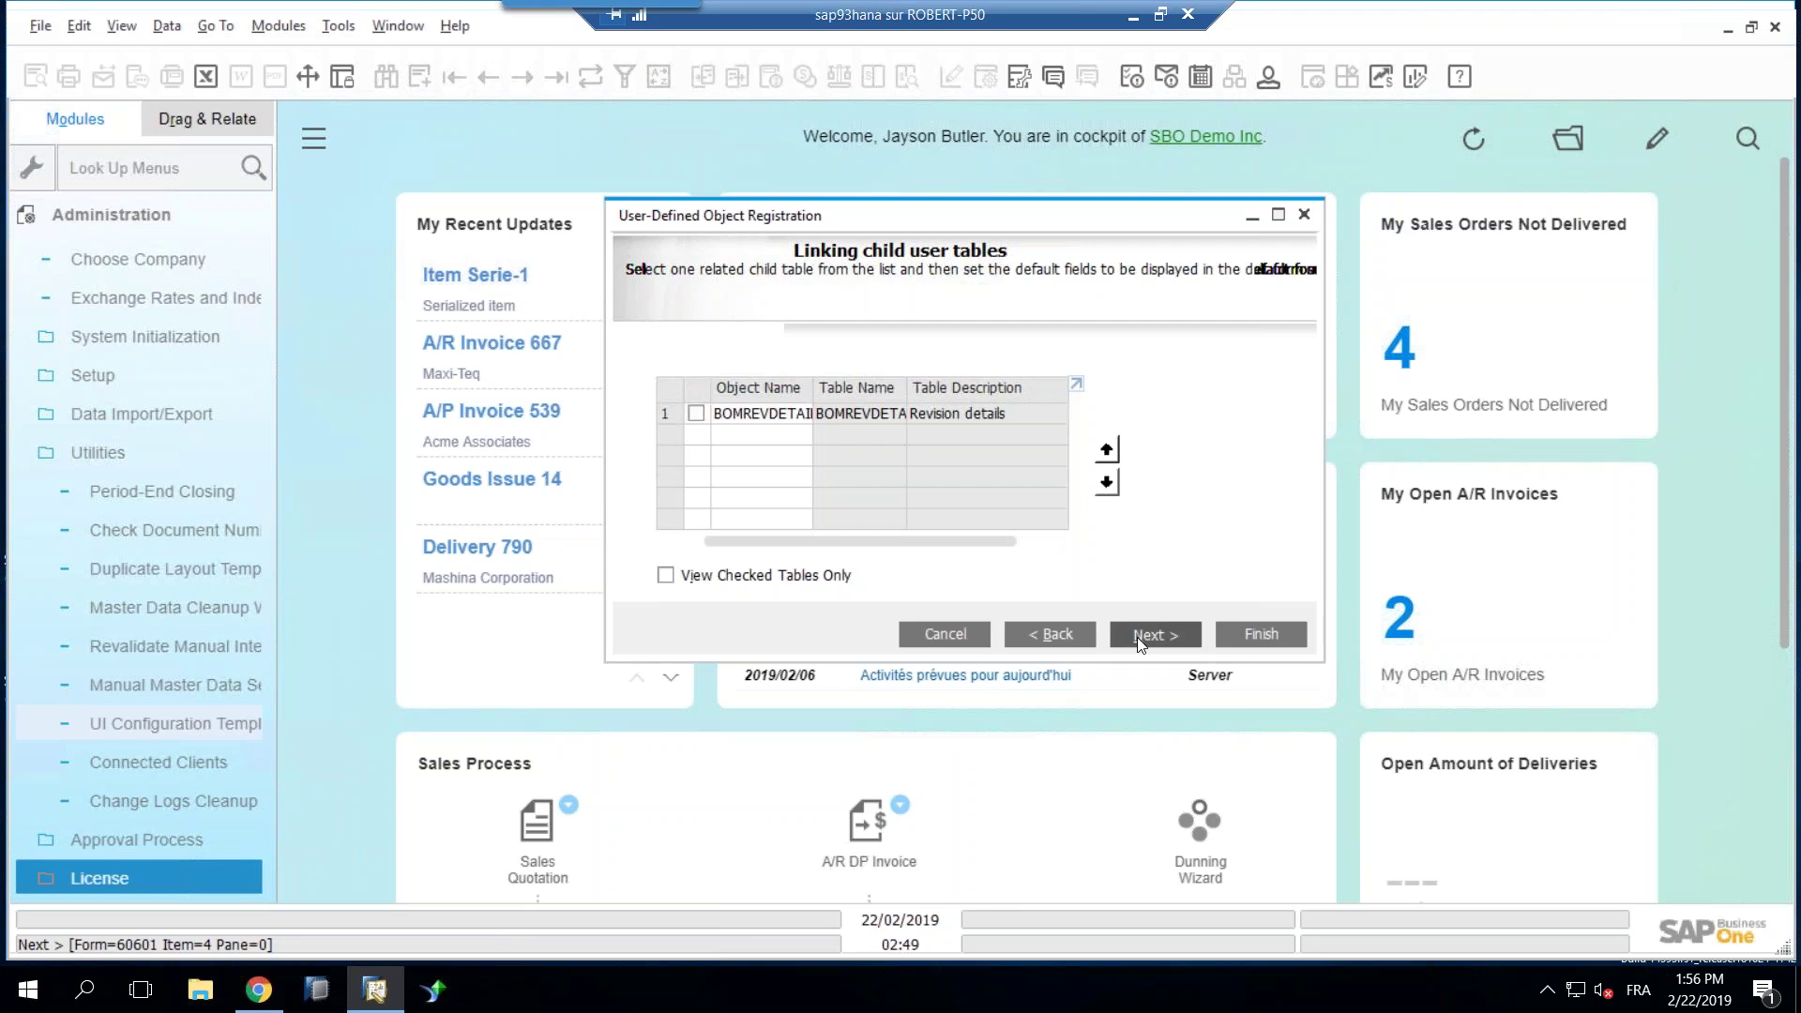
{"action": "left_click", "coordinate": [1137, 637]}
{"action": "left_click", "coordinate": [1049, 640]}
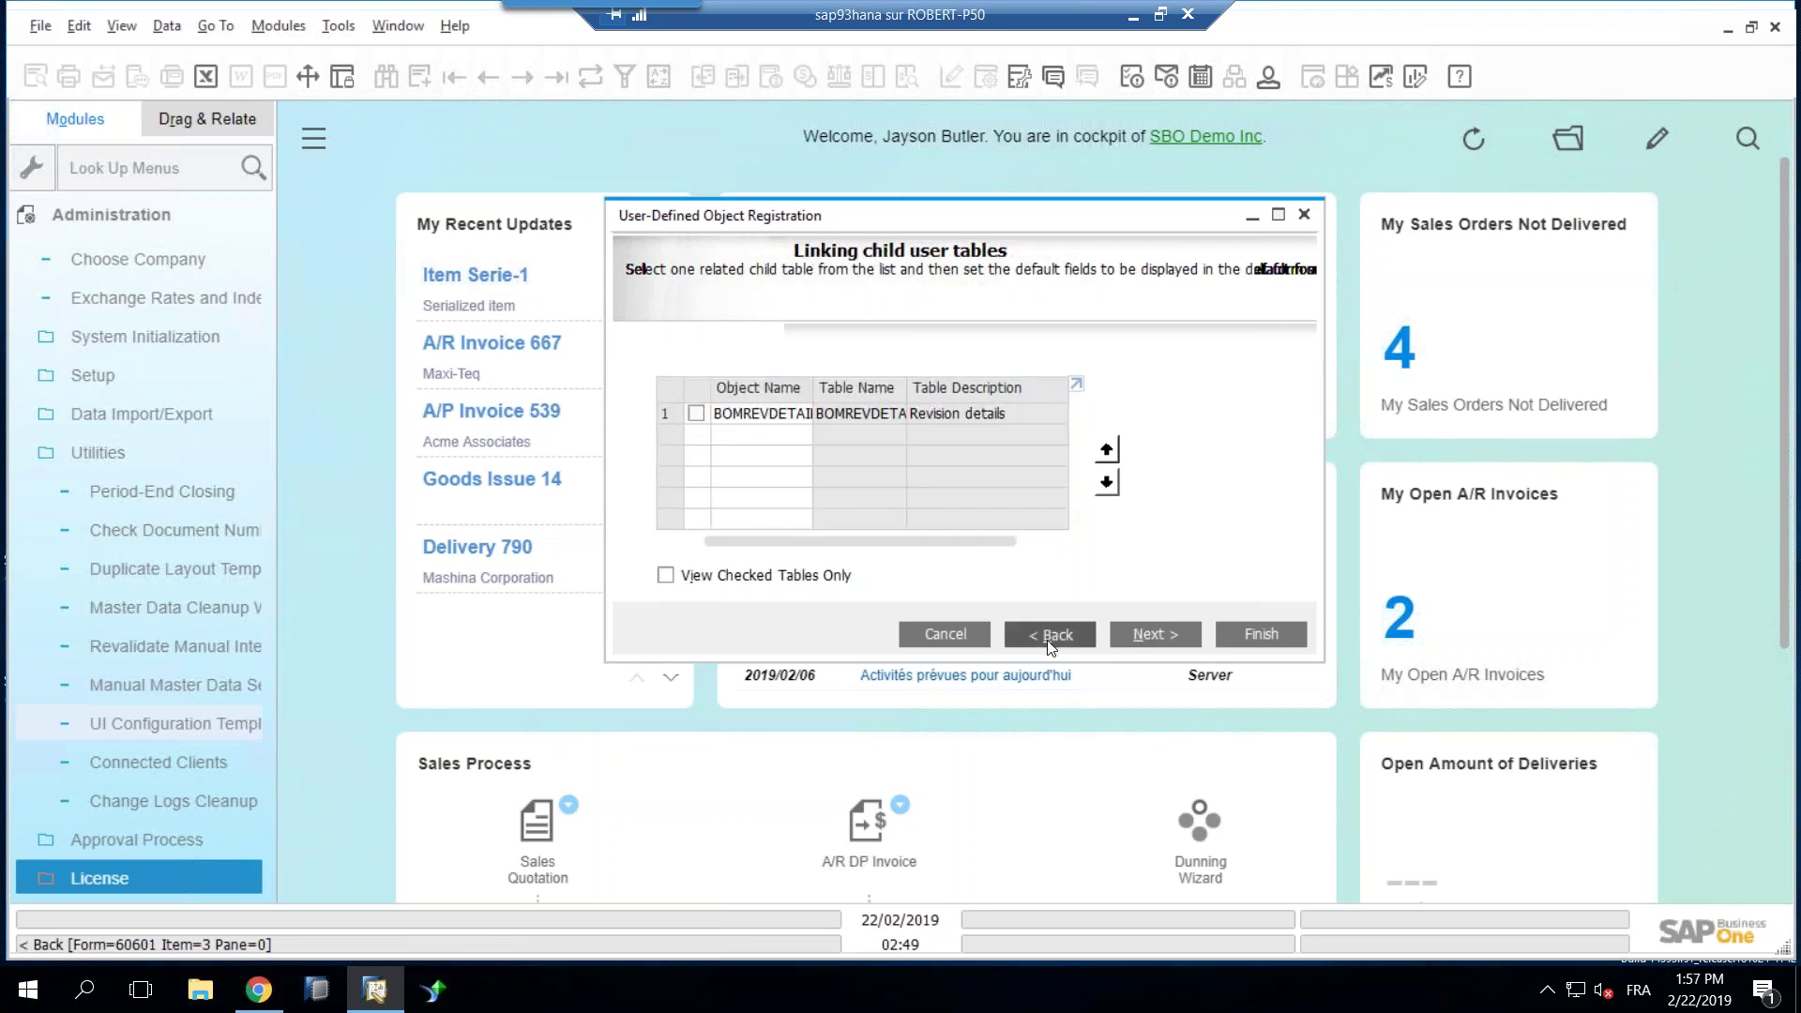
{"action": "left_click", "coordinate": [1050, 641]}
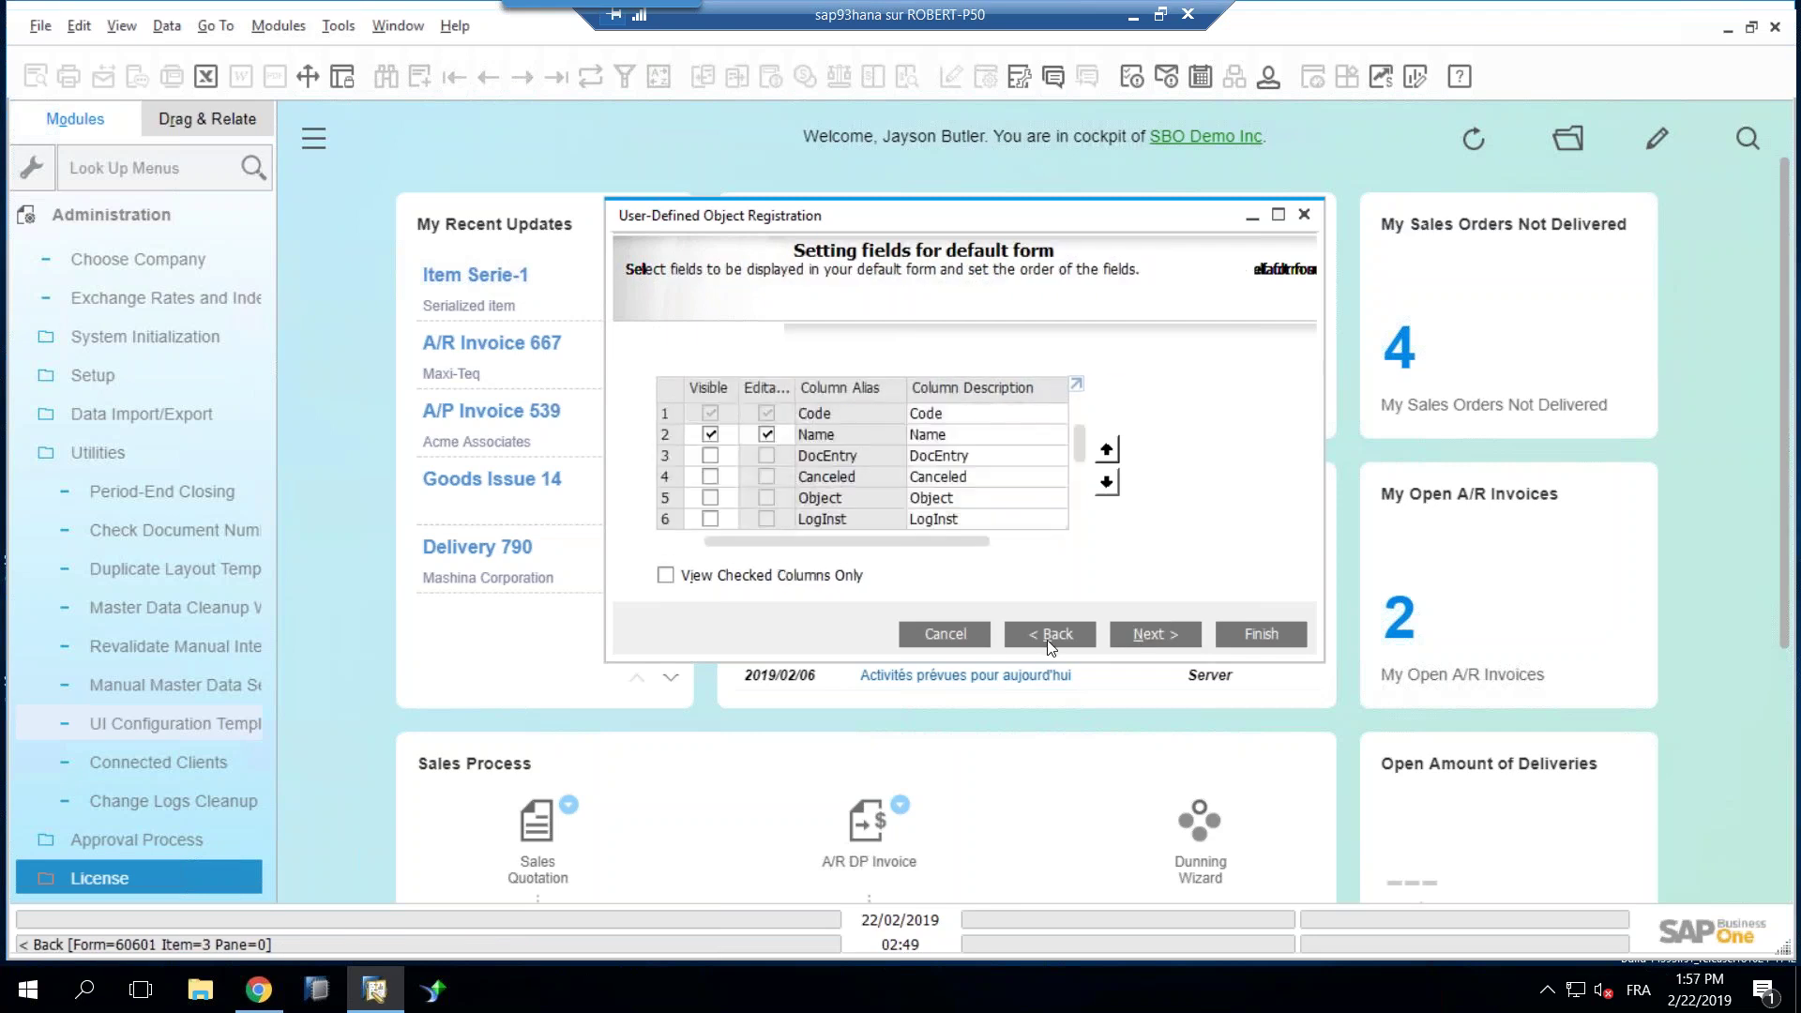
{"action": "left_click", "coordinate": [1140, 645]}
{"action": "left_click", "coordinate": [696, 414]}
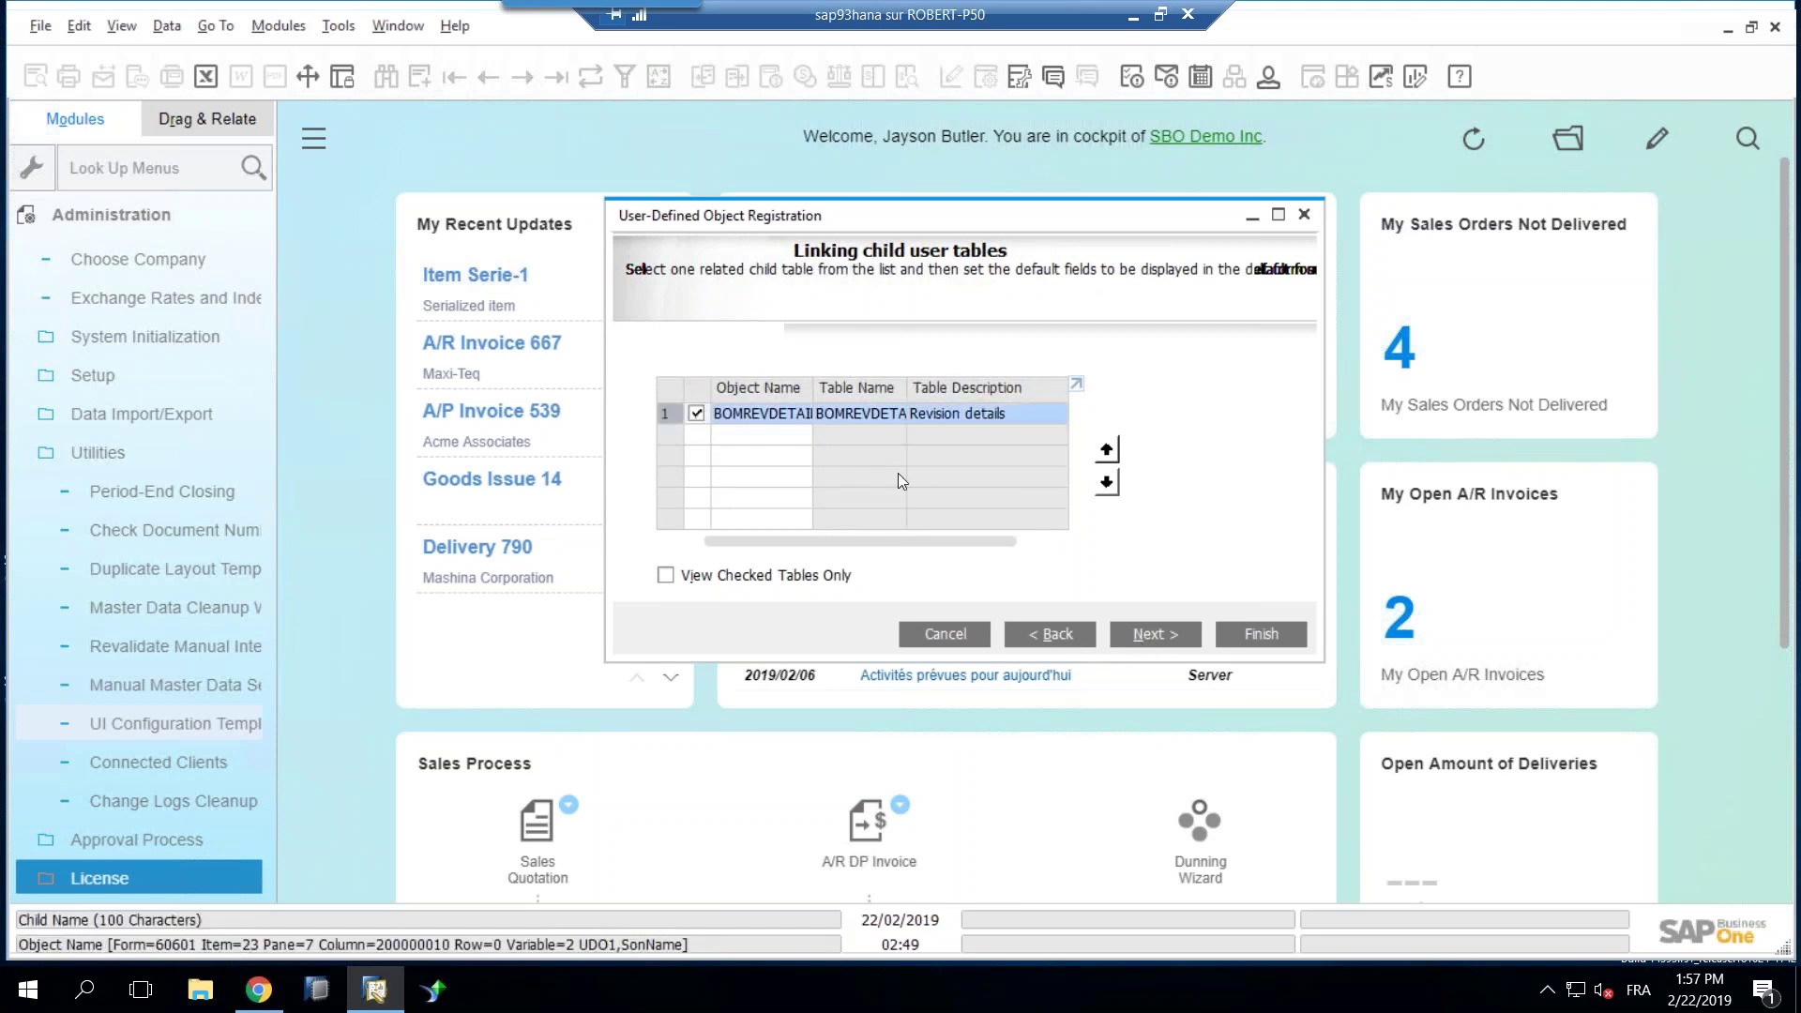
{"action": "left_click", "coordinate": [1141, 645]}
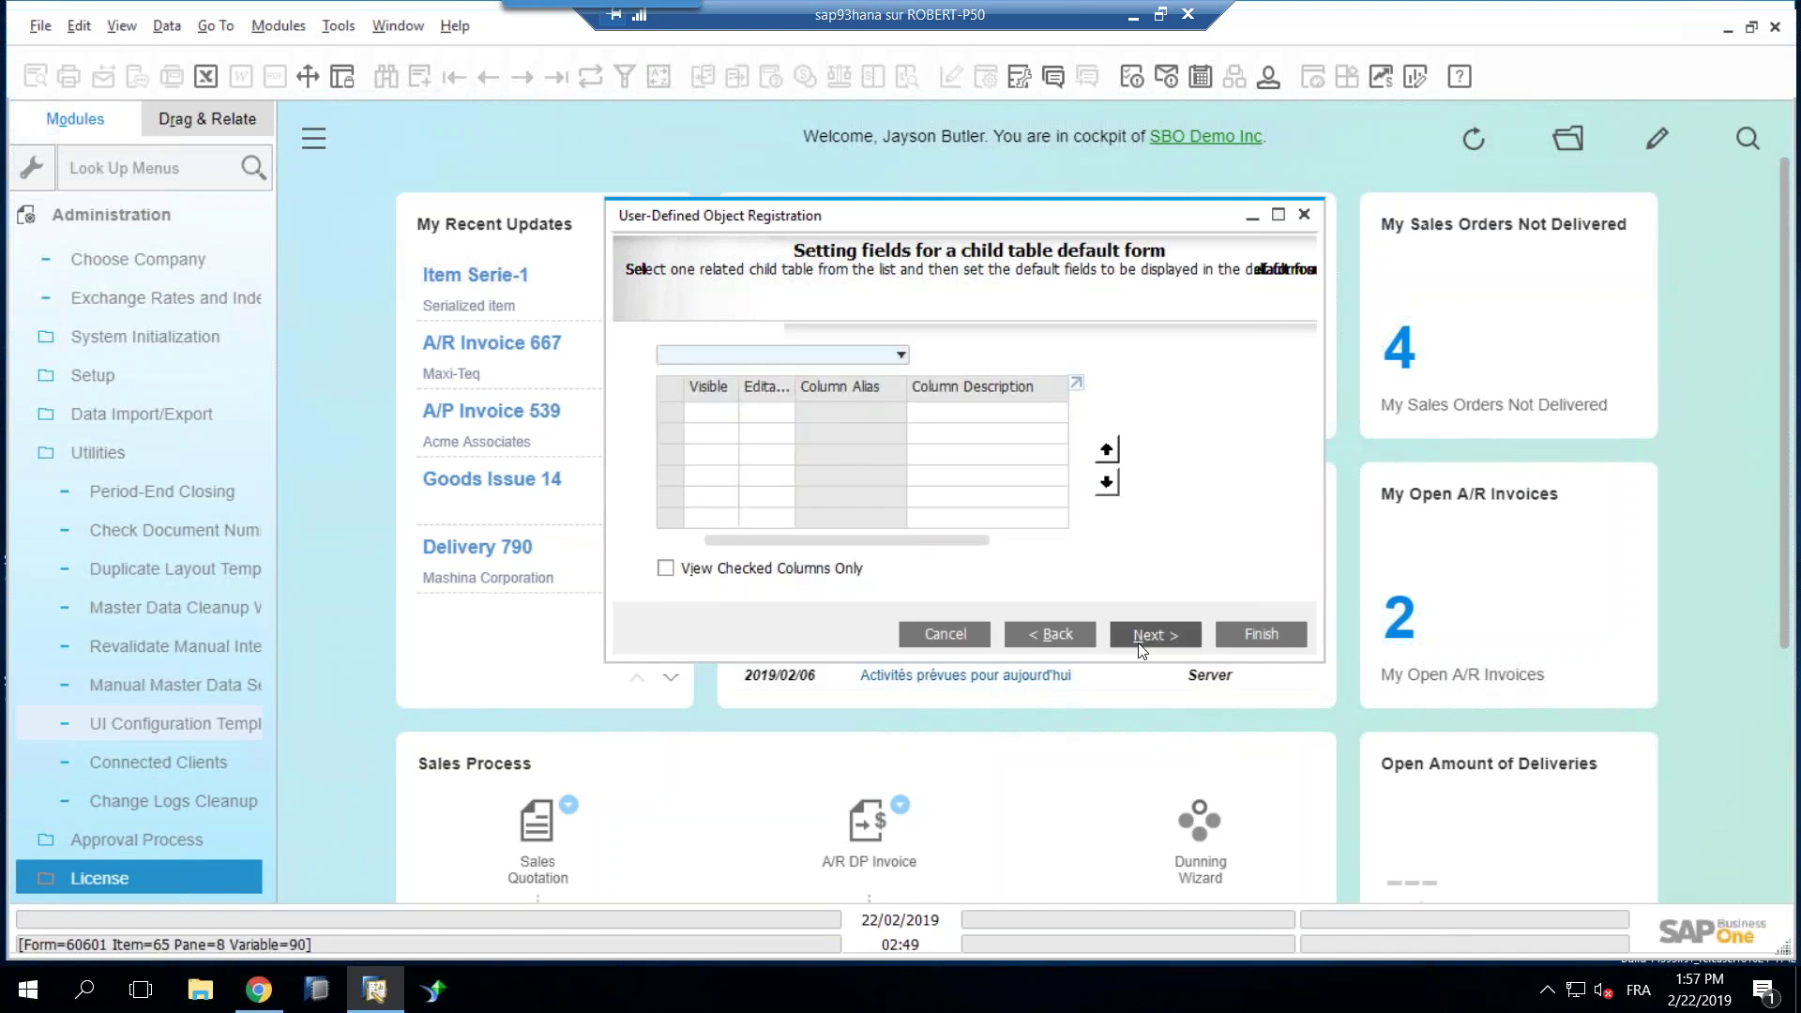
Step: Pick BOMREVDETAILS and make its fields, including Rev Number, Rev Date and Rev By, visible and editable
{"action": "left_click", "coordinate": [759, 355]}
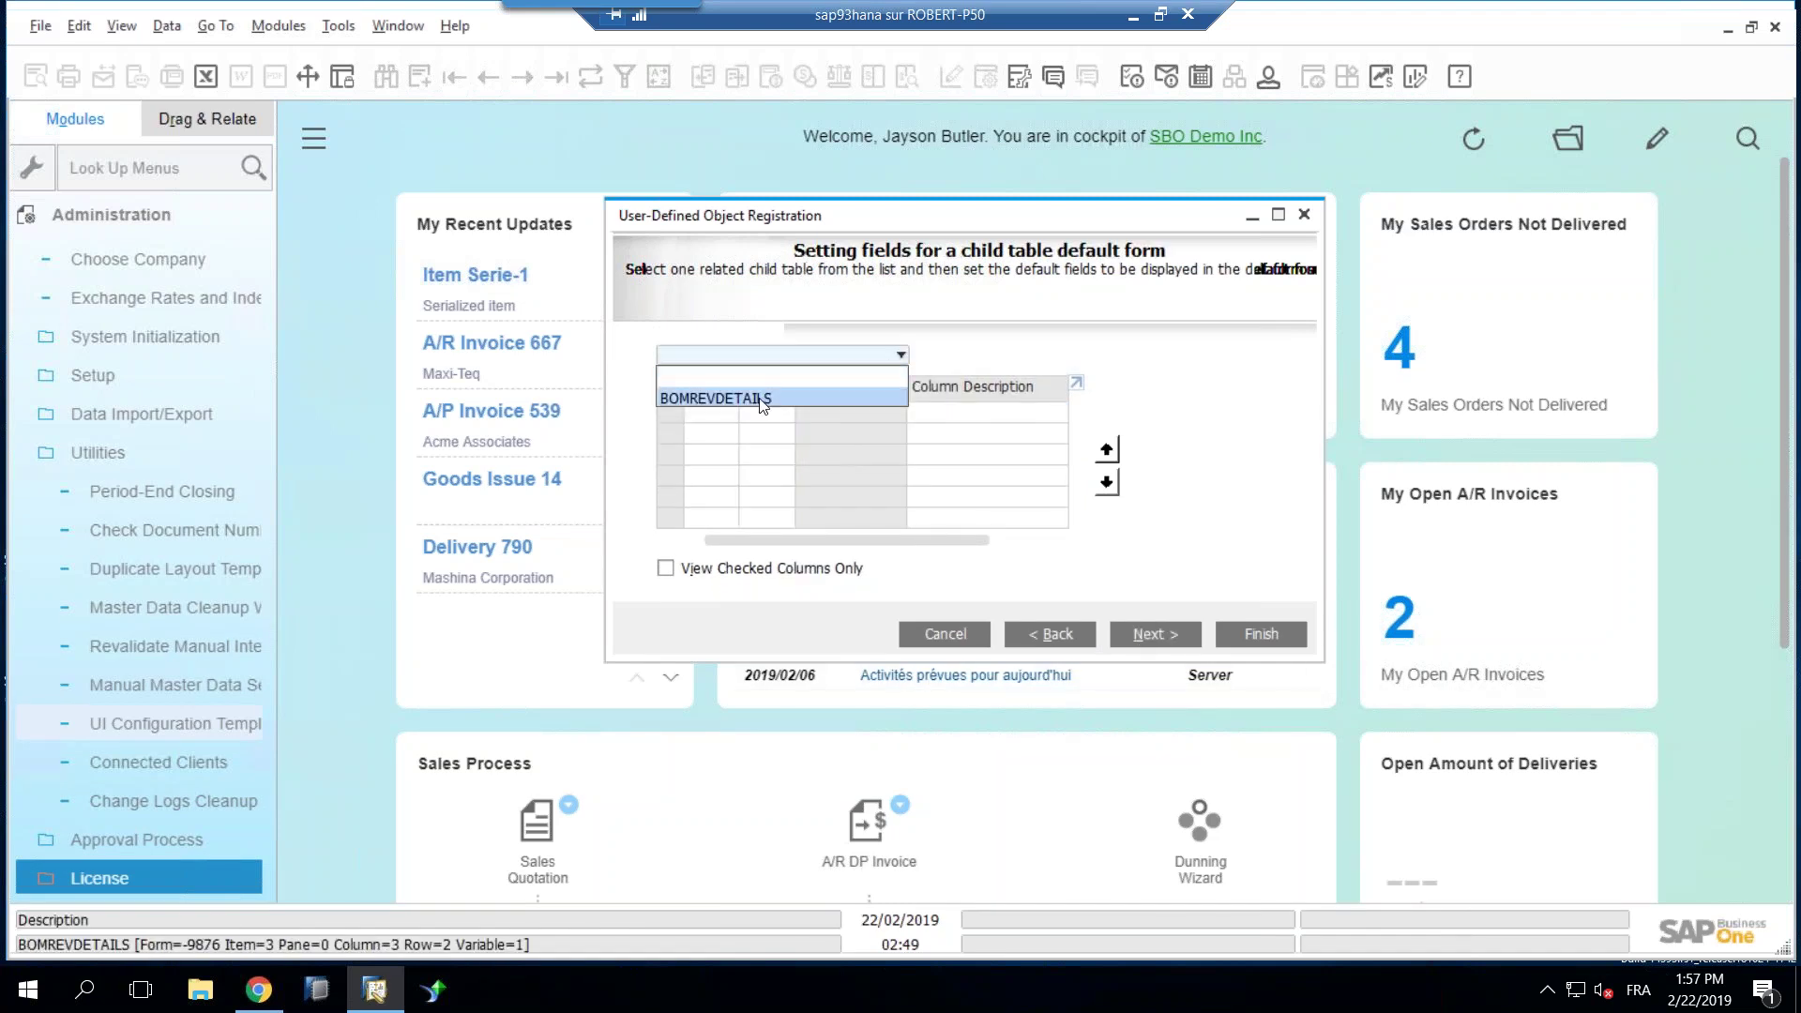
{"action": "left_click", "coordinate": [760, 397]}
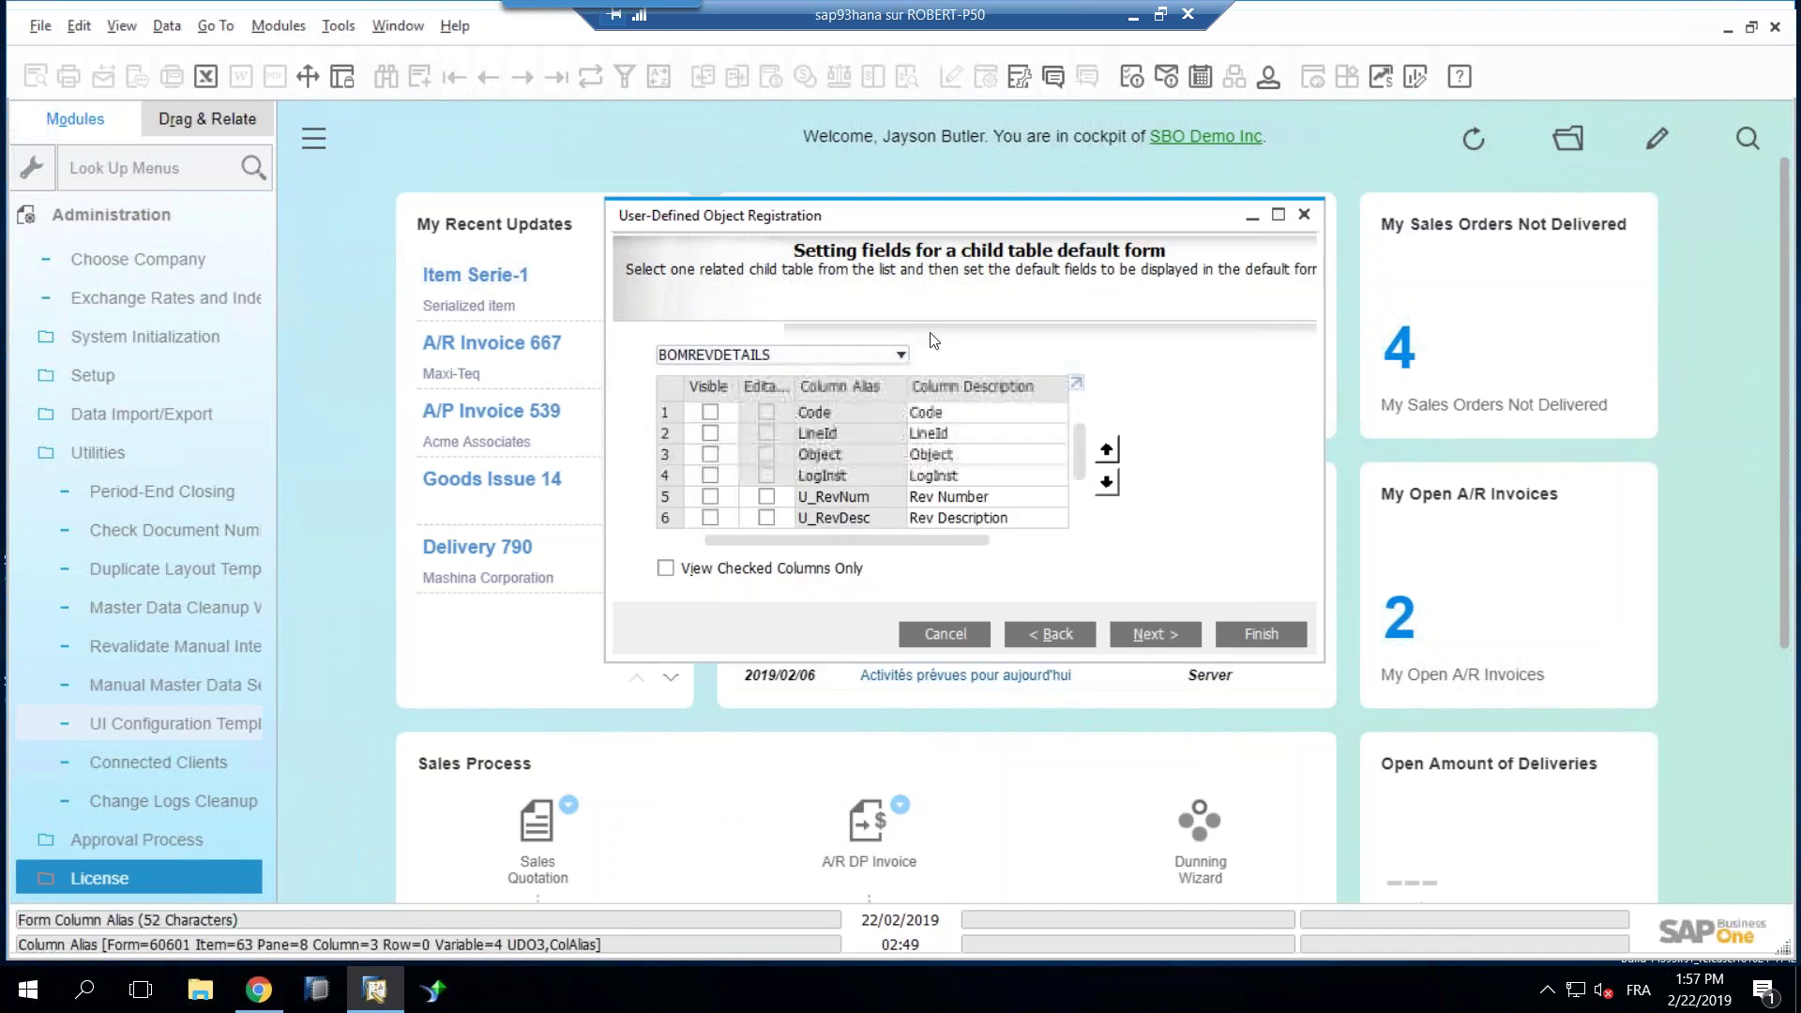
{"action": "left_click", "coordinate": [750, 355]}
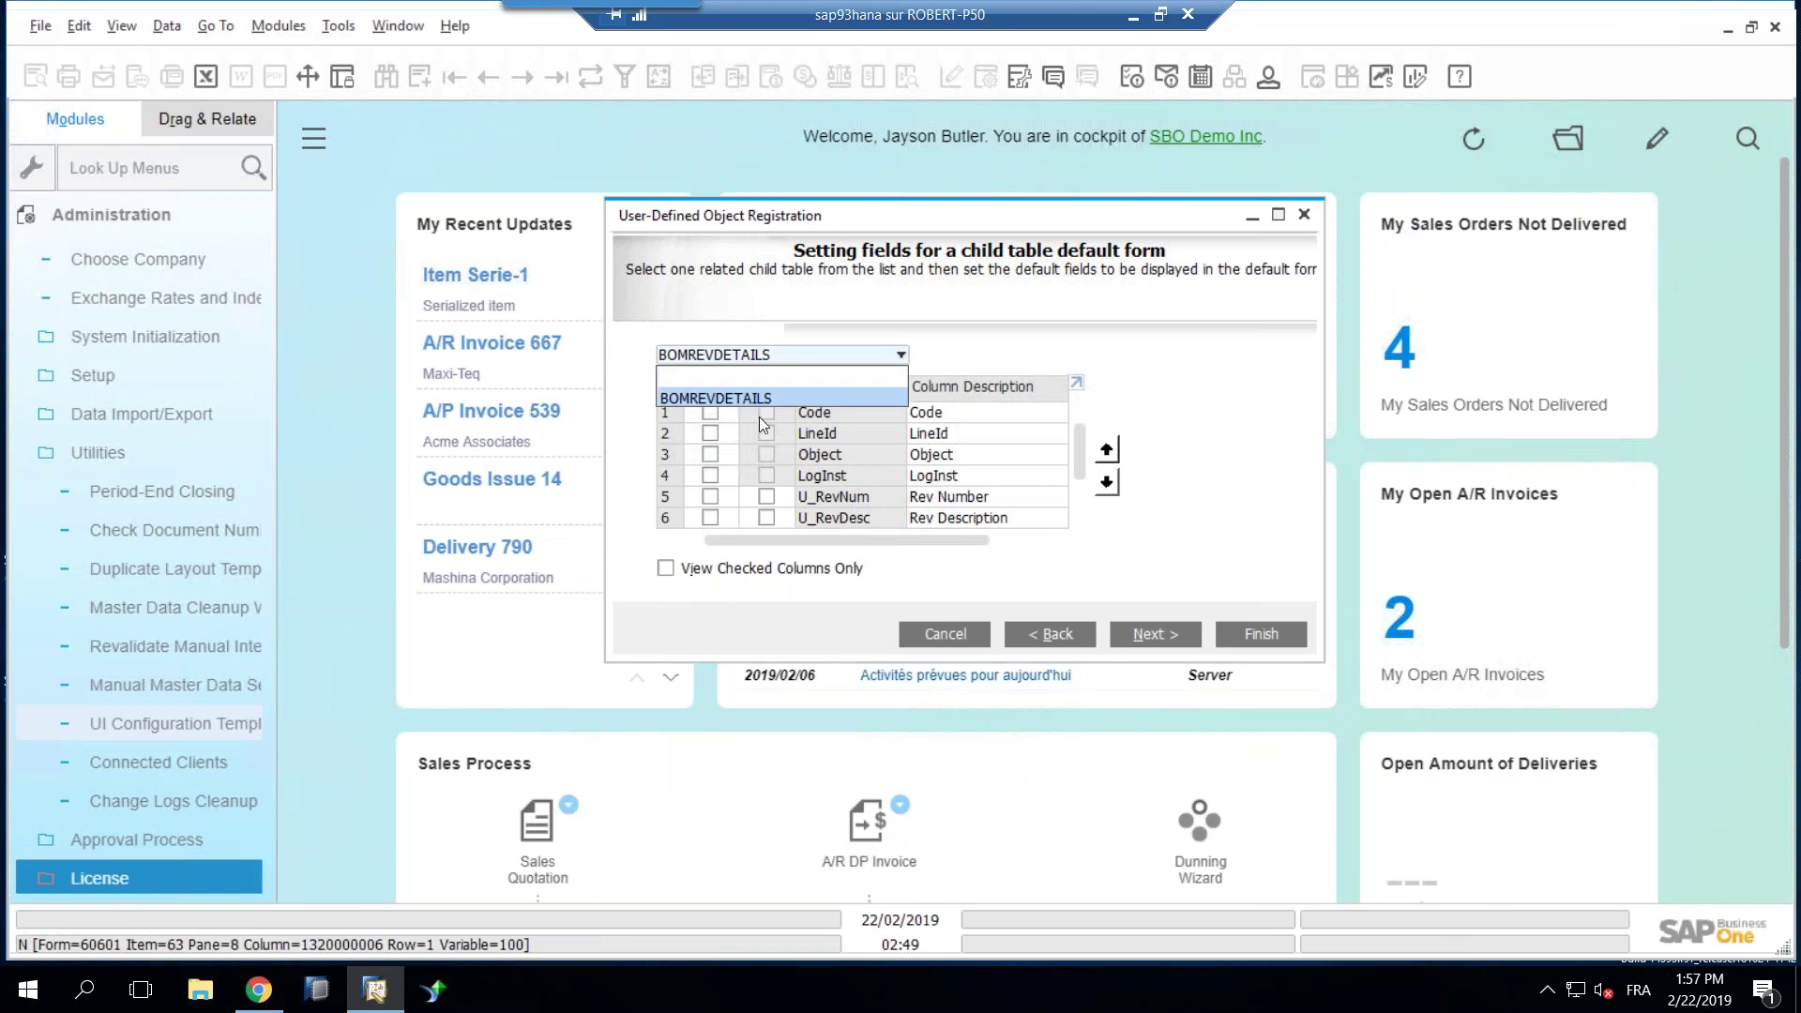
{"action": "left_click", "coordinate": [877, 398]}
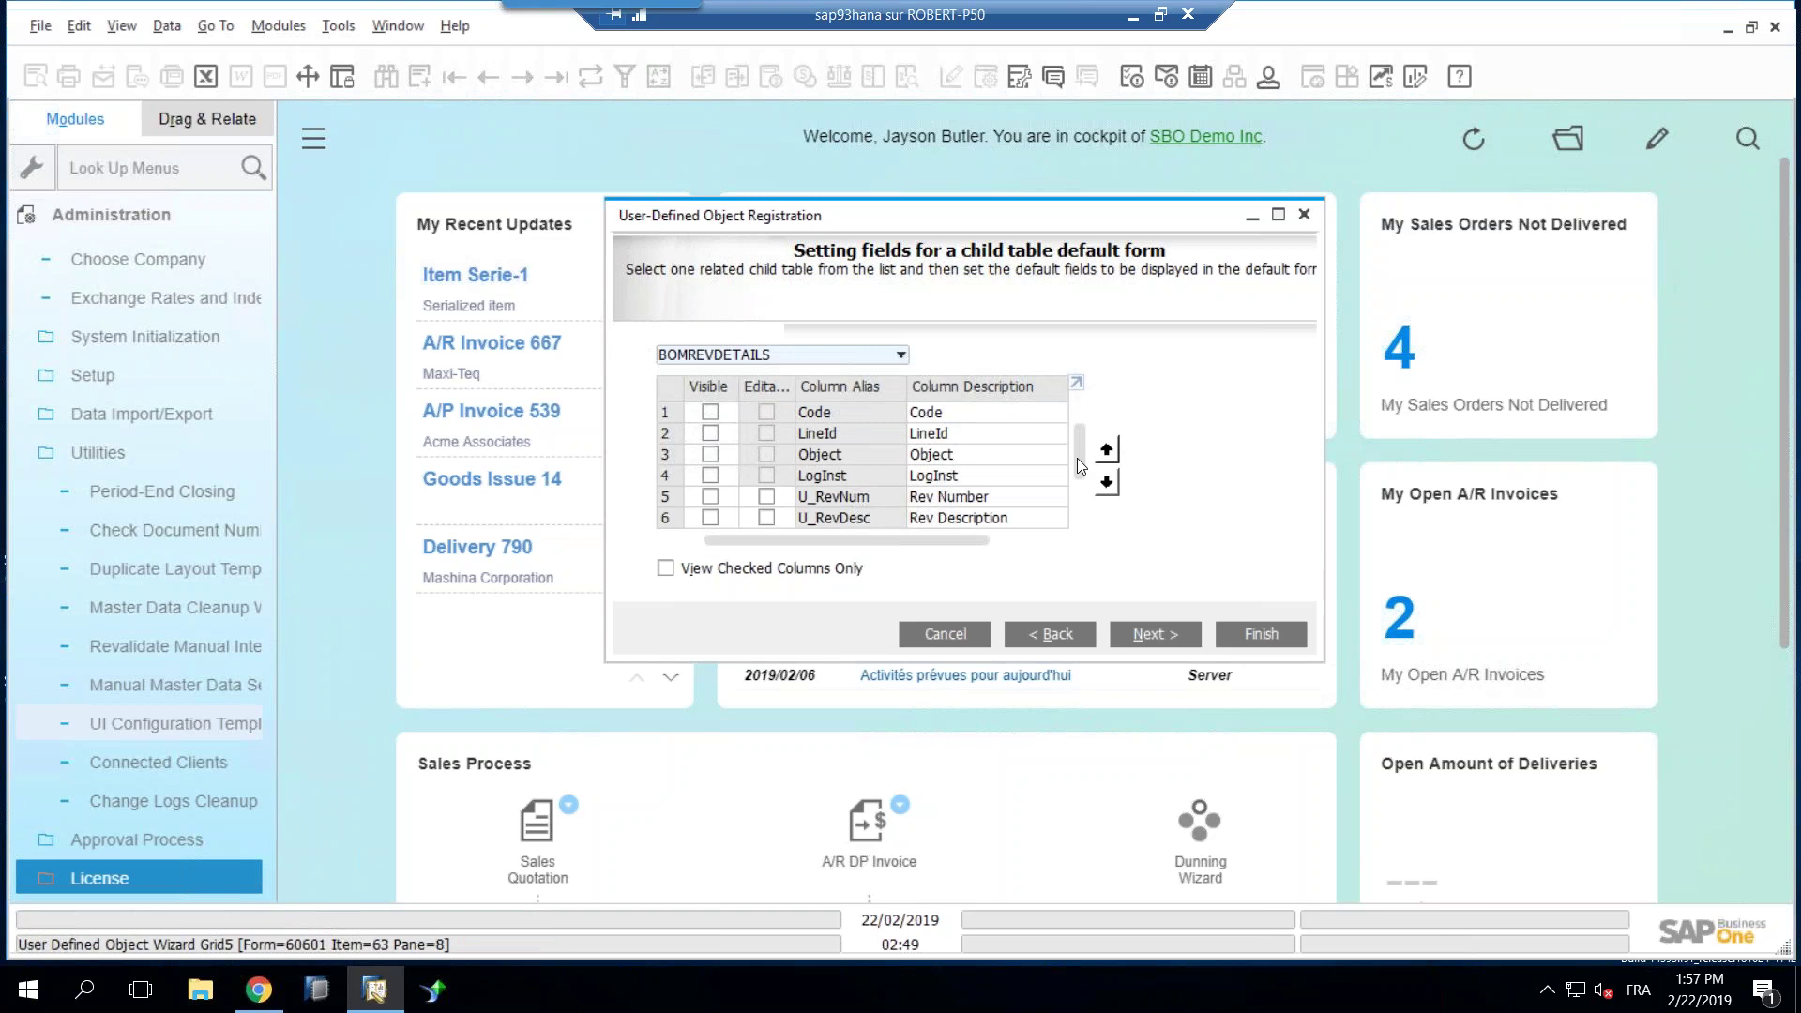
{"action": "left_click_drag", "start_coordinate": [1079, 466], "coordinate": [1080, 487]}
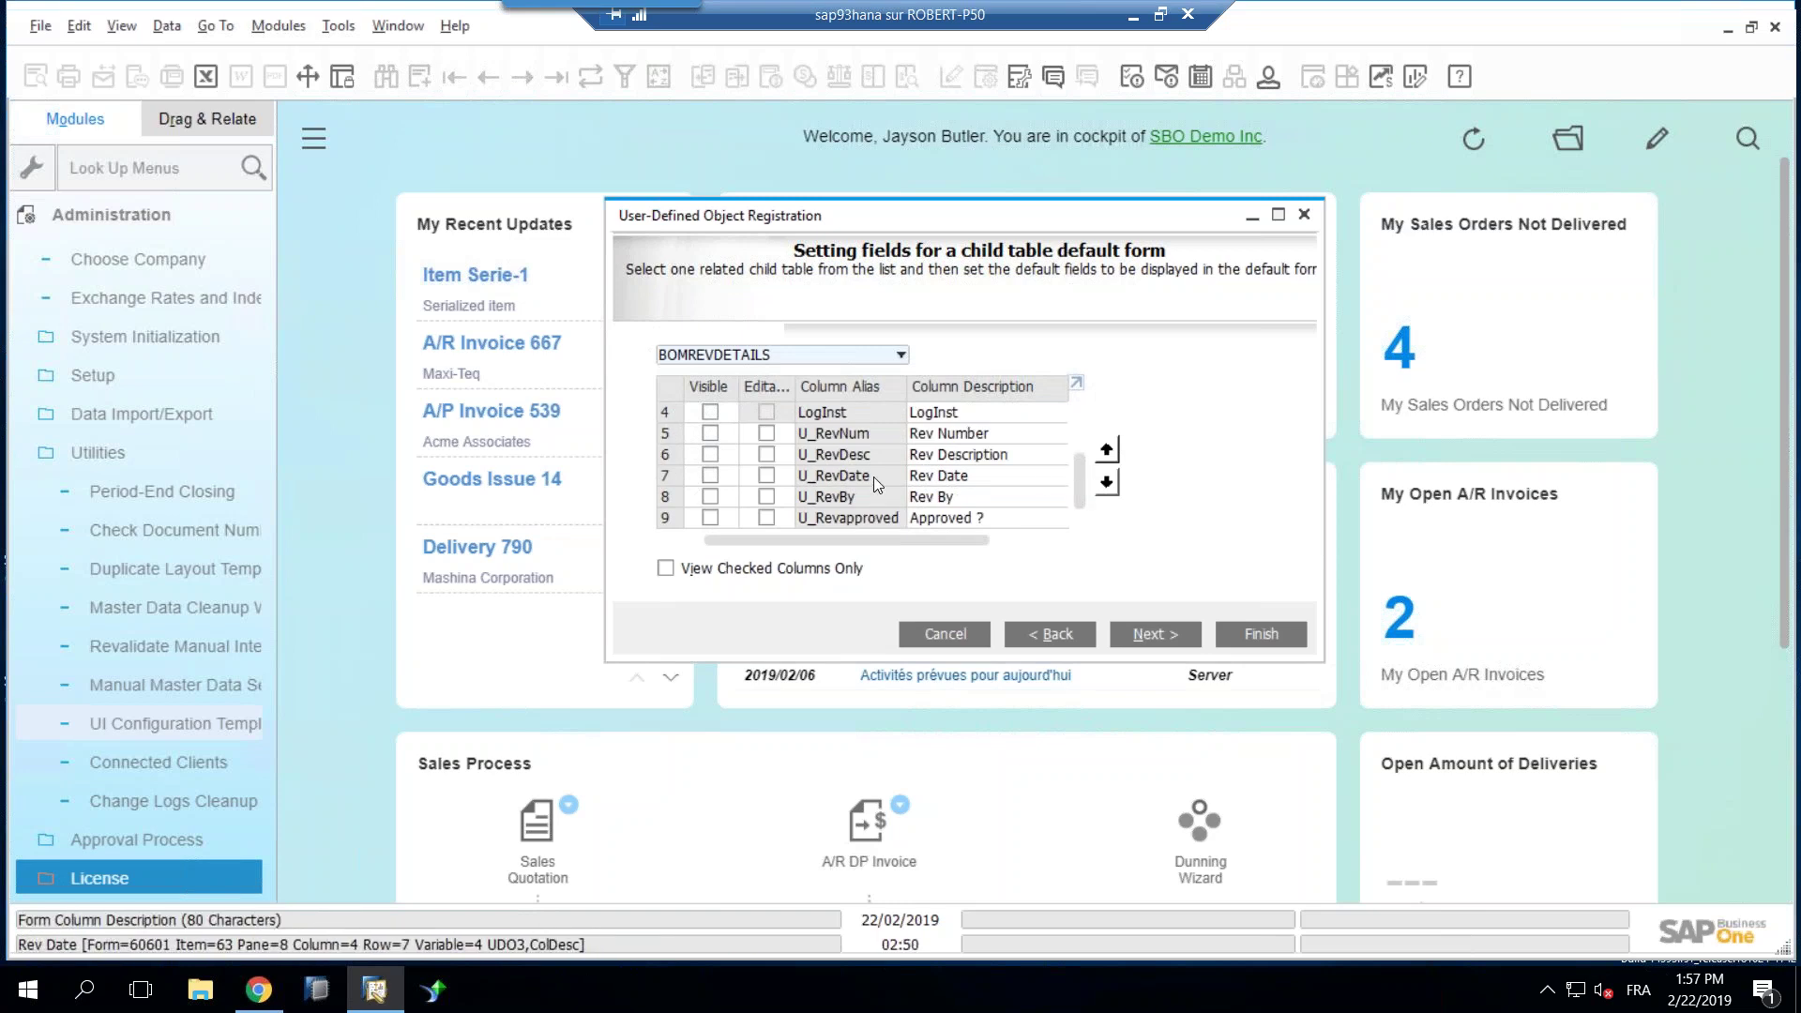
{"action": "left_click", "coordinate": [711, 434]}
{"action": "left_click", "coordinate": [709, 475]}
{"action": "left_click", "coordinate": [710, 496]}
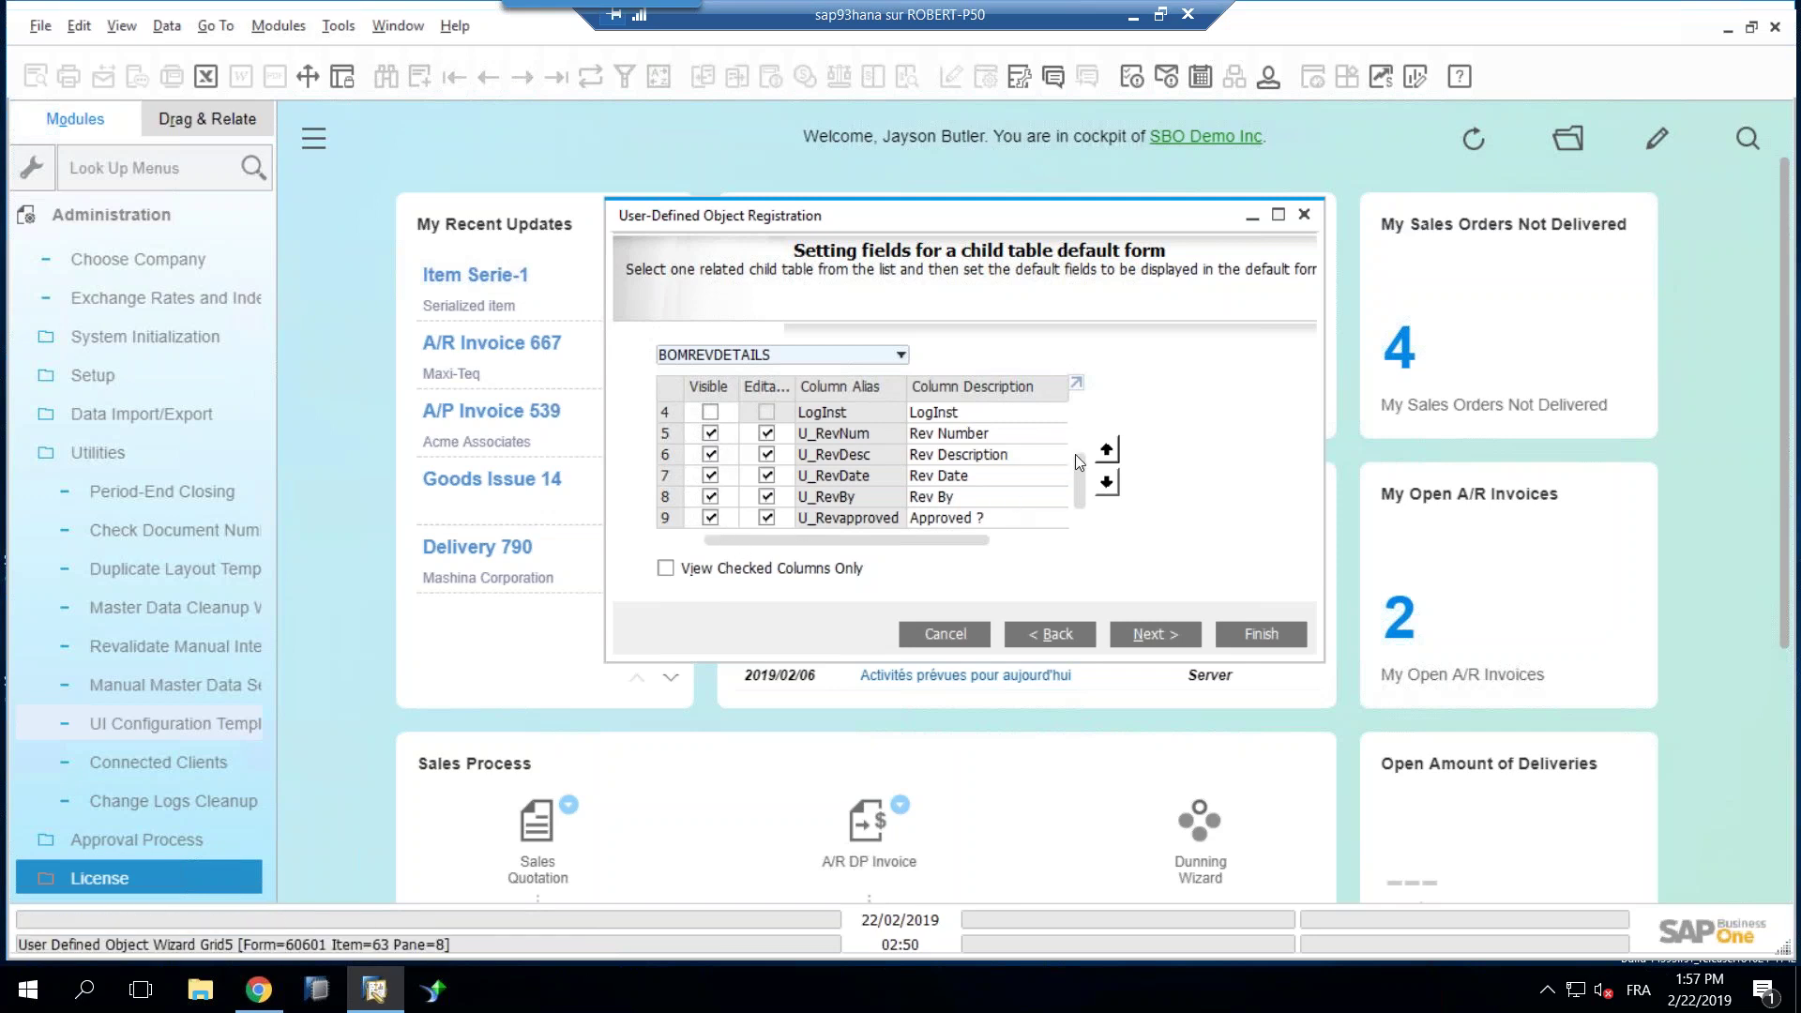
{"action": "scroll", "coordinate": [1076, 469], "scroll_direction": "up", "scroll_amount": 3}
{"action": "scroll", "coordinate": [1077, 482], "scroll_direction": "down", "scroll_amount": 3}
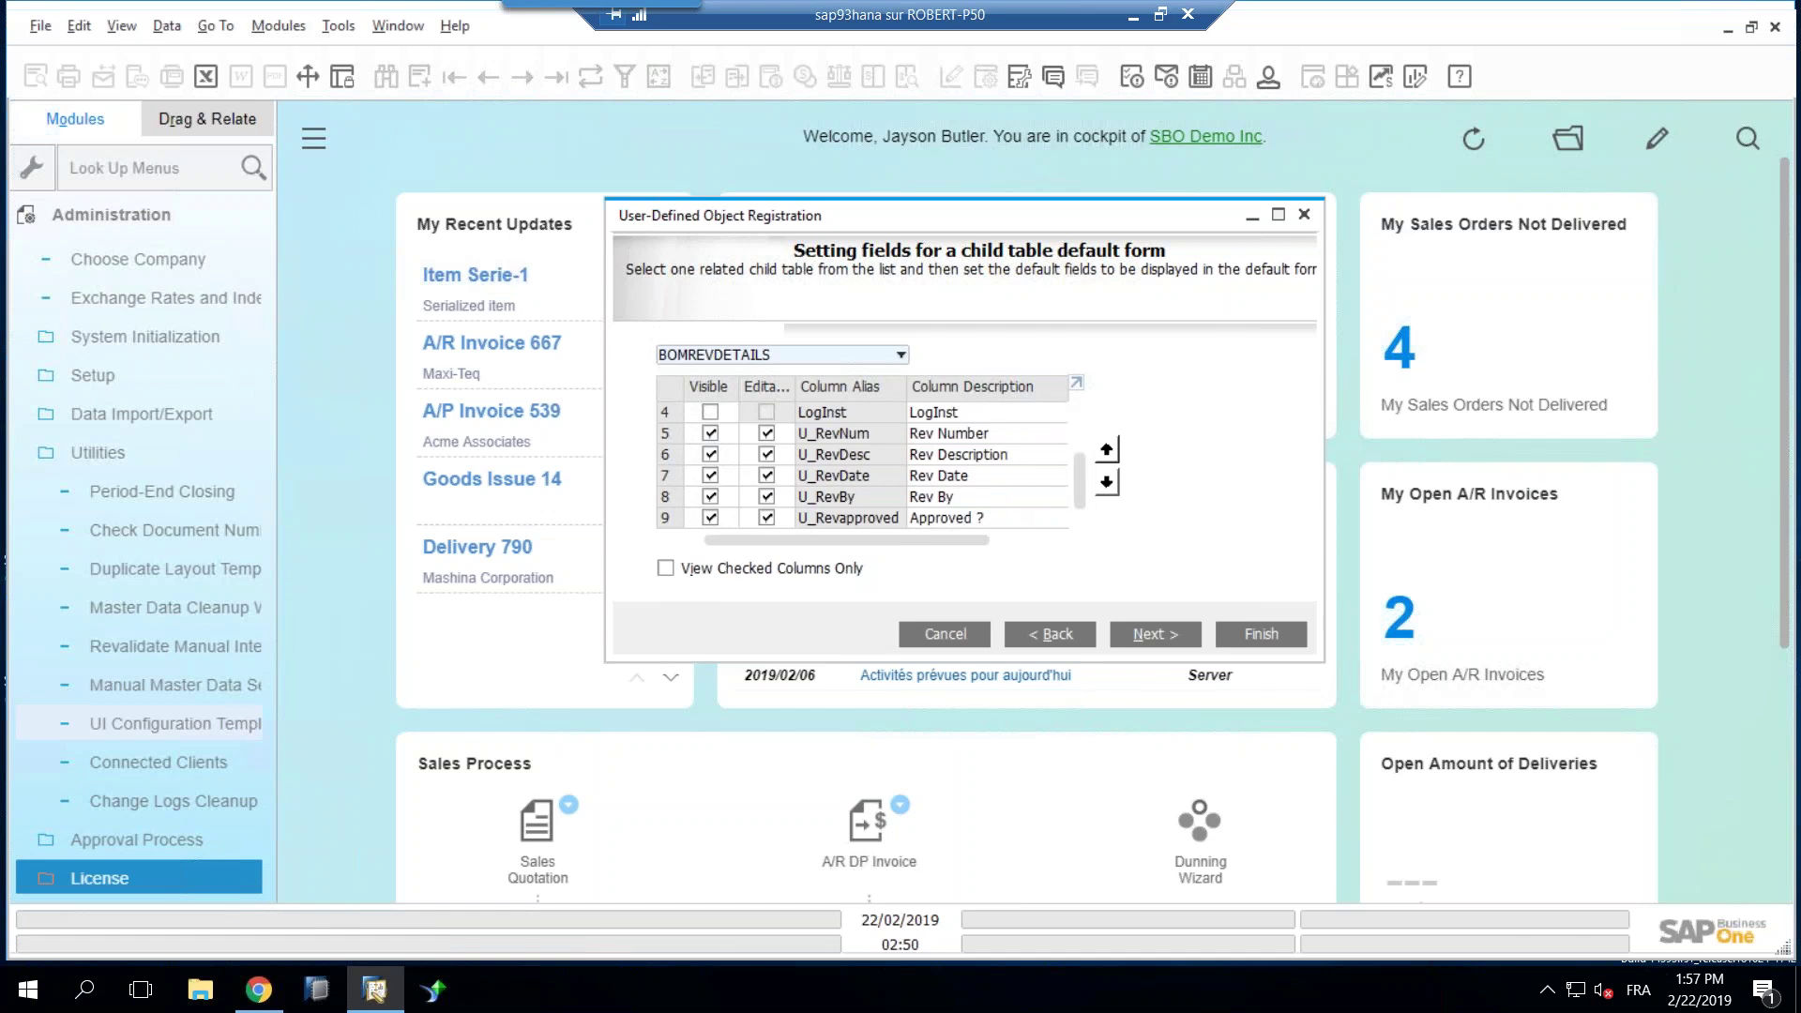
{"action": "left_click", "coordinate": [1142, 640]}
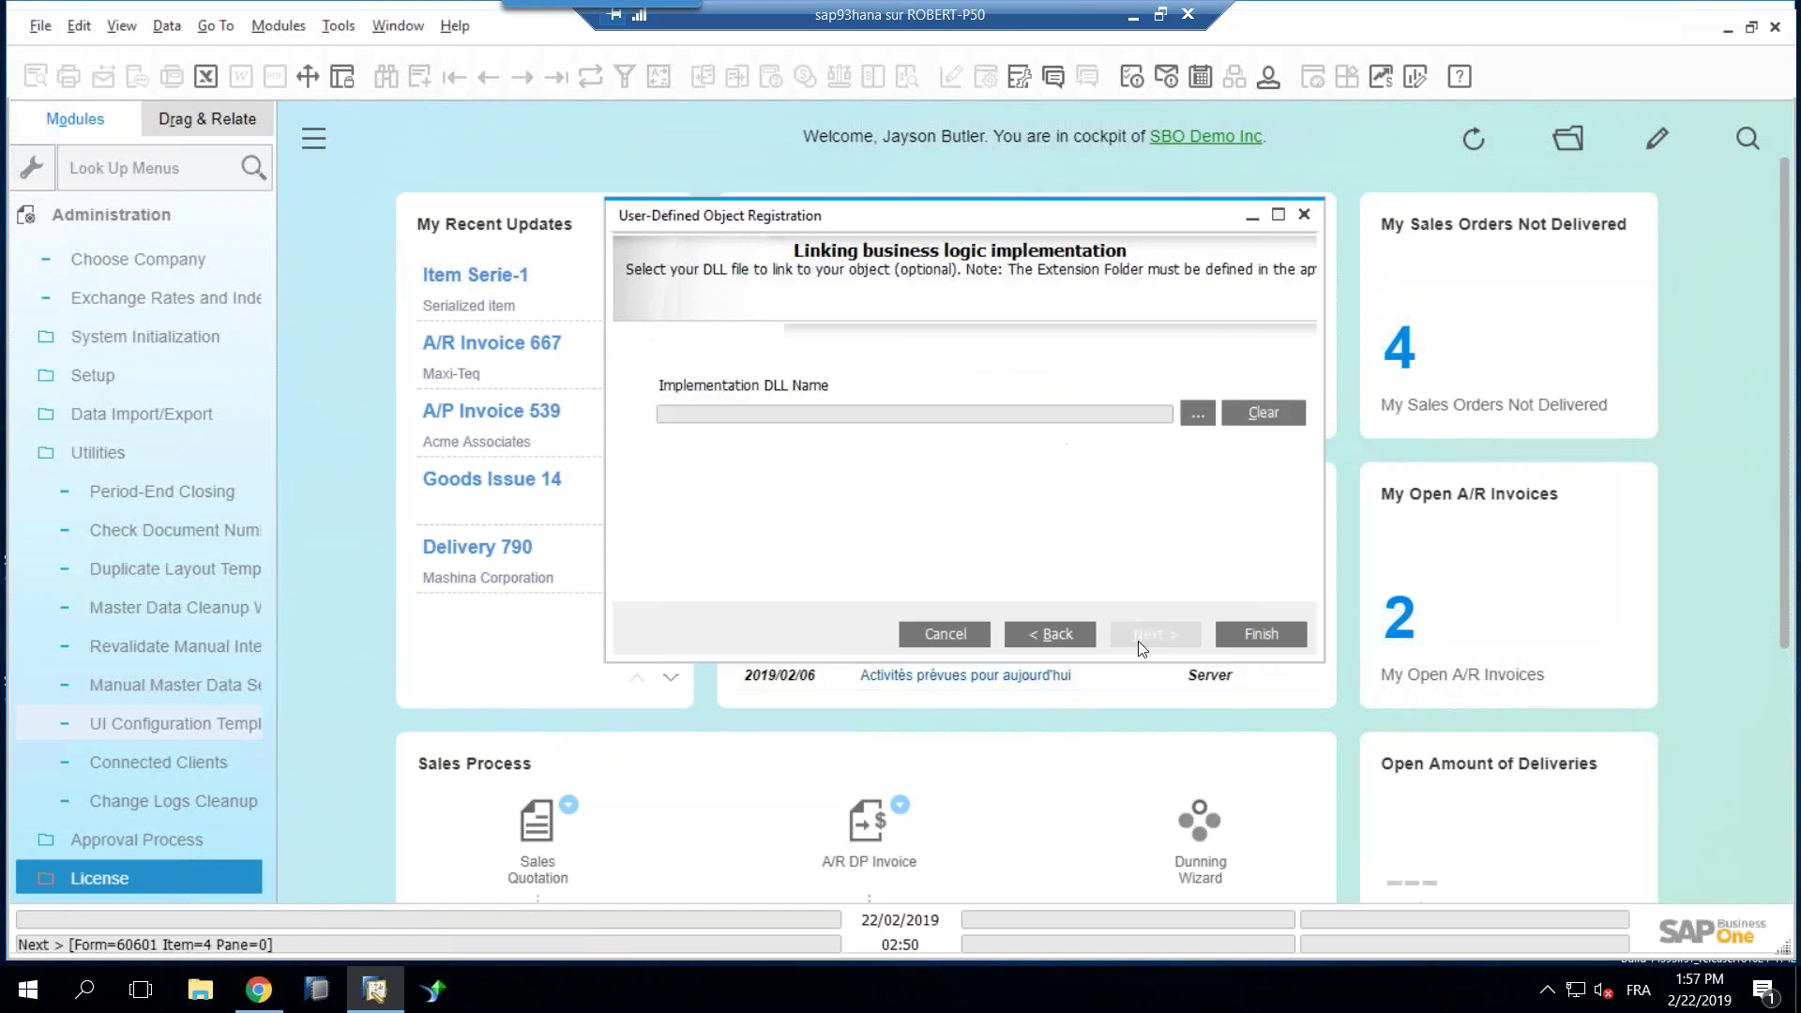
Step: Finish the registration wizard and open the BOM Revisions form from Production > Revisions
{"action": "left_click", "coordinate": [1254, 635]}
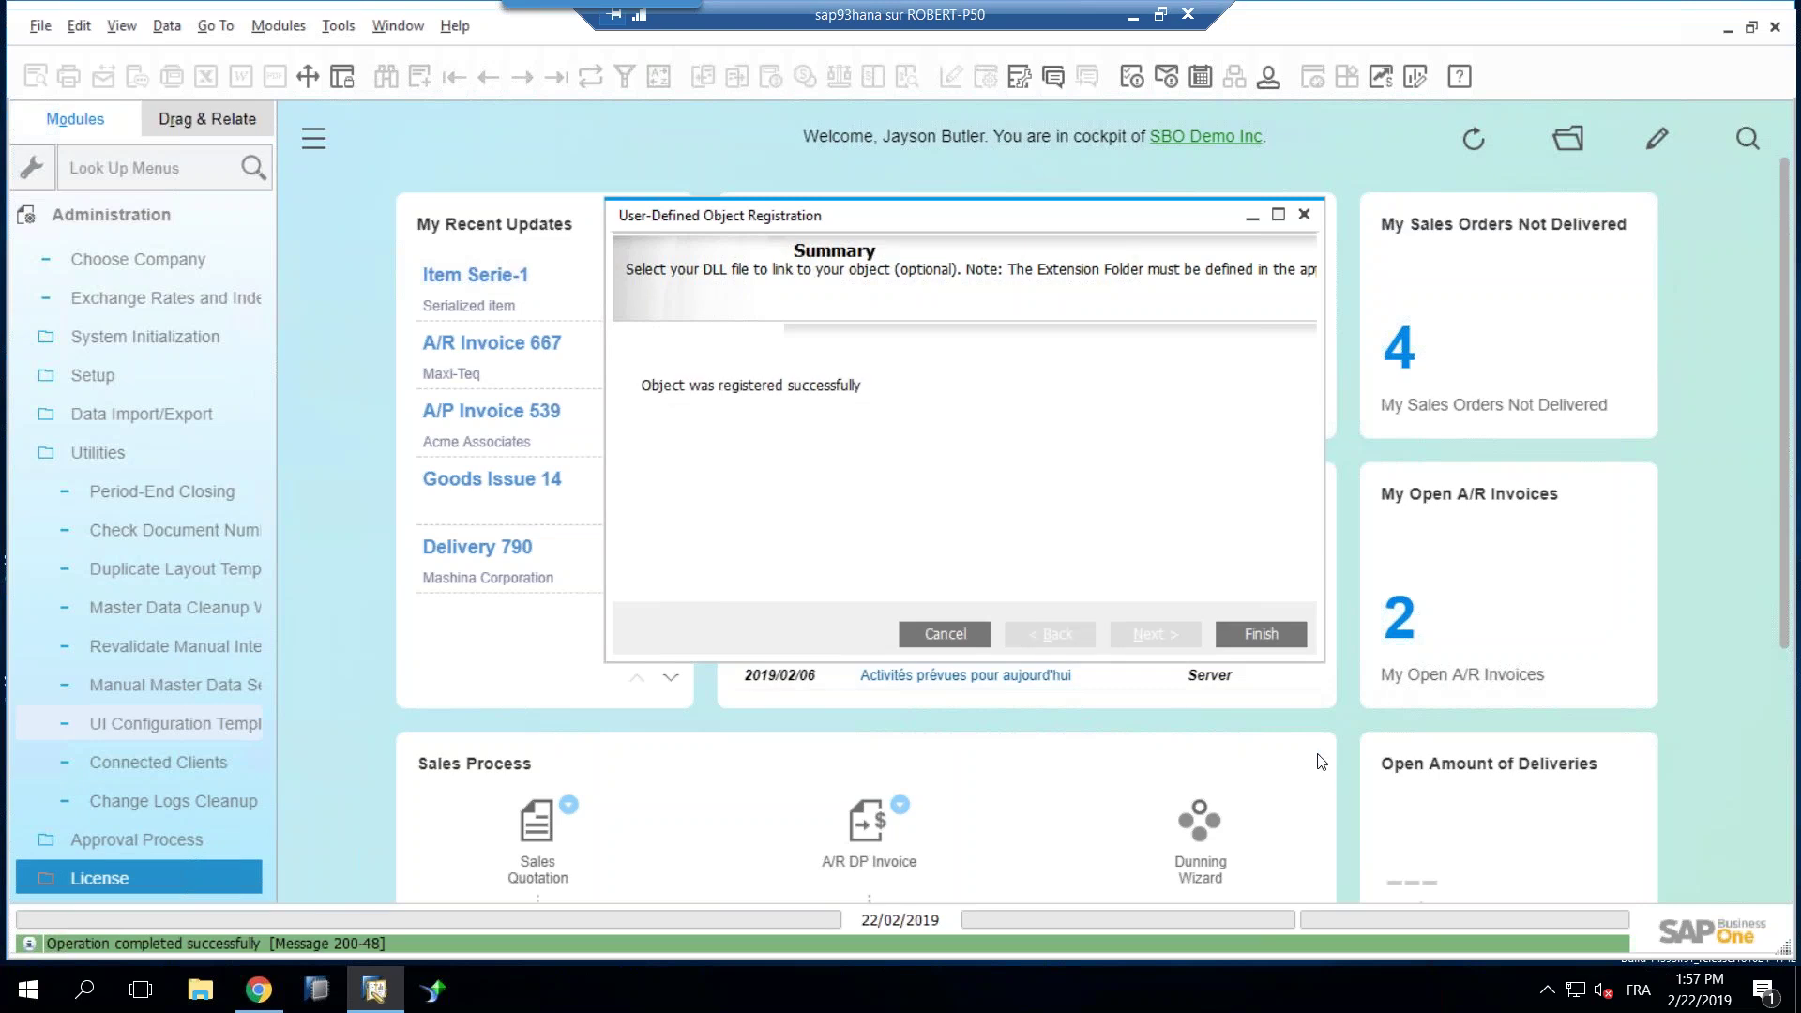
{"action": "left_click", "coordinate": [1248, 646]}
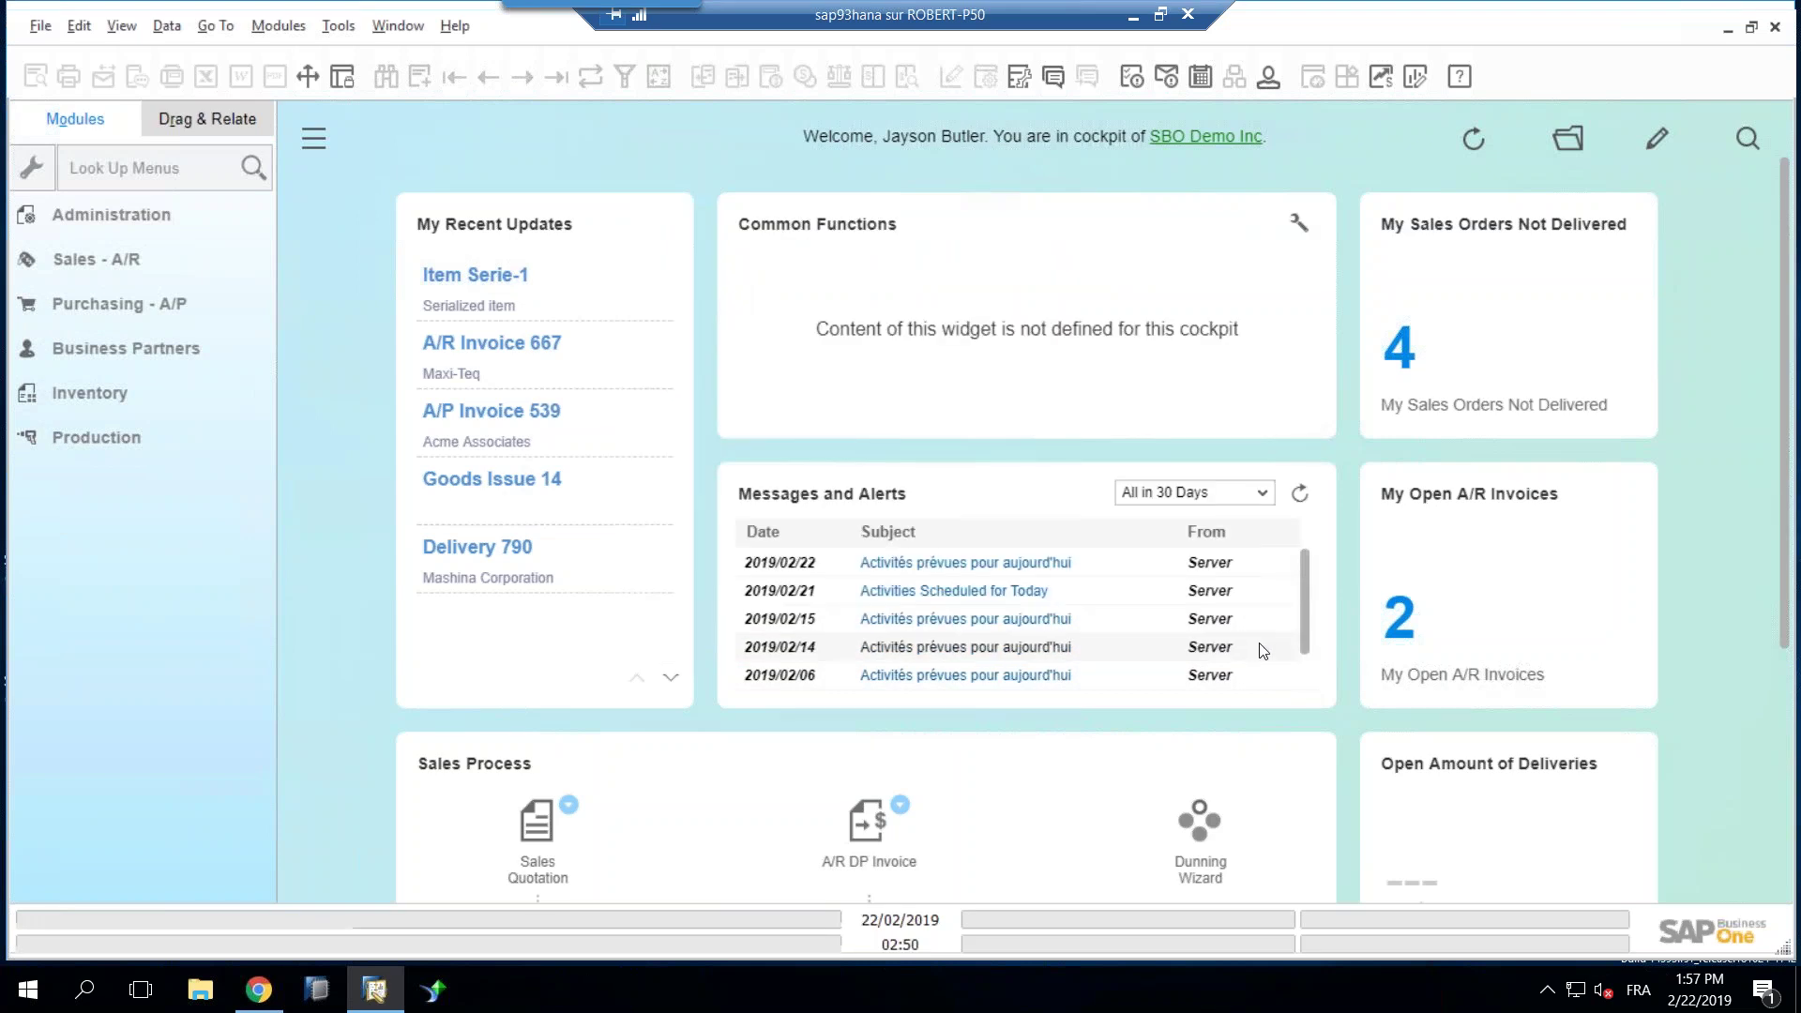
{"action": "left_click", "coordinate": [105, 439]}
{"action": "left_click", "coordinate": [107, 873]}
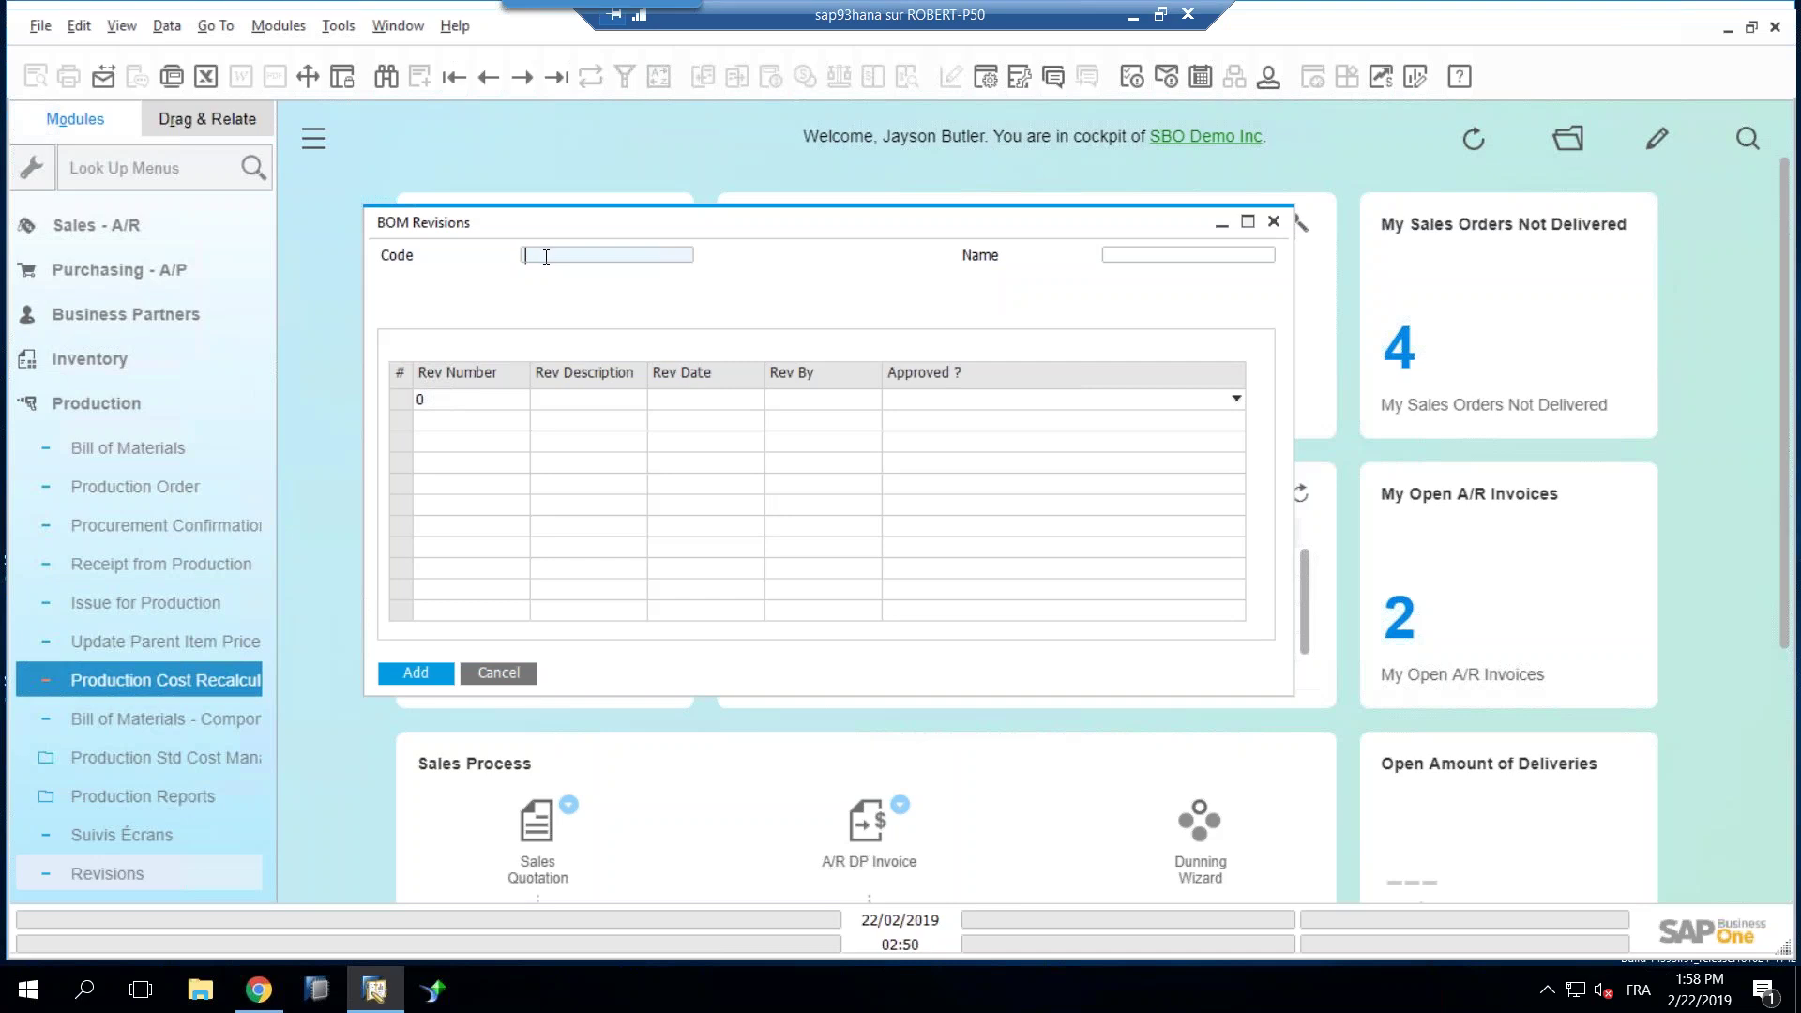
Step: Enter a test value in Code and delete it again
{"action": "type", "text": "w4564564"}
{"action": "left_click_drag", "start_coordinate": [609, 256], "coordinate": [499, 262]}
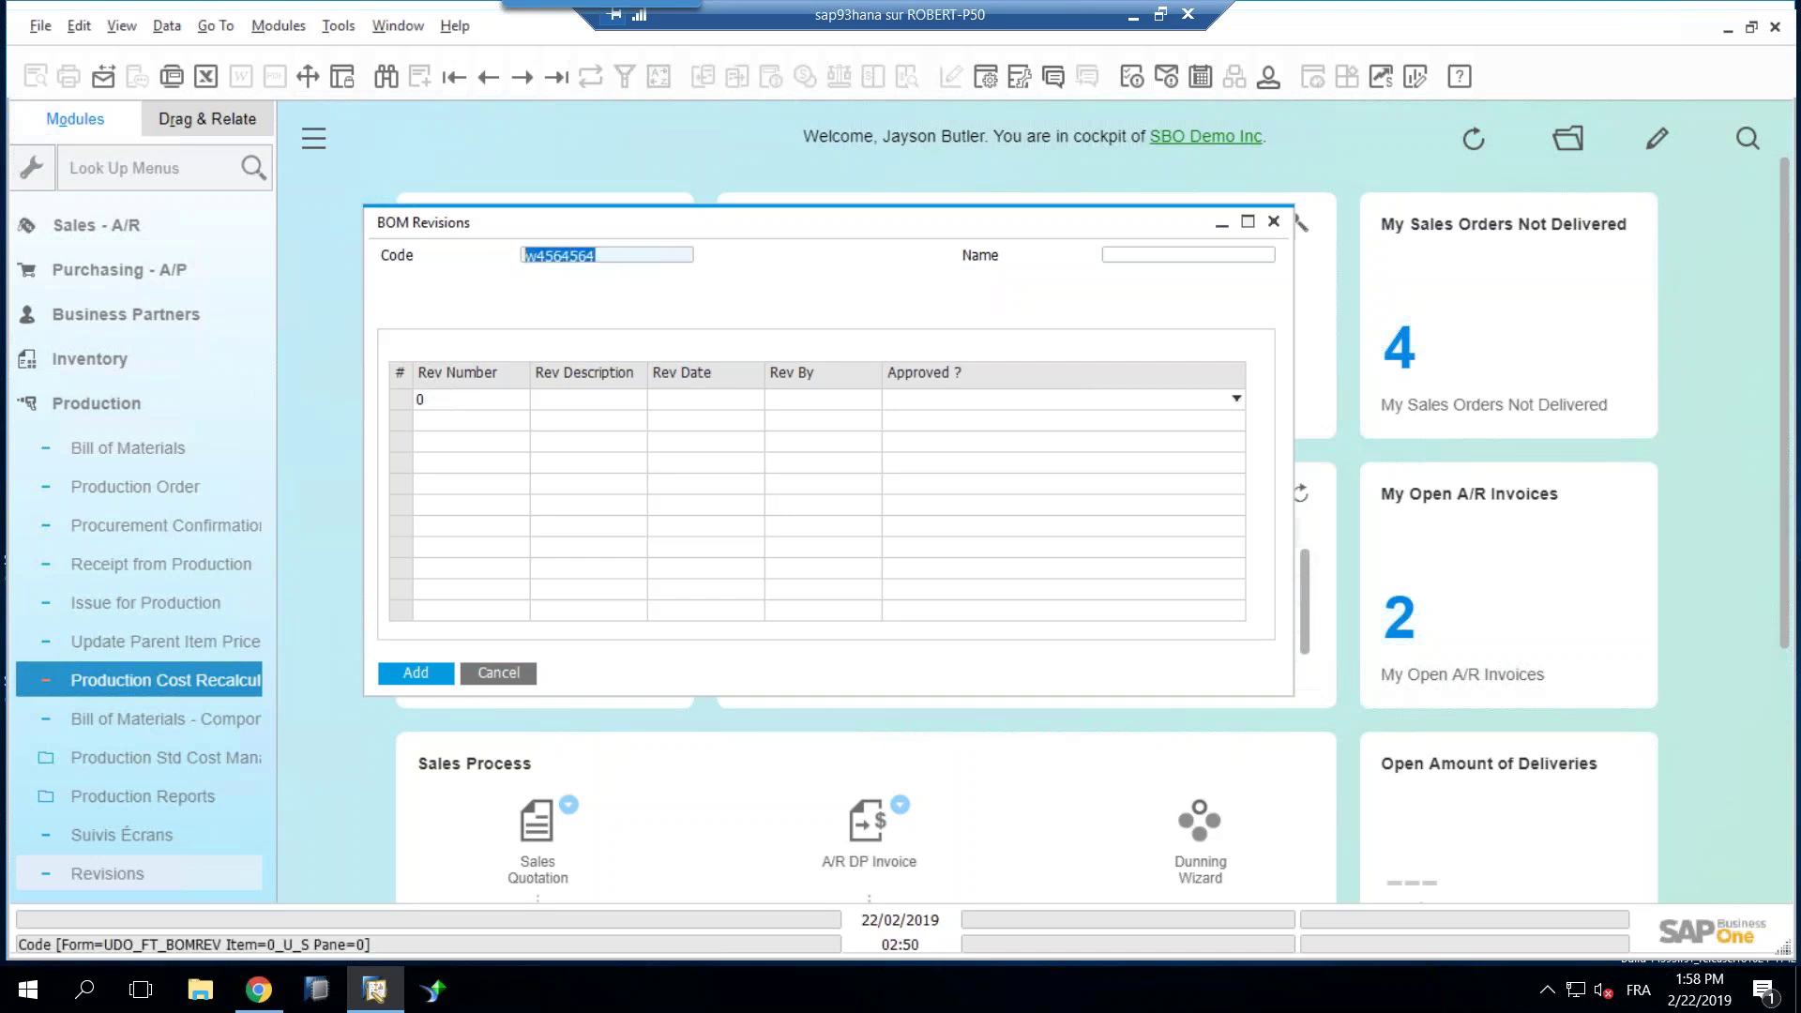
{"action": "key", "text": "BackSpace"}
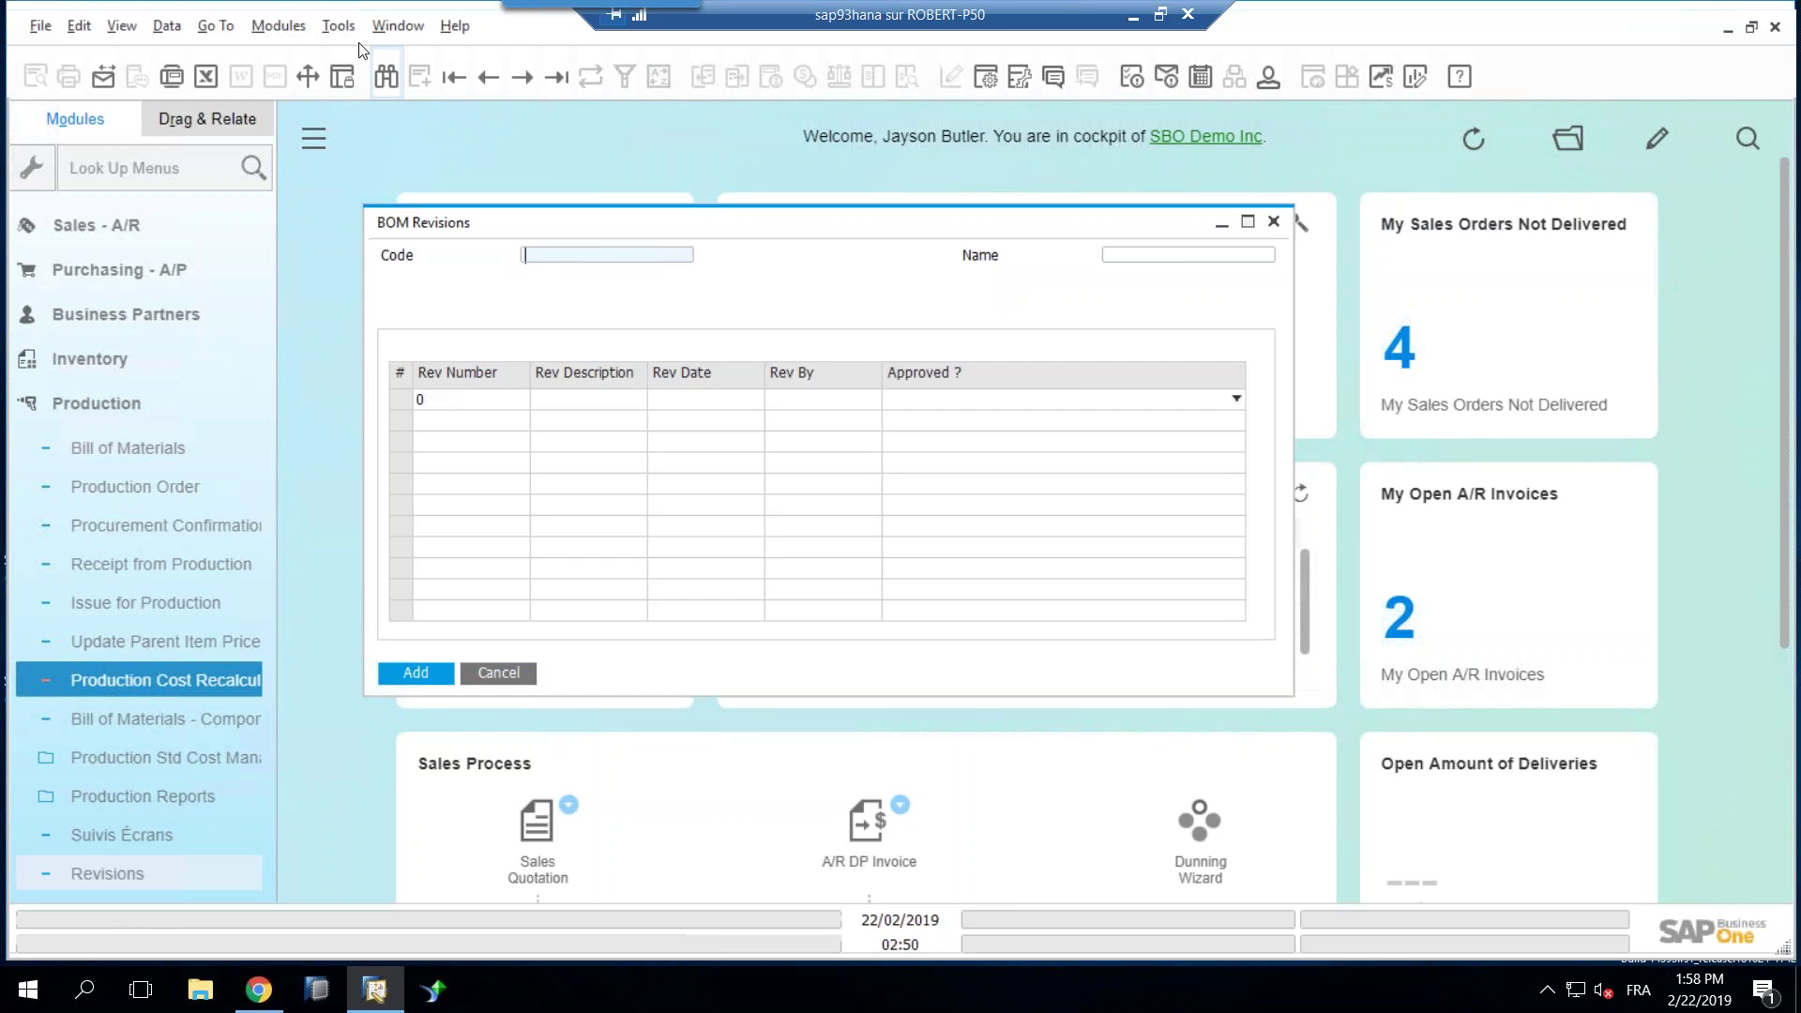
Step: Attach the OITT ItemCode saved-query search to the Code field
{"action": "left_click", "coordinate": [338, 25]}
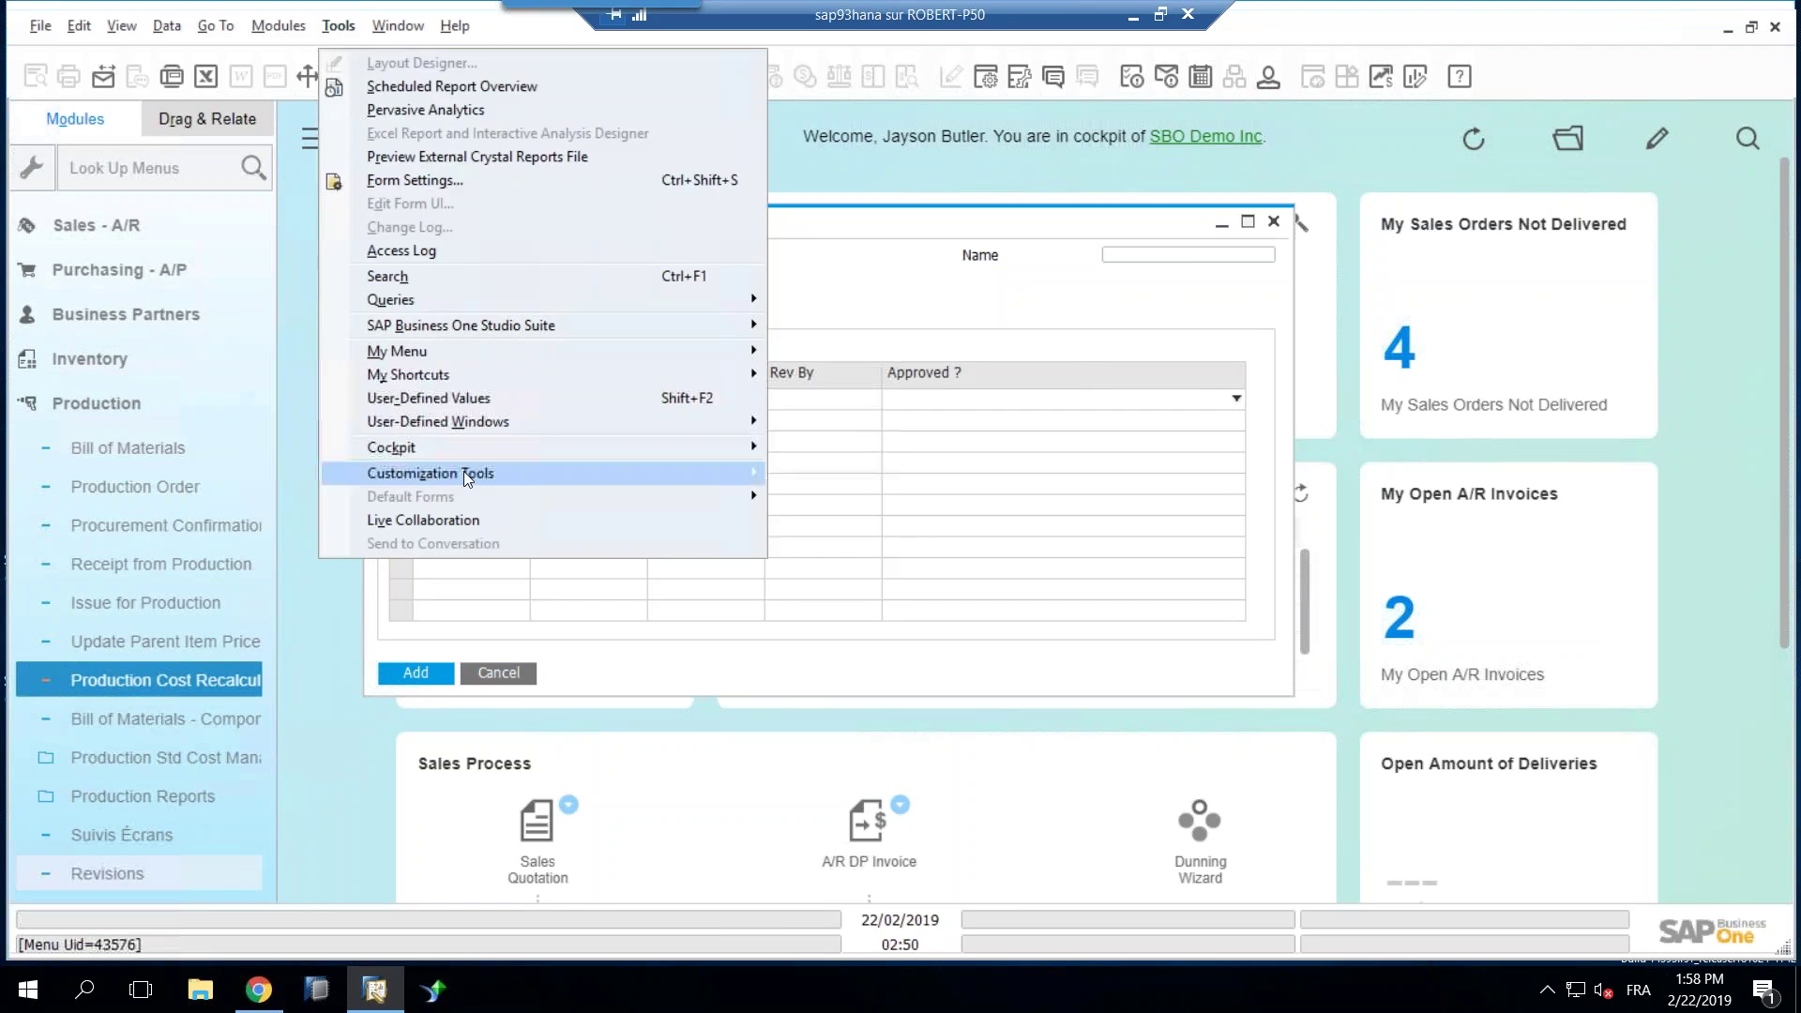
{"action": "mouse_move", "coordinate": [466, 479]}
{"action": "left_click", "coordinate": [928, 483]}
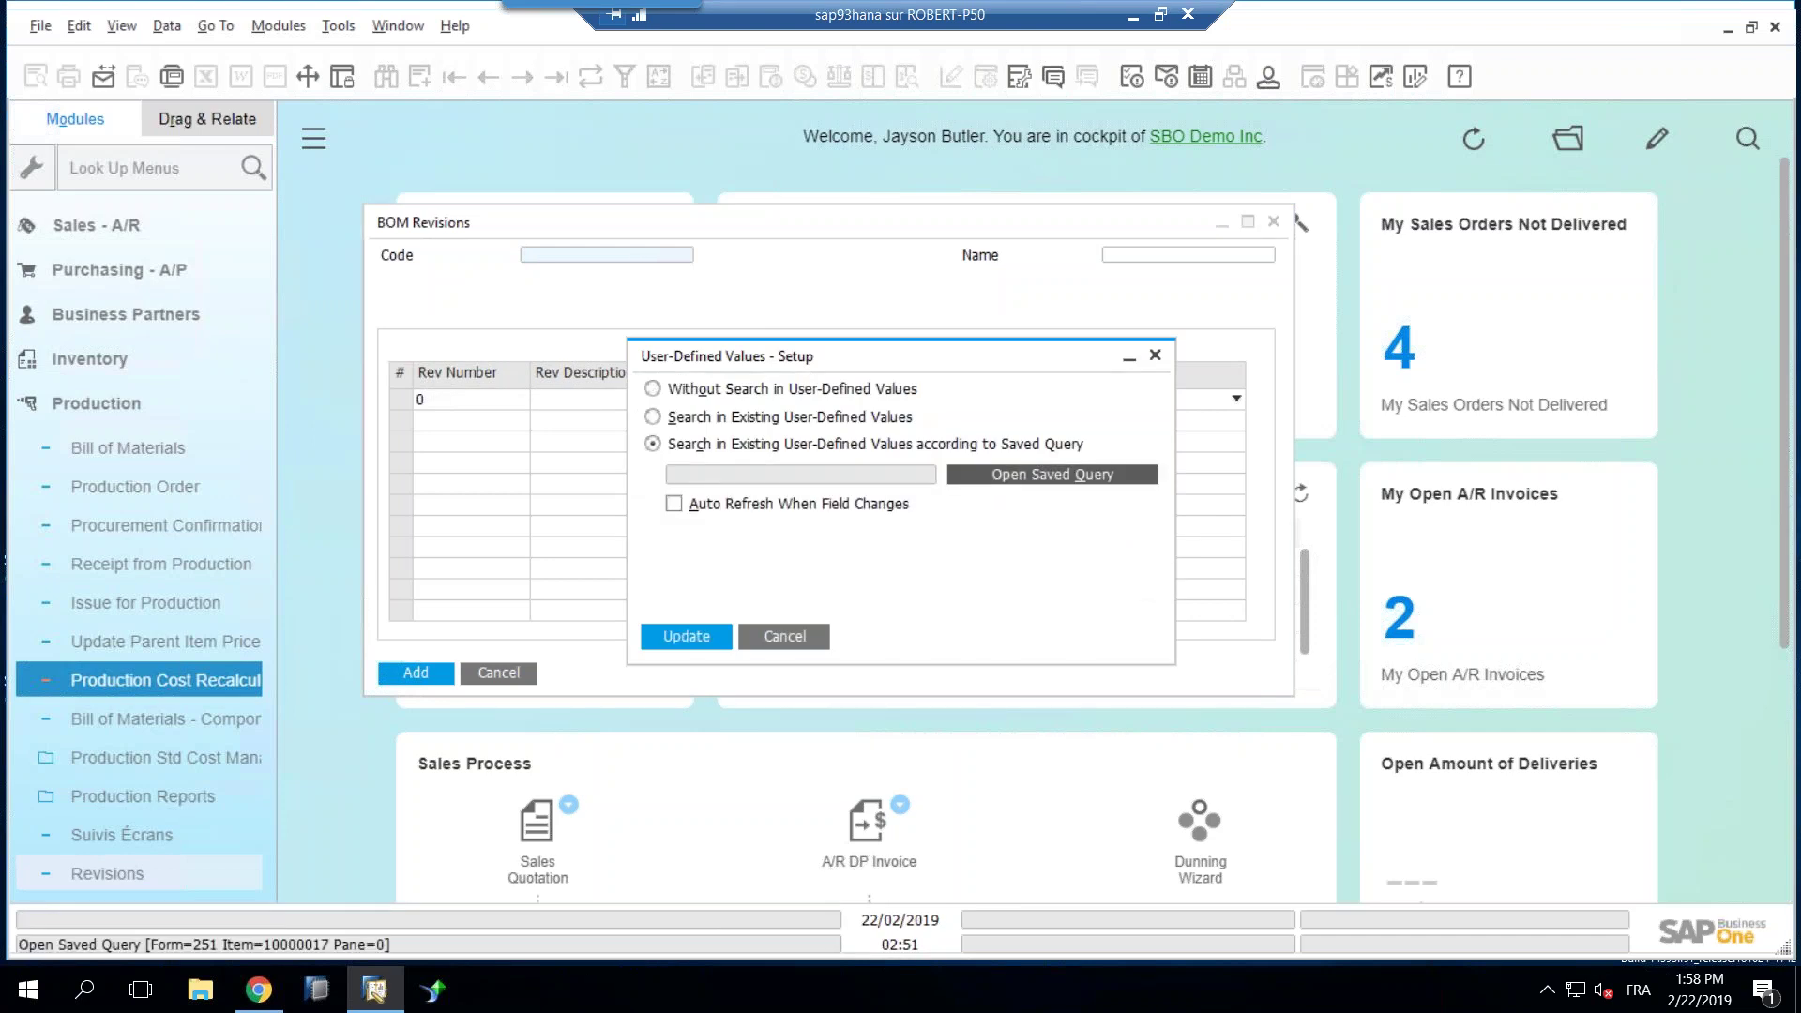
{"action": "left_click", "coordinate": [1053, 473]}
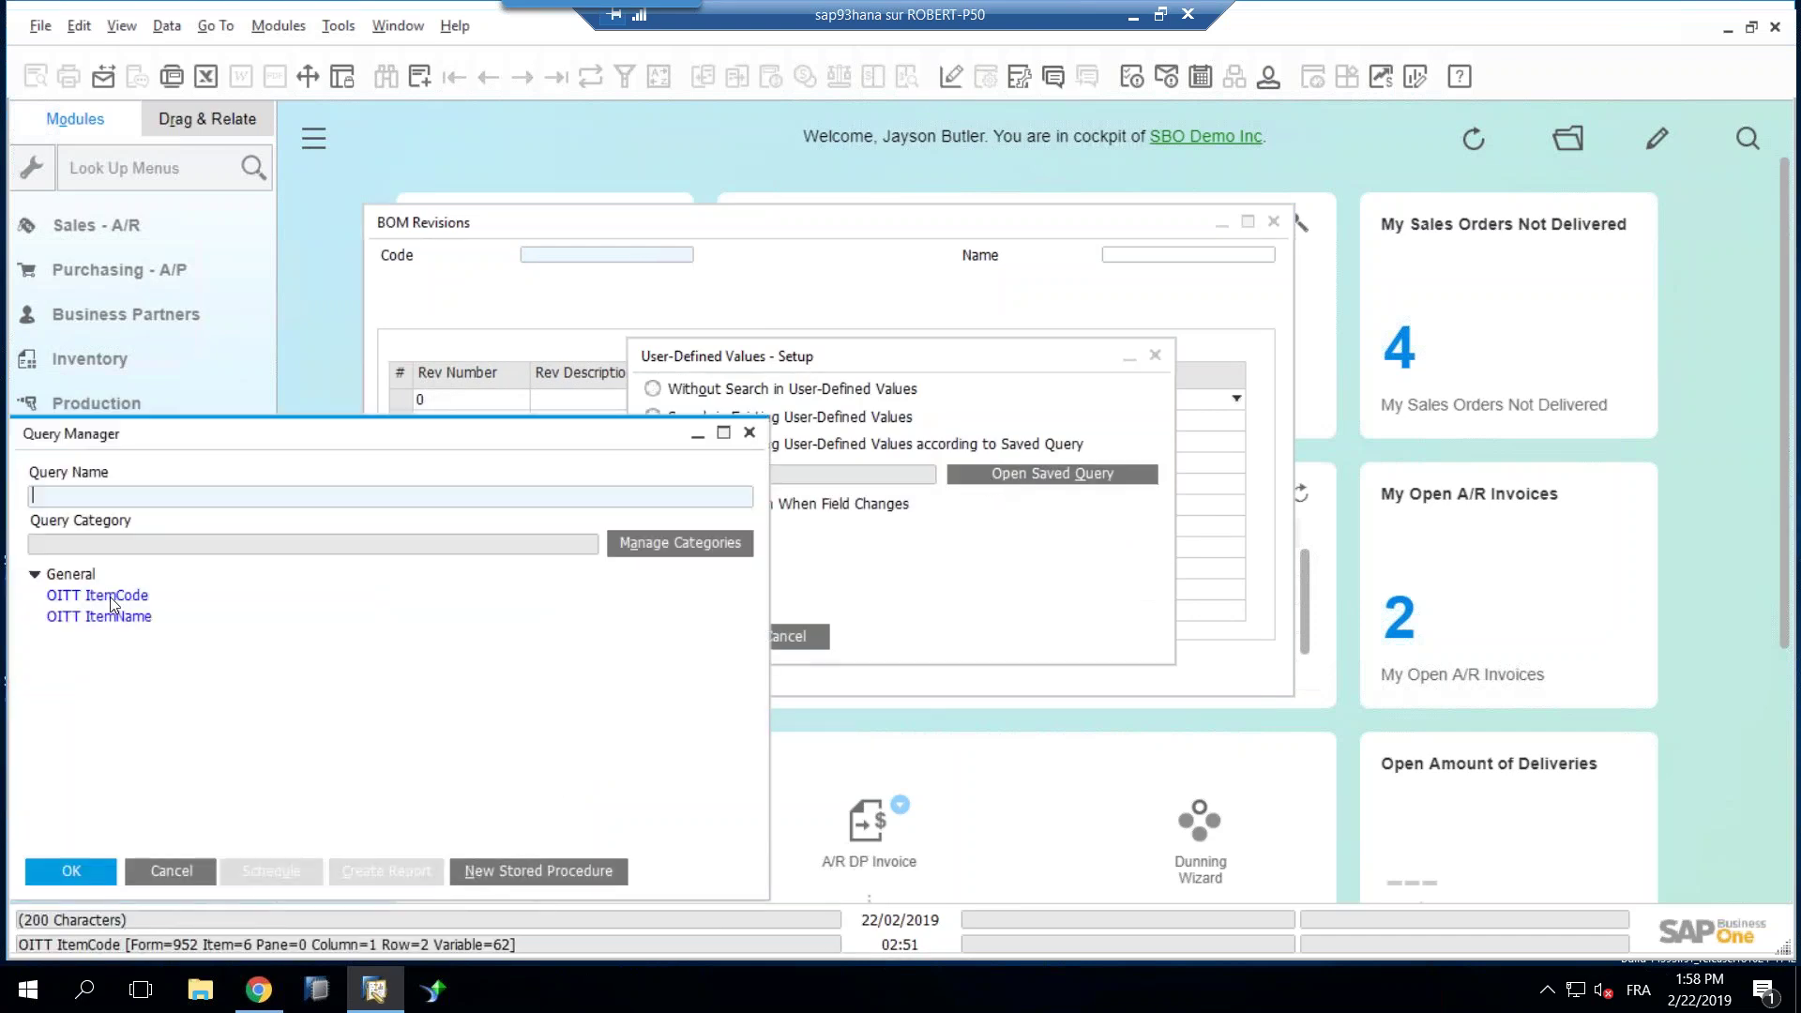
{"action": "left_click", "coordinate": [128, 600]}
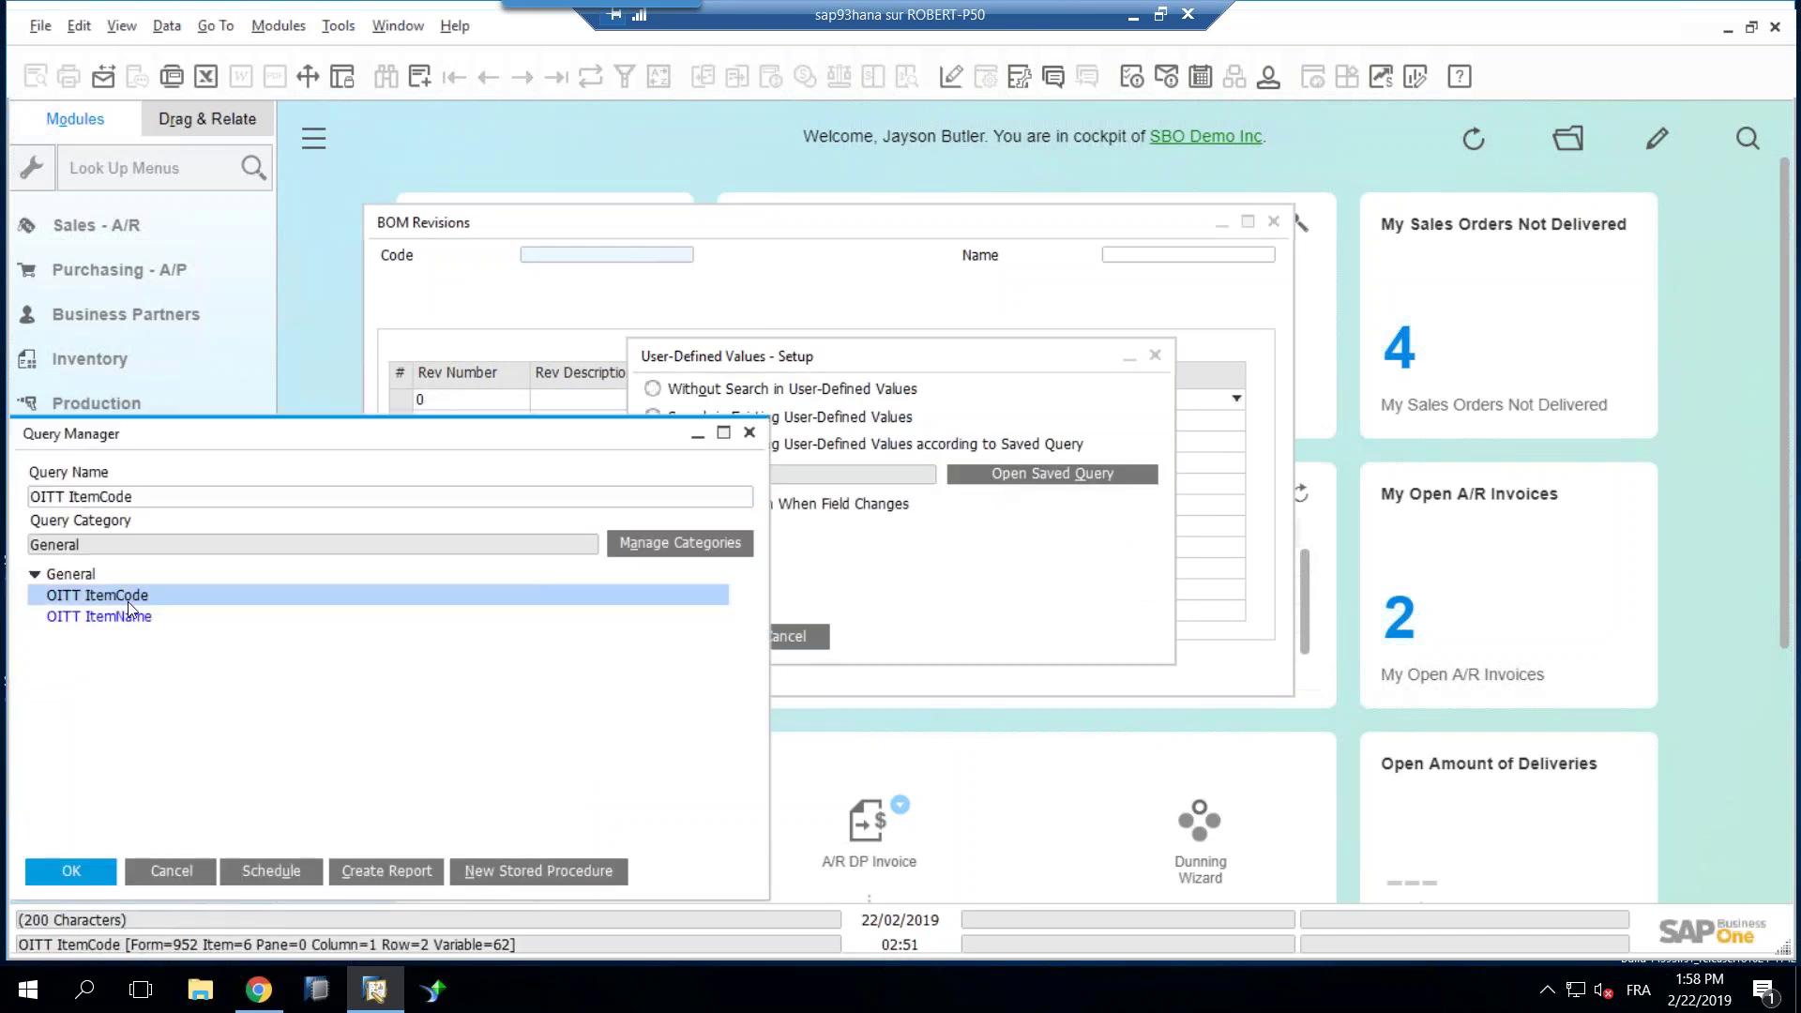
{"action": "left_click", "coordinate": [70, 878]}
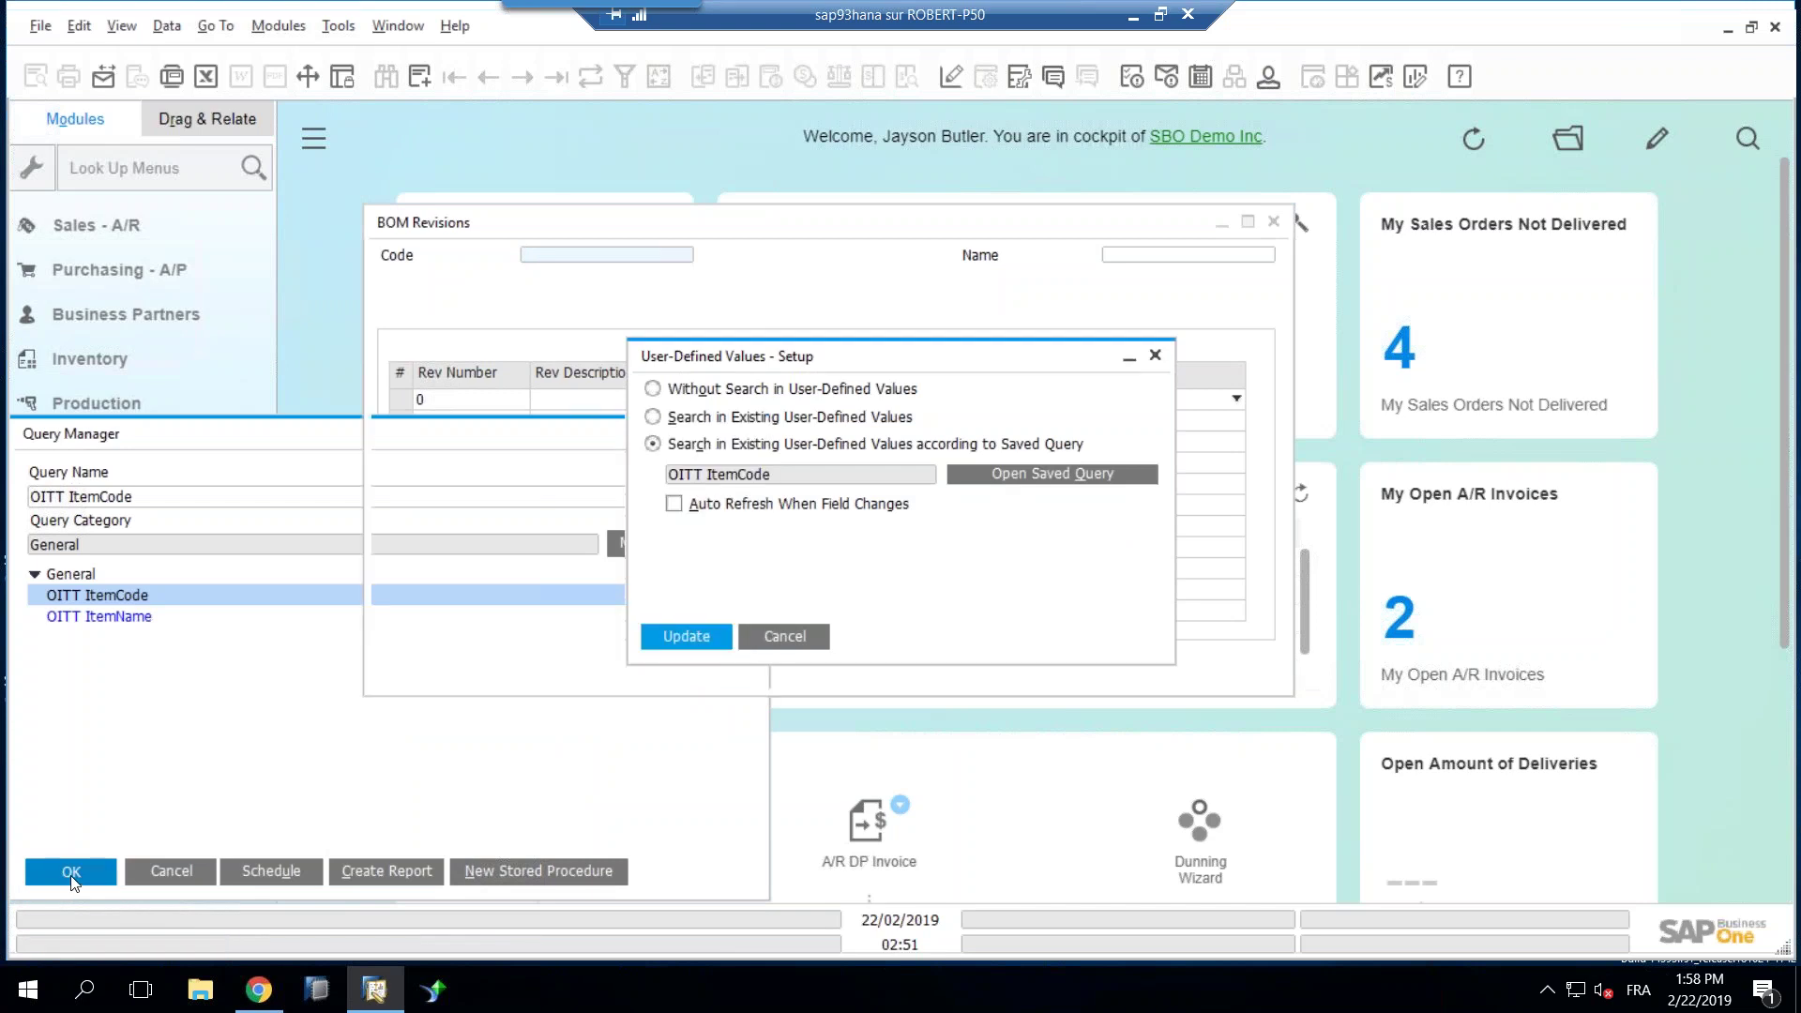
{"action": "left_click", "coordinate": [687, 636]}
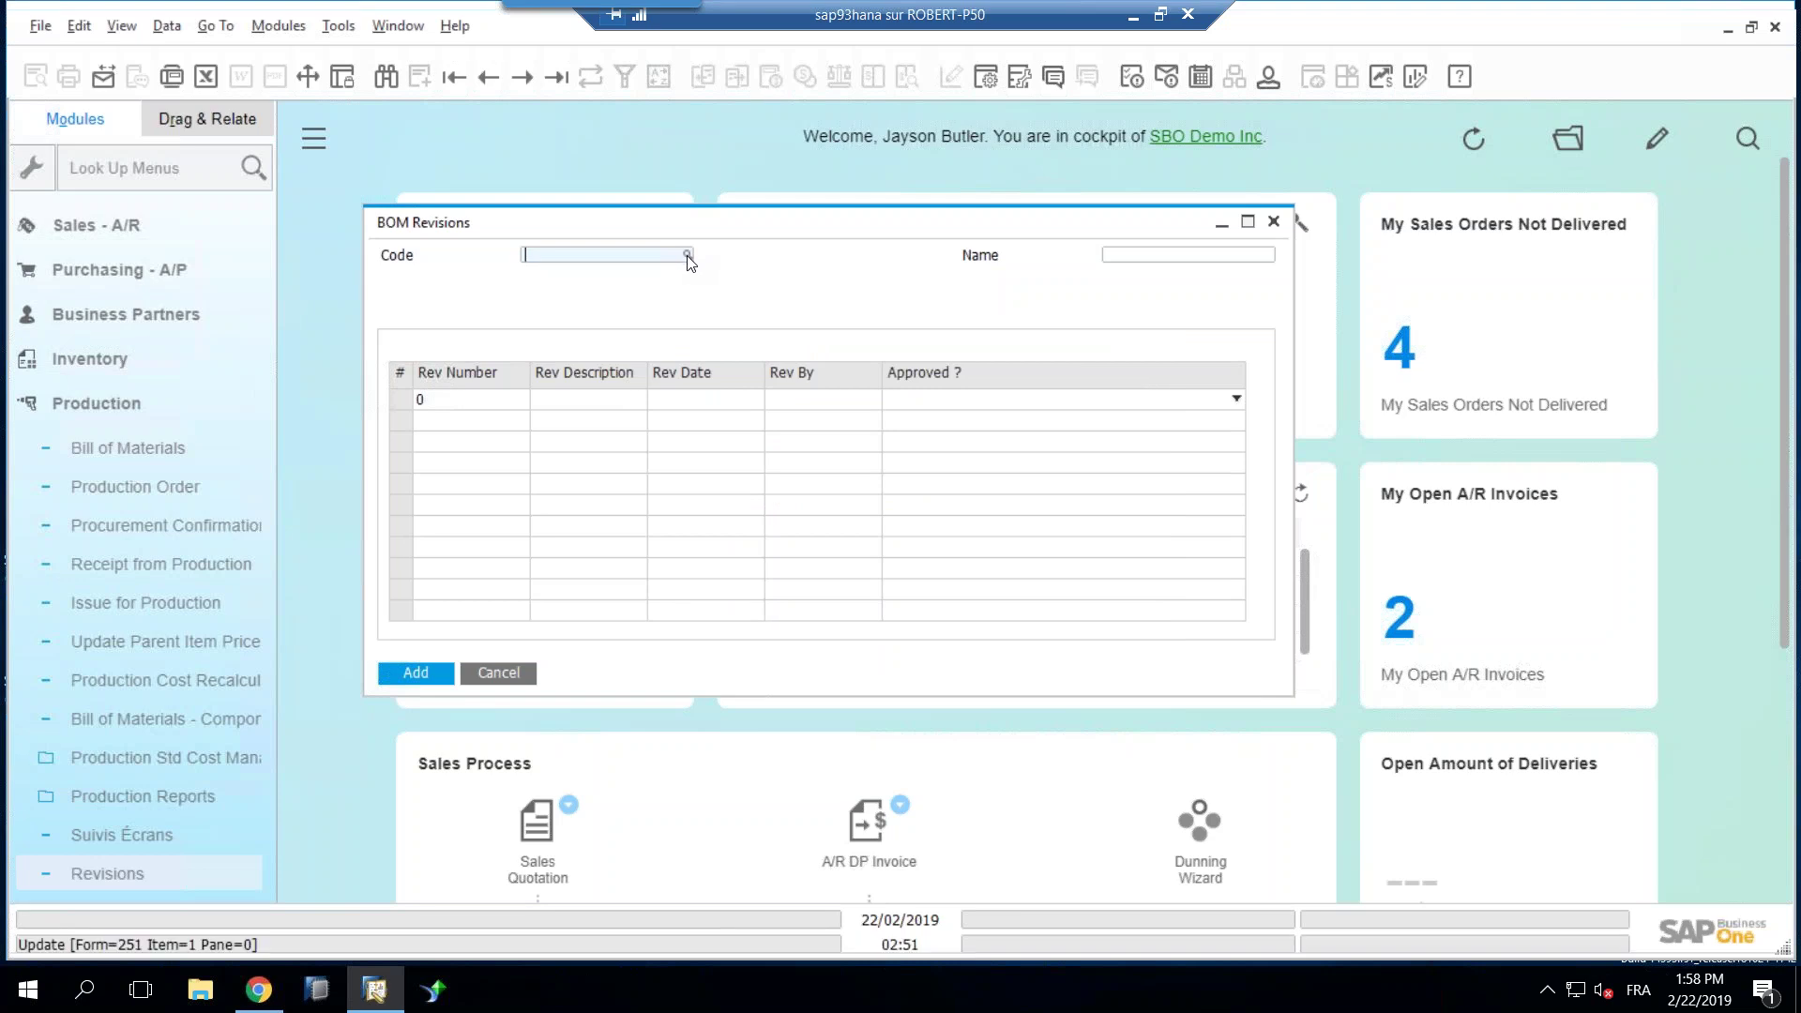
Step: Choose parent item VMECK as the Code
{"action": "left_click", "coordinate": [689, 255]}
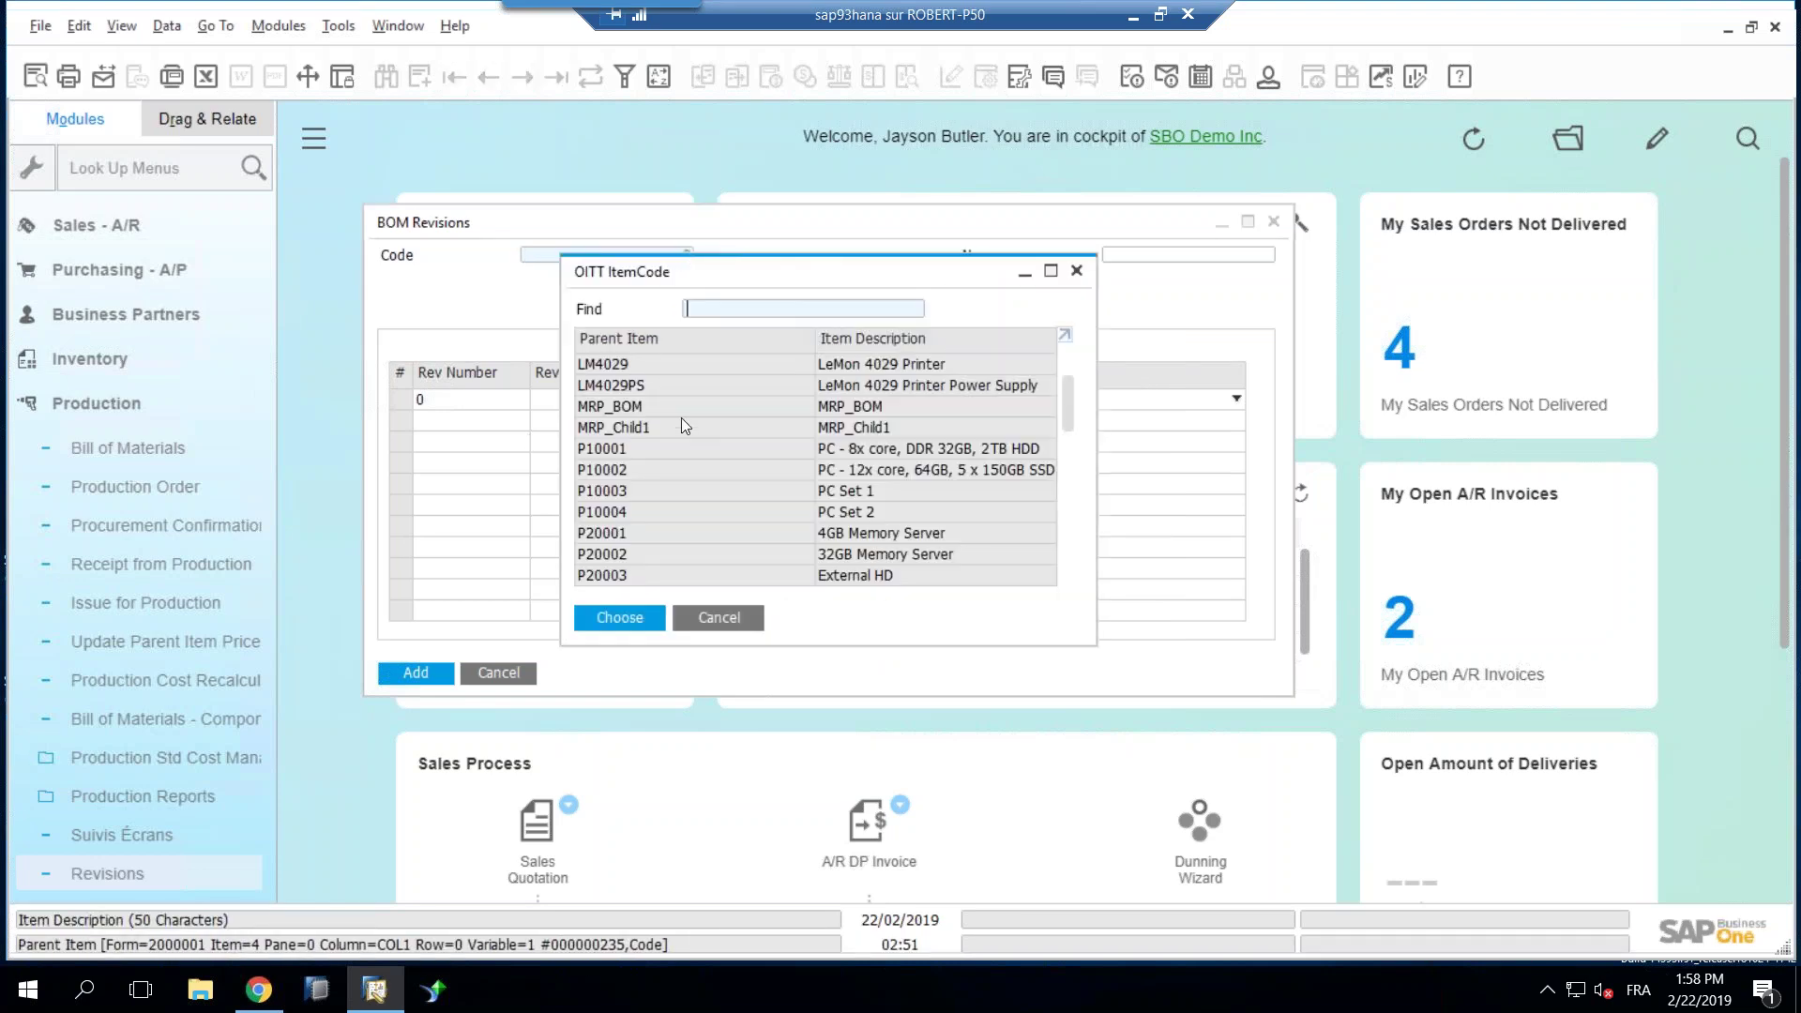
{"action": "scroll", "coordinate": [722, 482], "scroll_direction": "down", "scroll_amount": 5}
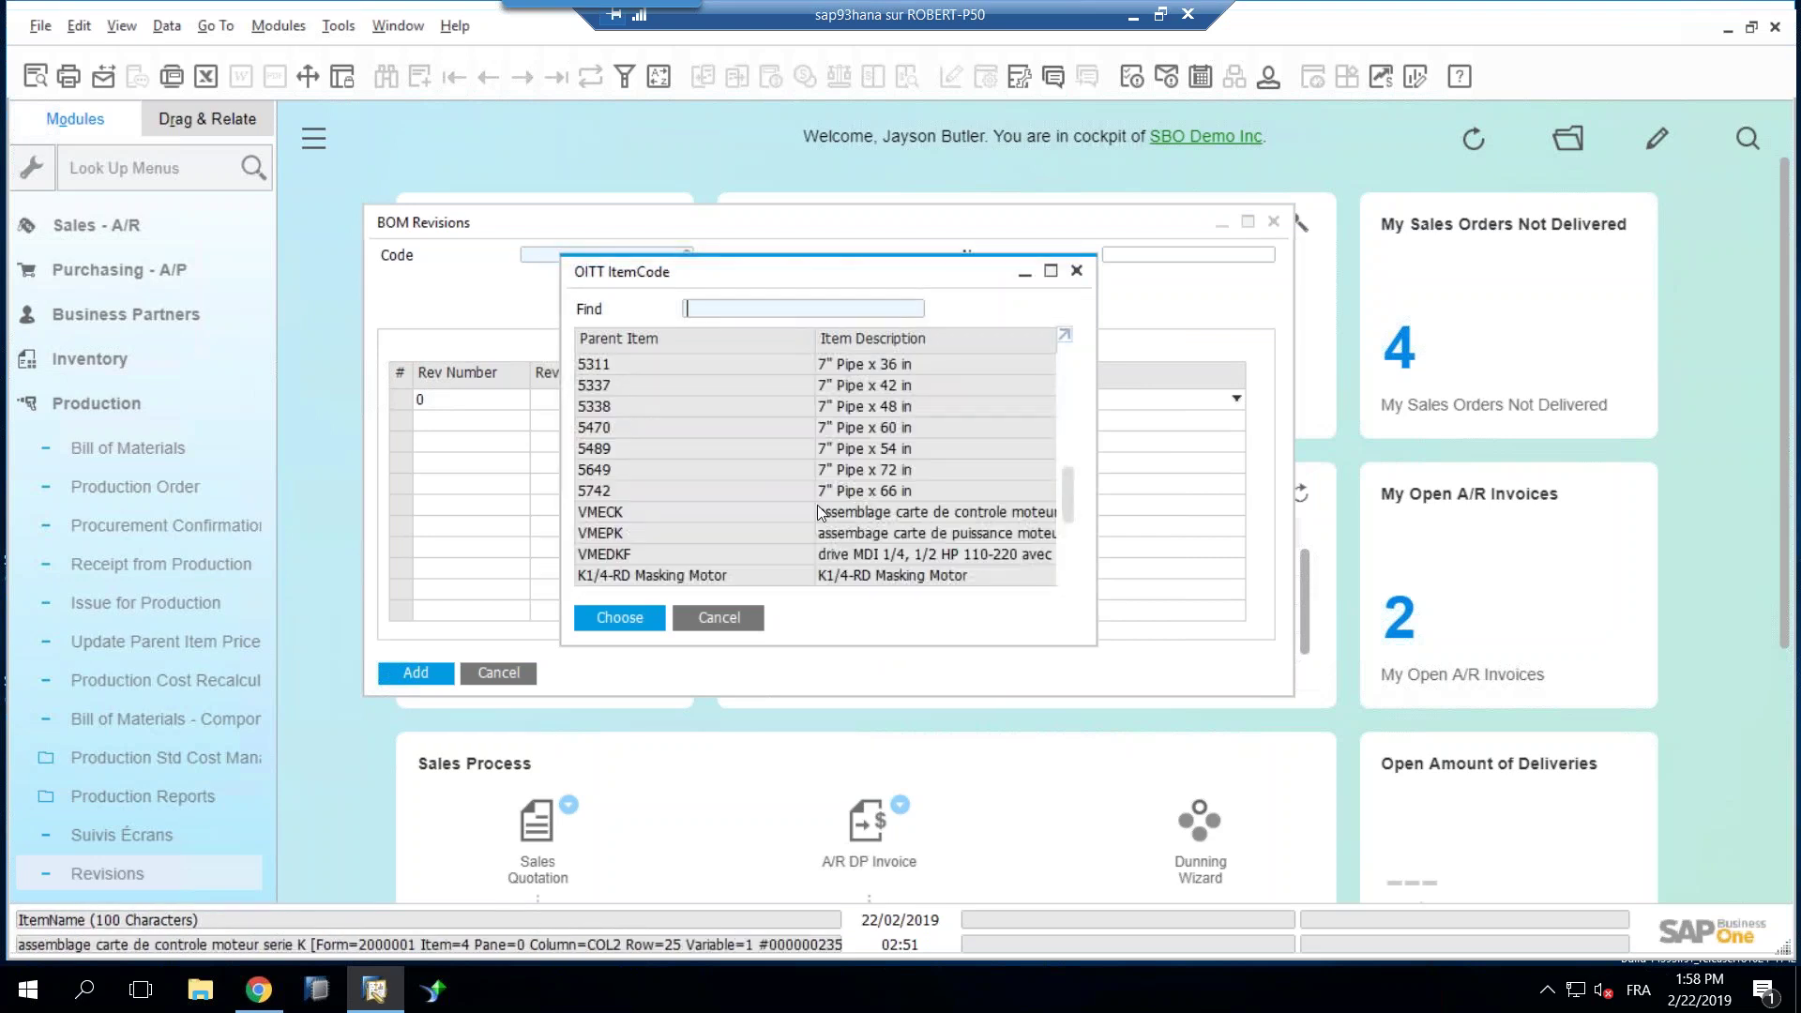
{"action": "double_click", "coordinate": [840, 519]}
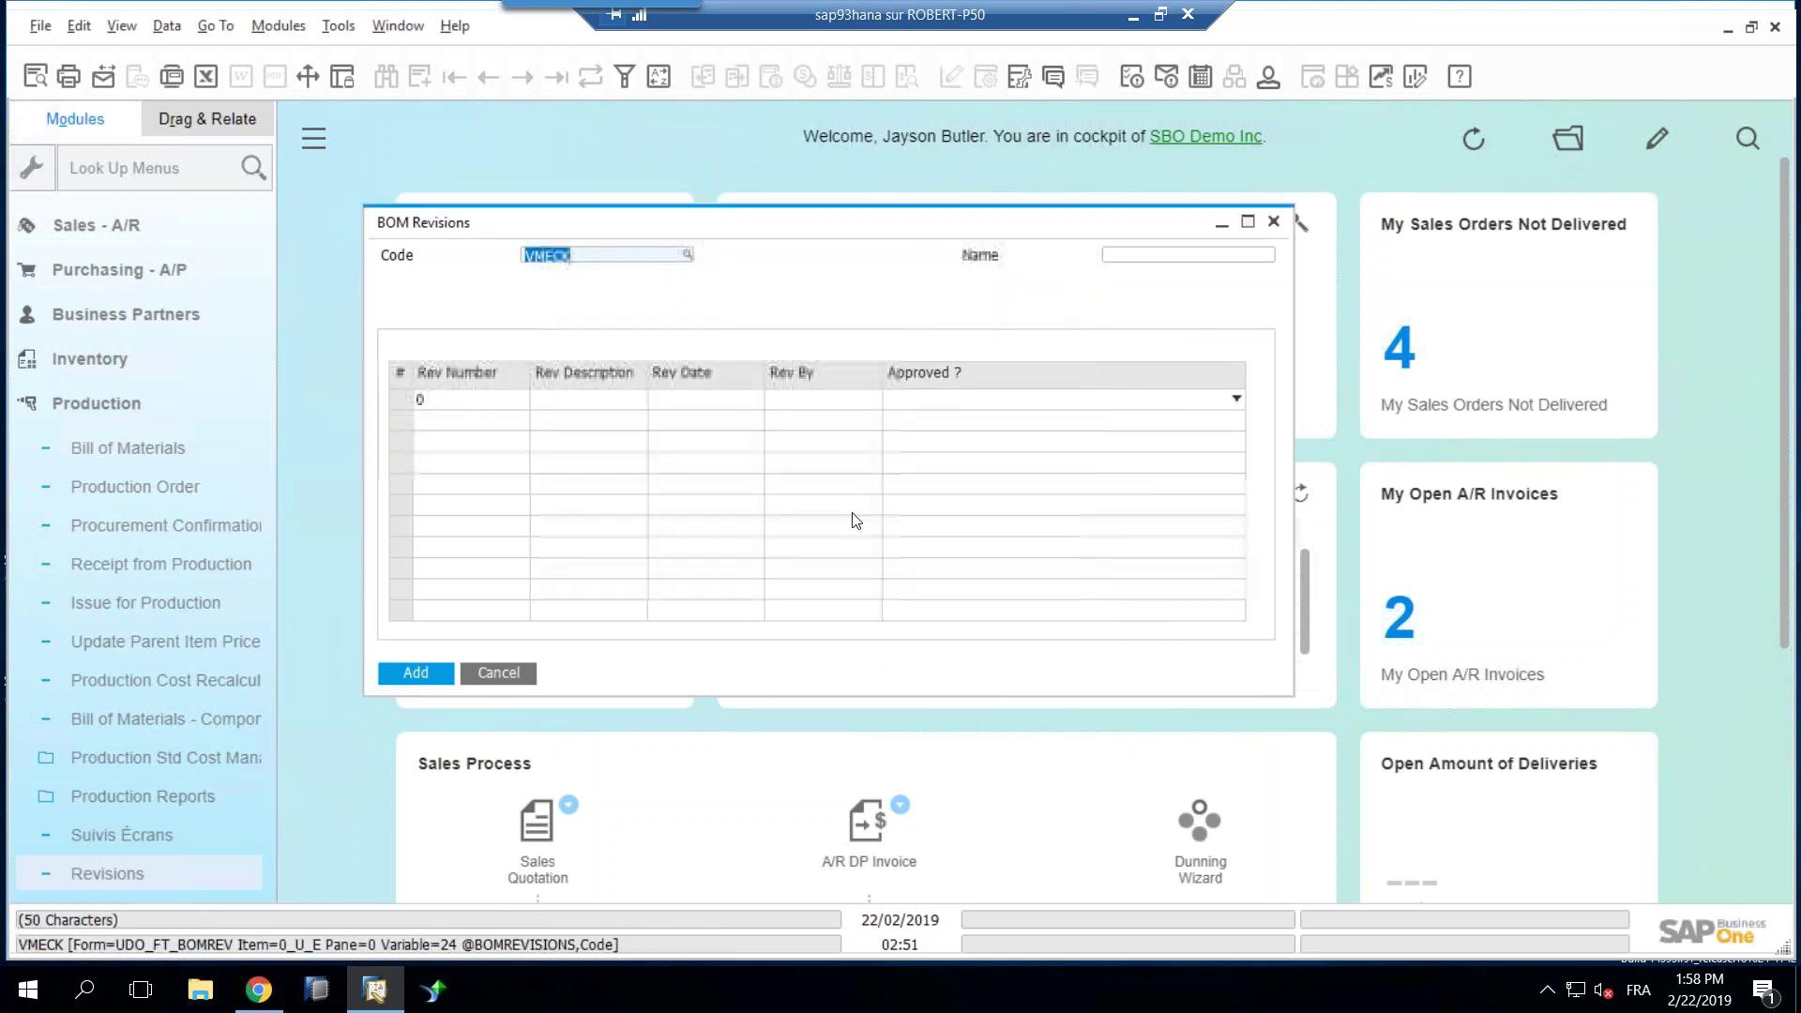
{"action": "left_click", "coordinate": [1263, 251]}
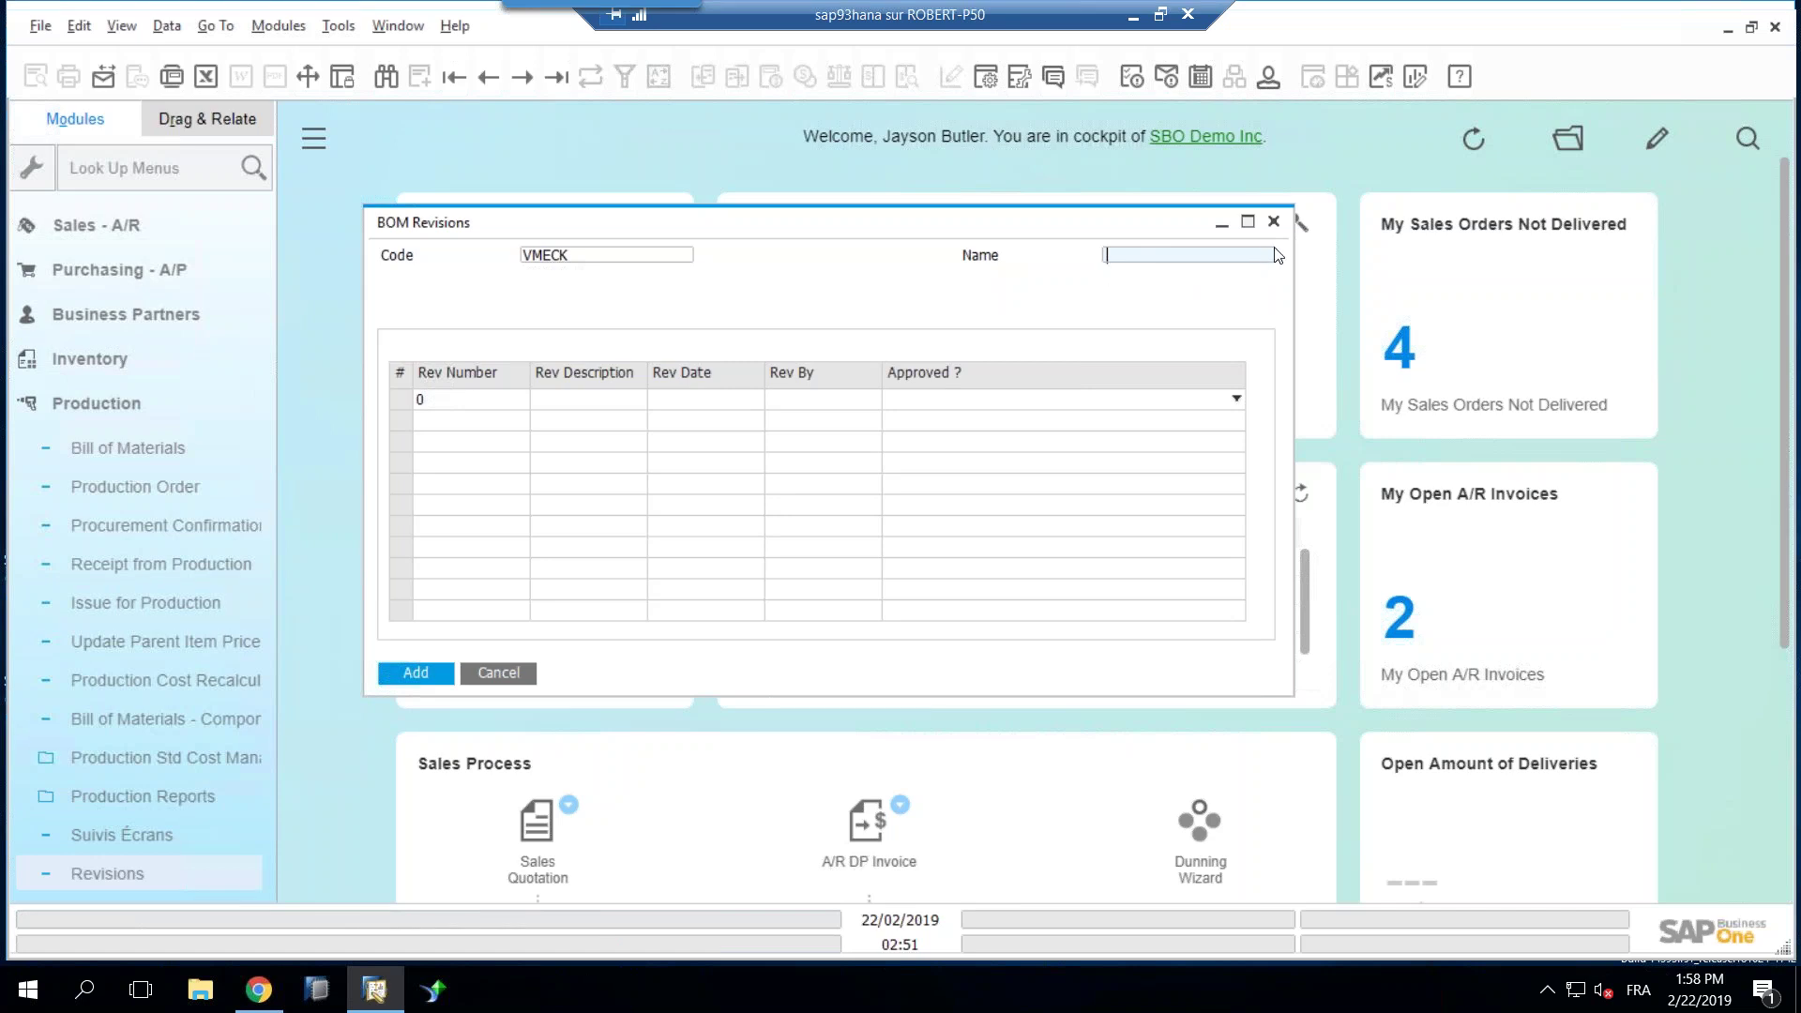
Step: Fill the Name field from saved query OITT ItemName, auto-refreshing whenever Code changes
{"action": "left_click", "coordinate": [339, 26]}
{"action": "mouse_move", "coordinate": [460, 473]}
{"action": "left_click", "coordinate": [874, 480]}
{"action": "left_click", "coordinate": [652, 444]}
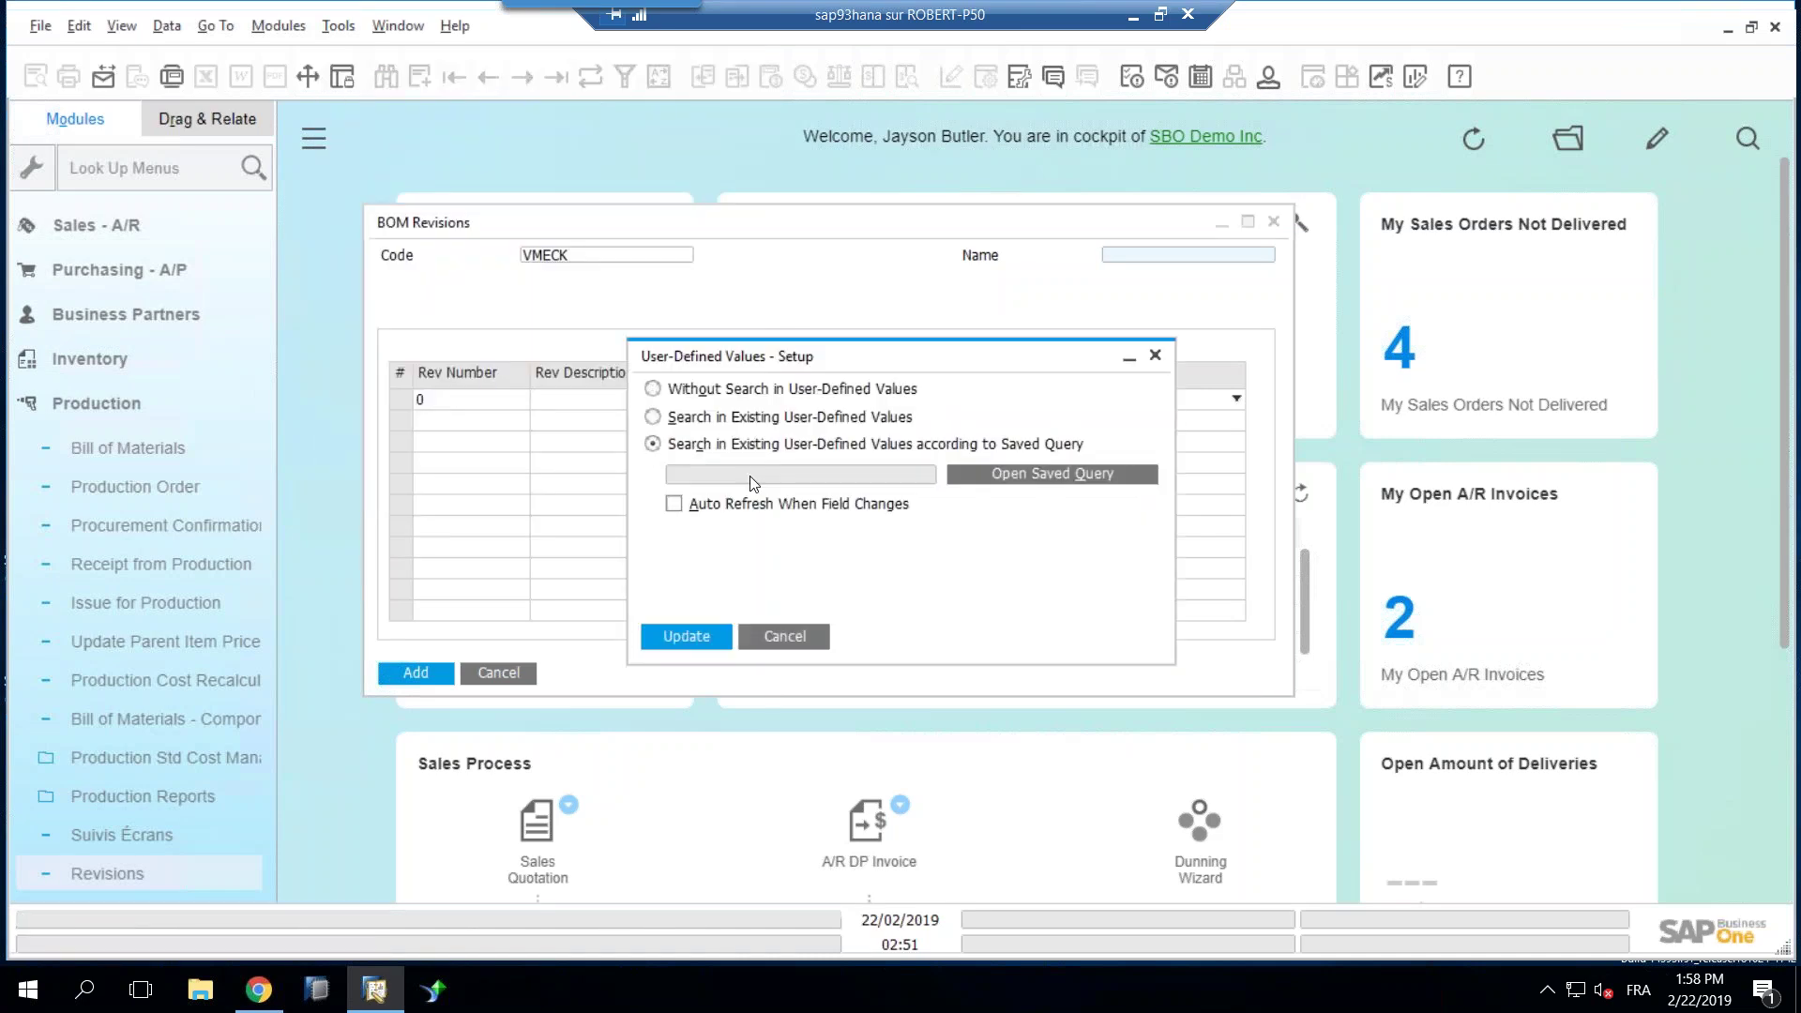
{"action": "left_click", "coordinate": [1003, 472]}
{"action": "left_click", "coordinate": [36, 574]}
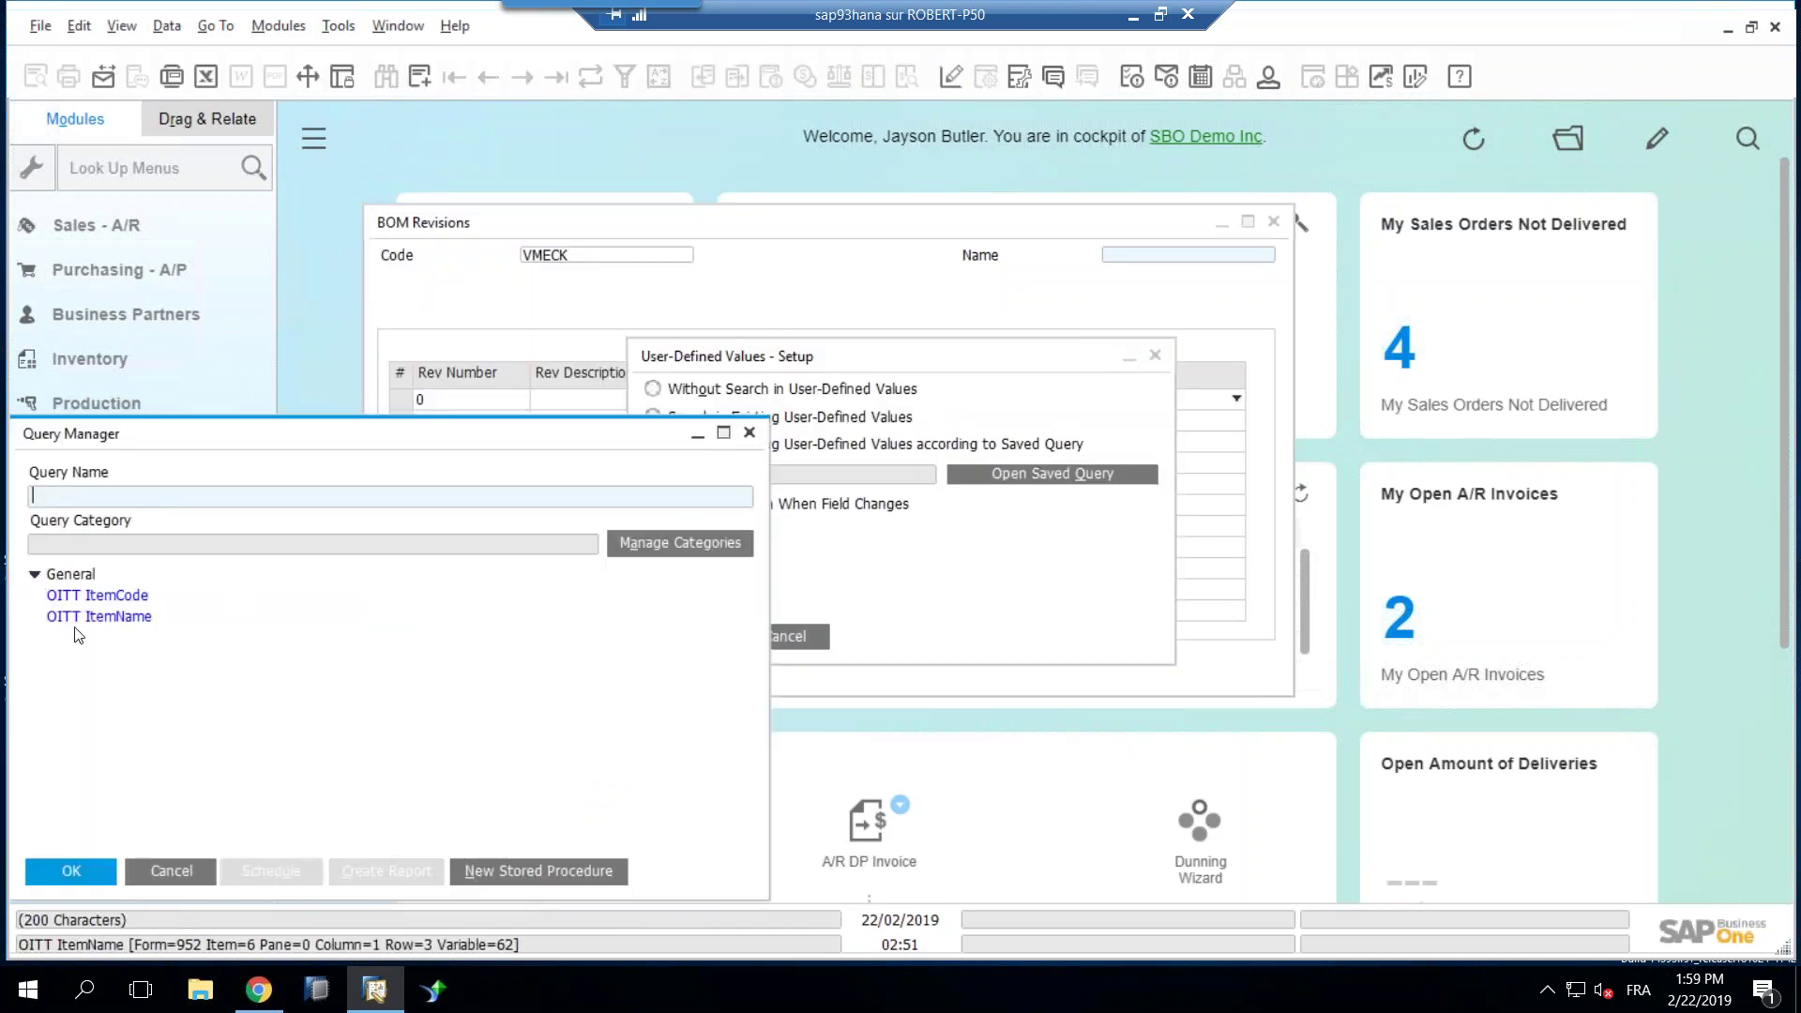
{"action": "left_click", "coordinate": [90, 616]}
{"action": "left_click", "coordinate": [103, 873]}
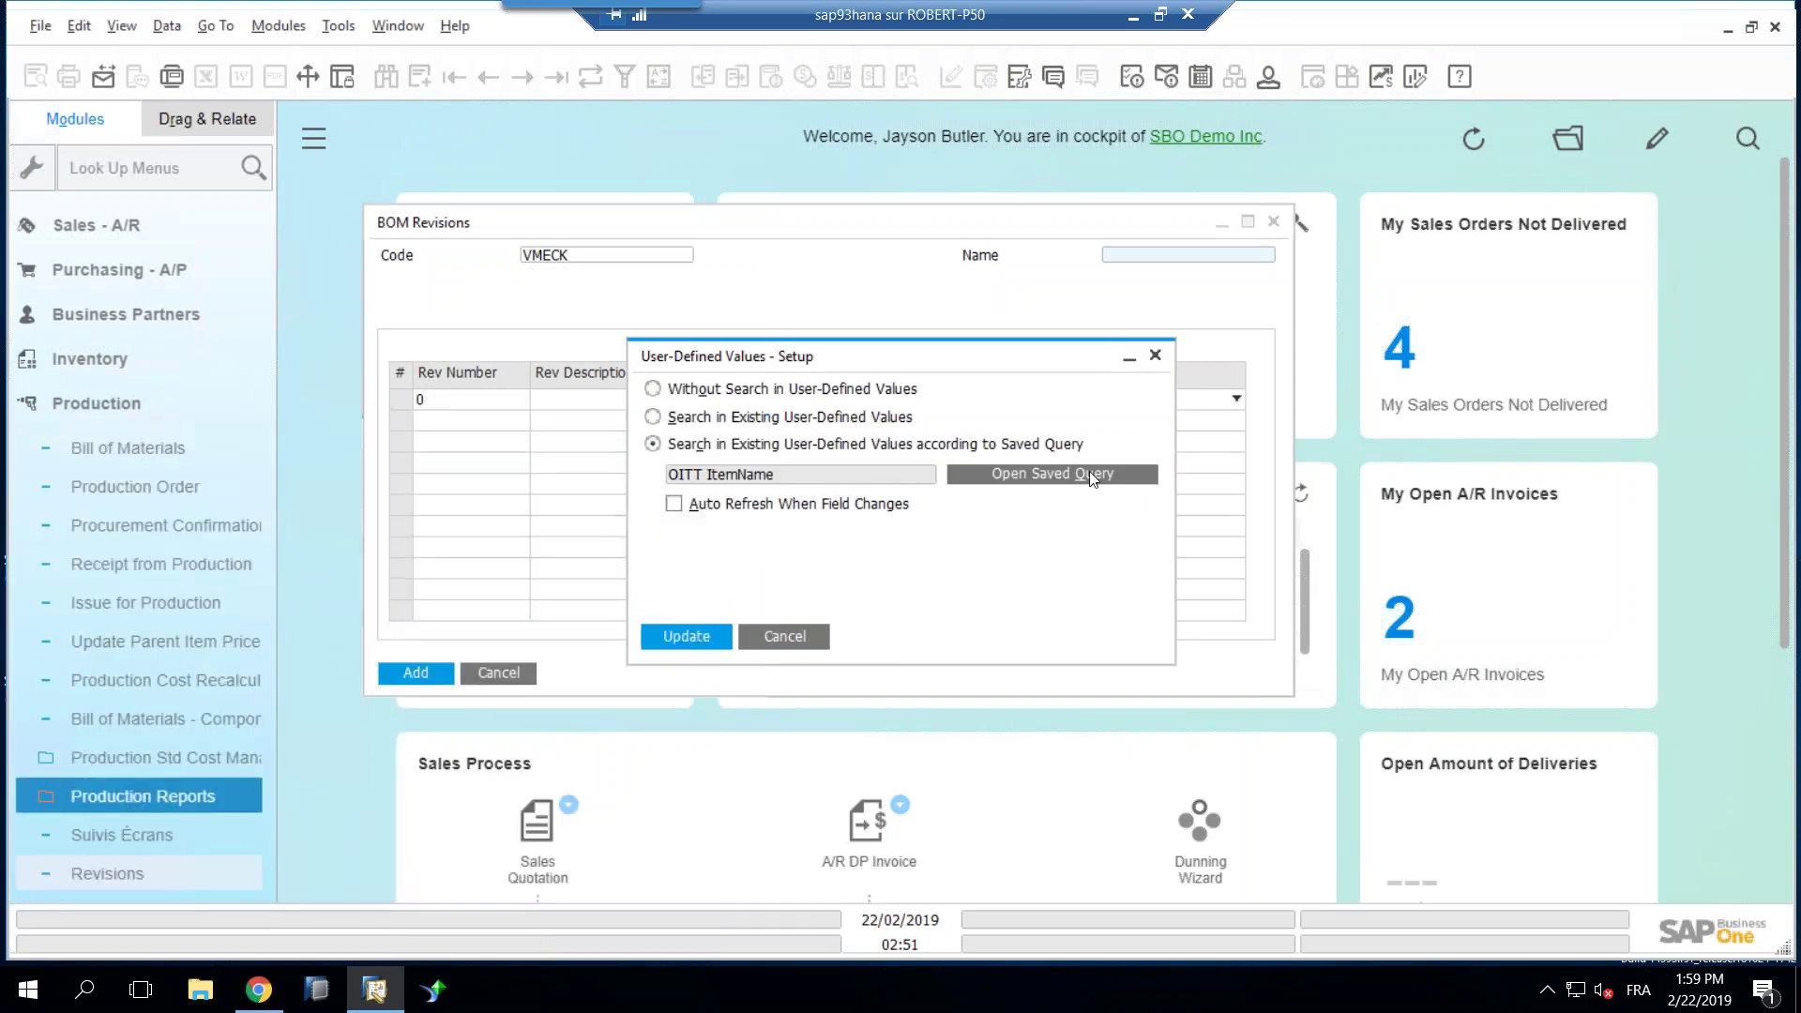
{"action": "left_click", "coordinate": [672, 505]}
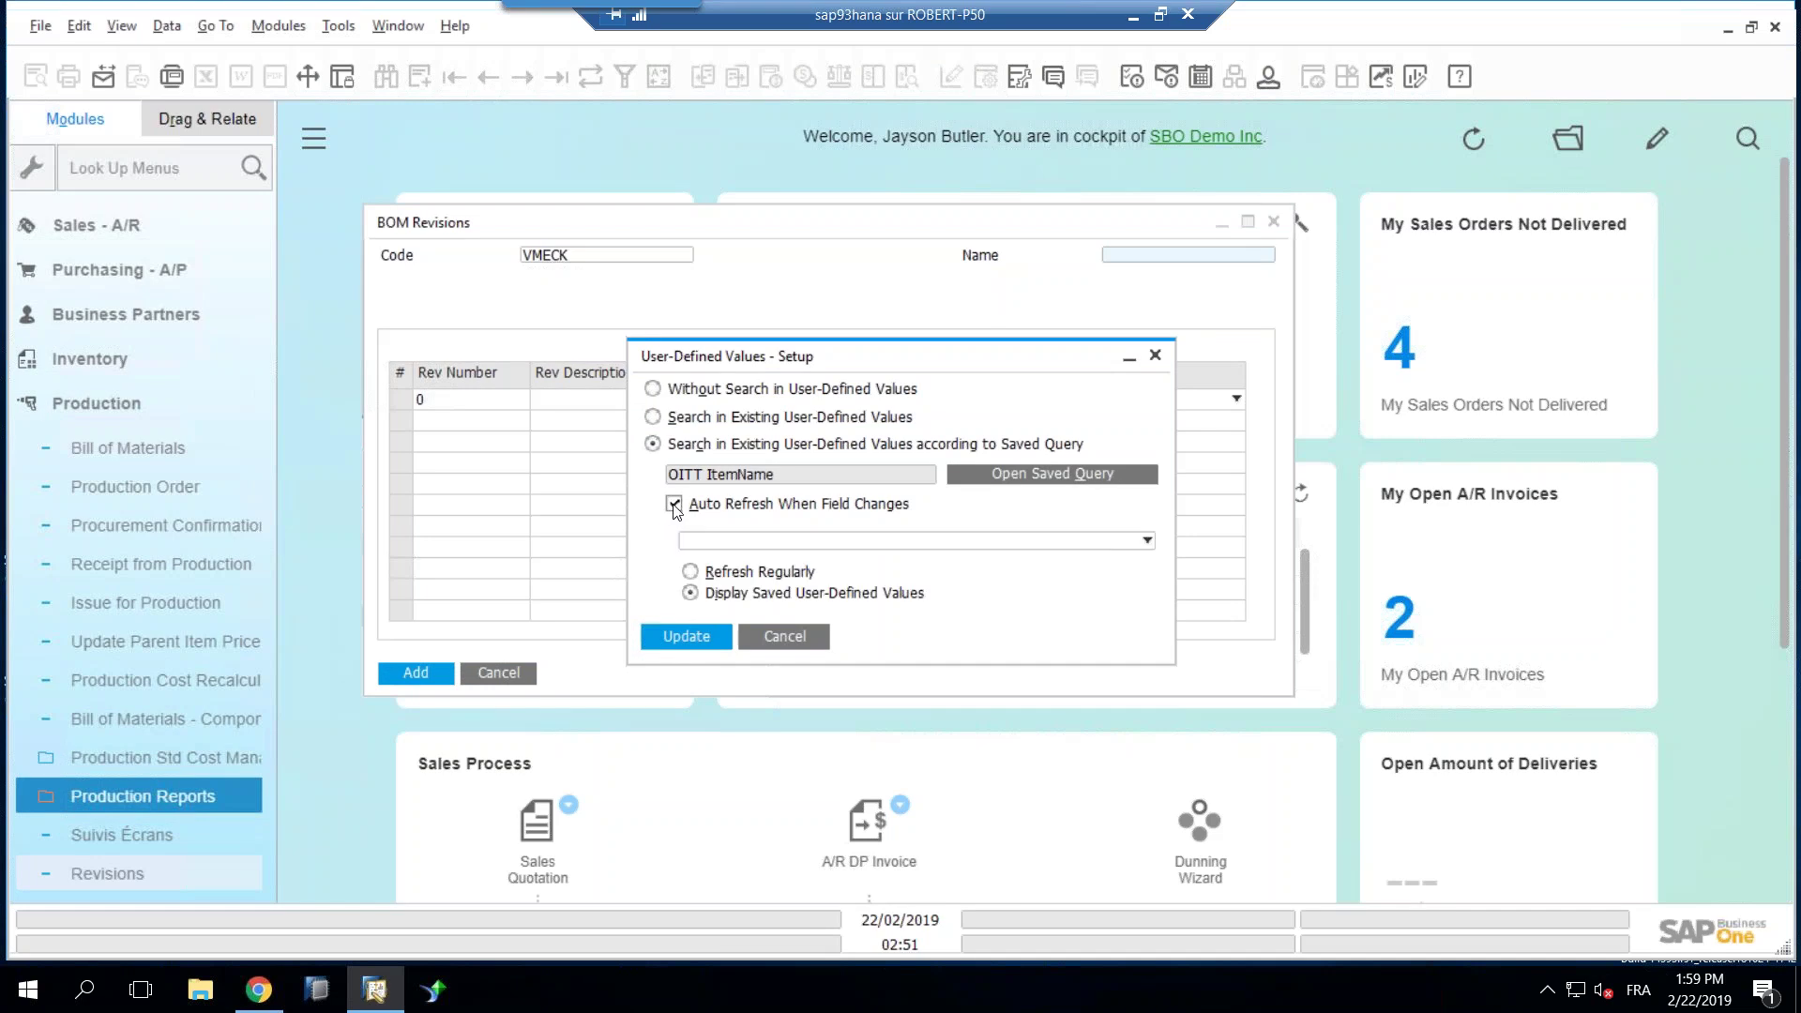
{"action": "left_click", "coordinate": [1148, 541]}
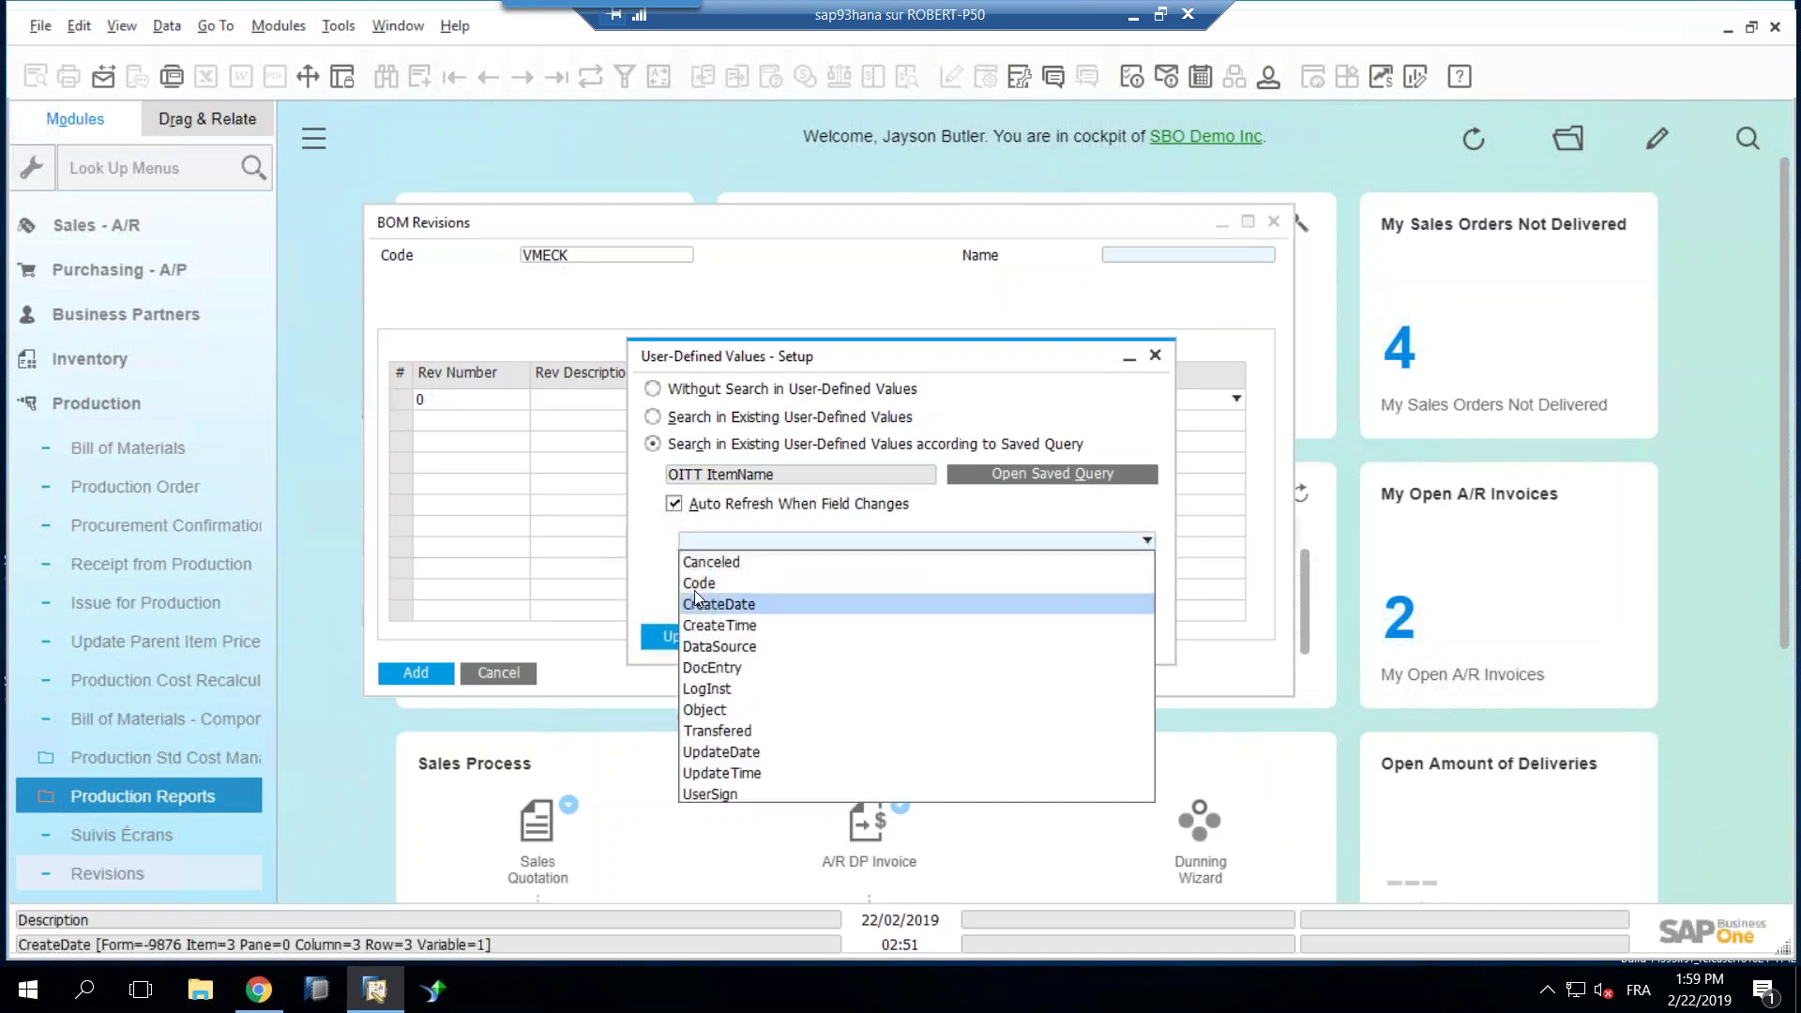
{"action": "left_click", "coordinate": [713, 579]}
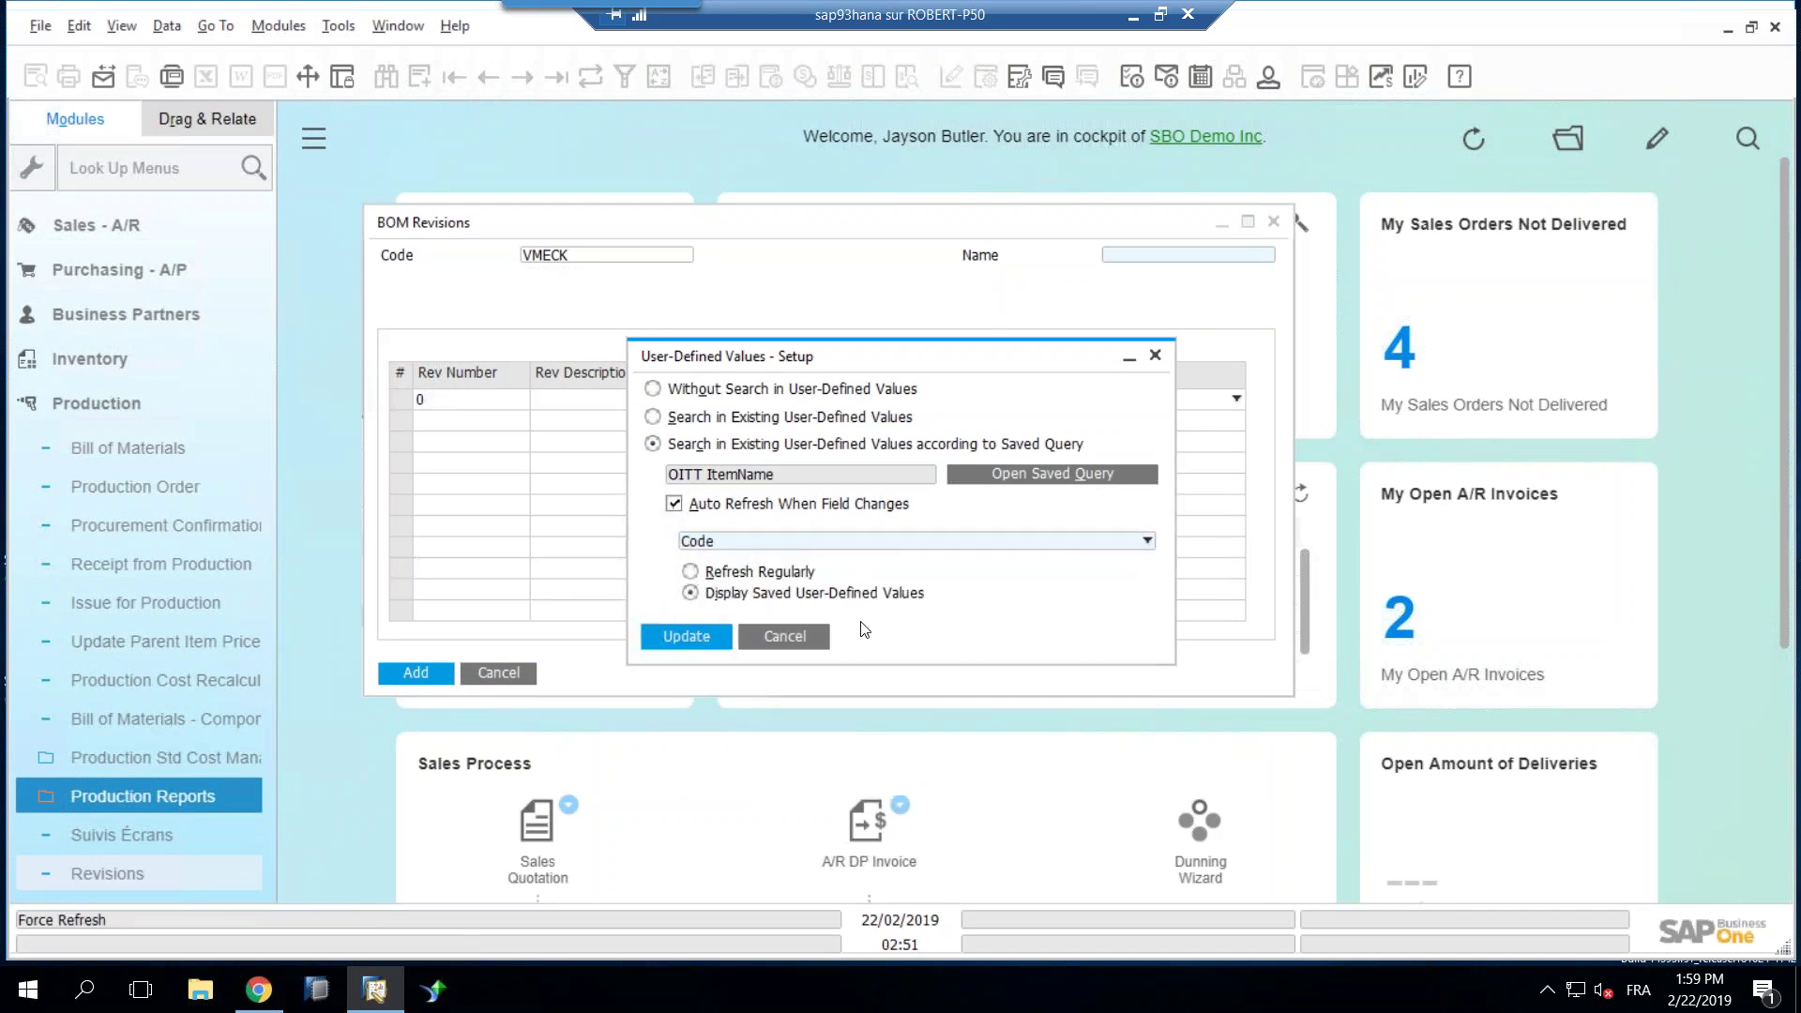
{"action": "left_click", "coordinate": [694, 639]}
Step: Test the auto-fill by choosing item P10003 as the Code, then discard the BOM Revisions form
{"action": "left_click", "coordinate": [676, 260]}
{"action": "left_click", "coordinate": [688, 255]}
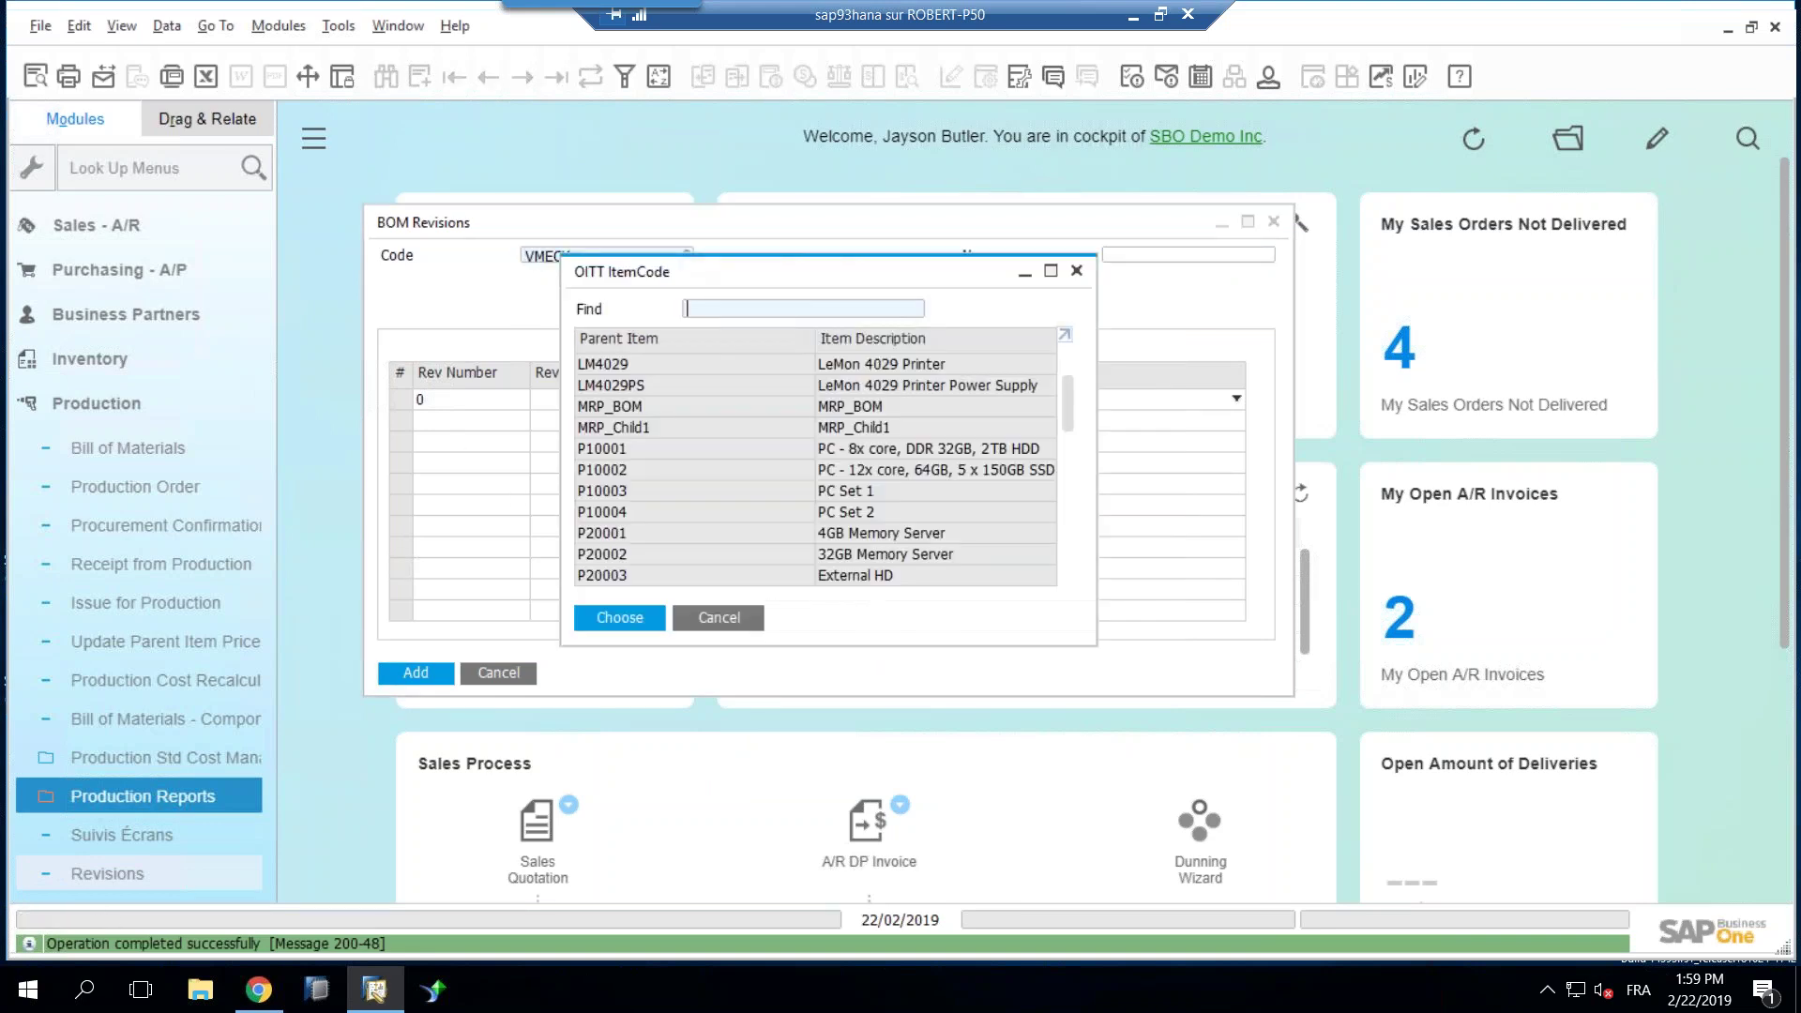
{"action": "double_click", "coordinate": [611, 492]}
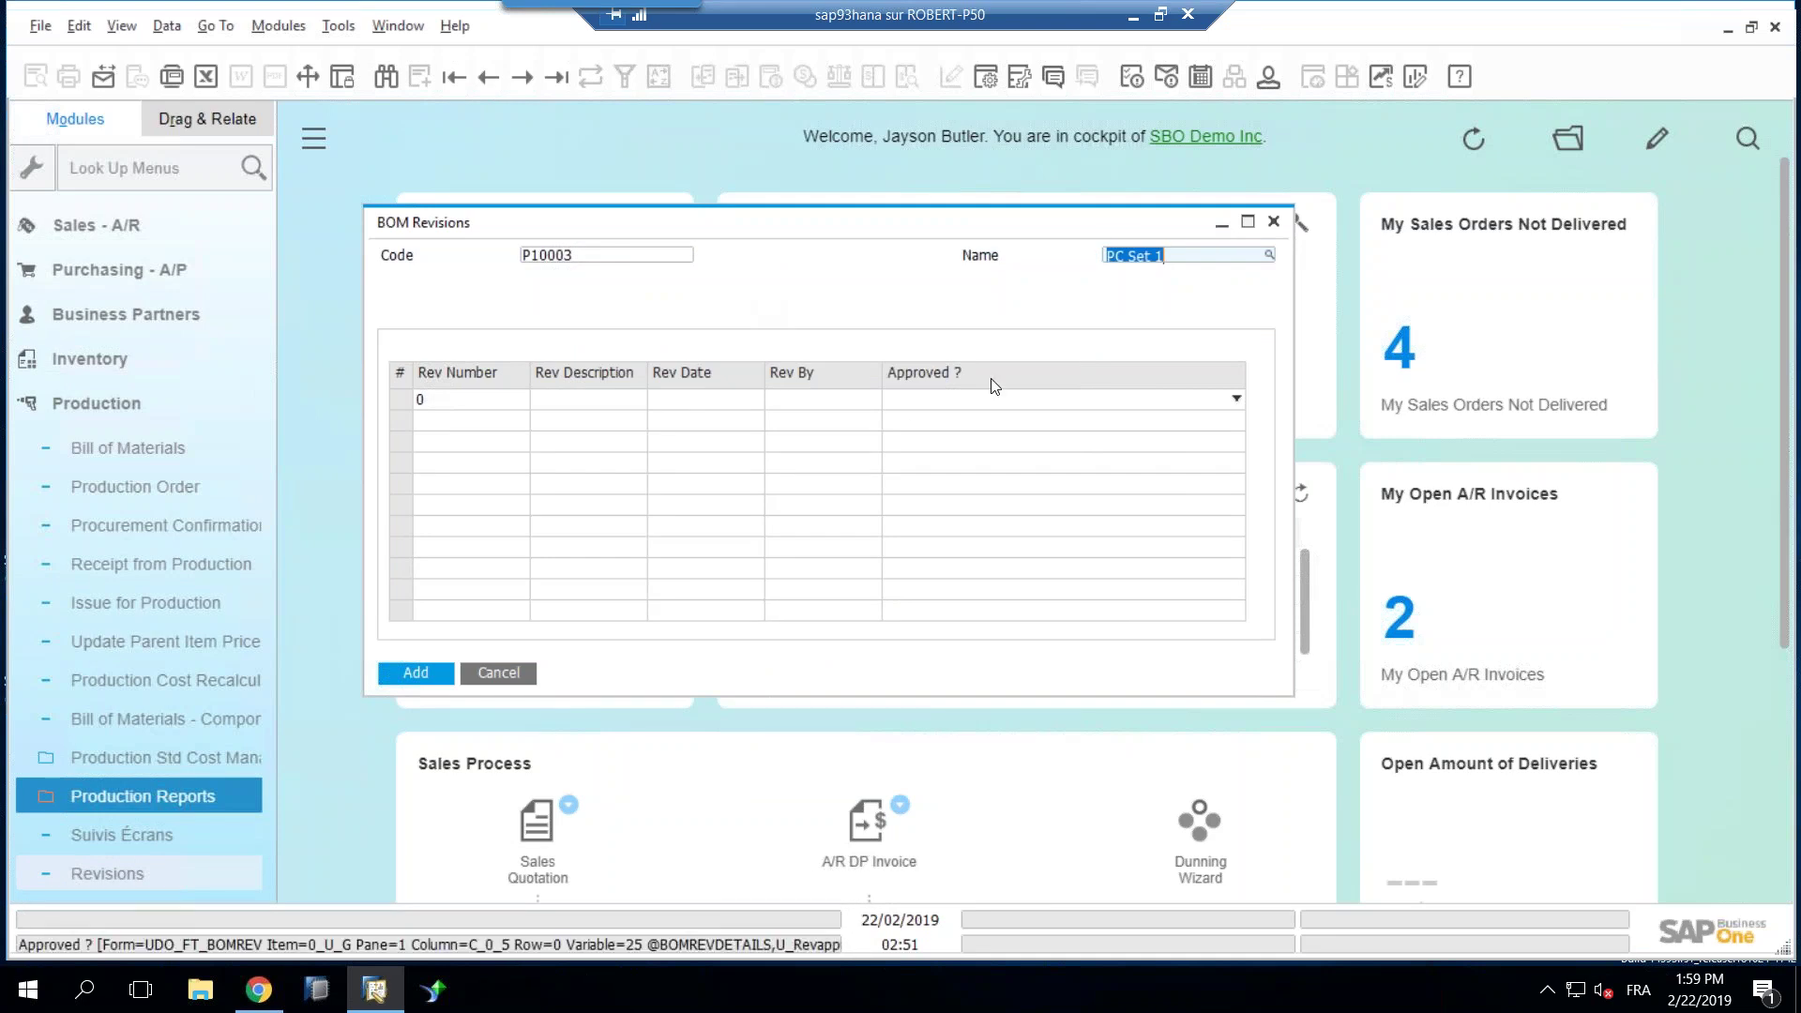
{"action": "left_click", "coordinate": [615, 403]}
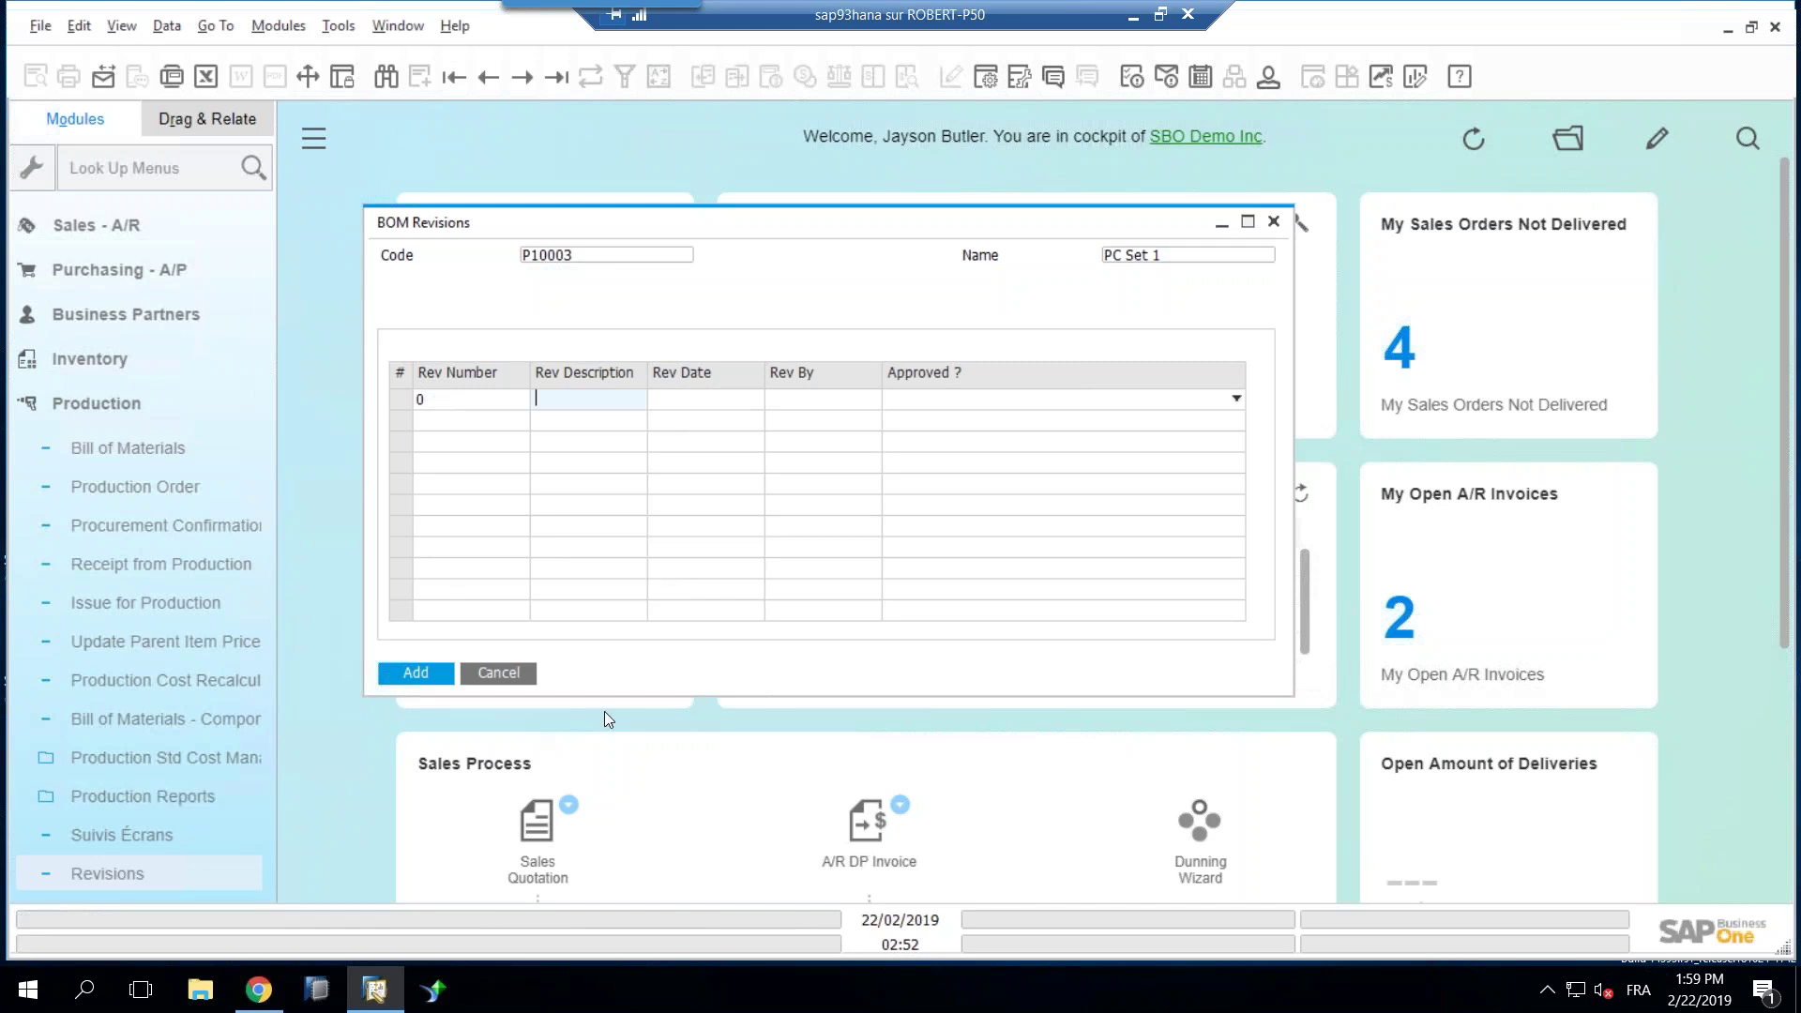
{"action": "left_click", "coordinate": [499, 675]}
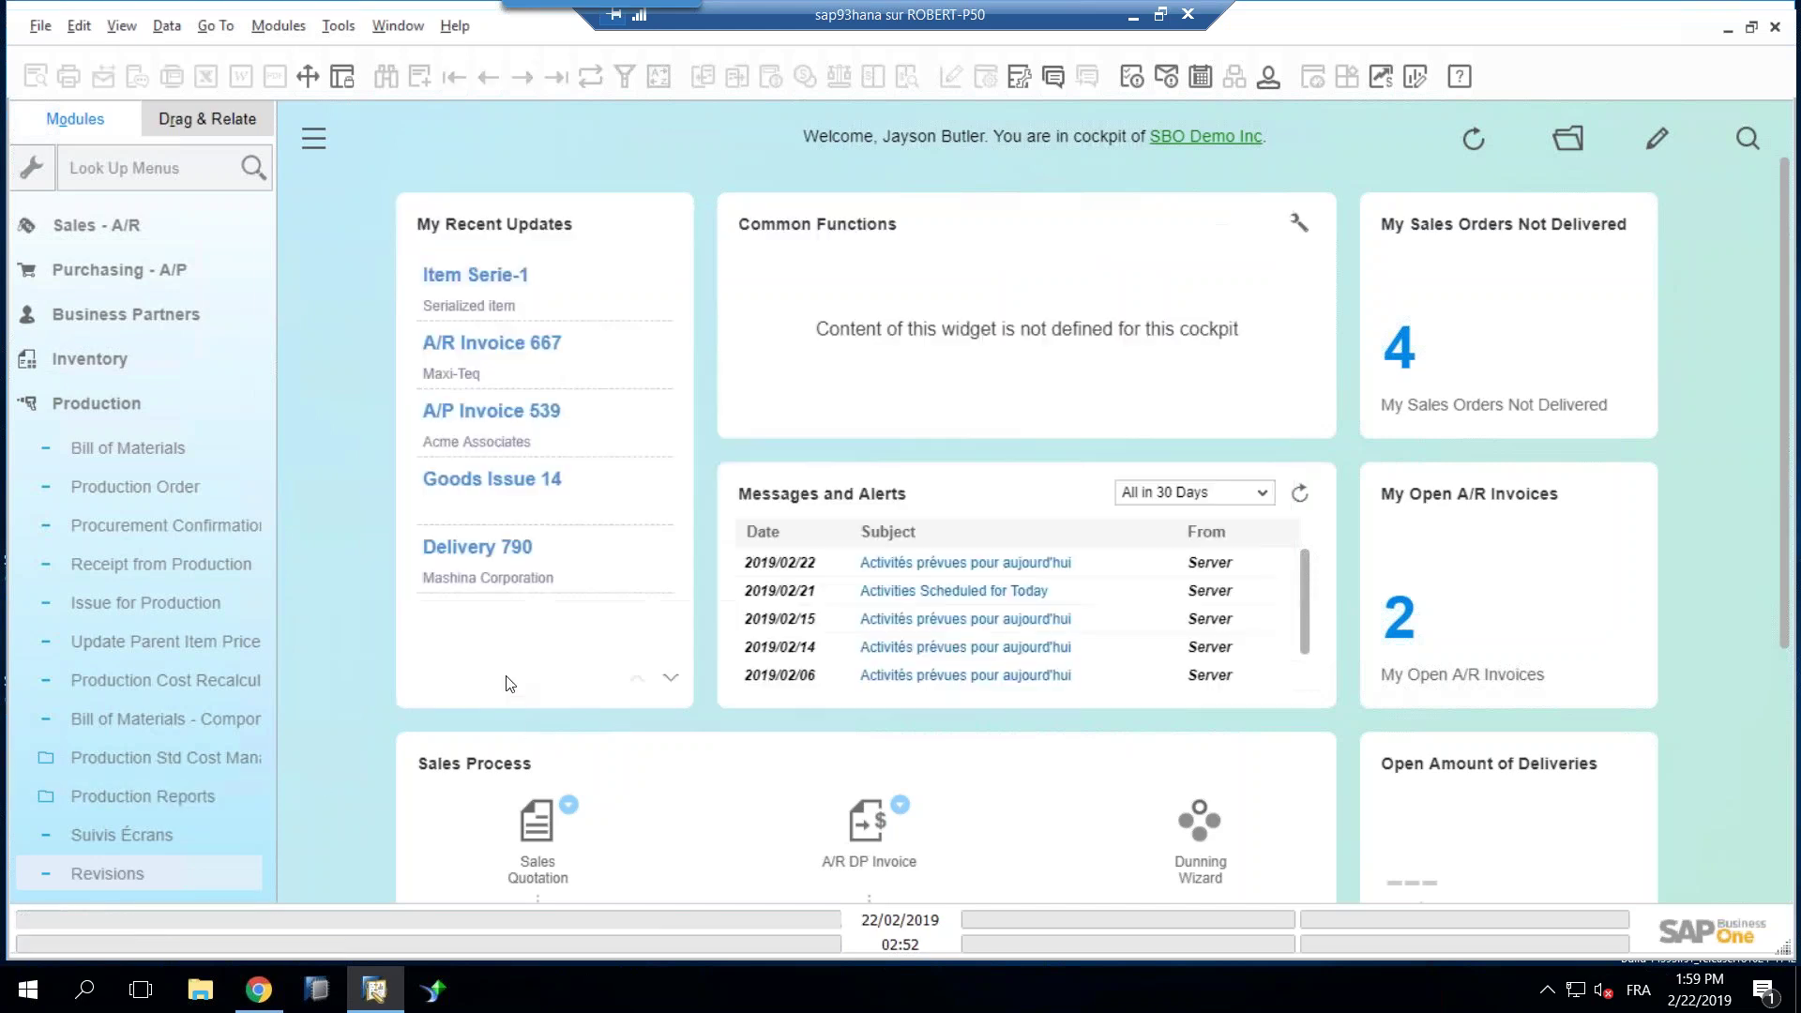
Step: Open User-Defined Fields Management and select Production > BoM - Title
{"action": "left_click", "coordinate": [338, 25]}
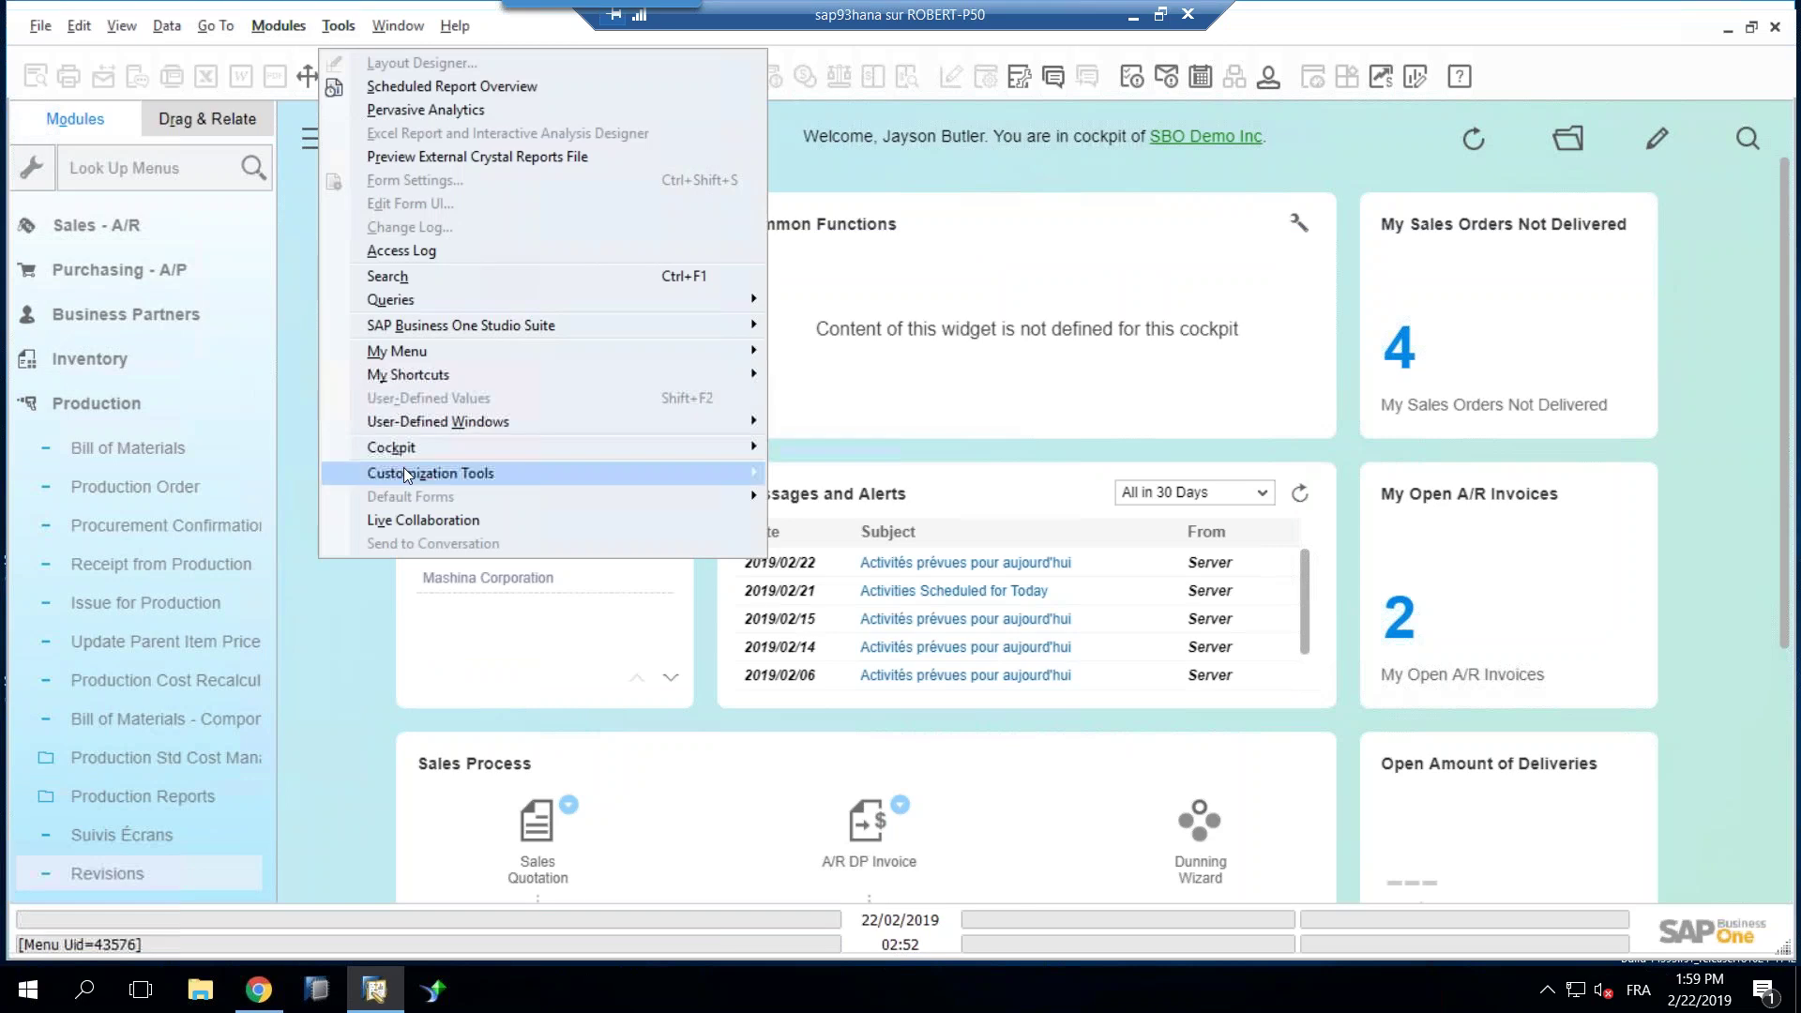
{"action": "mouse_move", "coordinate": [405, 473]}
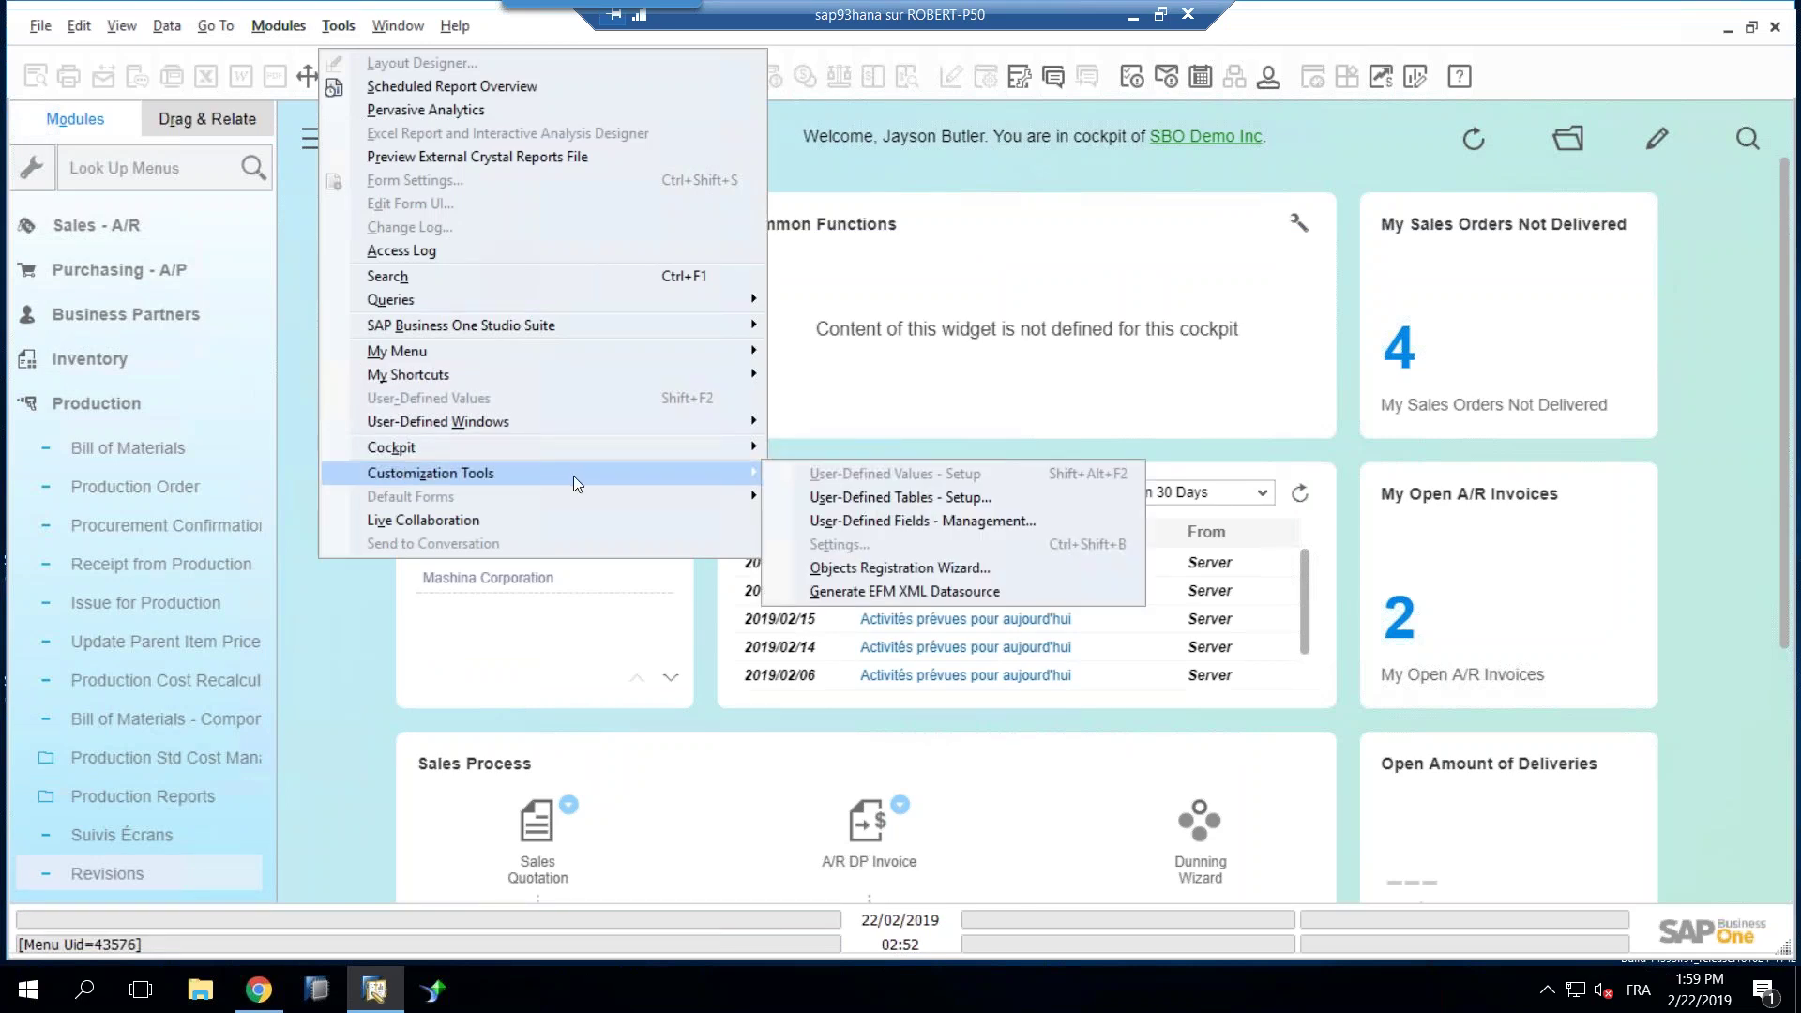
{"action": "left_click", "coordinate": [887, 522]}
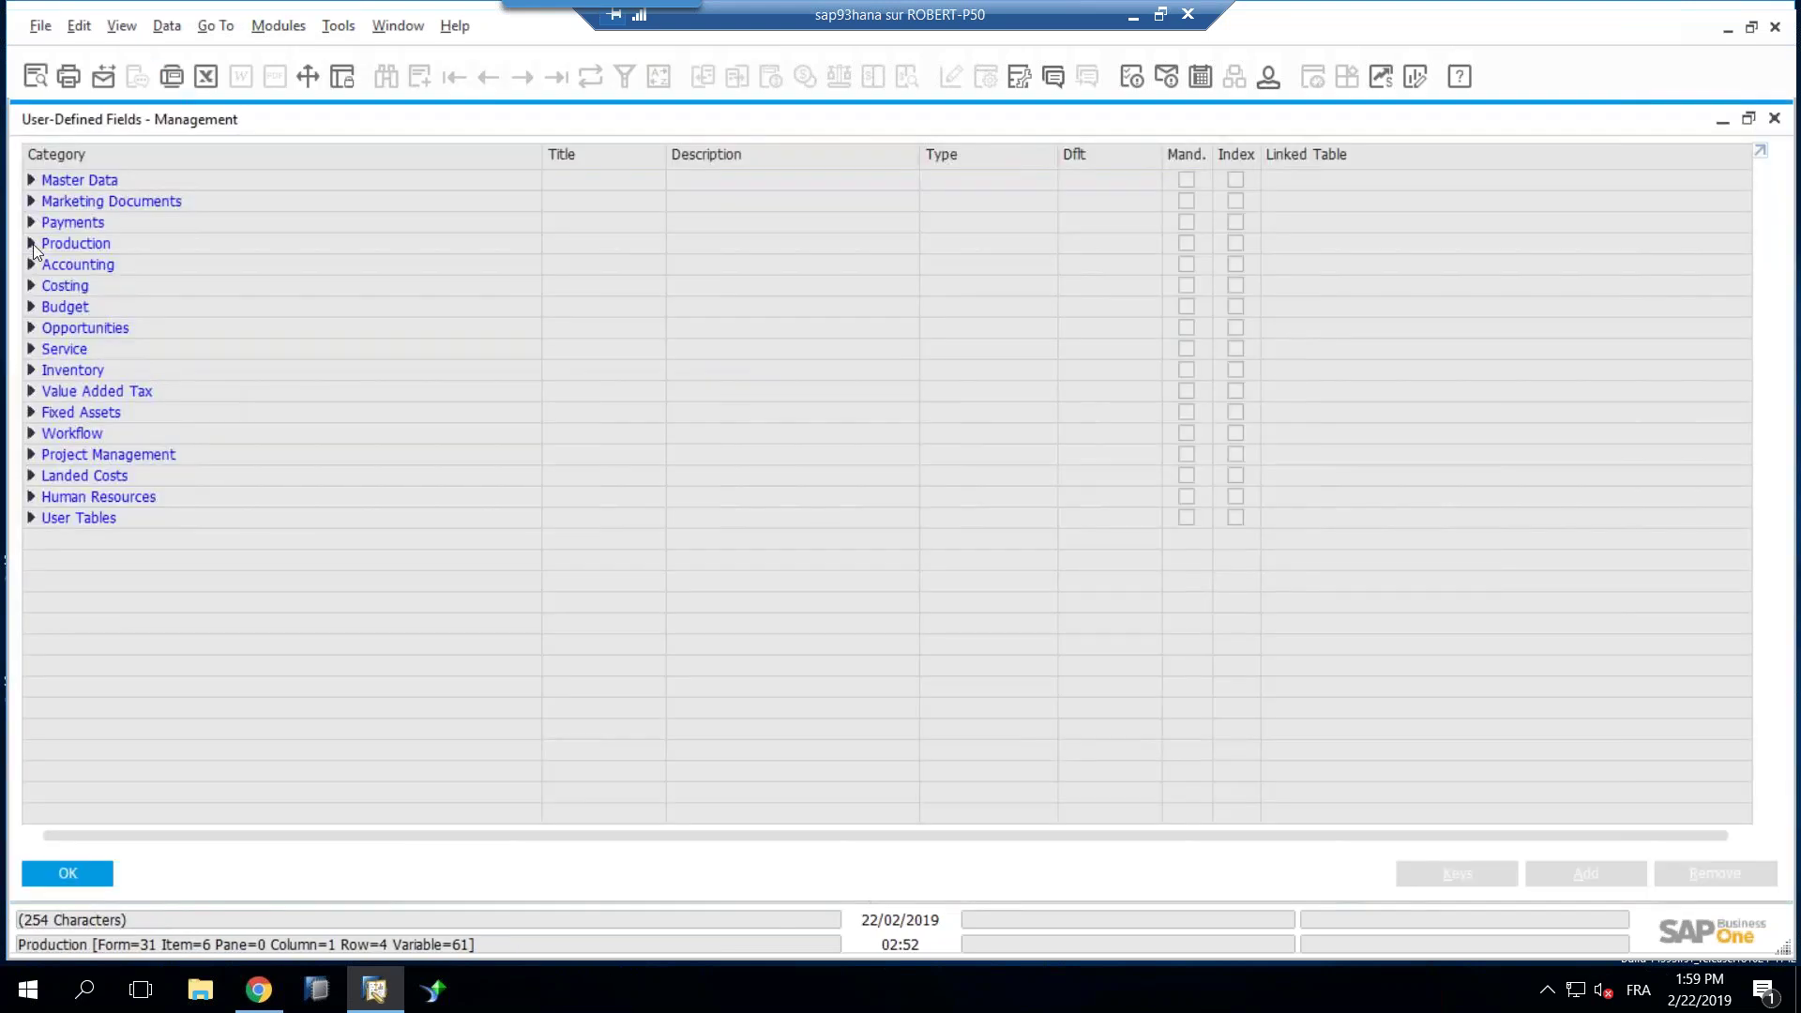
{"action": "left_click", "coordinate": [32, 244]}
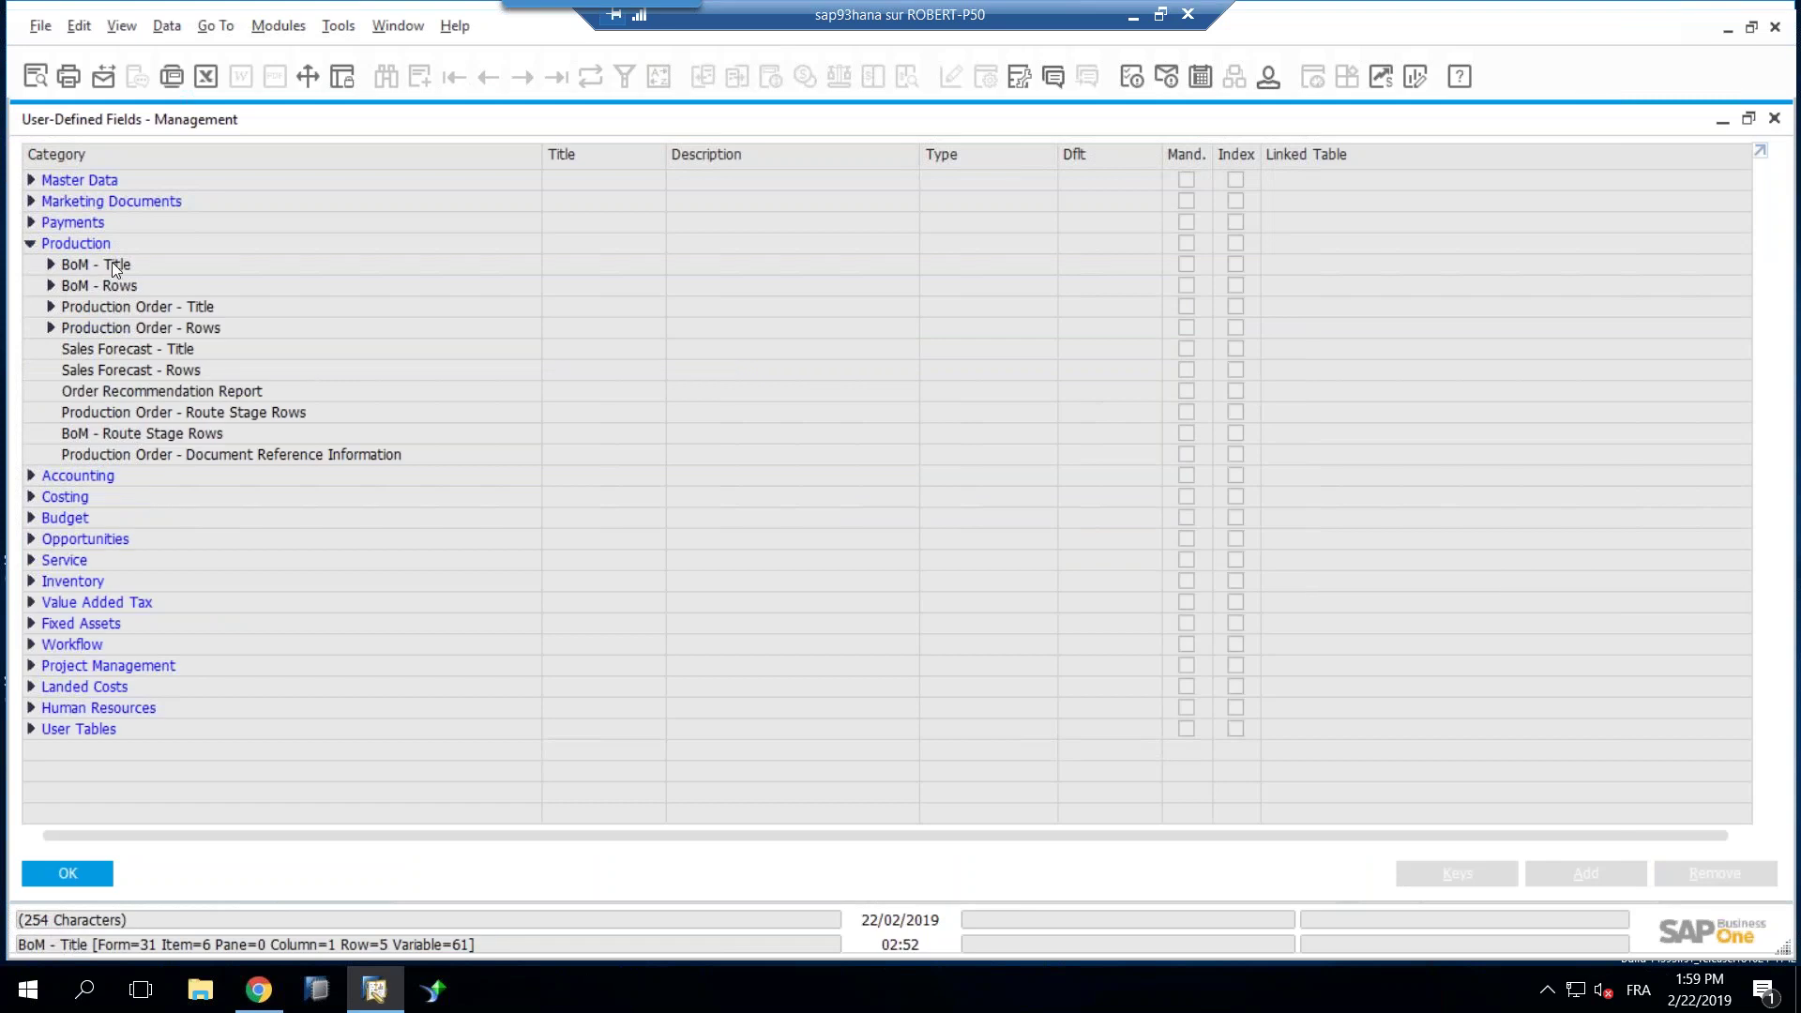
{"action": "left_click", "coordinate": [52, 265]}
{"action": "left_click", "coordinate": [125, 261]}
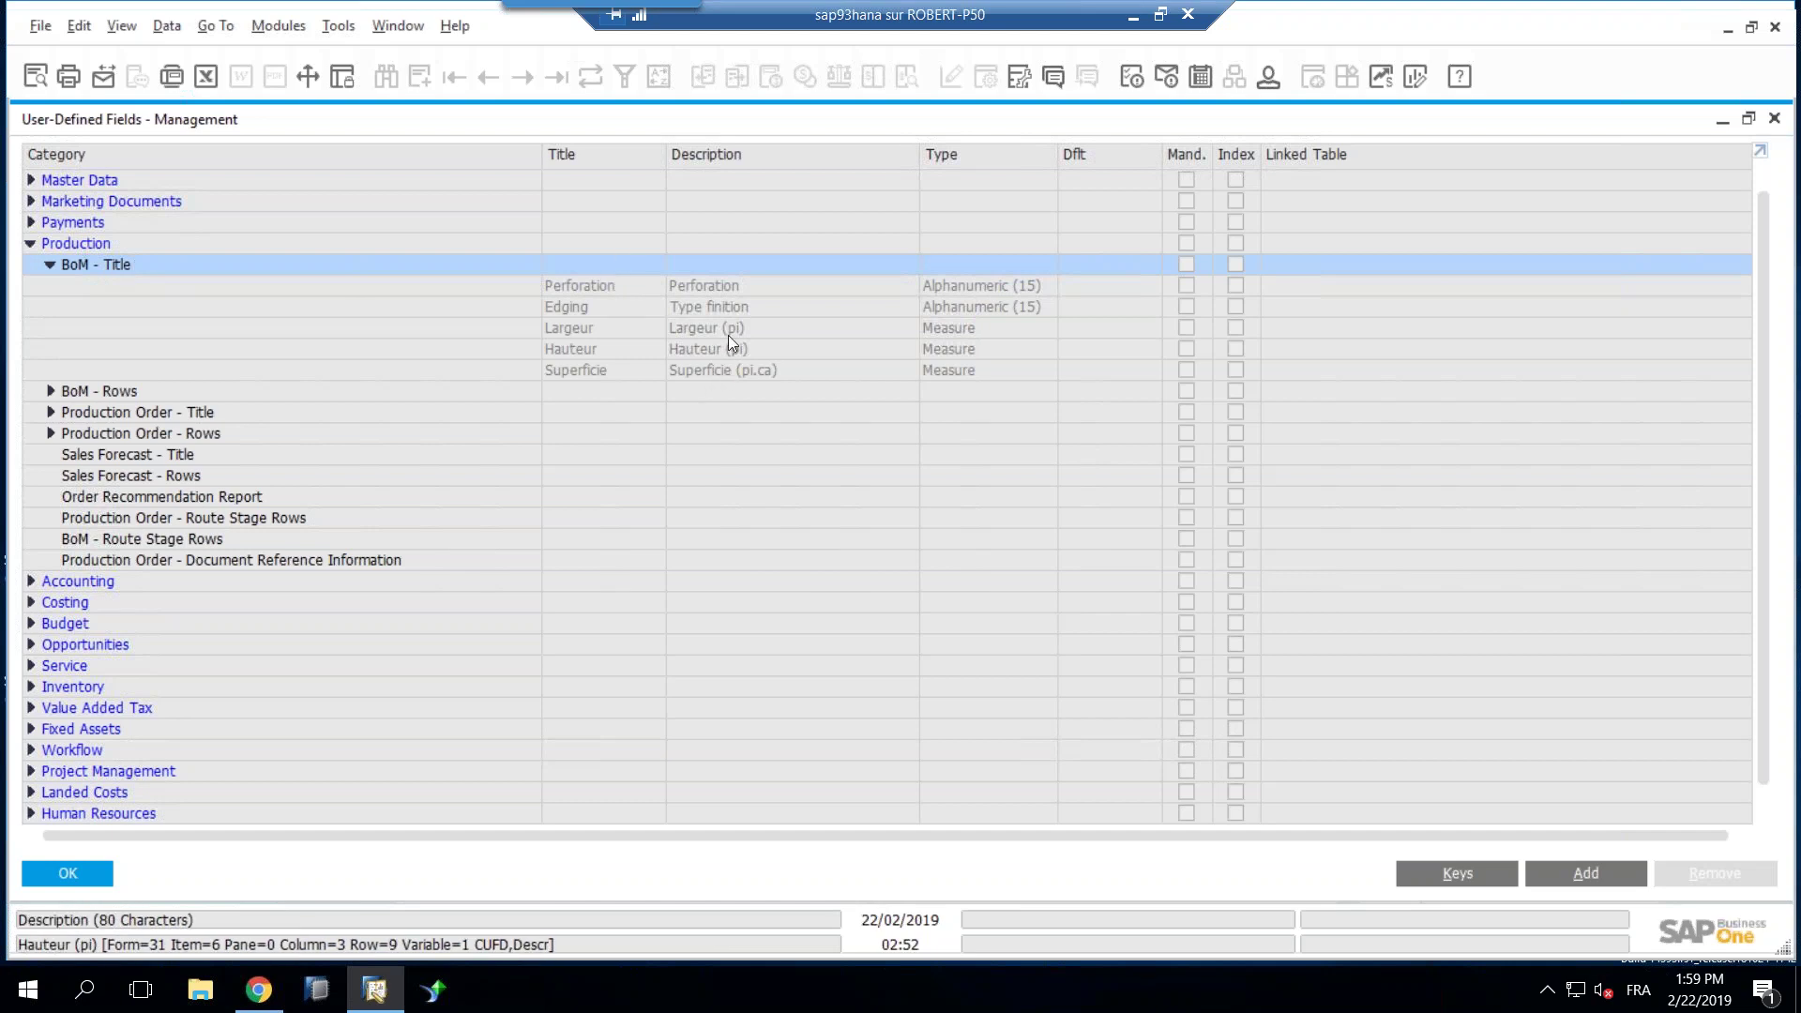
Step: Add a field named and described 'Revisions', linked to the BOMREV object
{"action": "left_click", "coordinate": [1585, 874]}
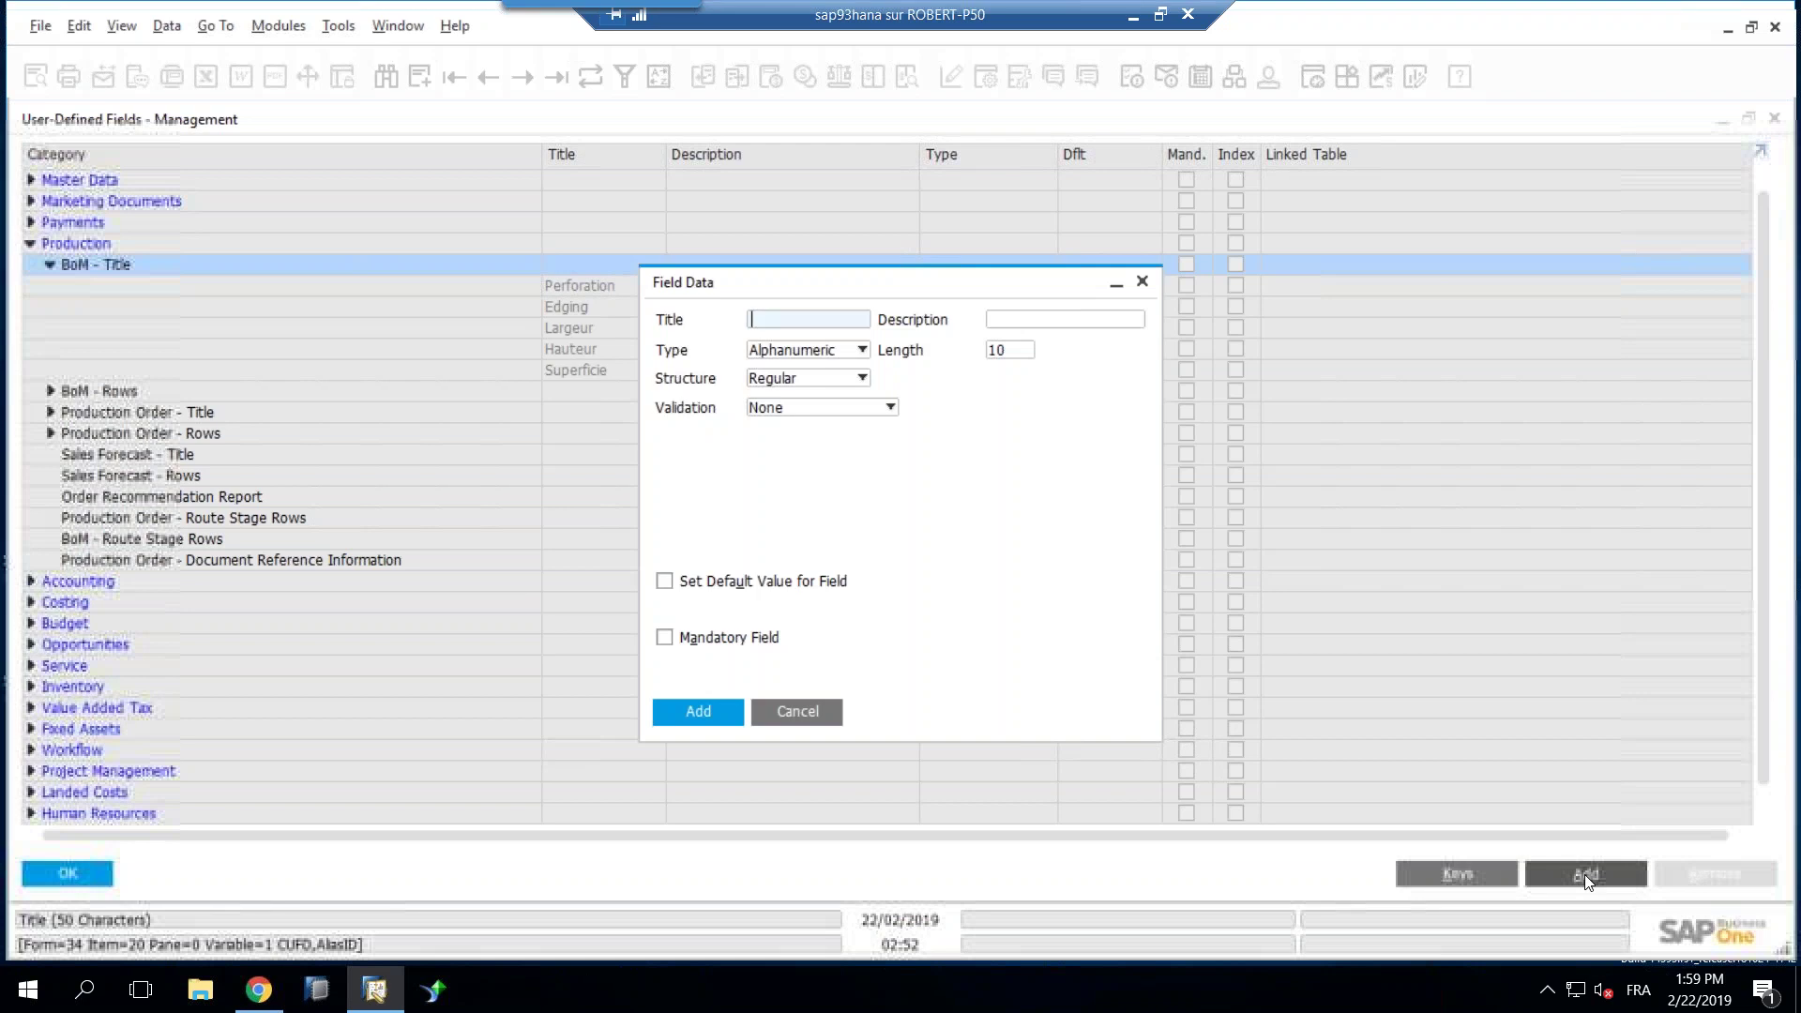
{"action": "type", "text": "Revisions"}
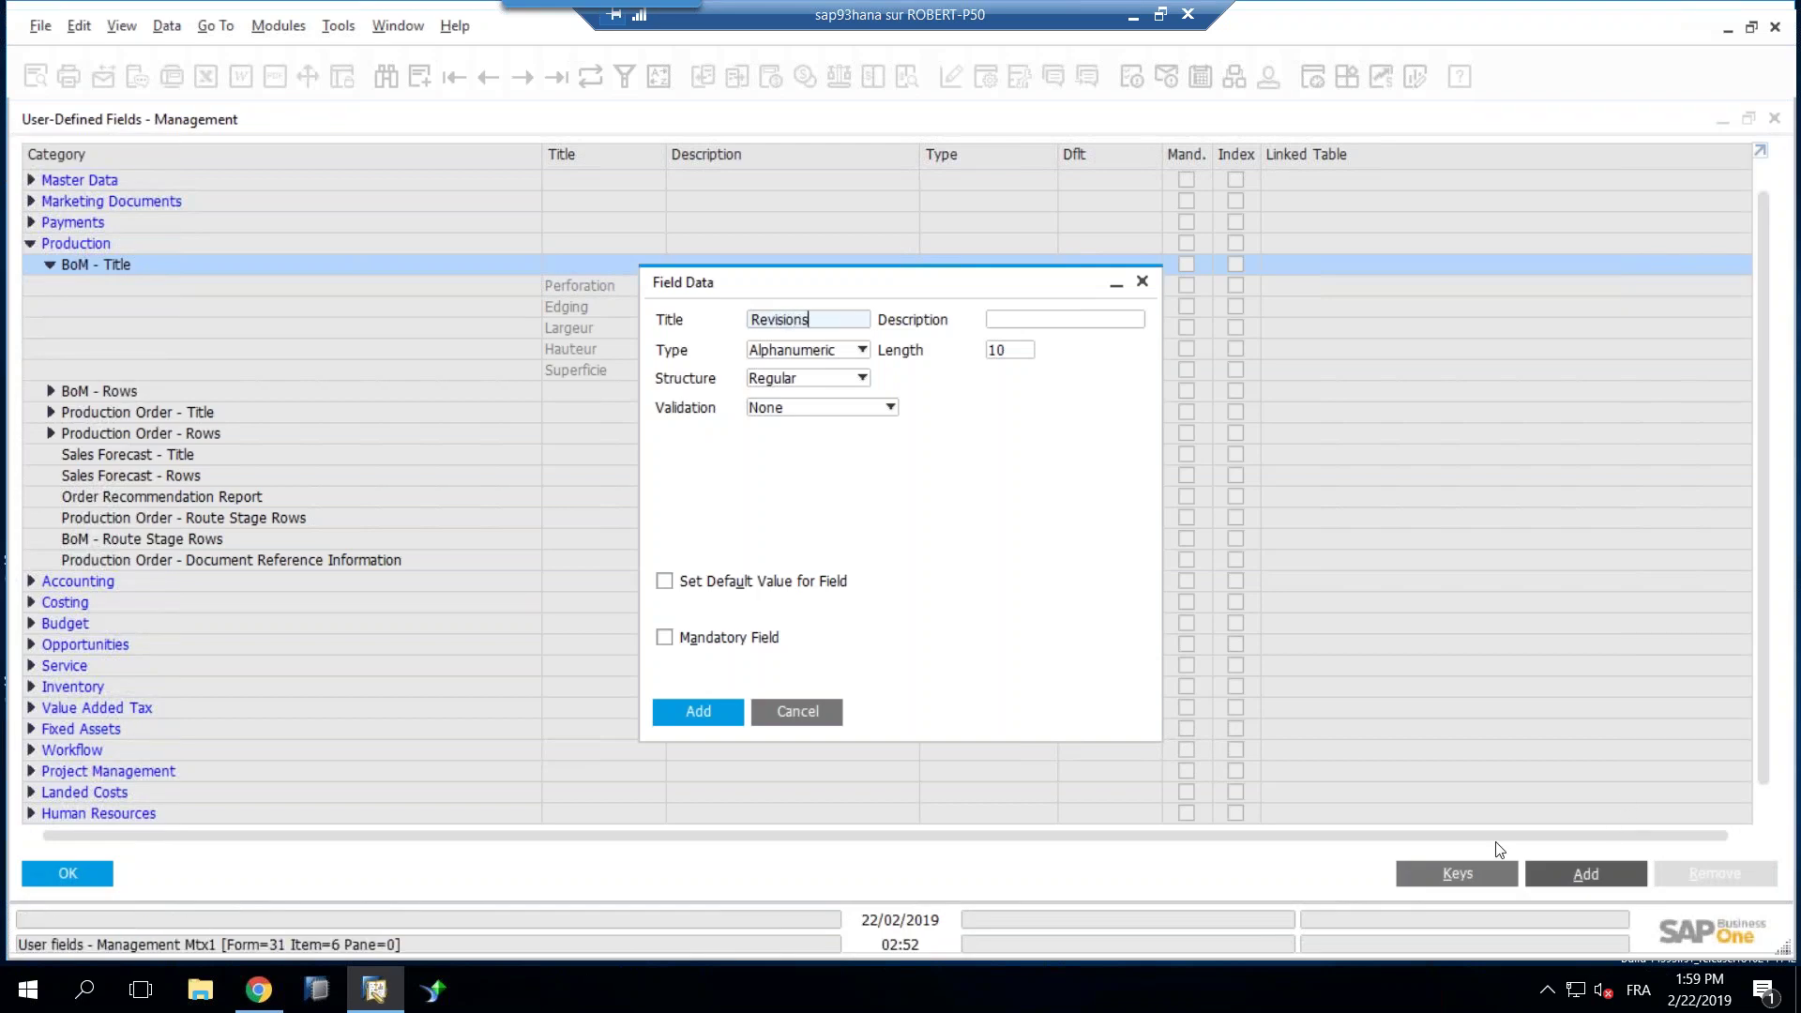
{"action": "left_click", "coordinate": [1041, 319]}
{"action": "type", "text": "Rev"}
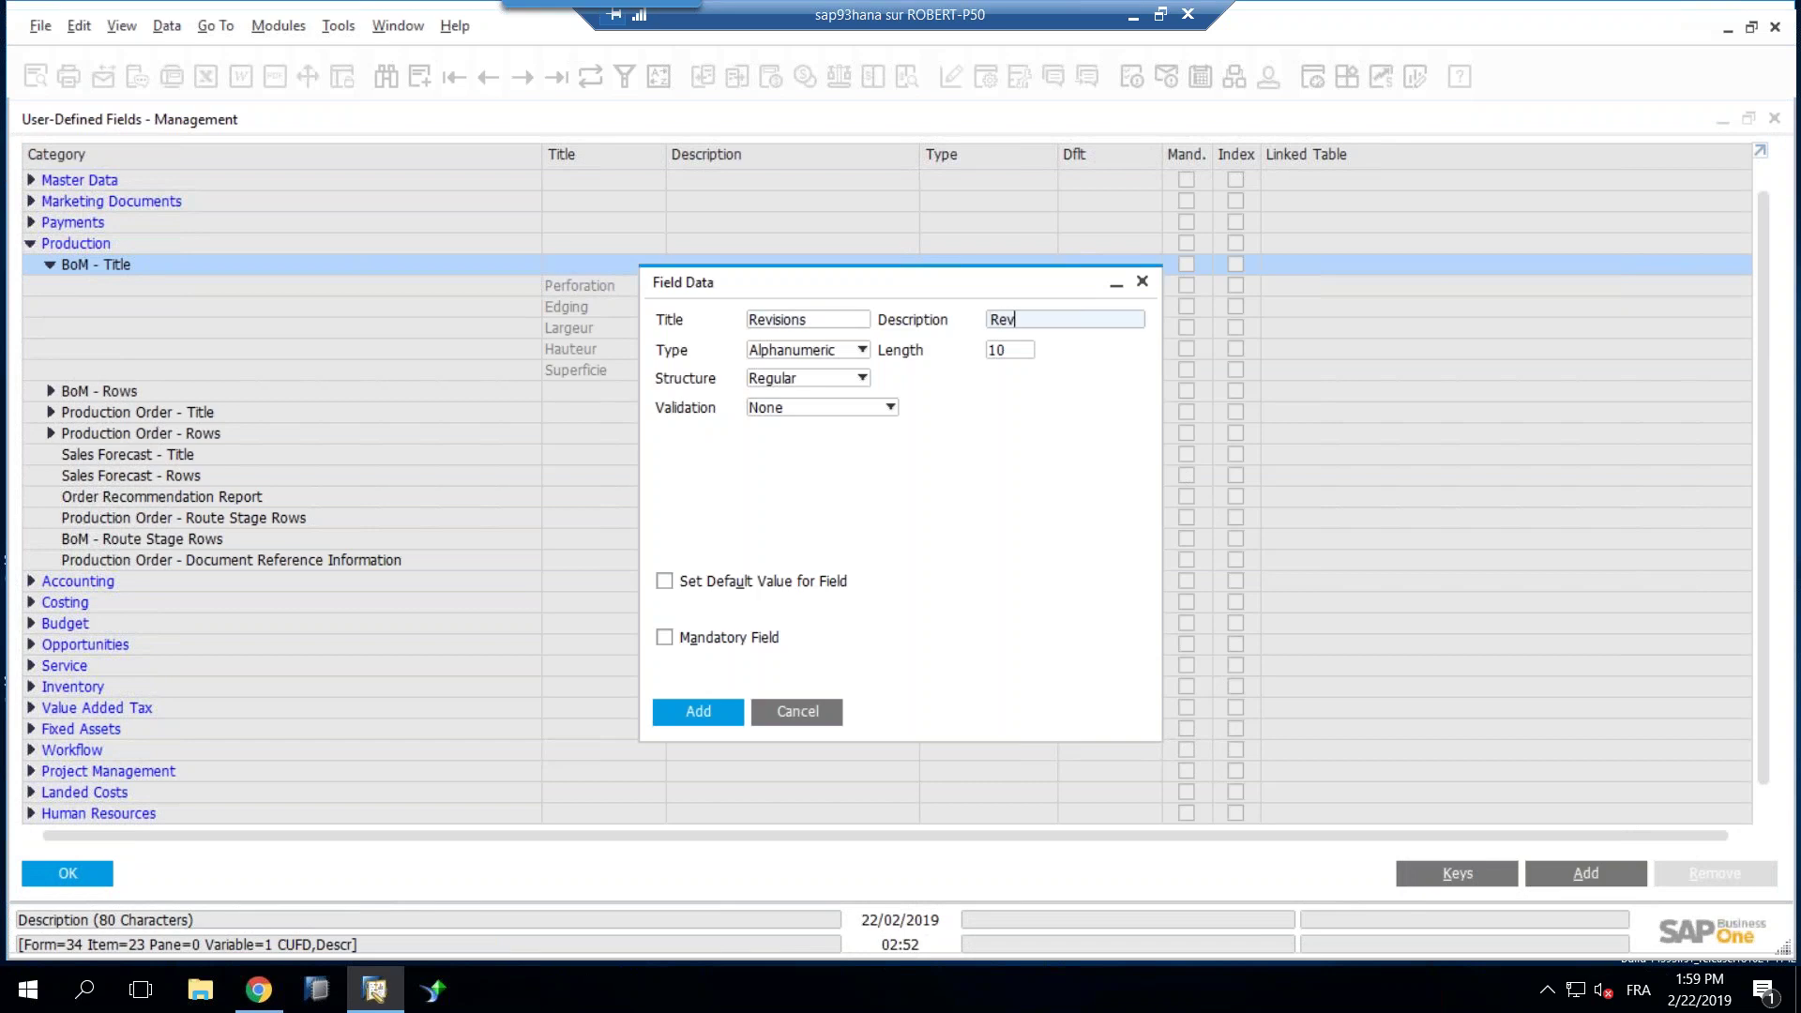
{"action": "type", "text": "isions"}
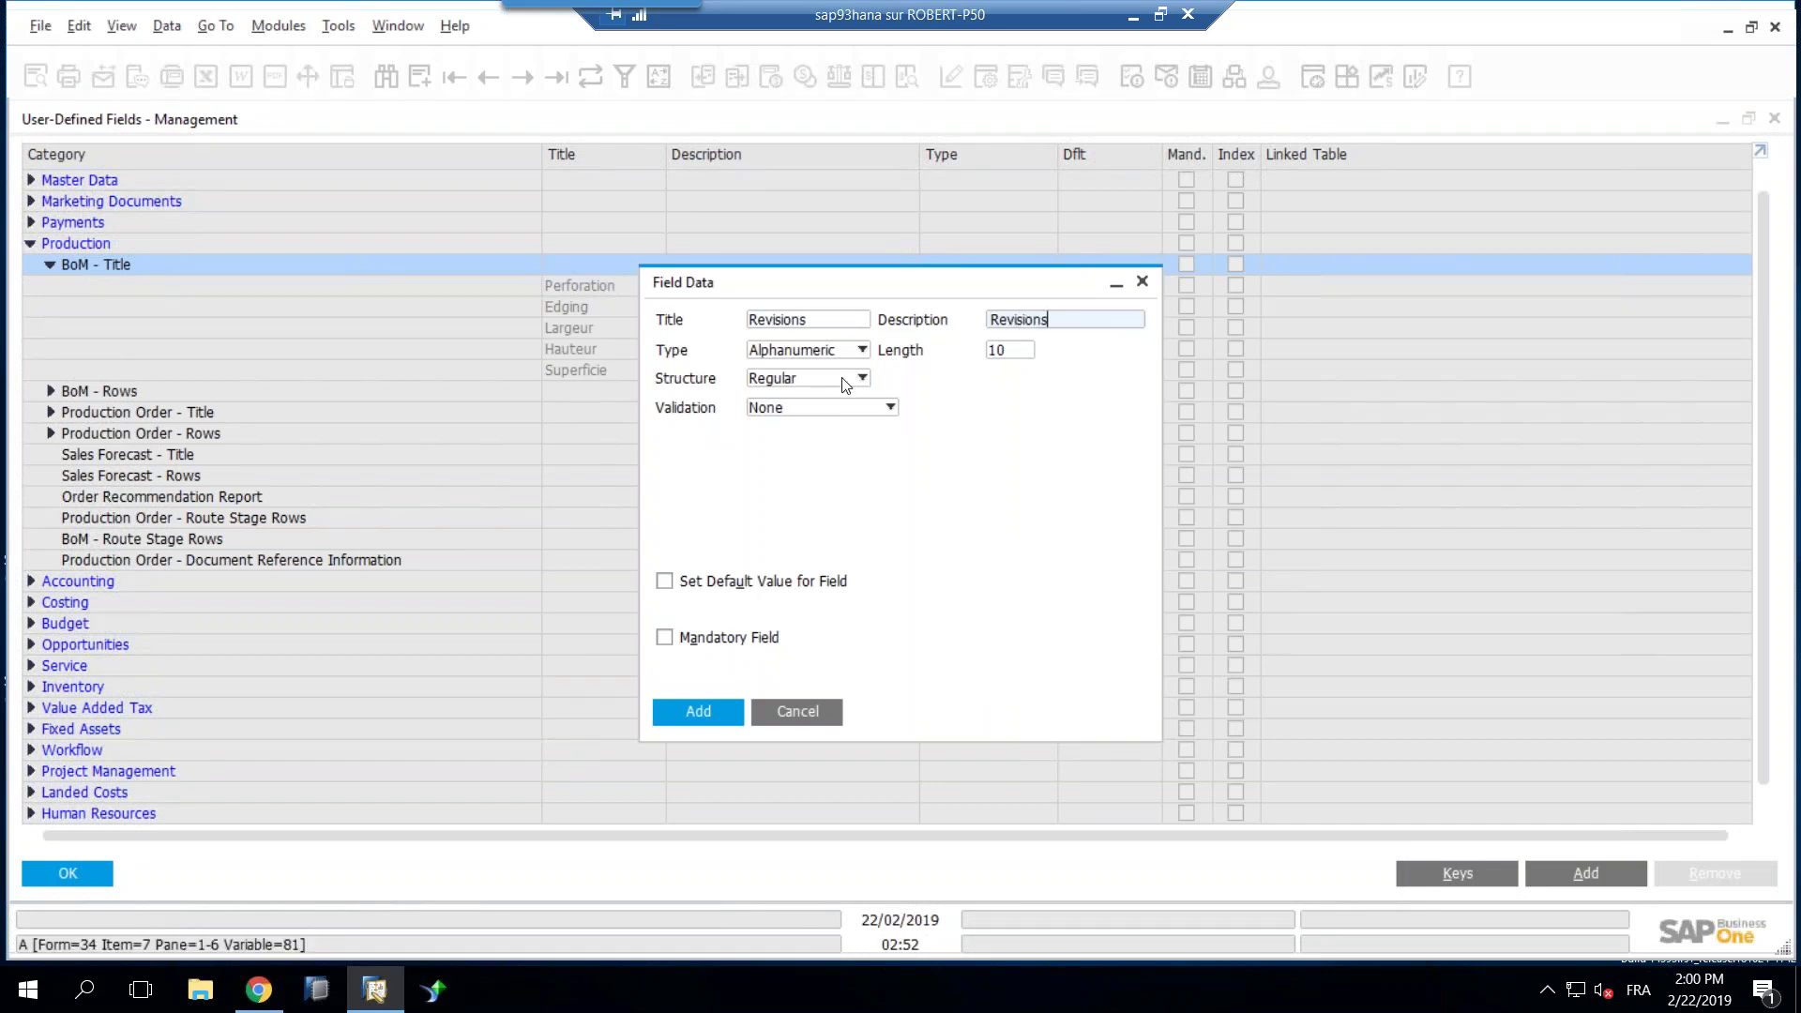
{"action": "left_click", "coordinate": [841, 409]}
{"action": "left_click", "coordinate": [841, 413]}
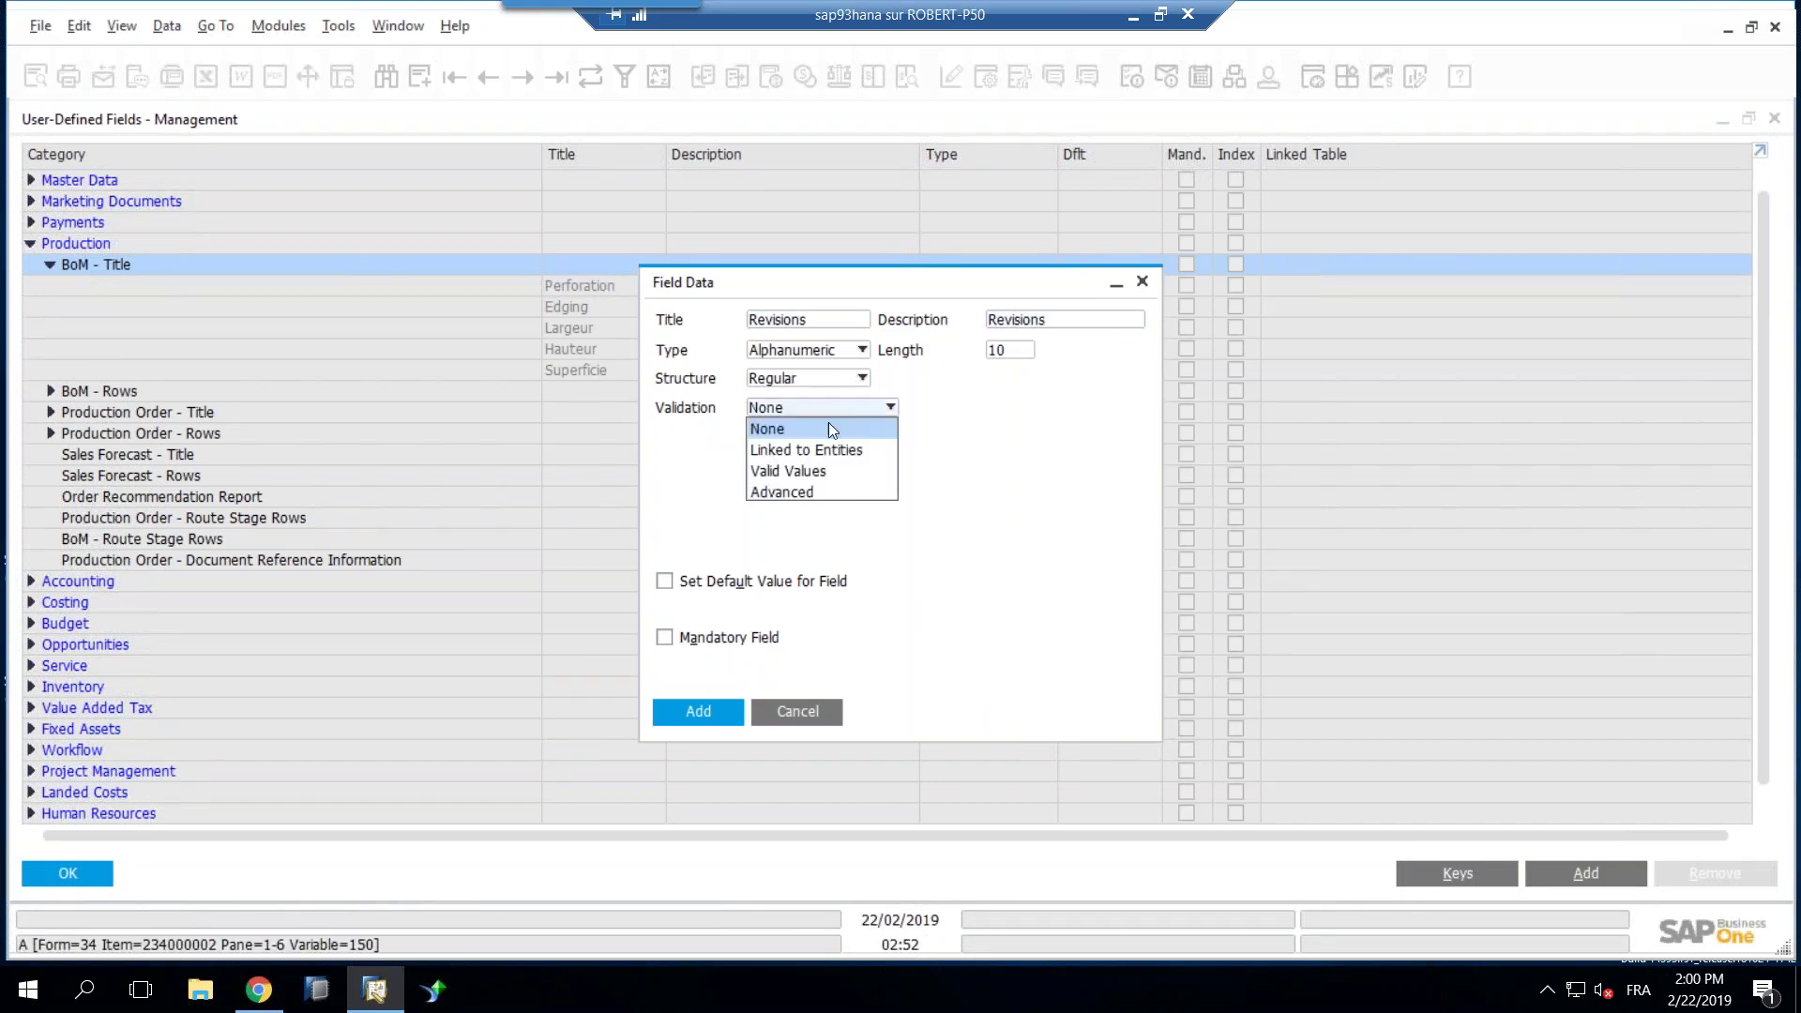
{"action": "left_click", "coordinate": [808, 451]}
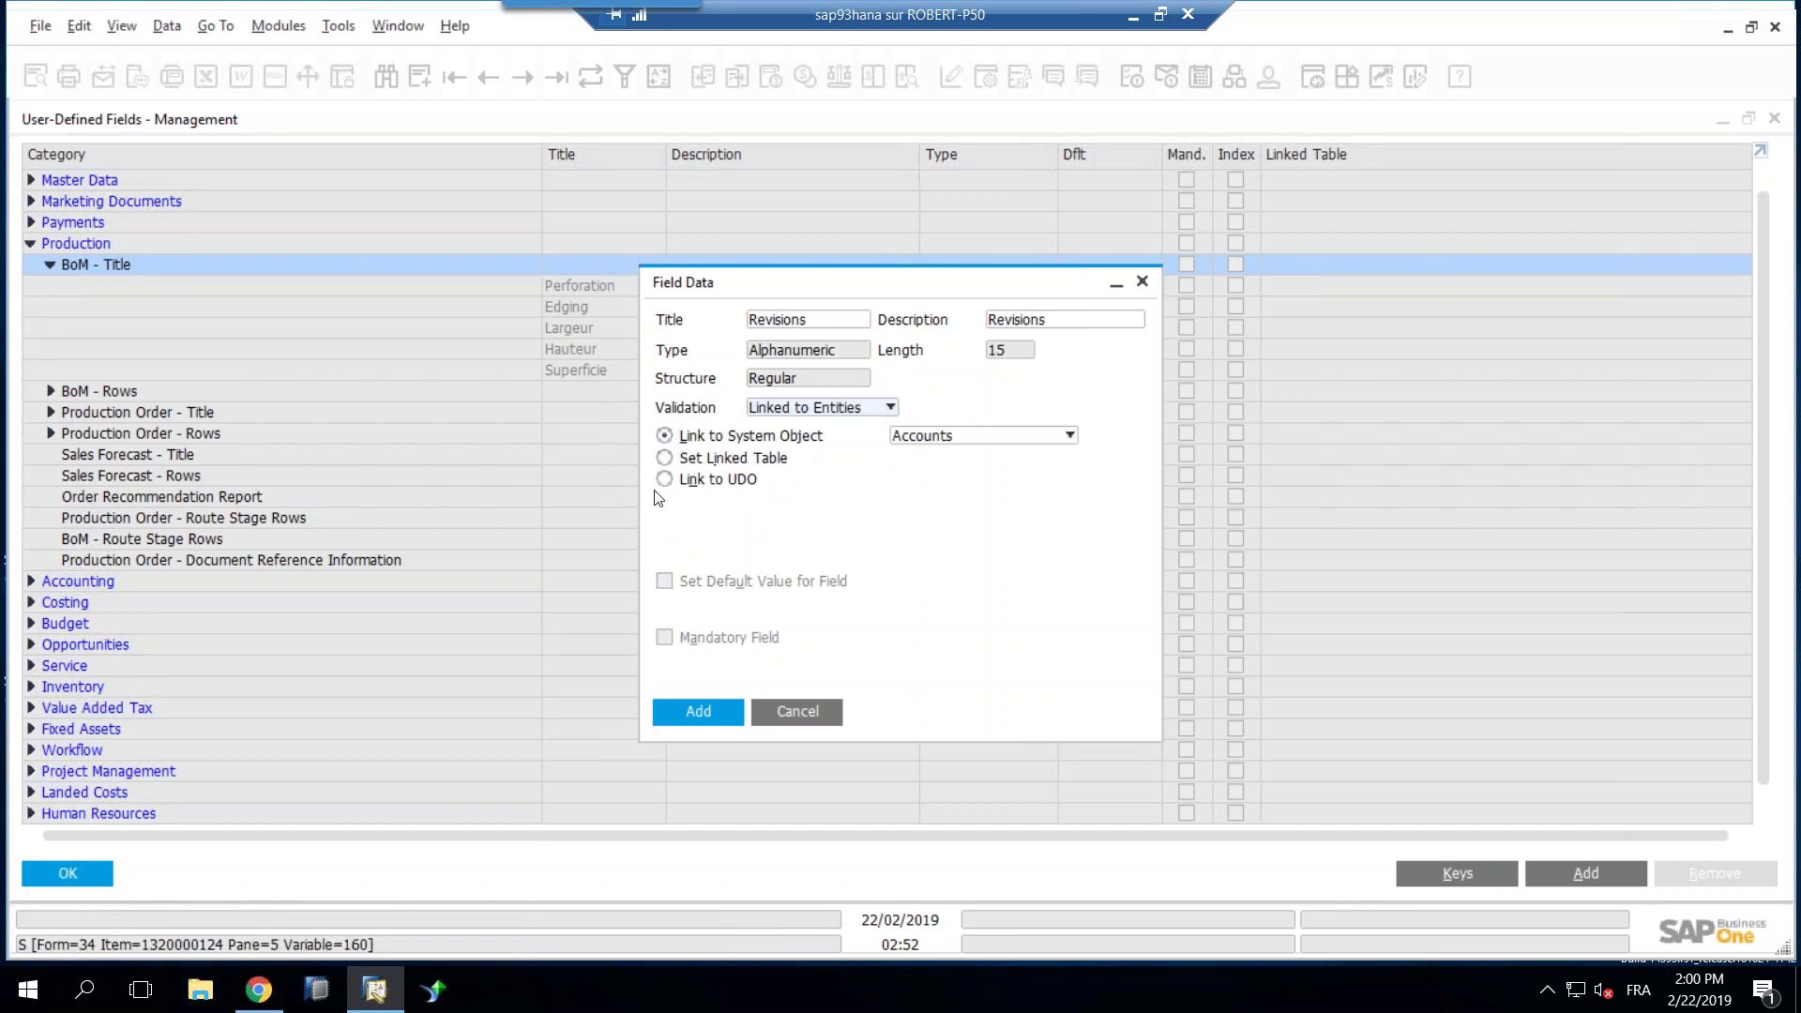
{"action": "left_click", "coordinate": [665, 479]}
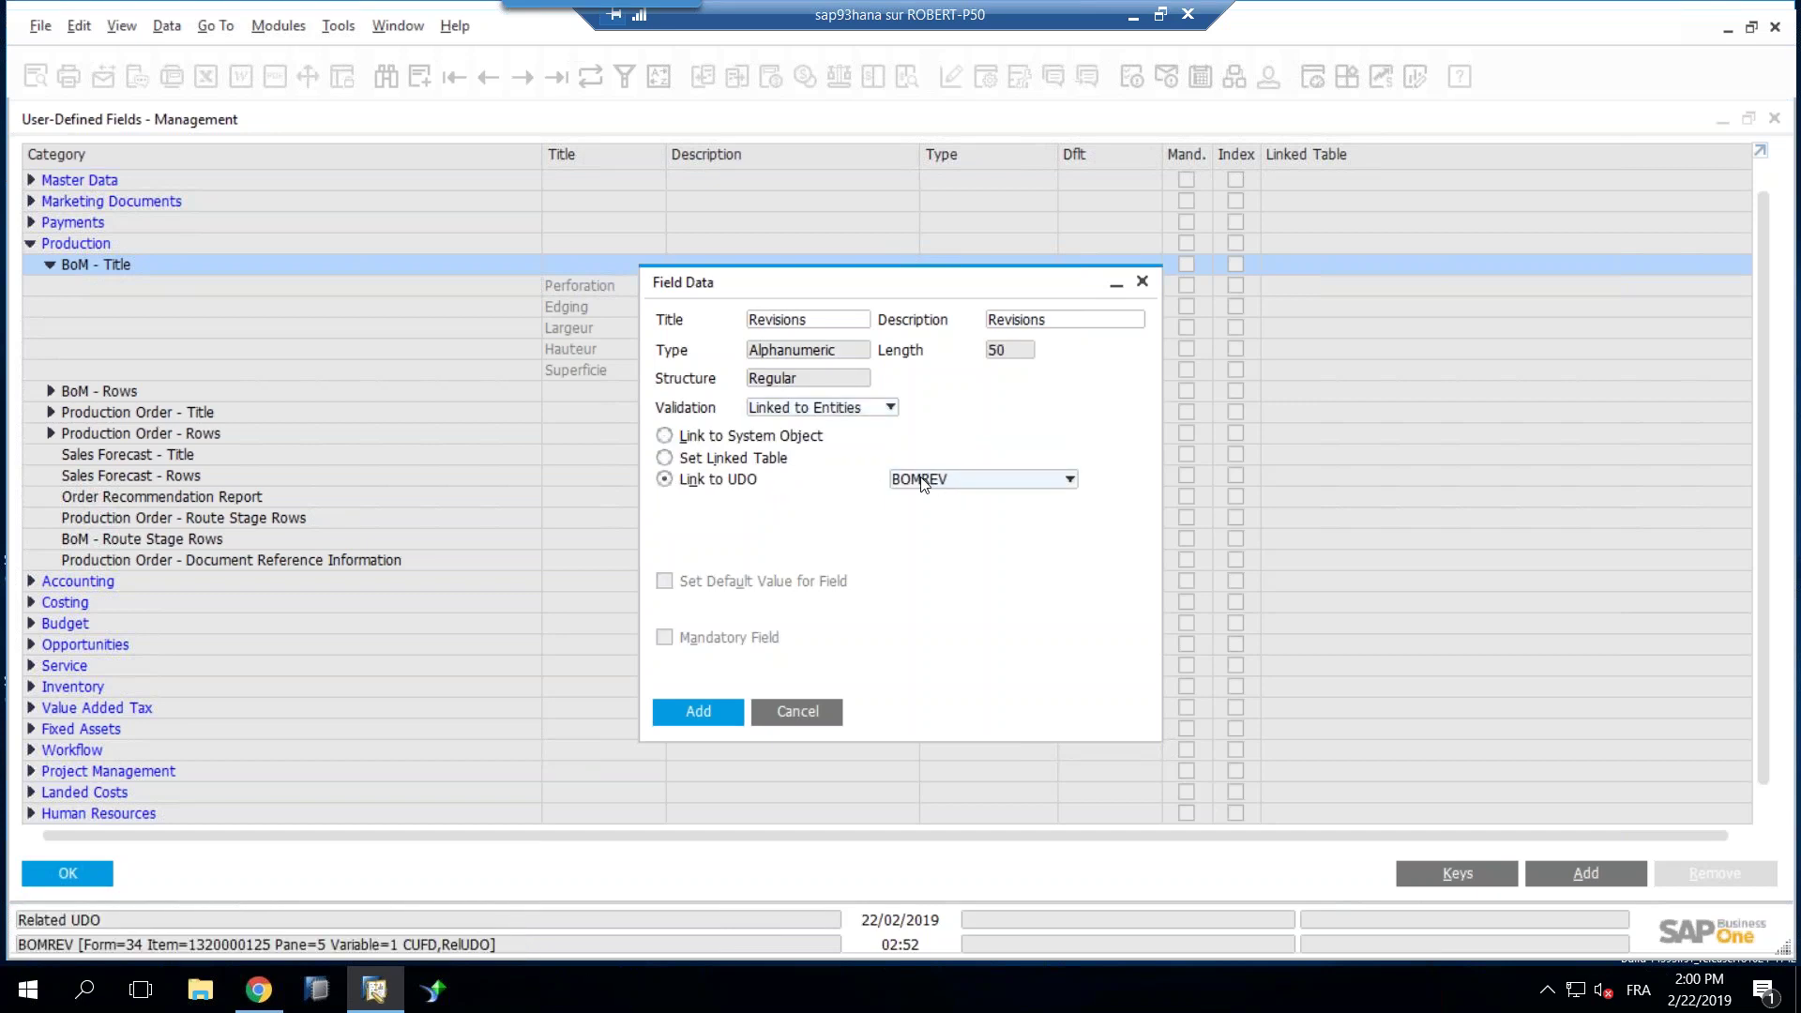
{"action": "left_click", "coordinate": [707, 710]}
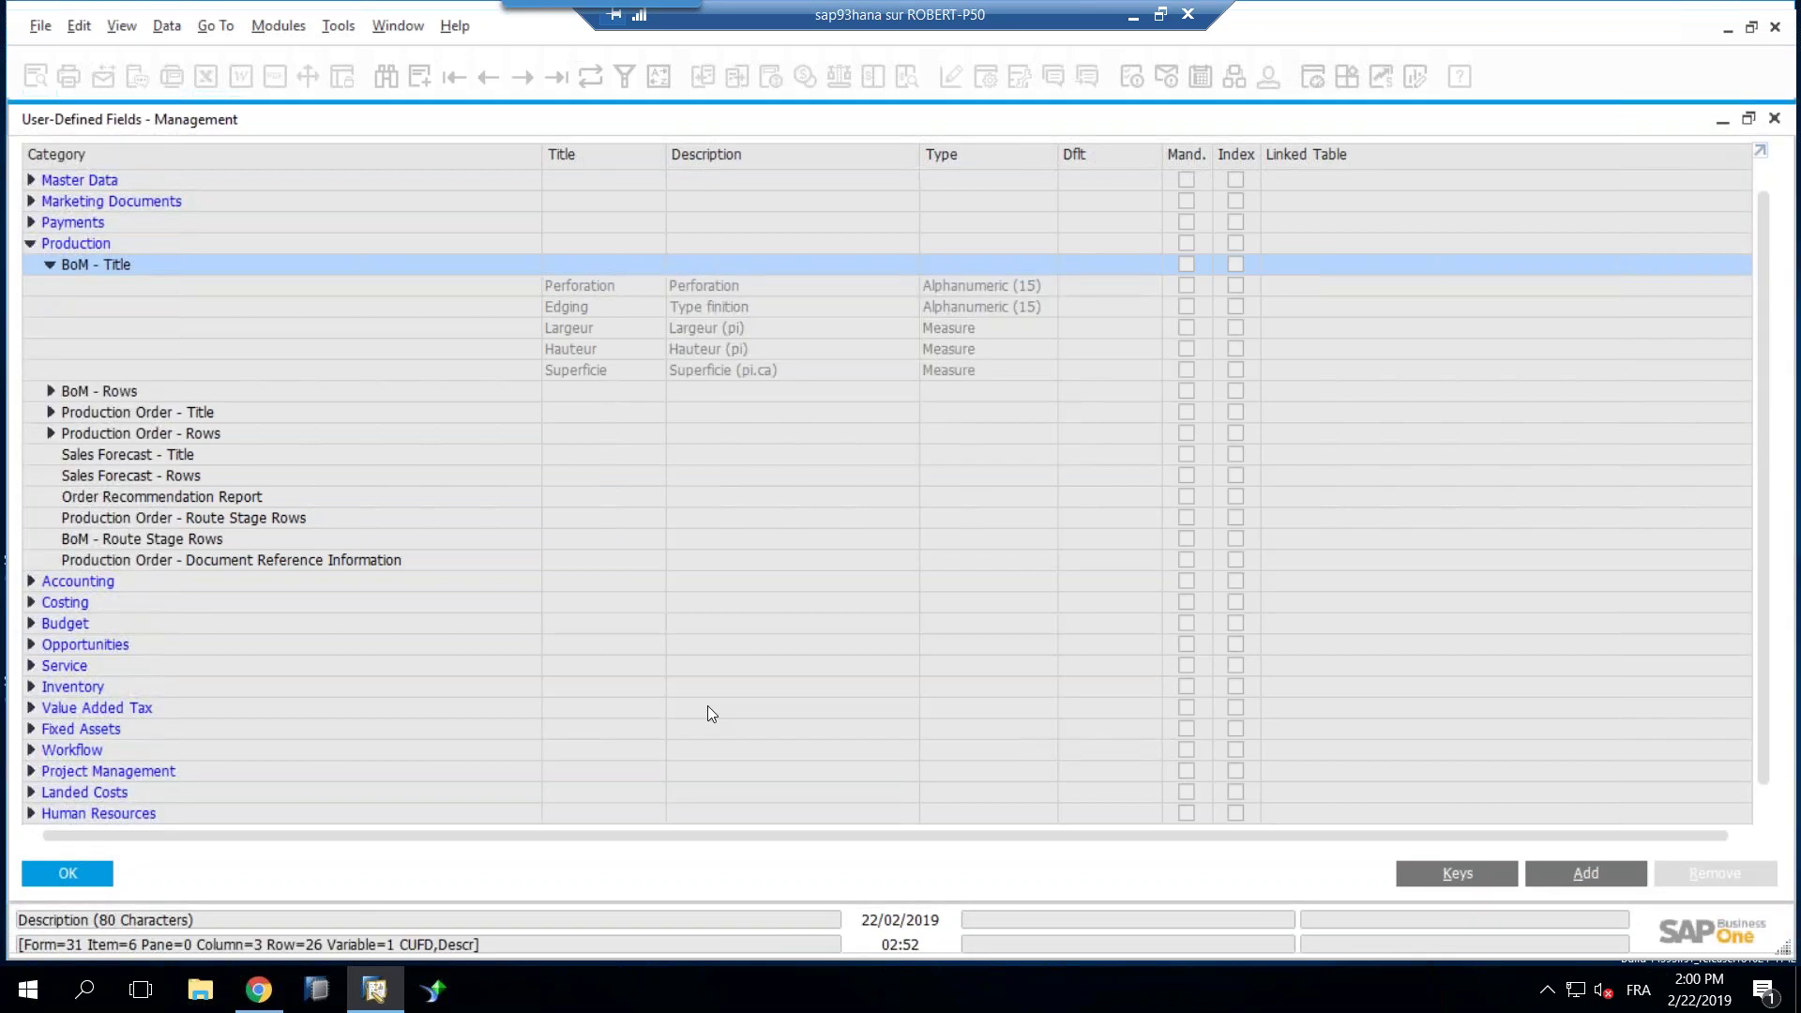
{"action": "key", "text": "Return"}
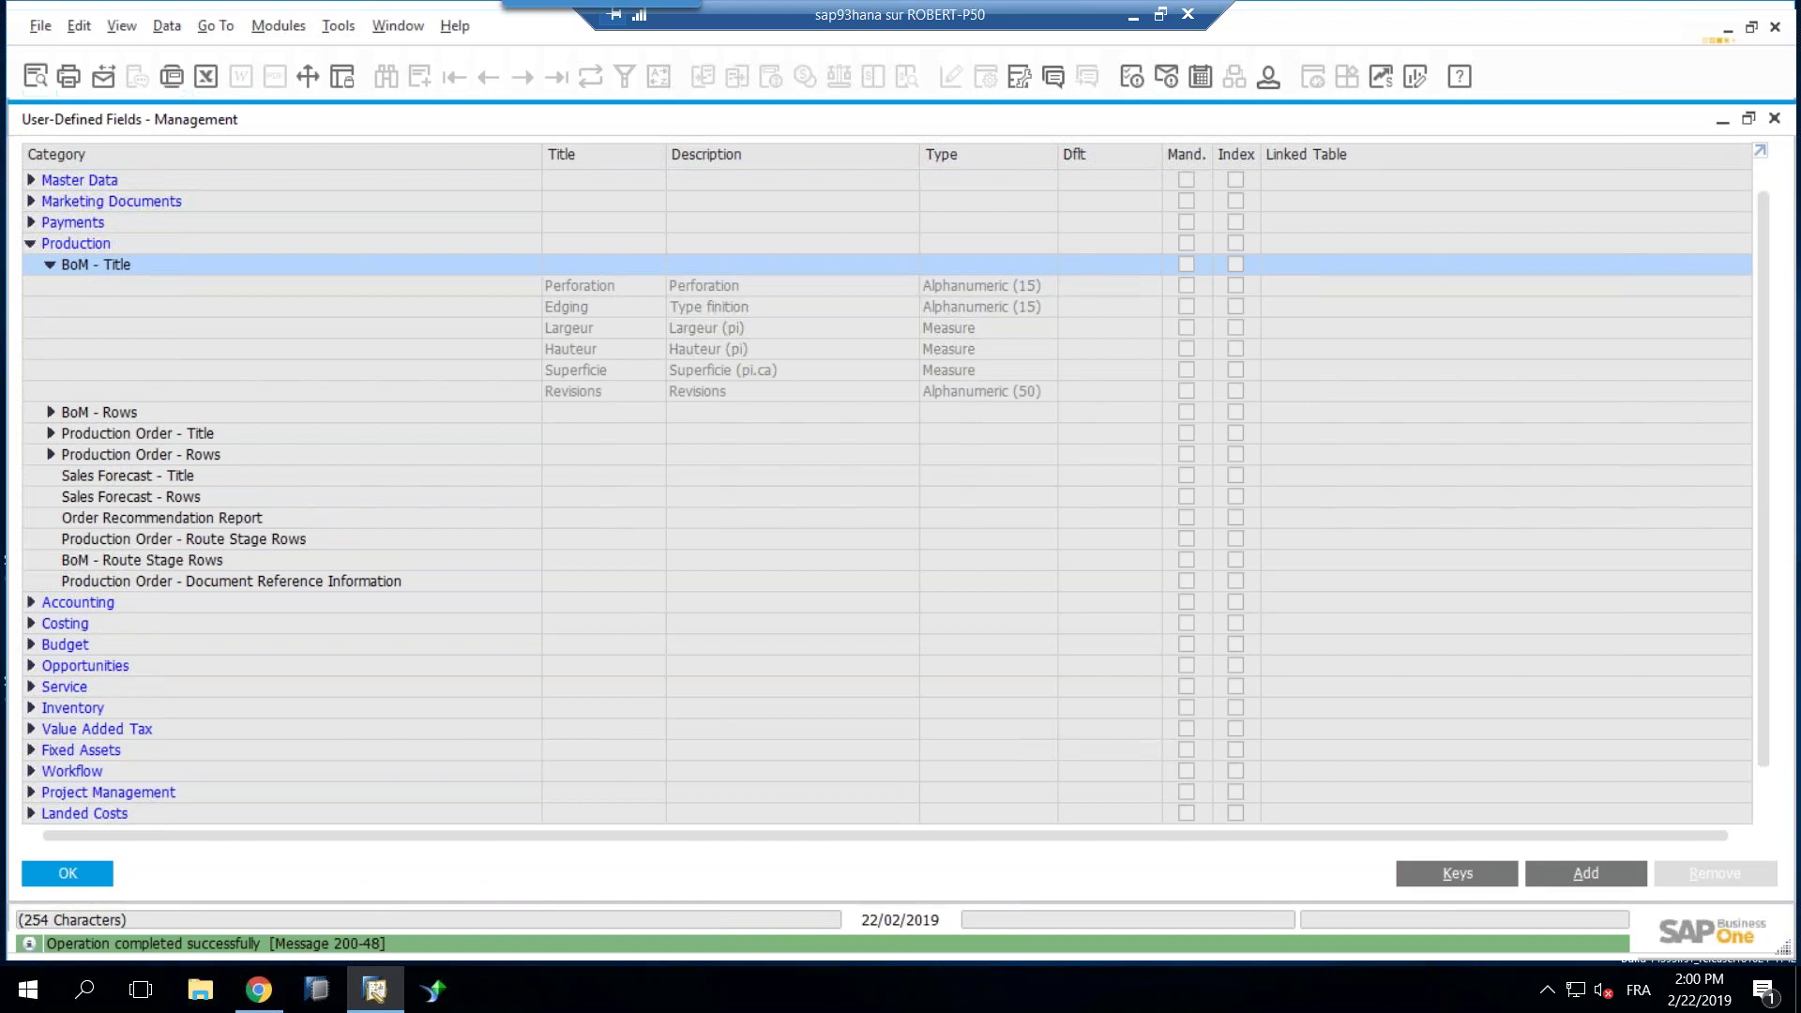
{"action": "left_click", "coordinate": [1578, 874]}
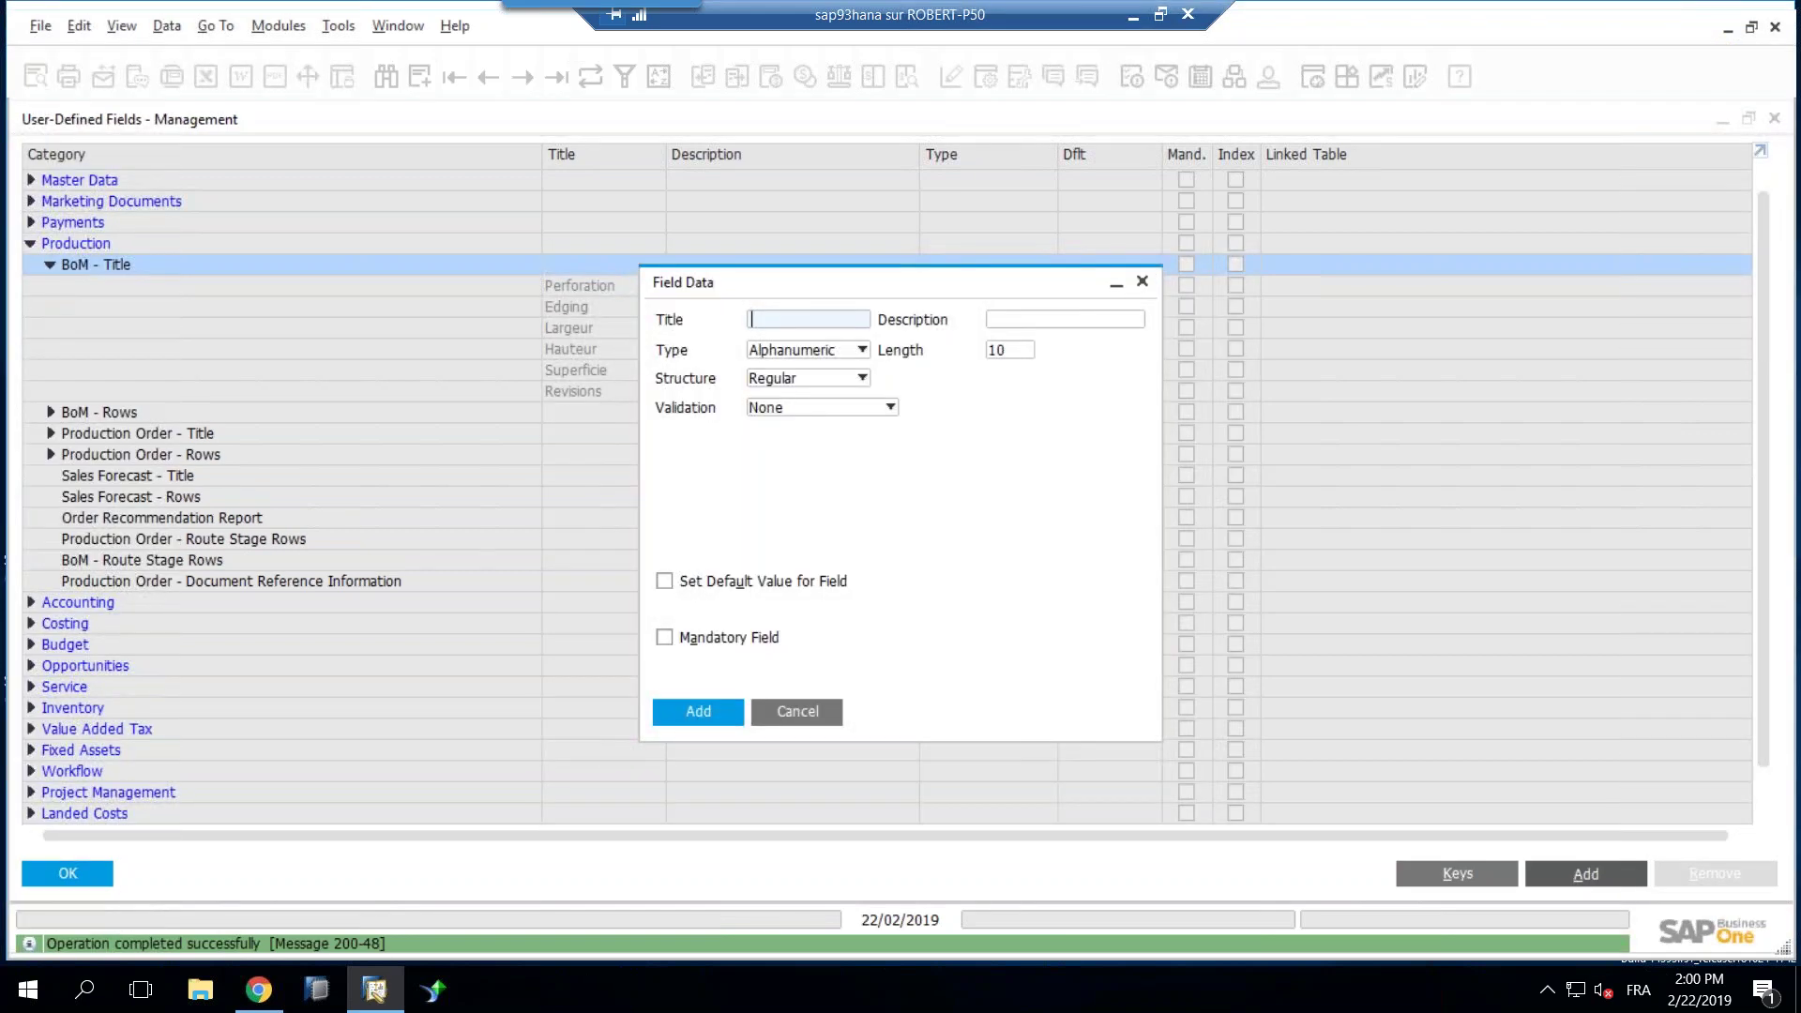
Step: Name the new BoM - Title field Approbator and enter its description
{"action": "type", "text": "Approved"}
{"action": "left_click_drag", "start_coordinate": [824, 289], "coordinate": [1053, 388]}
{"action": "type", "text": "bator"}
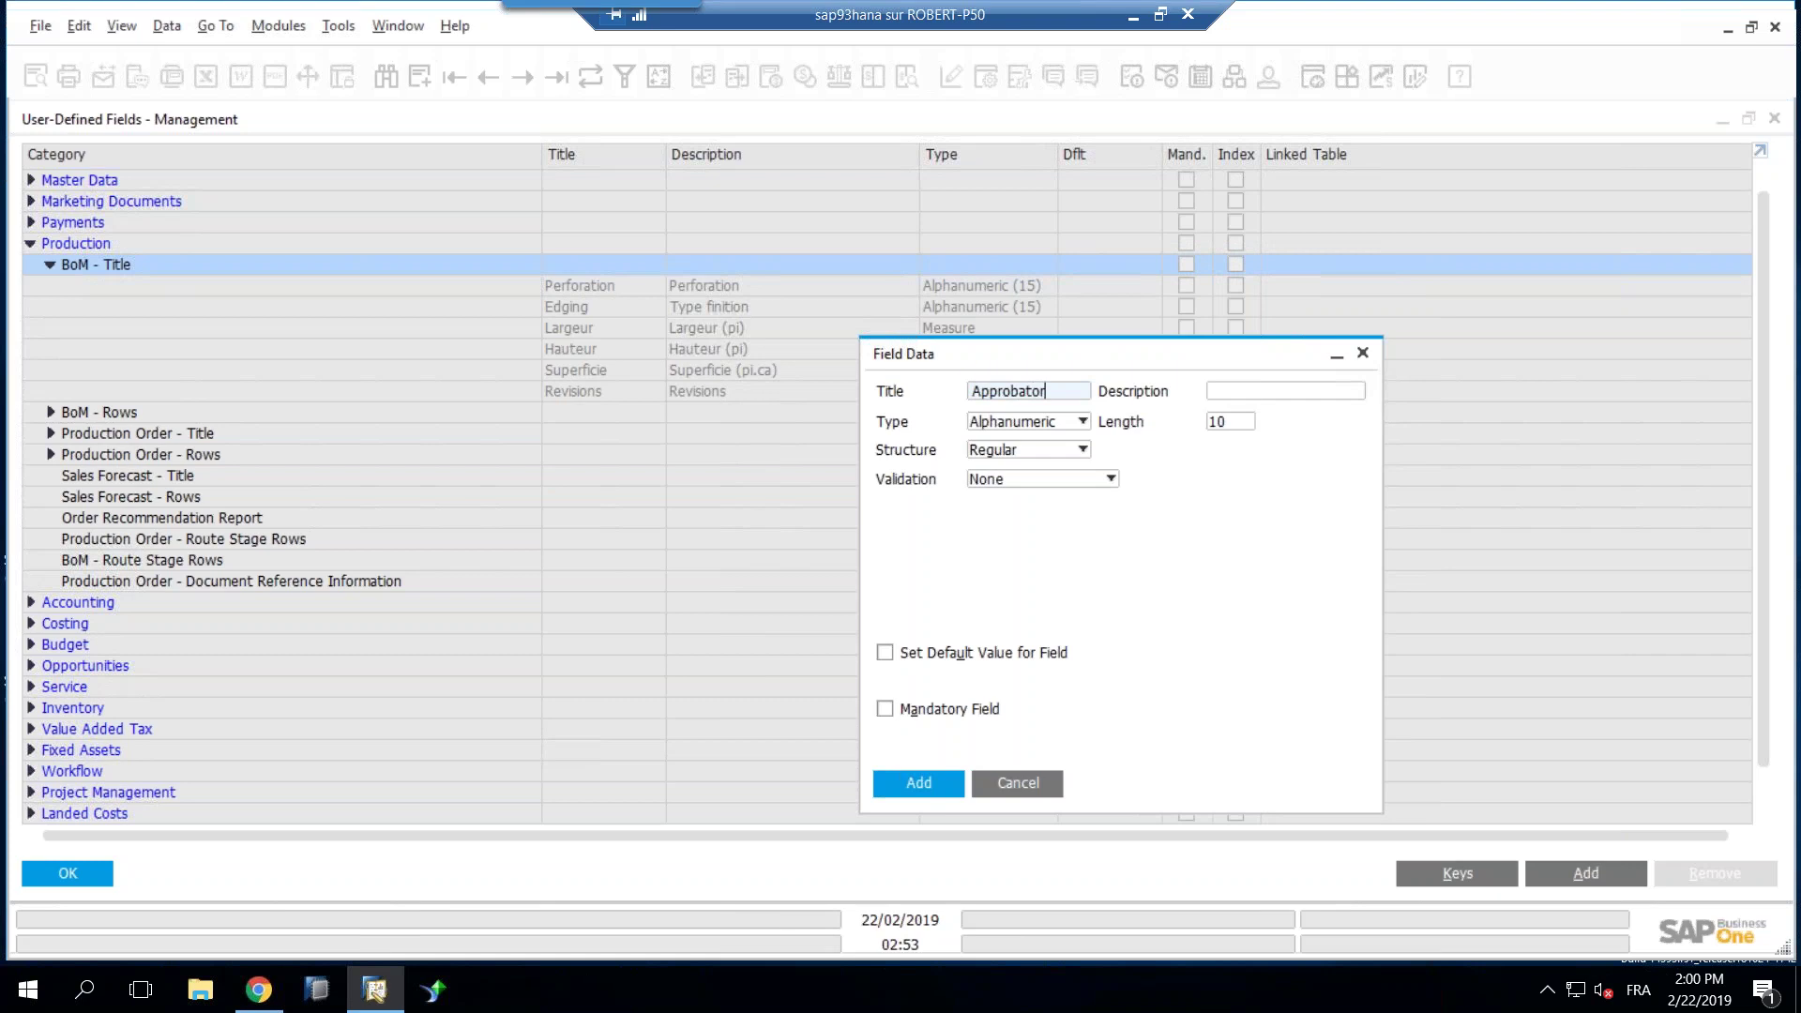
{"action": "left_click", "coordinate": [1217, 390]}
{"action": "type", "text": "Appr"}
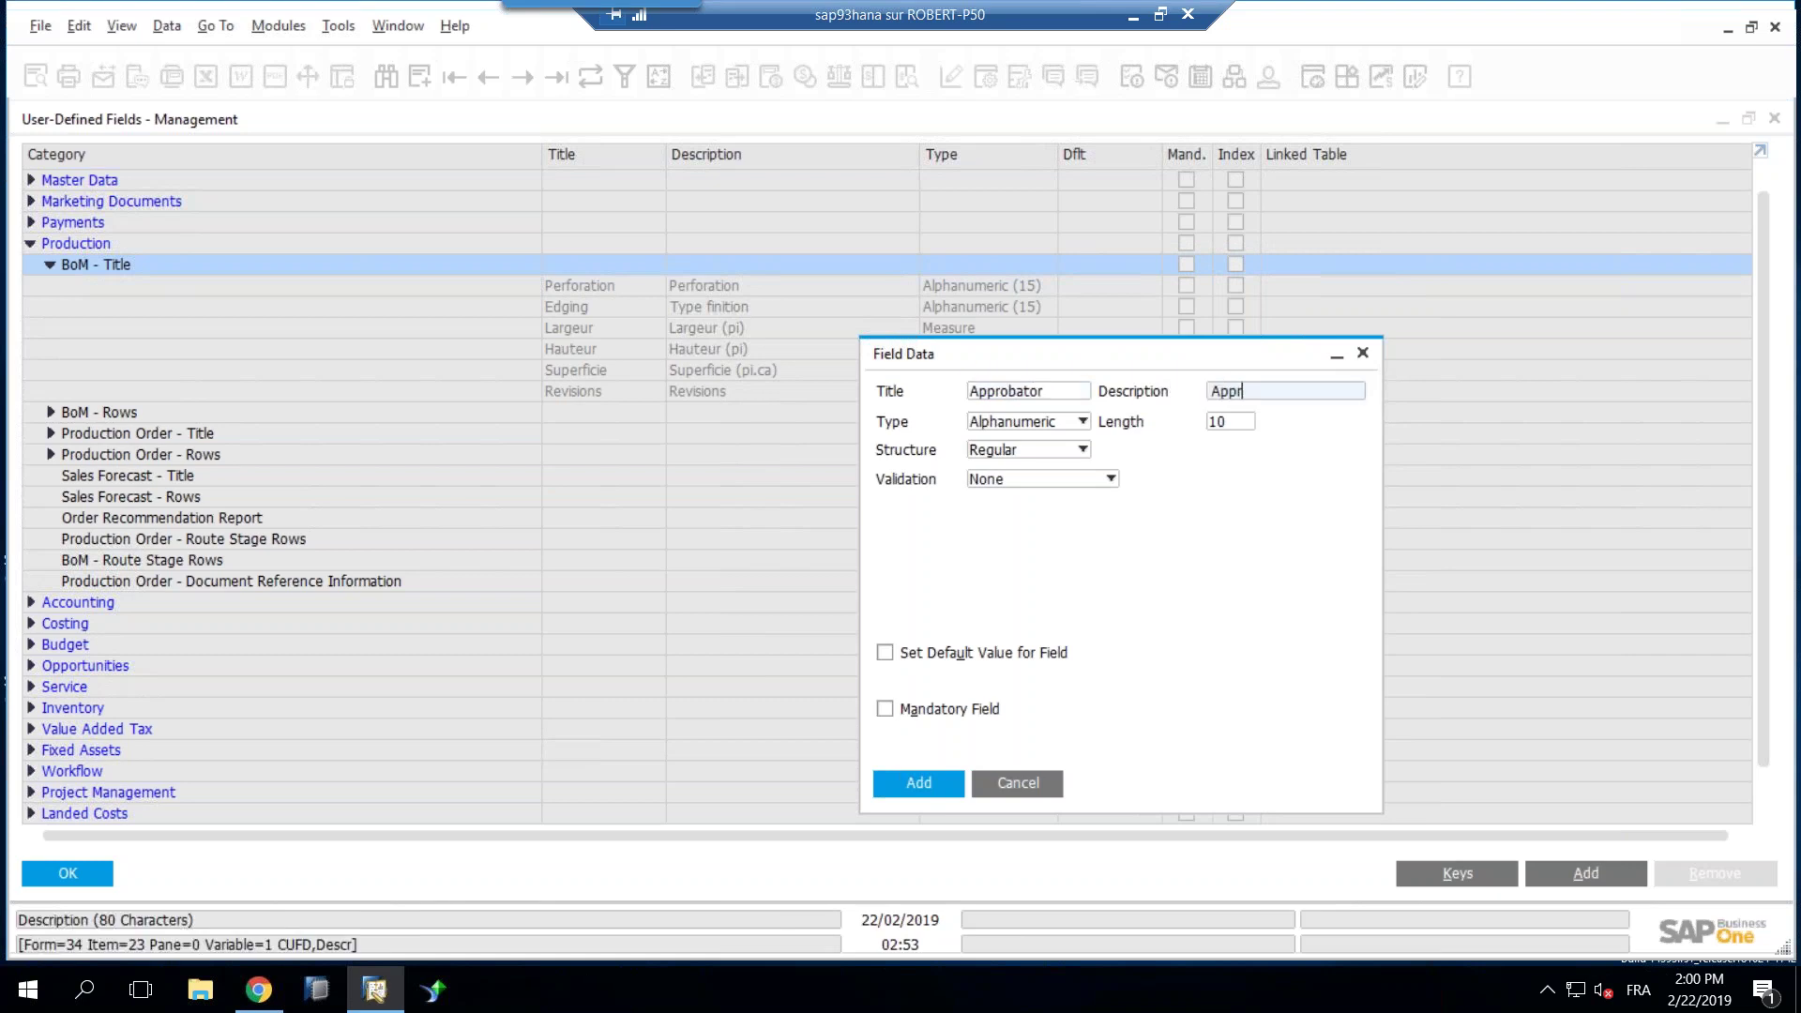
{"action": "type", "text": "obator"}
Step: Link the field to the APPROBATOR table, add it past the warning, and close the manager
{"action": "left_click", "coordinate": [1049, 482]}
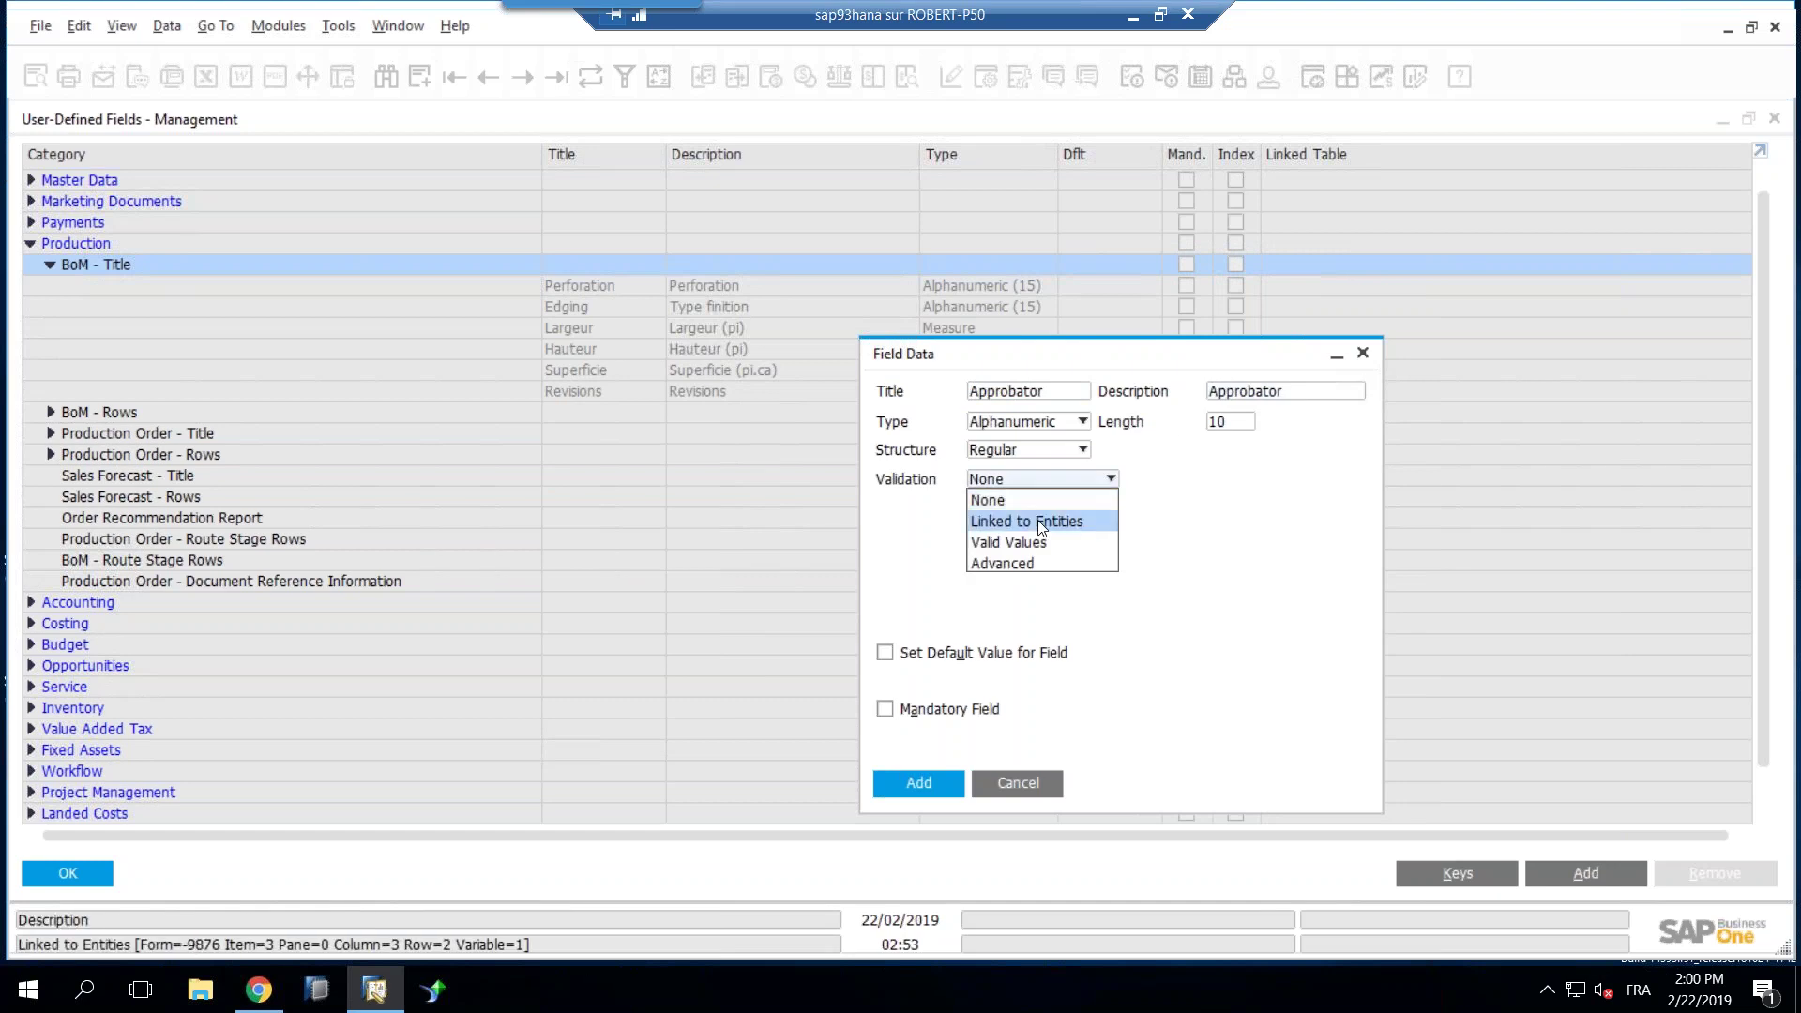
{"action": "left_click", "coordinate": [1042, 522]}
{"action": "left_click", "coordinate": [889, 531]}
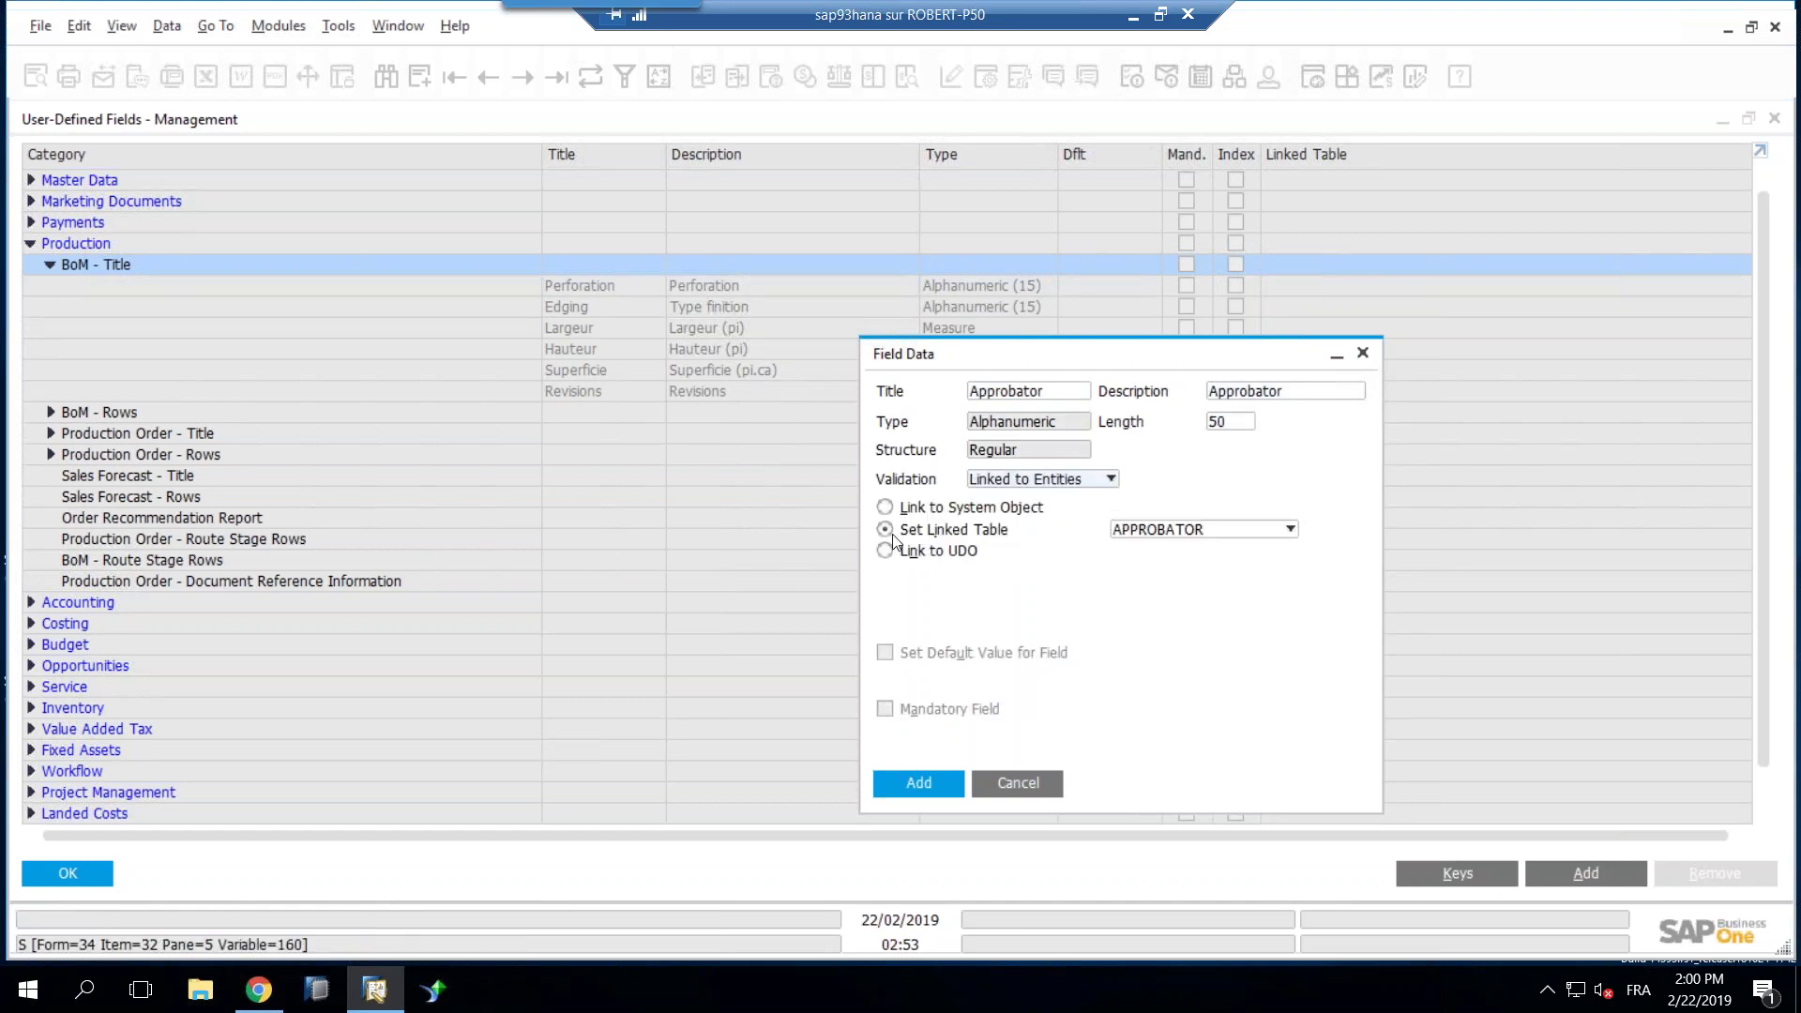
{"action": "left_click", "coordinate": [1292, 533]}
{"action": "left_click", "coordinate": [1205, 532]}
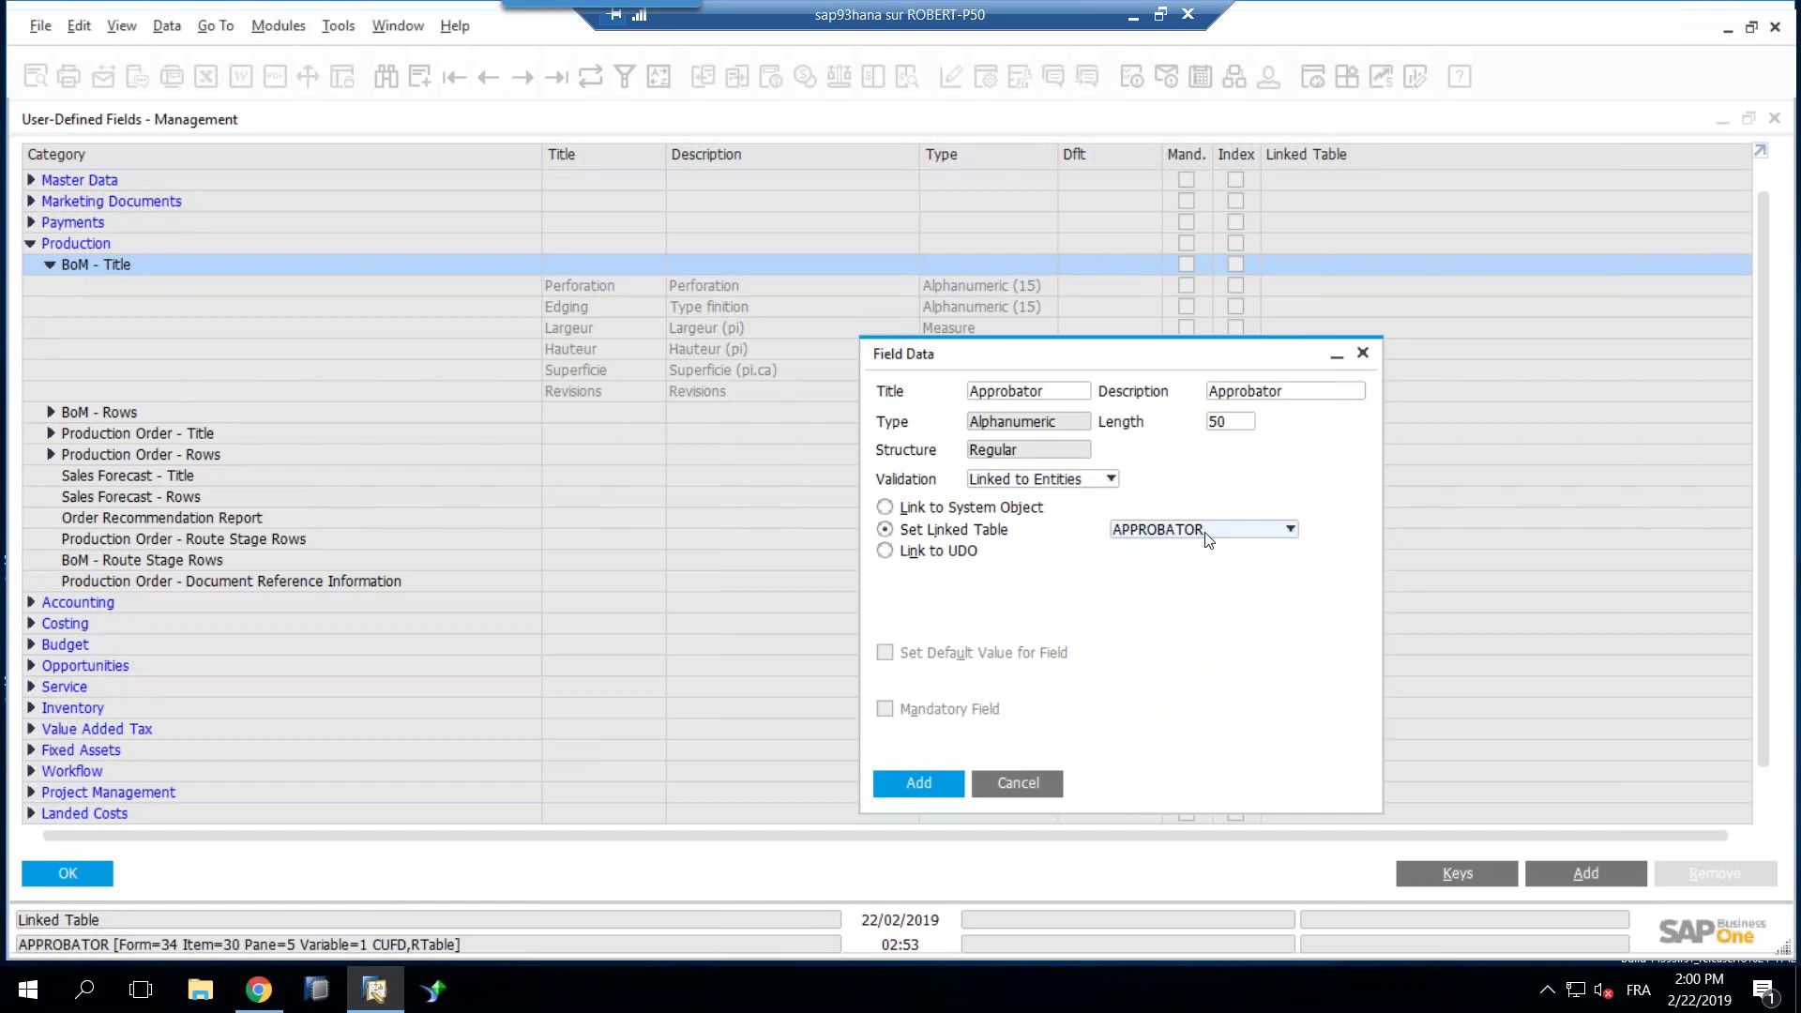
{"action": "left_click", "coordinate": [935, 781]}
{"action": "left_click", "coordinate": [952, 627]}
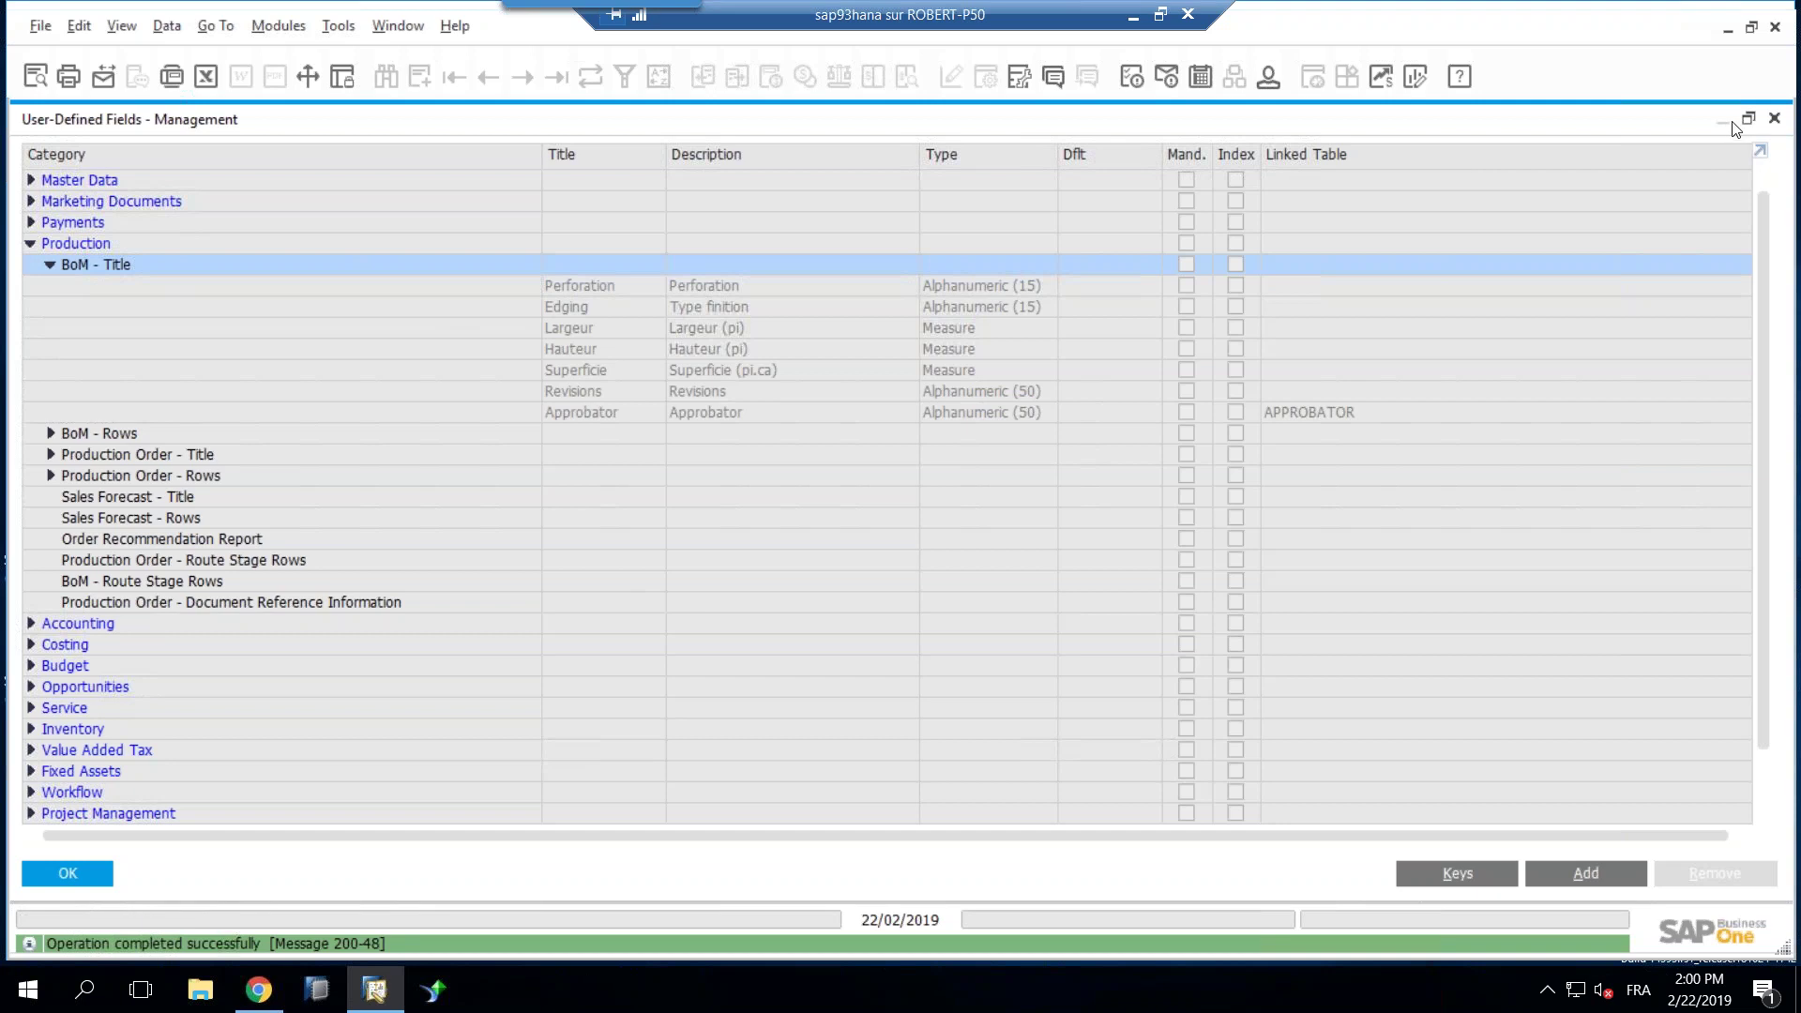
{"action": "left_click", "coordinate": [1776, 122]}
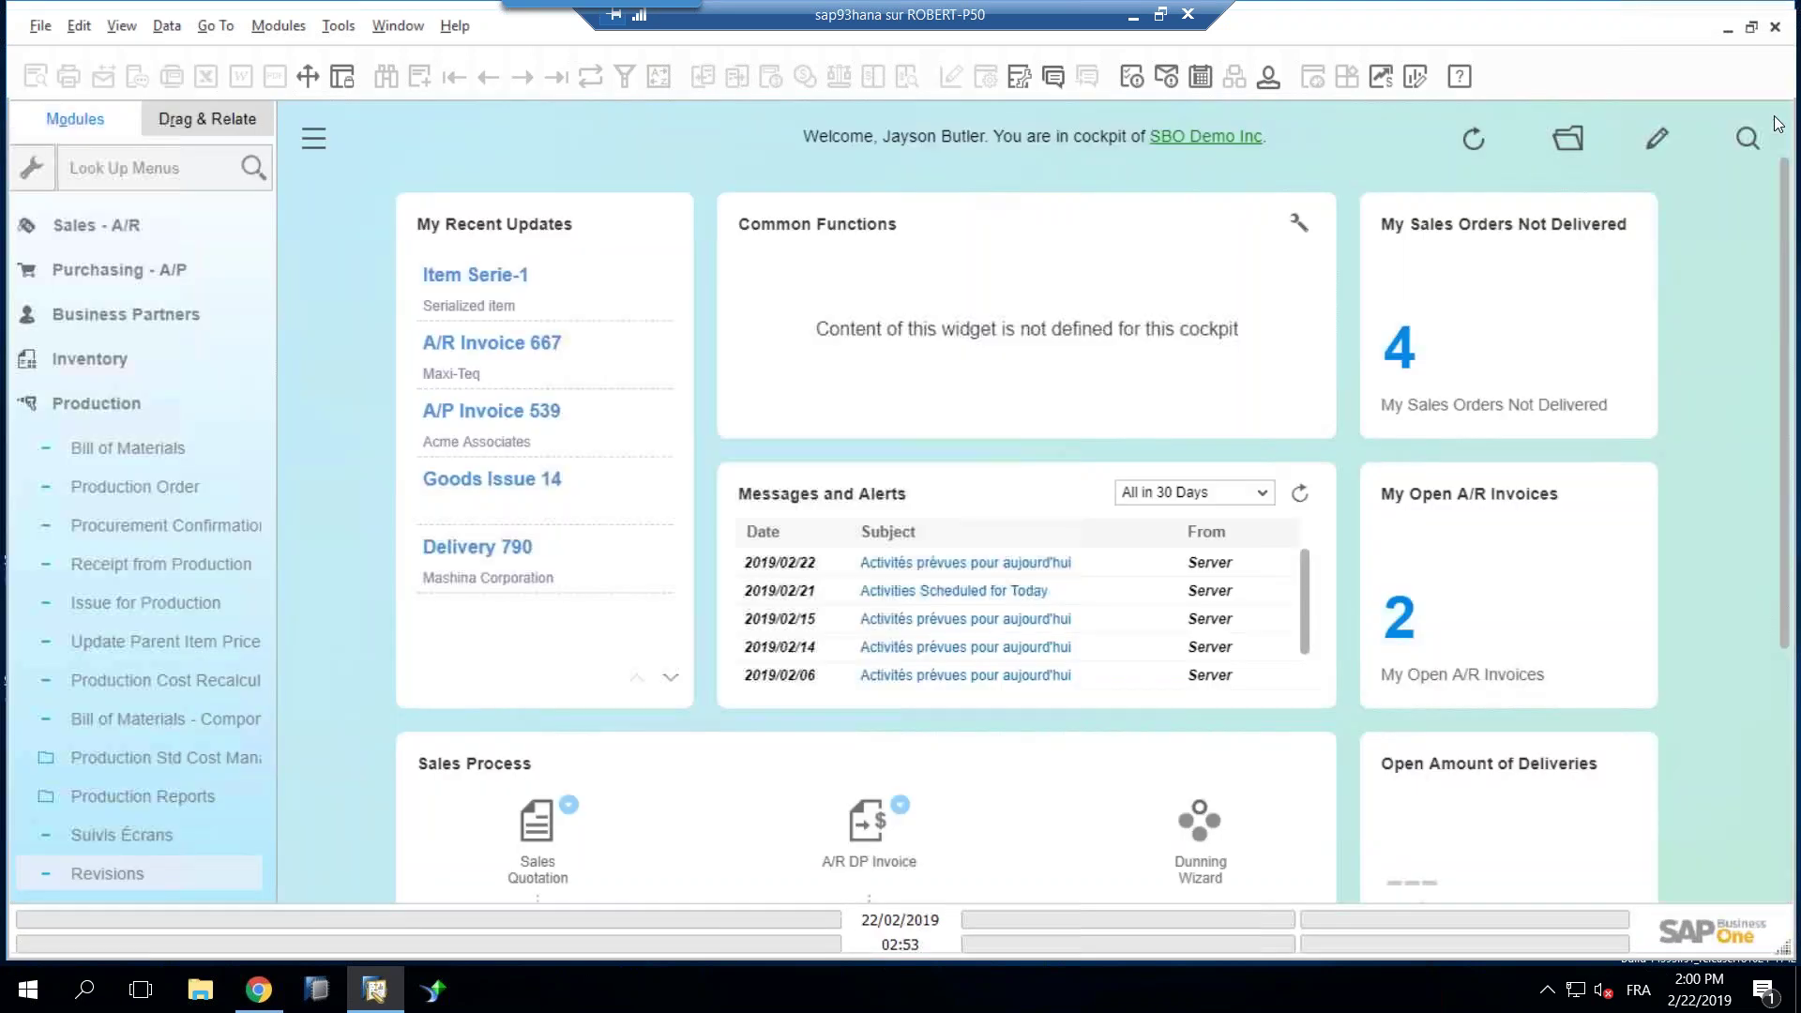
Step: Load bill of materials i7-154 and check its empty Approbator dropdown
{"action": "left_click", "coordinate": [127, 448]}
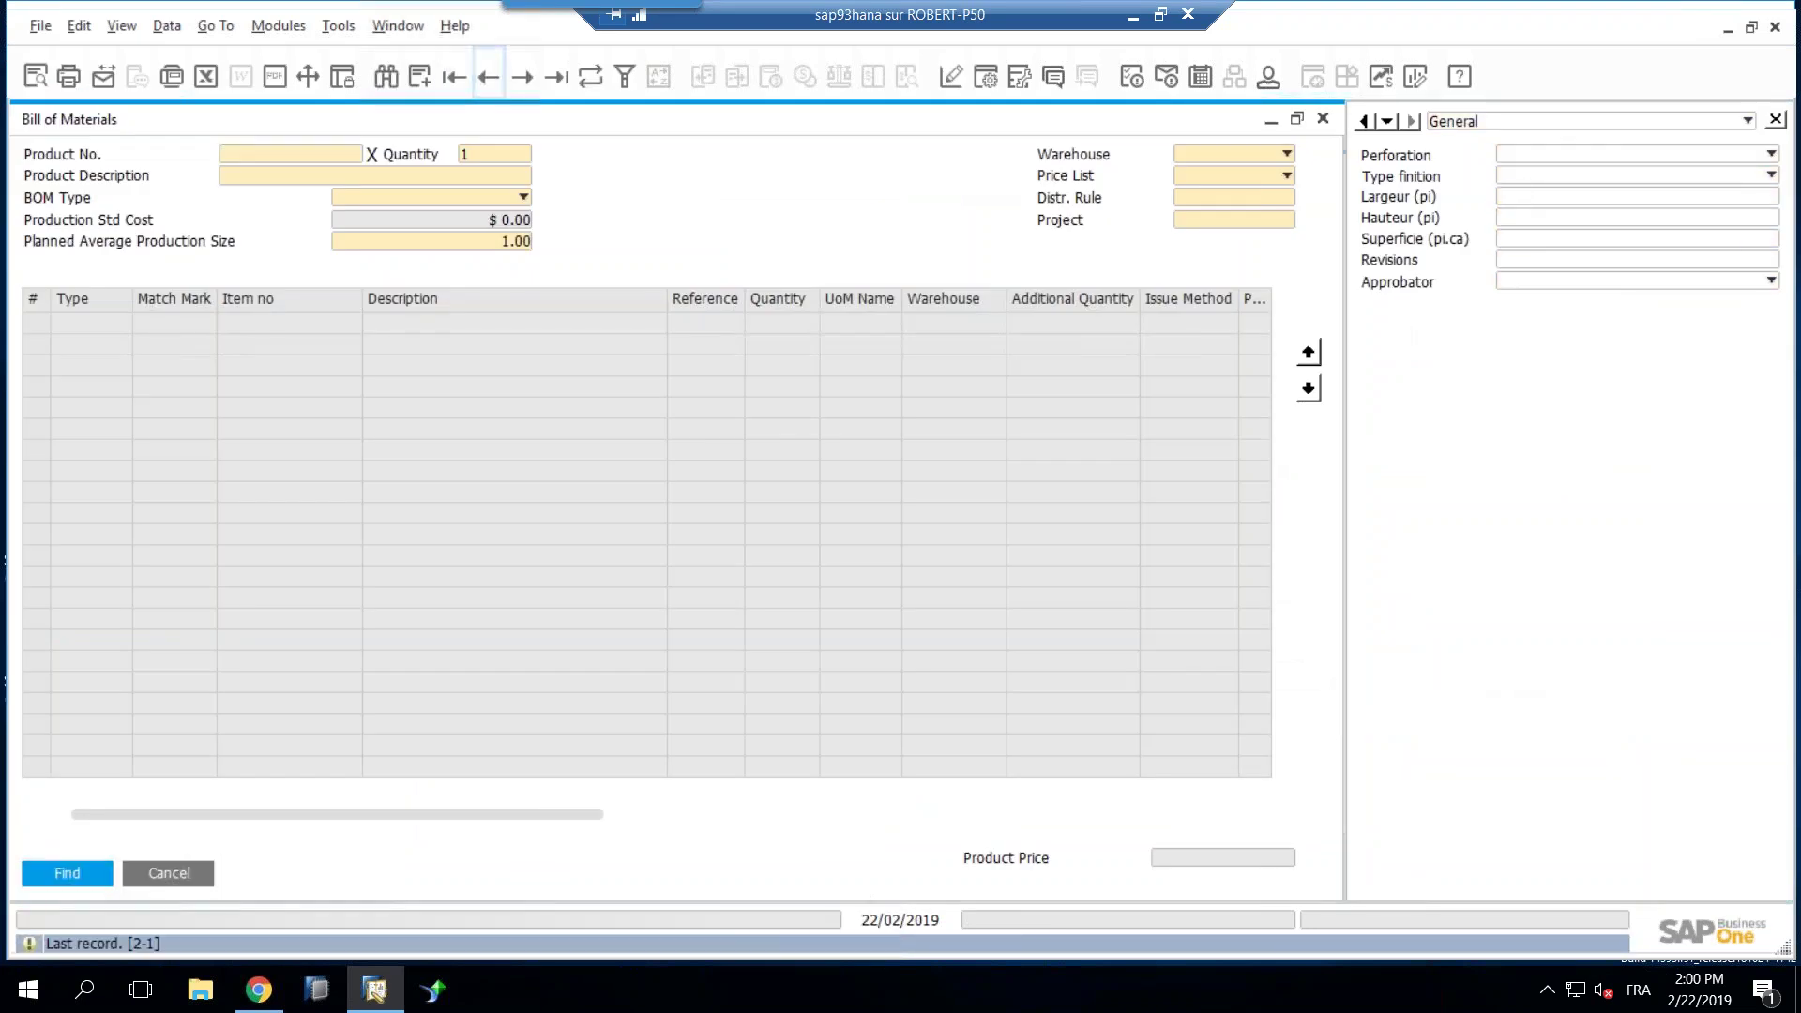
{"action": "left_click", "coordinate": [1575, 260]}
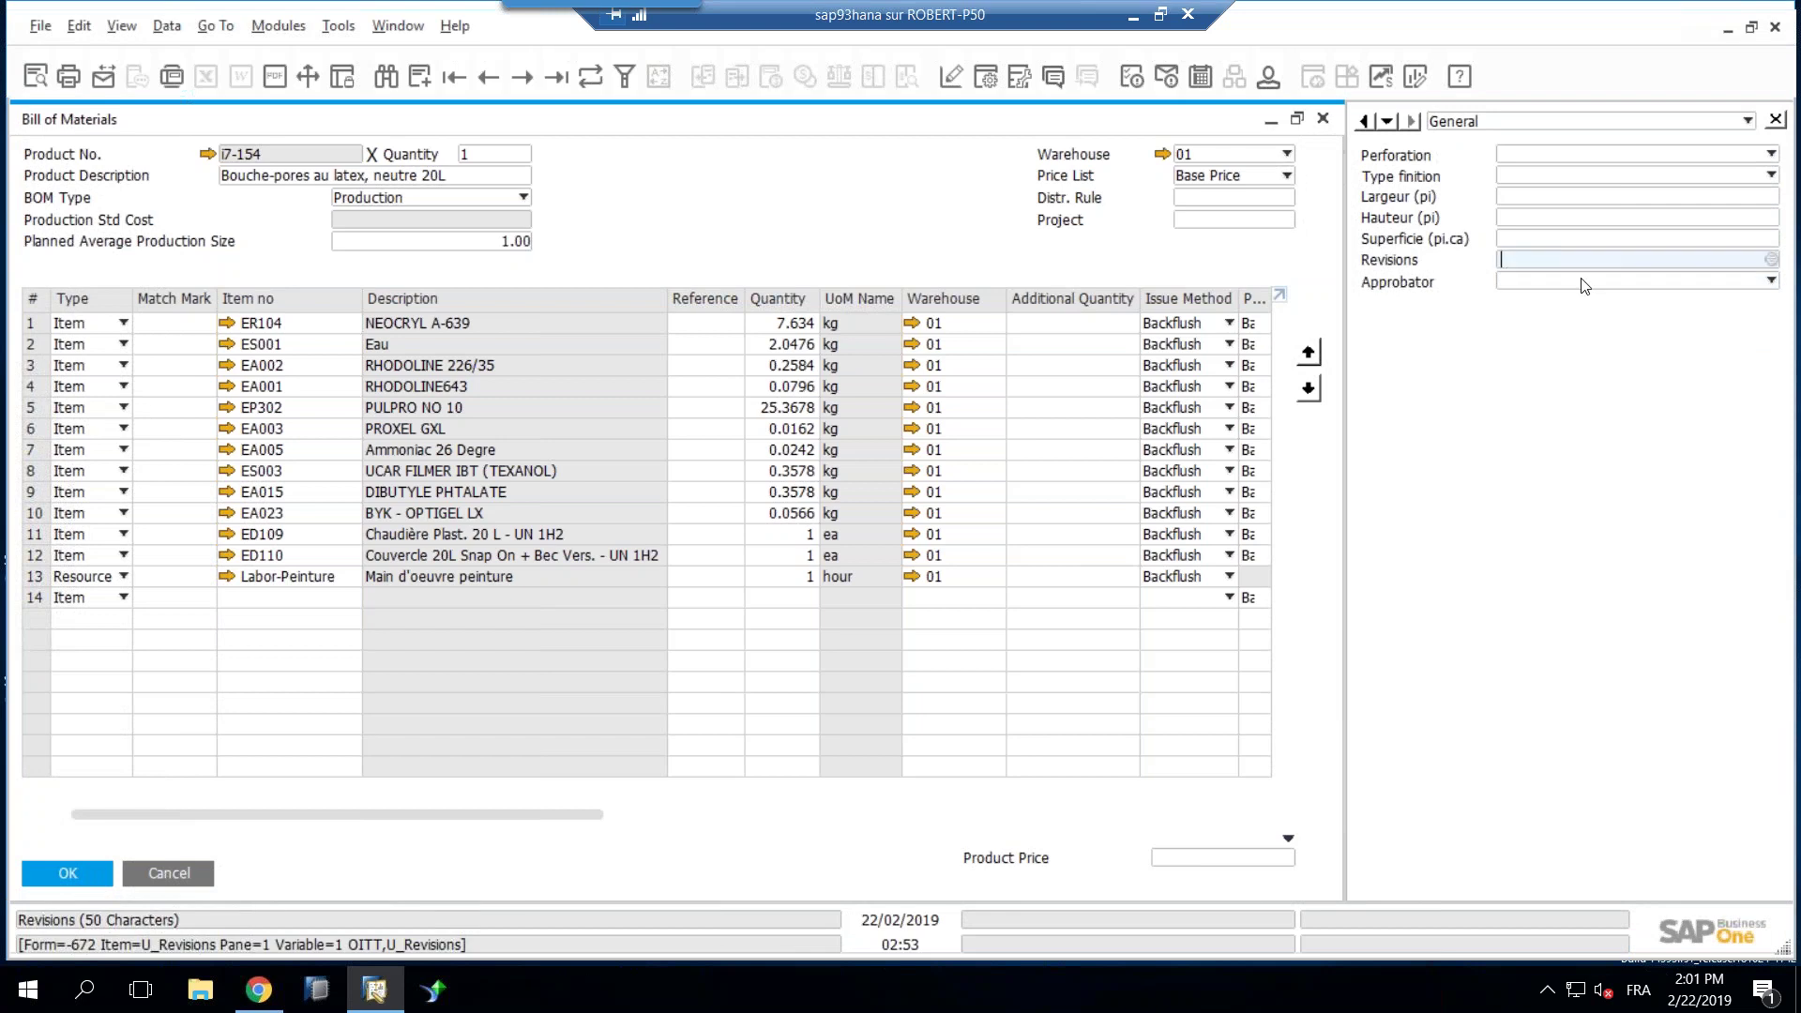
{"action": "left_click", "coordinate": [1584, 286]}
{"action": "left_click", "coordinate": [1477, 314]}
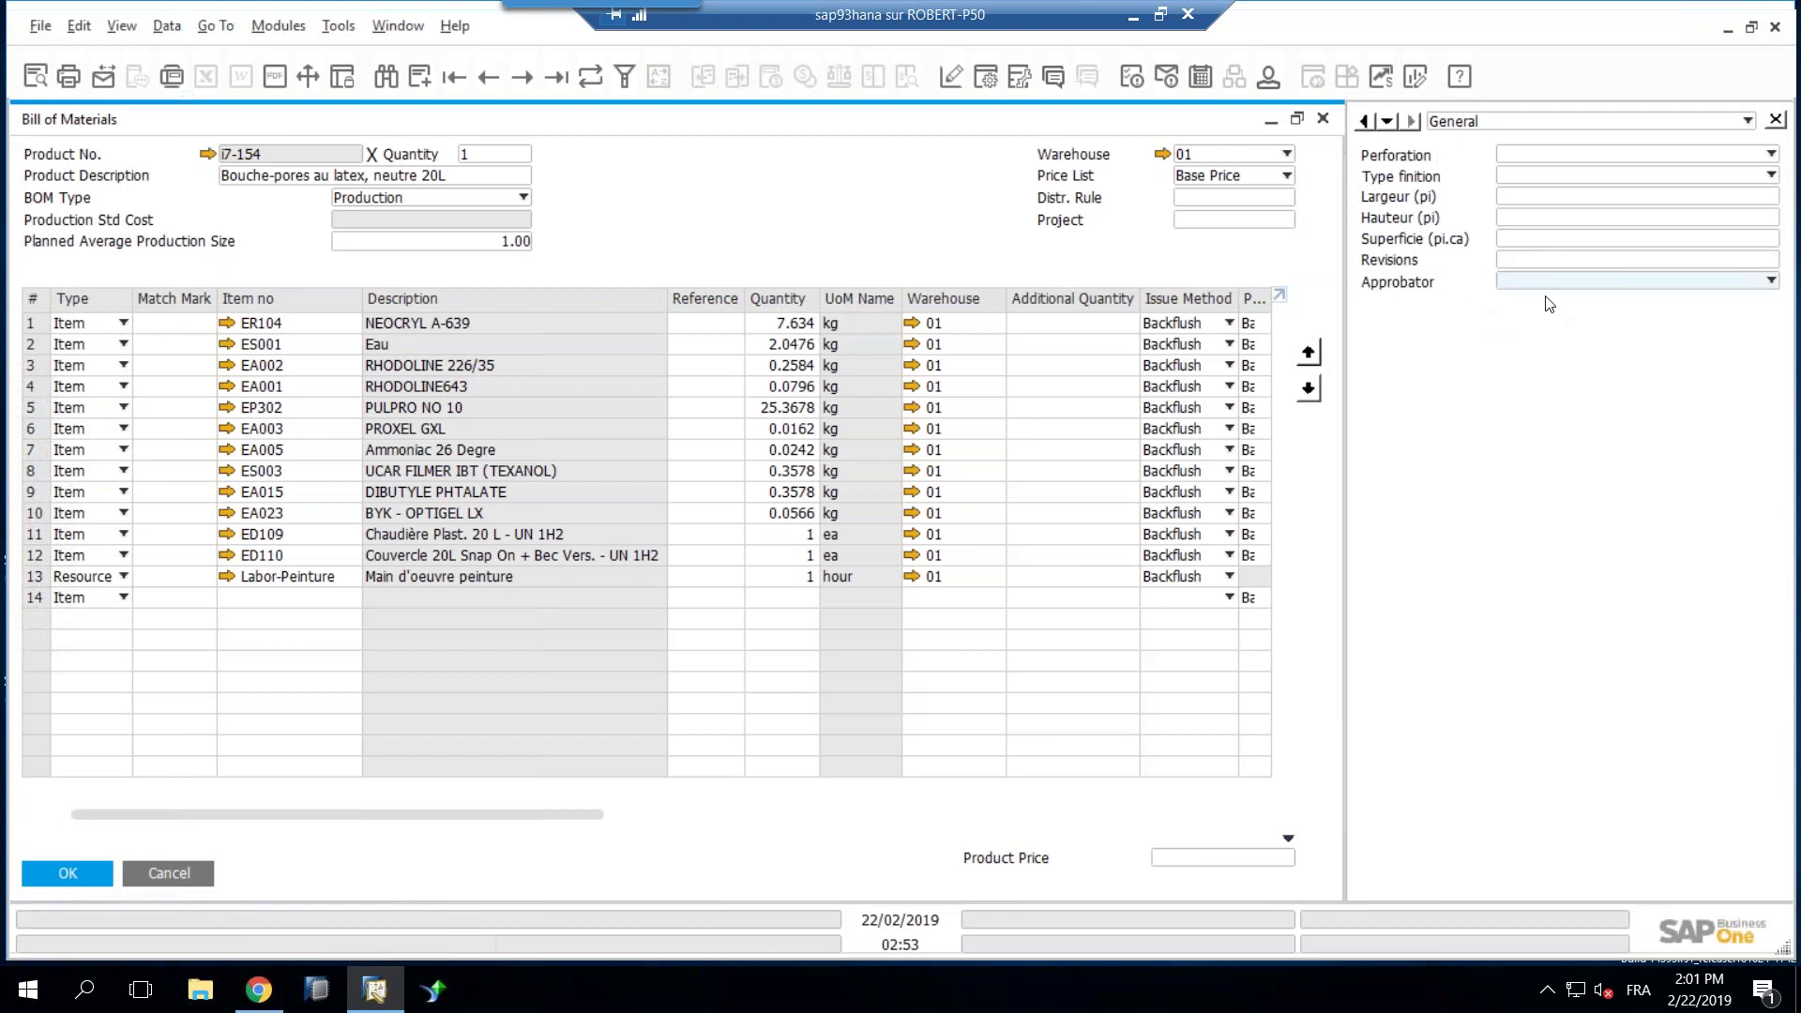
{"action": "left_click", "coordinate": [1771, 280]}
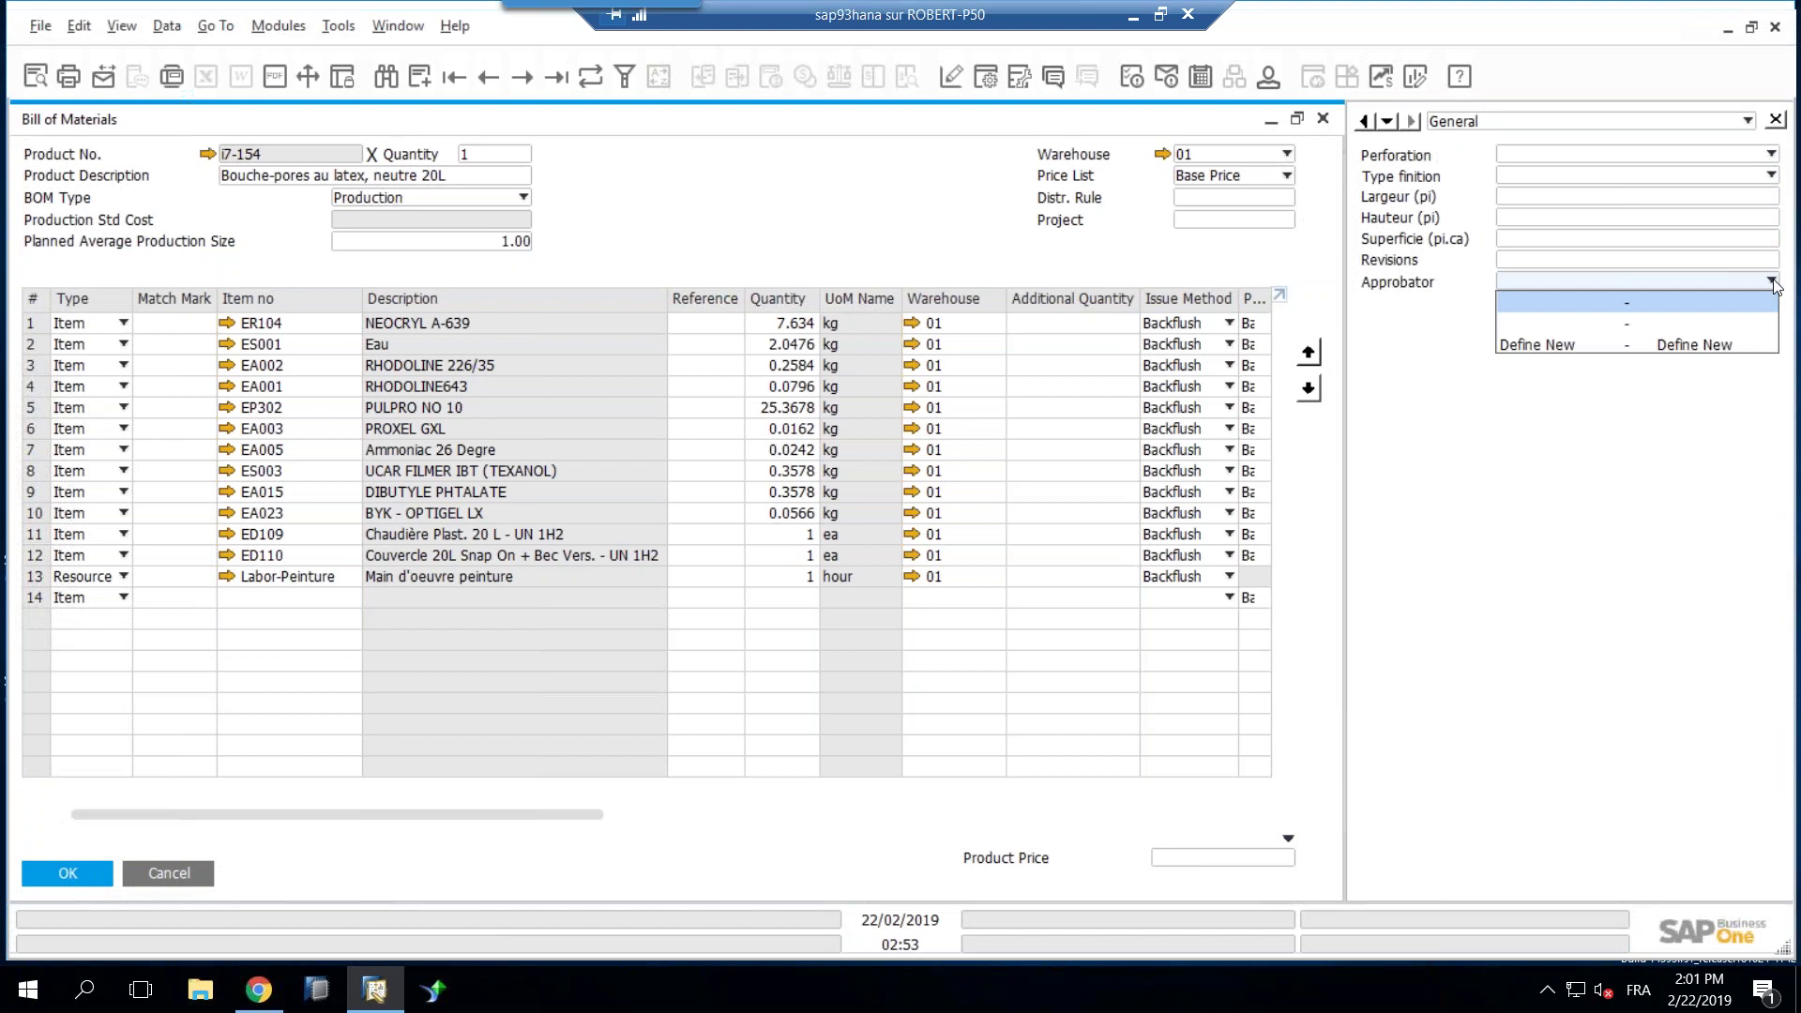
Step: Define approbator RD with the approver's name and save the entry
{"action": "left_click", "coordinate": [1533, 345]}
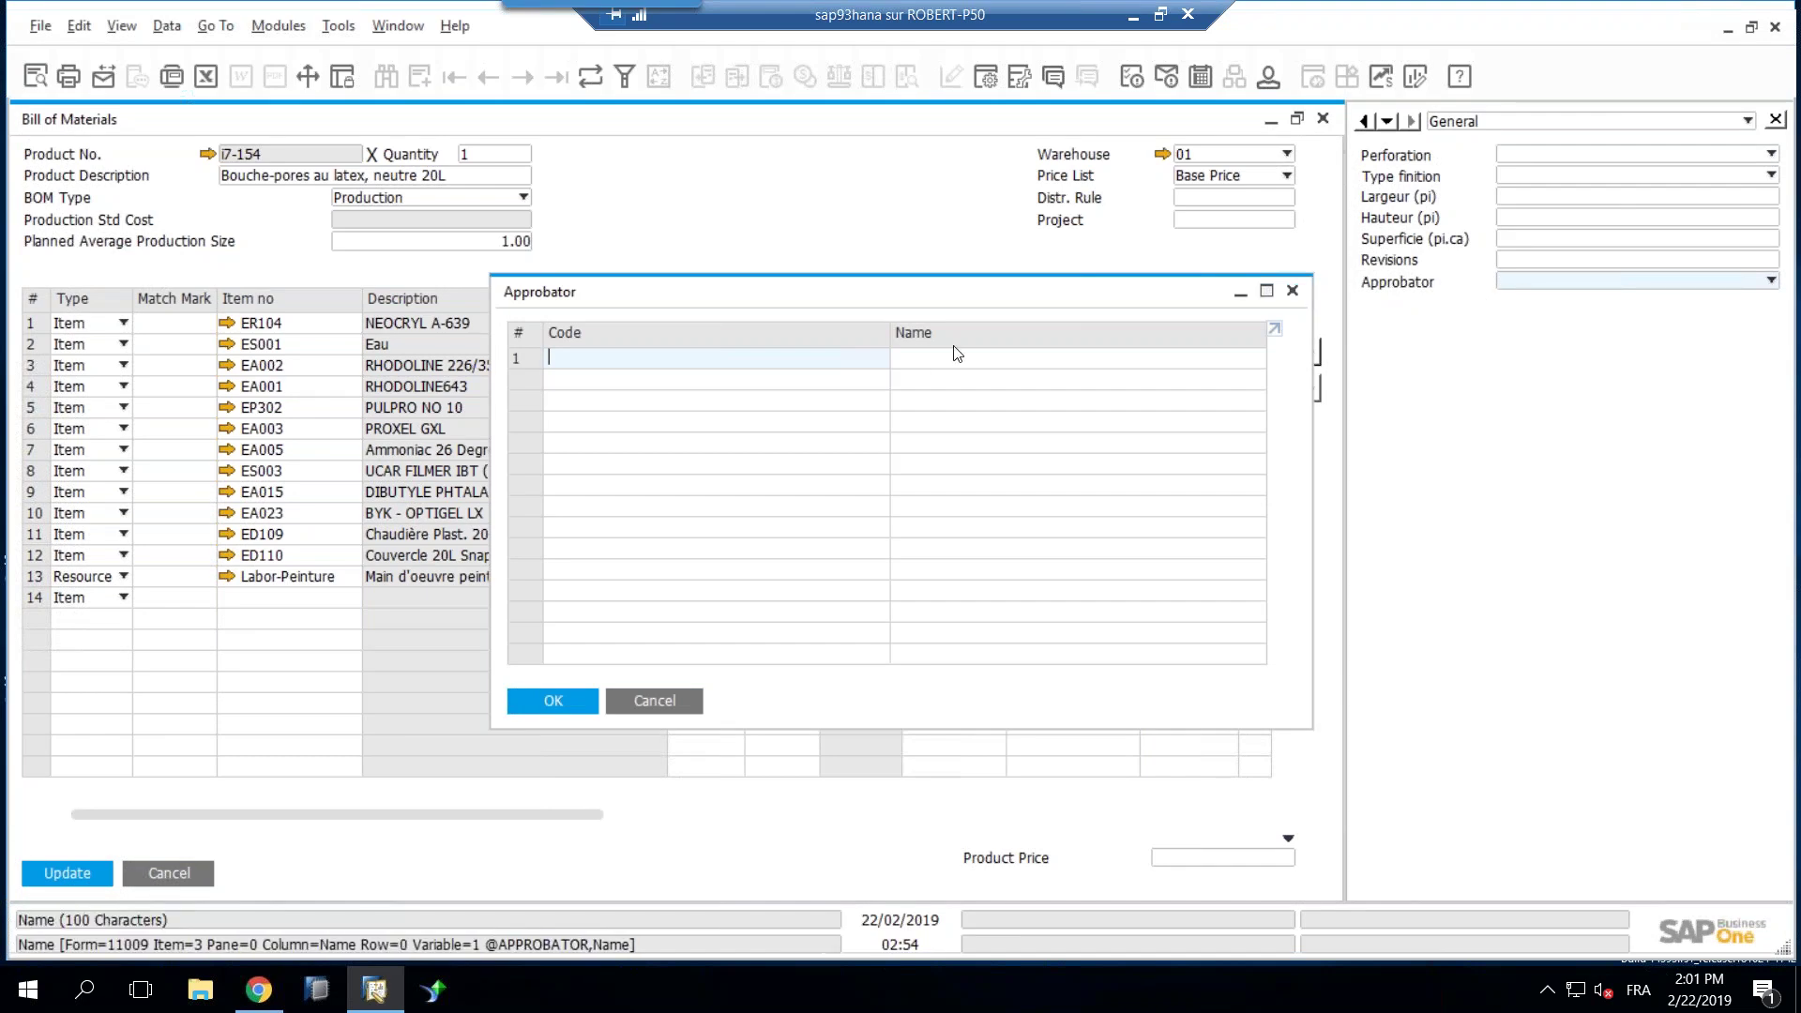
{"action": "type", "text": "RD"}
{"action": "key", "text": "Tab"}
{"action": "type", "text": "ro"}
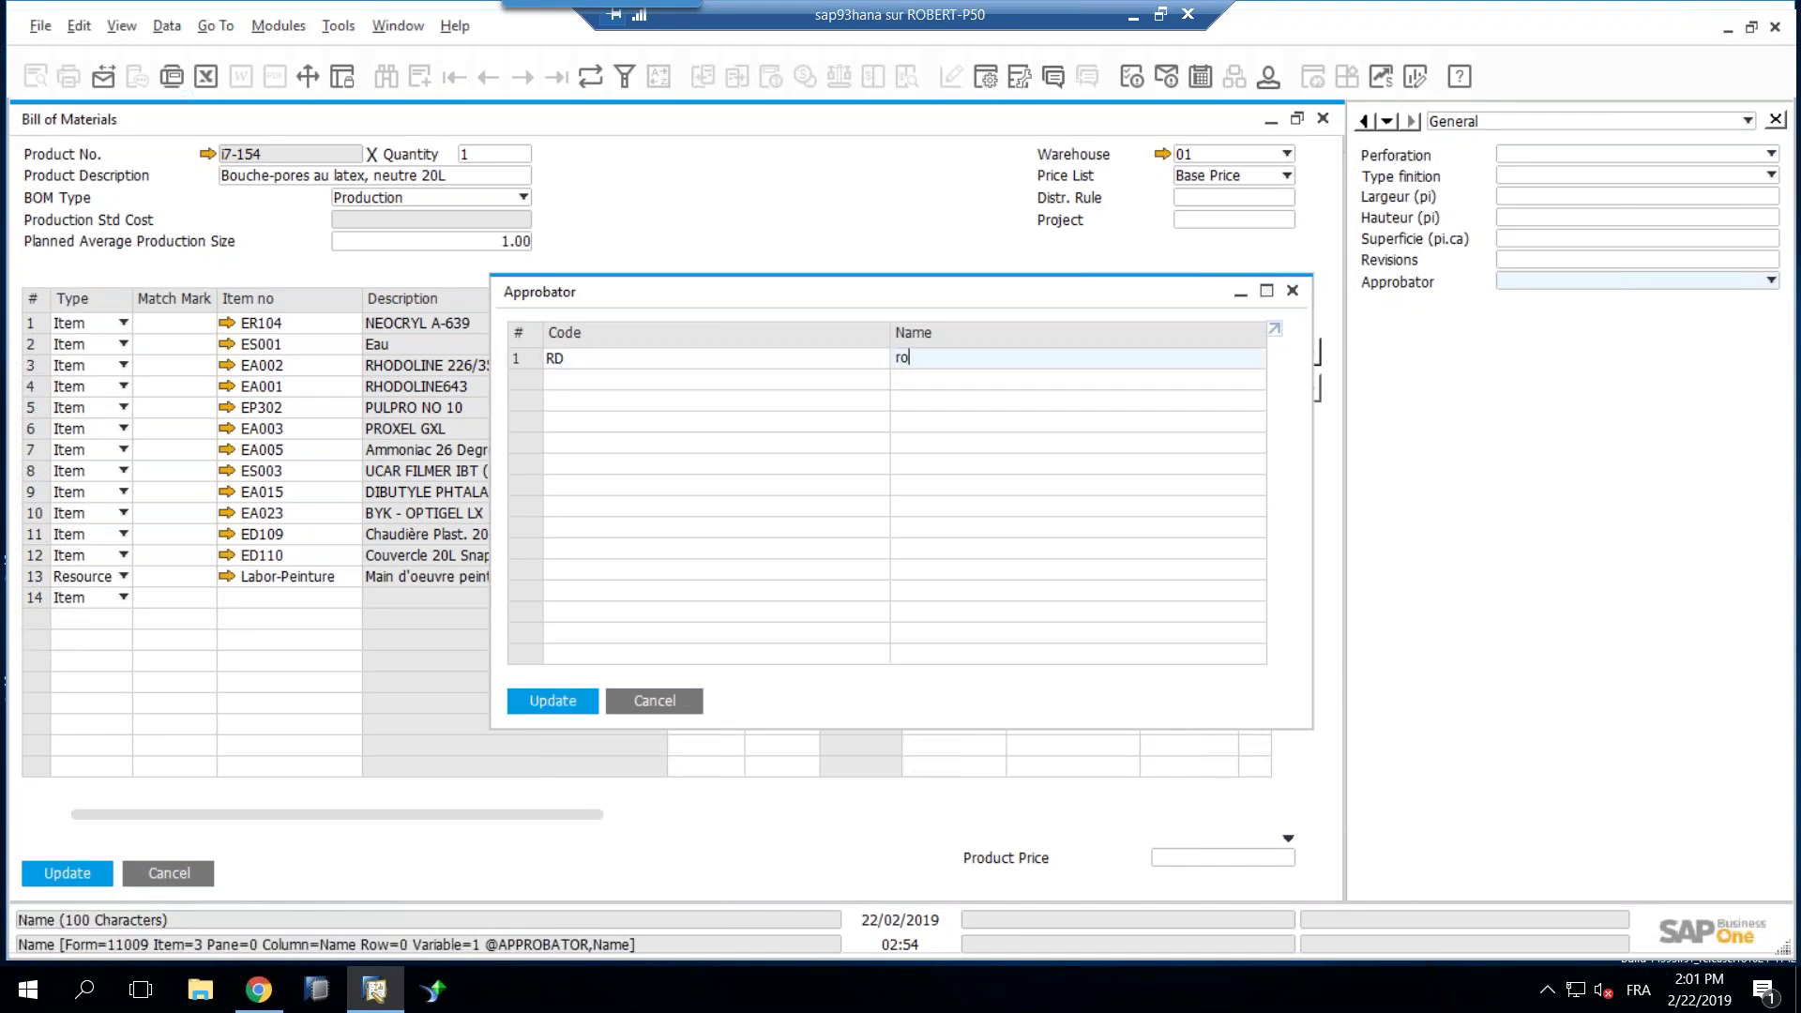
{"action": "type", "text": "bert"}
{"action": "key", "text": "BackSpace"}
{"action": "key", "text": "BackSpace"}
{"action": "key", "text": "BackSpace"}
{"action": "key", "text": "BackSpace"}
{"action": "key", "text": "BackSpace"}
{"action": "key", "text": "BackSpace"}
{"action": "type", "text": "rOBERT"}
{"action": "key", "text": "BackSpace"}
{"action": "key", "text": "BackSpace"}
{"action": "key", "text": "BackSpace"}
{"action": "key", "text": "BackSpace"}
{"action": "key", "text": "BackSpace"}
{"action": "key", "text": "BackSpace"}
{"action": "type", "text": "Robert"}
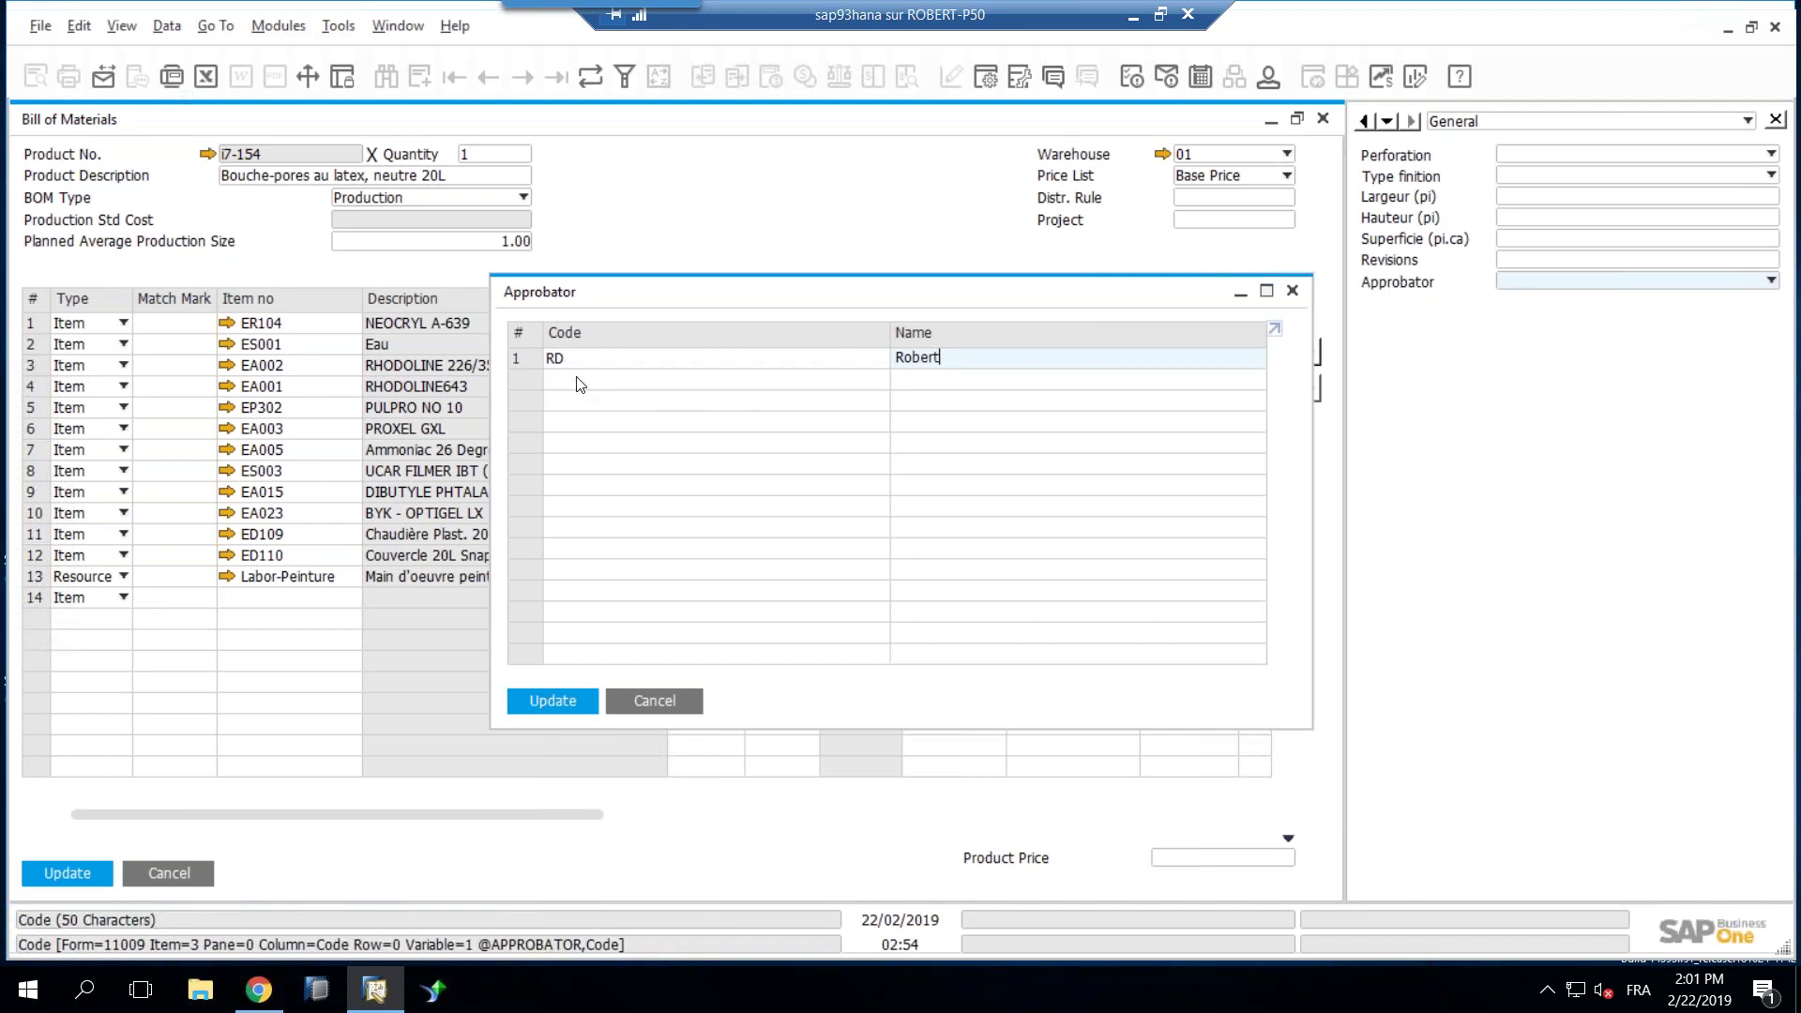
{"action": "left_click", "coordinate": [553, 701]}
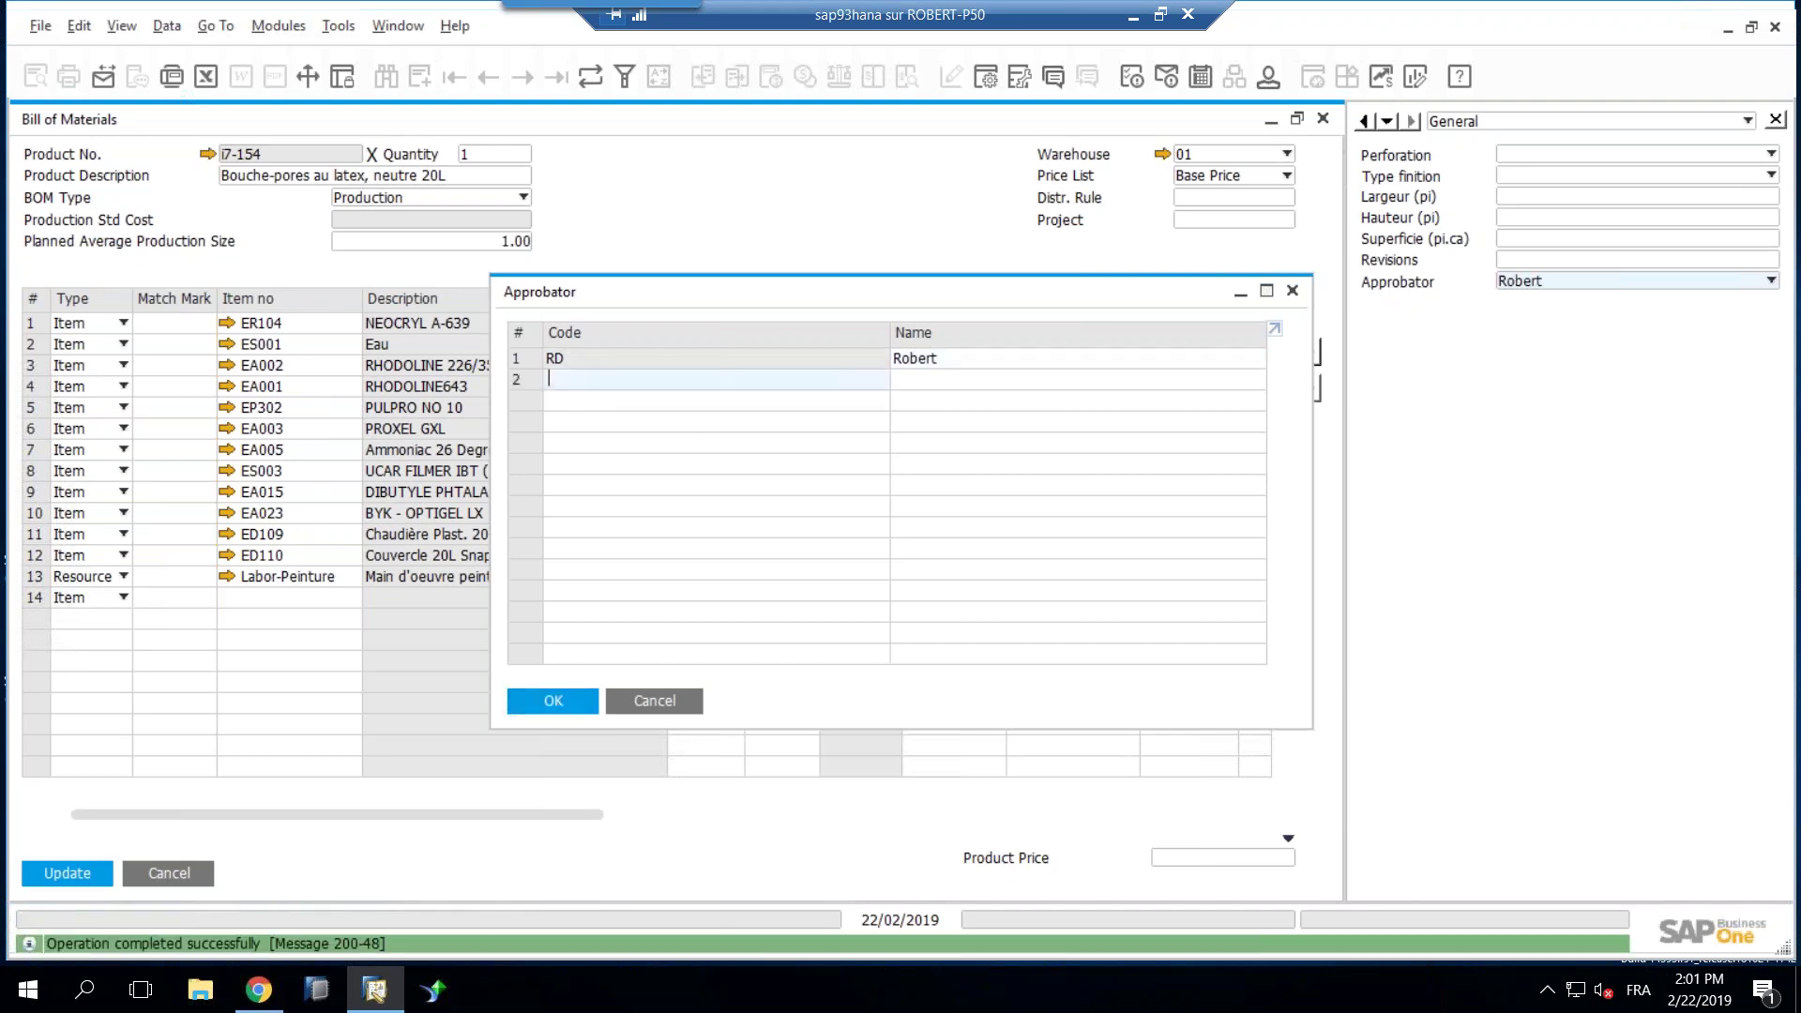
Step: Add approbator TM with its name, close the table, and select RD for the BOM
{"action": "type", "text": "TM"}
{"action": "key", "text": "Tab"}
{"action": "type", "text": "Tracy"}
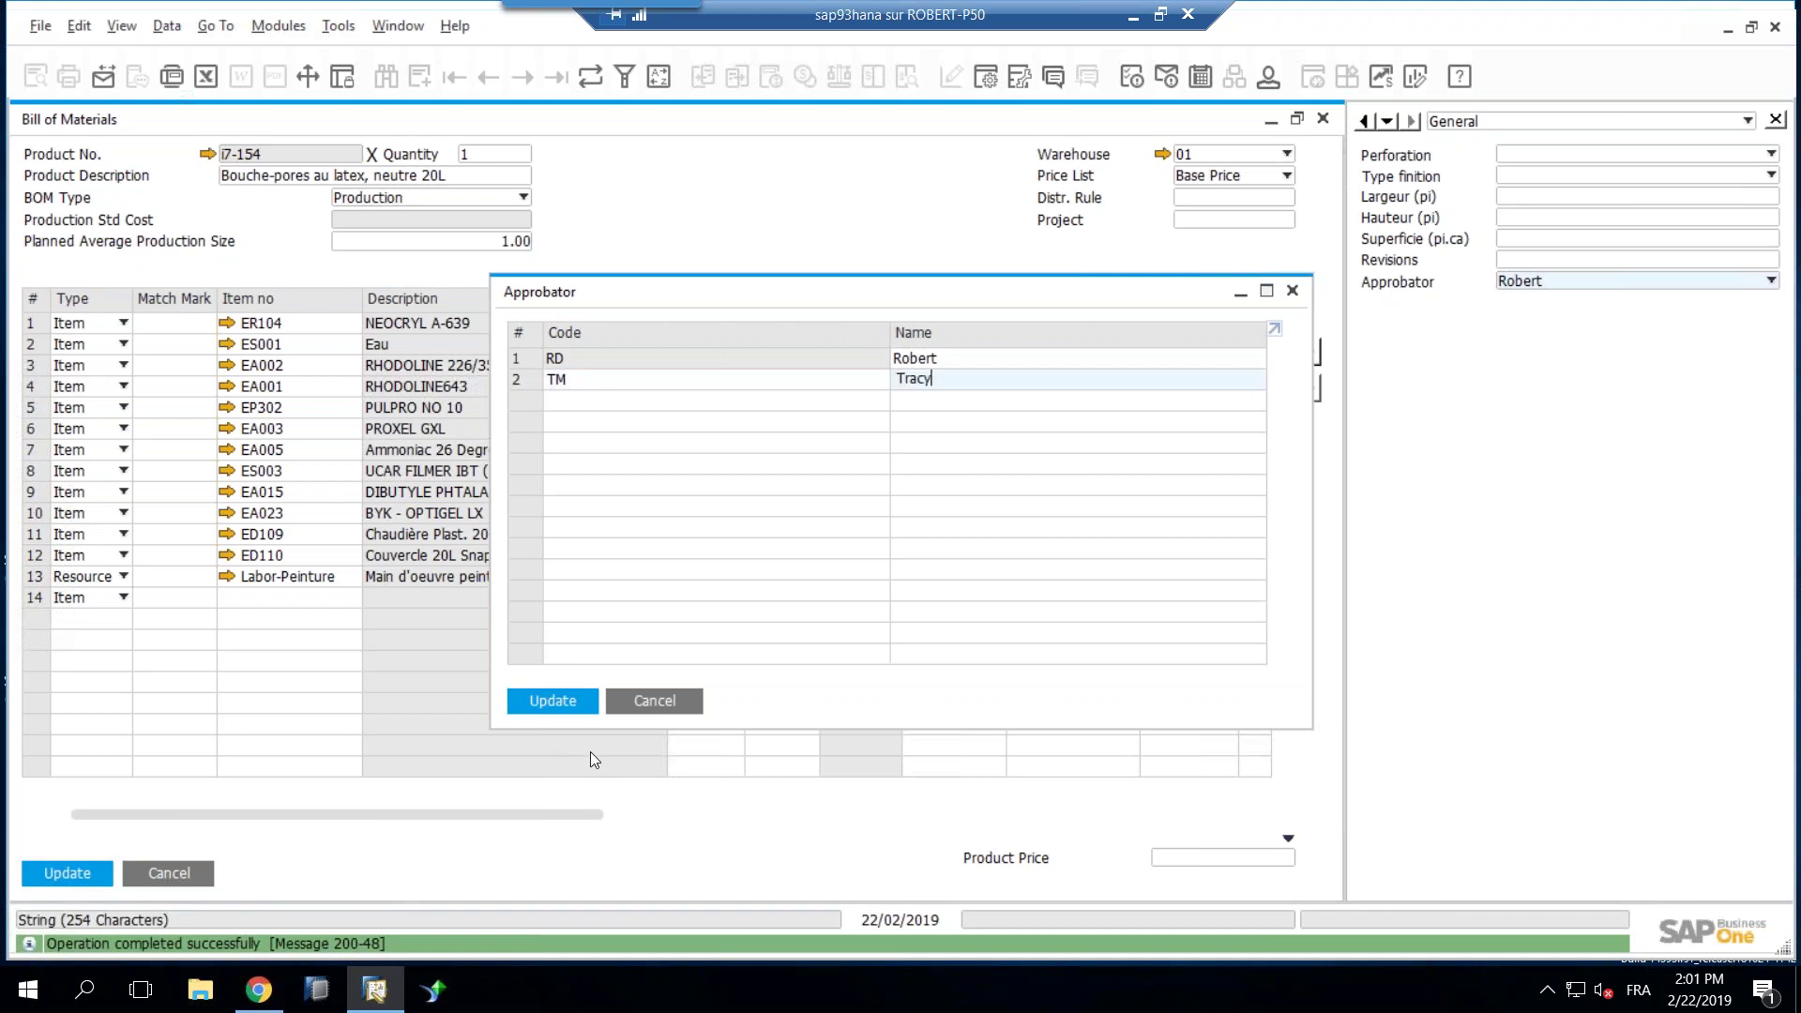
{"action": "left_click", "coordinate": [563, 702]}
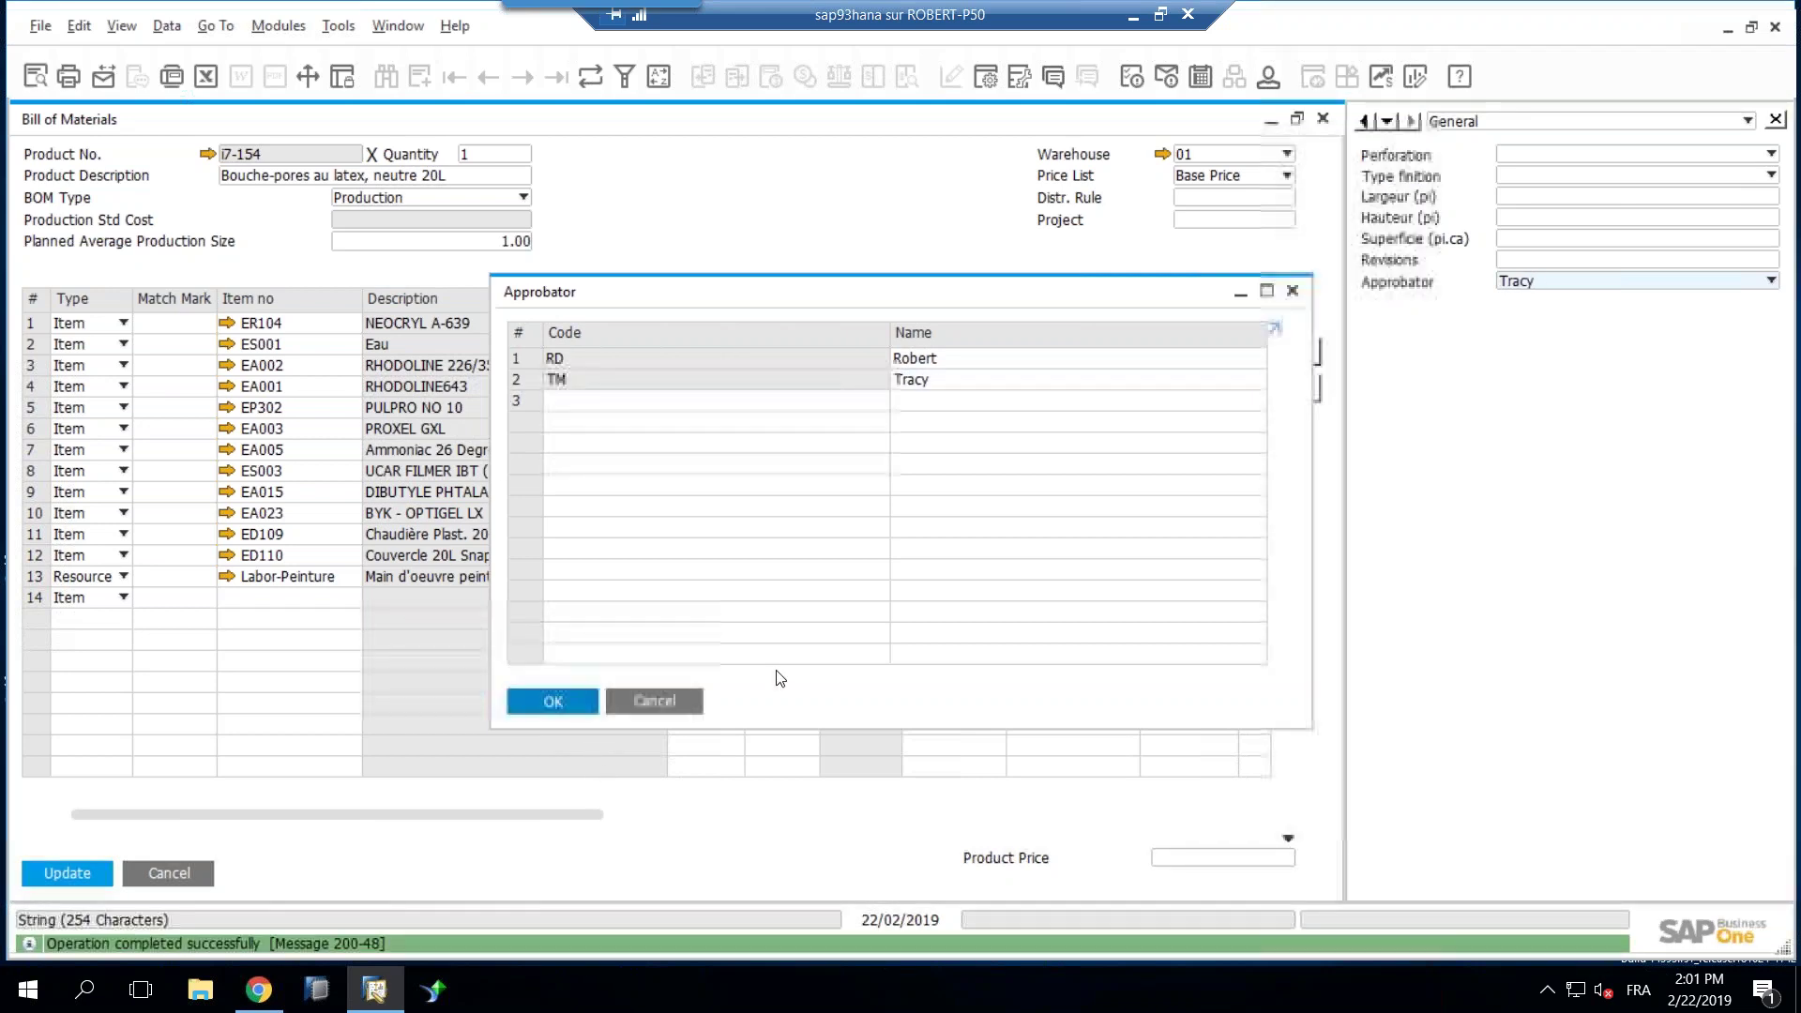
{"action": "left_click", "coordinate": [553, 701]}
{"action": "left_click", "coordinate": [1539, 281]}
{"action": "left_click", "coordinate": [1543, 322]}
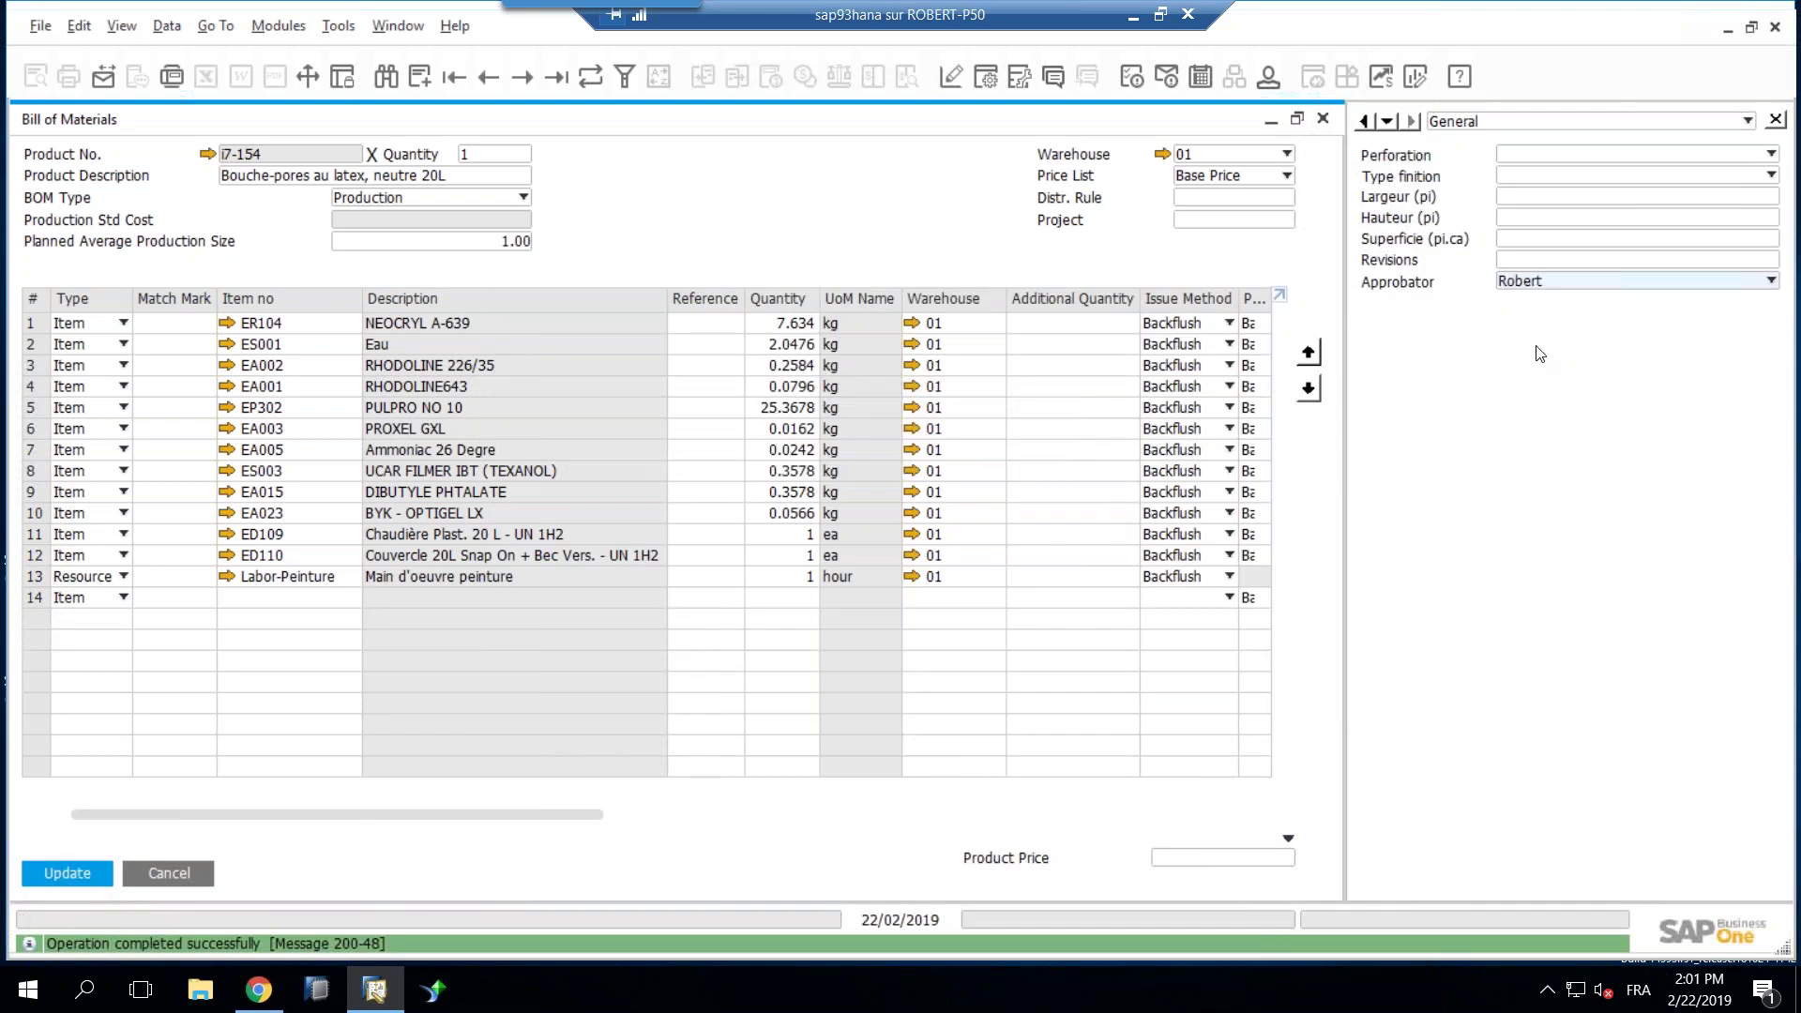
Step: Confirm RD stays the approbator and open the BOM revisions list from the Revisions field
{"action": "left_click", "coordinate": [1538, 286]}
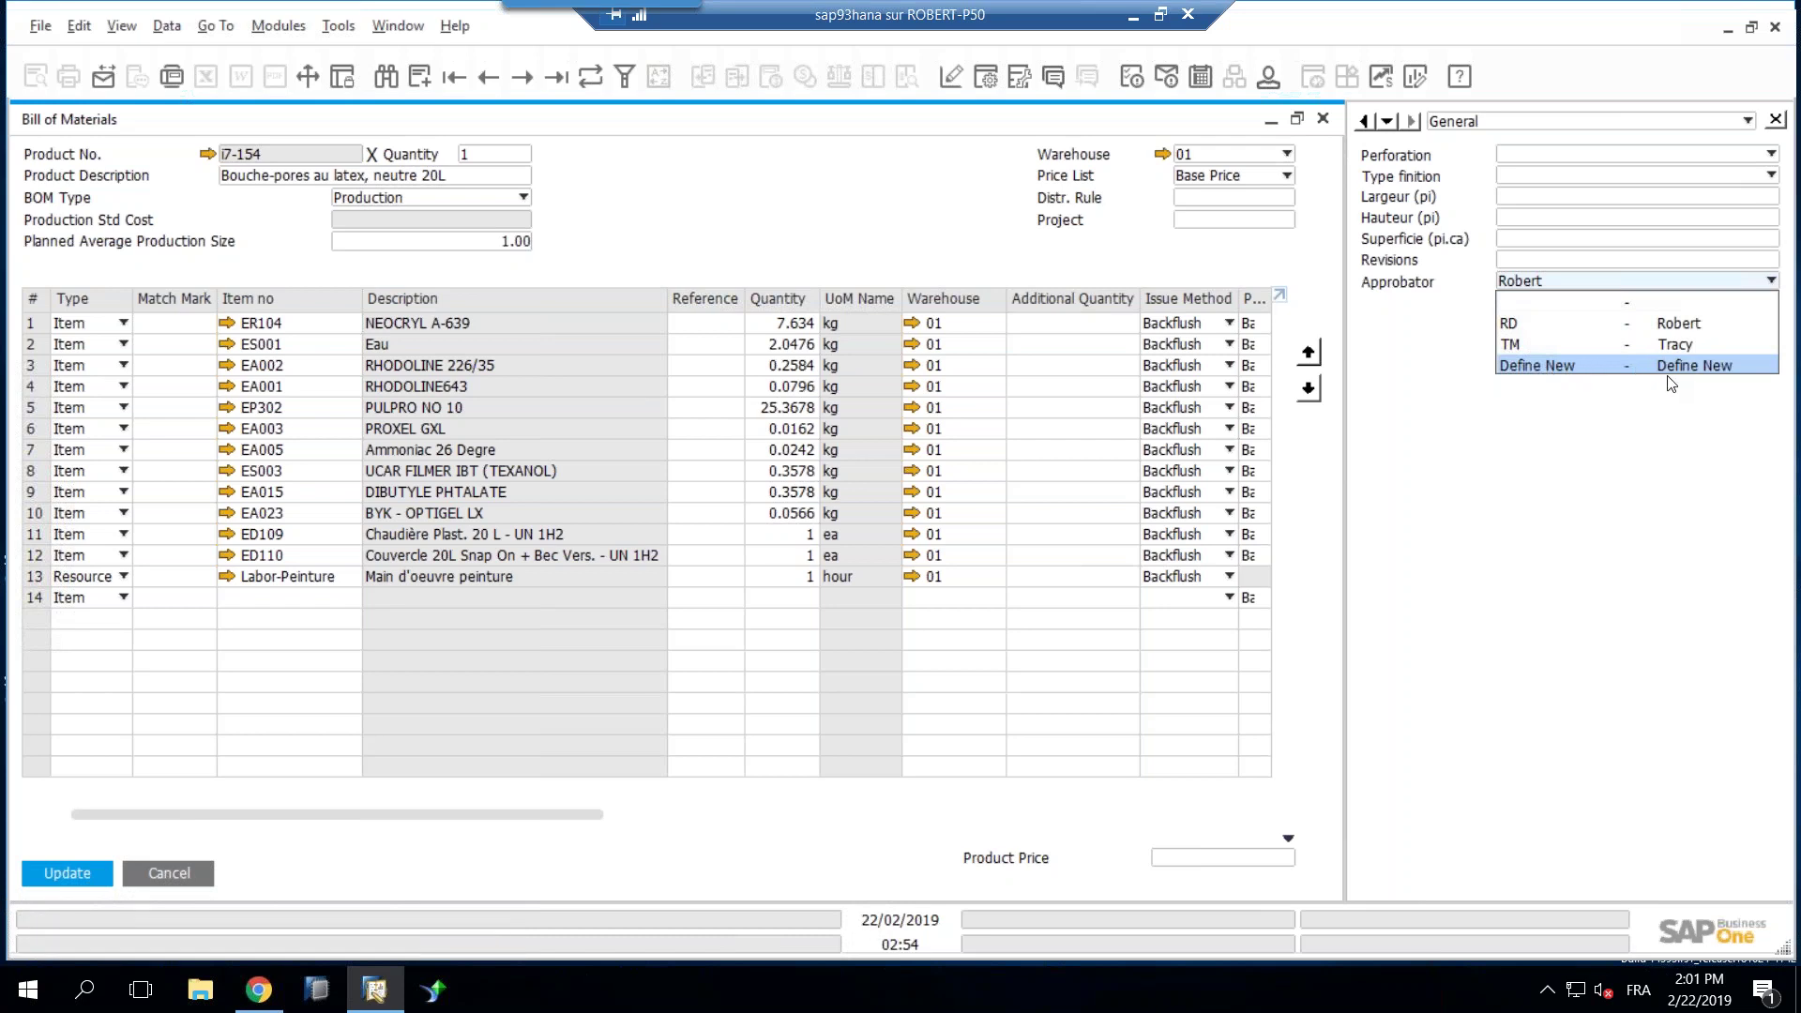
{"action": "left_click", "coordinate": [1673, 447]}
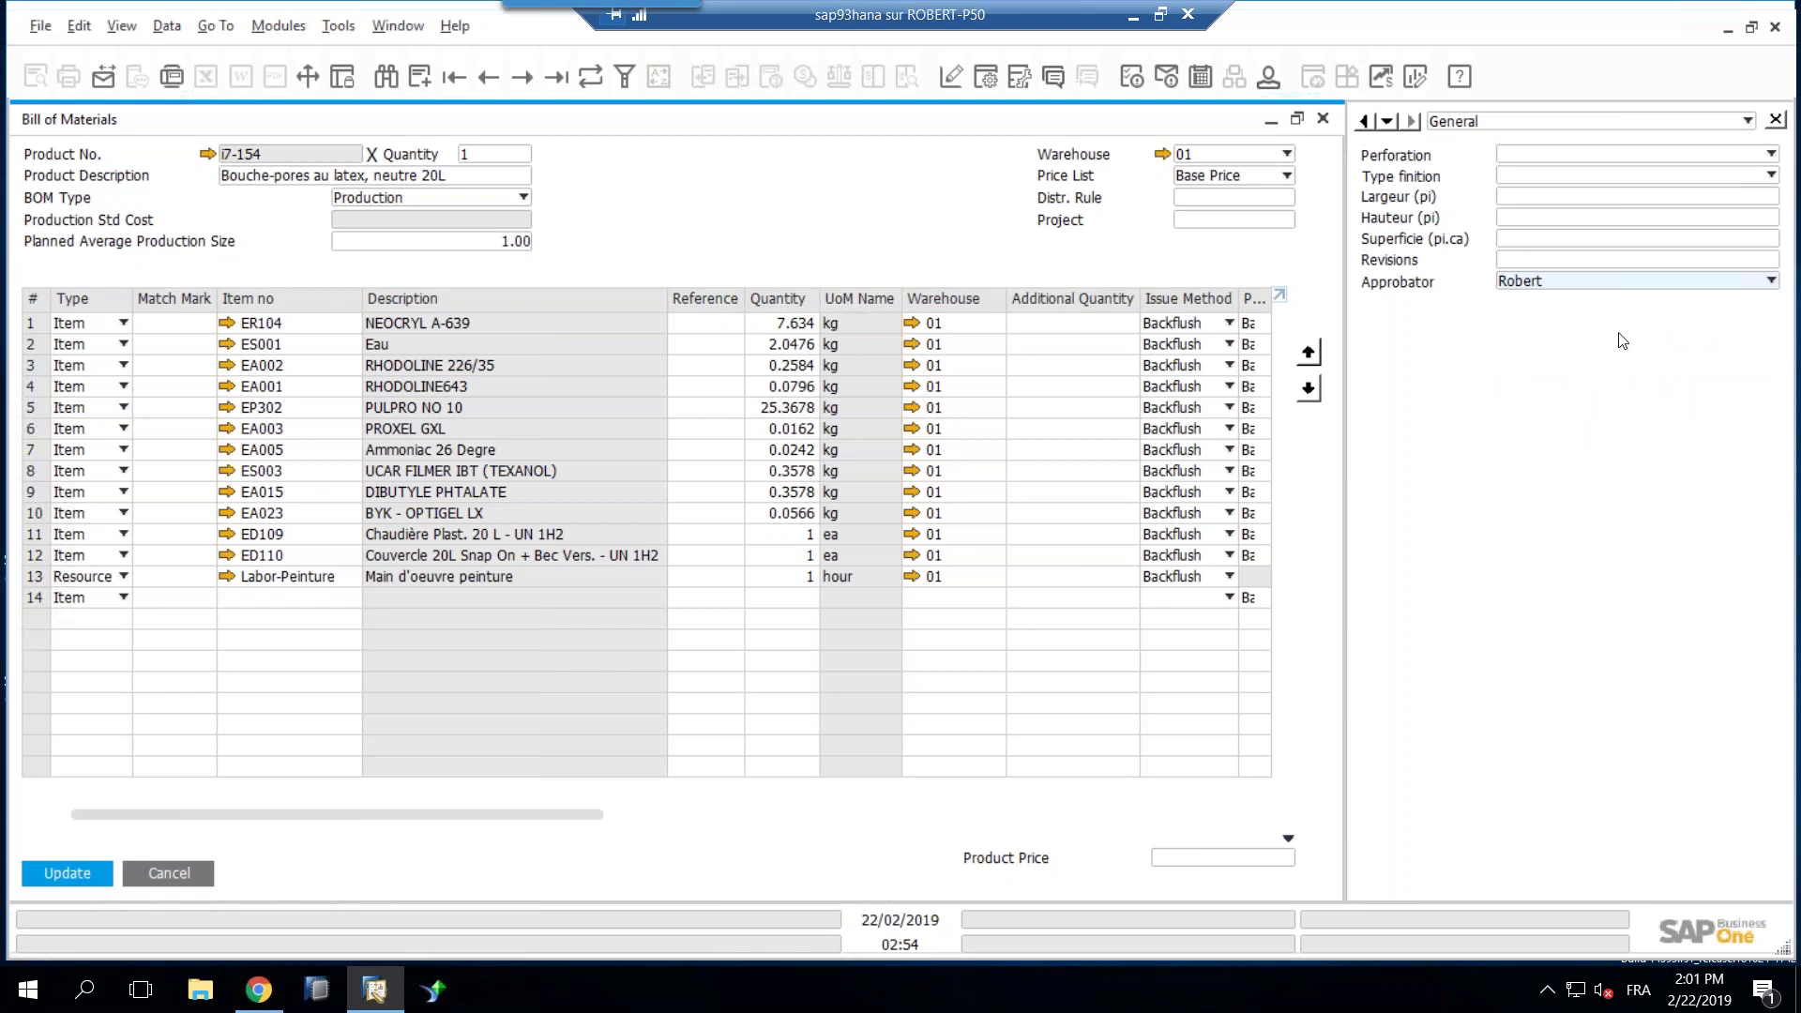
{"action": "left_click", "coordinate": [1627, 260]}
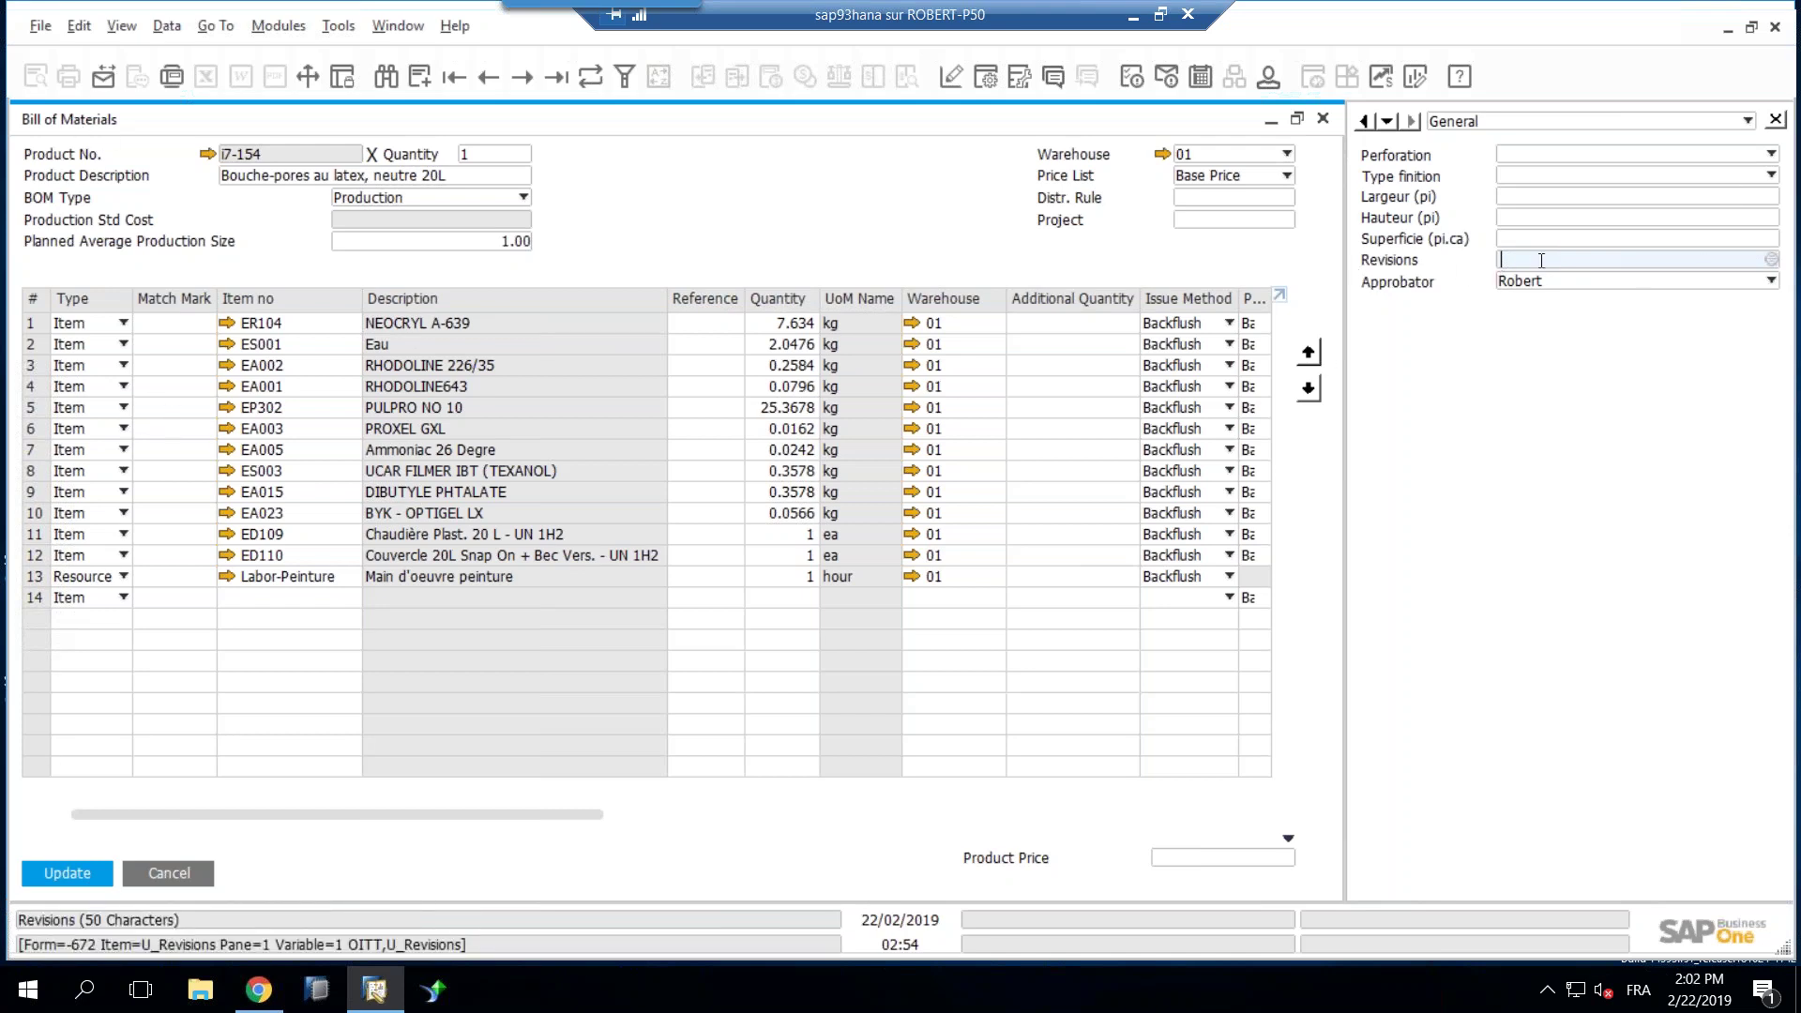
{"action": "left_click", "coordinate": [1771, 260]}
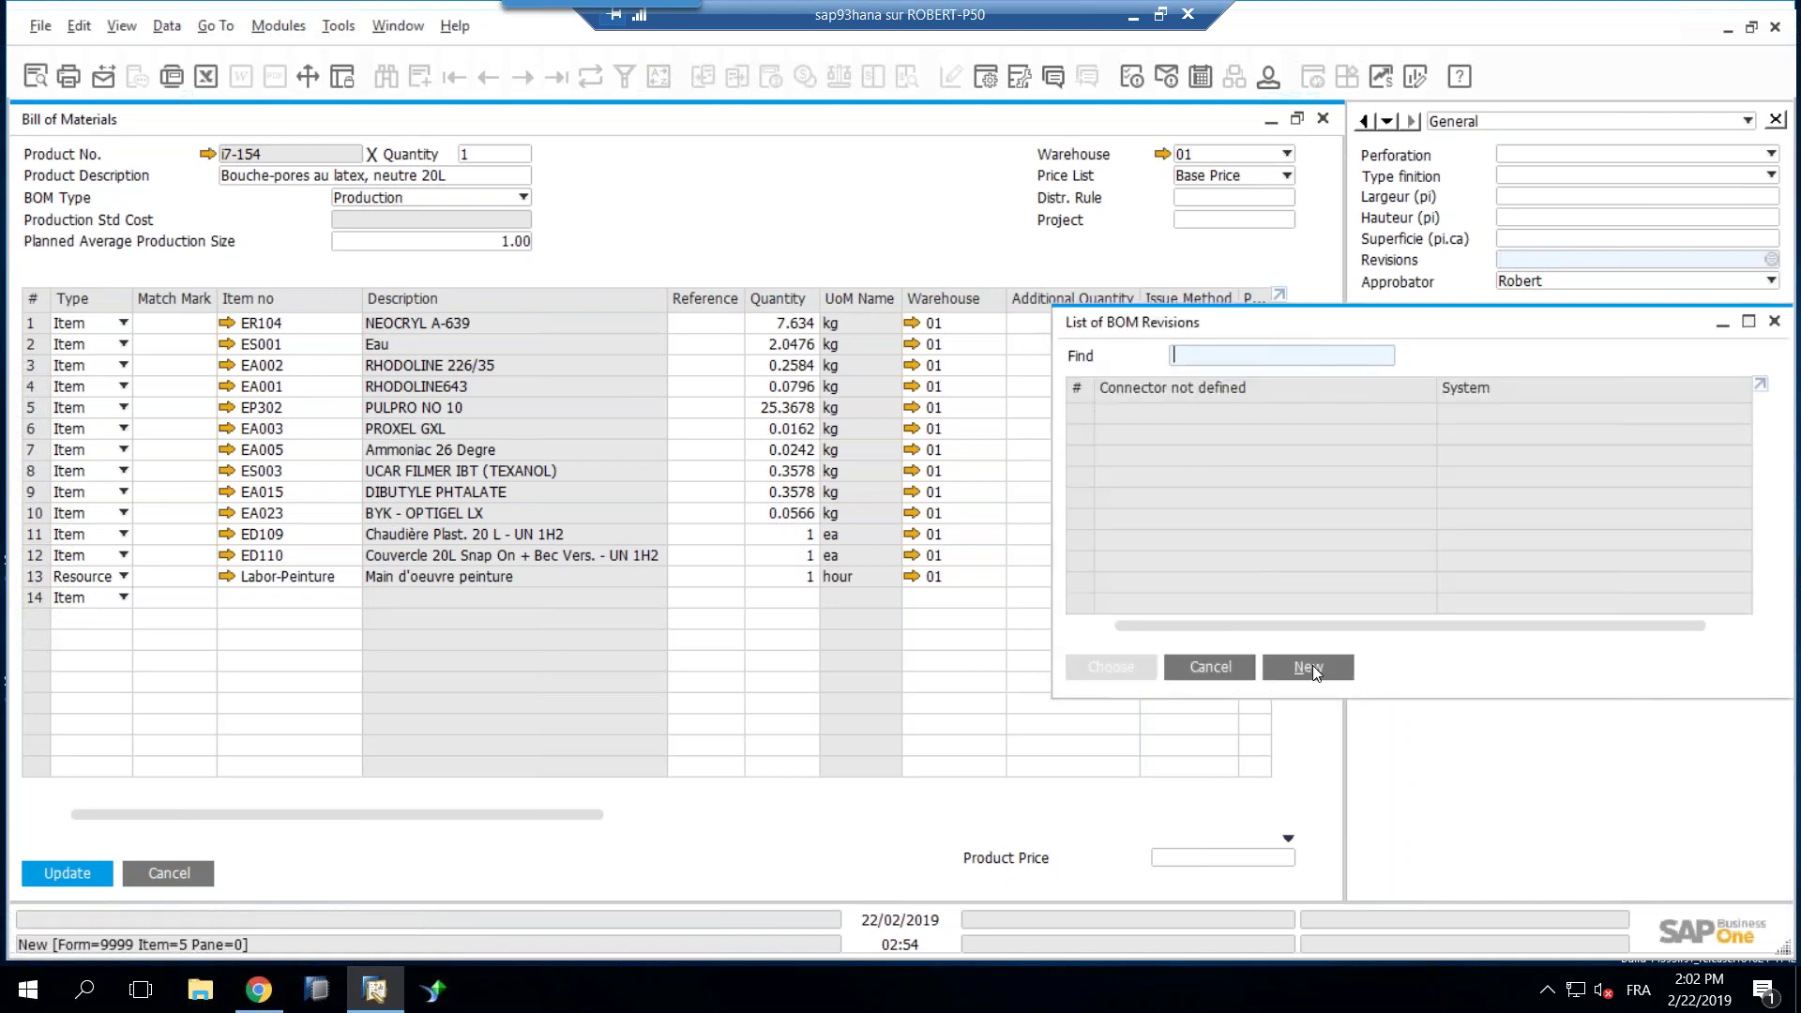
Step: Create a BOM Revisions record for item i7-154 with revision 0 described 'Initial release'
{"action": "left_click", "coordinate": [1313, 666]}
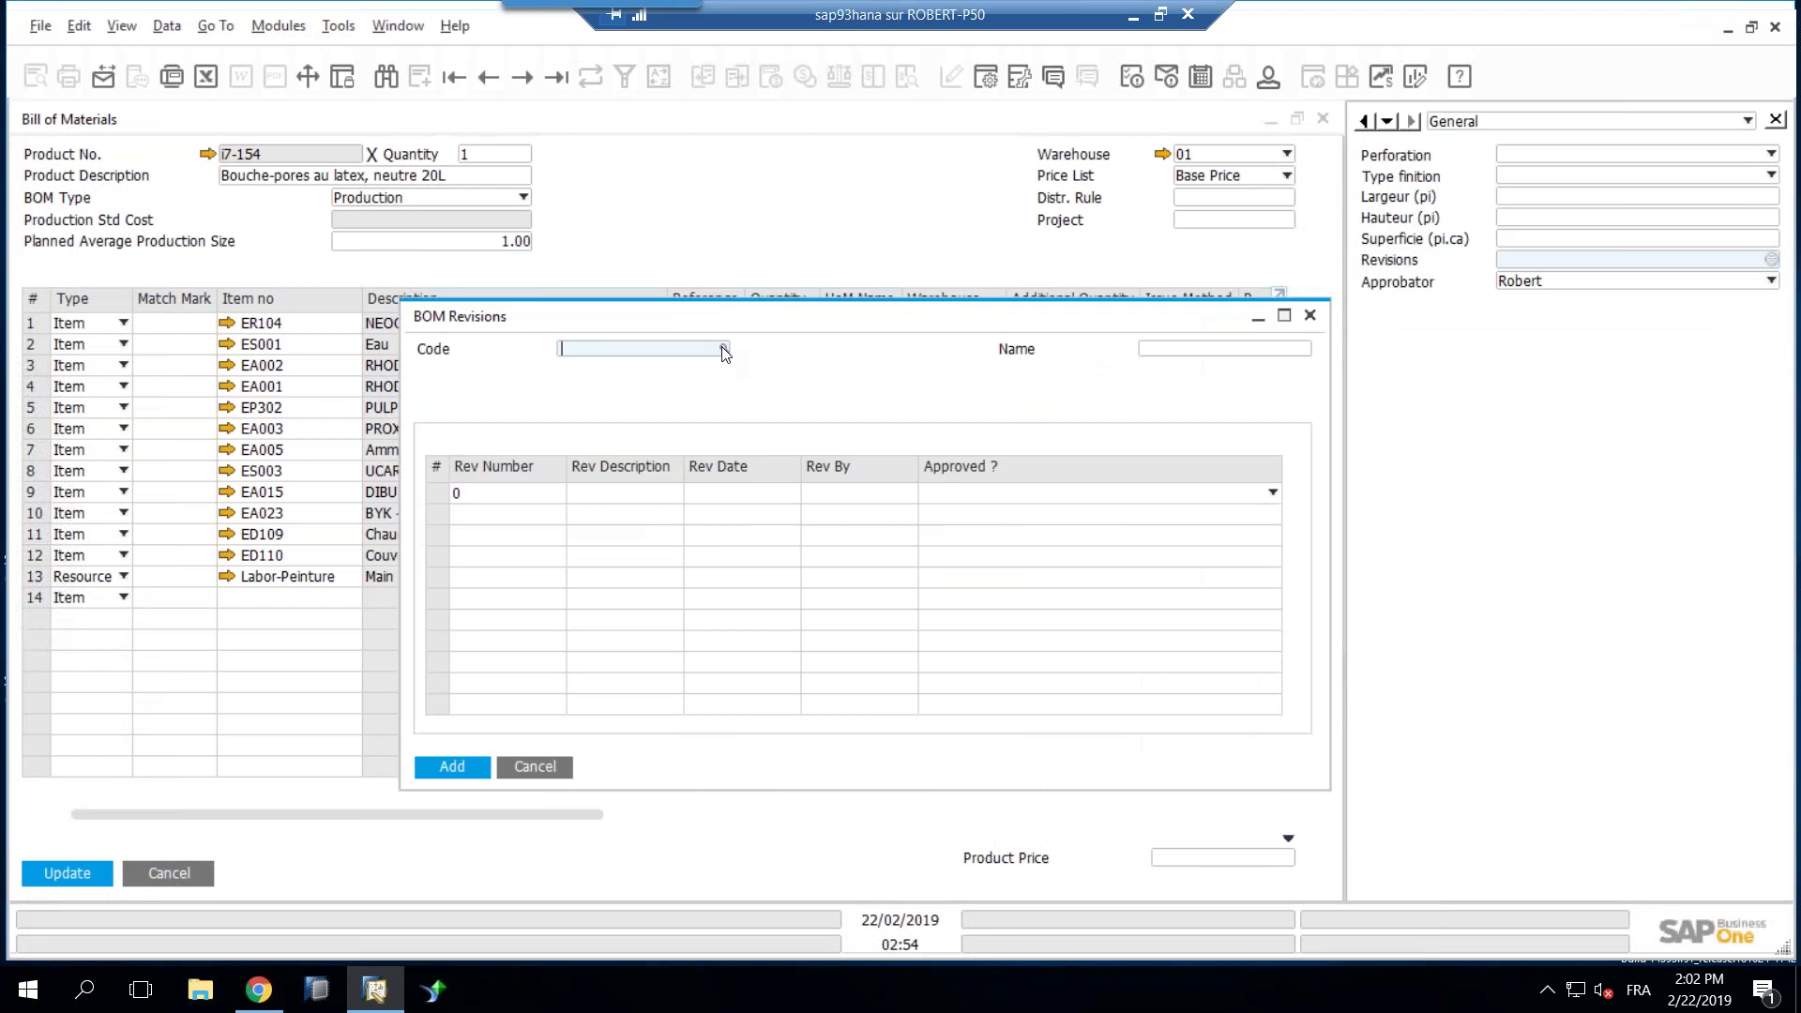
{"action": "left_click", "coordinate": [723, 350]}
{"action": "type", "text": "i7"}
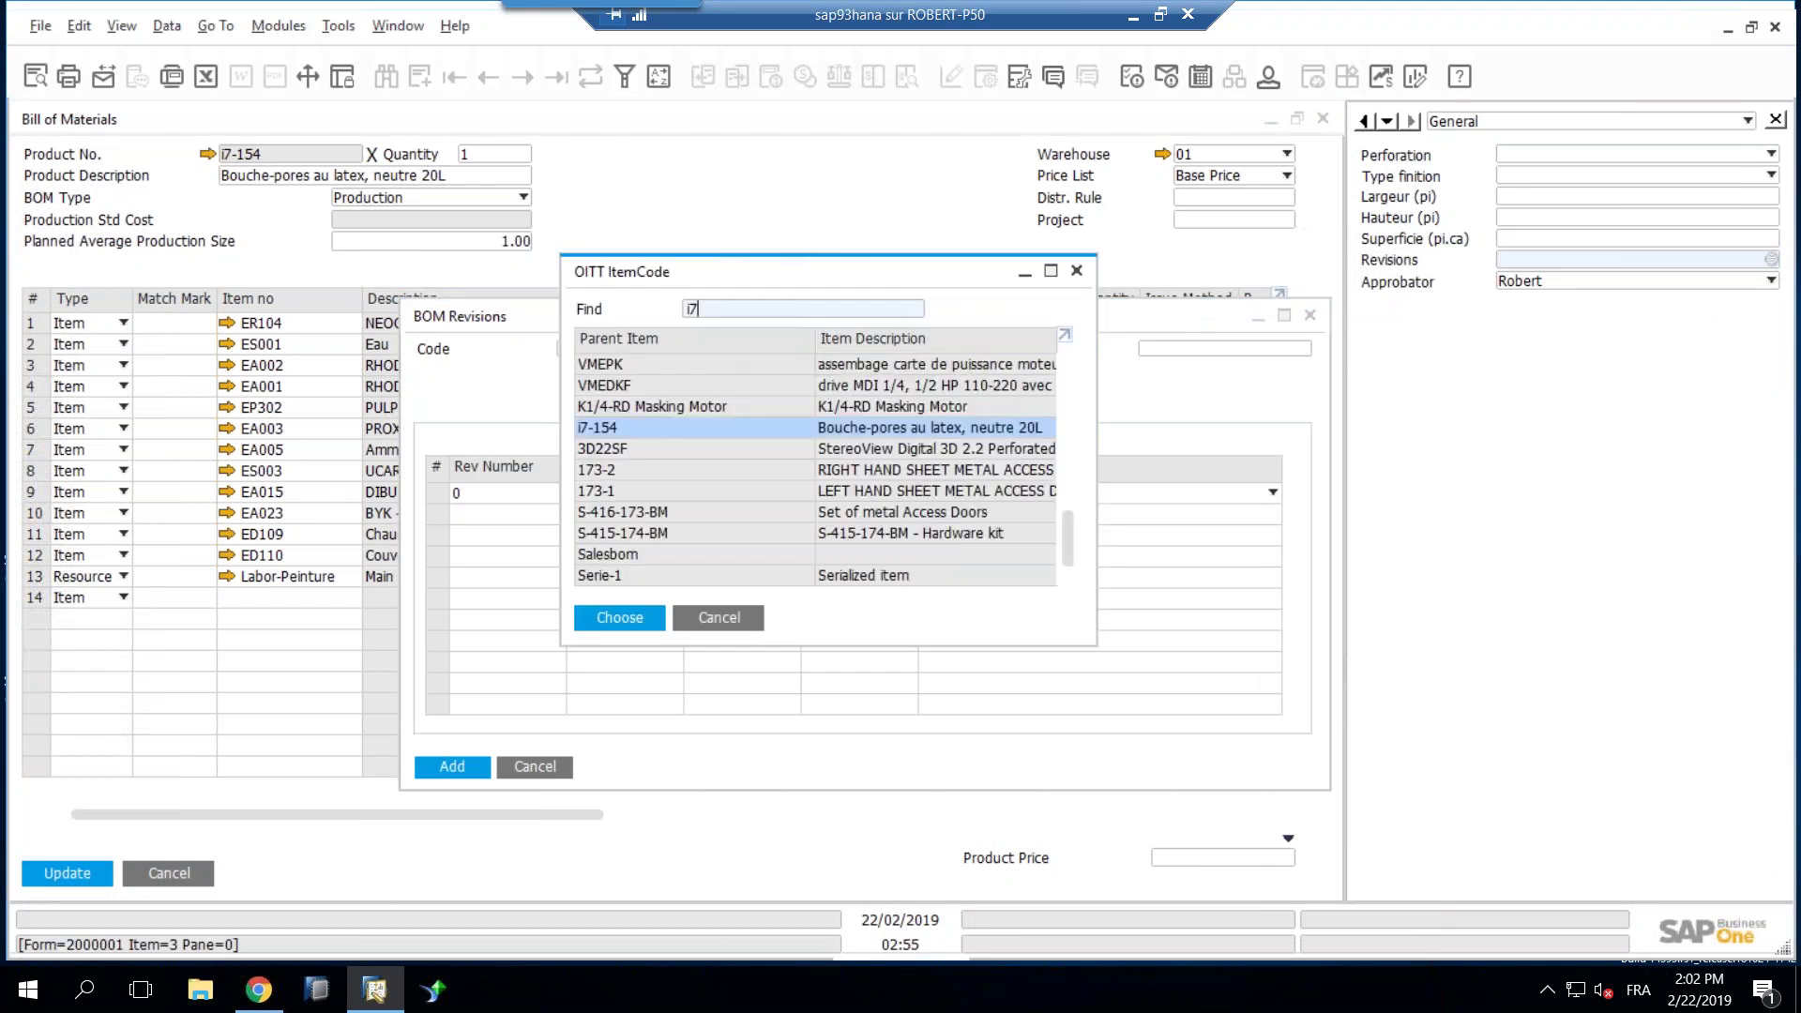
{"action": "double_click", "coordinate": [600, 430]}
{"action": "key", "text": "Tab"}
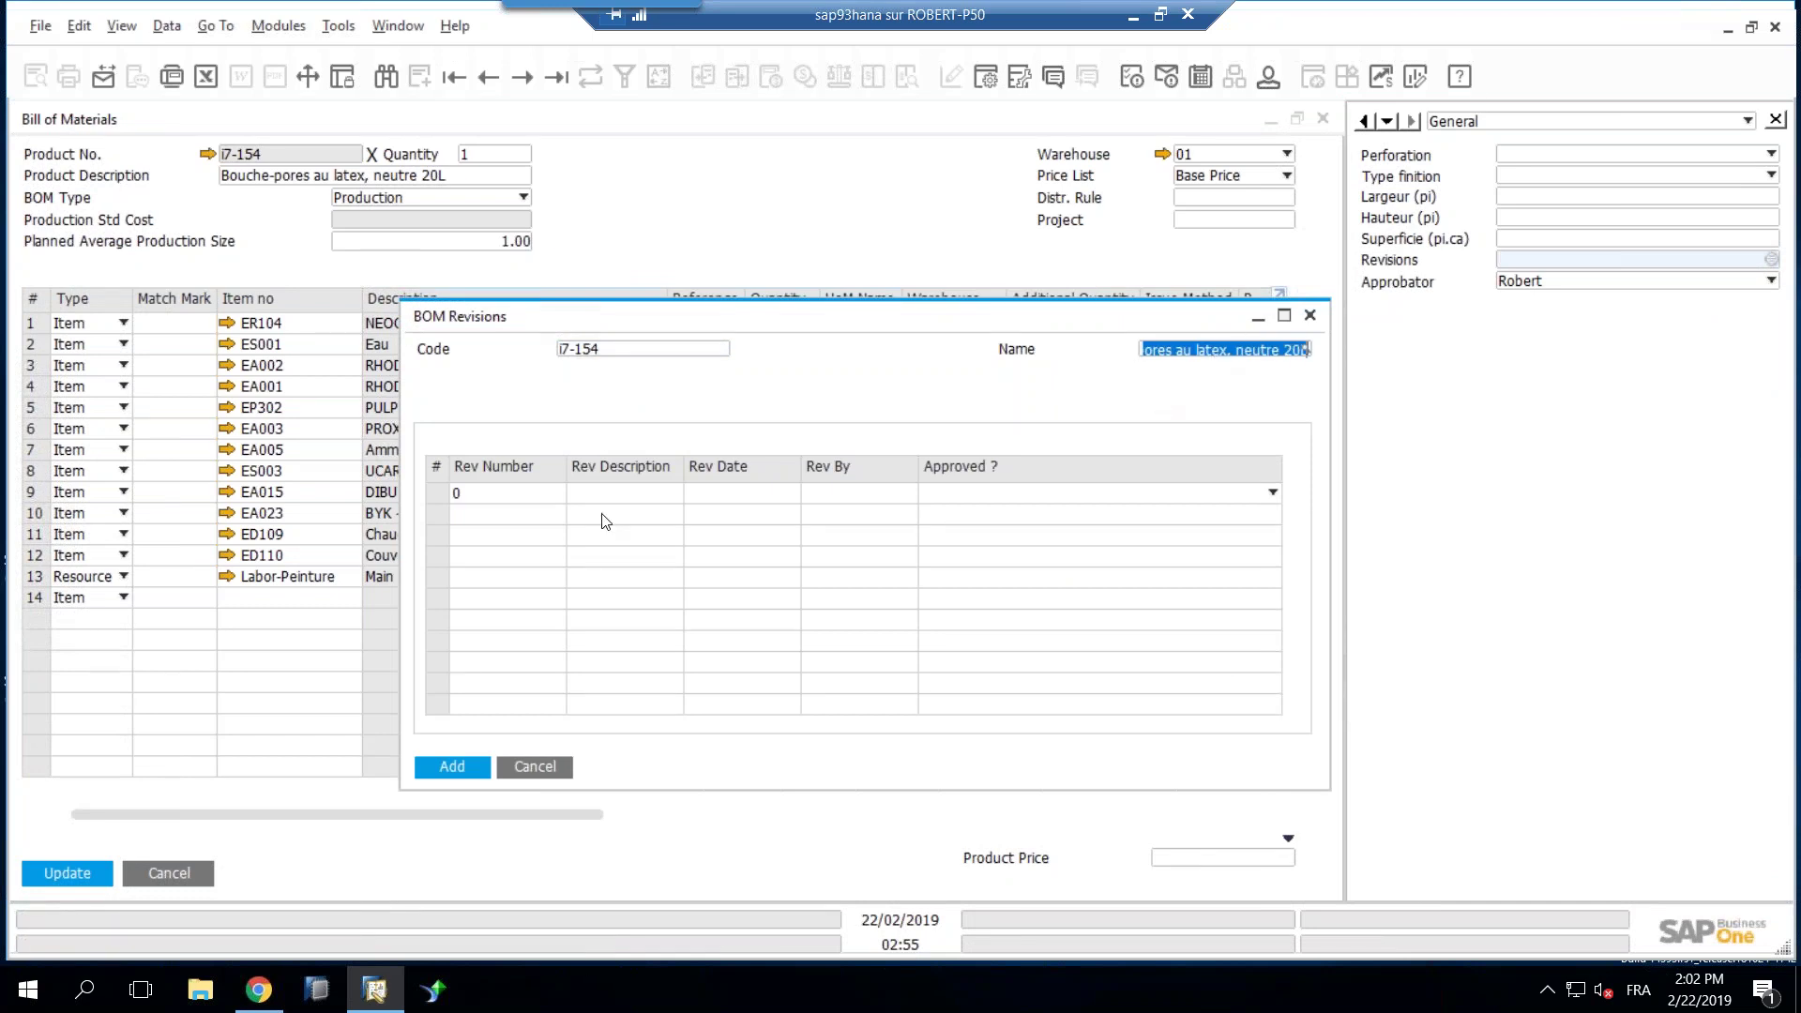
{"action": "left_click", "coordinate": [497, 493]}
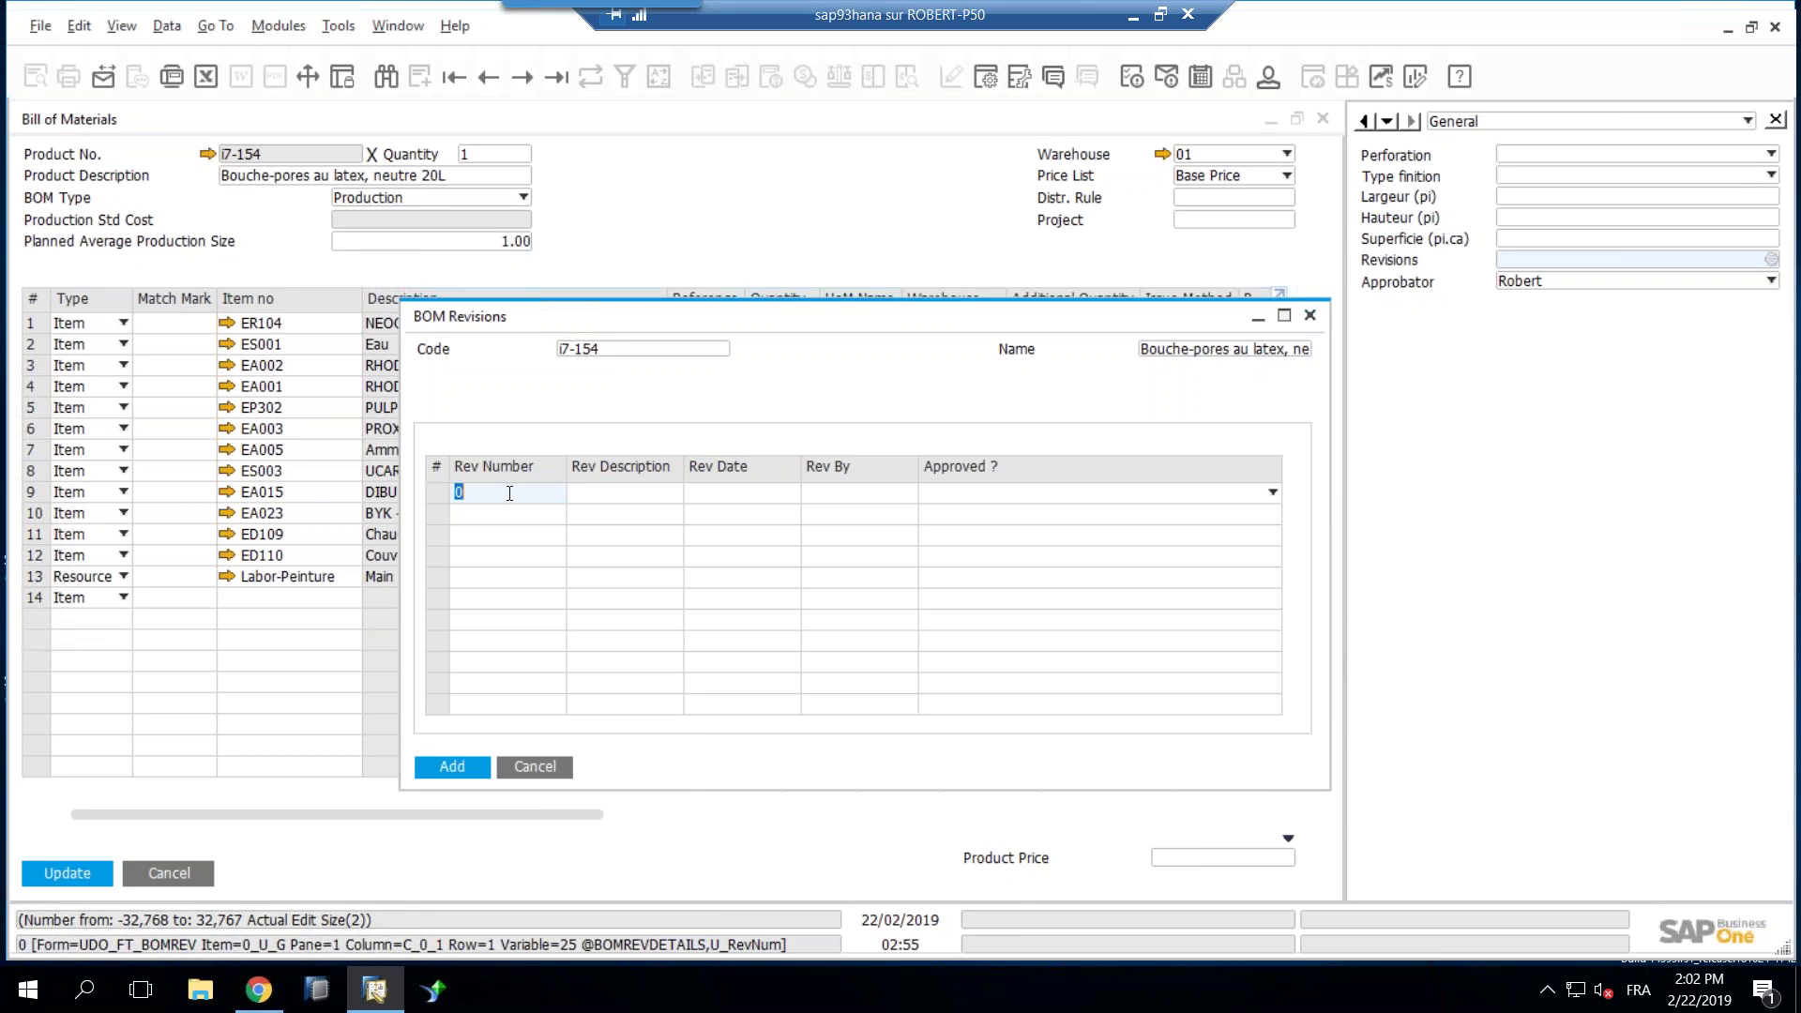
{"action": "left_click", "coordinate": [603, 495]}
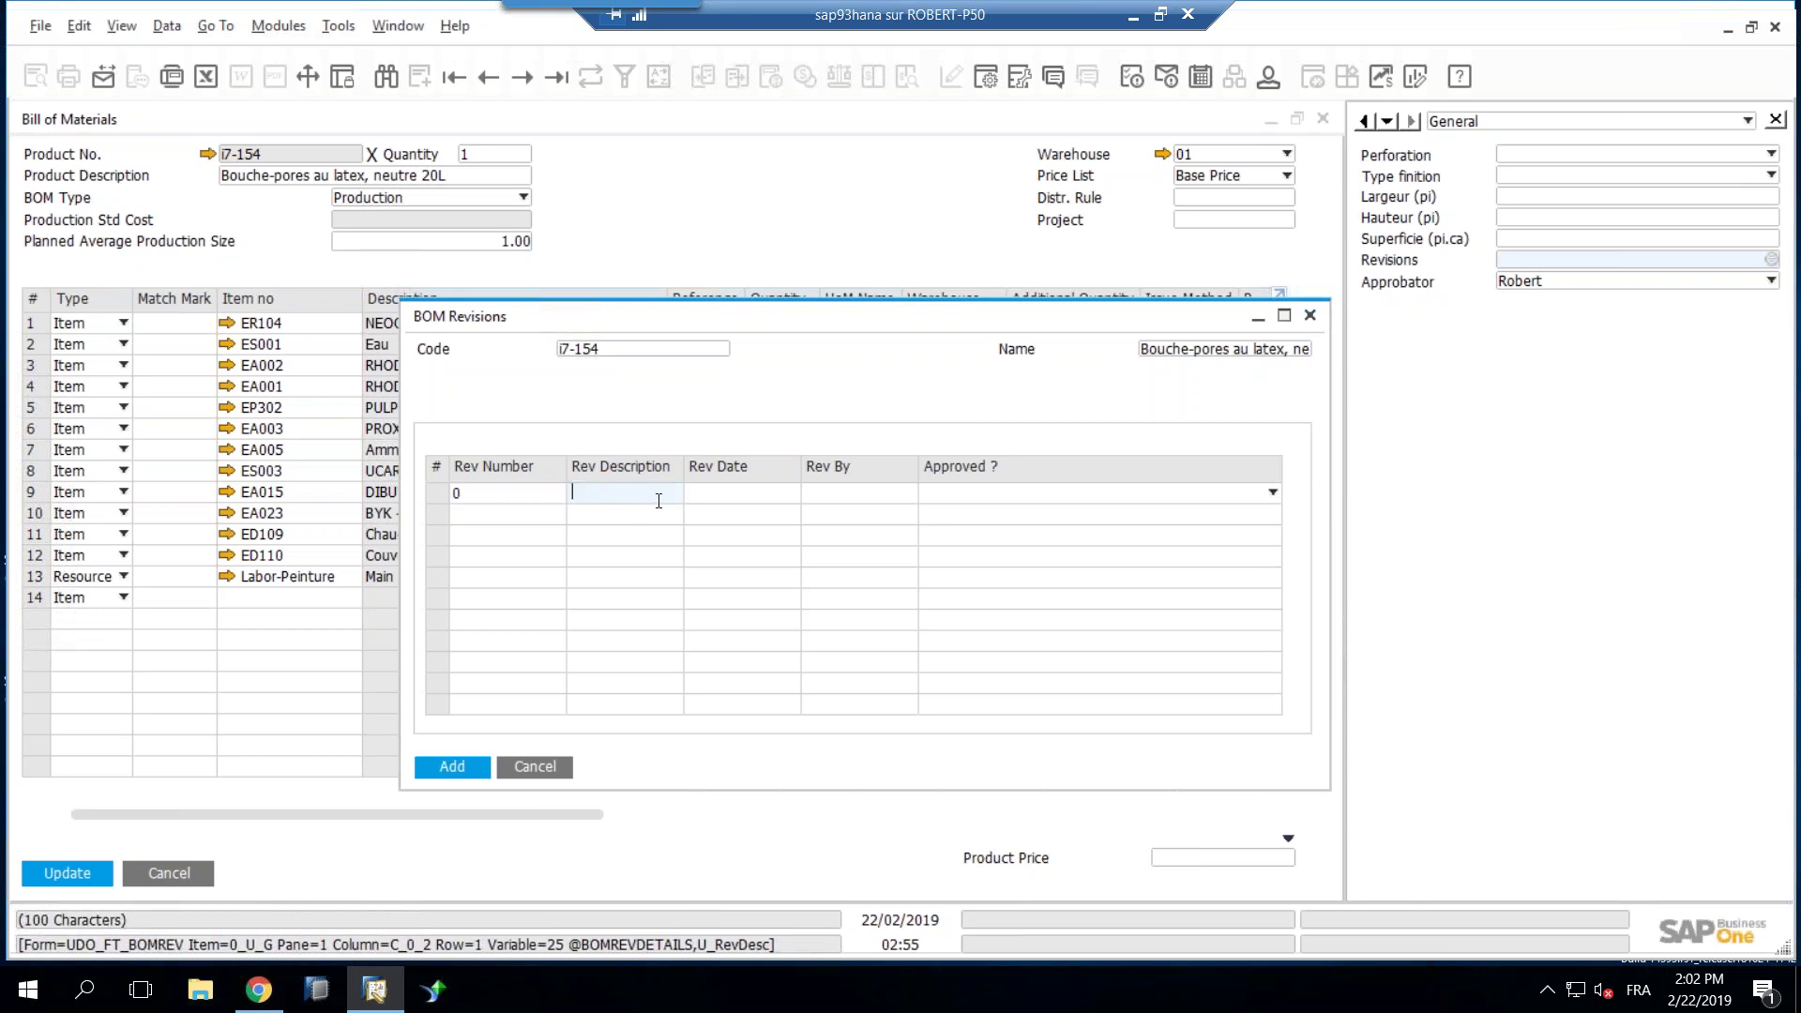
{"action": "type", "text": "Initial release"}
Step: Set revision 0's date to 22/02/2019
{"action": "left_click", "coordinate": [779, 499]}
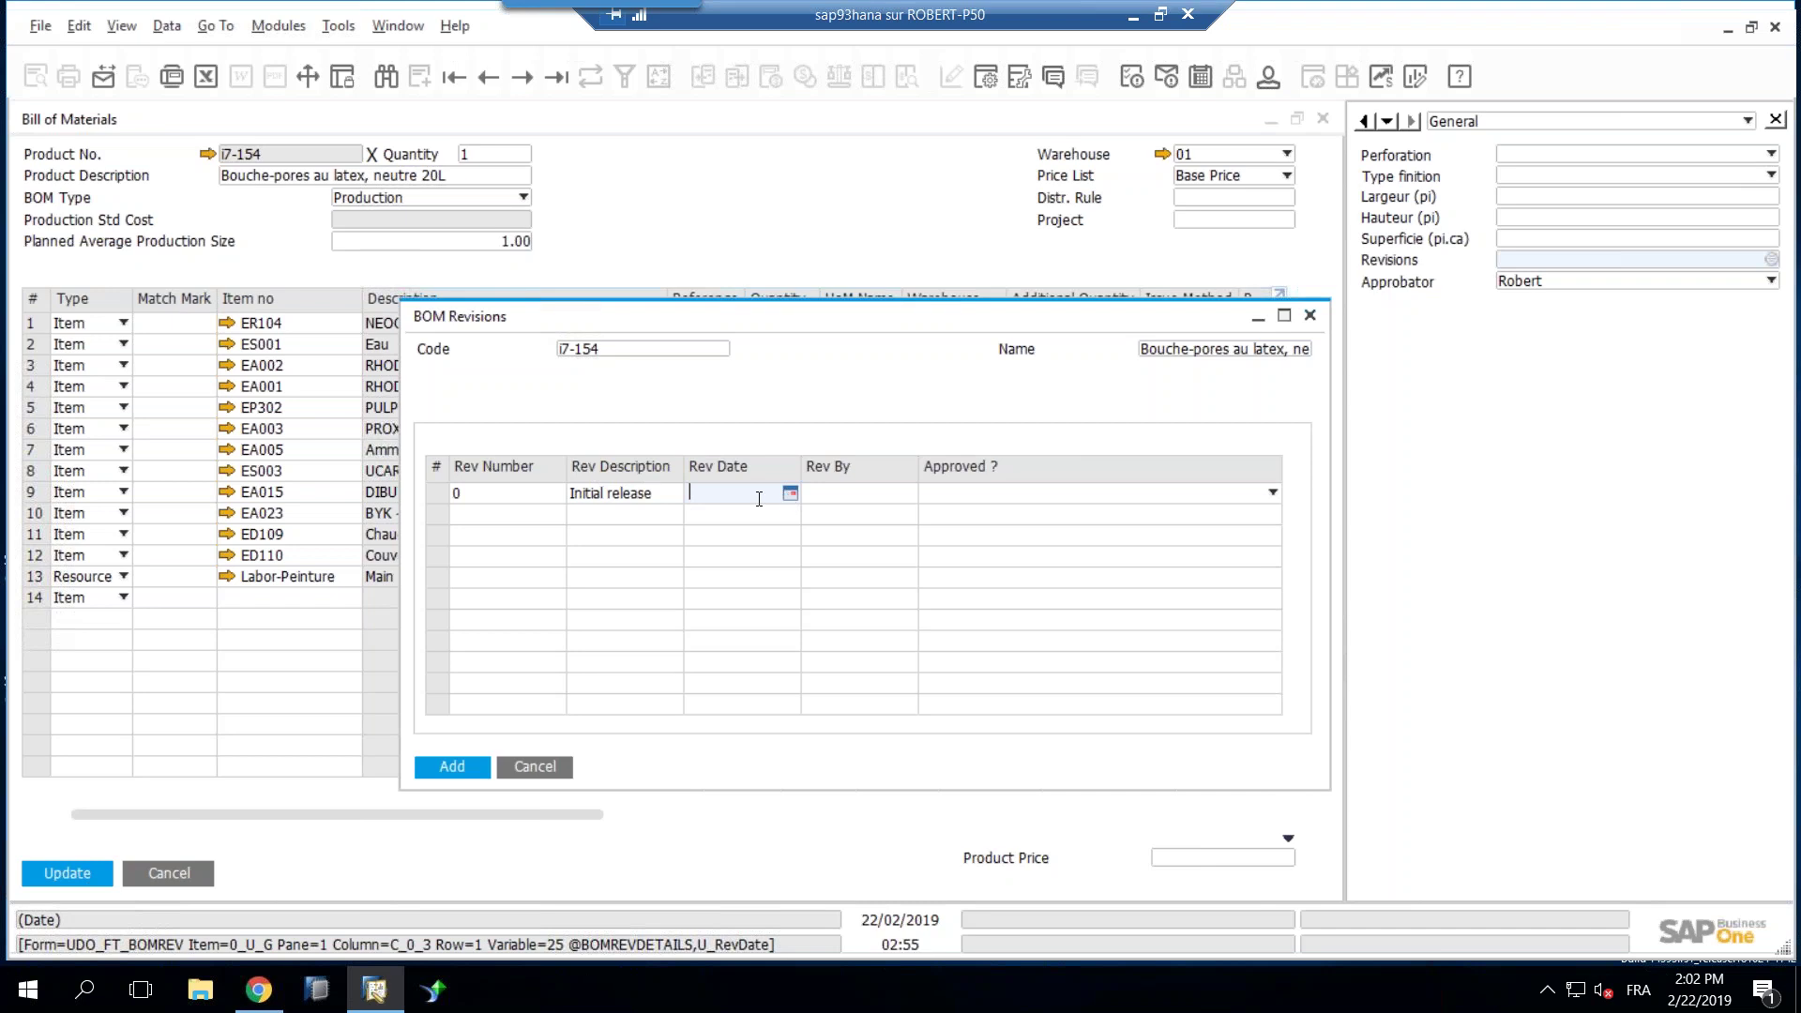
{"action": "type", "text": "01"}
{"action": "key", "text": "Tab"}
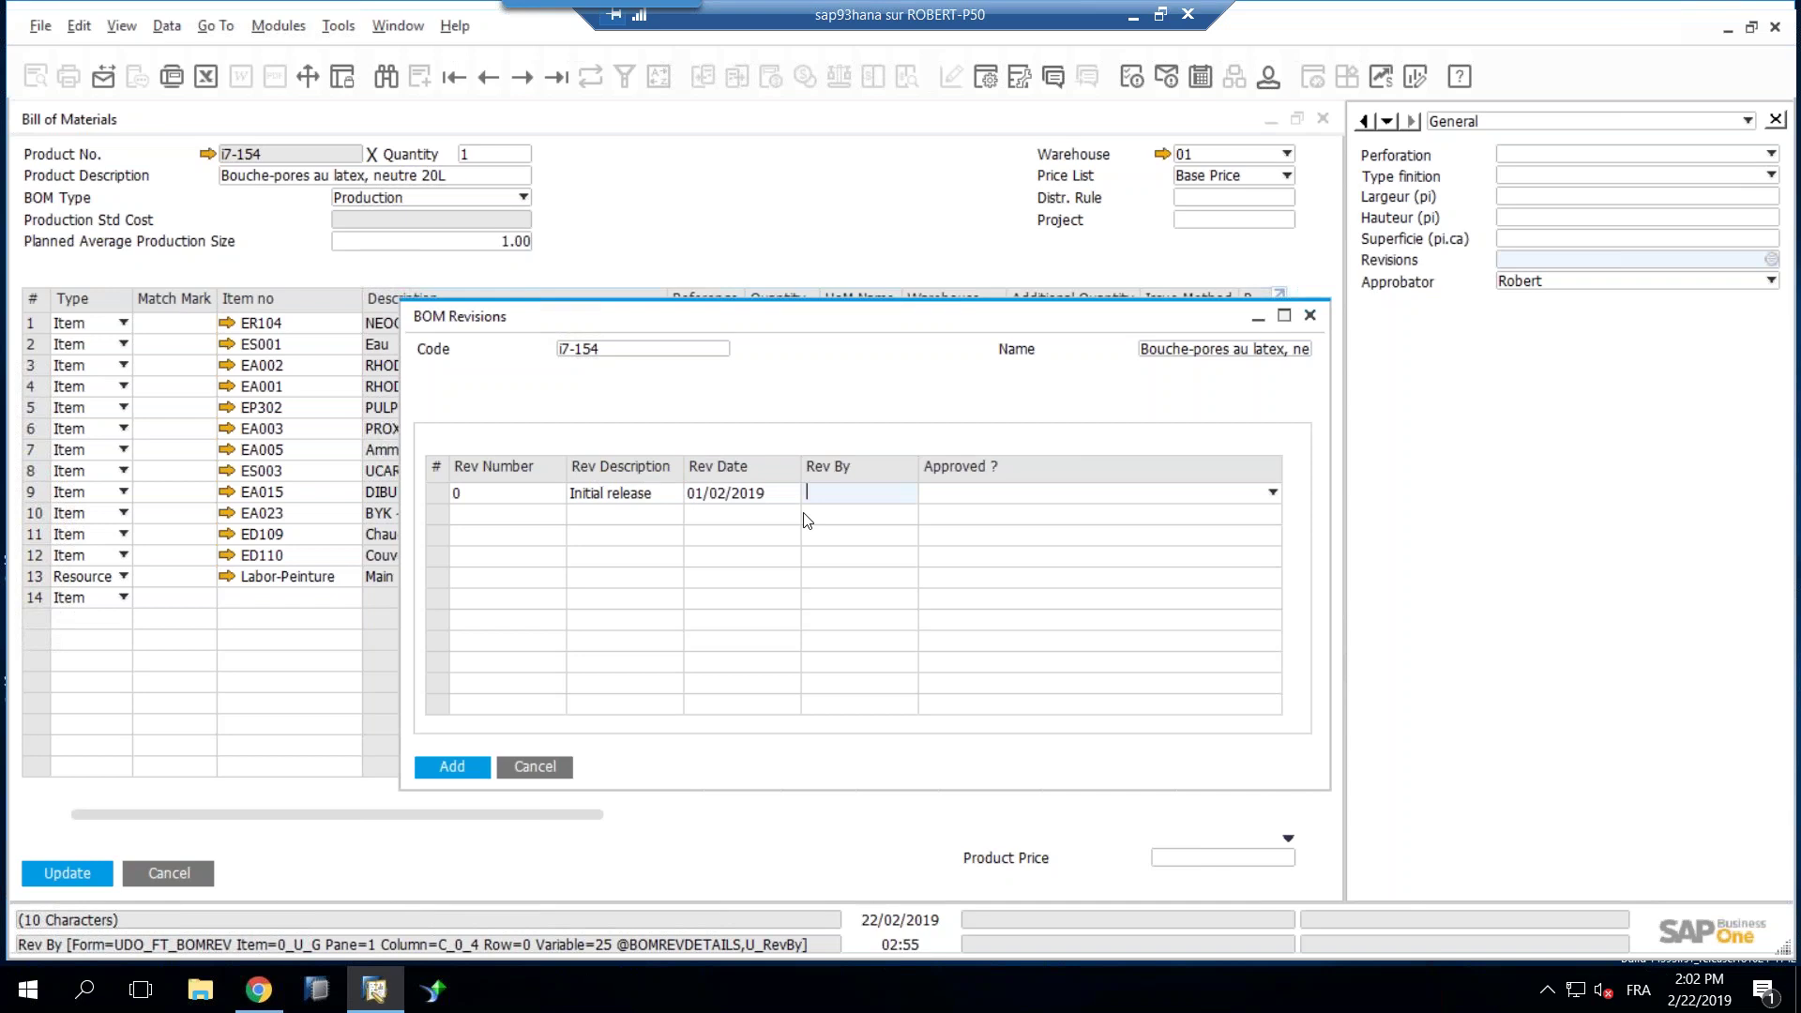
{"action": "left_click", "coordinate": [753, 504]}
{"action": "key", "text": "BackSpace"}
{"action": "type", "text": "q"}
{"action": "key", "text": "Tab"}
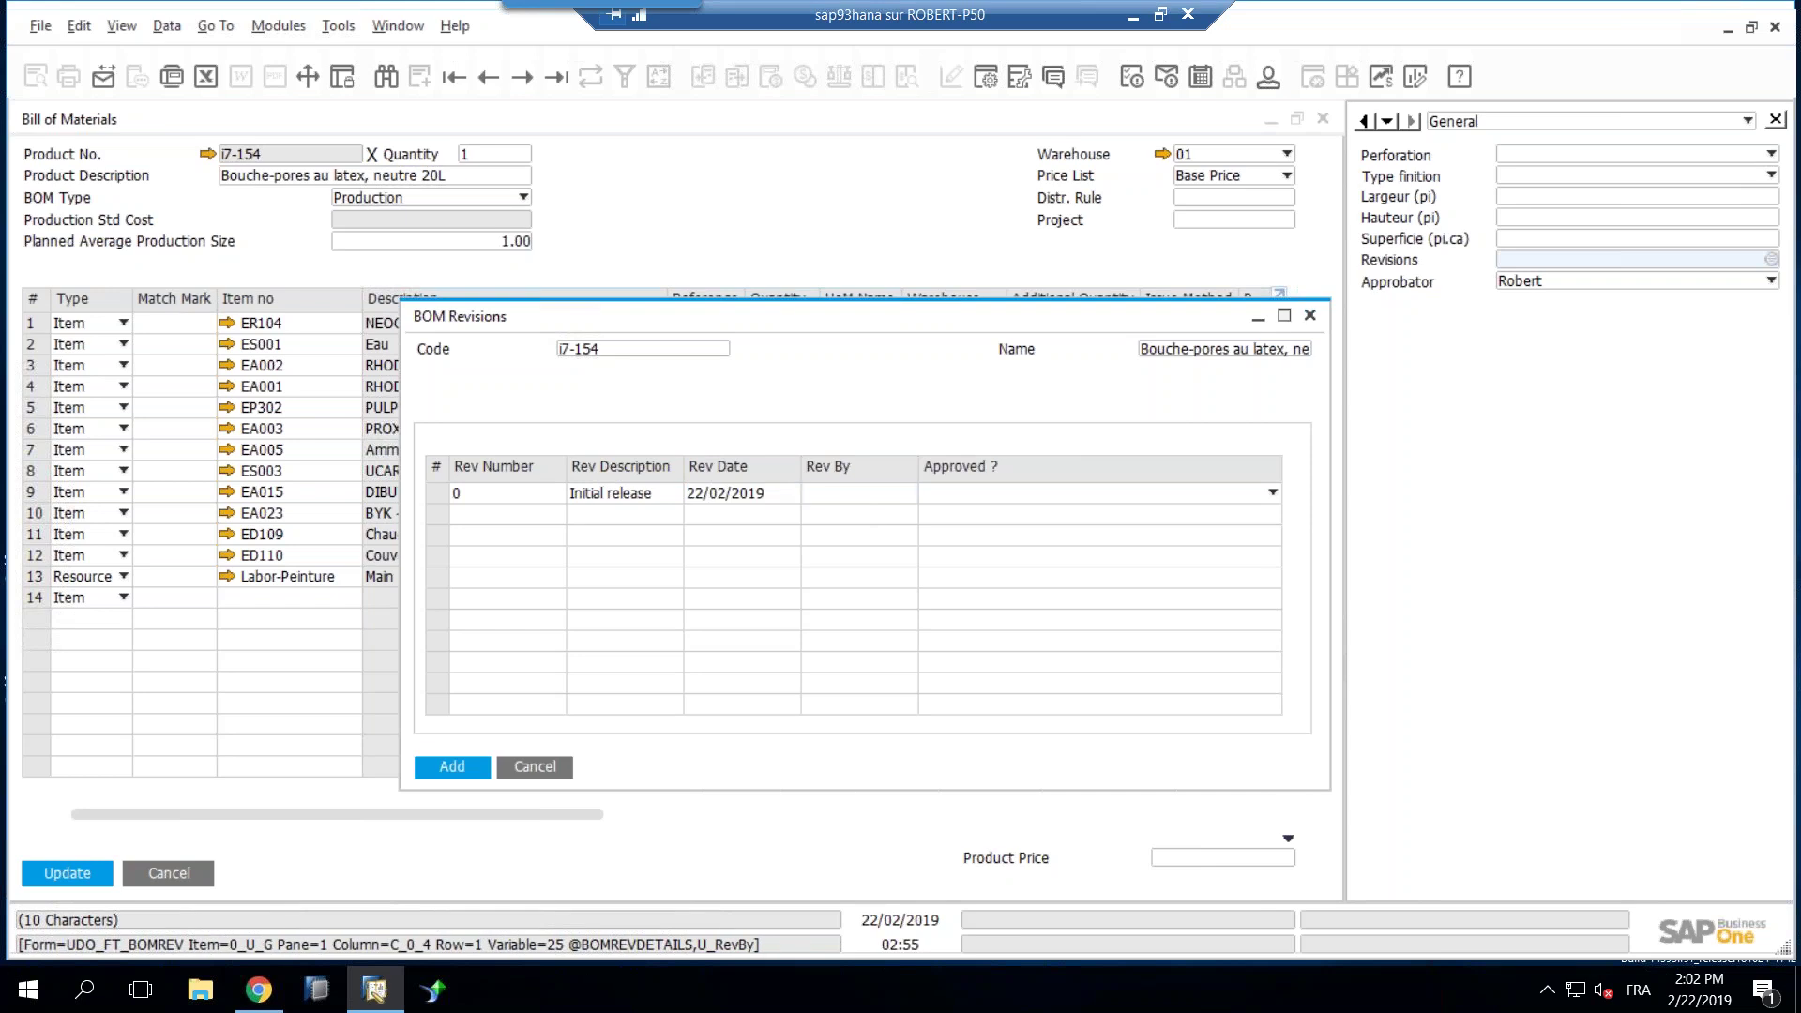
{"action": "left_click", "coordinate": [784, 493]}
{"action": "left_click", "coordinate": [791, 492]}
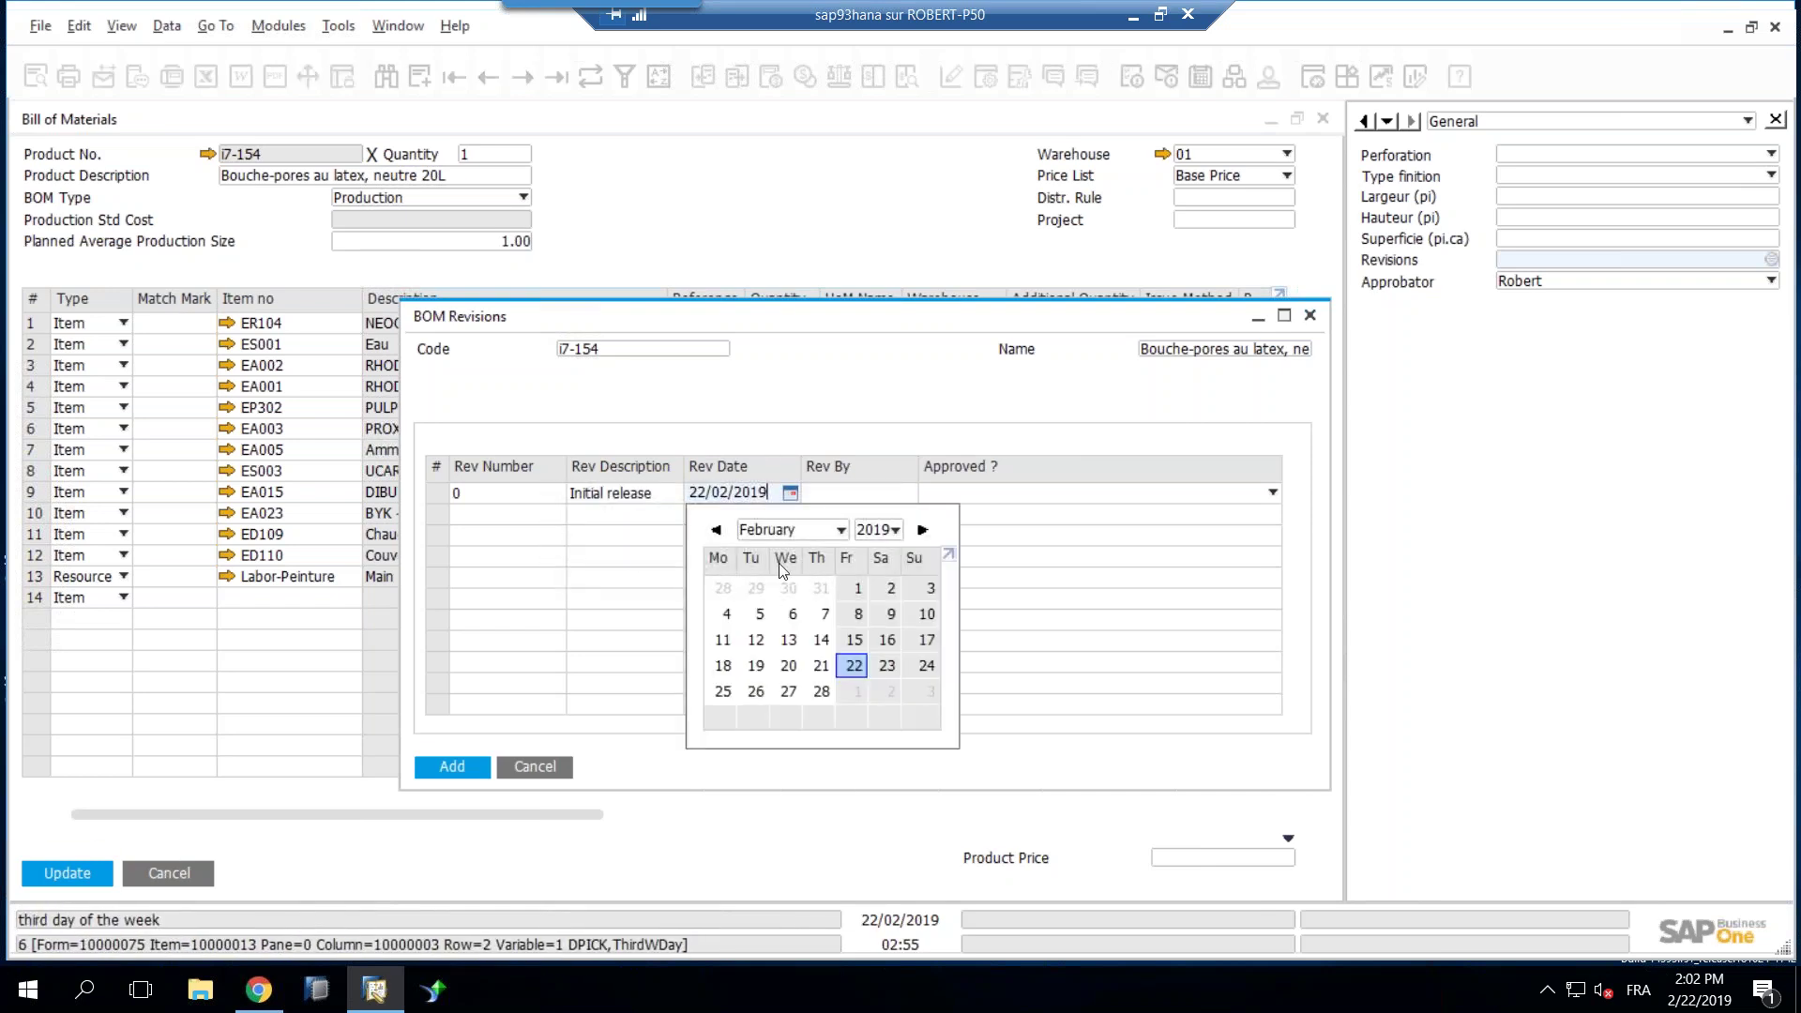
{"action": "left_click", "coordinate": [849, 506]}
{"action": "left_click", "coordinate": [870, 487]}
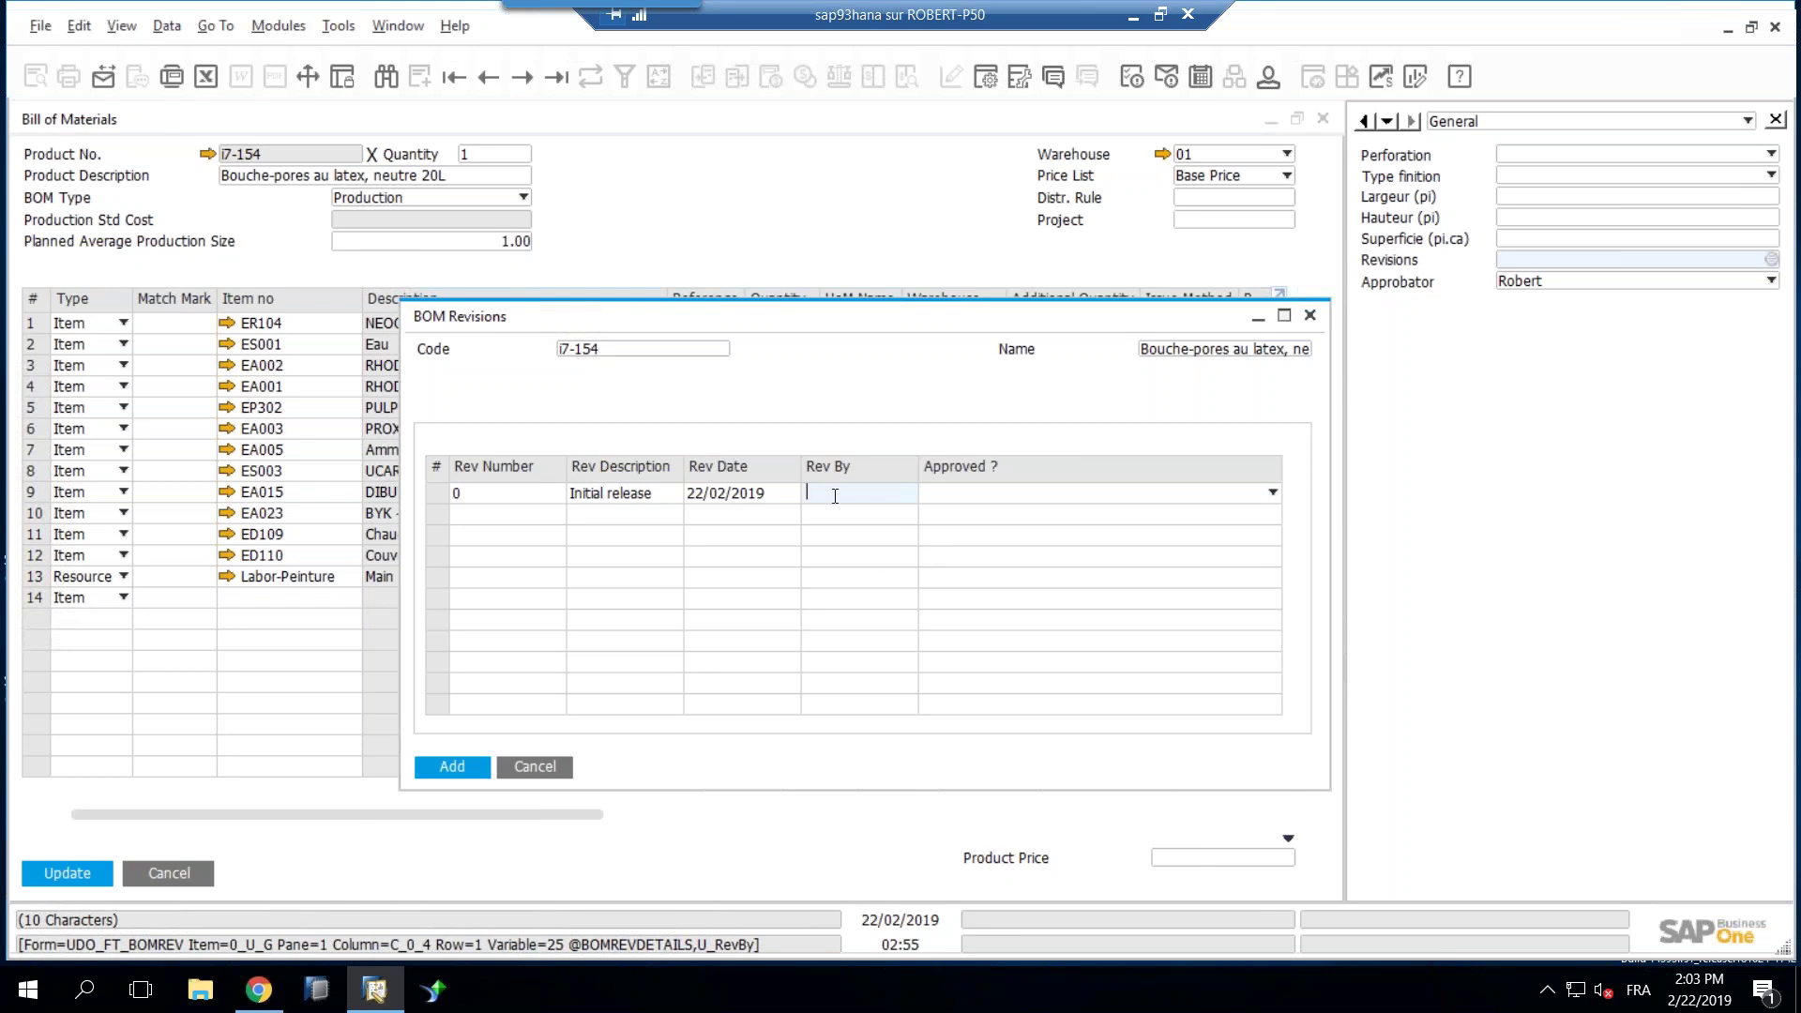
Step: Mark revision 0 as approved Yes and try to save the record
{"action": "left_click", "coordinate": [947, 497]}
{"action": "left_click", "coordinate": [946, 495]}
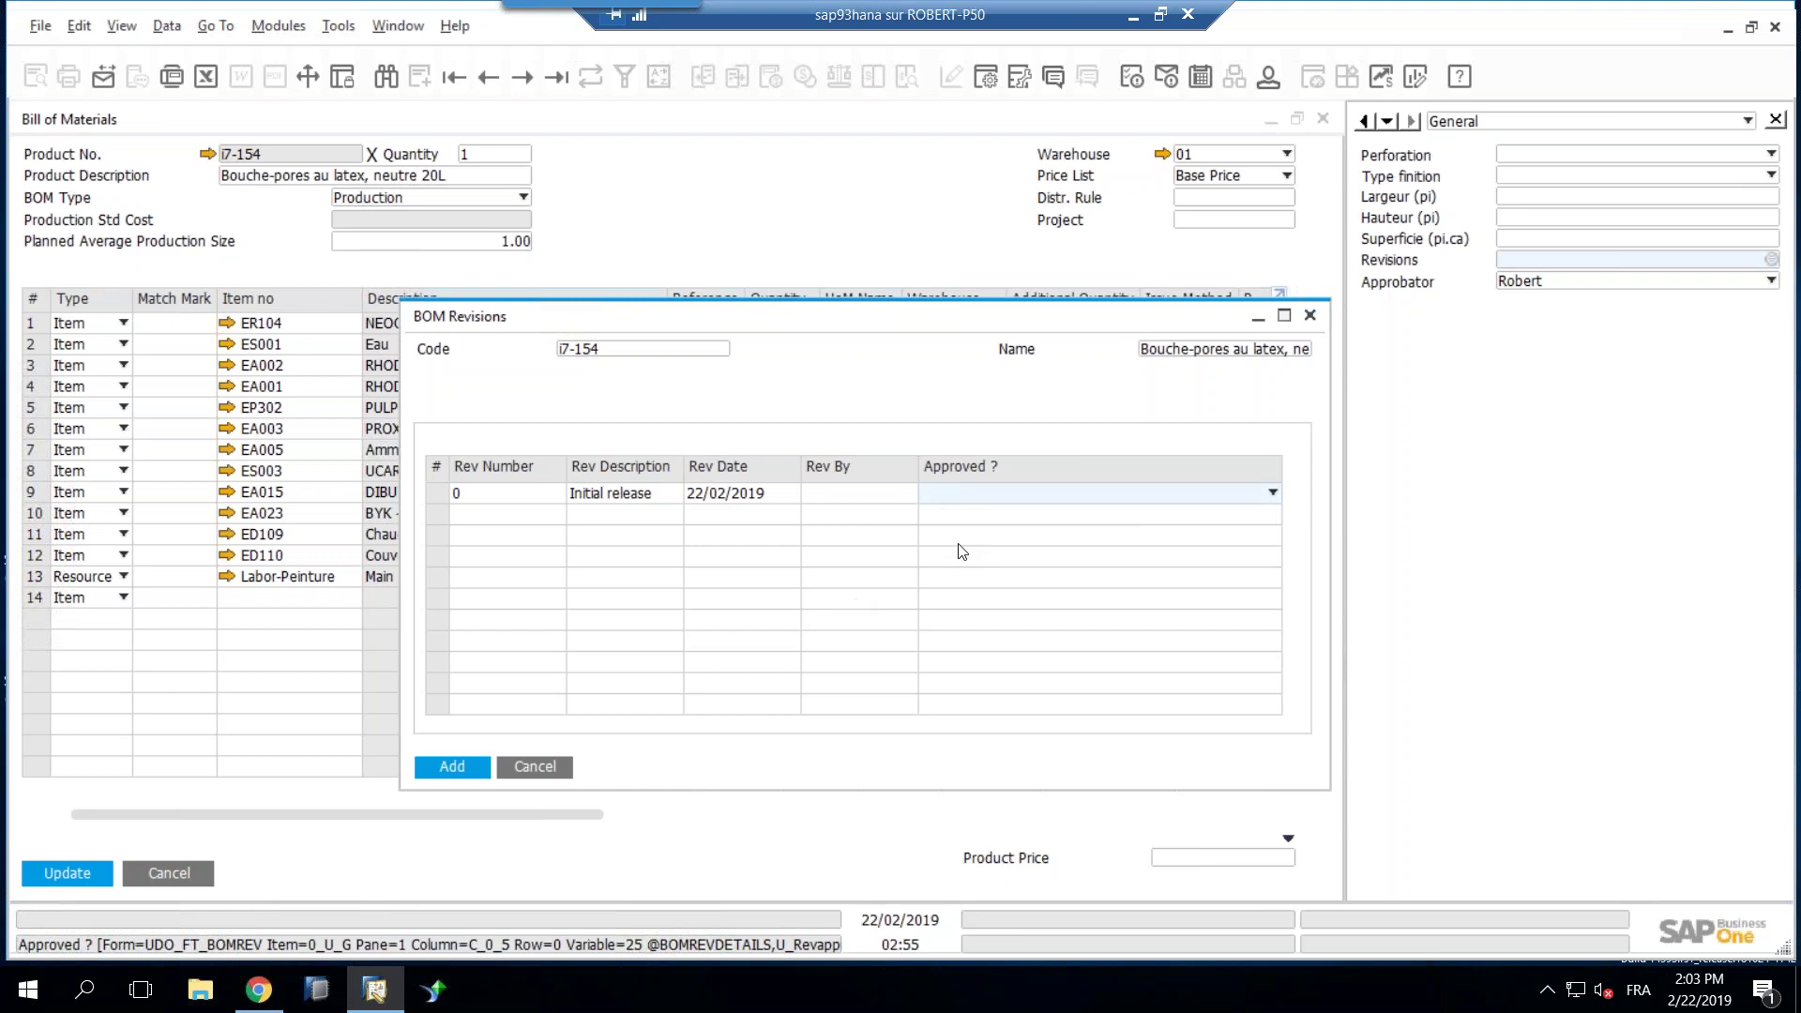
{"action": "left_click", "coordinate": [1094, 492]}
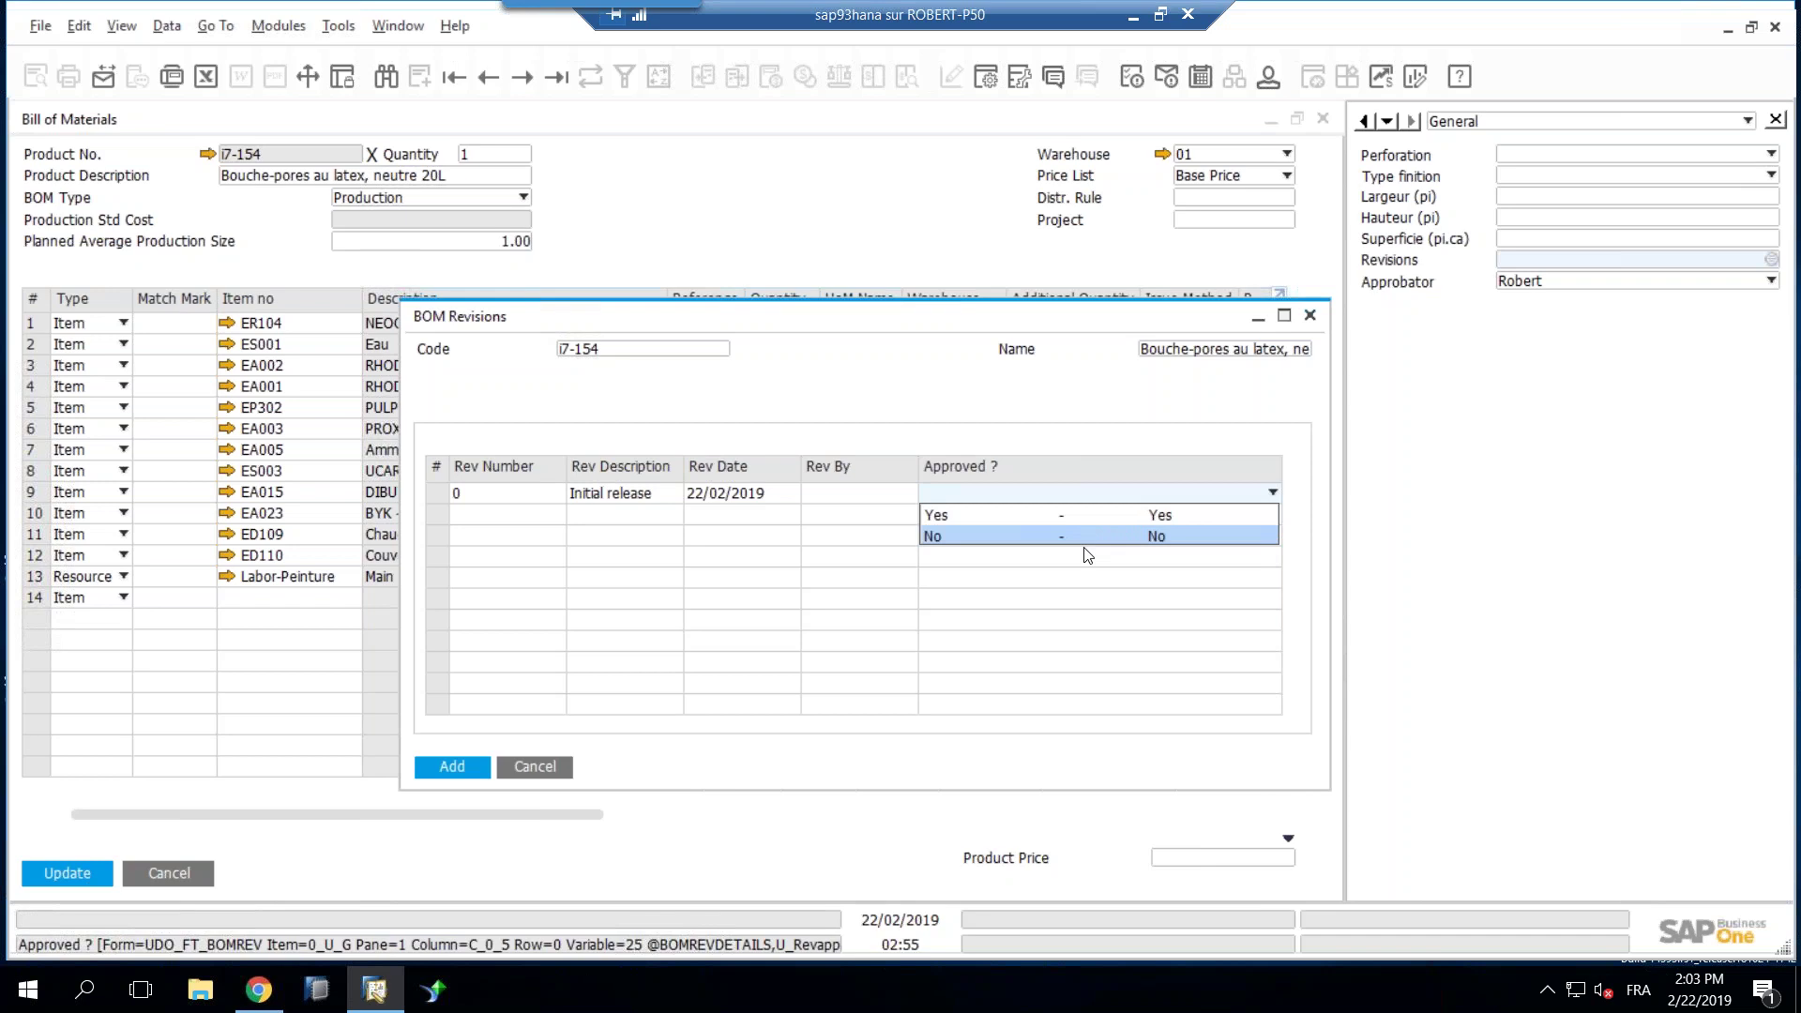
{"action": "left_click", "coordinate": [1018, 523]}
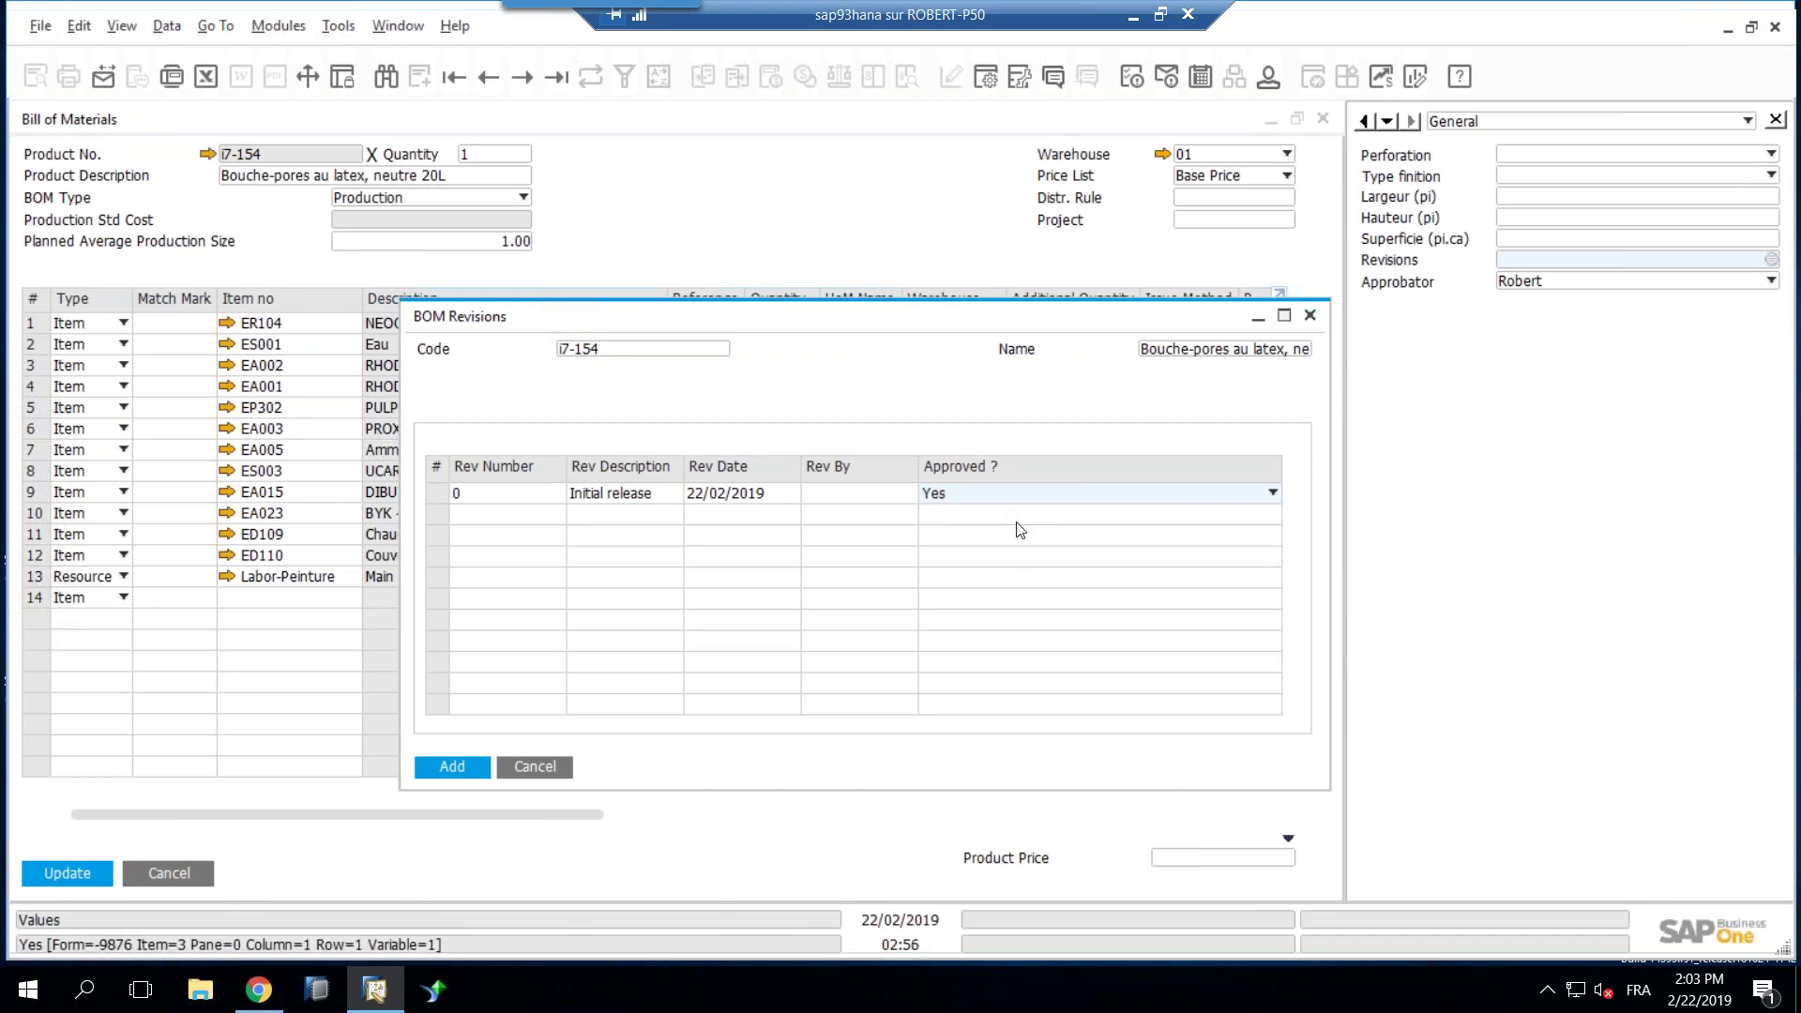
{"action": "left_click", "coordinate": [454, 767]}
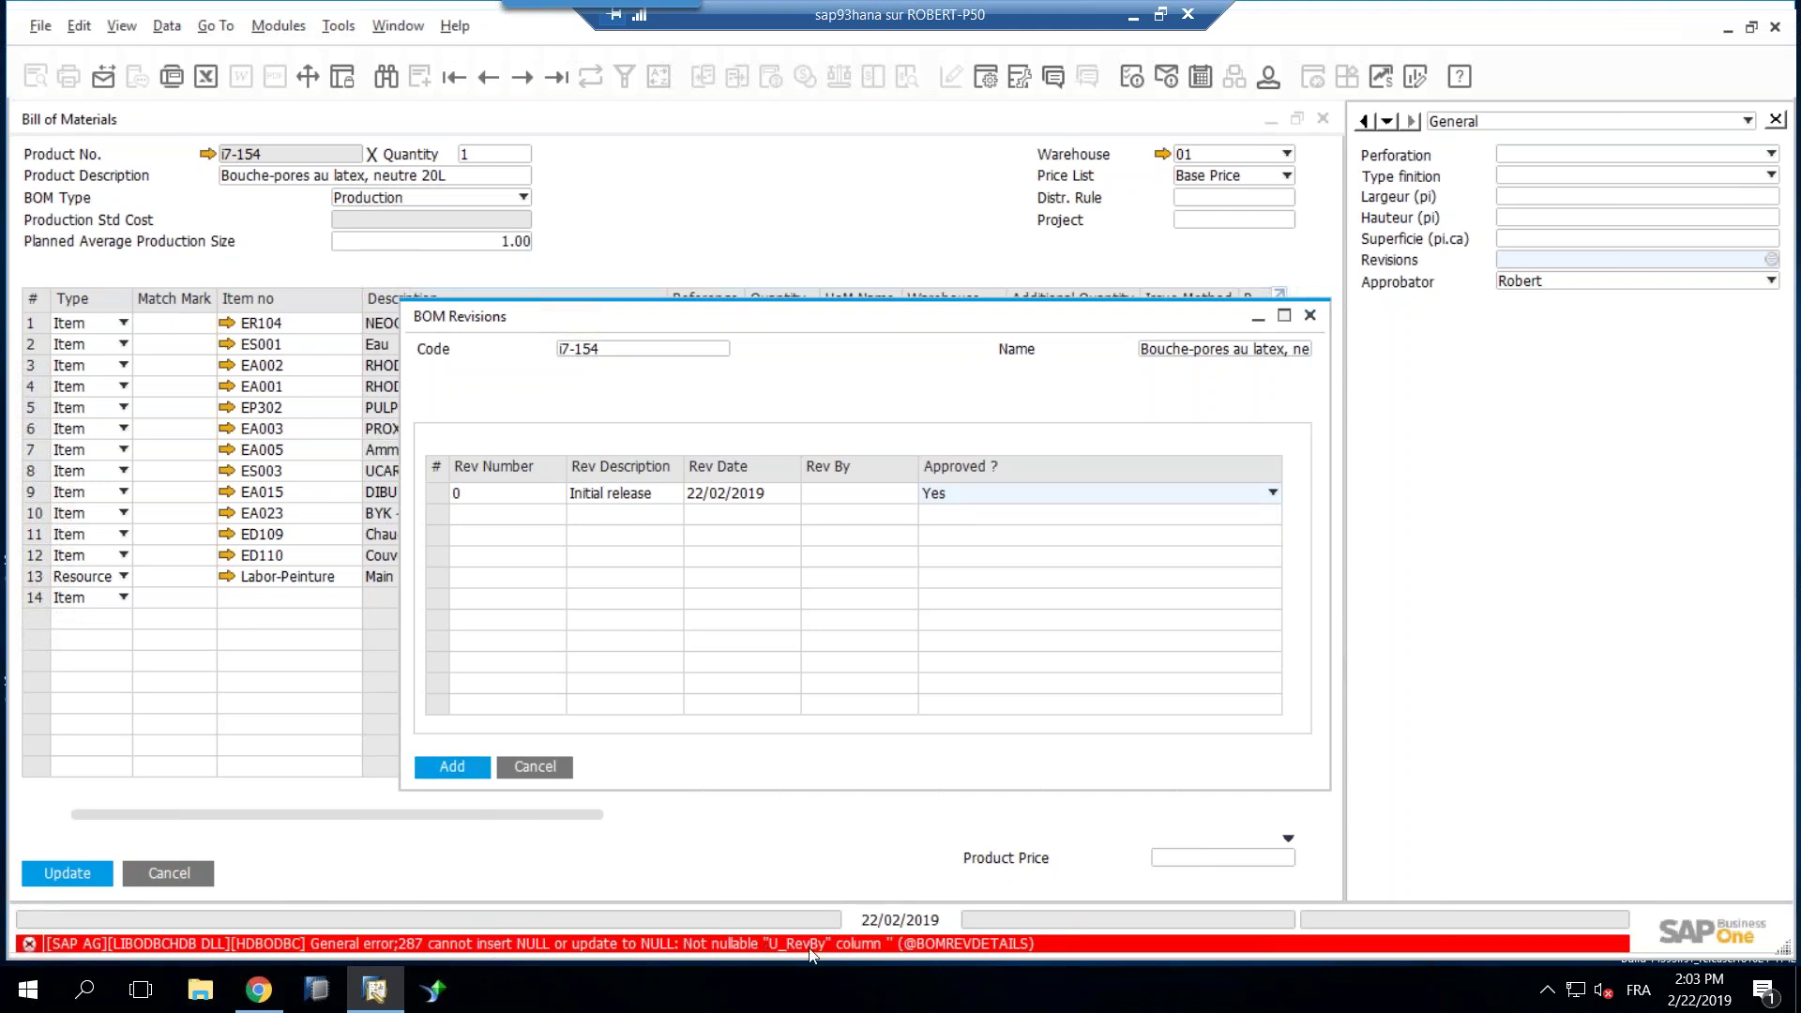
Step: Enter RD as Rev By and save revision 0
{"action": "left_click", "coordinate": [732, 940]}
{"action": "type", "text": "RD"}
{"action": "left_click", "coordinate": [452, 767]}
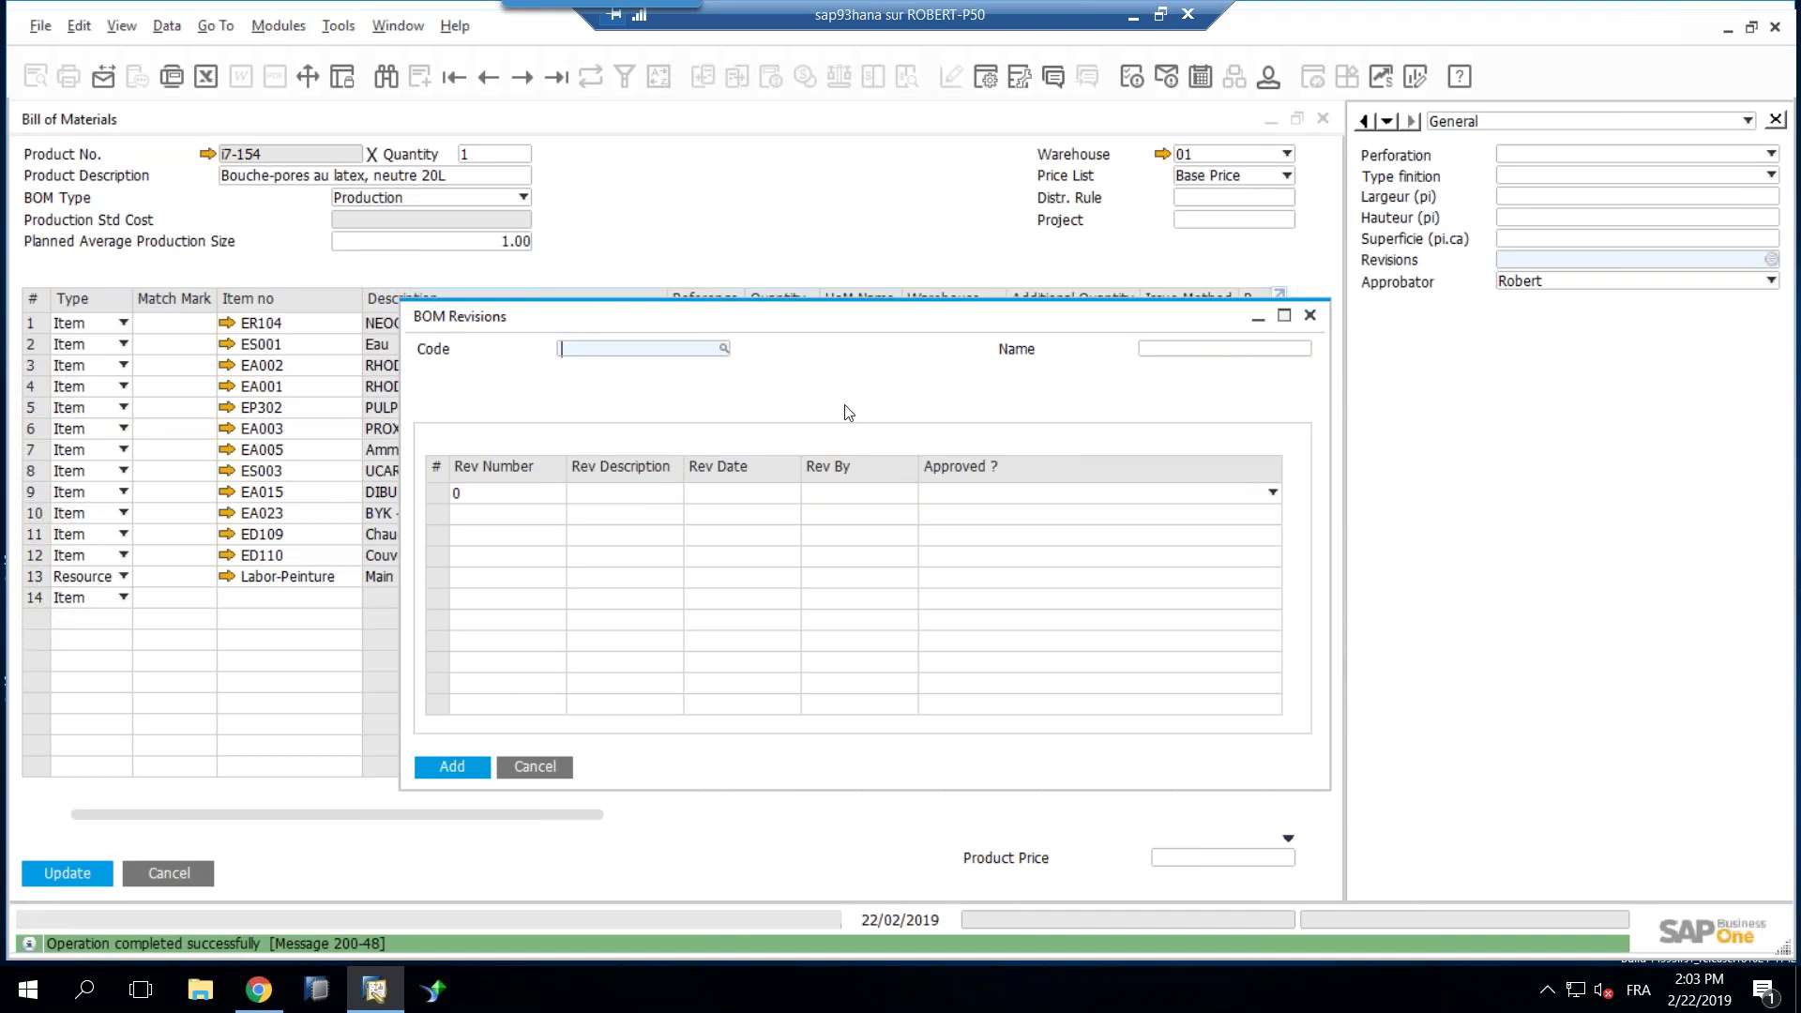
Step: Link revision record i7-154 in the BOM's Revisions field and update the bill of materials
{"action": "left_click", "coordinate": [488, 77]}
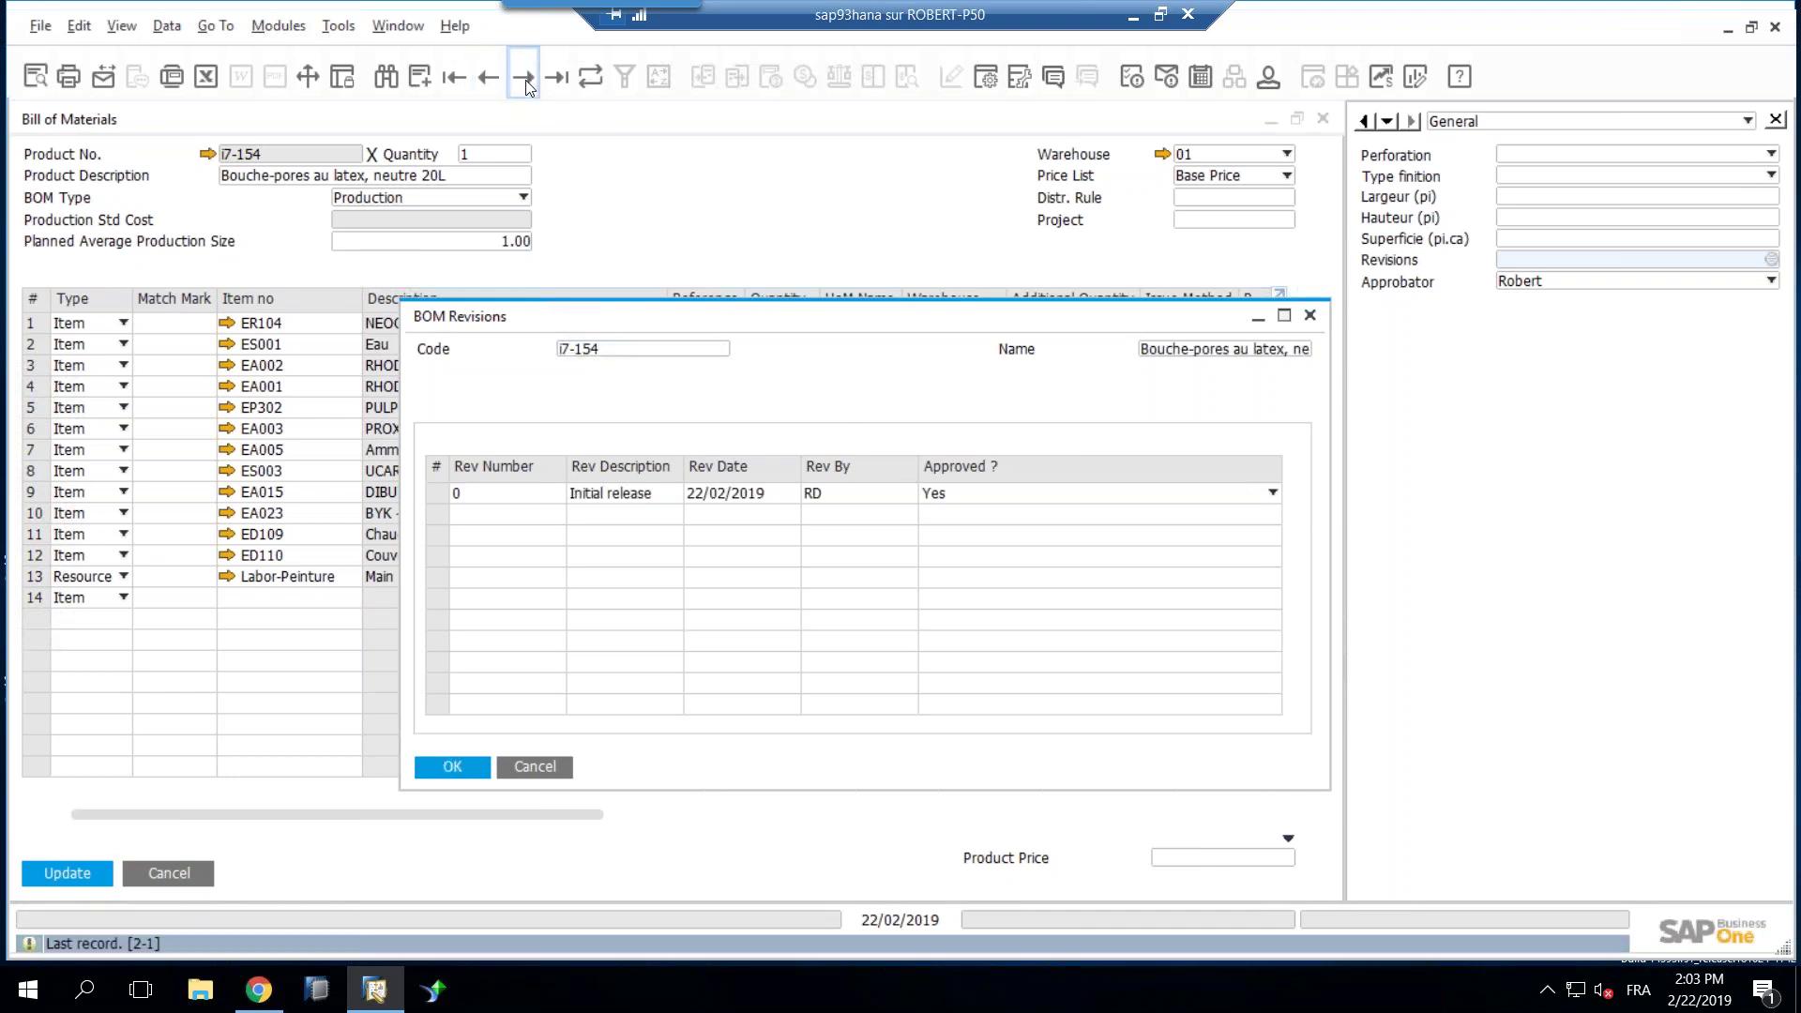
{"action": "left_click", "coordinate": [488, 77]}
{"action": "left_click_drag", "start_coordinate": [972, 320], "coordinate": [882, 292]}
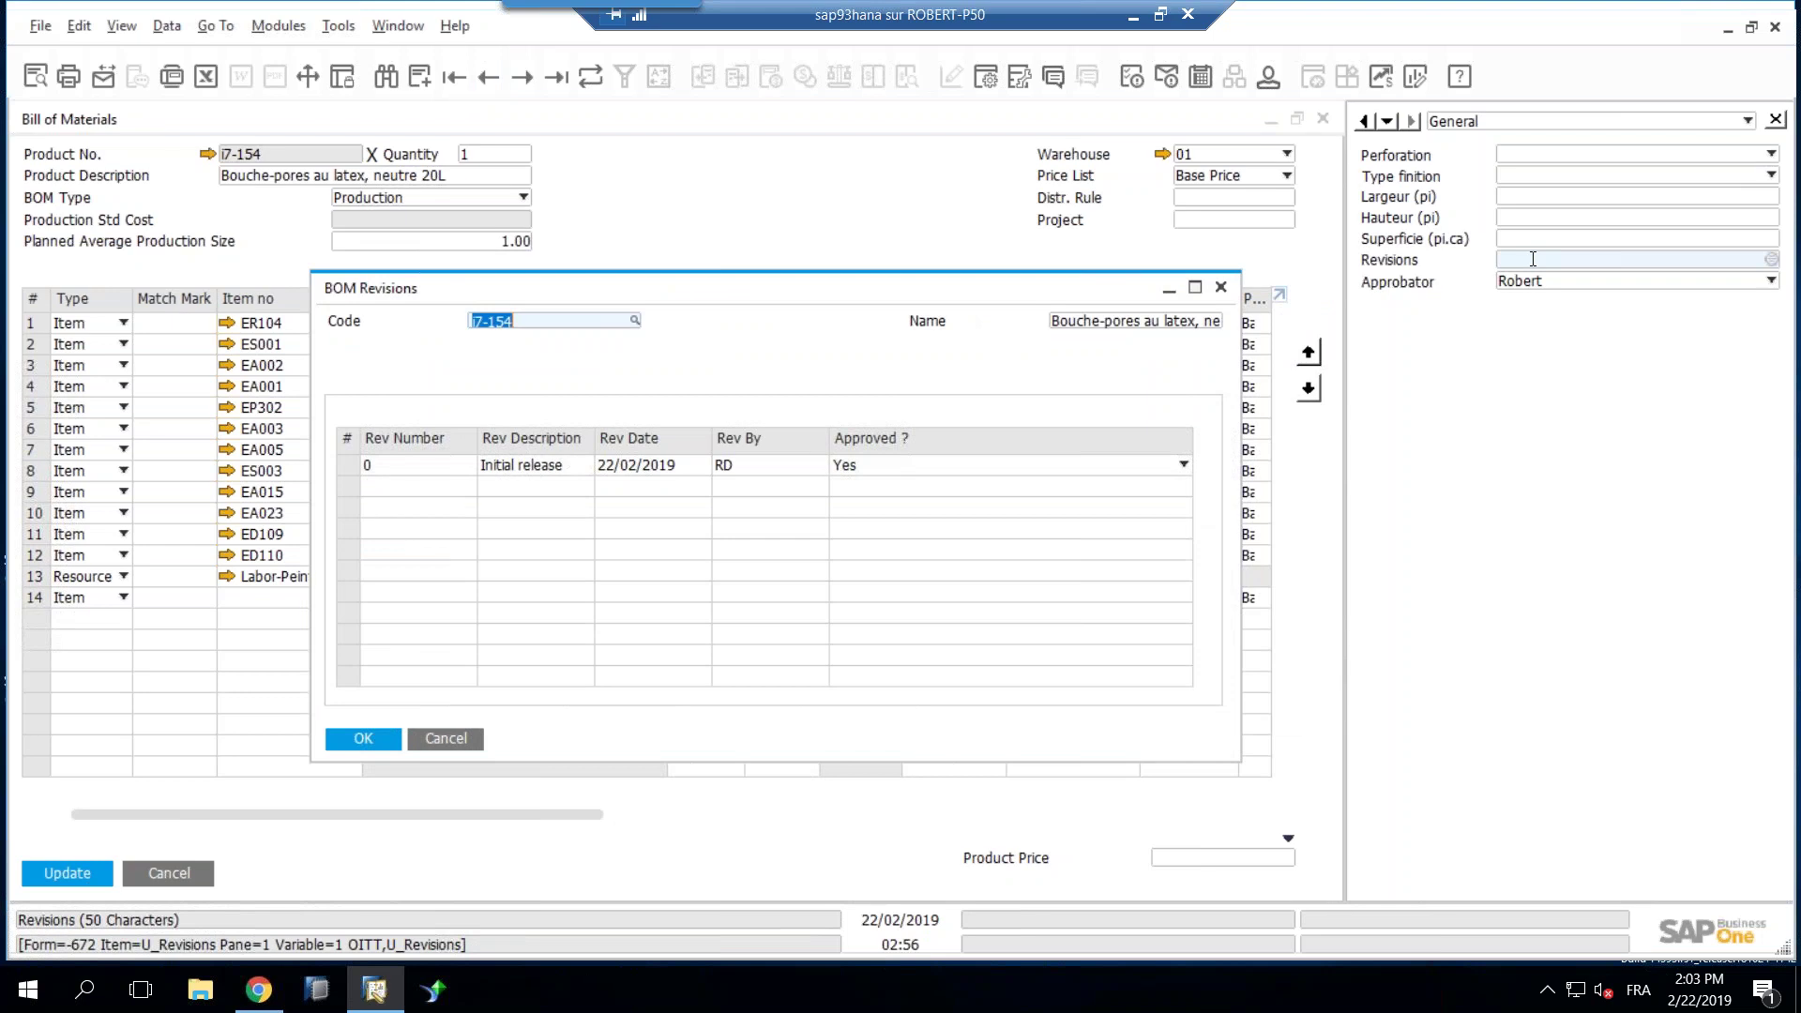
{"action": "key", "text": "Return"}
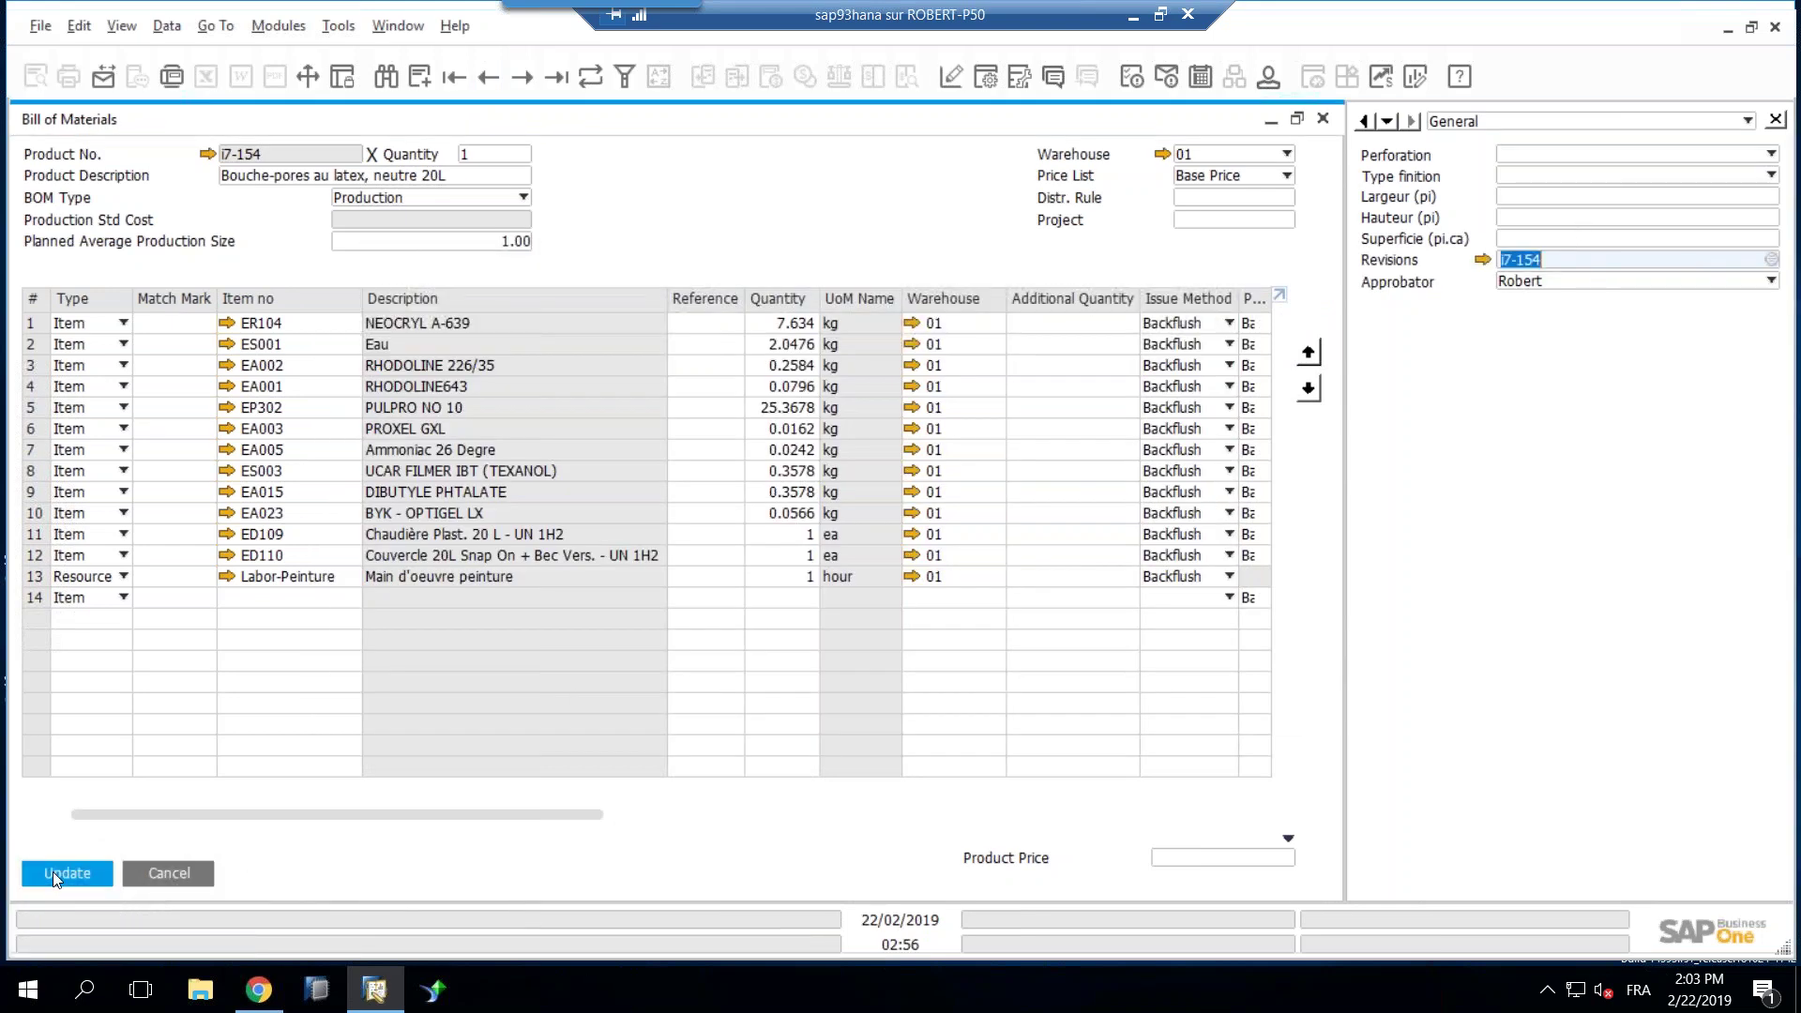
{"action": "key", "text": "Return"}
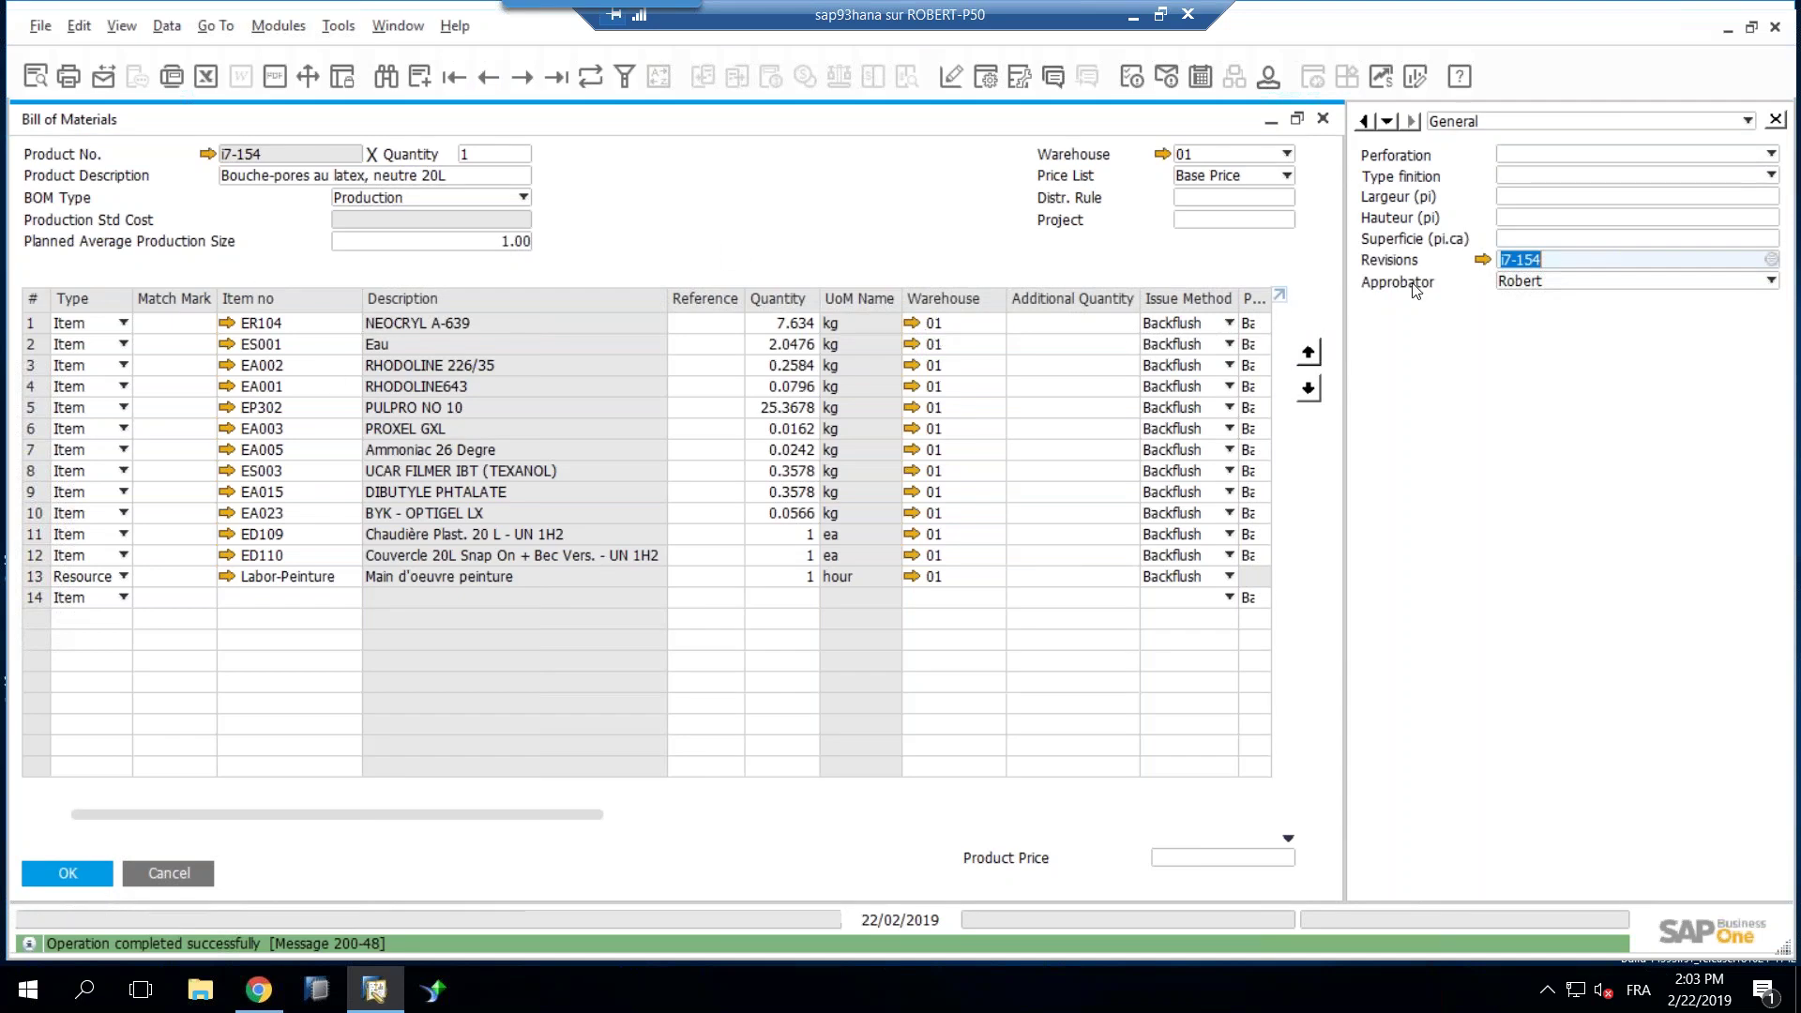
{"action": "left_click", "coordinate": [1482, 263]}
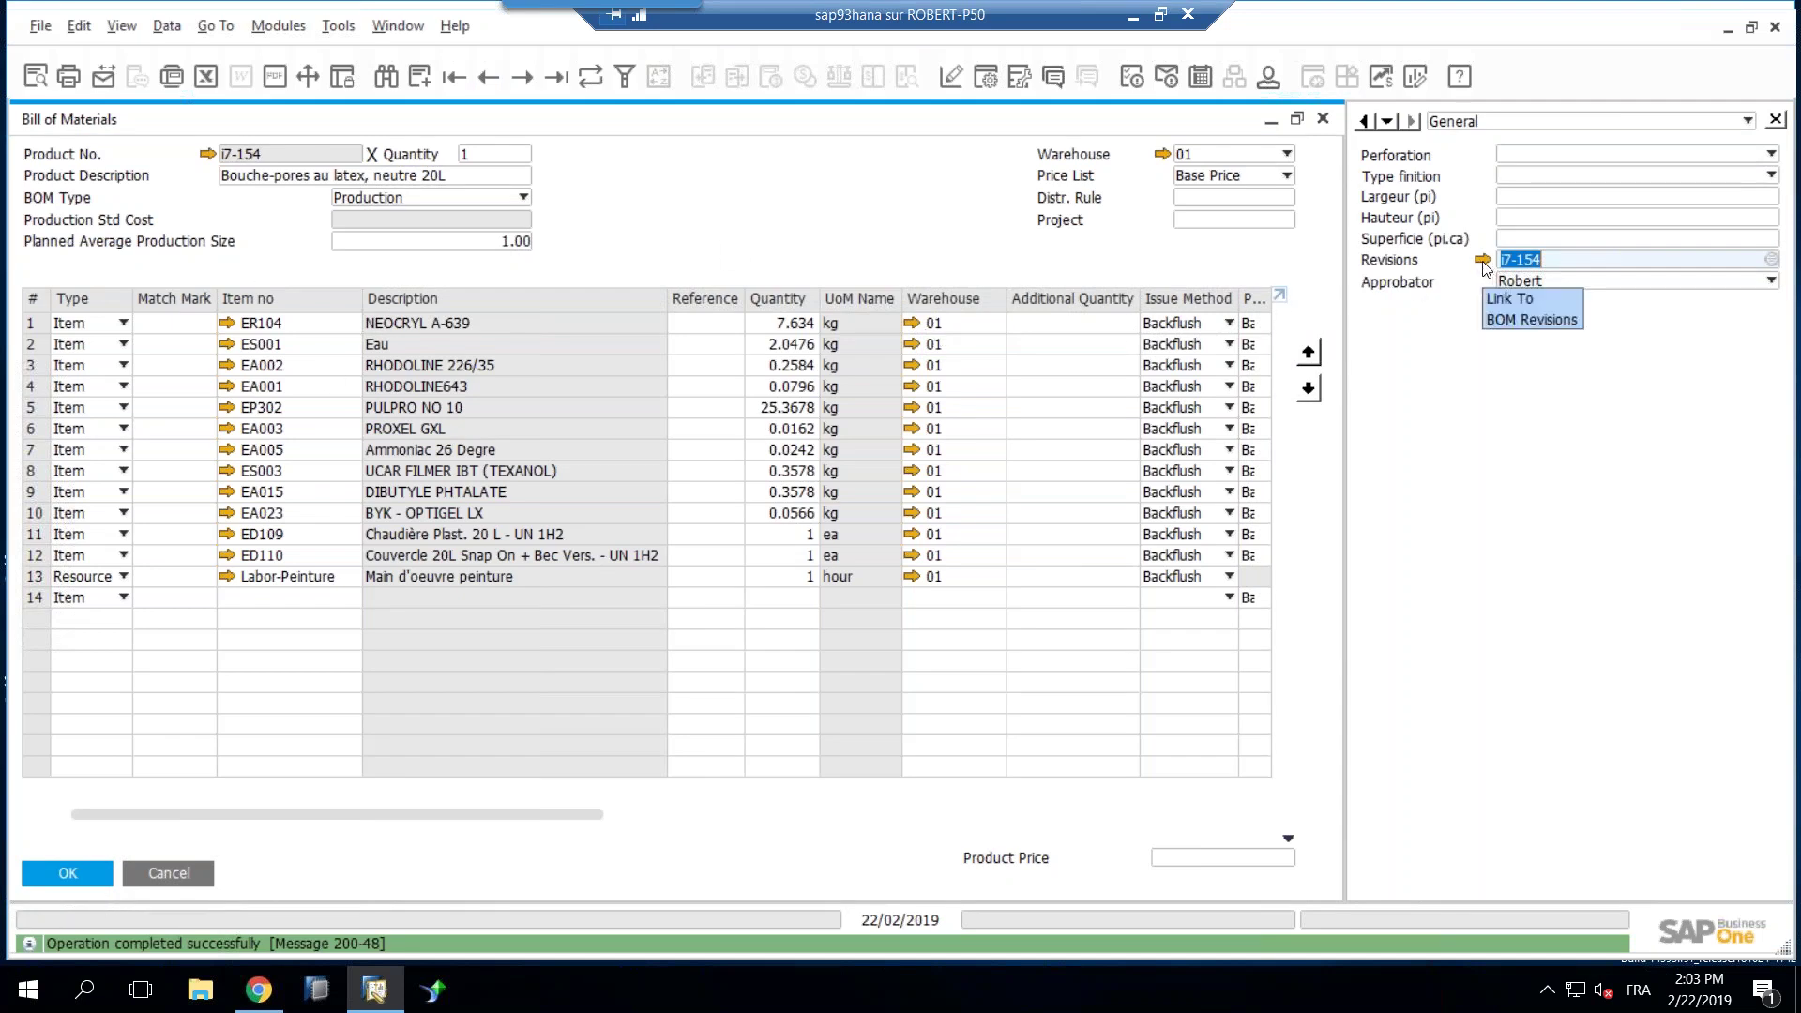
Step: Open the linked revision record and add line 1 described 'Added more items'
{"action": "left_click", "coordinate": [1479, 296]}
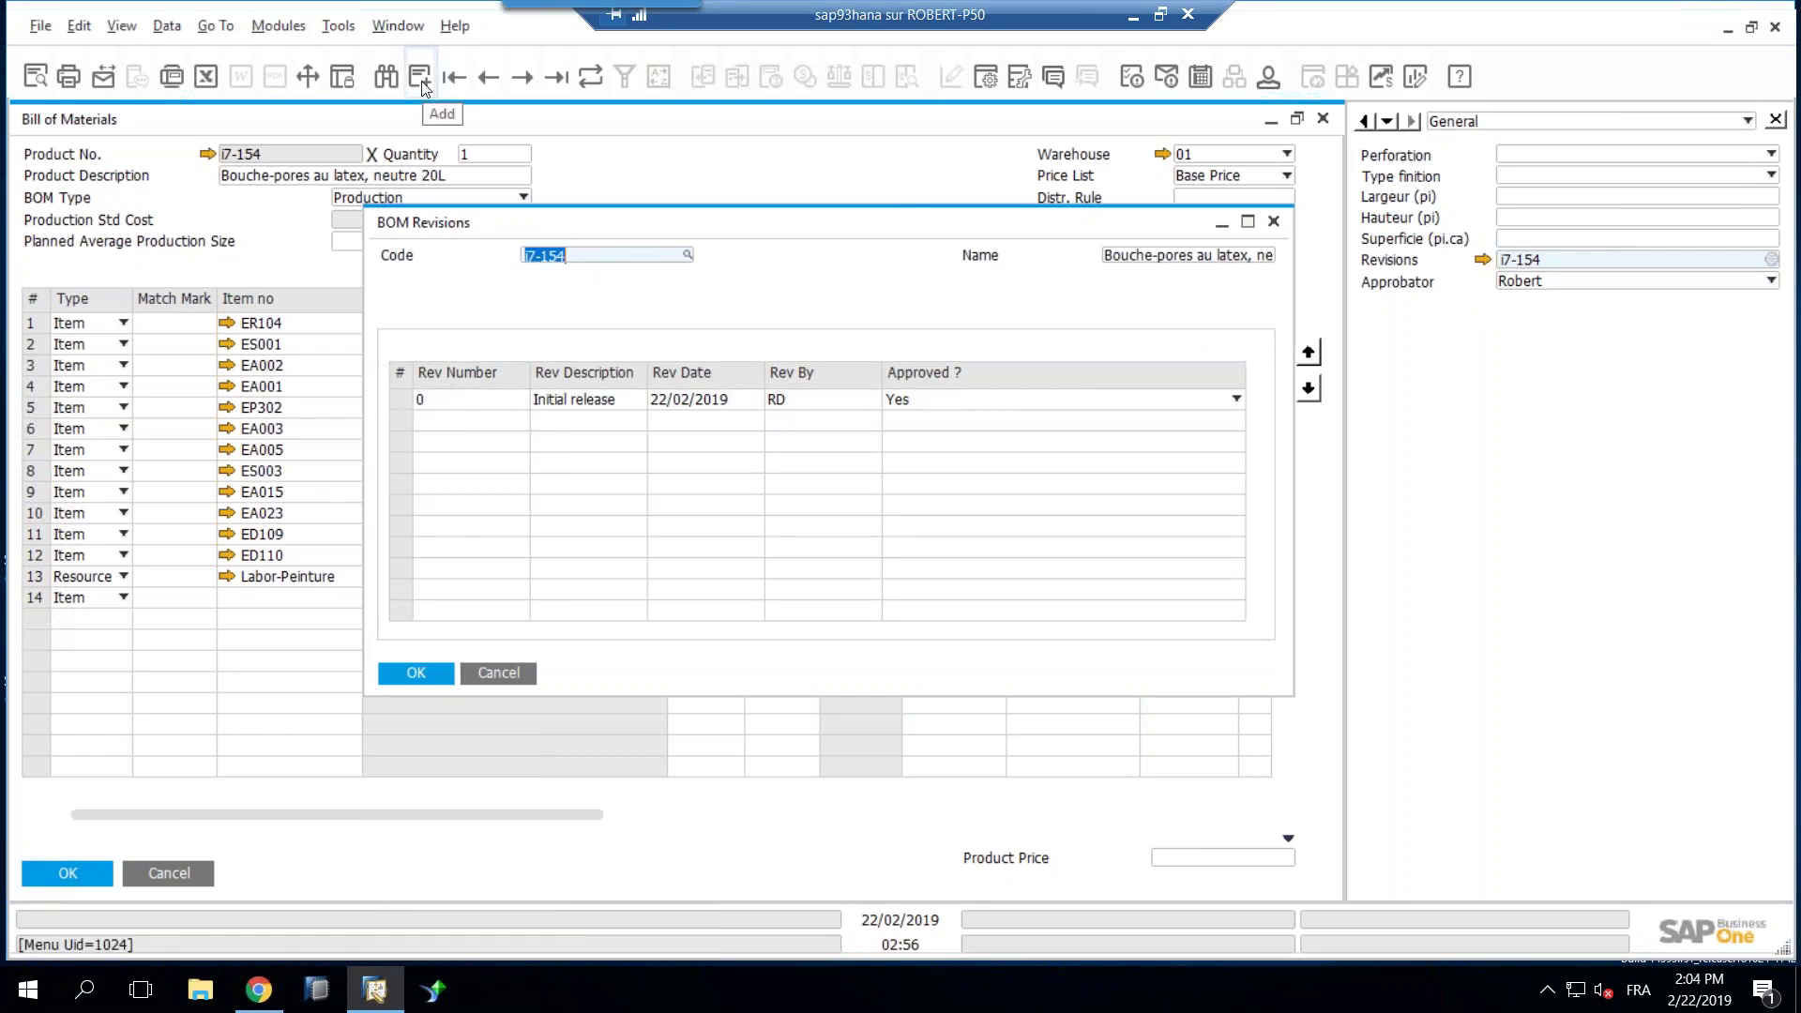
{"action": "right_click", "coordinate": [410, 398]}
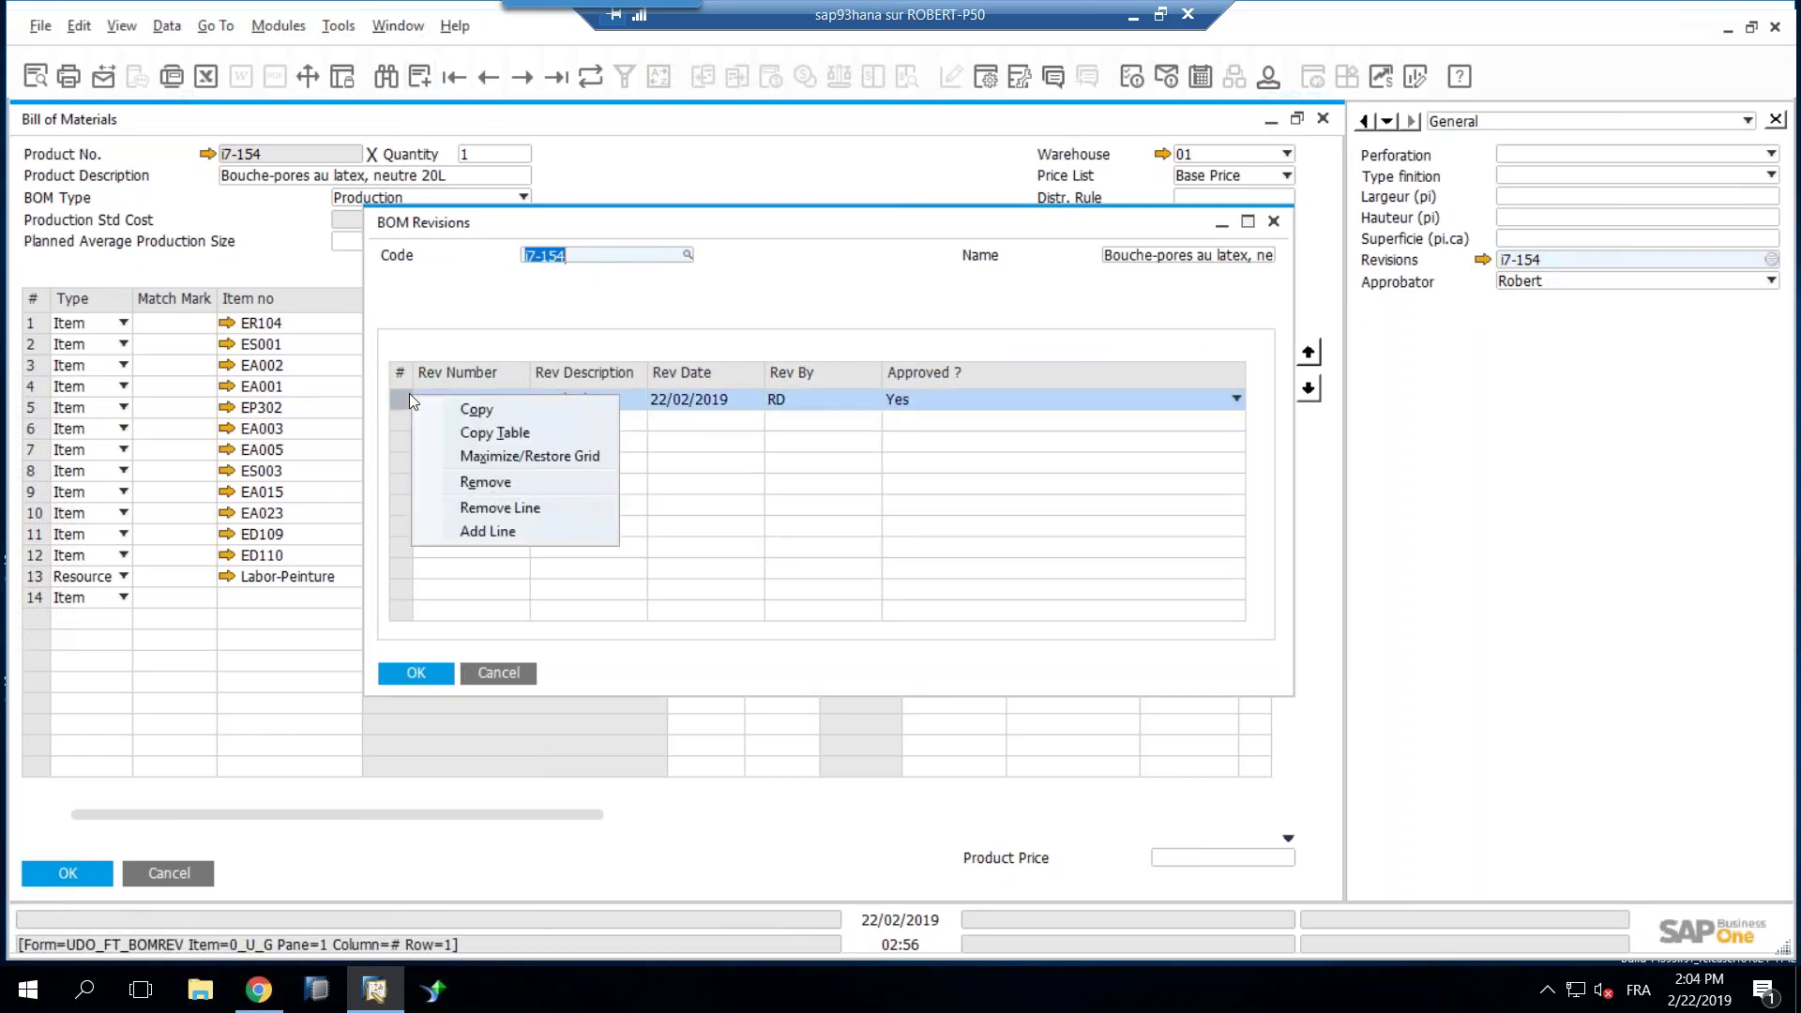
{"action": "left_click", "coordinate": [488, 532]}
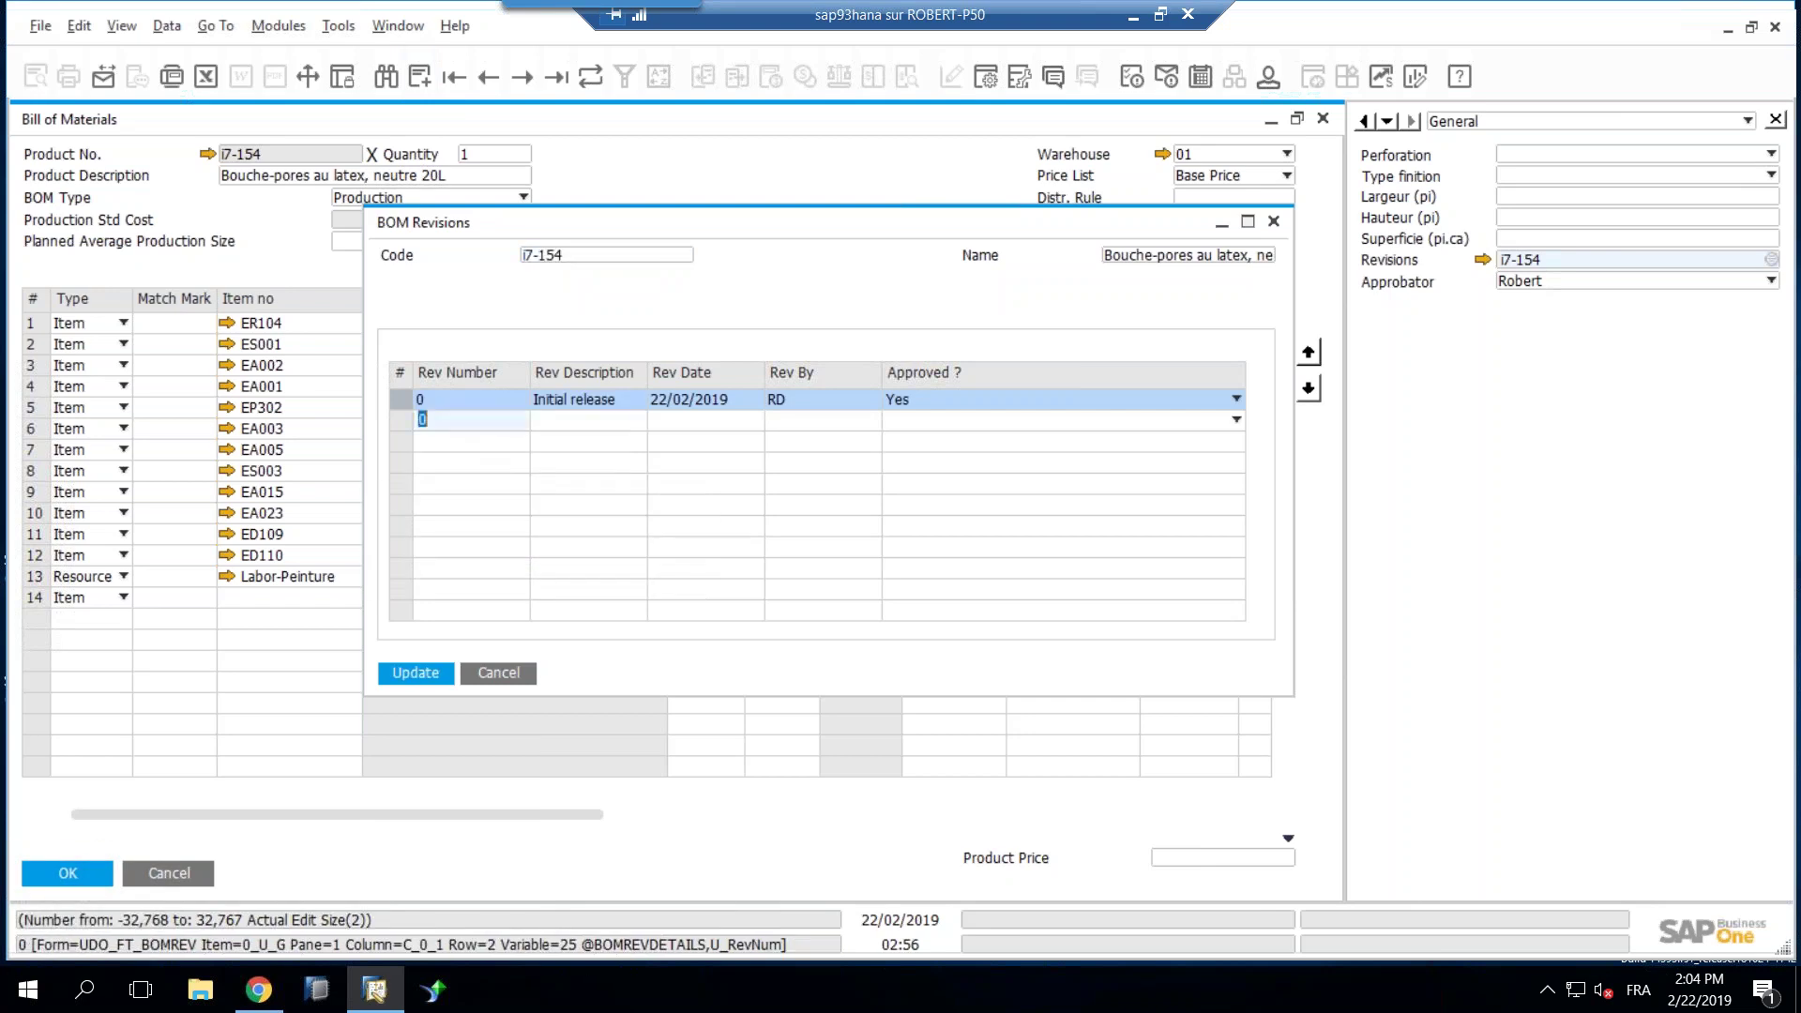
{"action": "left_click", "coordinate": [469, 419]}
{"action": "type", "text": "1"}
{"action": "key", "text": "Tab"}
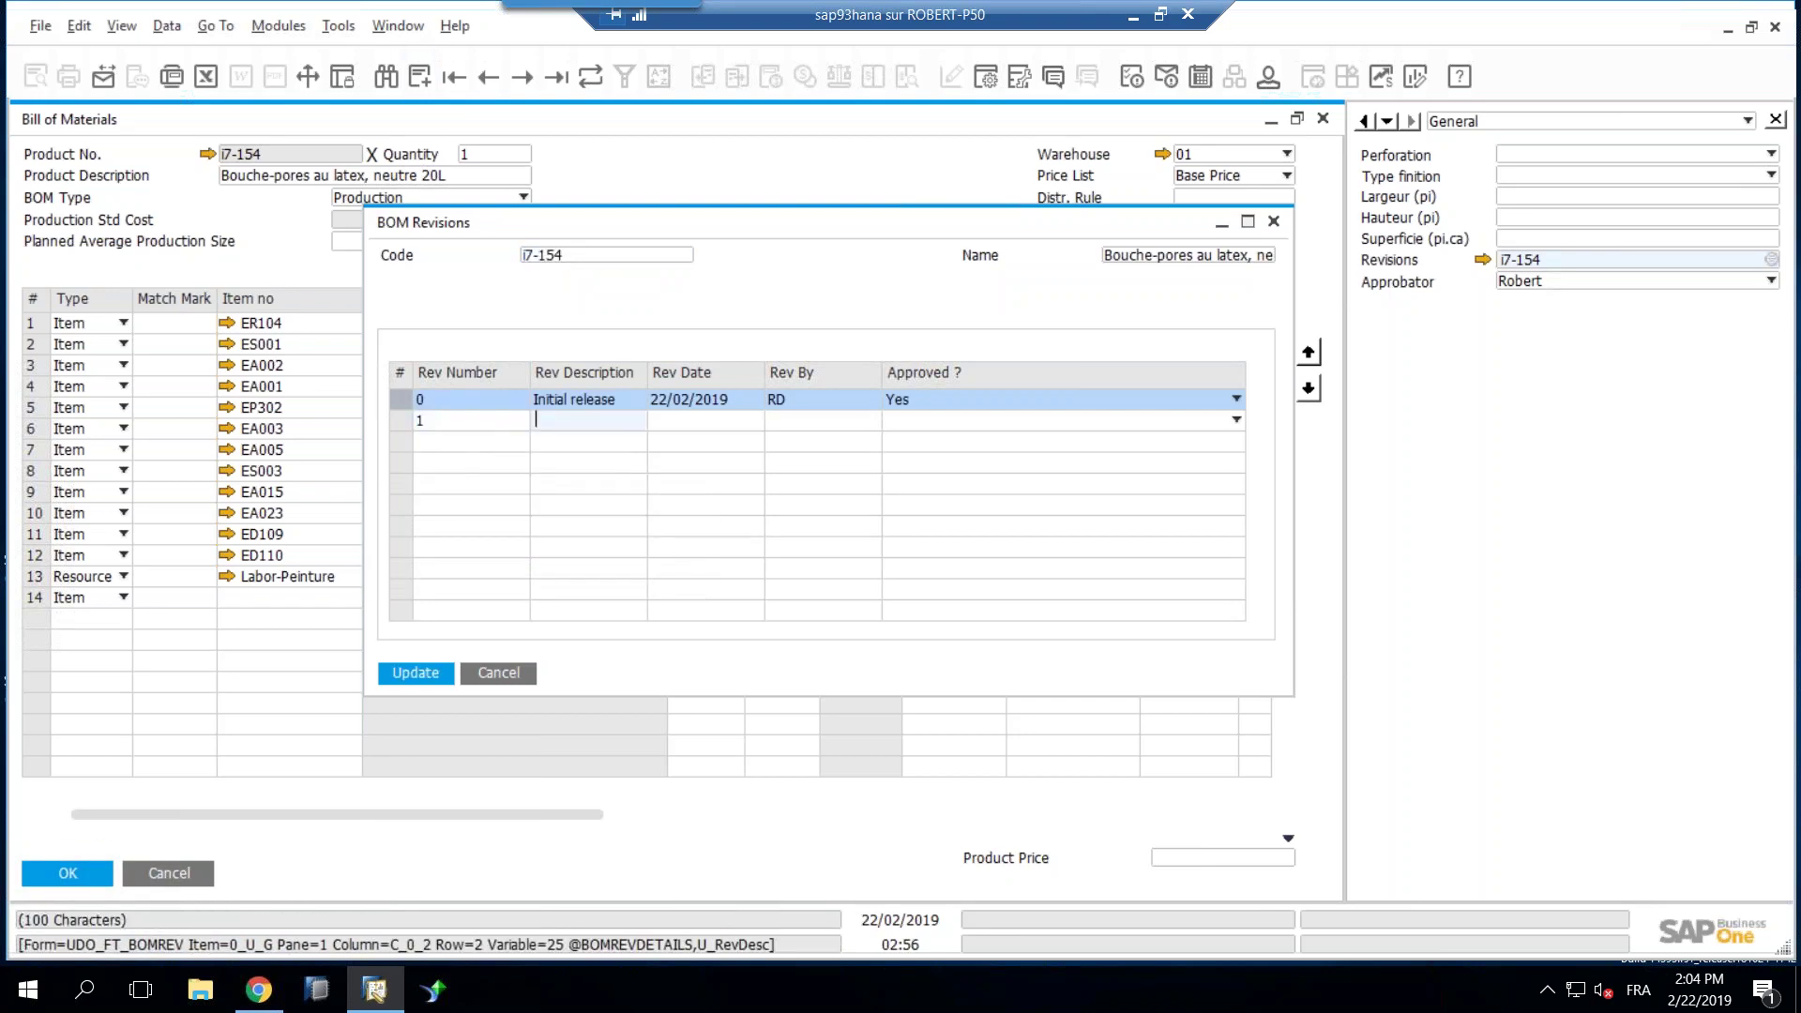
{"action": "type", "text": "Added more items"}
Step: Date revision 1 21/02/2019, mark it not approved, and save the revision log
{"action": "left_click", "coordinate": [675, 422]}
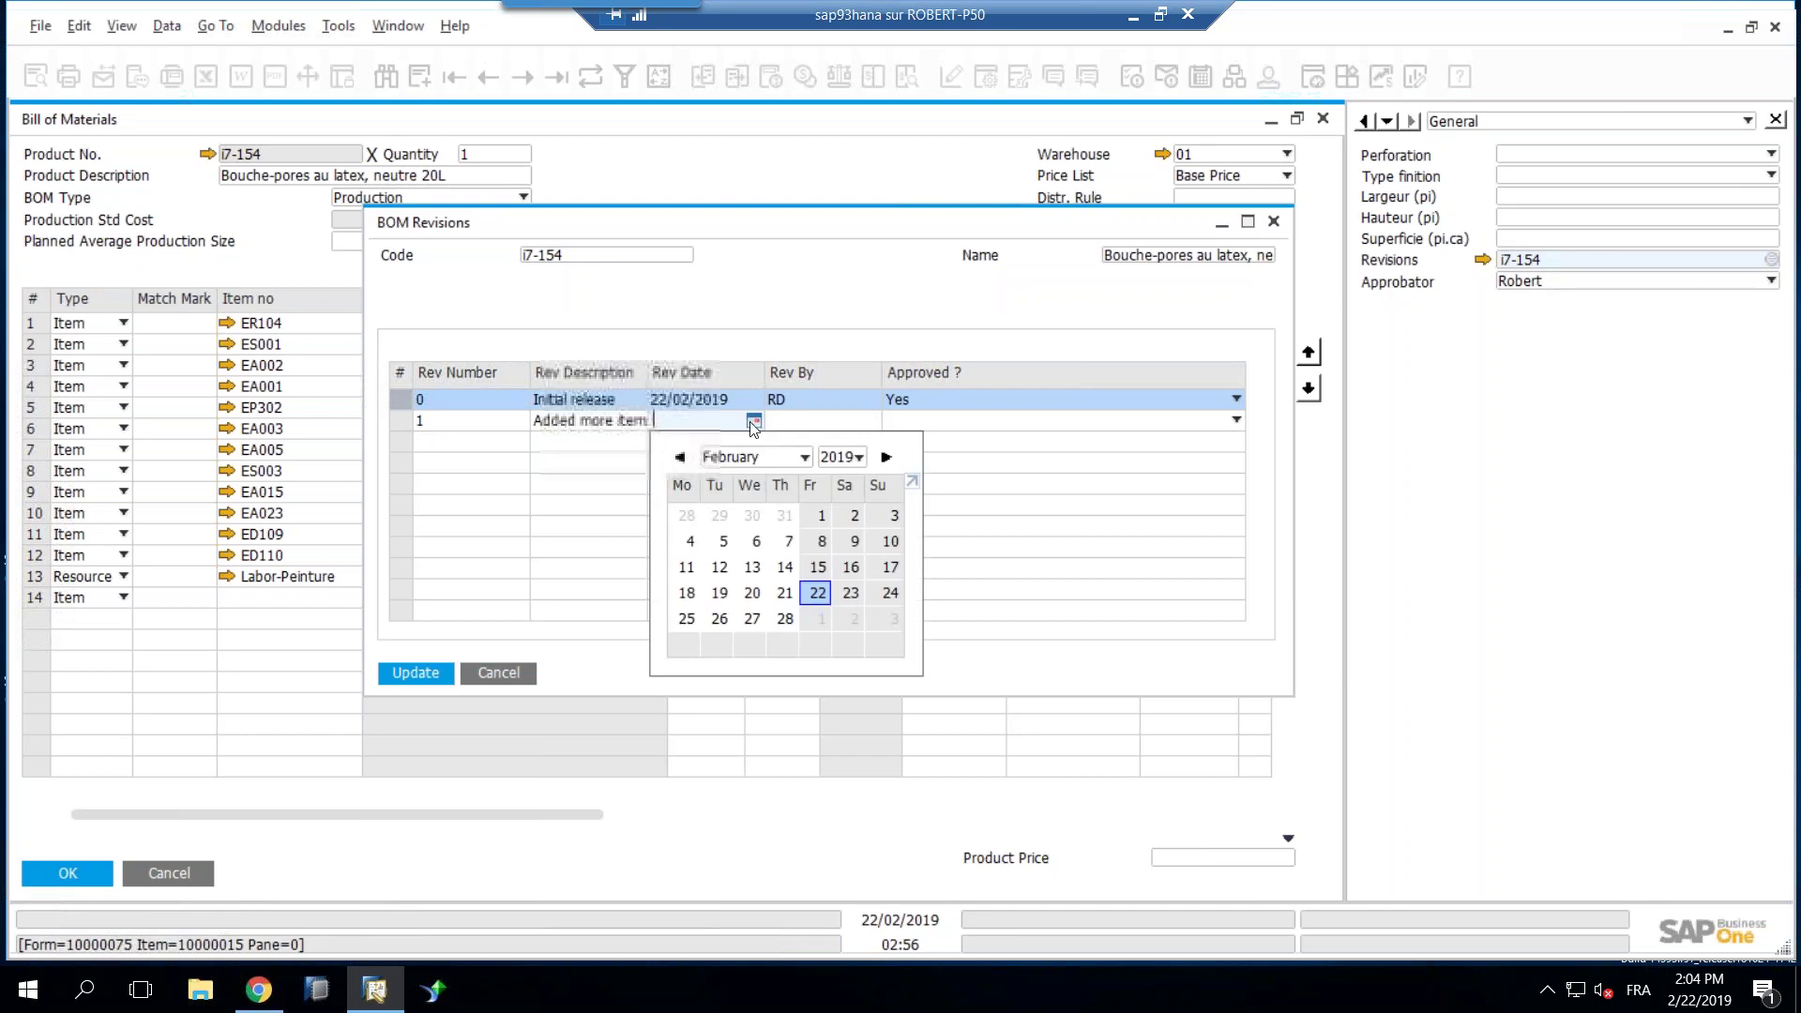
{"action": "left_click", "coordinate": [785, 593]}
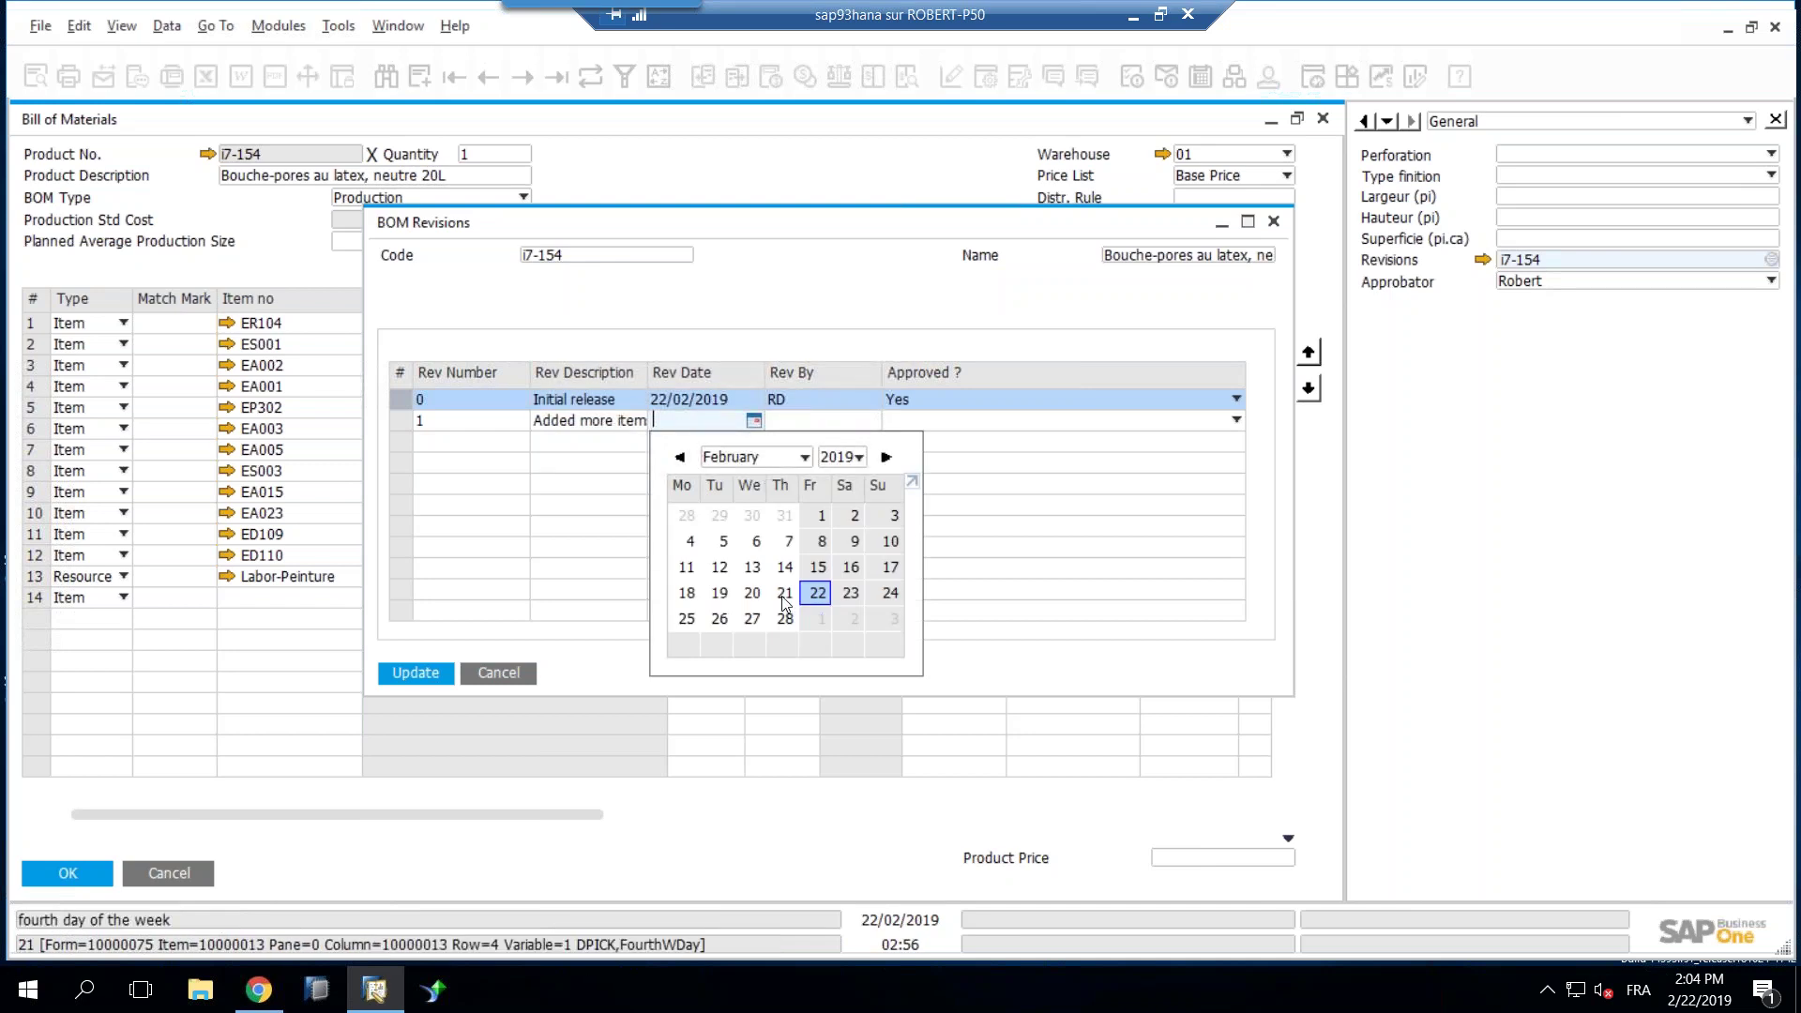
{"action": "left_click", "coordinate": [823, 430]}
{"action": "left_click", "coordinate": [920, 422]}
{"action": "left_click", "coordinate": [933, 464]}
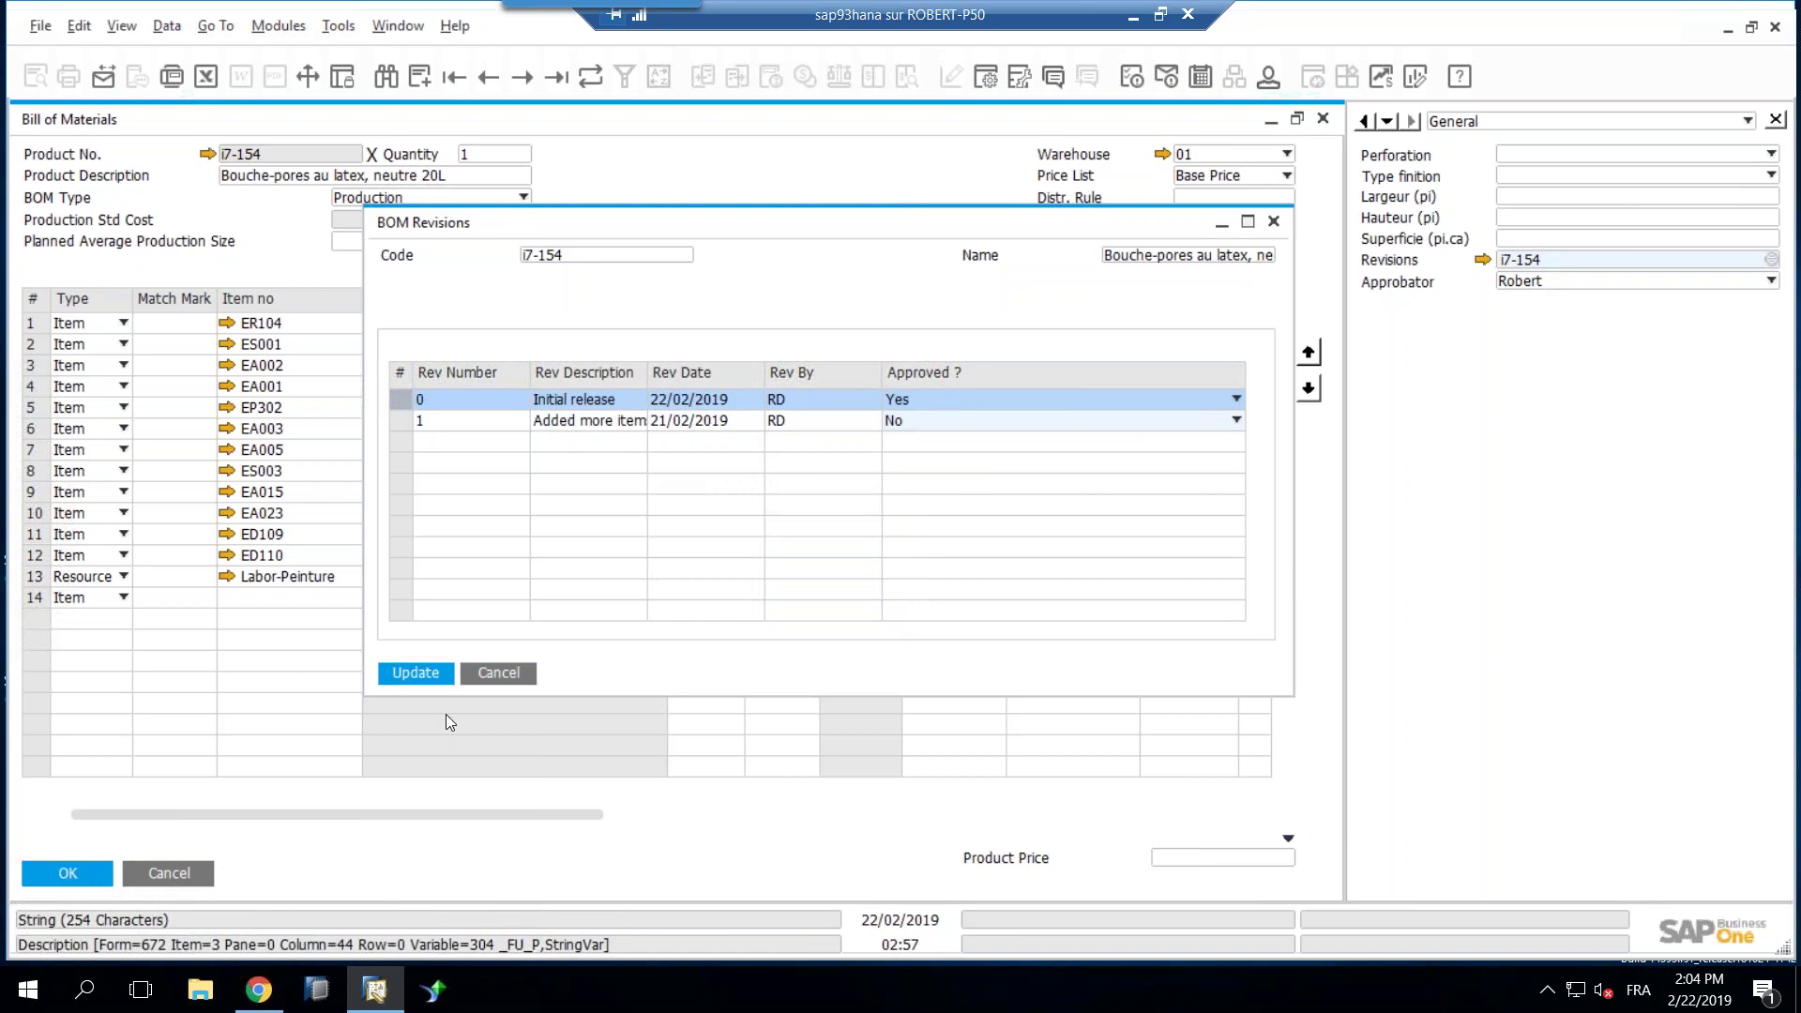
{"action": "left_click", "coordinate": [433, 680]}
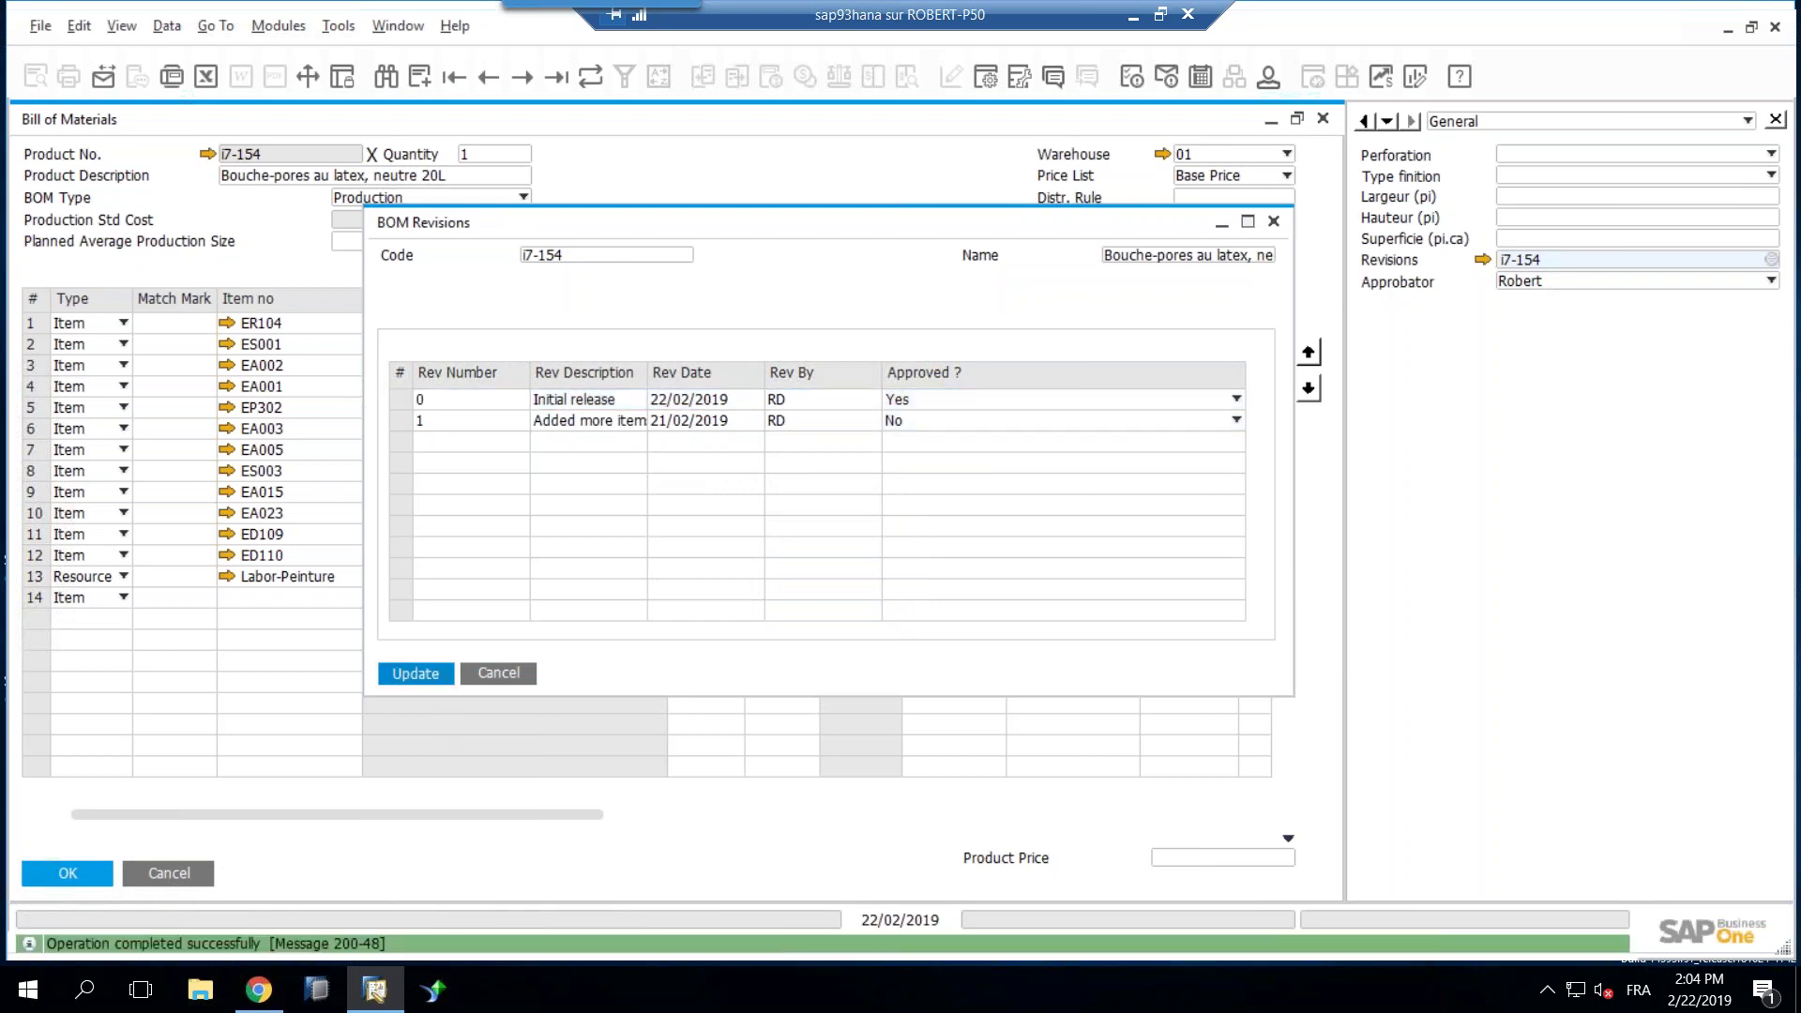
{"action": "left_click", "coordinate": [416, 674]}
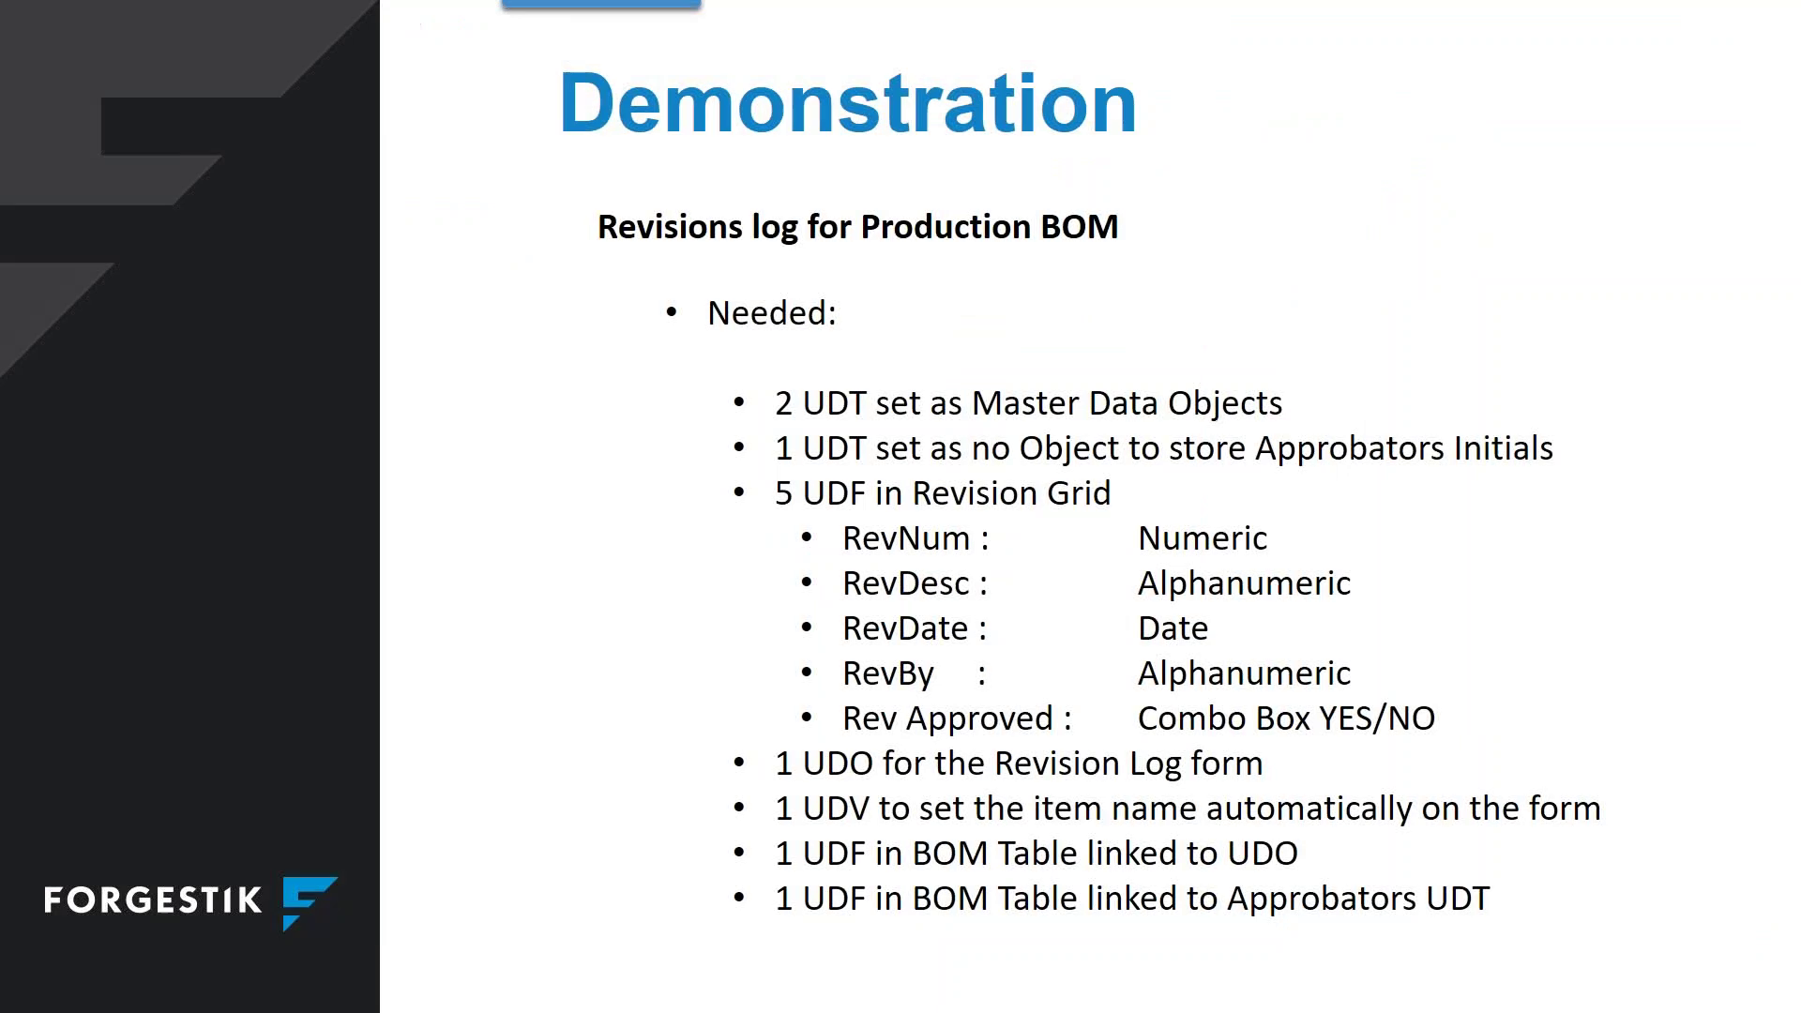
Step: Advance the presentation slide and take the remote session out of full screen
{"action": "left_click", "coordinate": [1787, 772]}
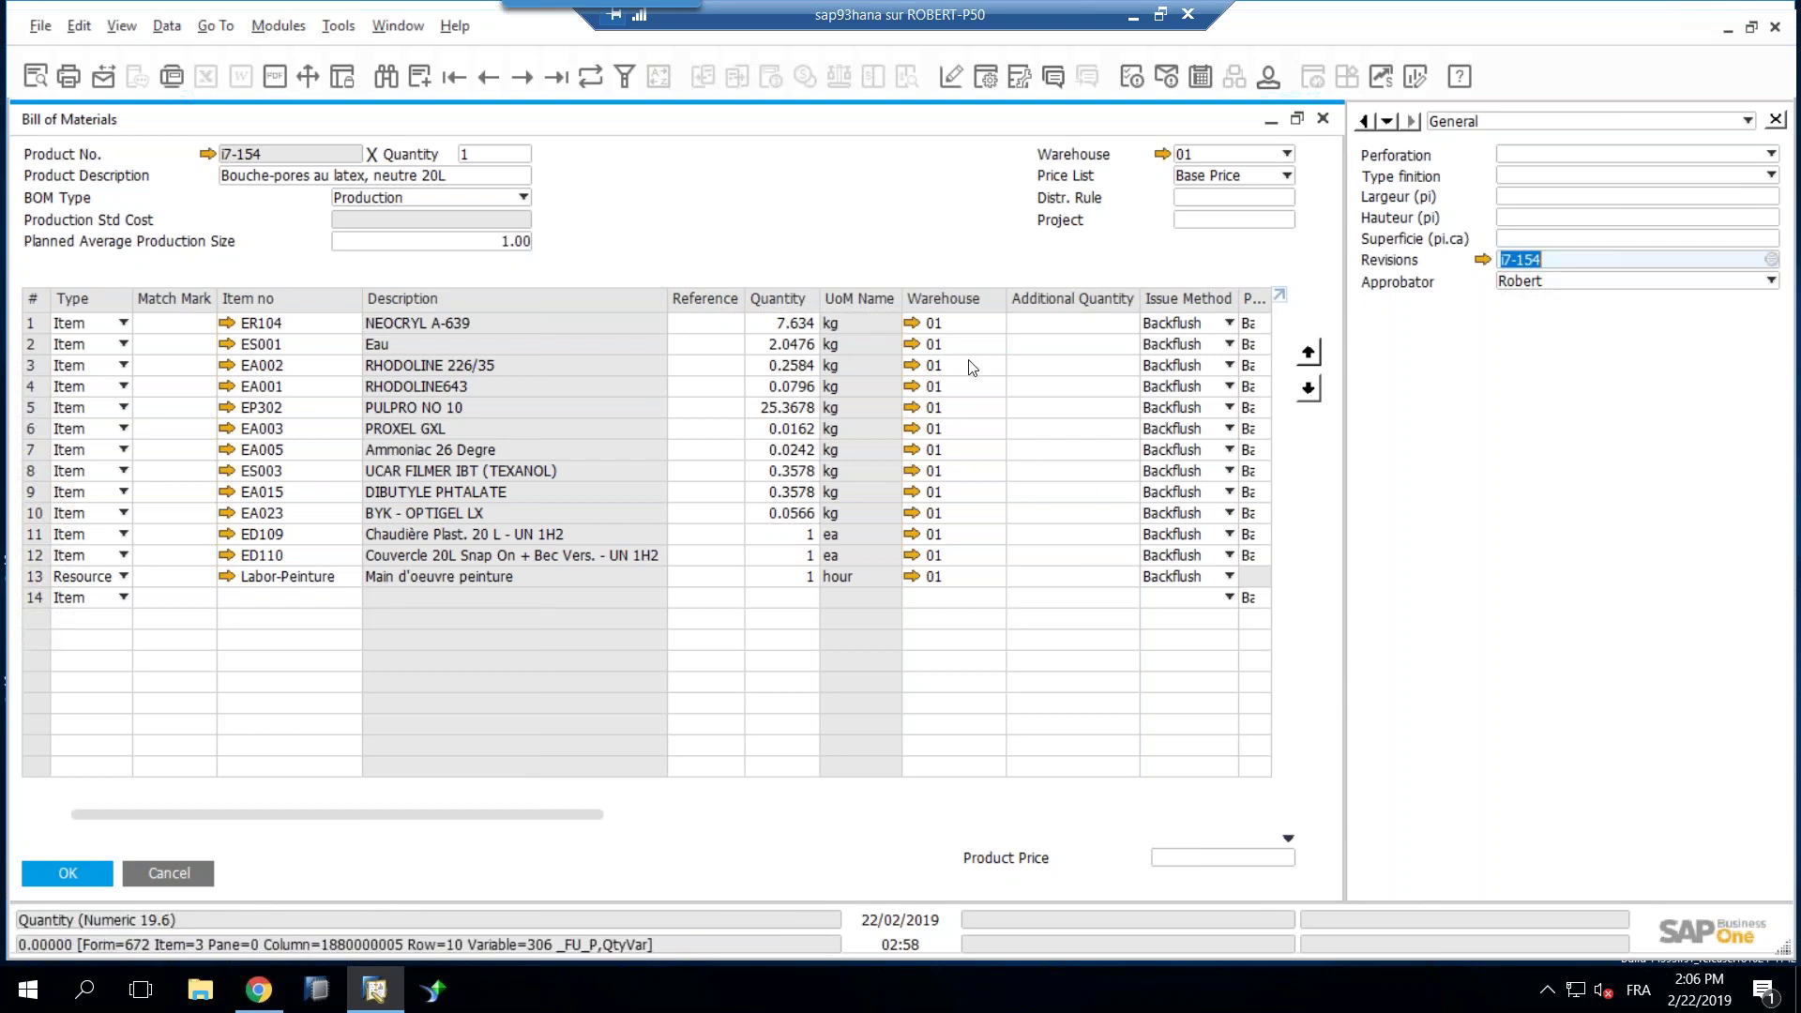
{"action": "left_click", "coordinate": [1132, 16]}
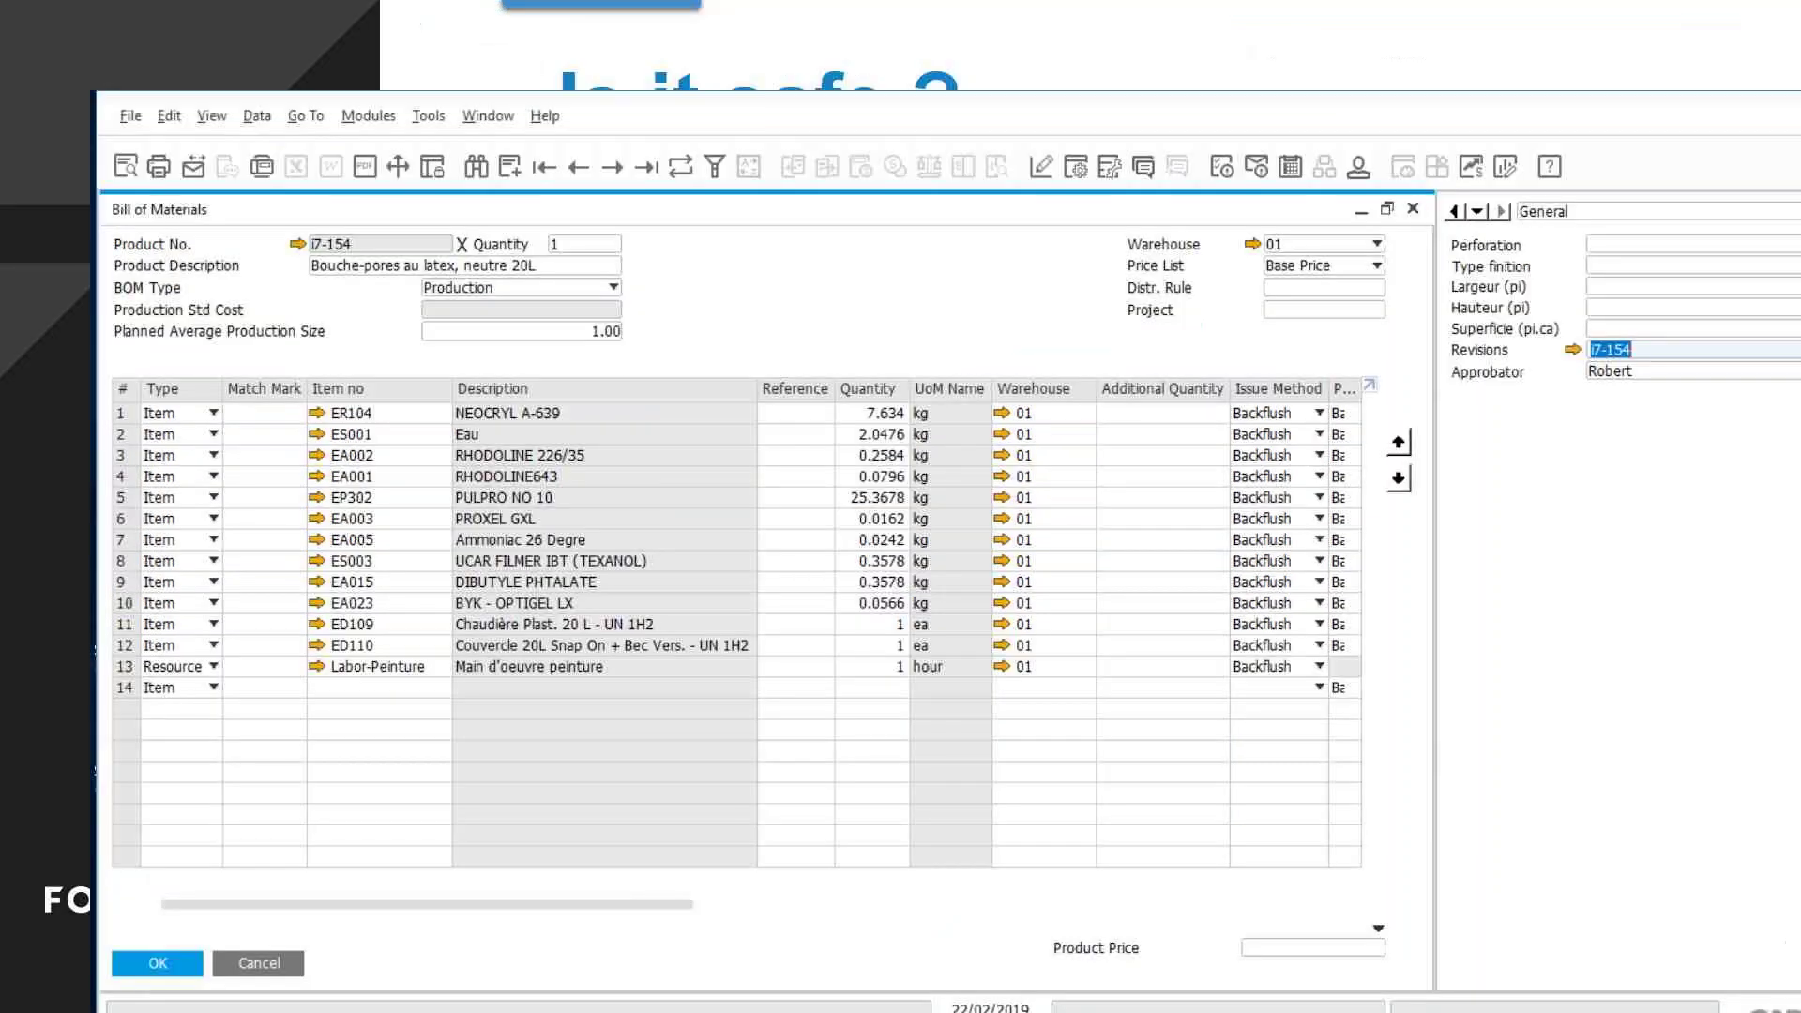